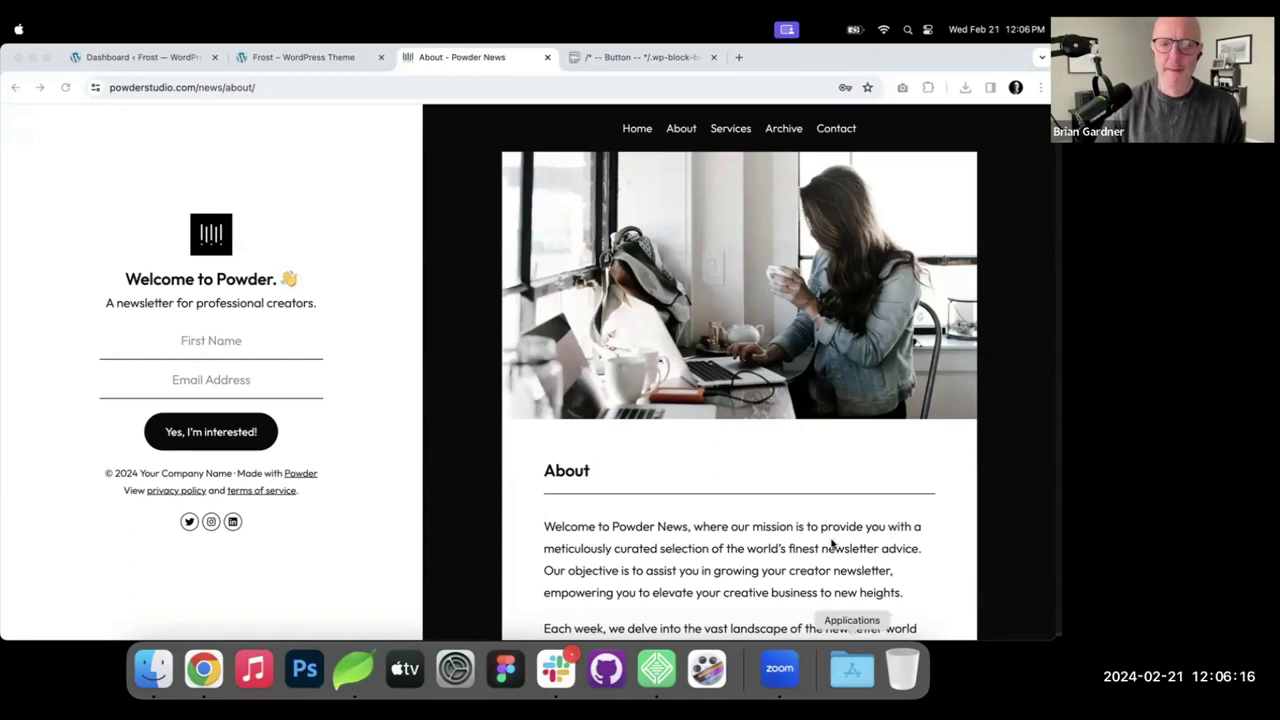
Examine the split-screen layout of the Powder News About page from top to bottom and view the Frost site's home page.
scroll(490, 479, "up", 1)
scroll(490, 479, "down", 1)
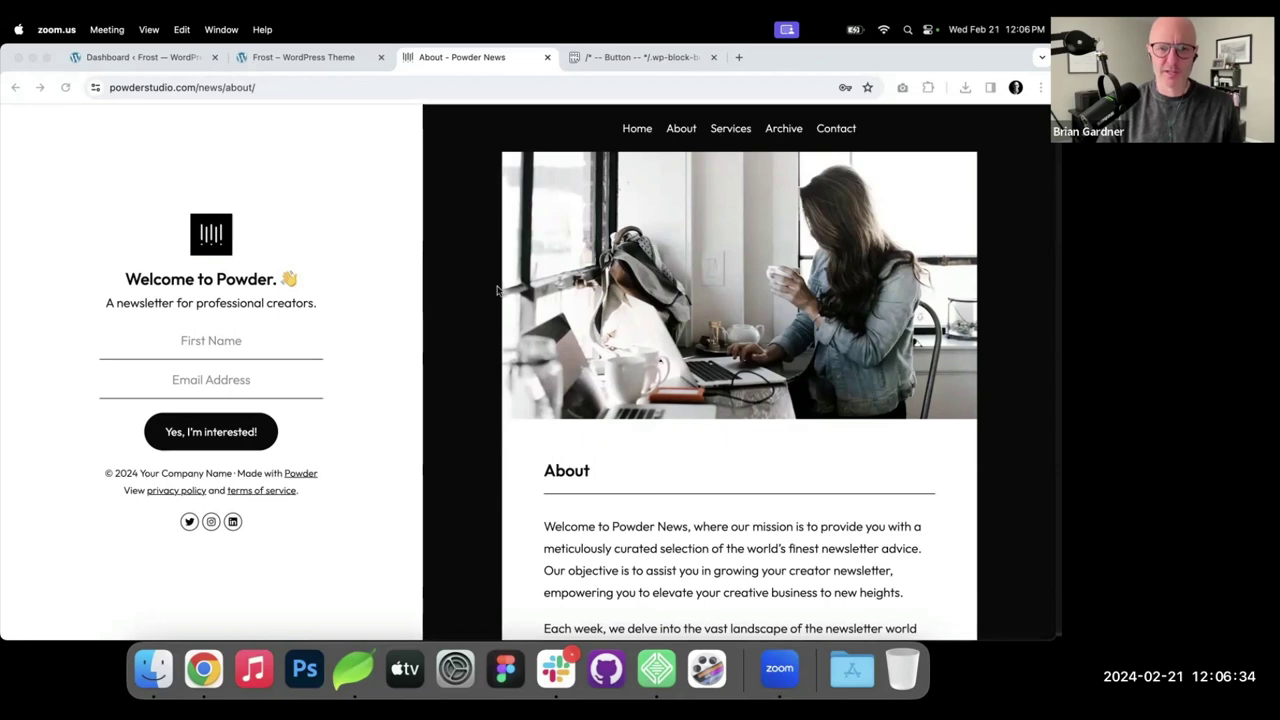
scroll(591, 309, "down", 5)
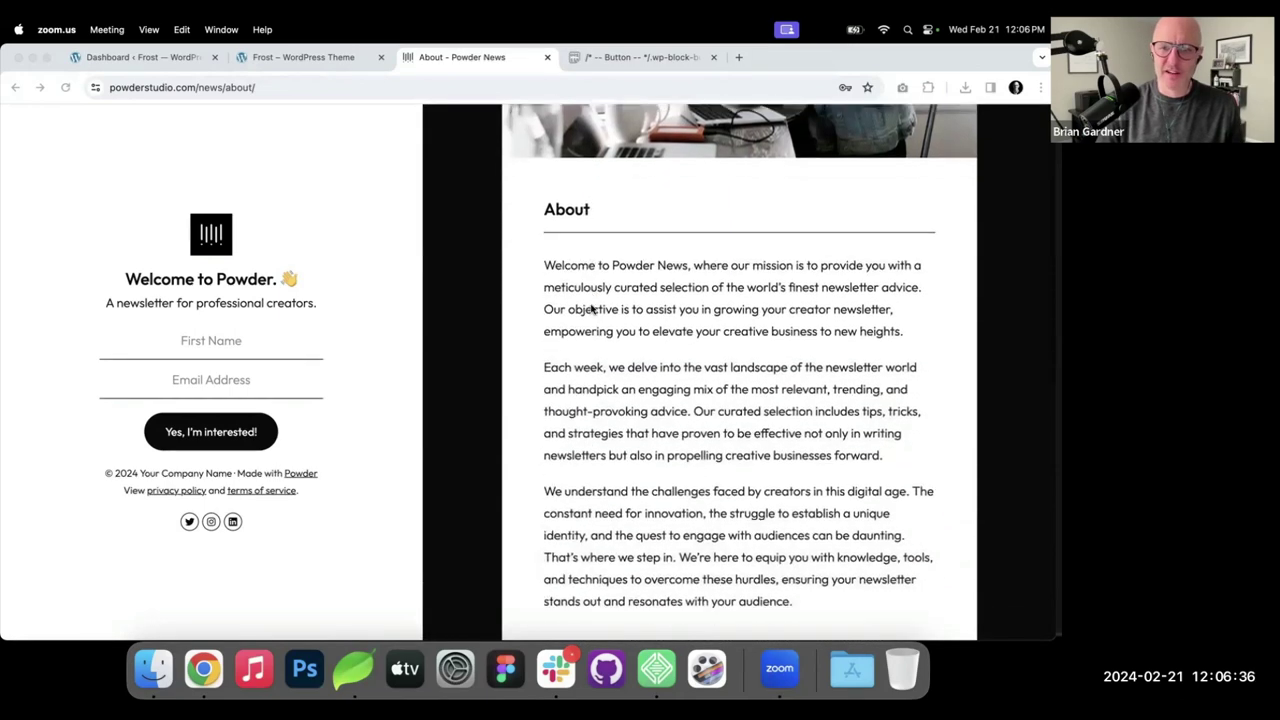
scroll(591, 309, "down", 5)
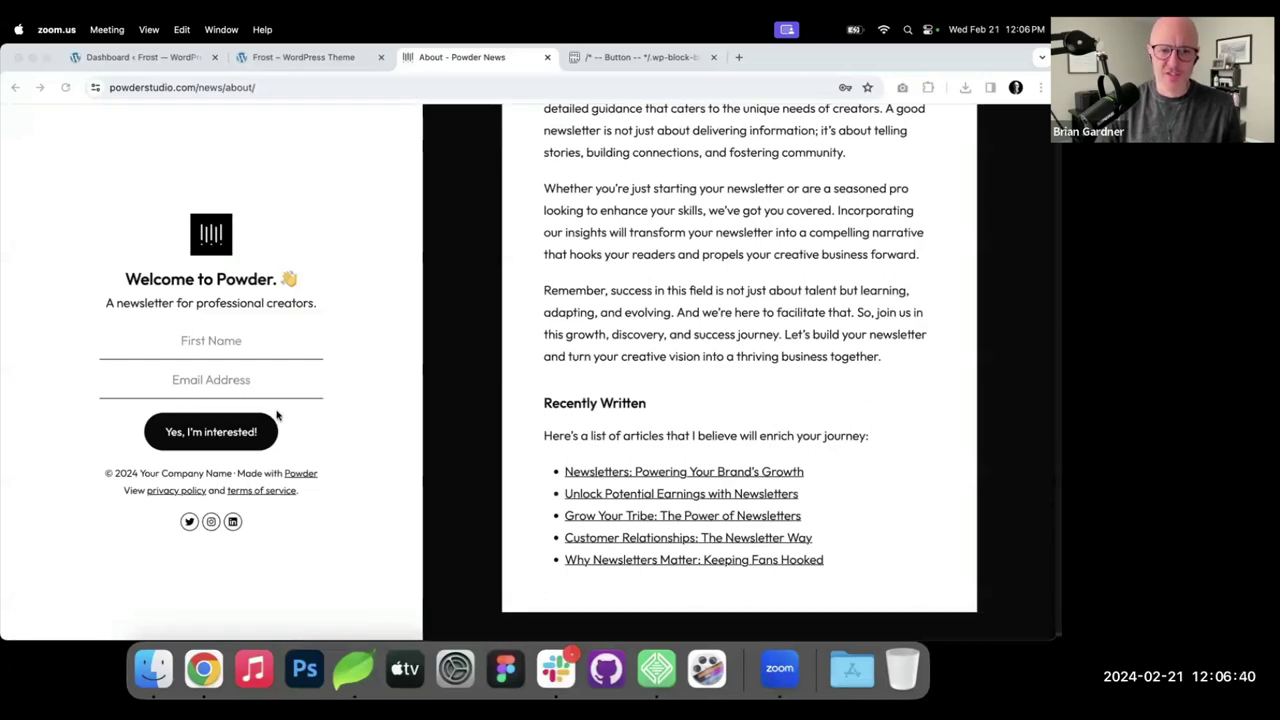
scroll(749, 381, "up", 10)
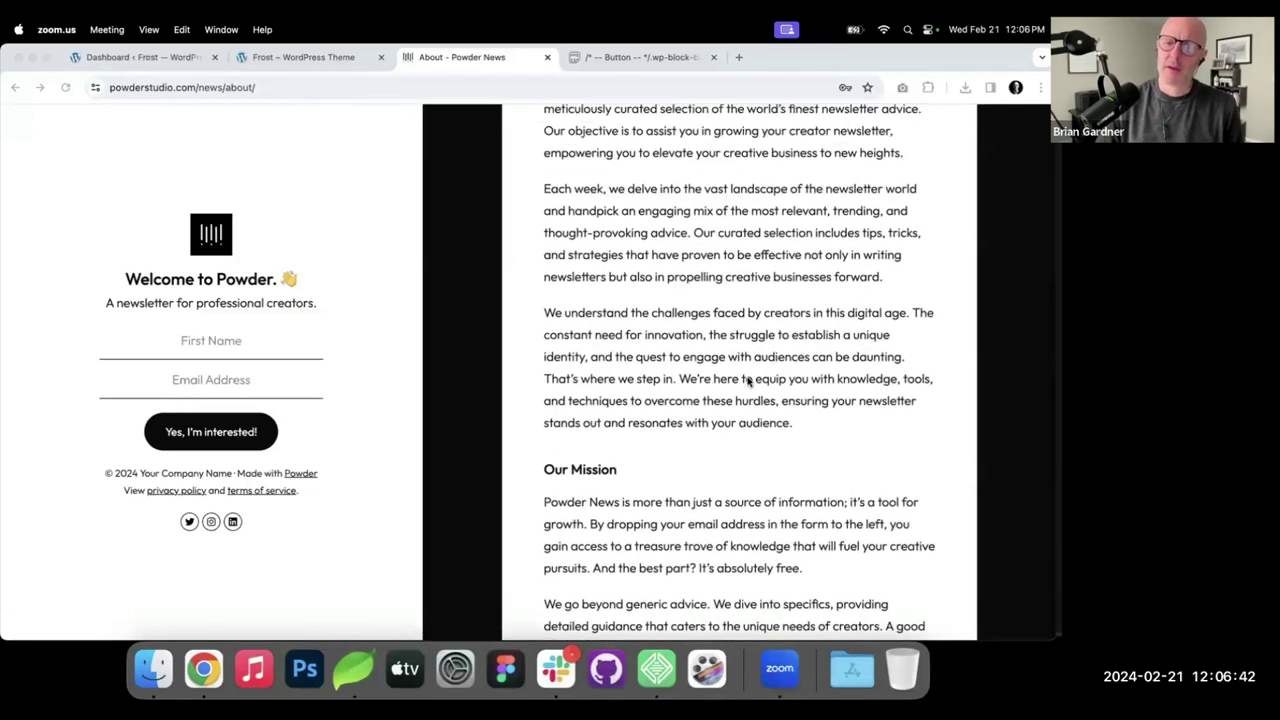
scroll(749, 381, "up", 3)
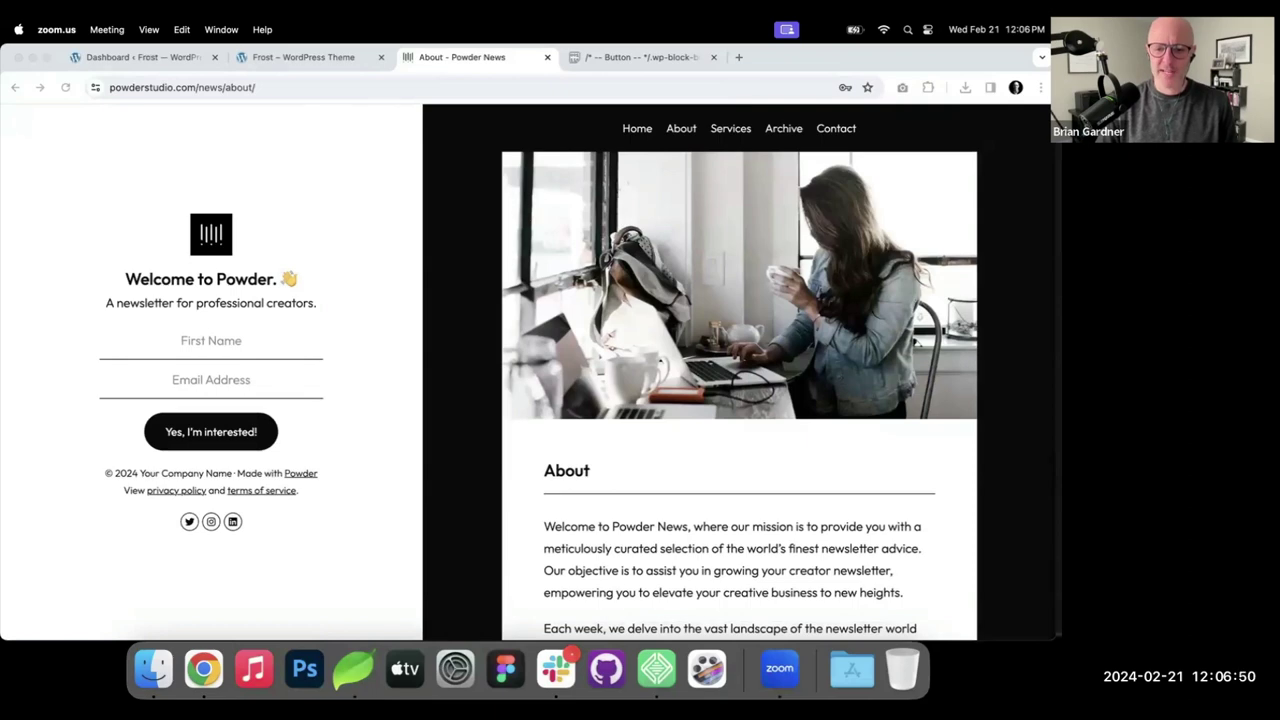
left_click(656, 668)
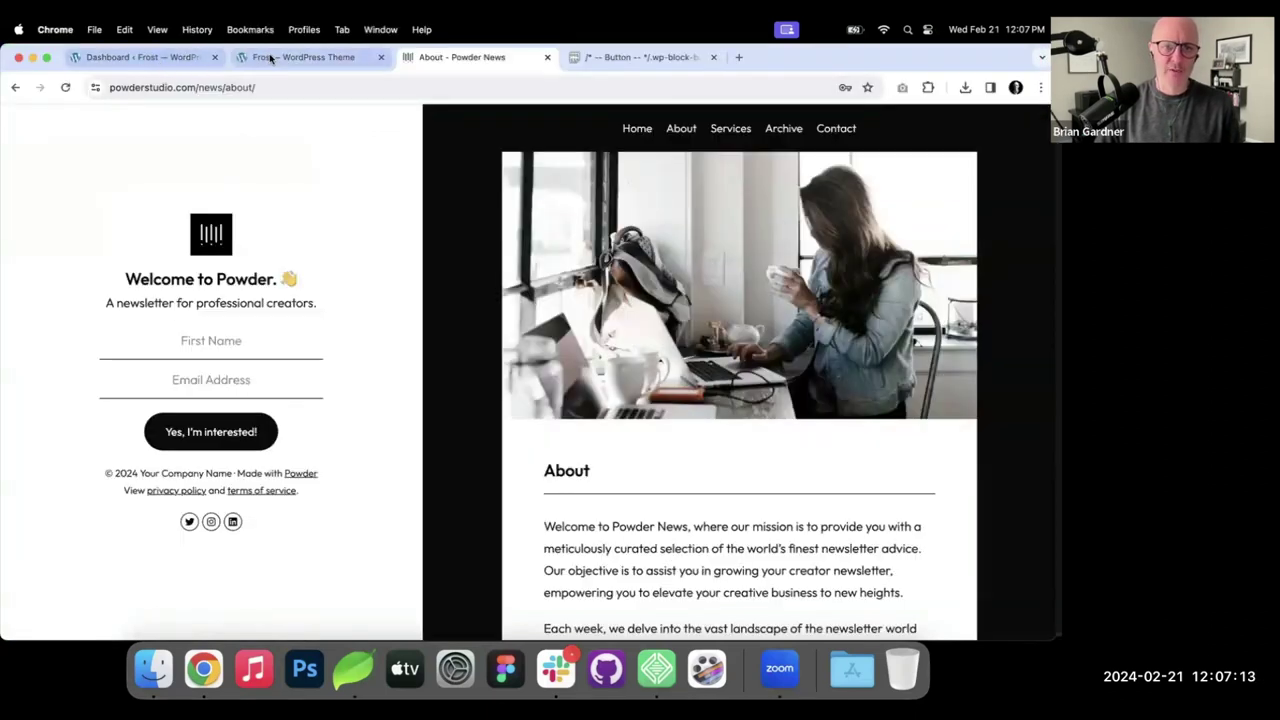
left_click(270, 58)
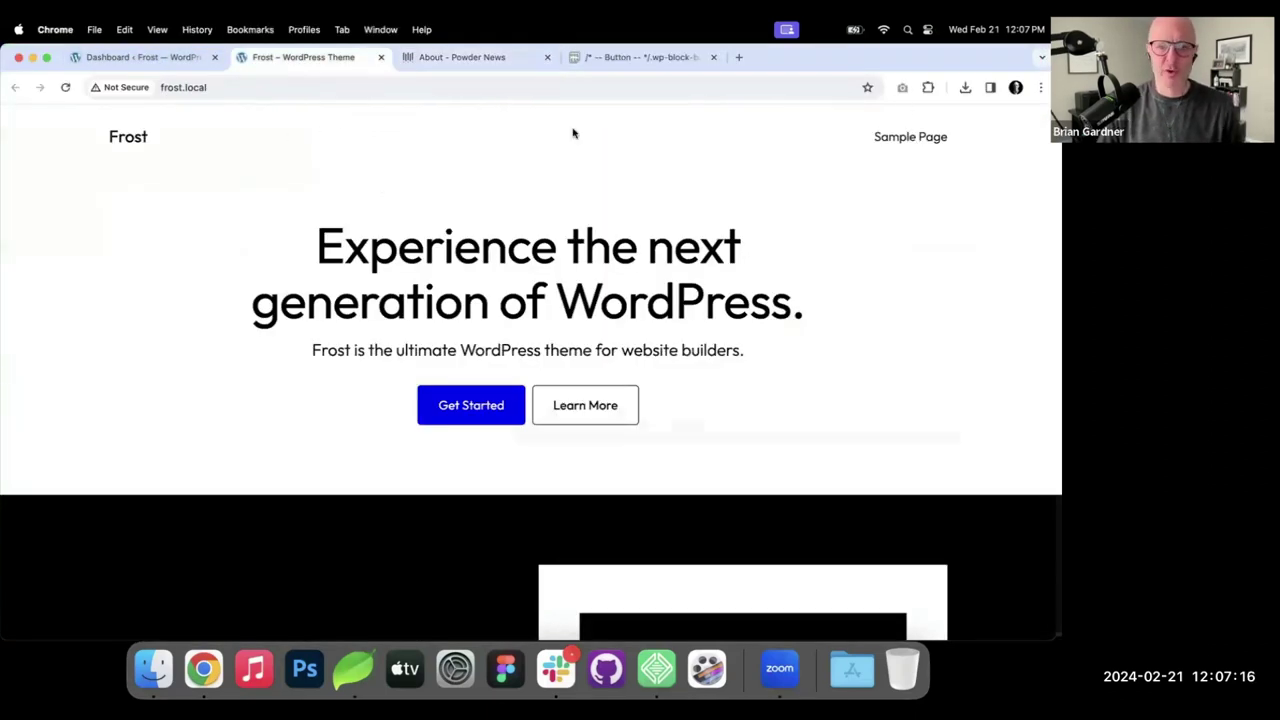
Search the Frost site's plugin directory for "beta tester" and install and activate the WordPress Beta Tester plugin.
left_click(157, 59)
left_click(68, 356)
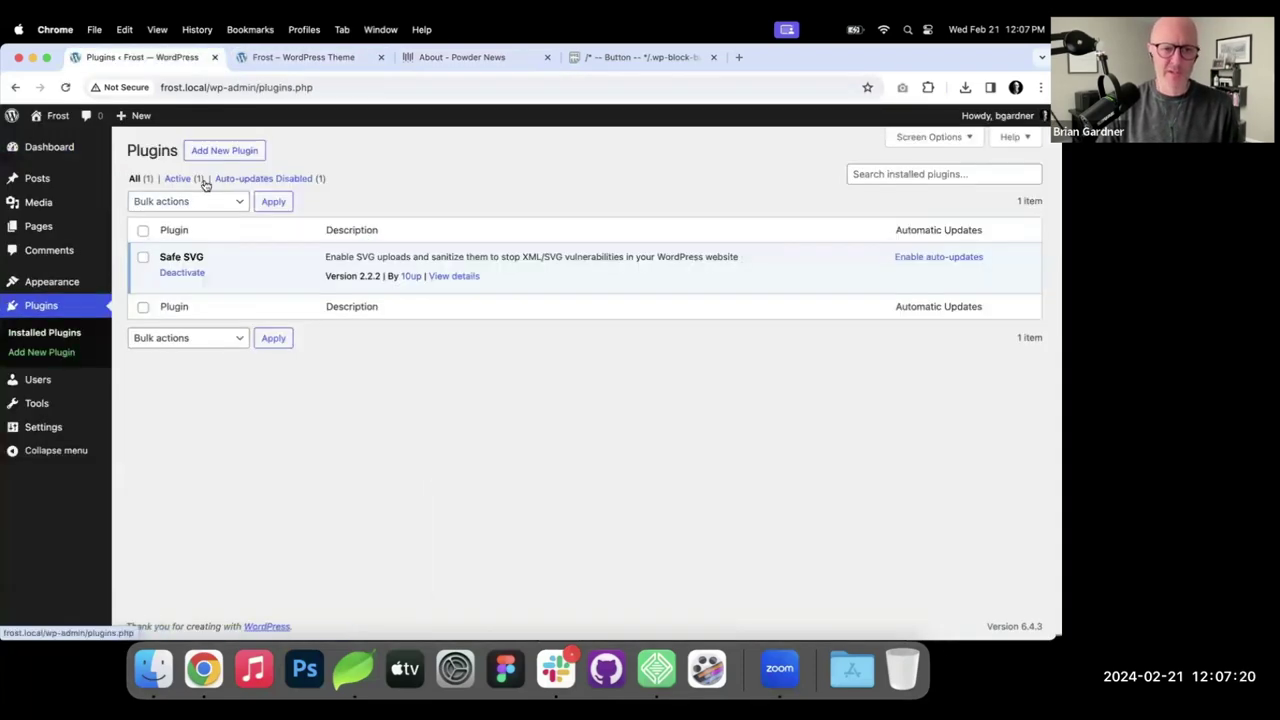
left_click(221, 151)
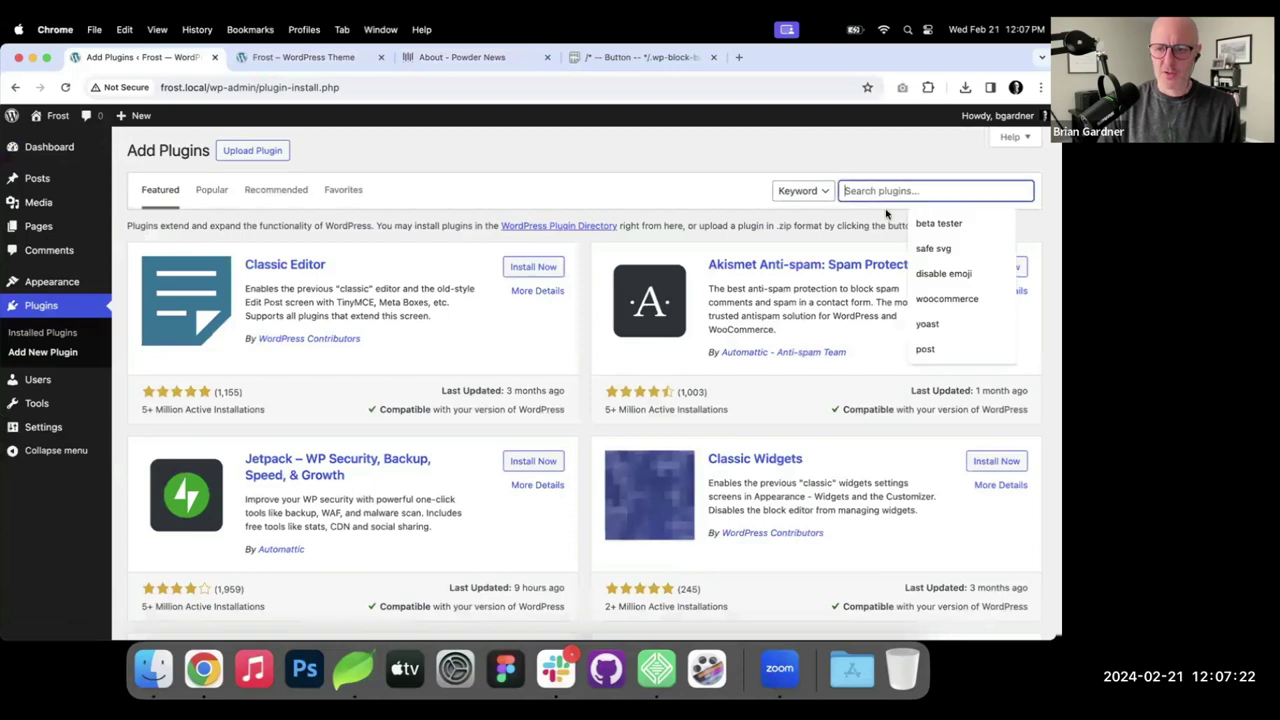
left_click(936, 223)
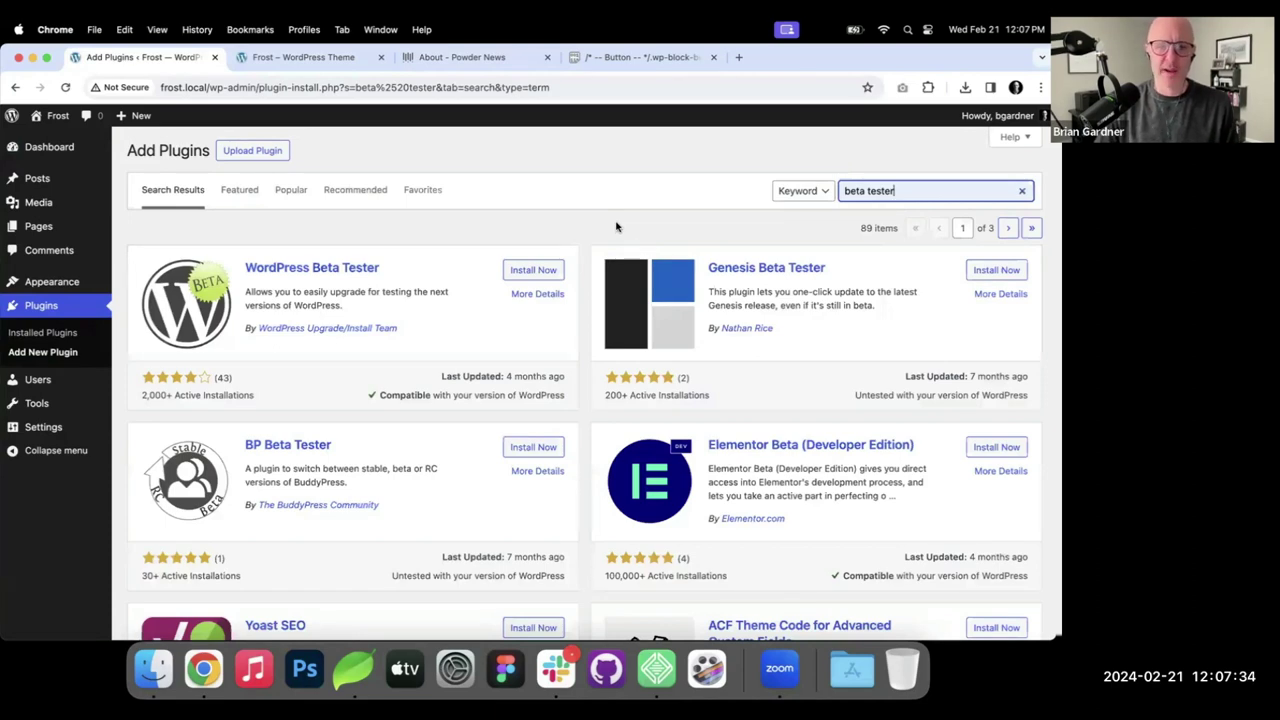
left_click(536, 271)
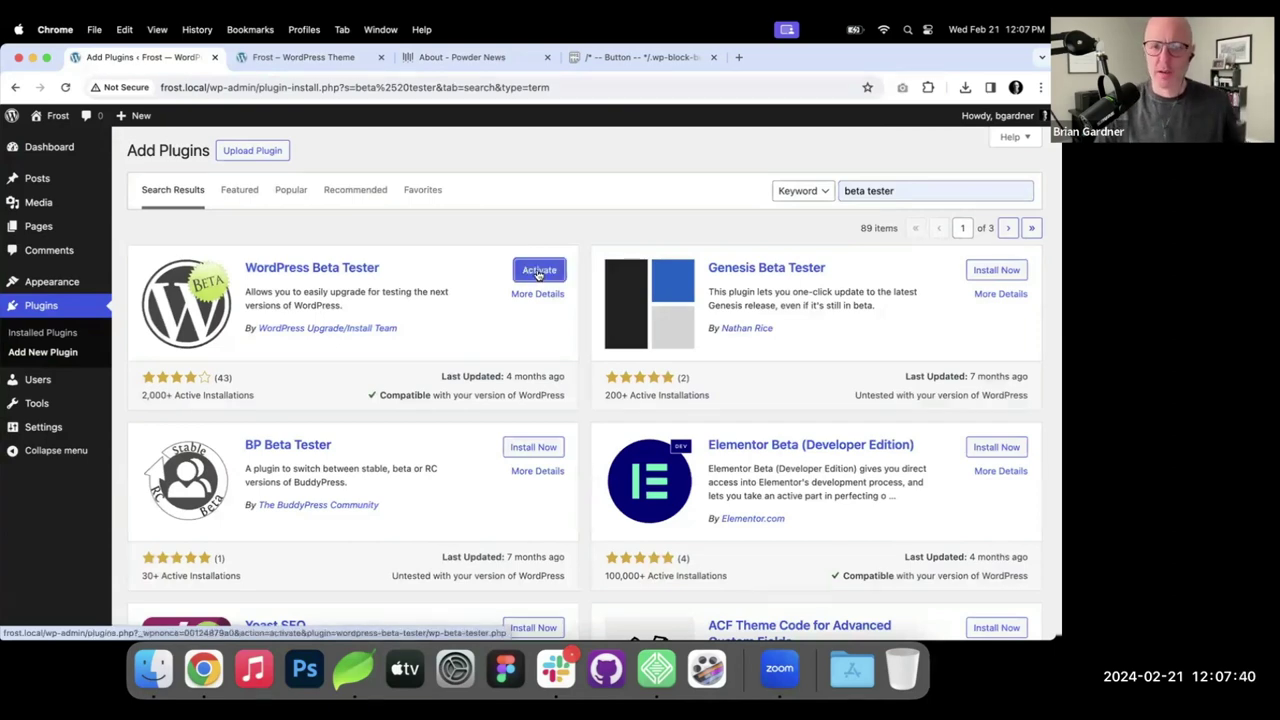
left_click(536, 271)
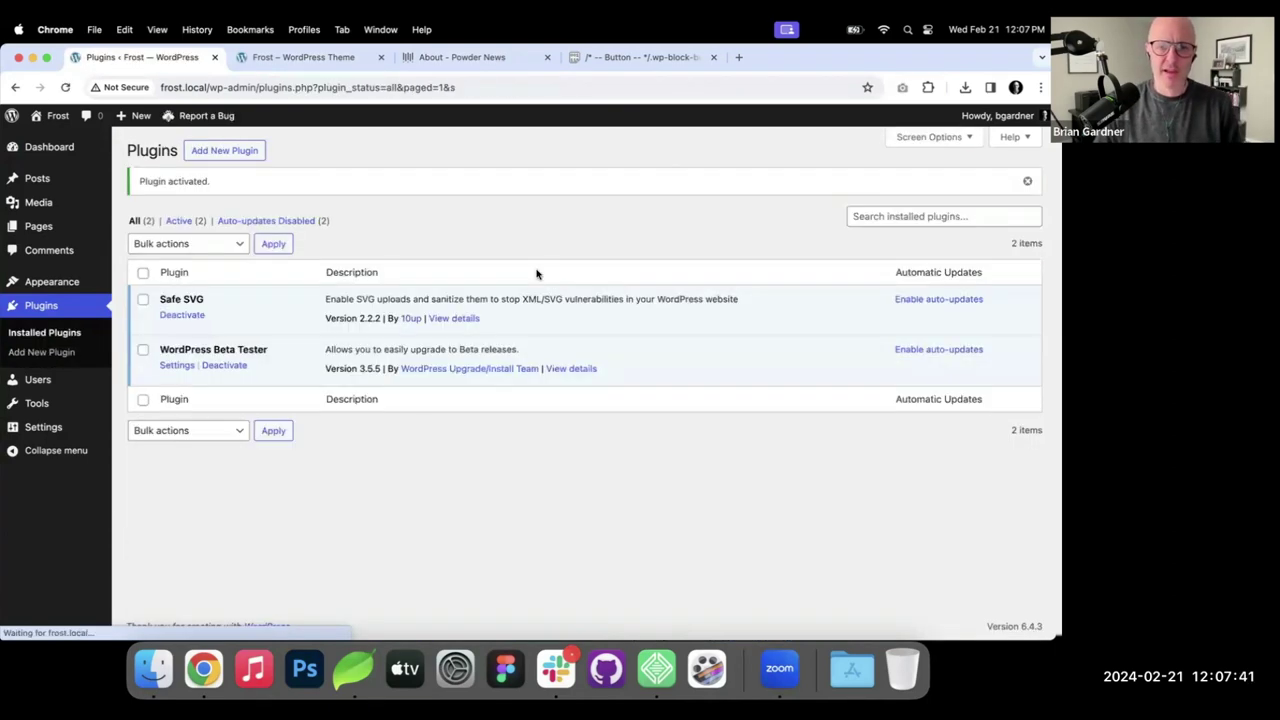
Set the beta testing update channel to Bleeding edge with the Beta/RC Only stream and save the changes.
left_click(180, 368)
scroll(181, 372, "down", 3)
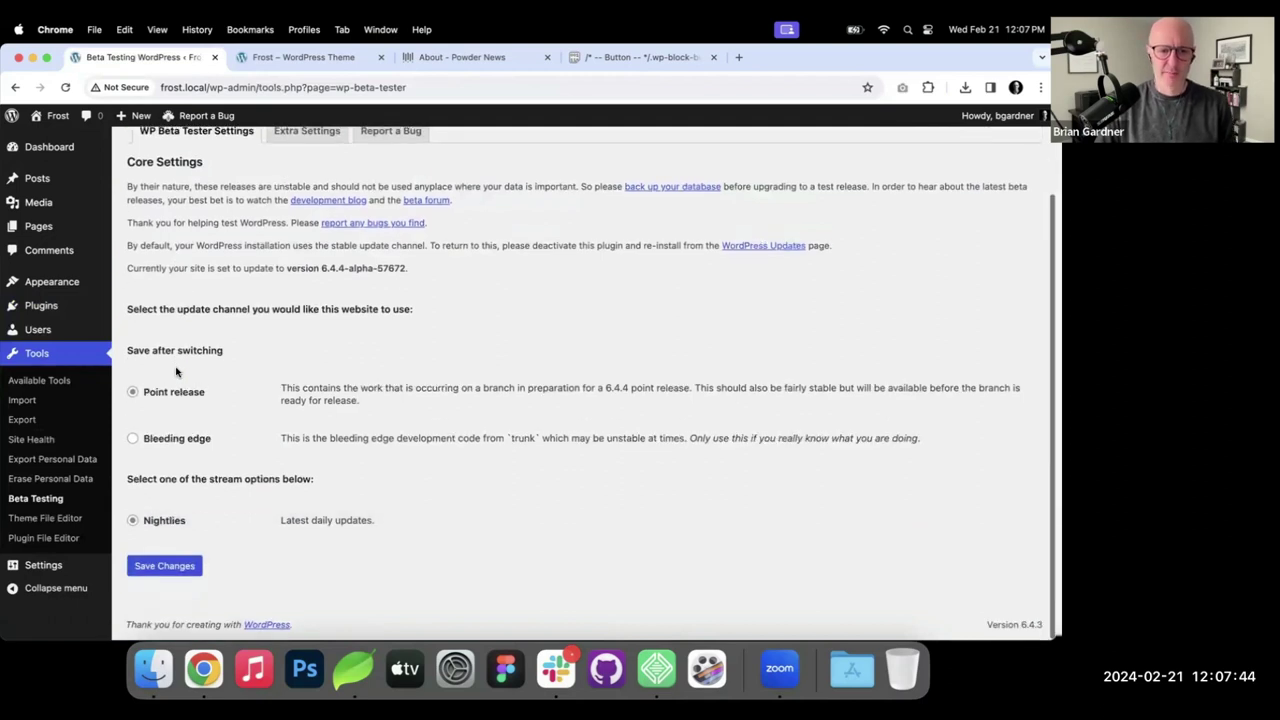
left_click(178, 440)
scroll(256, 380, "down", 2)
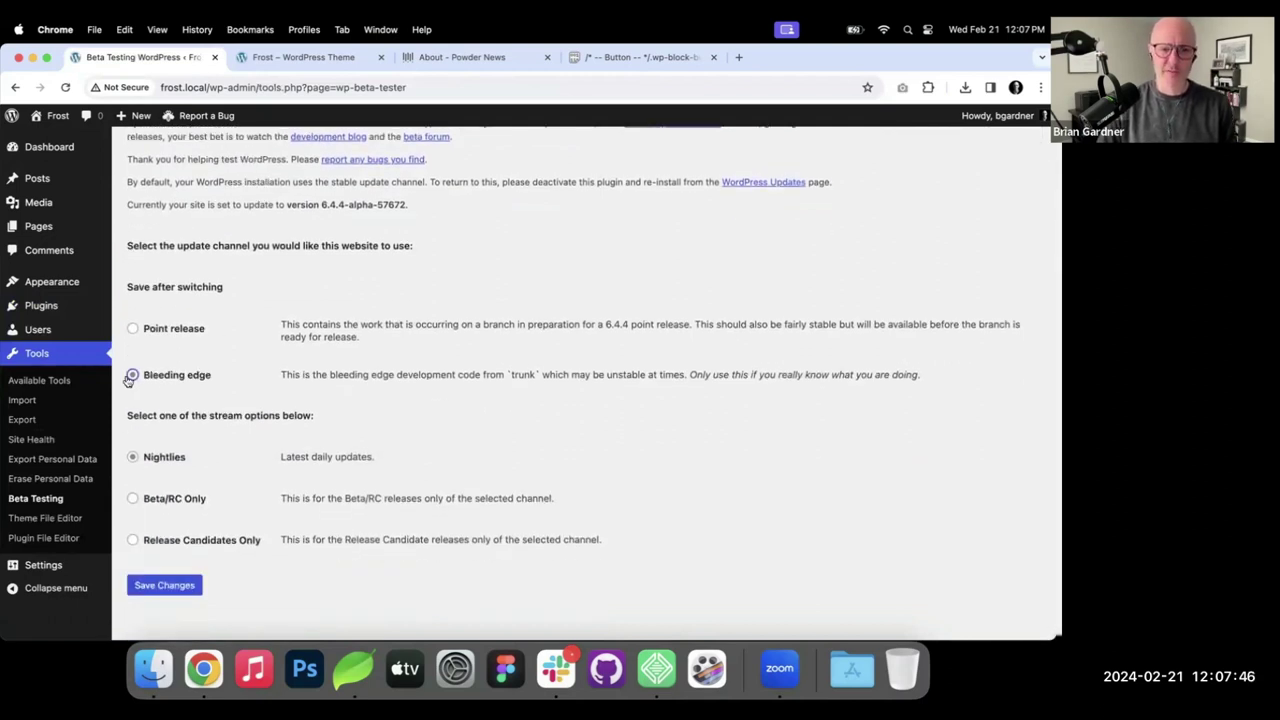
left_click(180, 498)
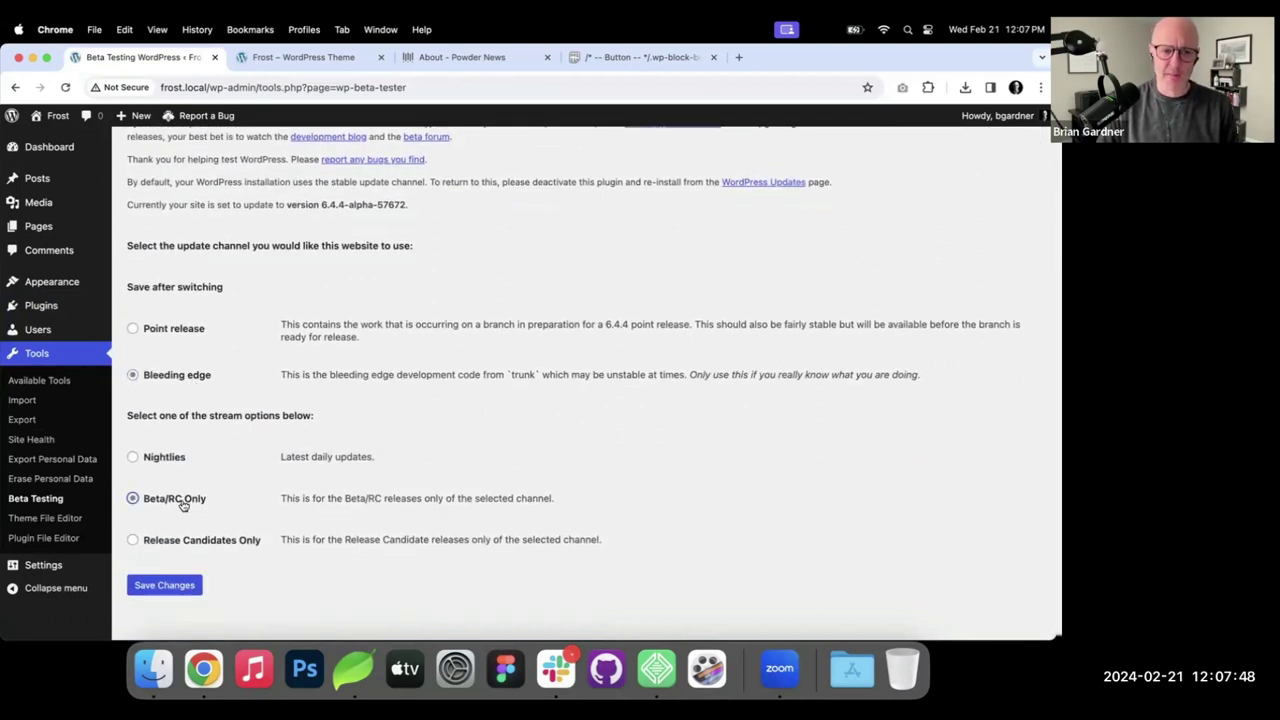
scroll(186, 555, "up", 1)
left_click(171, 590)
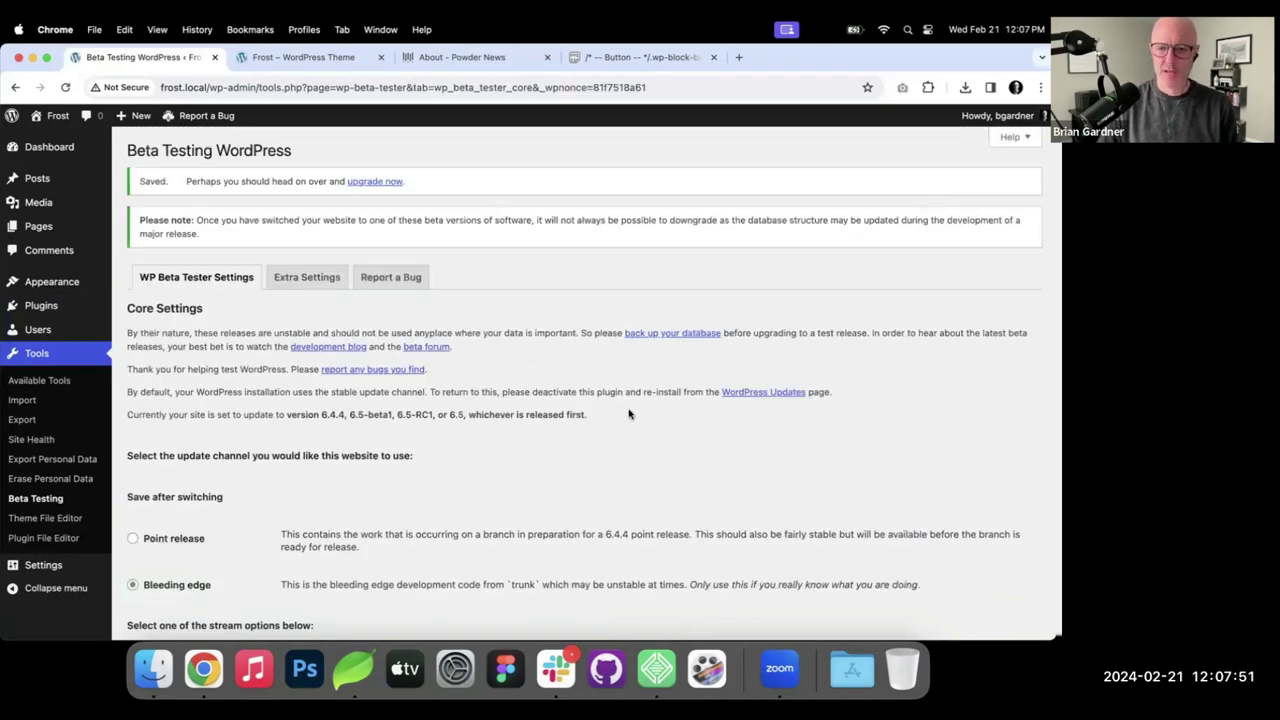
Update the WordPress installation to version 6.5-beta2.
left_click(750, 392)
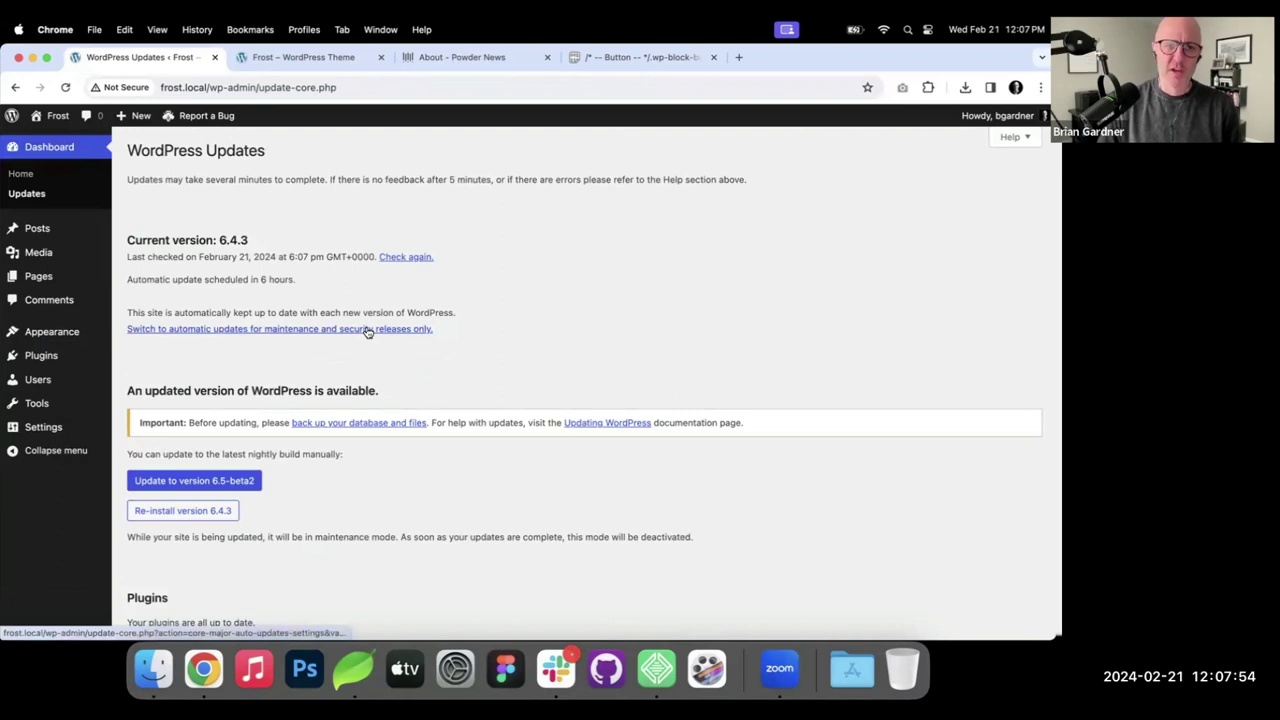
scroll(366, 332, "down", 3)
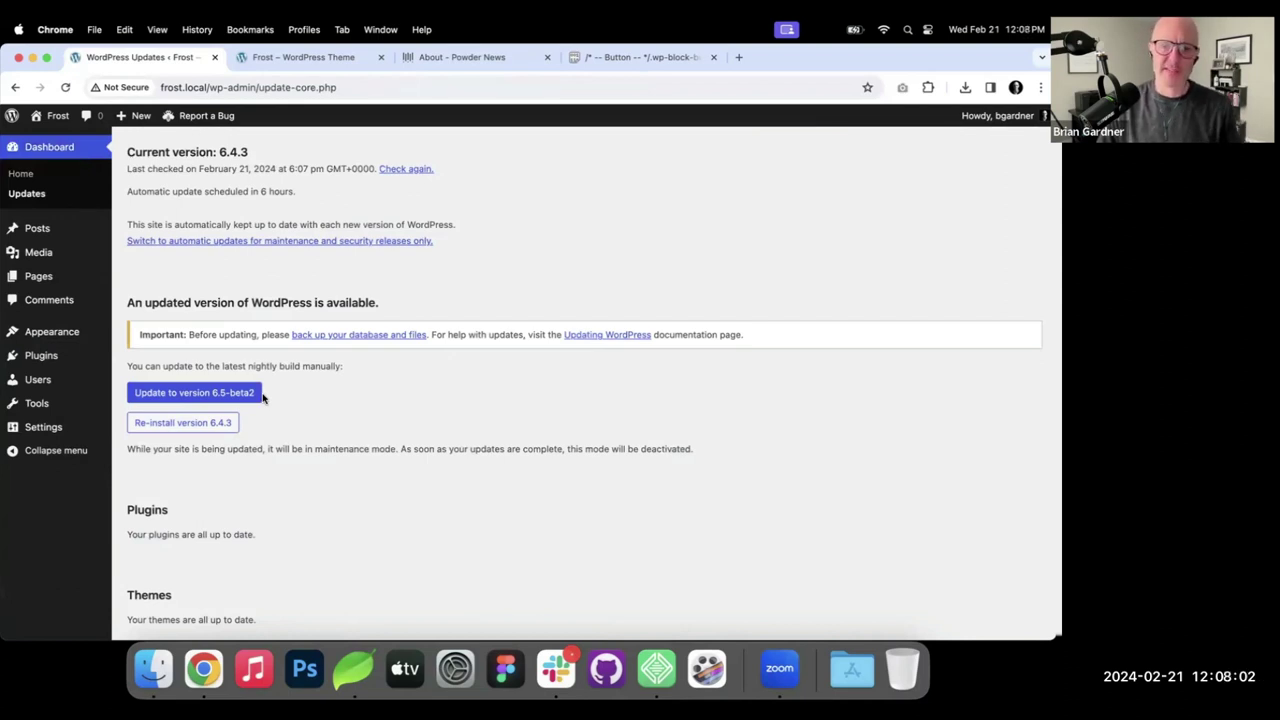
scroll(253, 396, "up", 1)
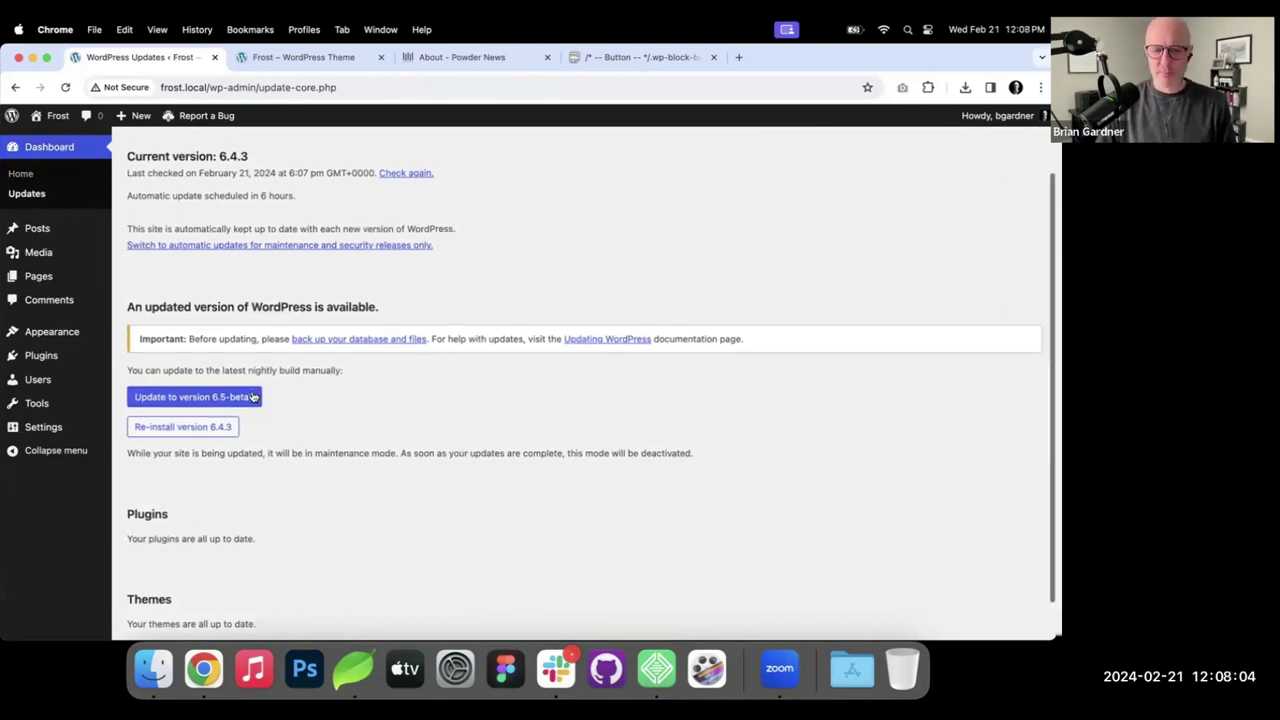
left_click(253, 397)
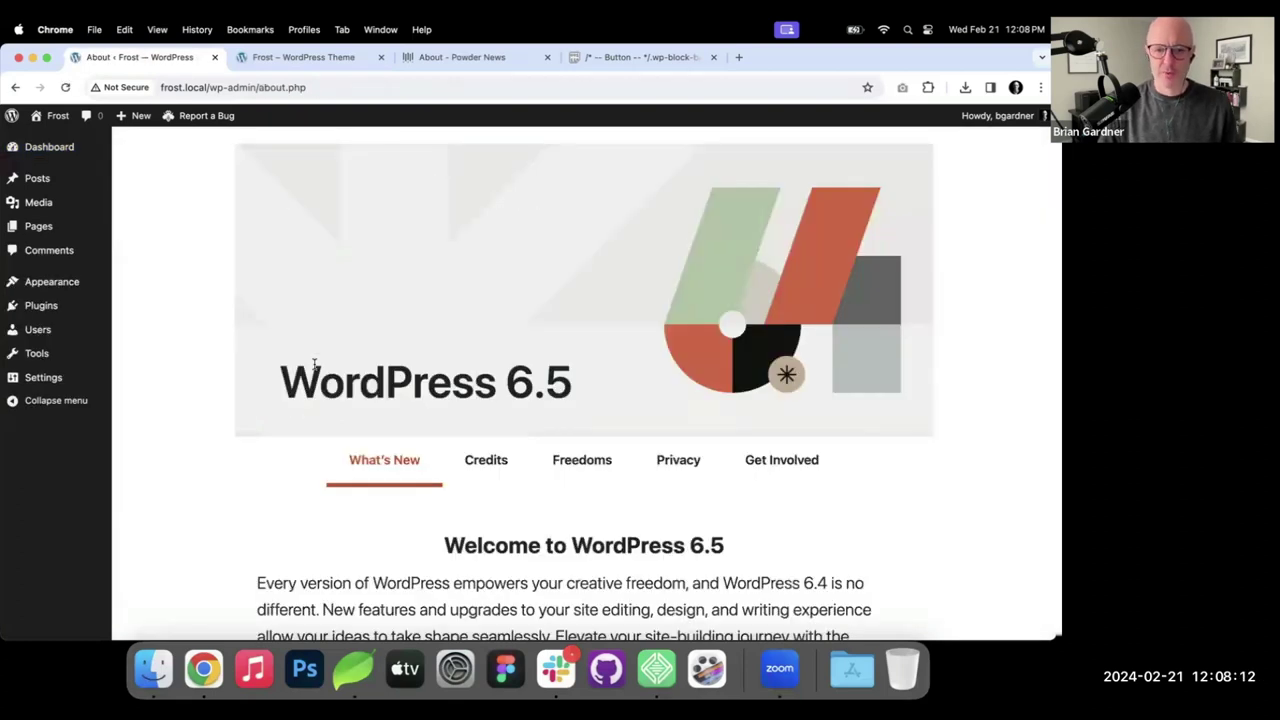
Look through the WordPress 6.5 release page and check the beta testing settings and the current version under WordPress Updates.
scroll(508, 309, "down", 1)
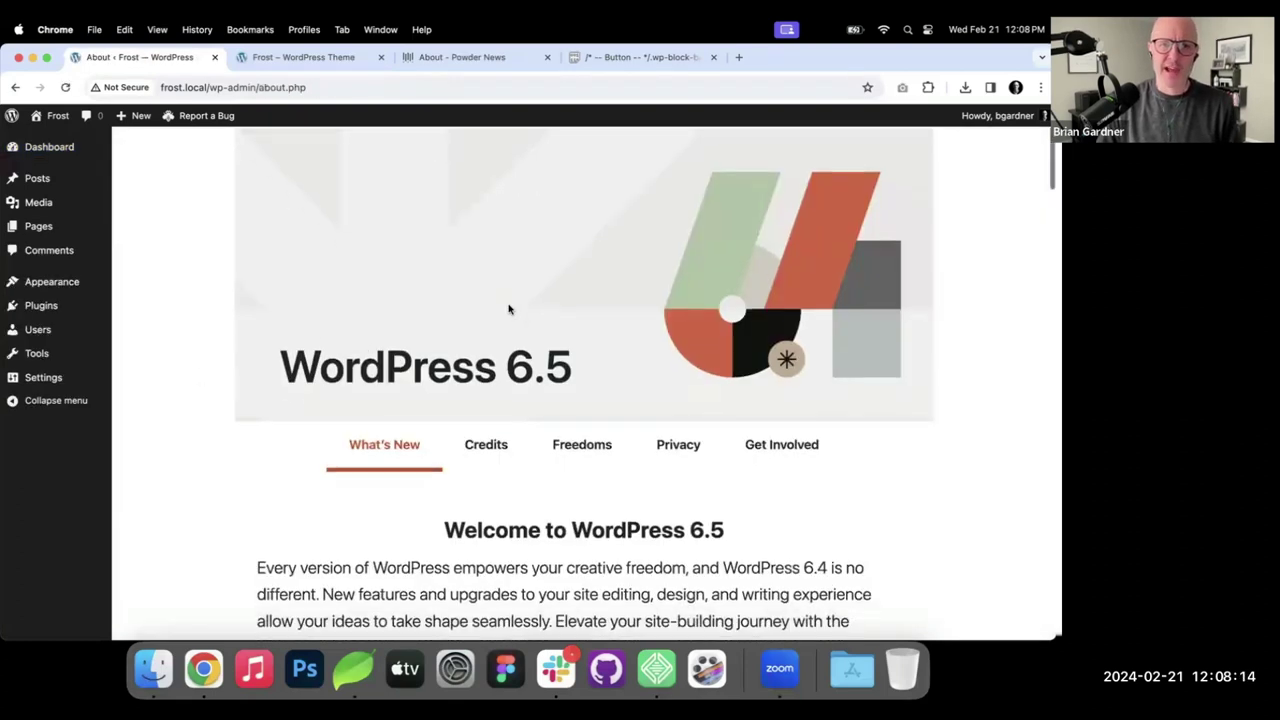
scroll(508, 309, "down", 15)
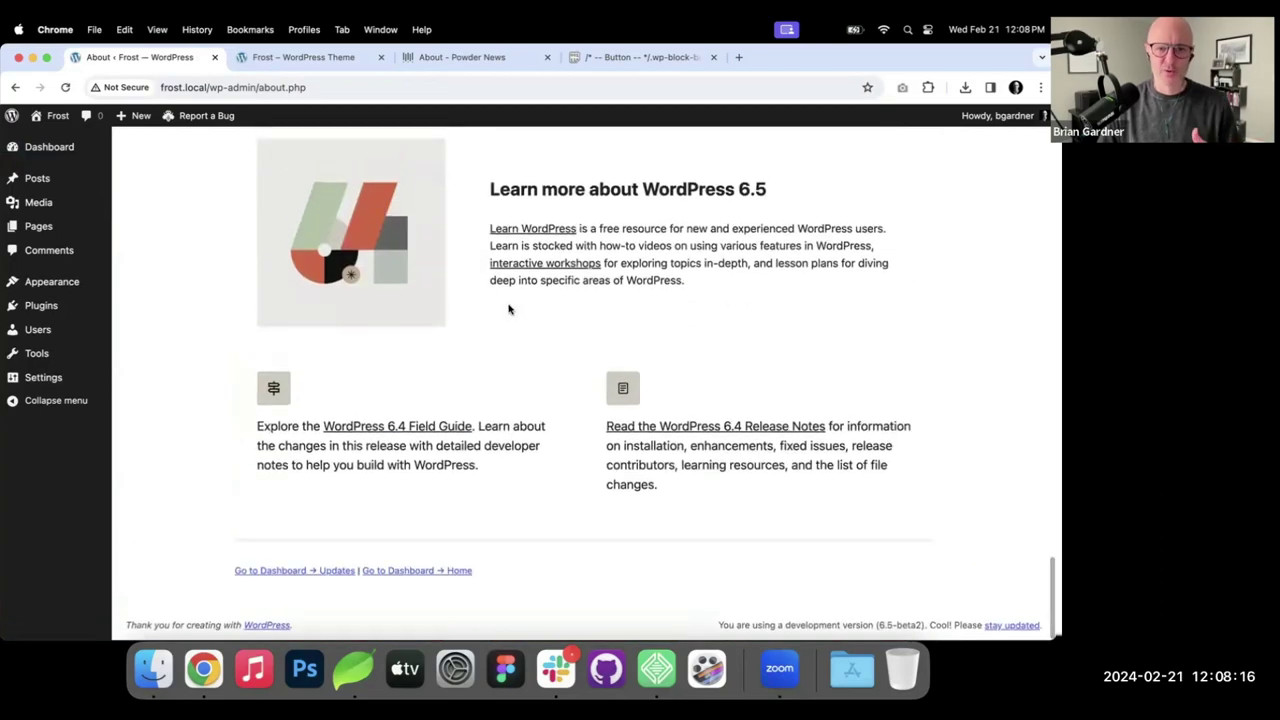
scroll(508, 309, "up", 15)
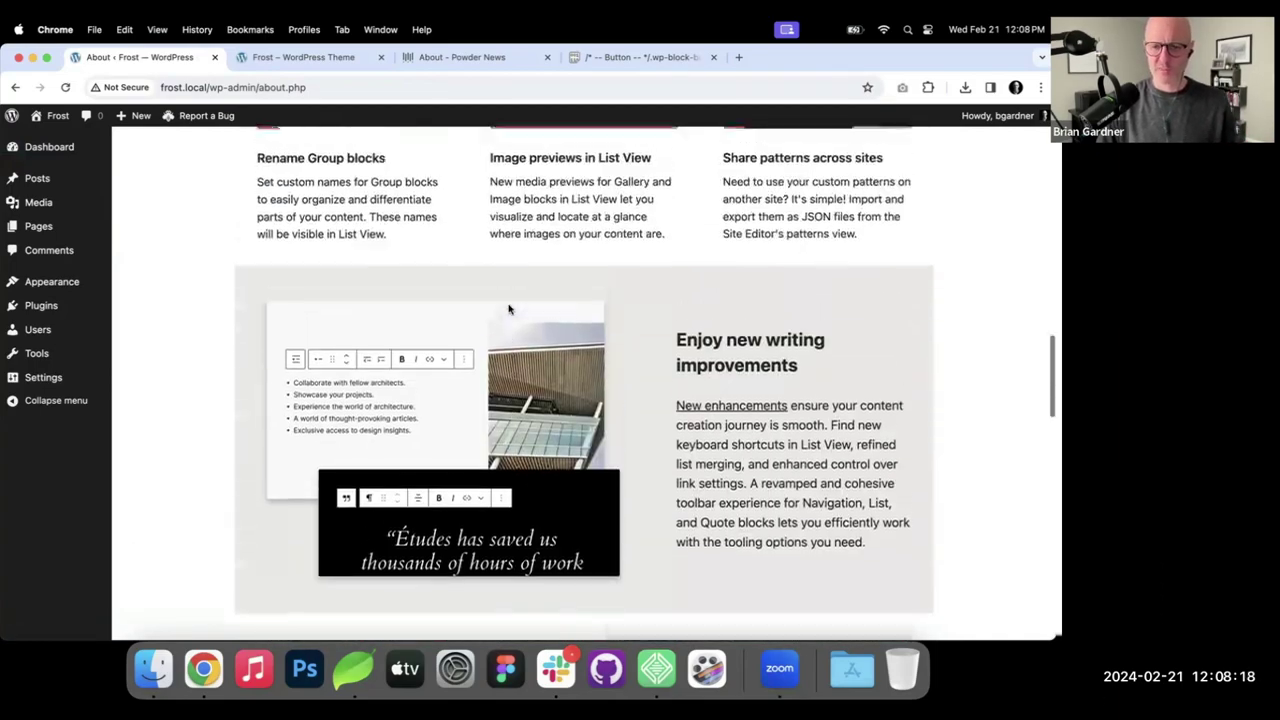
scroll(508, 309, "up", 15)
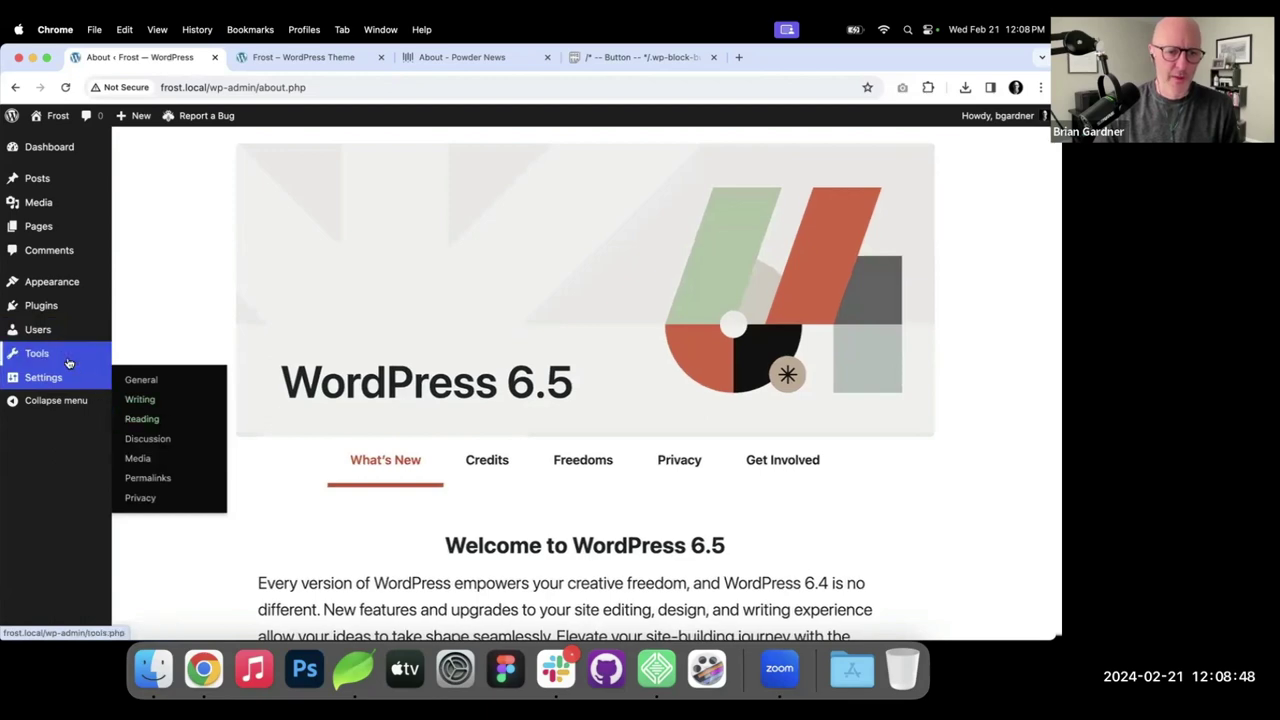
mouse_move(75, 358)
left_click(160, 474)
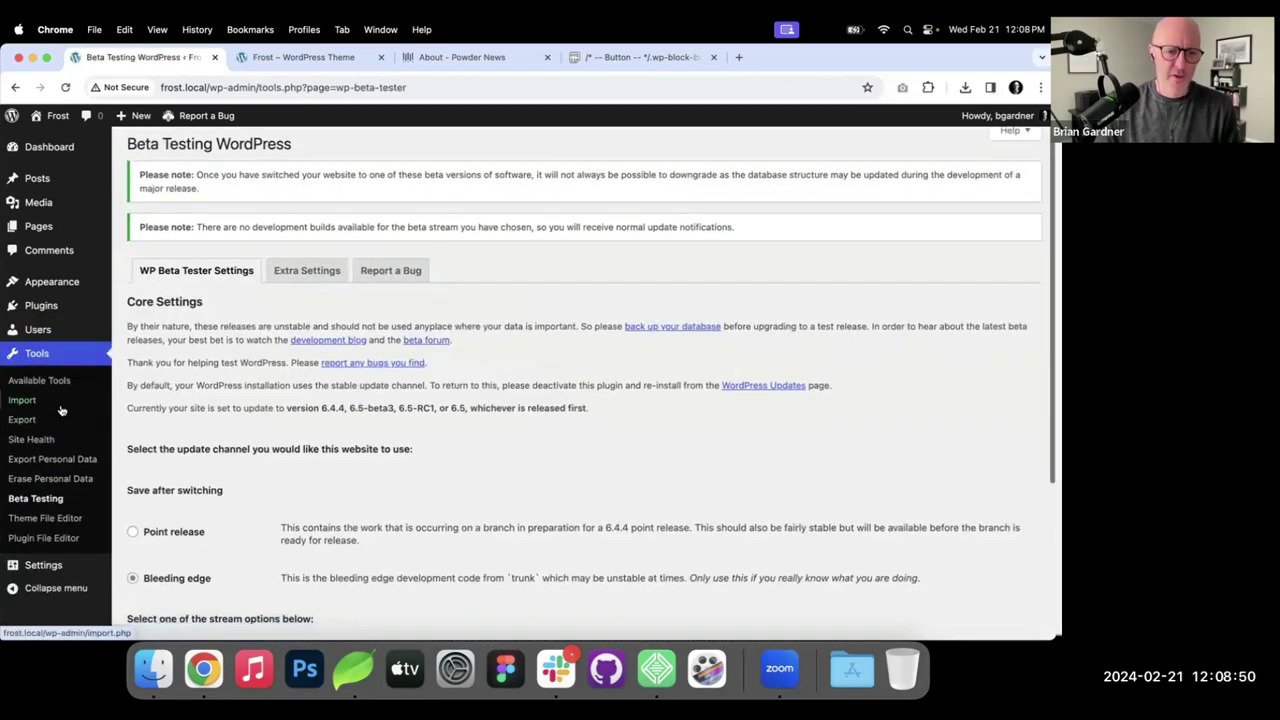
left_click(740, 386)
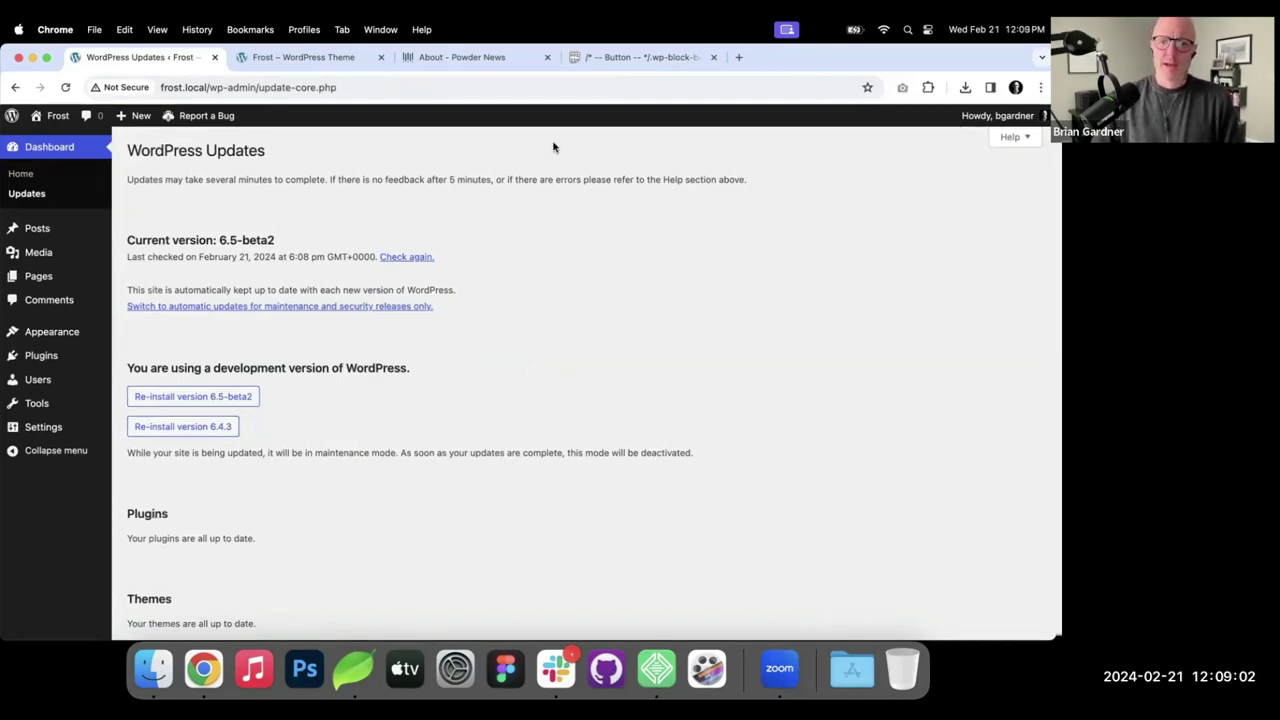
Open the Frost site's list of pages and review the Powder News About page's fixed and scrolling columns again.
left_click(45, 277)
left_click(459, 63)
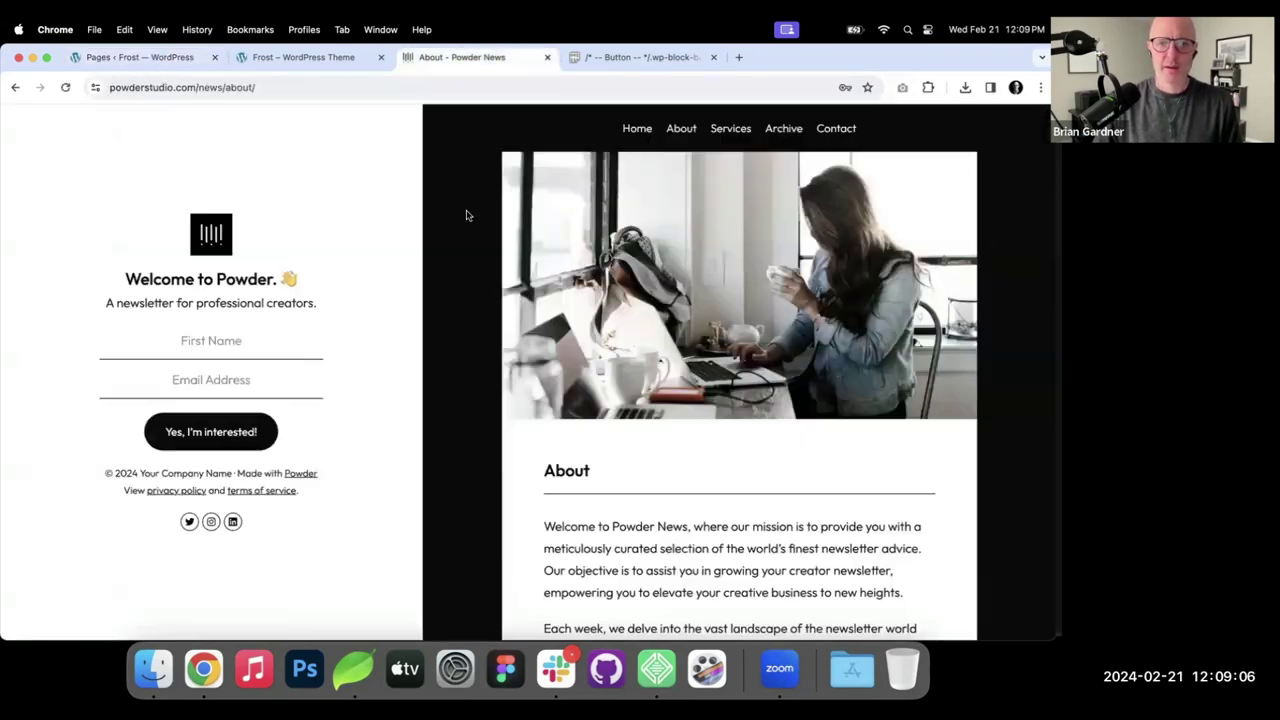
scroll(466, 214, "down", 5)
scroll(466, 222, "down", 5)
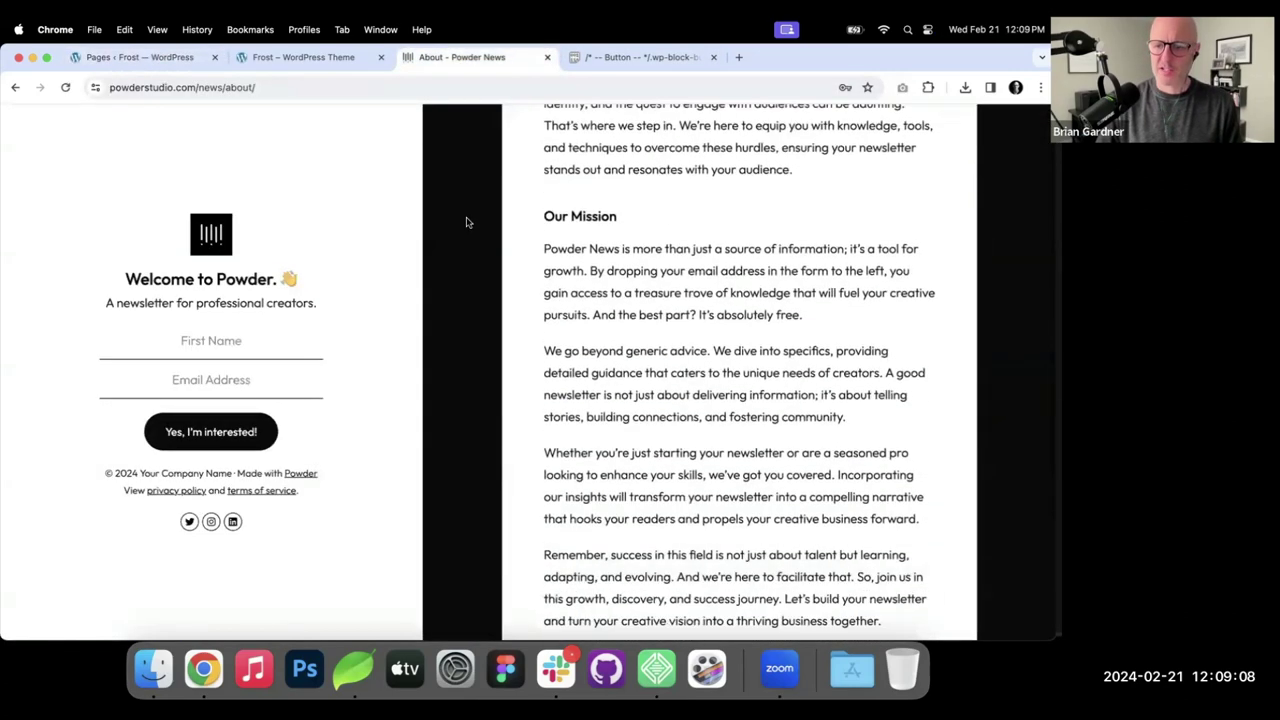
scroll(466, 222, "up", 5)
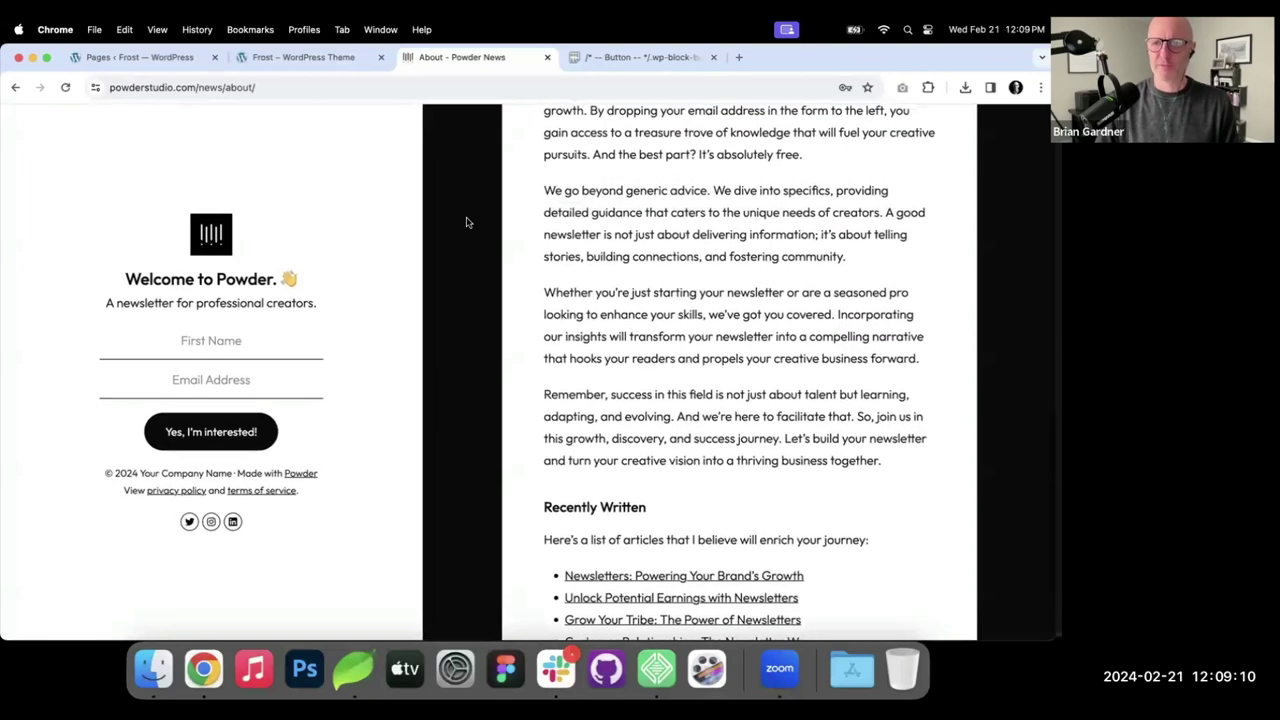
scroll(466, 222, "up", 3)
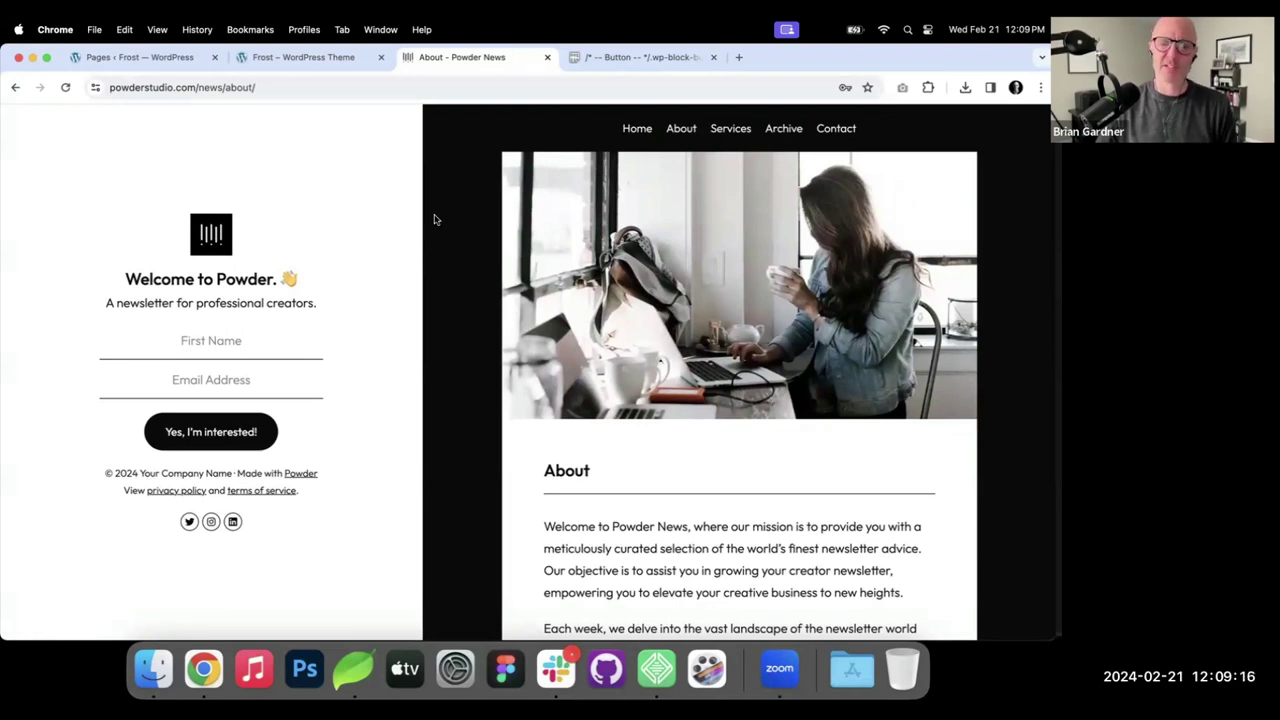
Add a new page to the Frost site and title it "Split Screen".
left_click(135, 64)
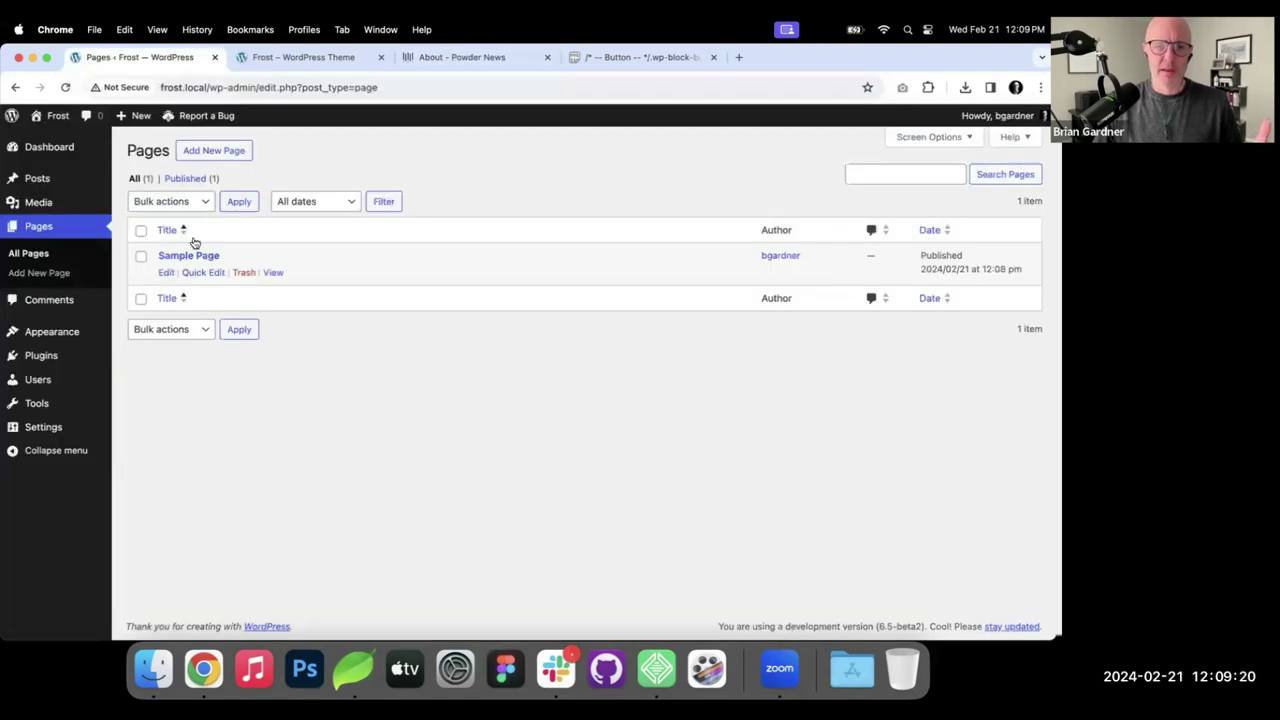
left_click(228, 151)
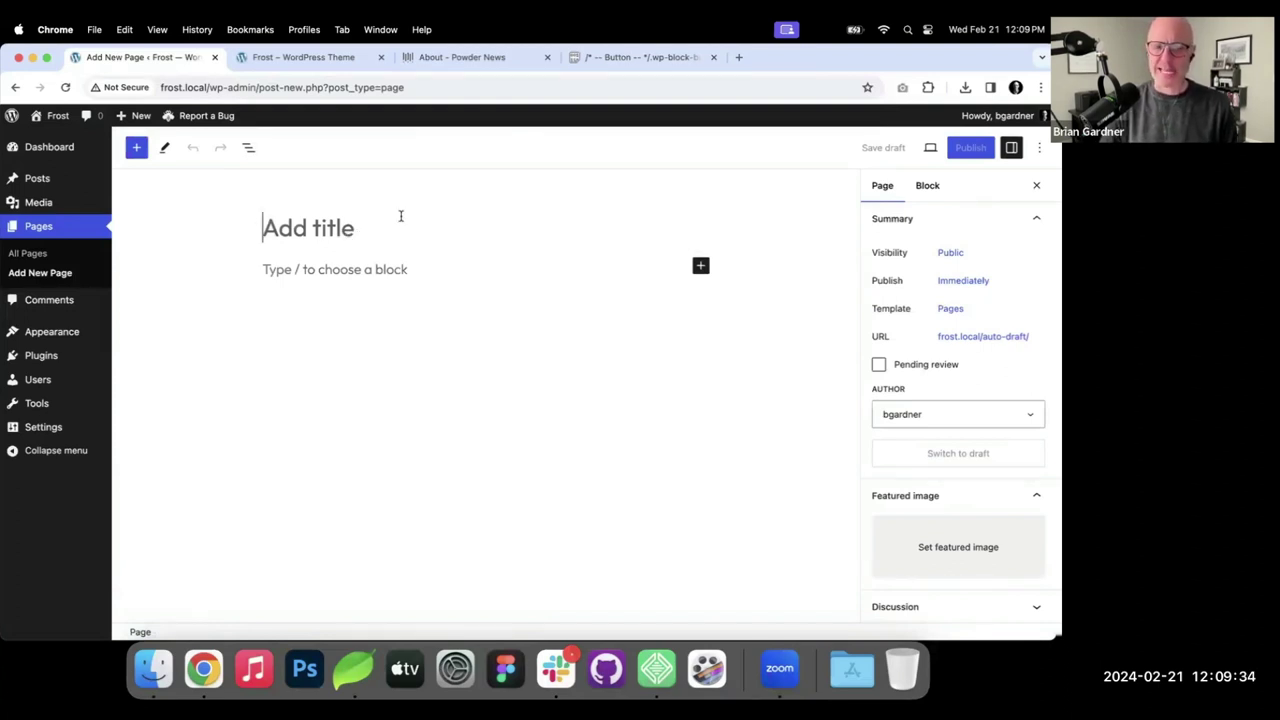
type("Split Sc")
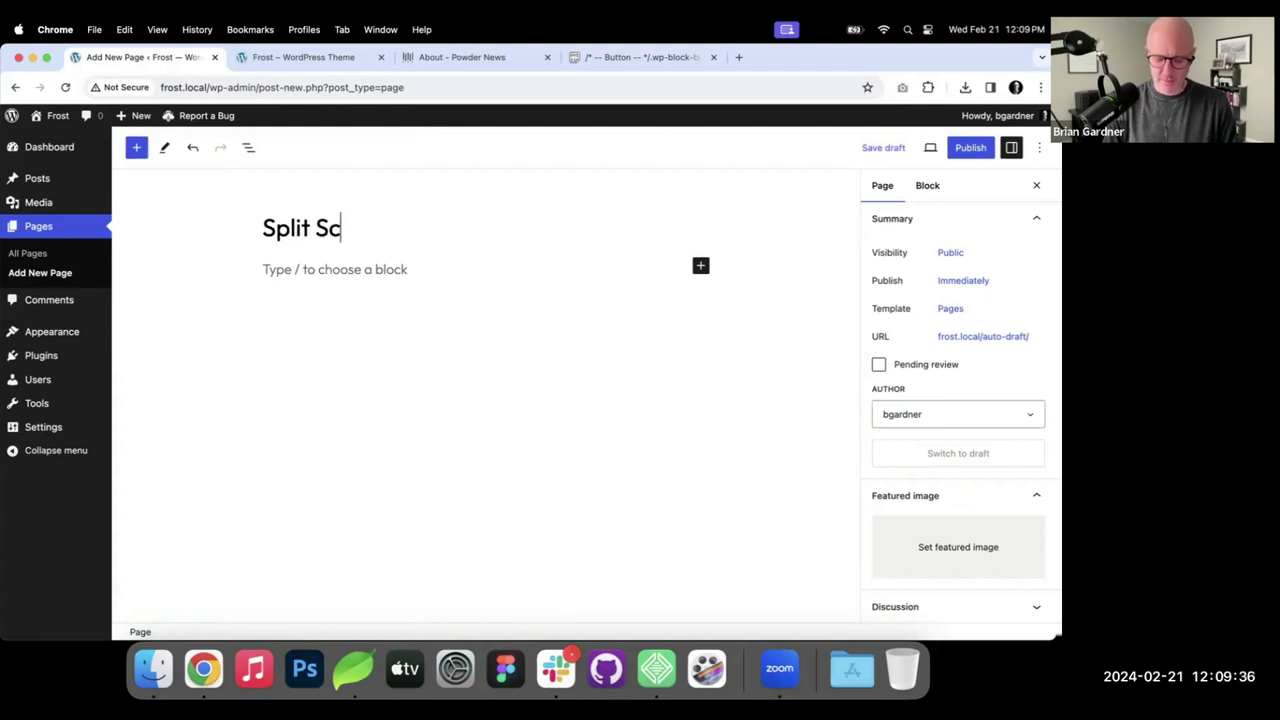
type("reen")
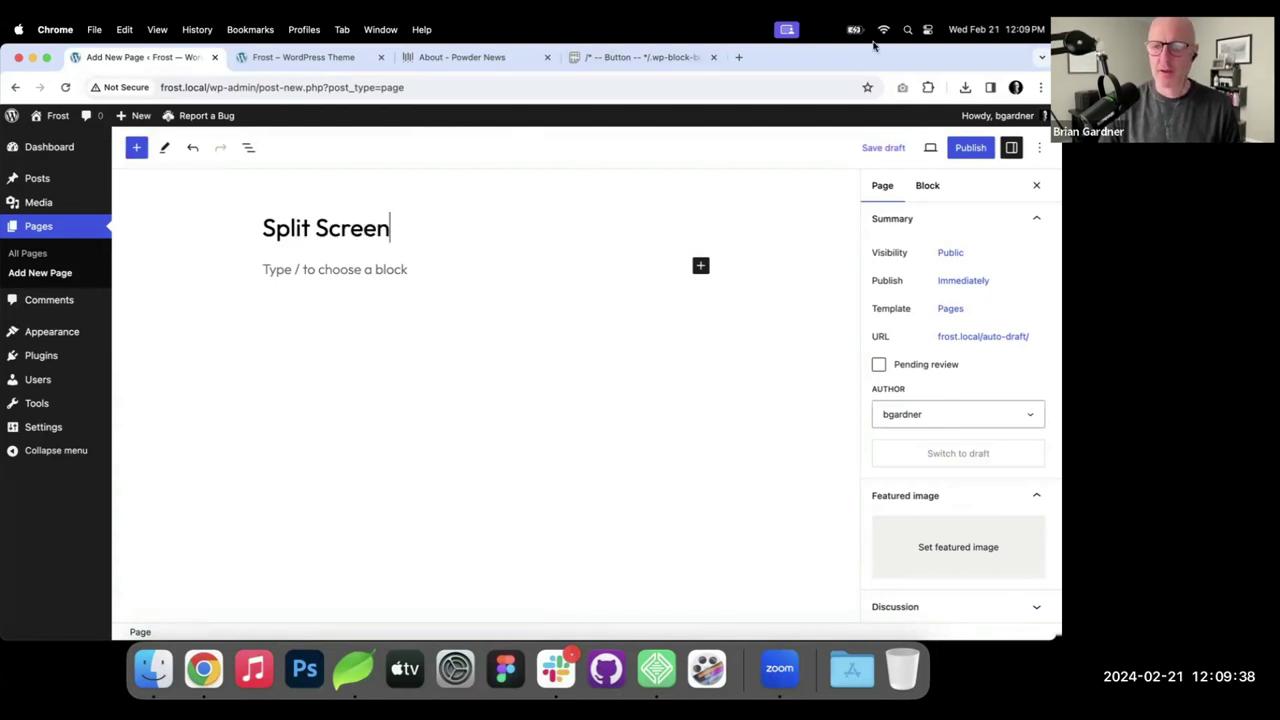
Swap the Split Screen page's template to Blank.
left_click(951, 310)
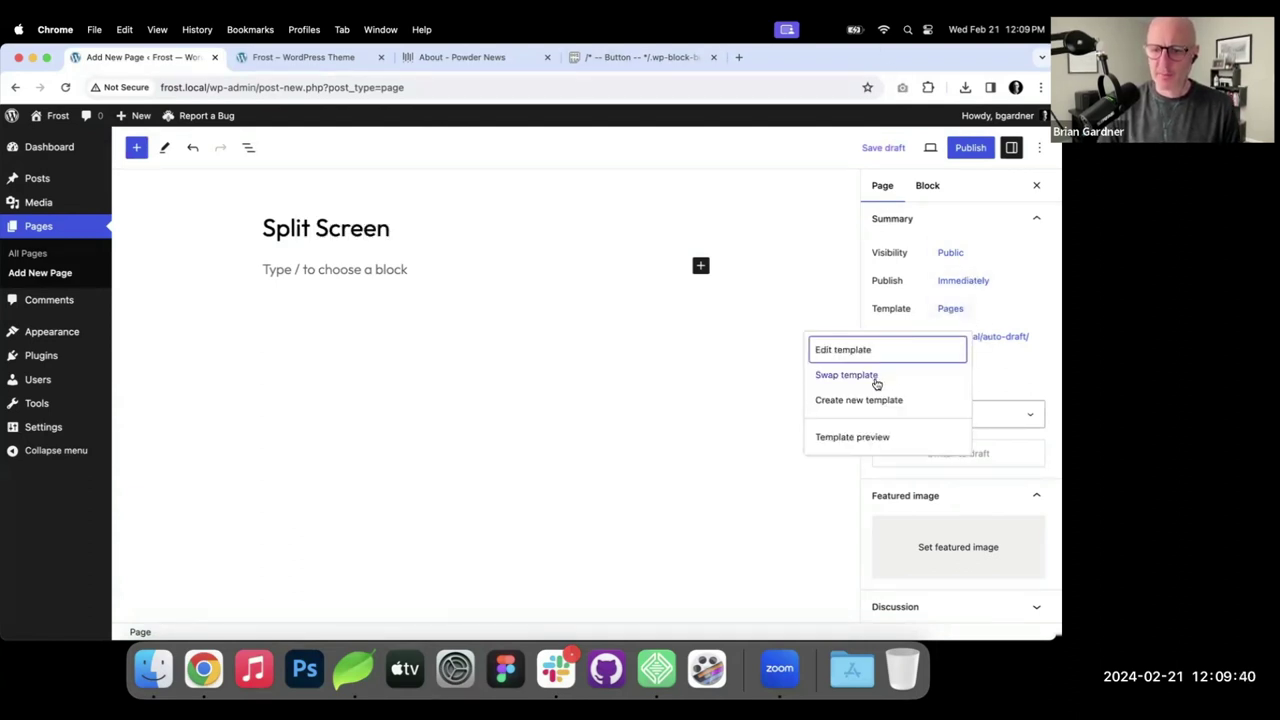
left_click(874, 380)
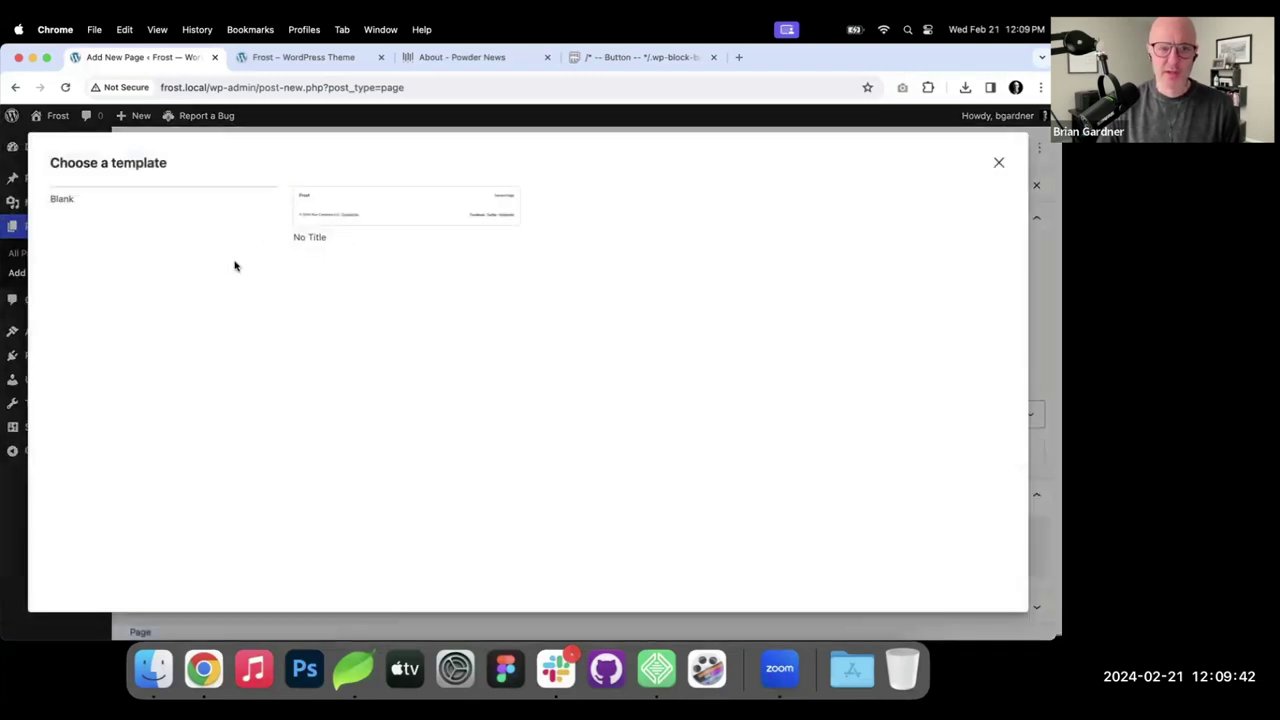
left_click(184, 194)
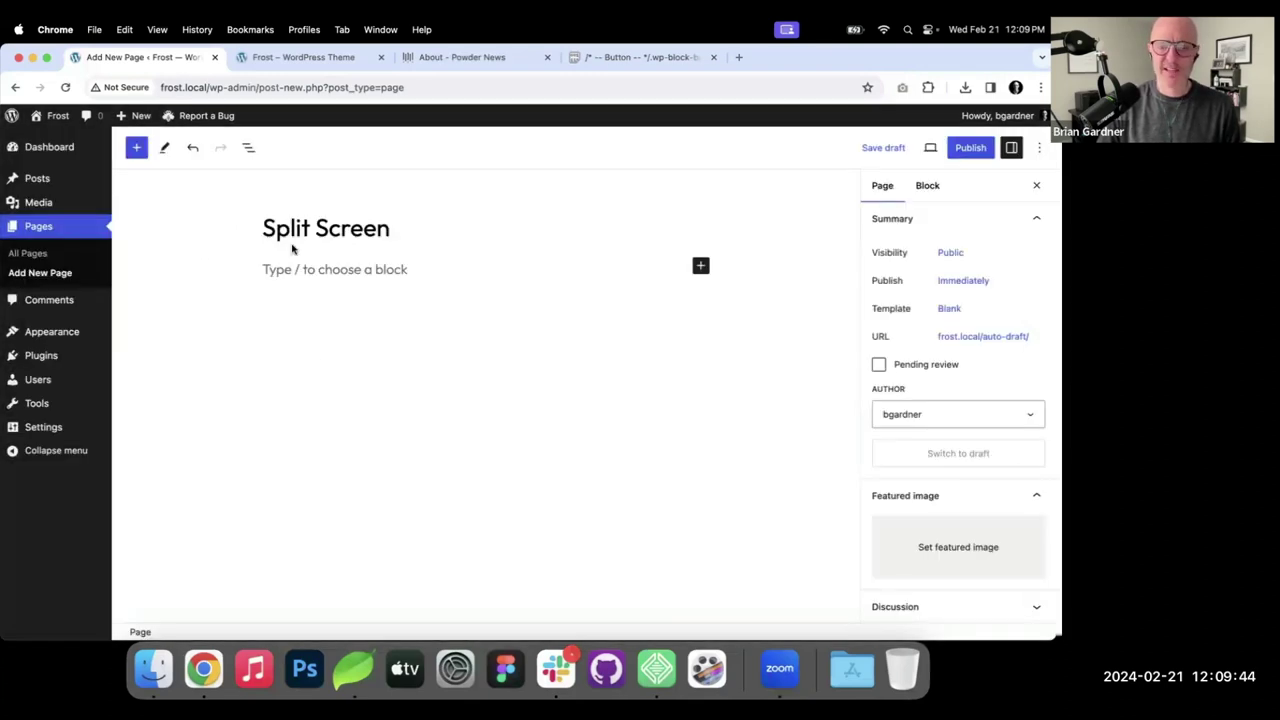
Publish the Split Screen page, view the live page in a new browser tab and return to the editor.
left_click(968, 148)
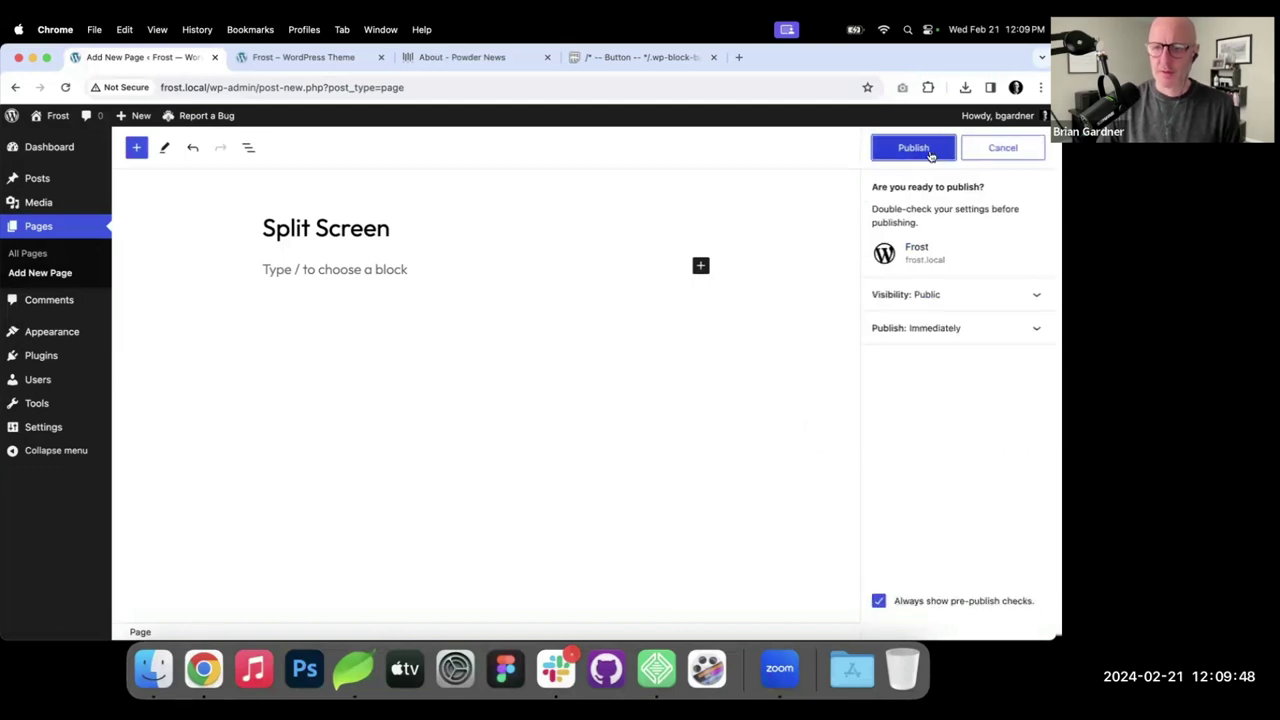
left_click(912, 147)
right_click(258, 600)
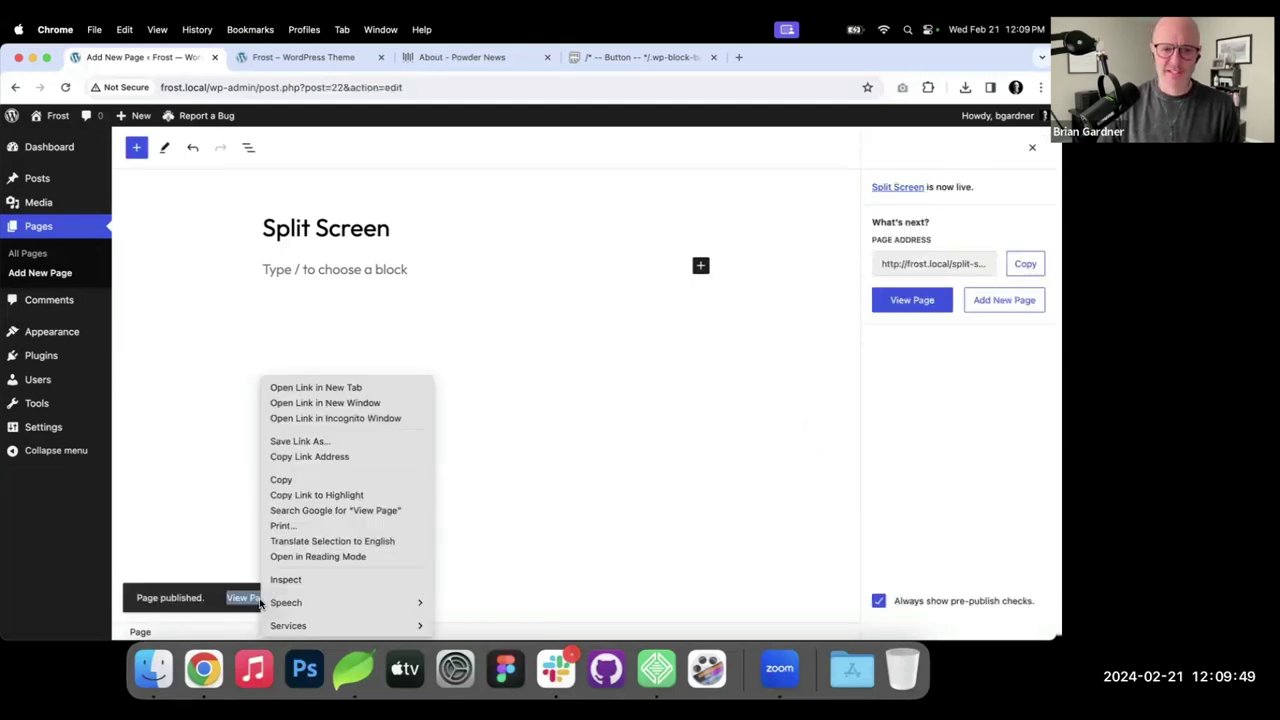
left_click(358, 390)
left_click(310, 59)
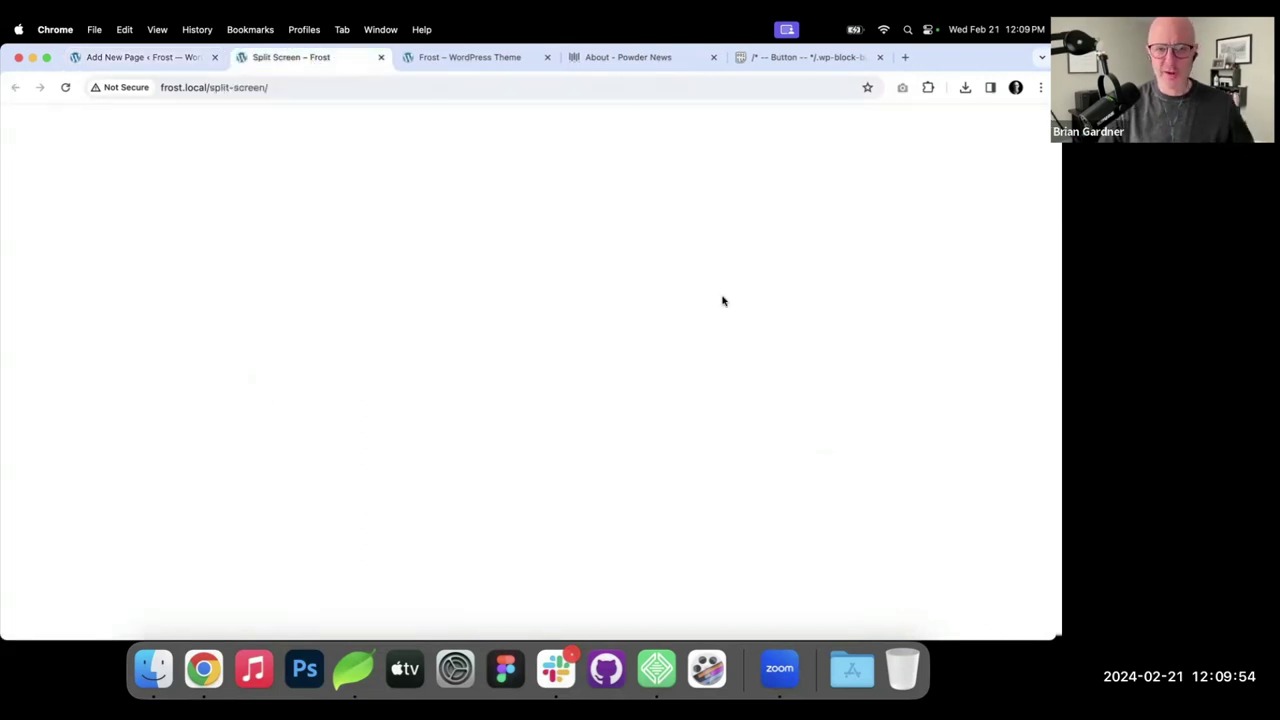
left_click(173, 59)
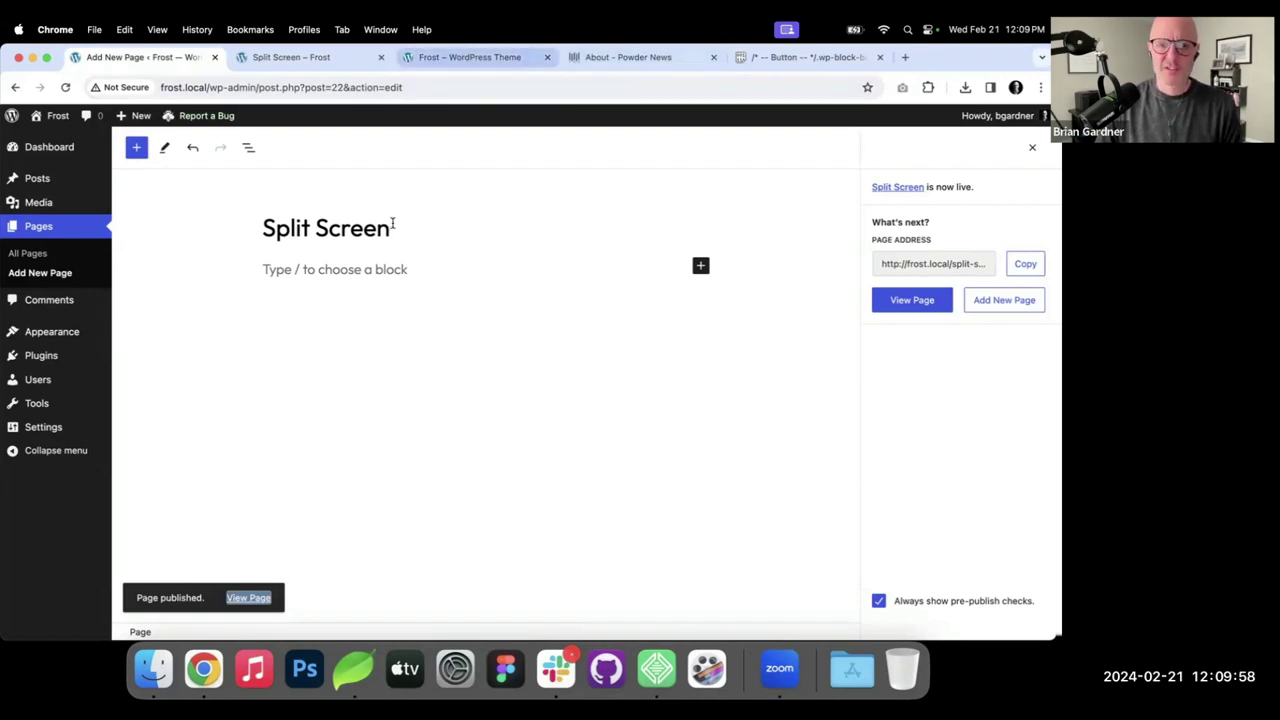
Insert a Group block with the single-container layout below the page title and align it to full width.
left_click(355, 269)
type("/gr")
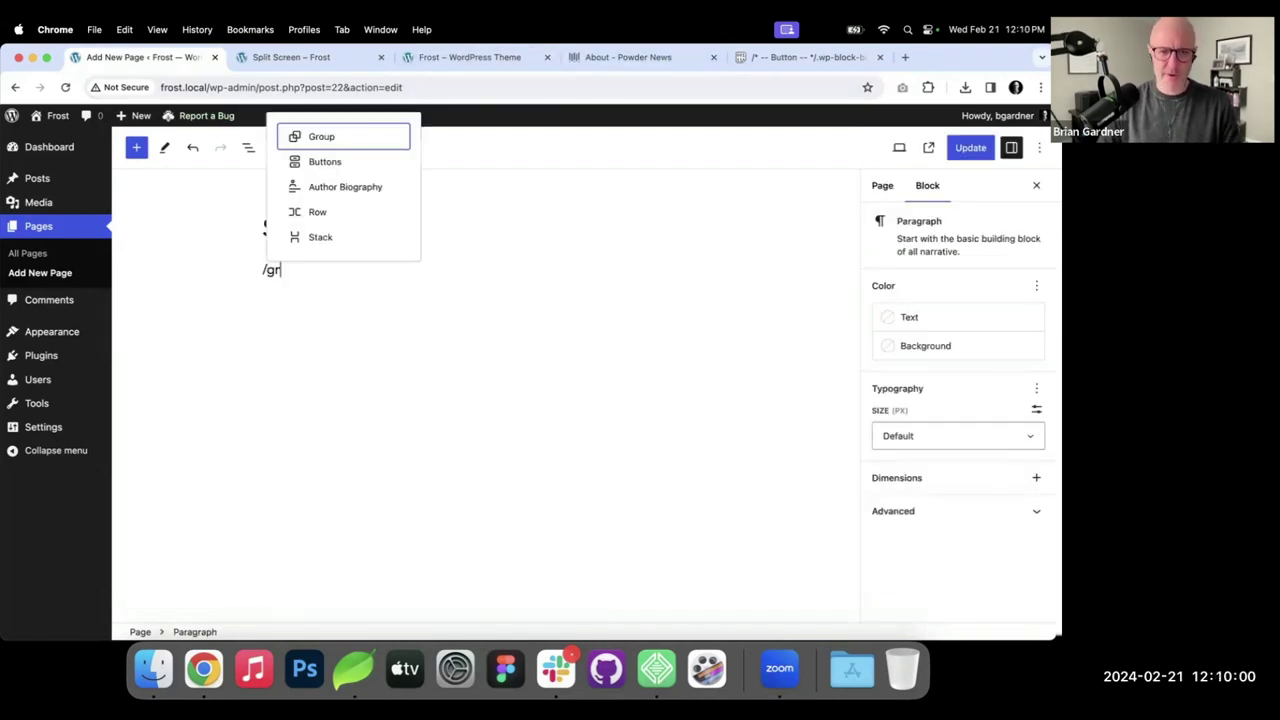
left_click(357, 146)
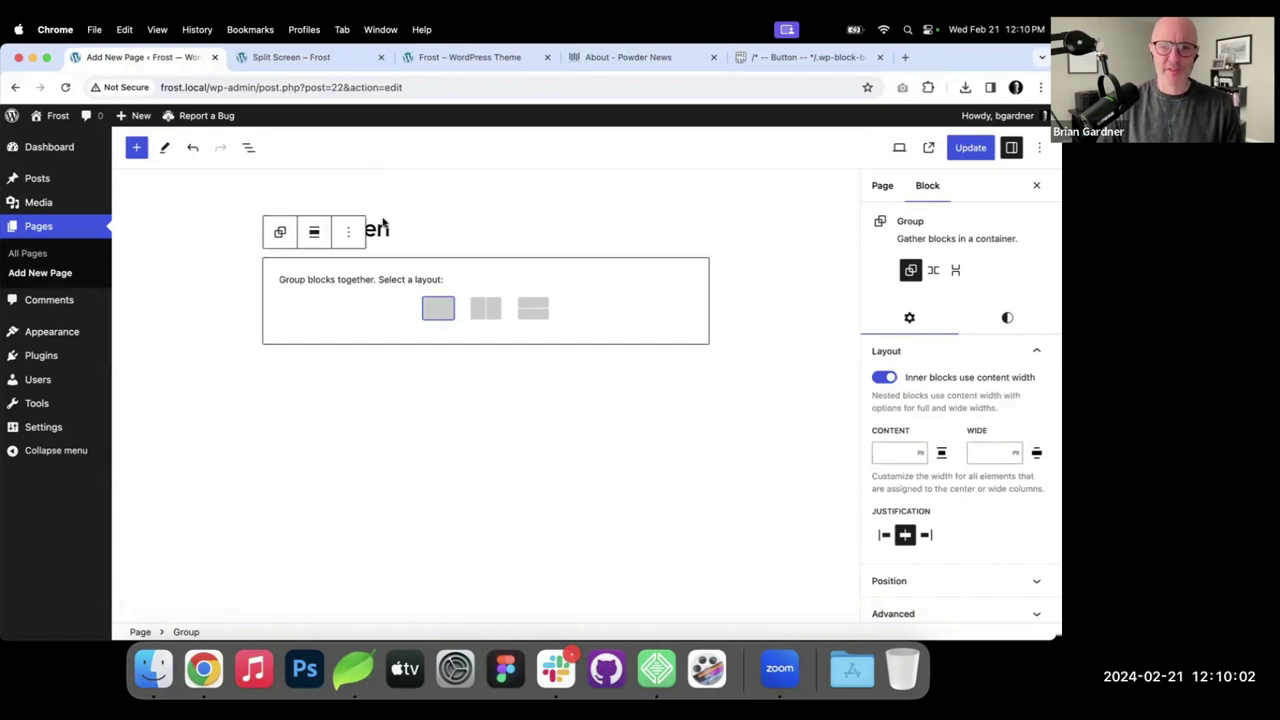
left_click(437, 310)
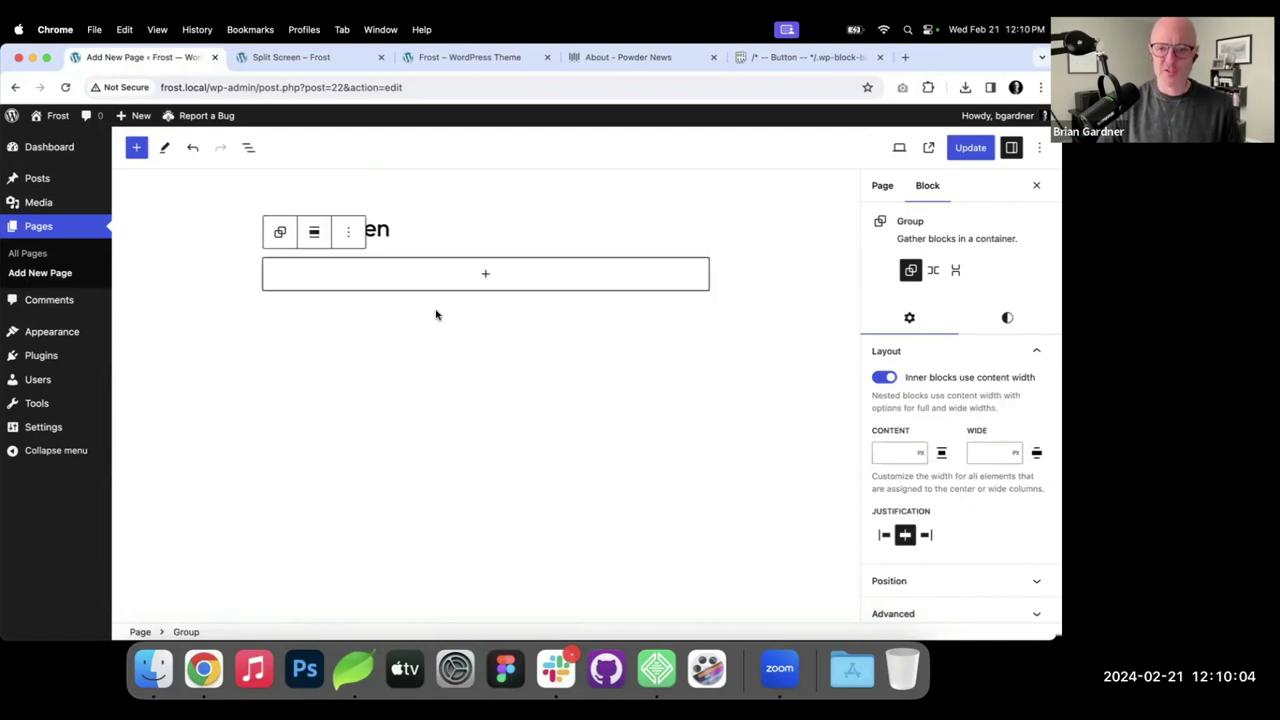
left_click(315, 242)
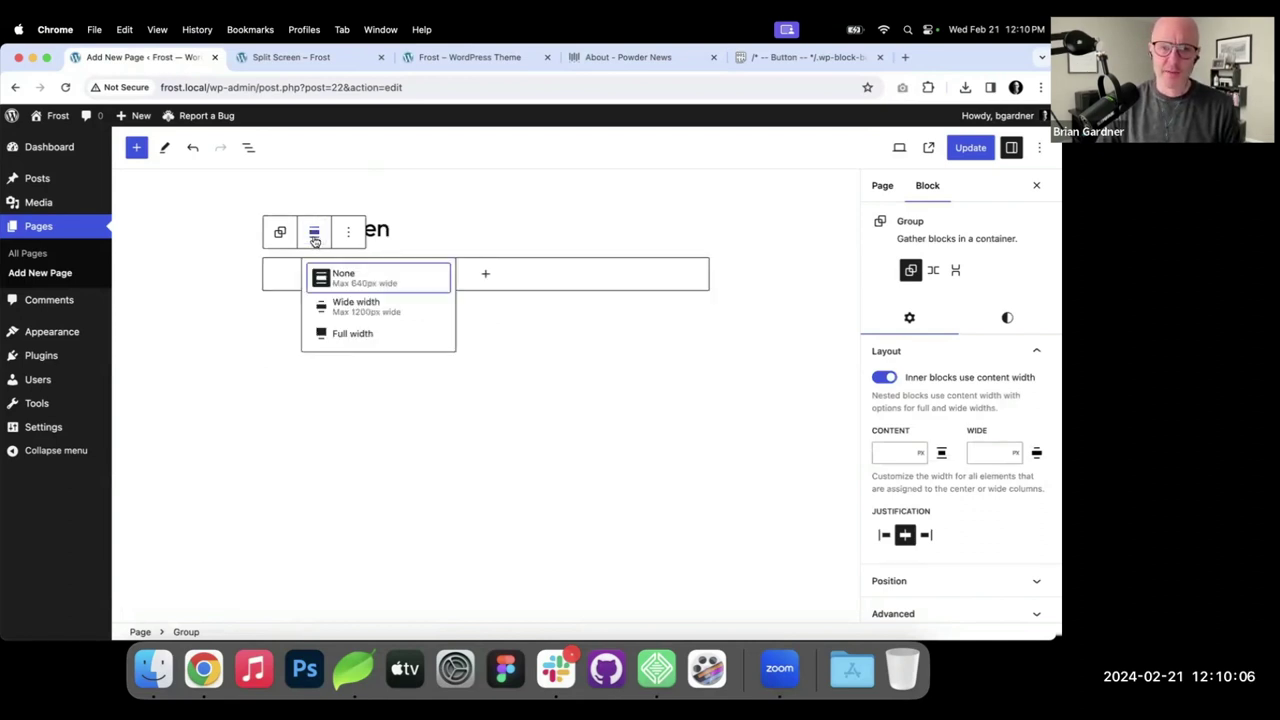
left_click(357, 340)
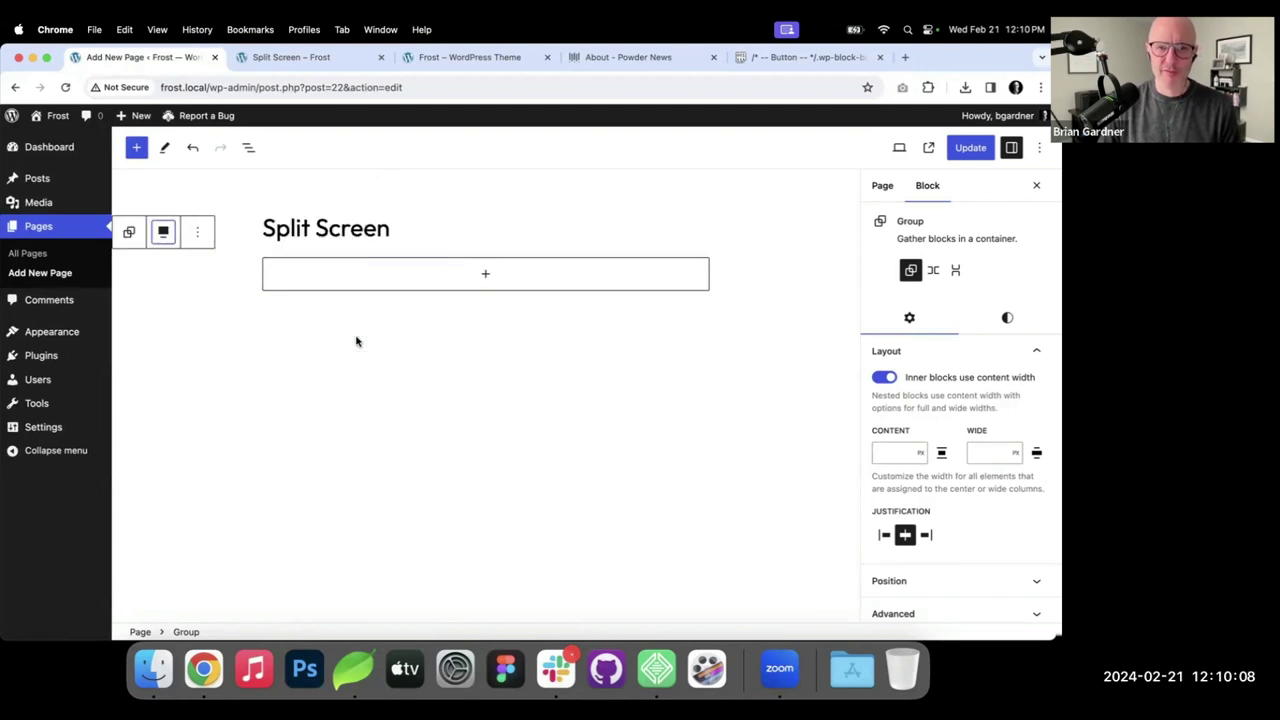
Add a Columns block inside the Group using the 50 / 50 variation.
left_click(487, 277)
type("col")
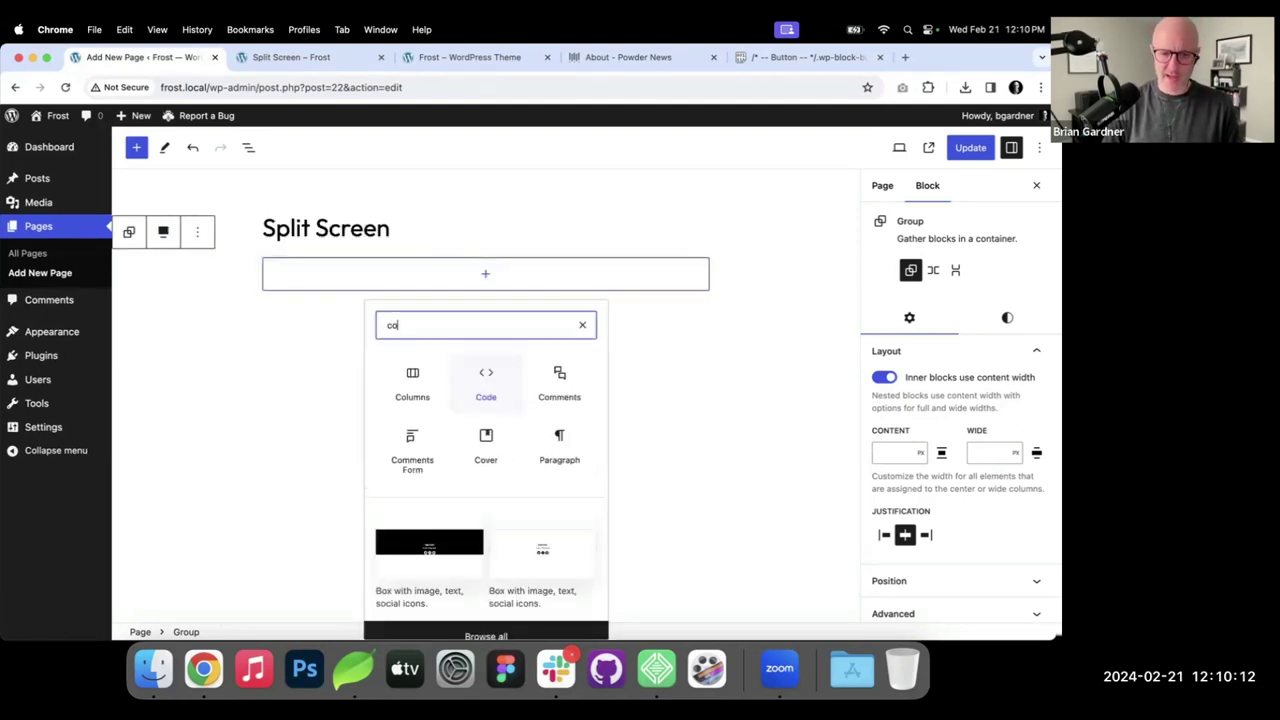
left_click(413, 388)
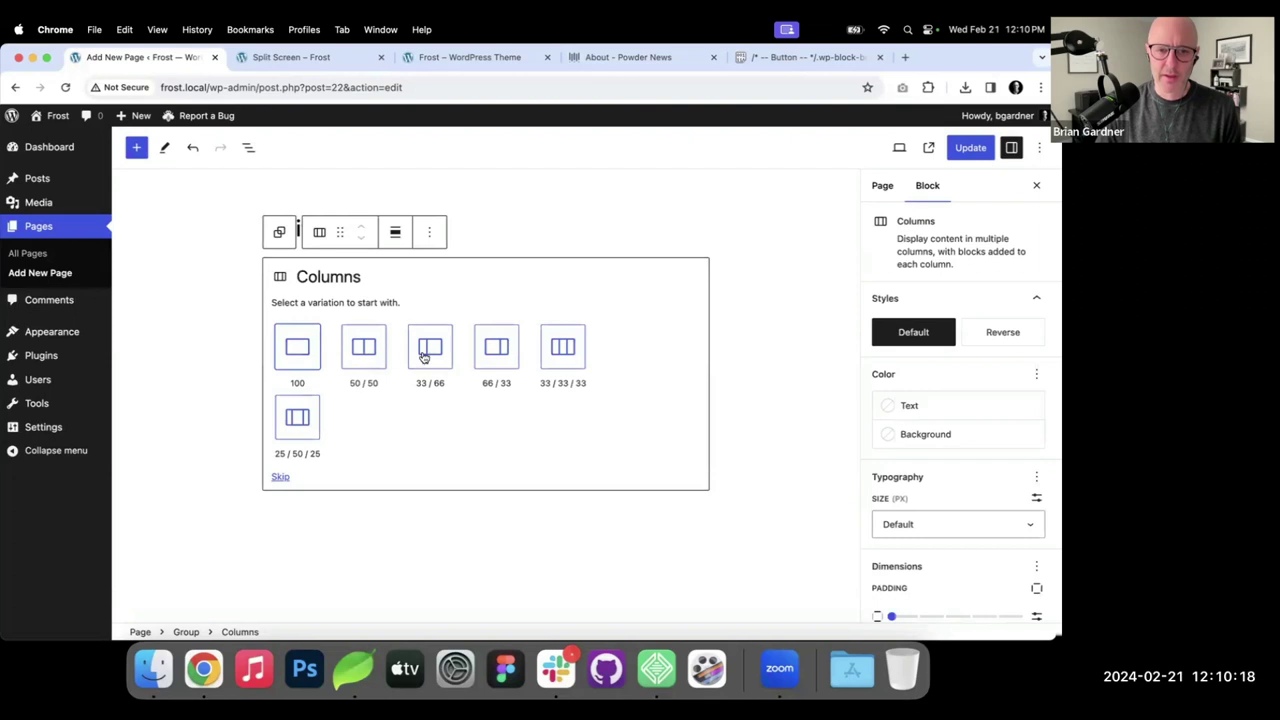
left_click(374, 360)
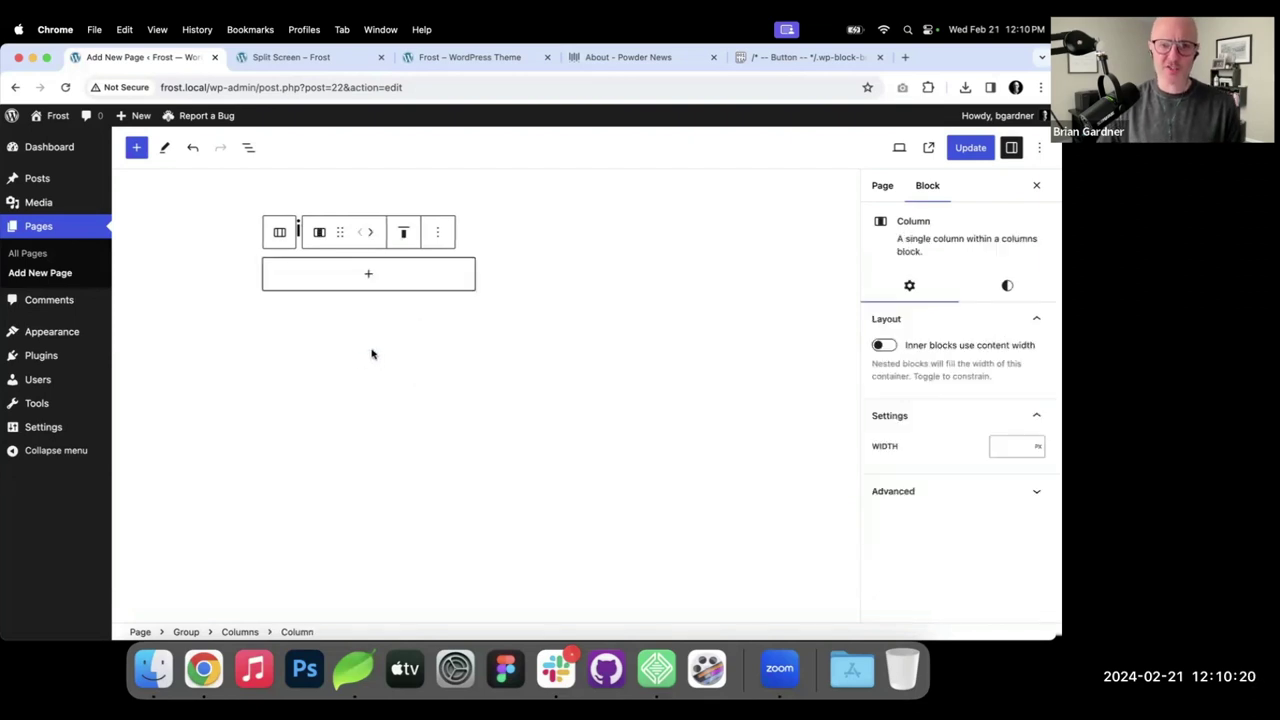
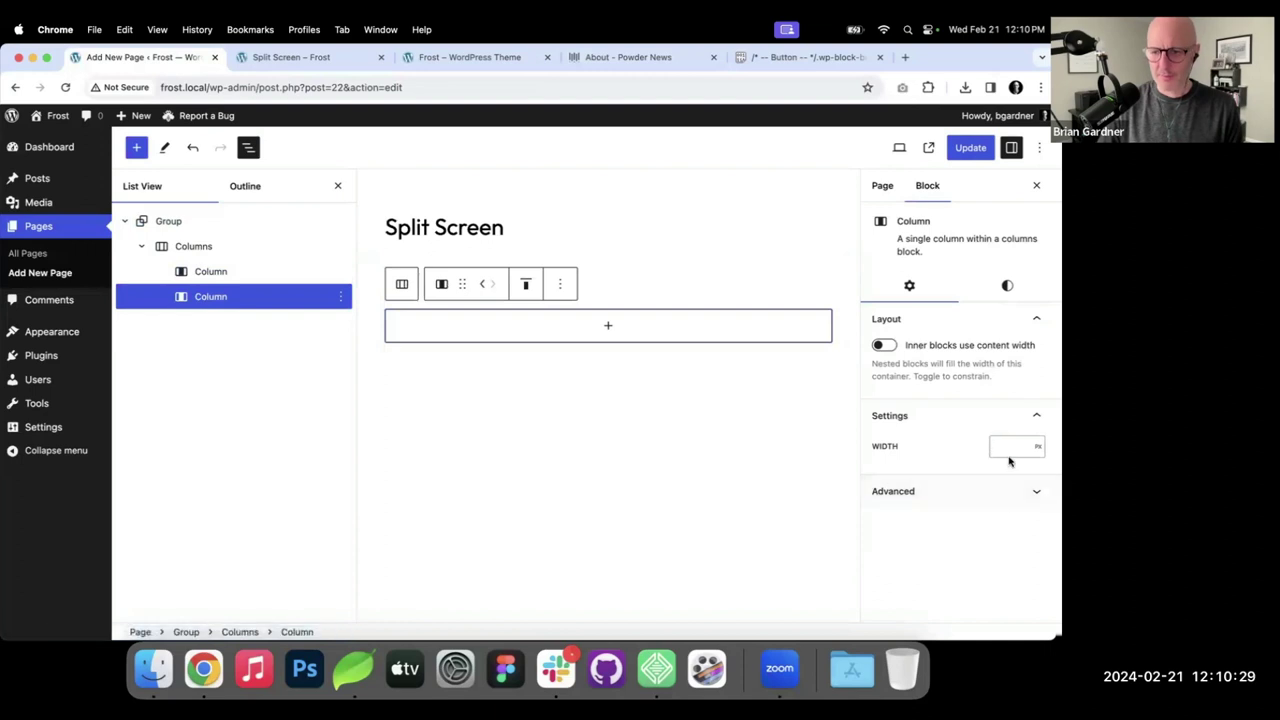
Set the second column's width to 60% and the first column's width to 40%.
left_click(1008, 447)
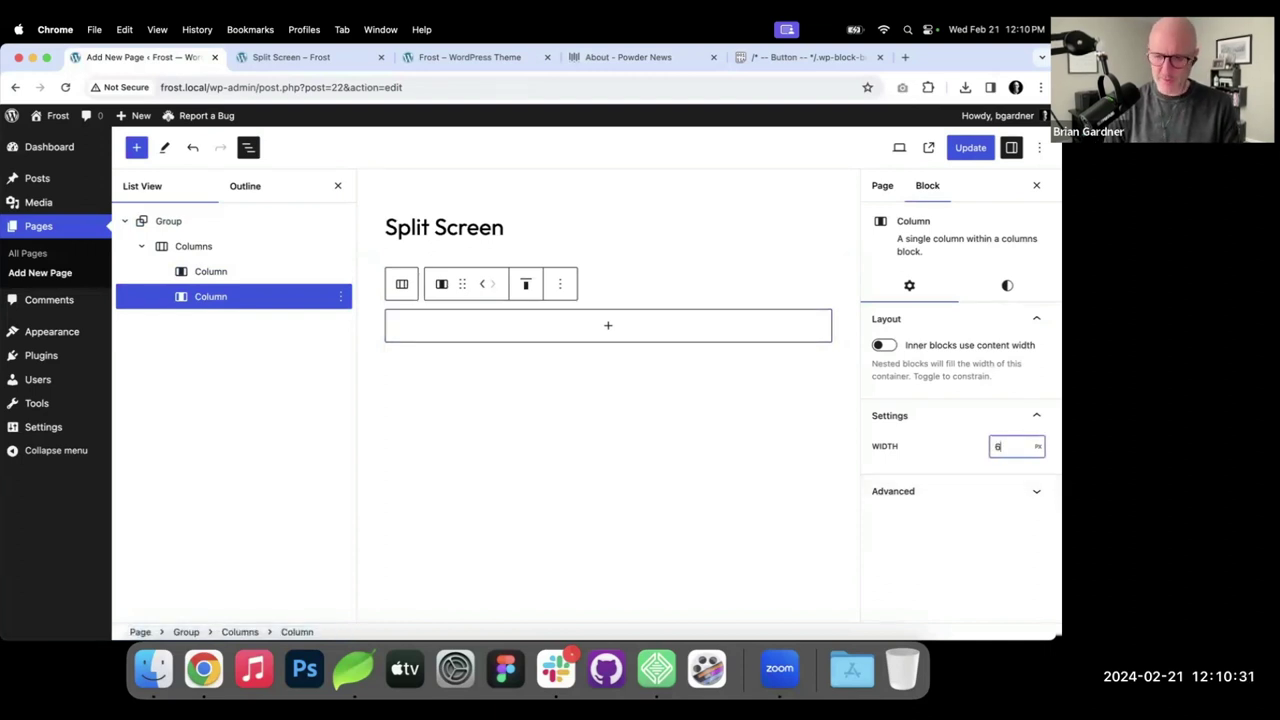
left_click(1037, 446)
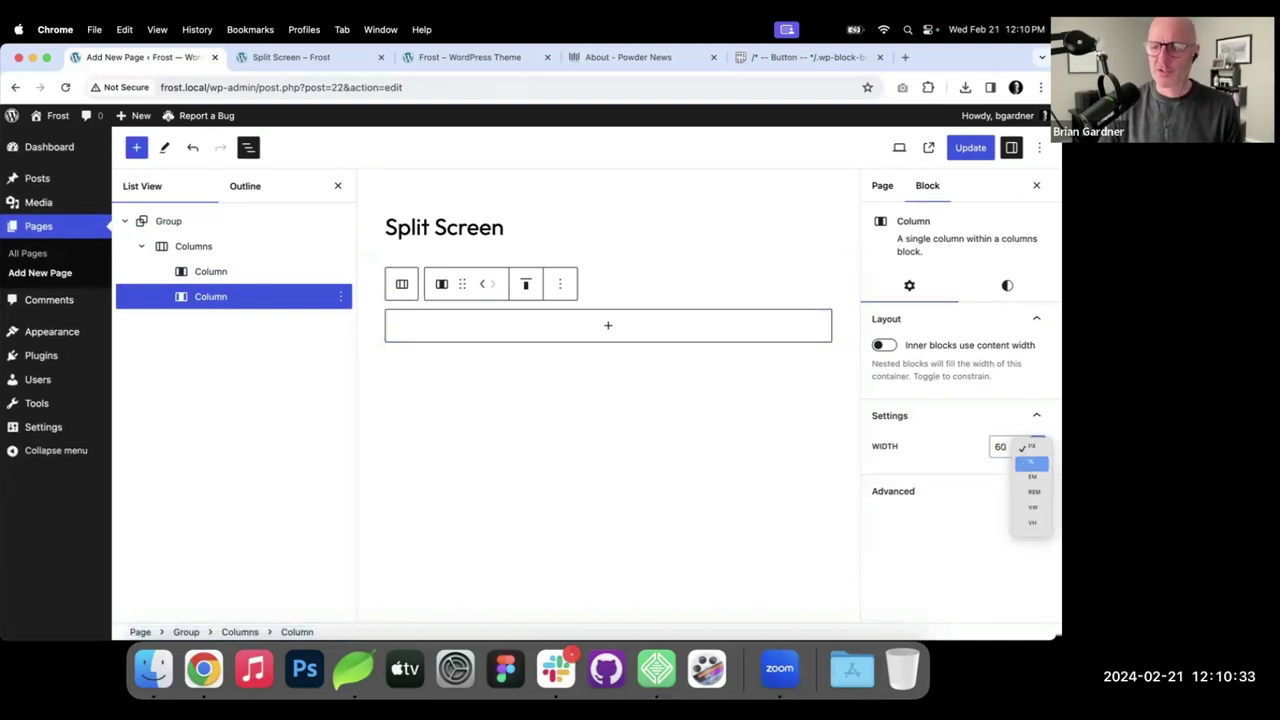
left_click(1040, 463)
left_click(266, 274)
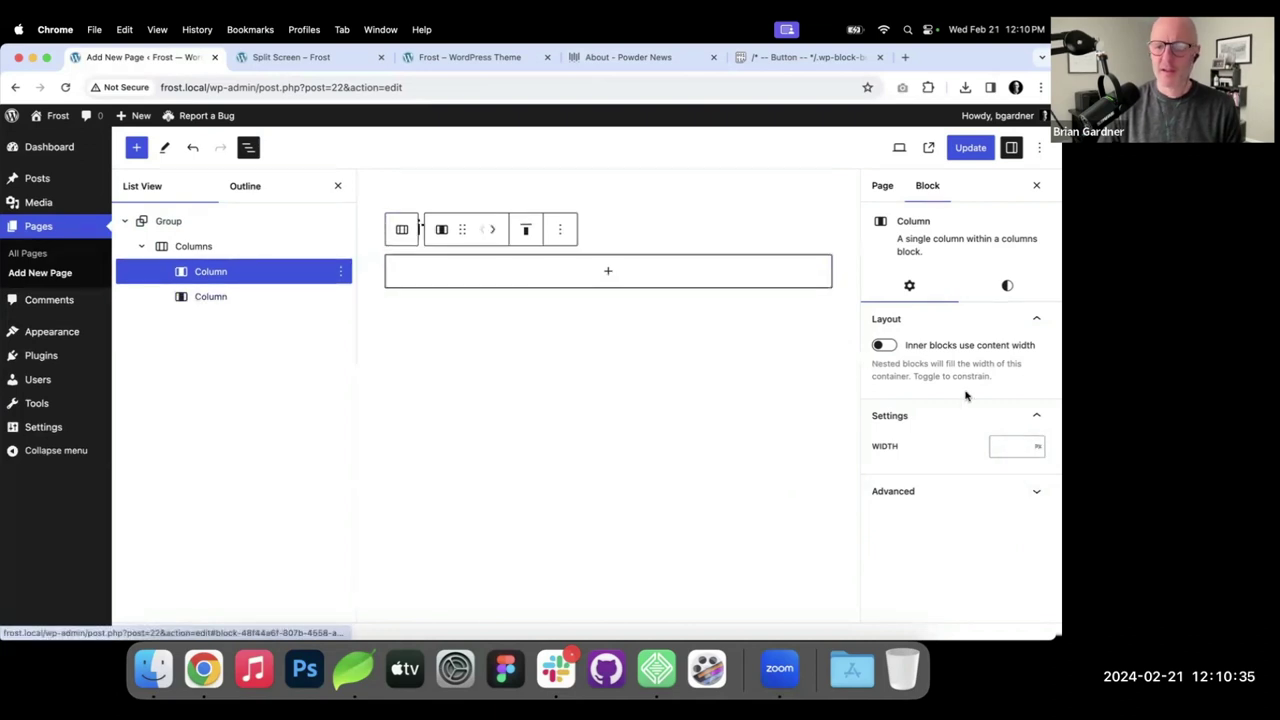
left_click(1003, 447)
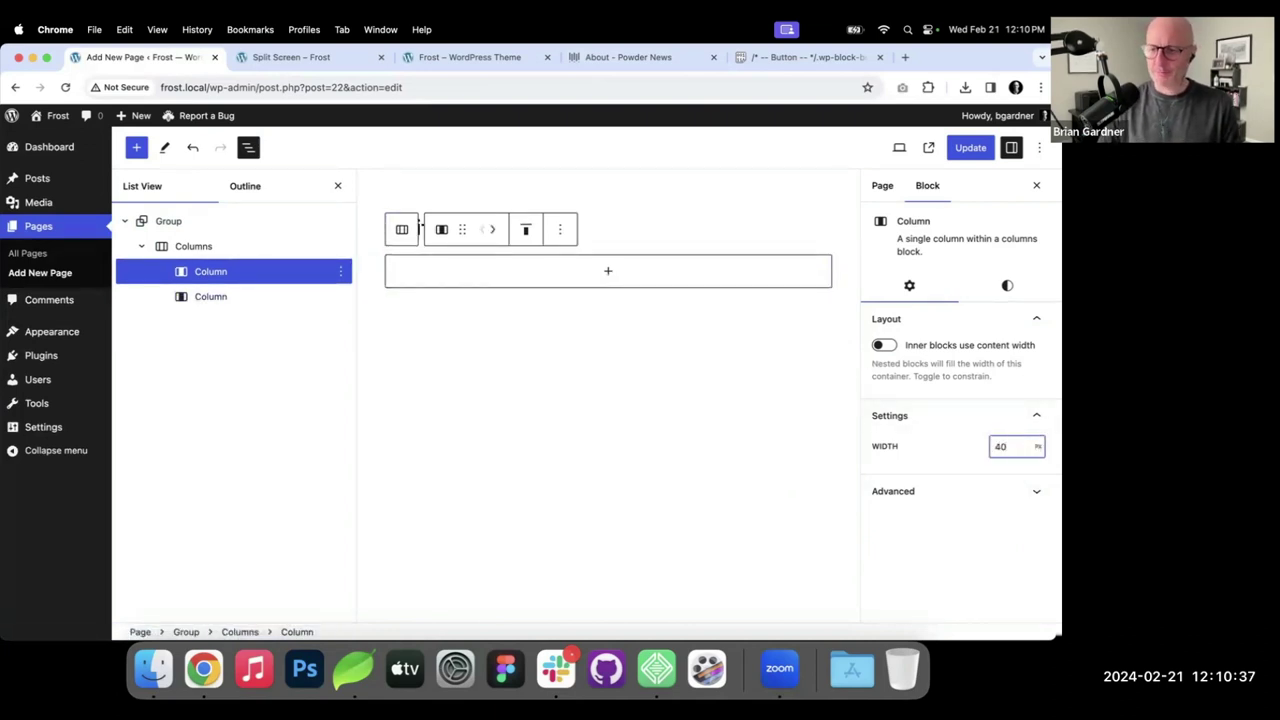
left_click(1036, 449)
left_click(1034, 452)
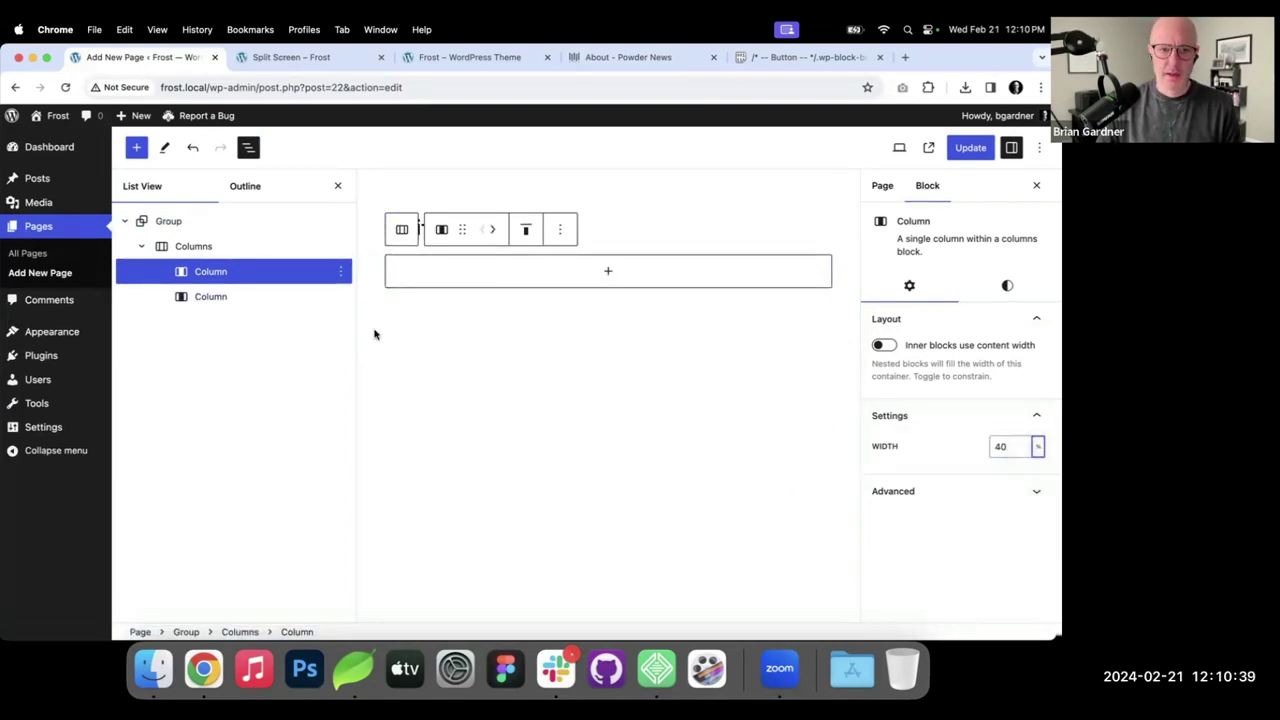
Set the Columns block's horizontal and vertical block spacing to 0 and update the page.
left_click(211, 249)
left_click(1004, 290)
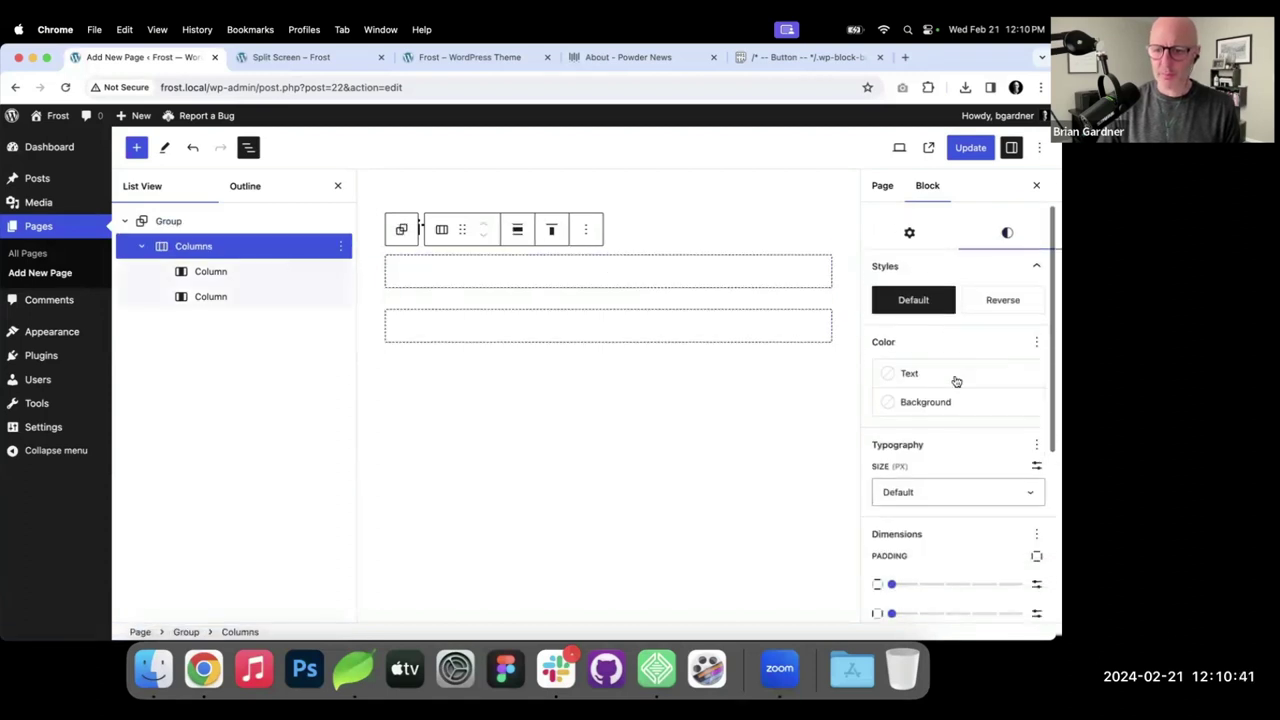
scroll(958, 470, "down", 5)
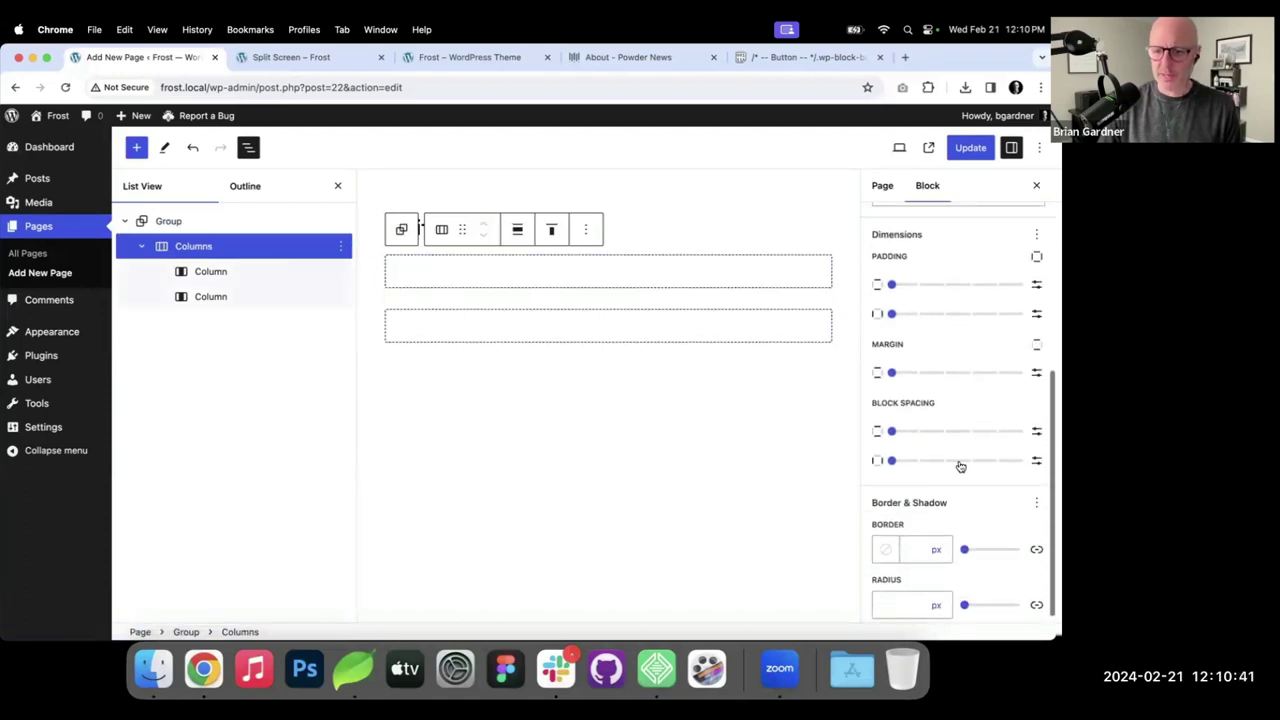
left_click(893, 462)
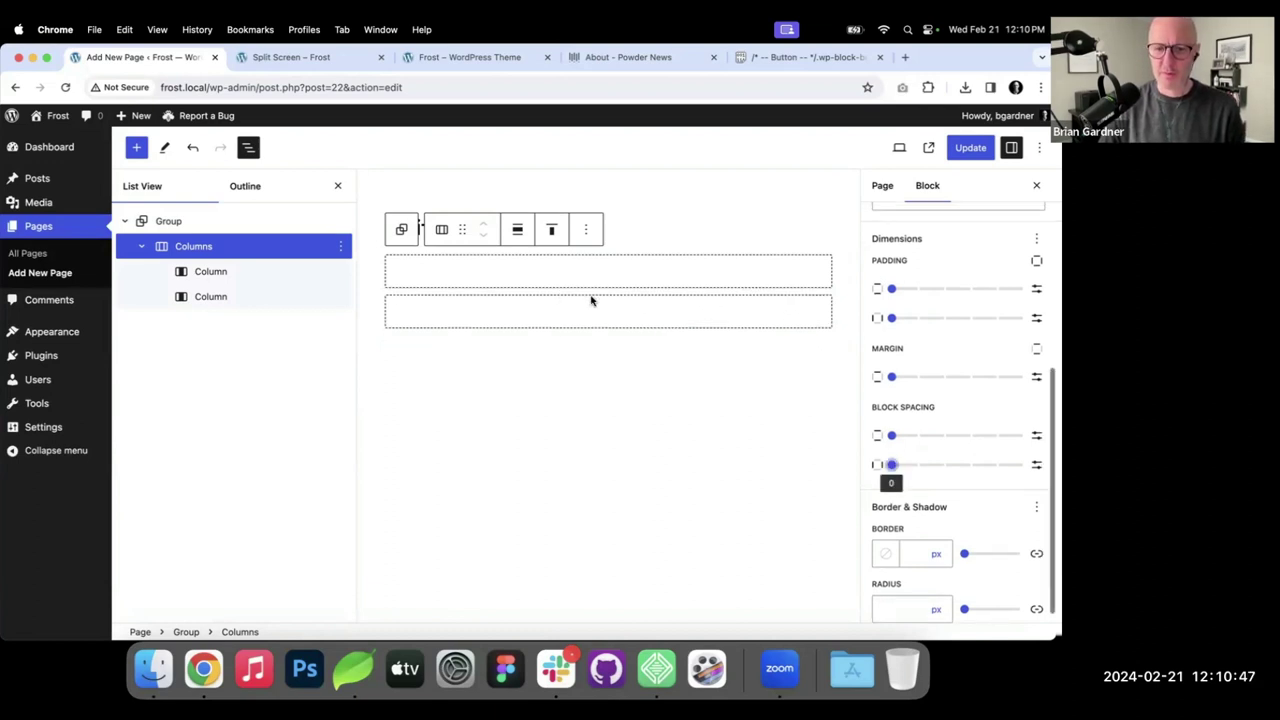
left_click(892, 436)
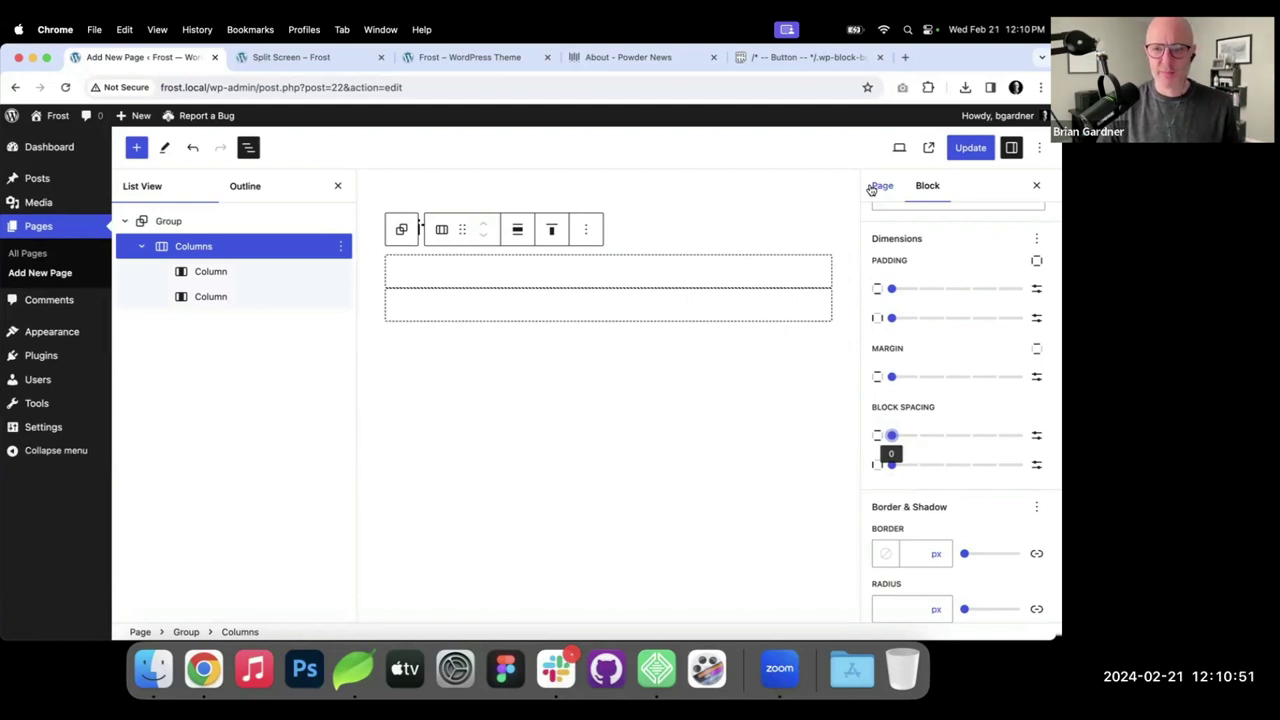
left_click(972, 148)
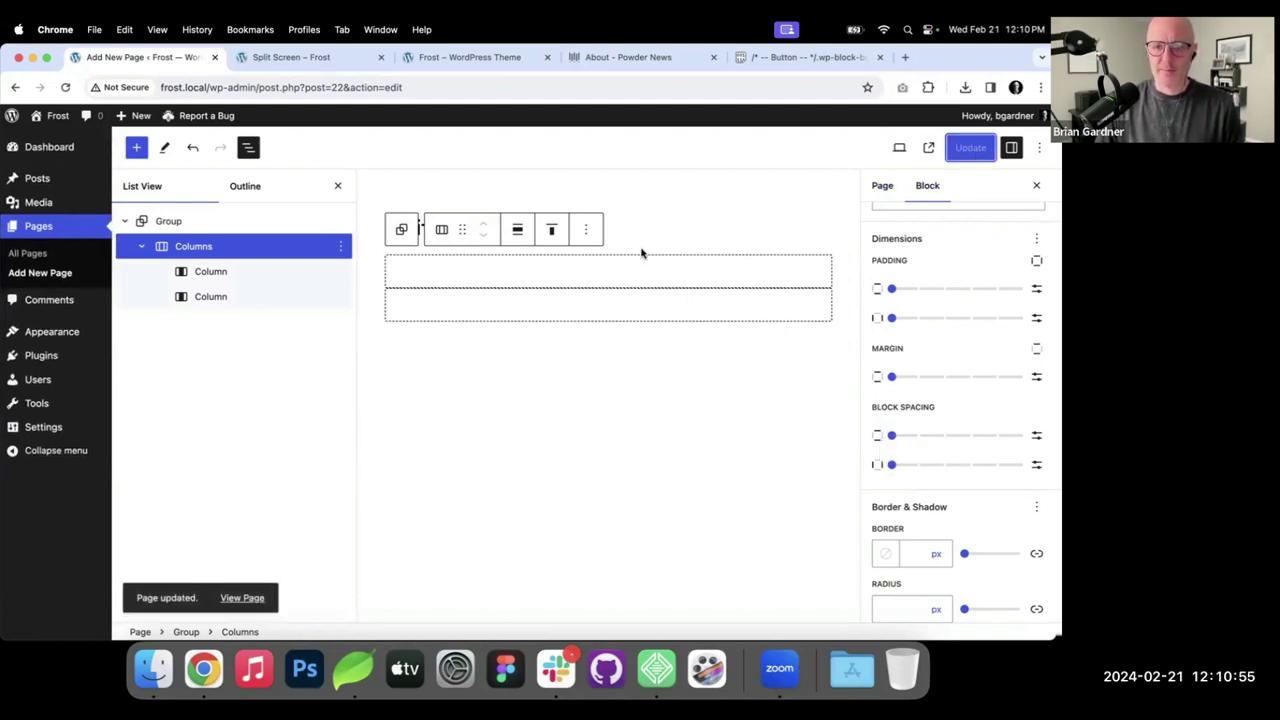
Place the Powder News About tab beside the Split Screen tab and review the contents of its fixed newsletter column.
left_click(594, 277)
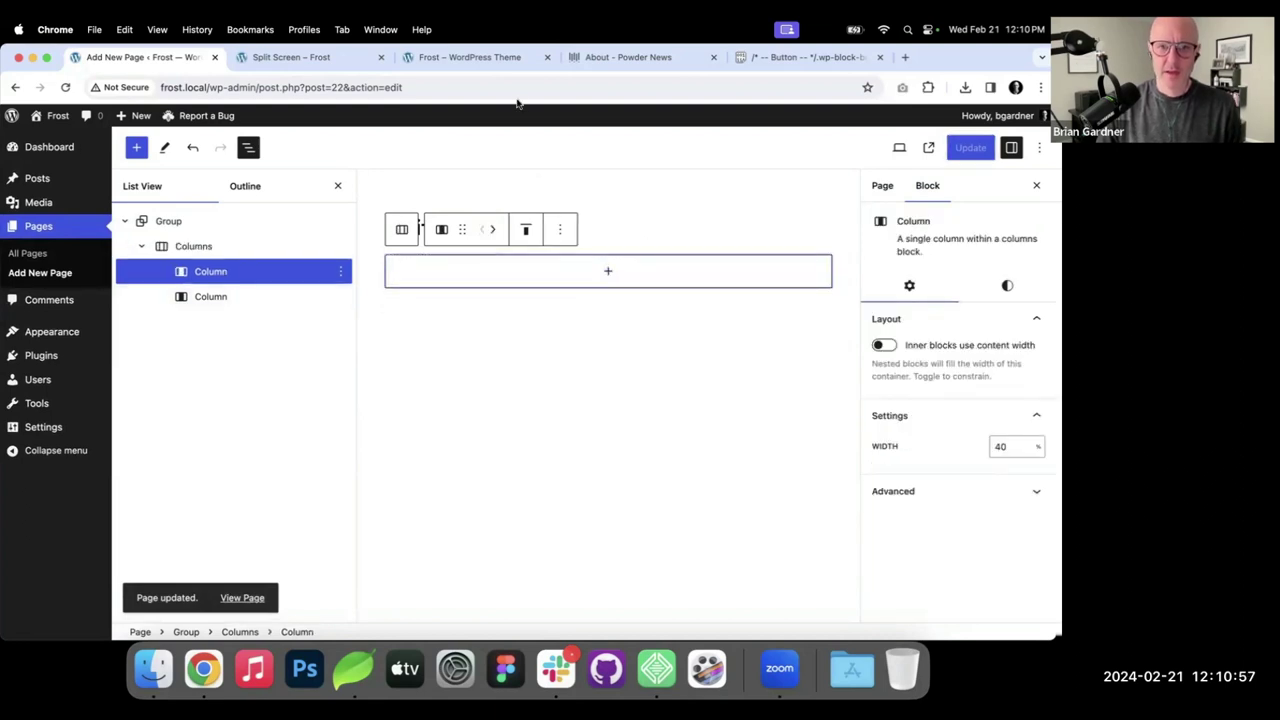
left_click(610, 60)
left_click_drag(607, 72, 450, 62)
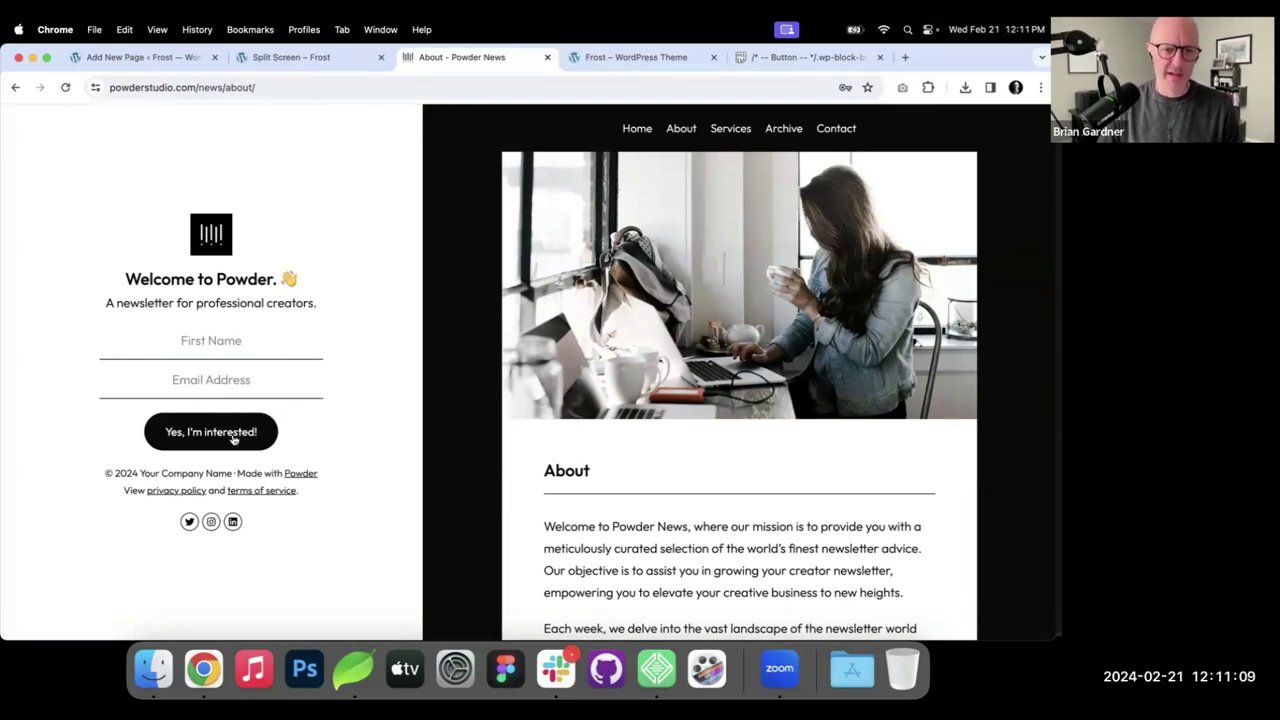
left_click(140, 57)
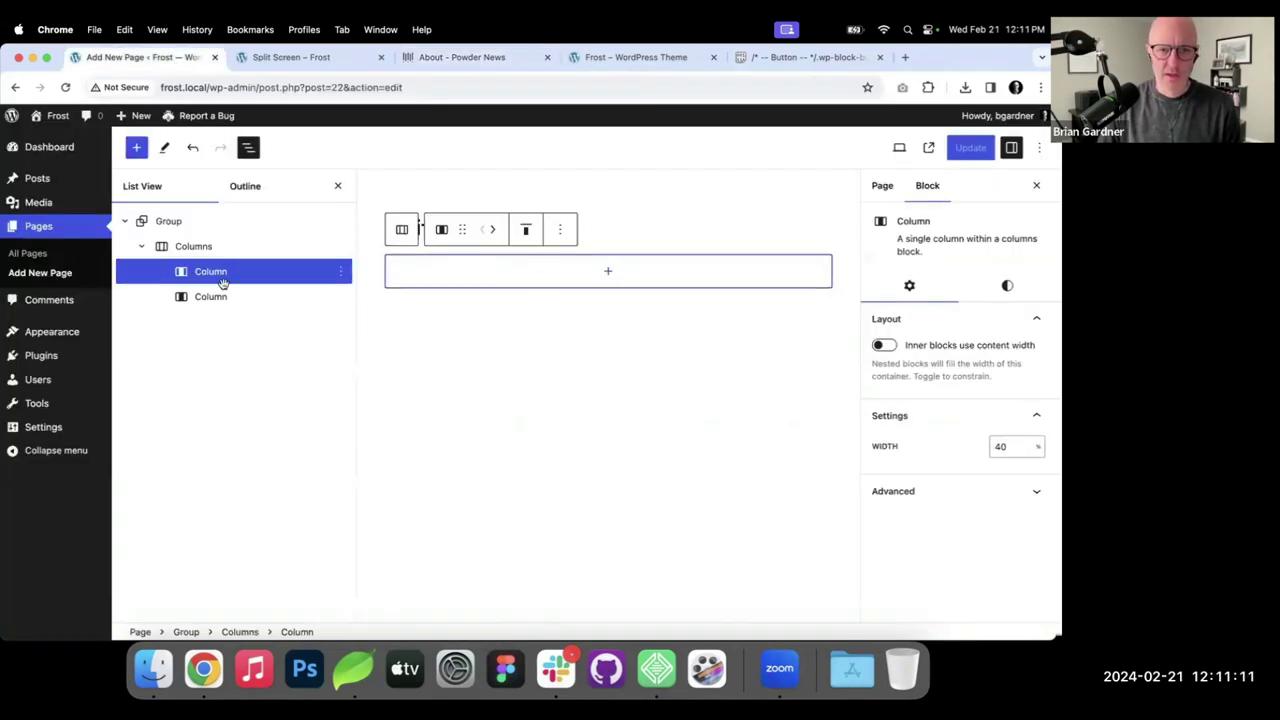
Insert an Image block in the 40% column and upload site-logo.svg as its image.
left_click(608, 271)
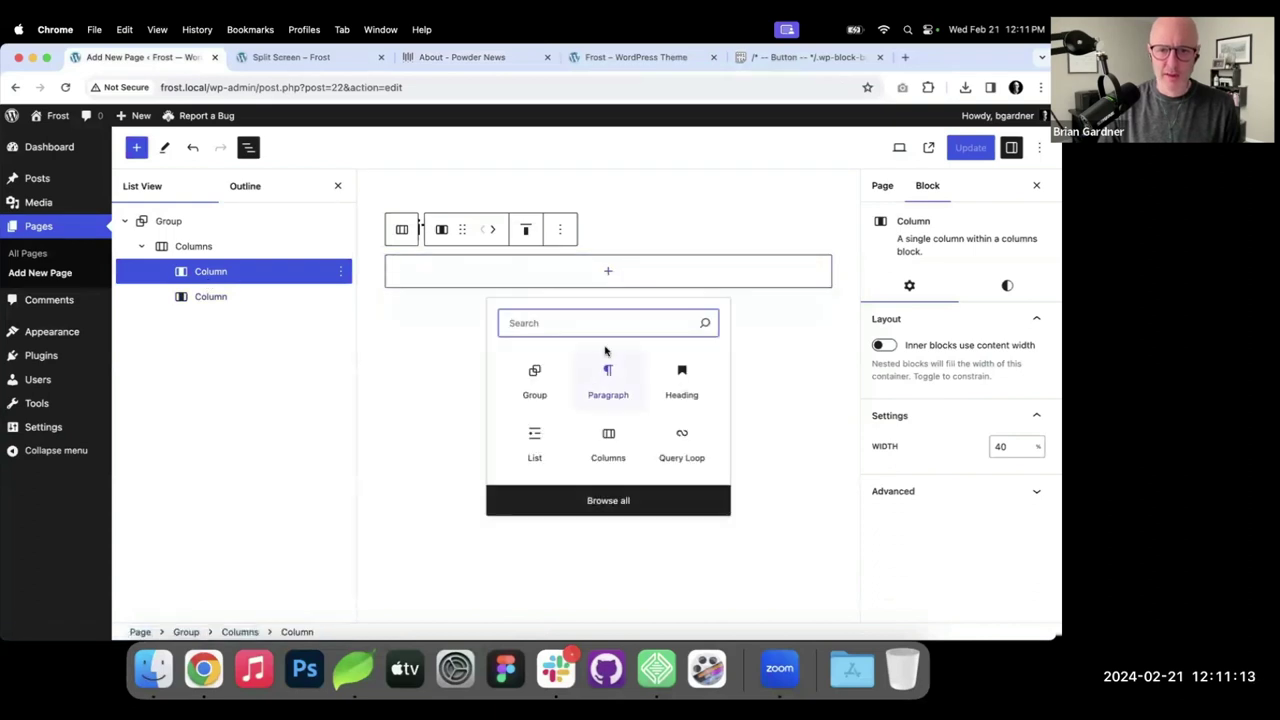
type("im")
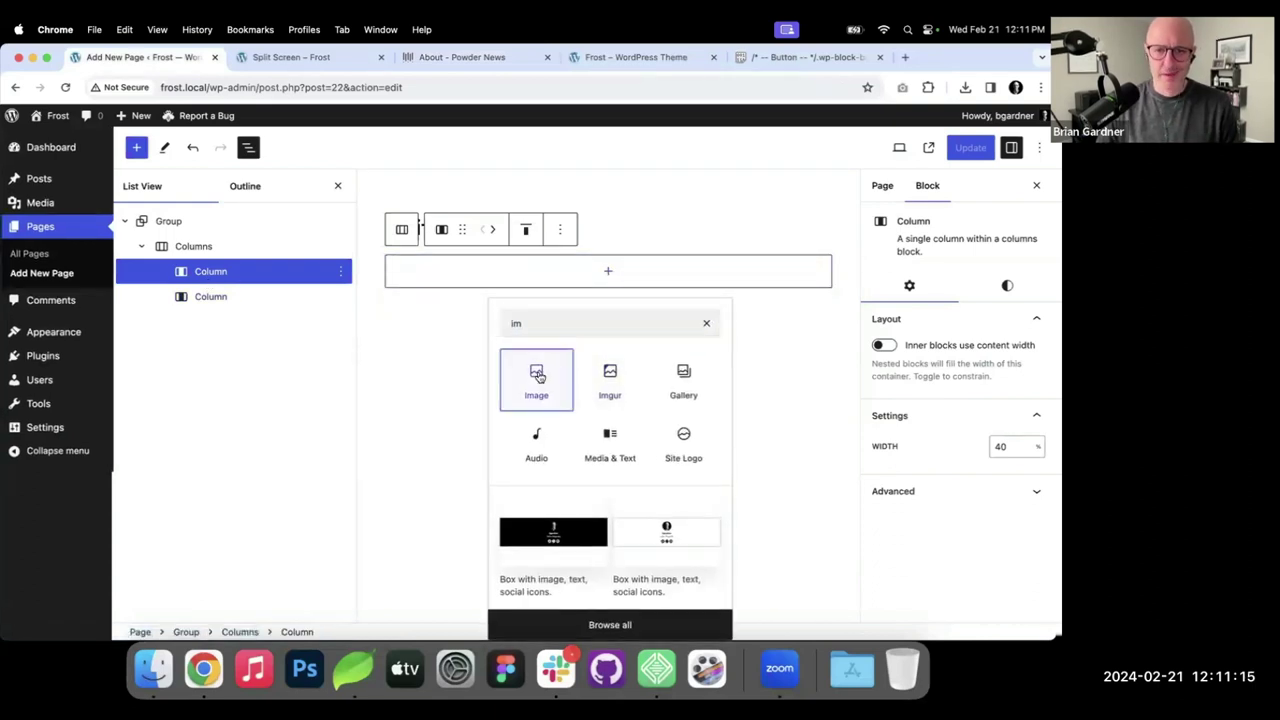
left_click(533, 372)
left_click(480, 327)
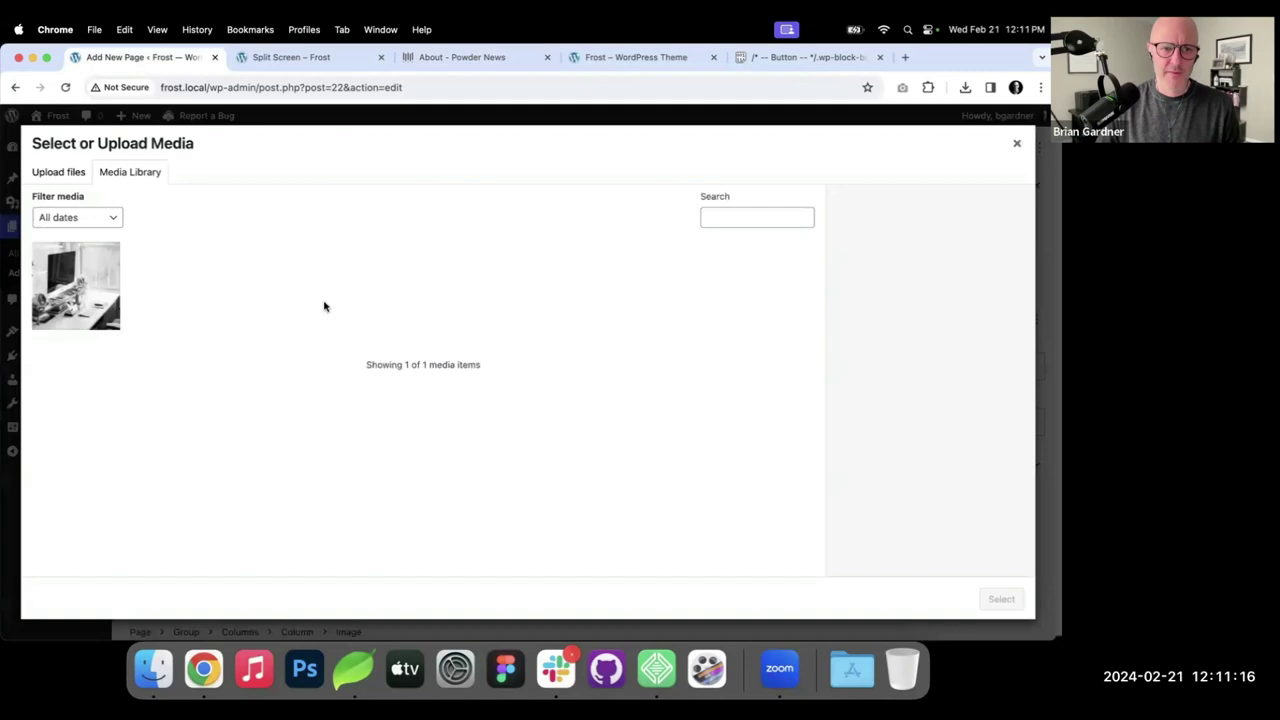
left_click(70, 172)
left_click(527, 376)
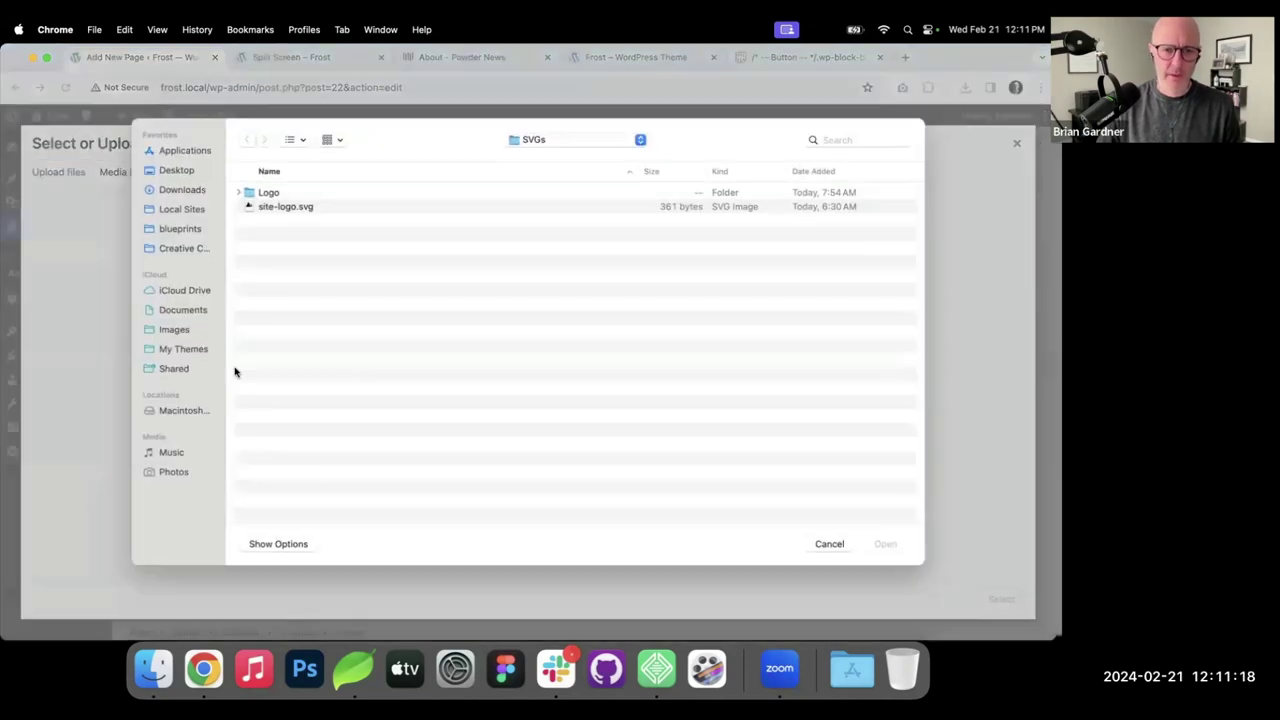
double_click(292, 207)
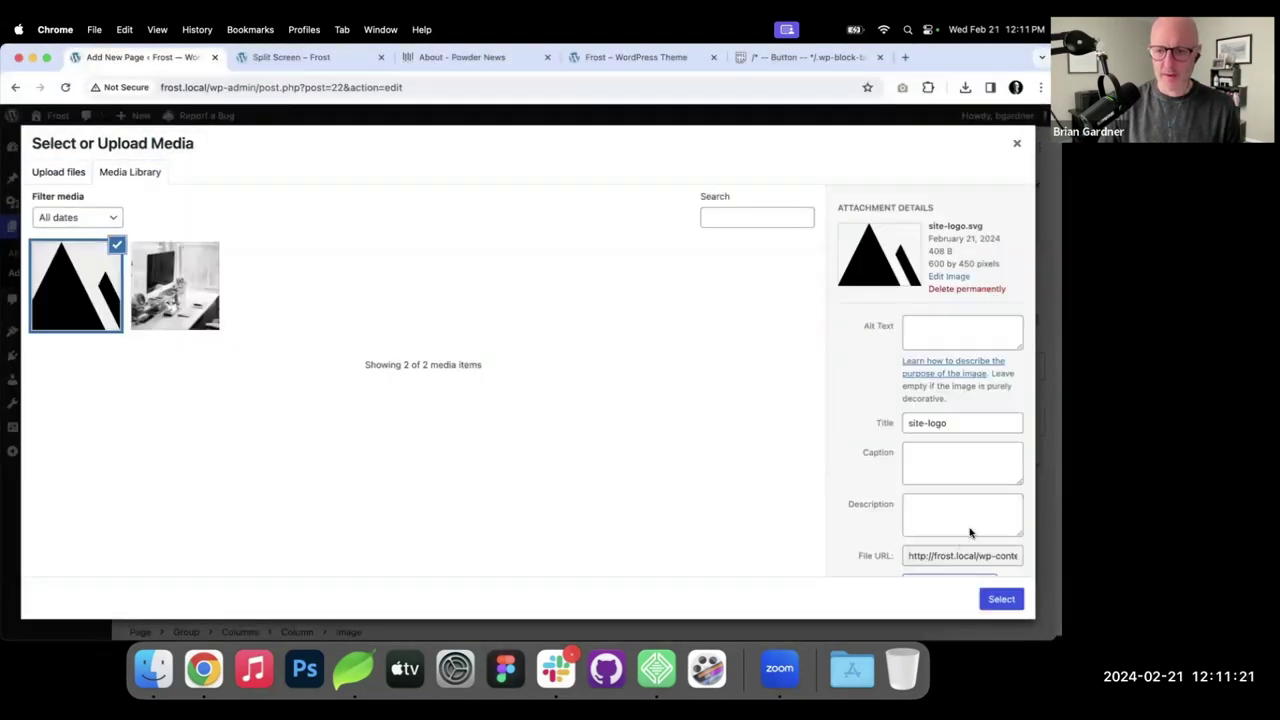
left_click(1010, 600)
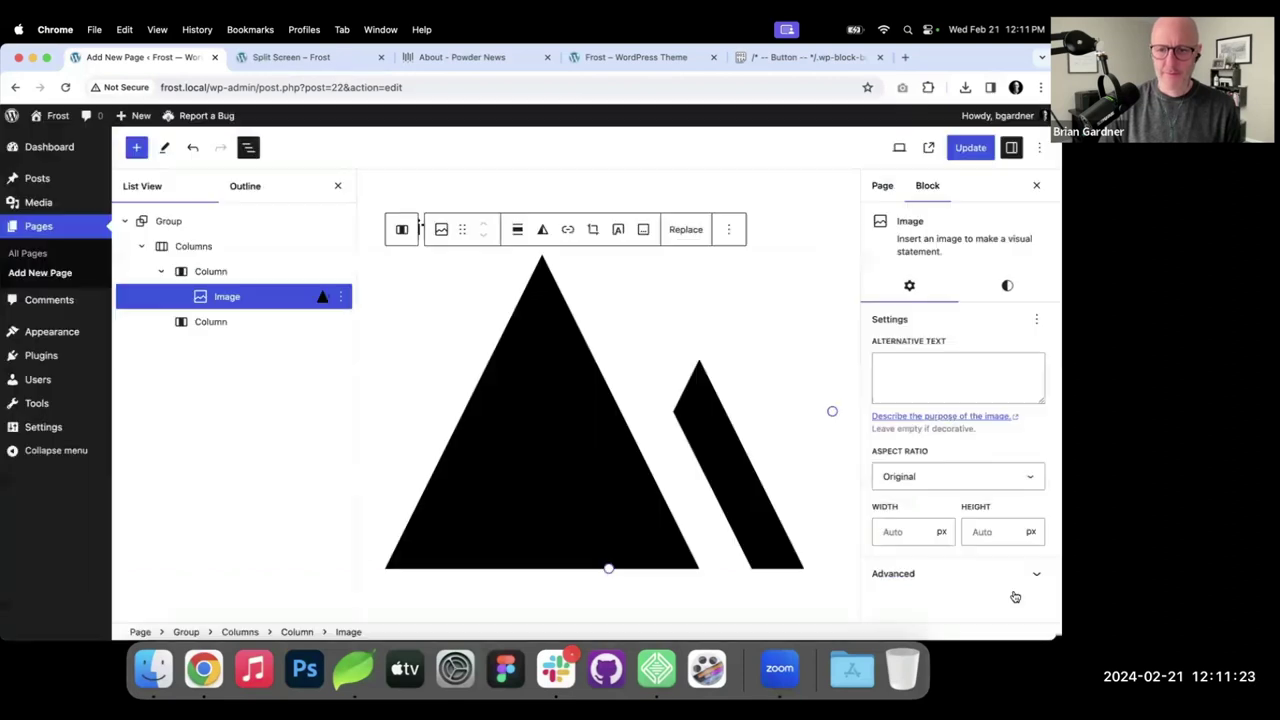
Set the site logo image's width to 60 px and add a heading reading "Frost" below it in the 40% column.
left_click(896, 531)
type("60")
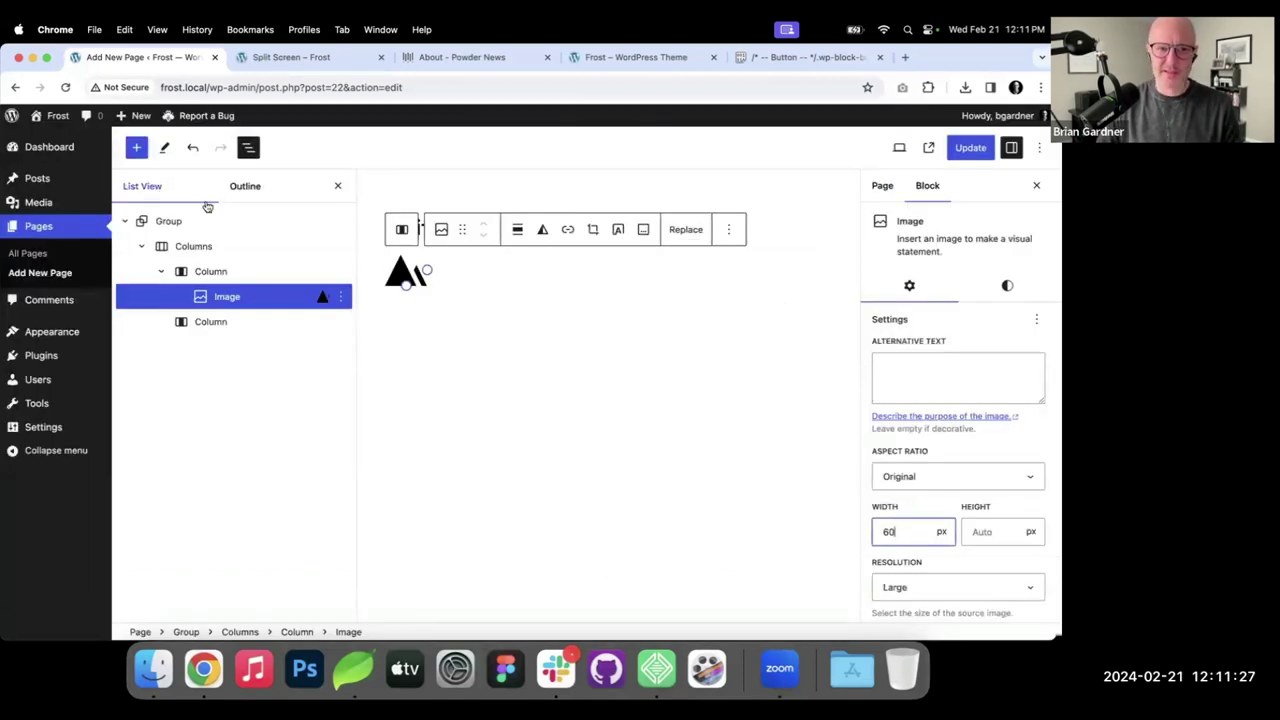
left_click(212, 274)
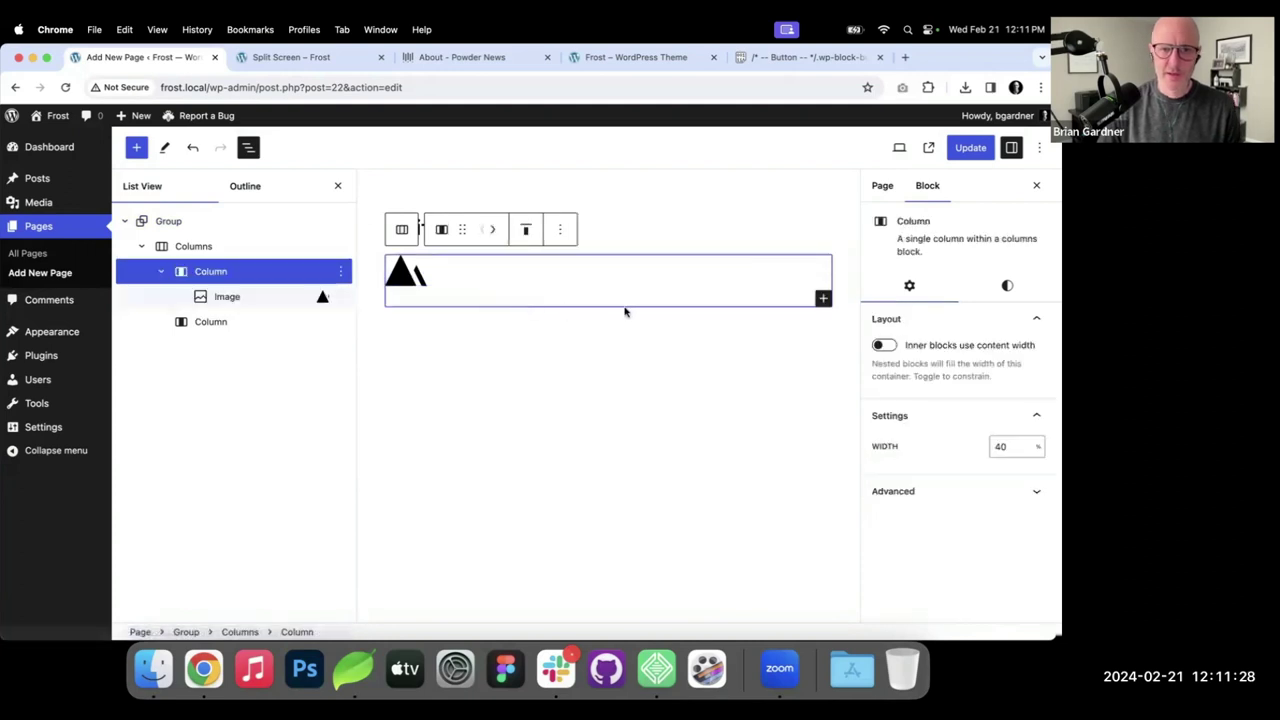
left_click(823, 298)
type("he")
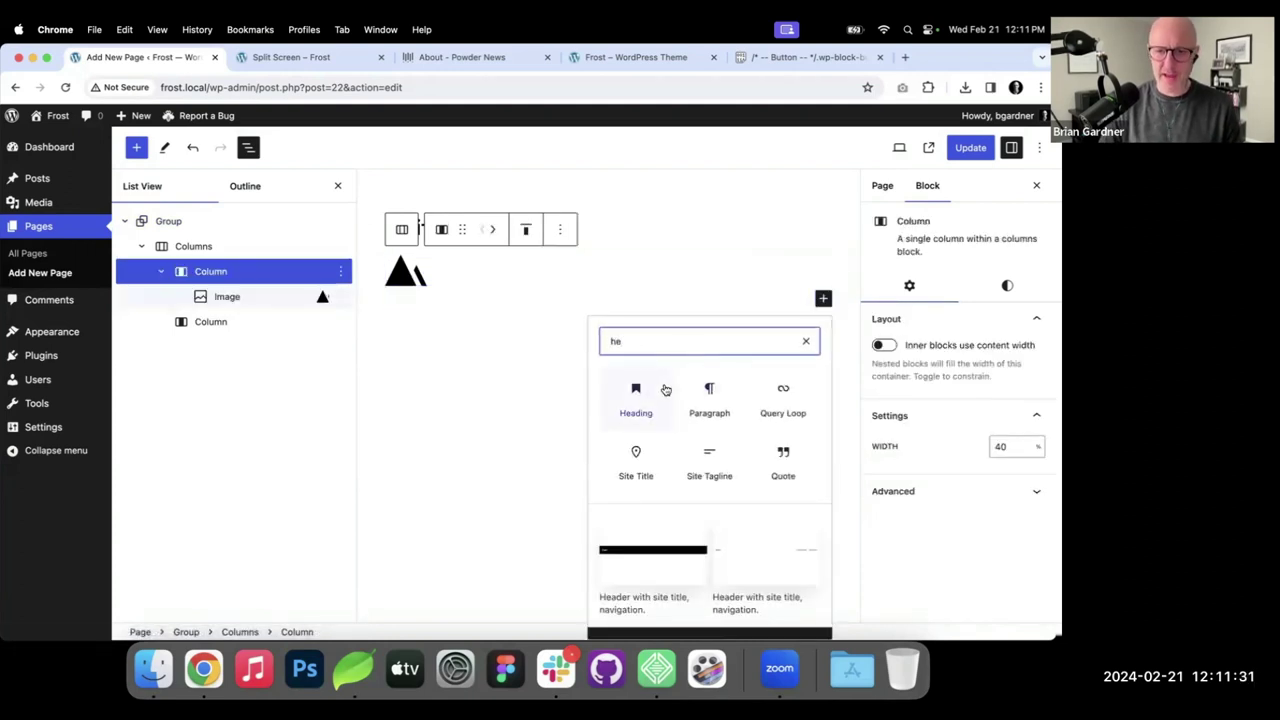
left_click(635, 395)
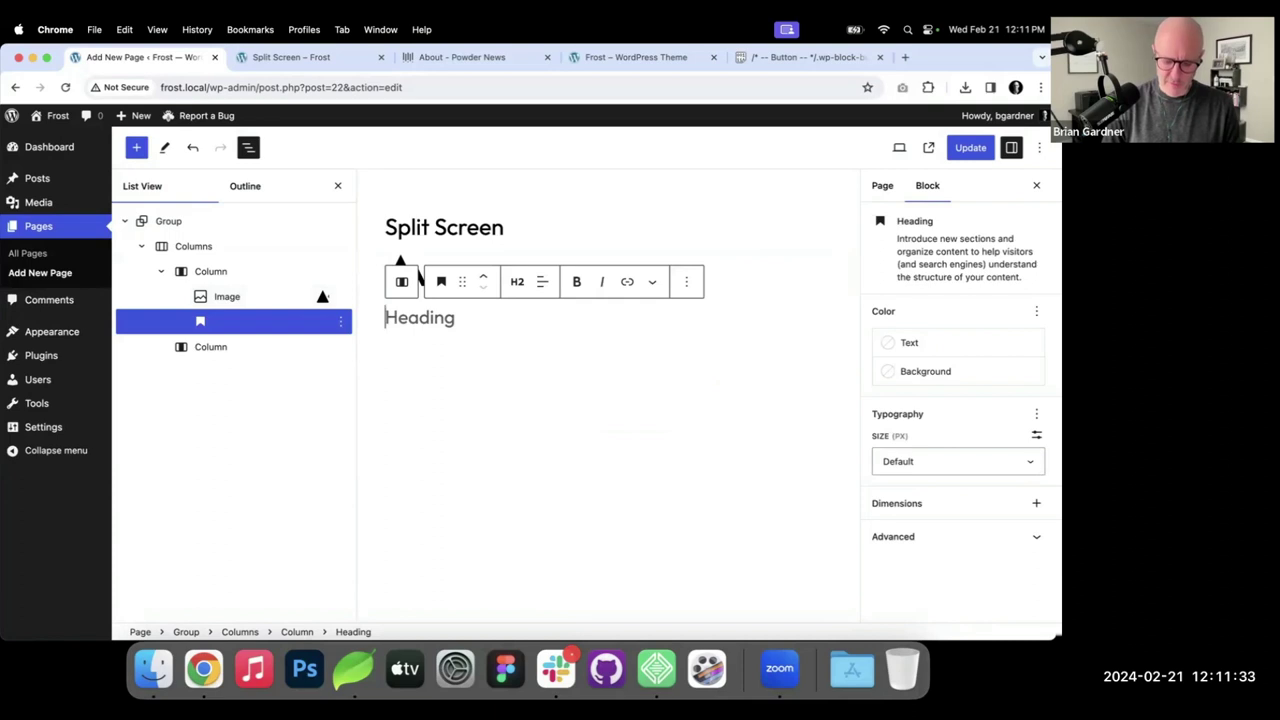
type("Frost")
Add a paragraph reading "The best WordPress theme," under the Frost heading, update the page and check it on the front end.
key("Return")
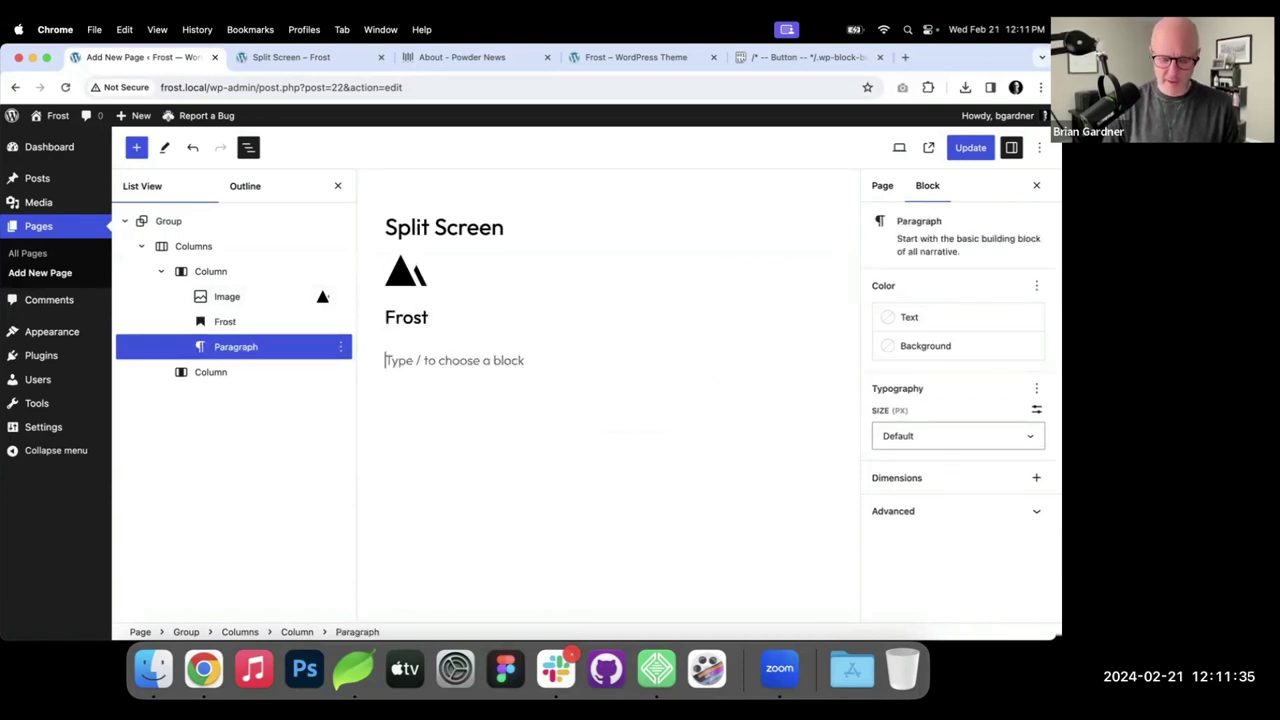
type("The best Word")
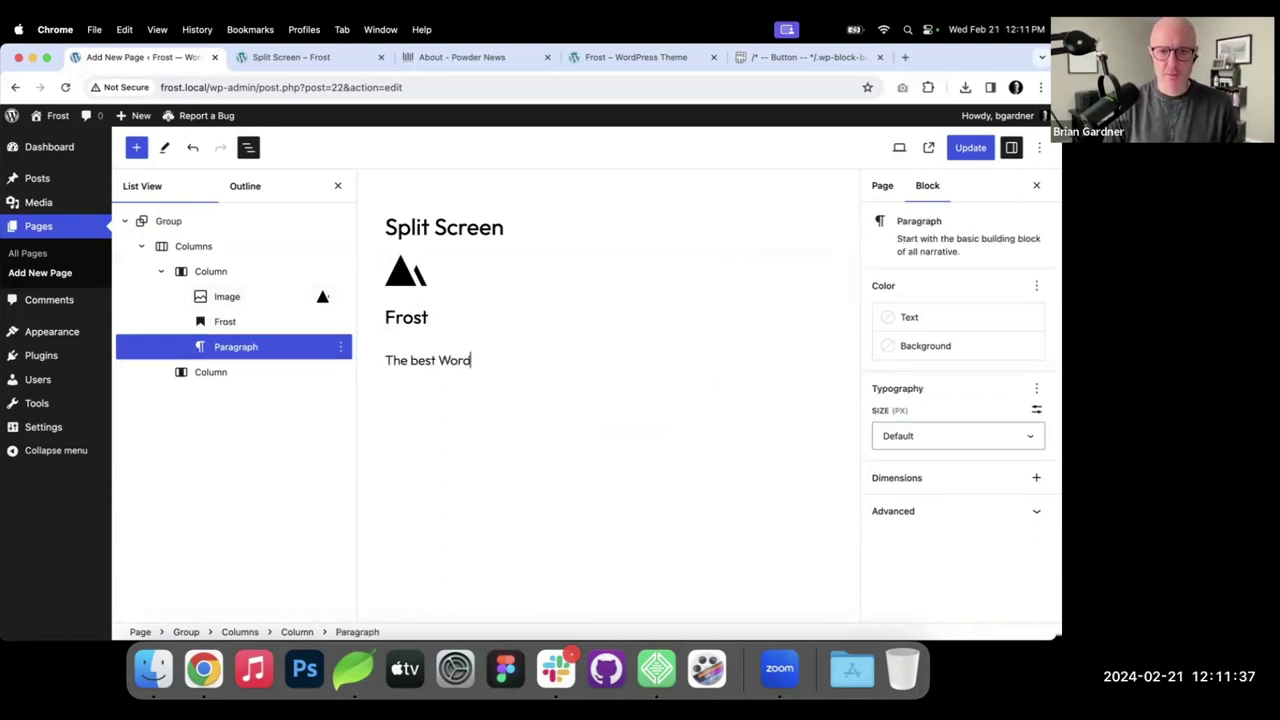
type("Press theme.")
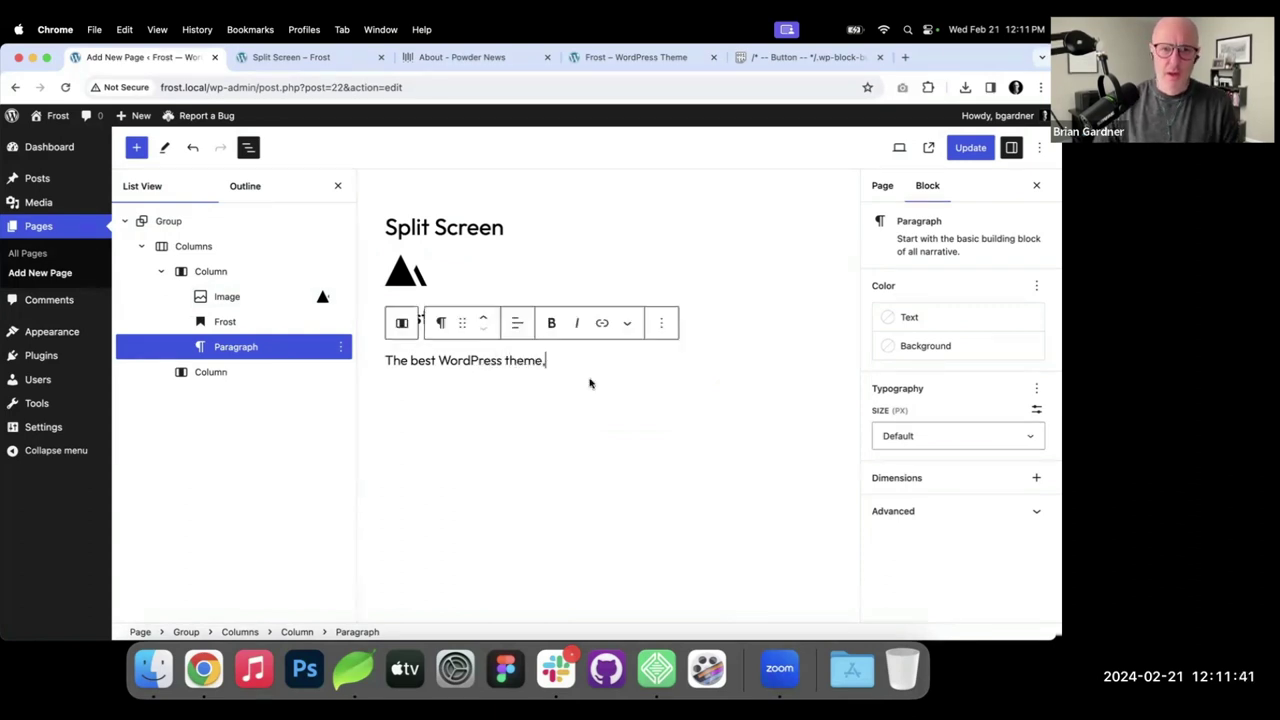
left_click(970, 147)
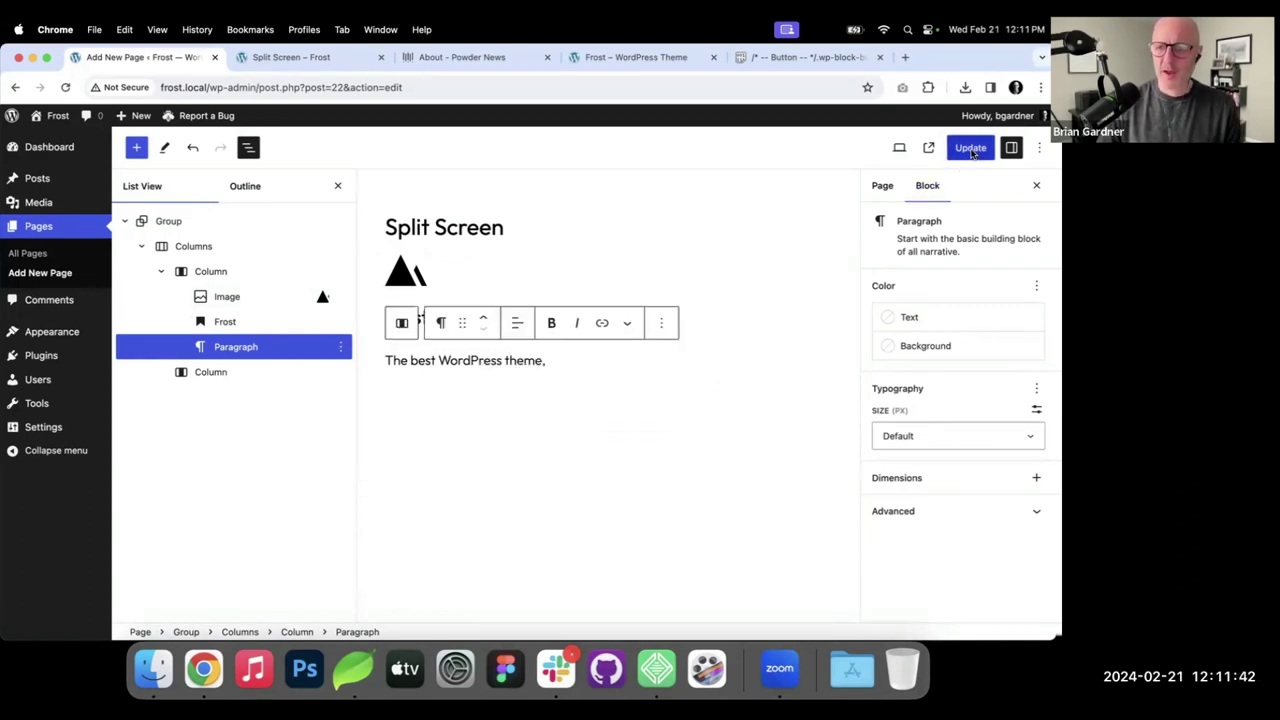
left_click(320, 57)
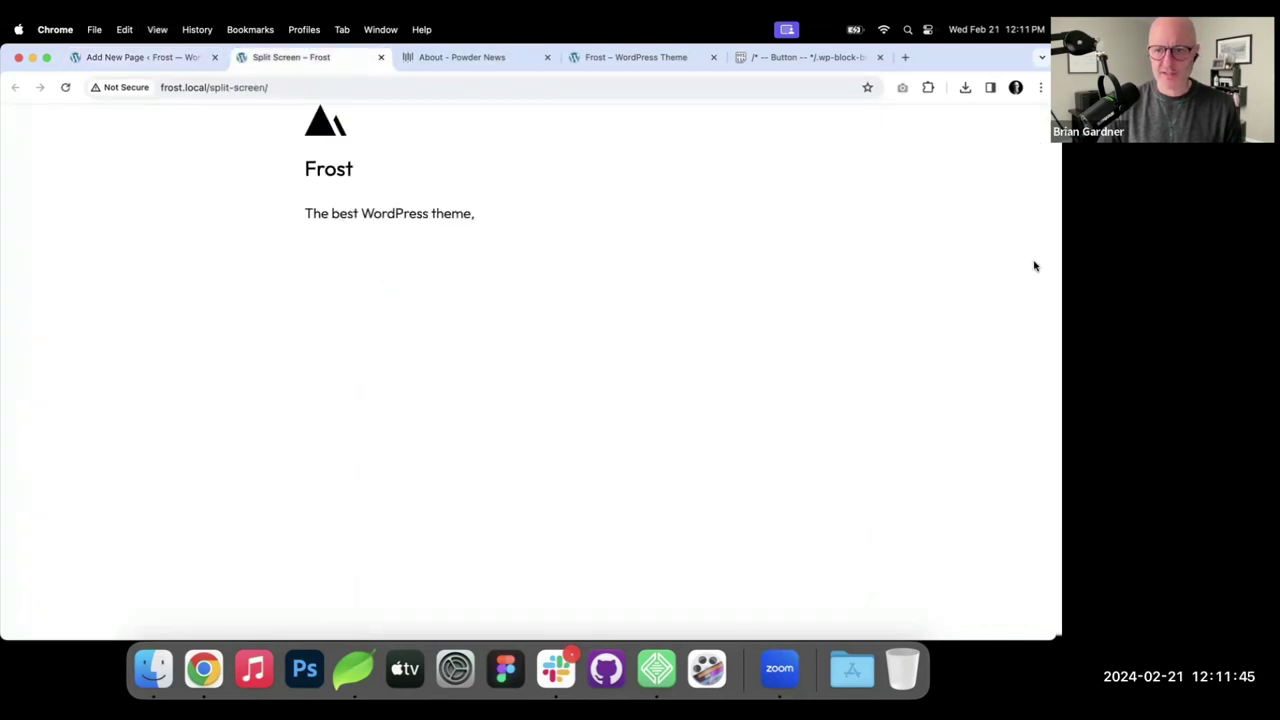
Set the Columns block's alignment to full width, update the page and check the published Split Screen page.
left_click(163, 57)
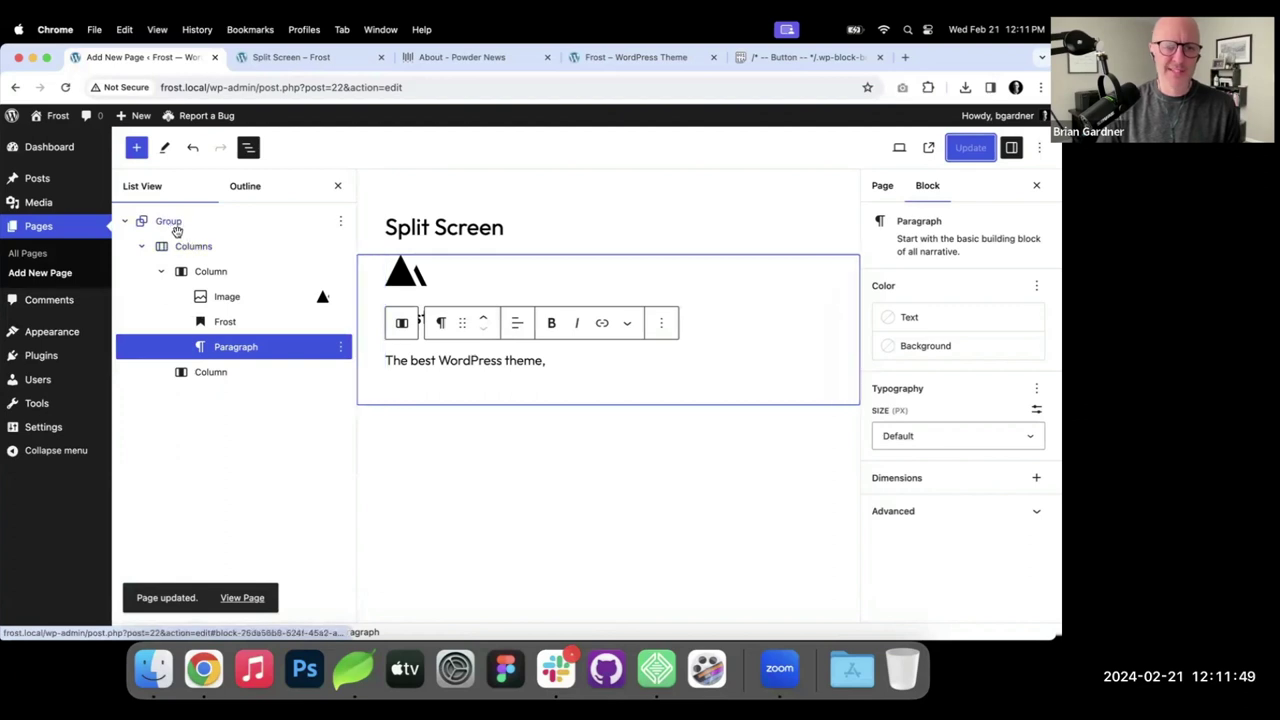
left_click(191, 246)
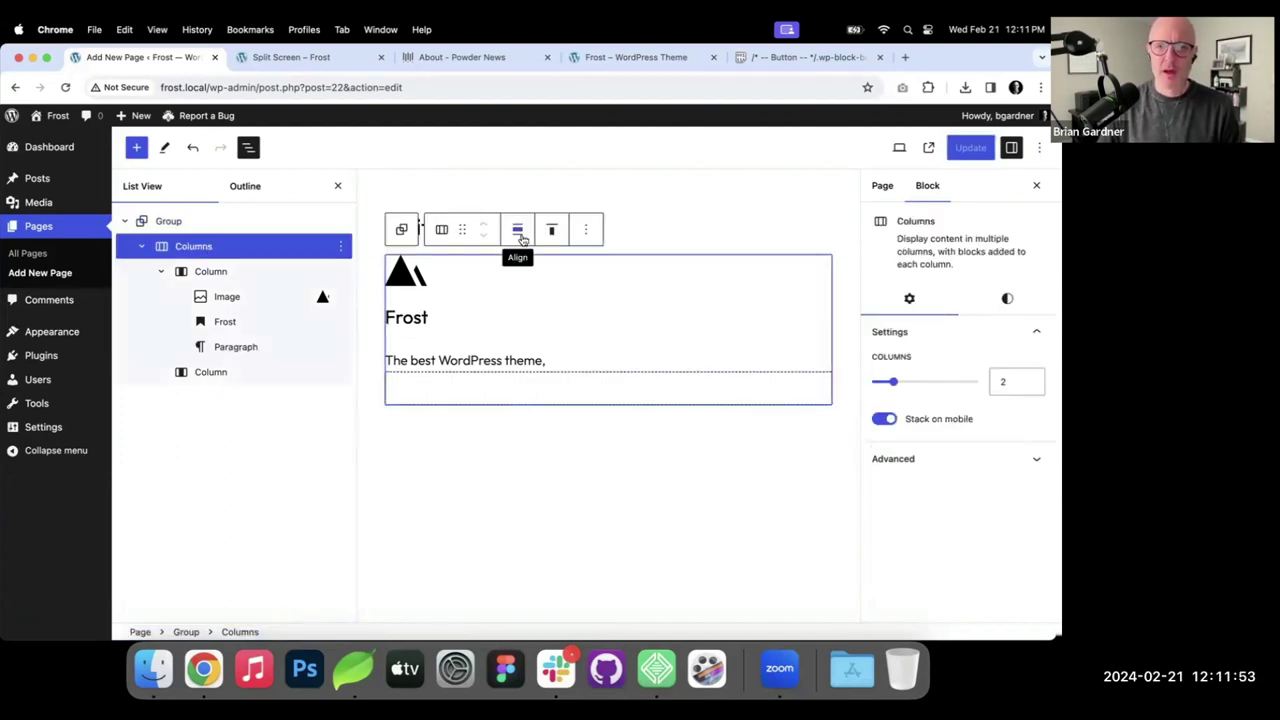
left_click(515, 234)
left_click(549, 332)
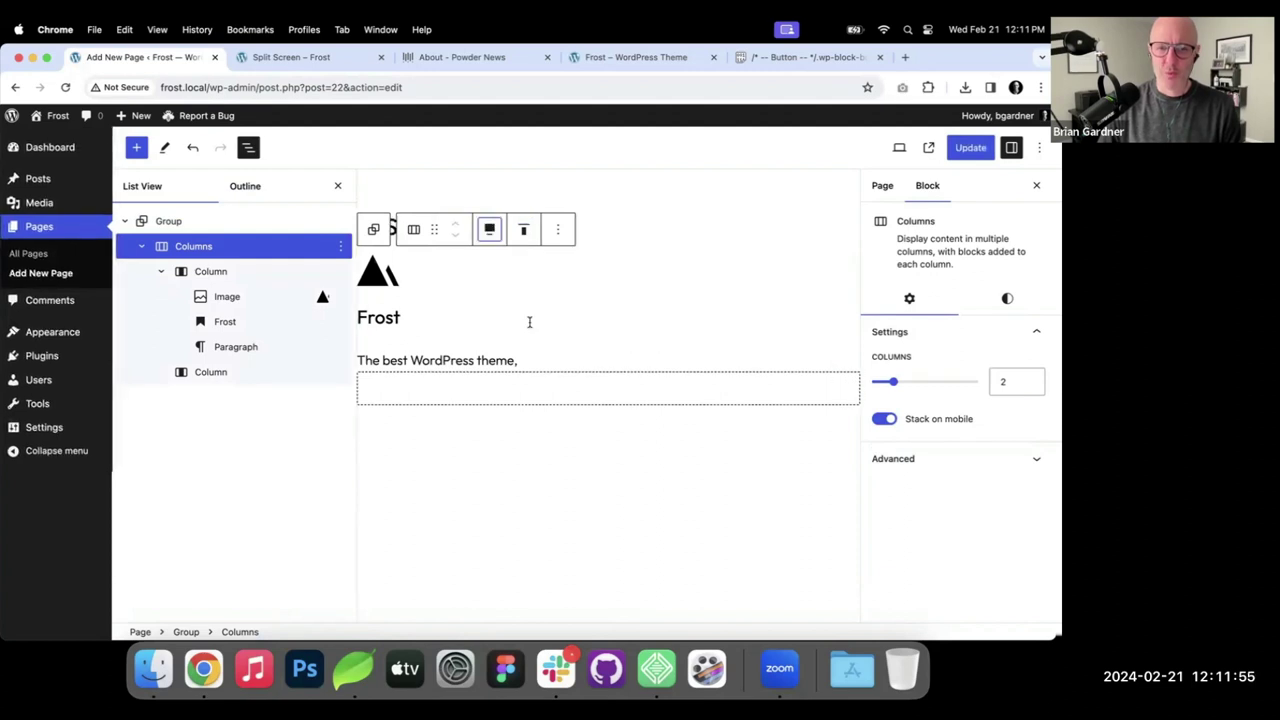
left_click(968, 147)
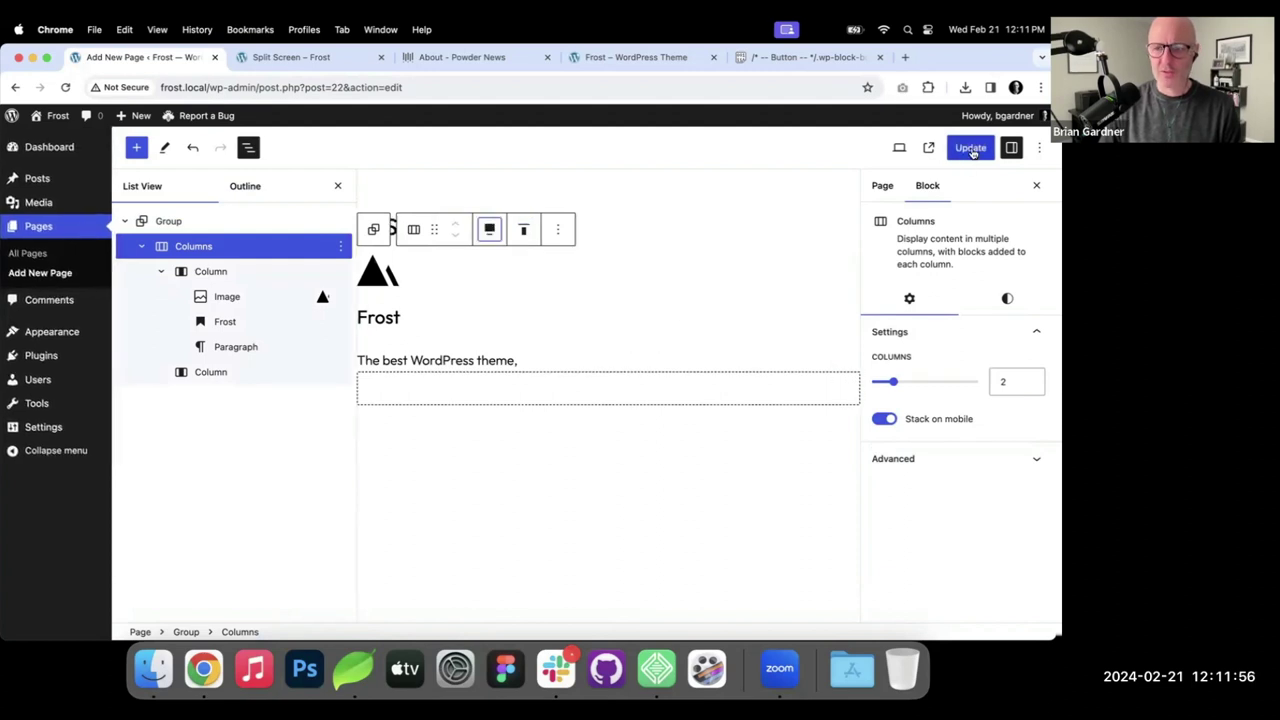
left_click(329, 62)
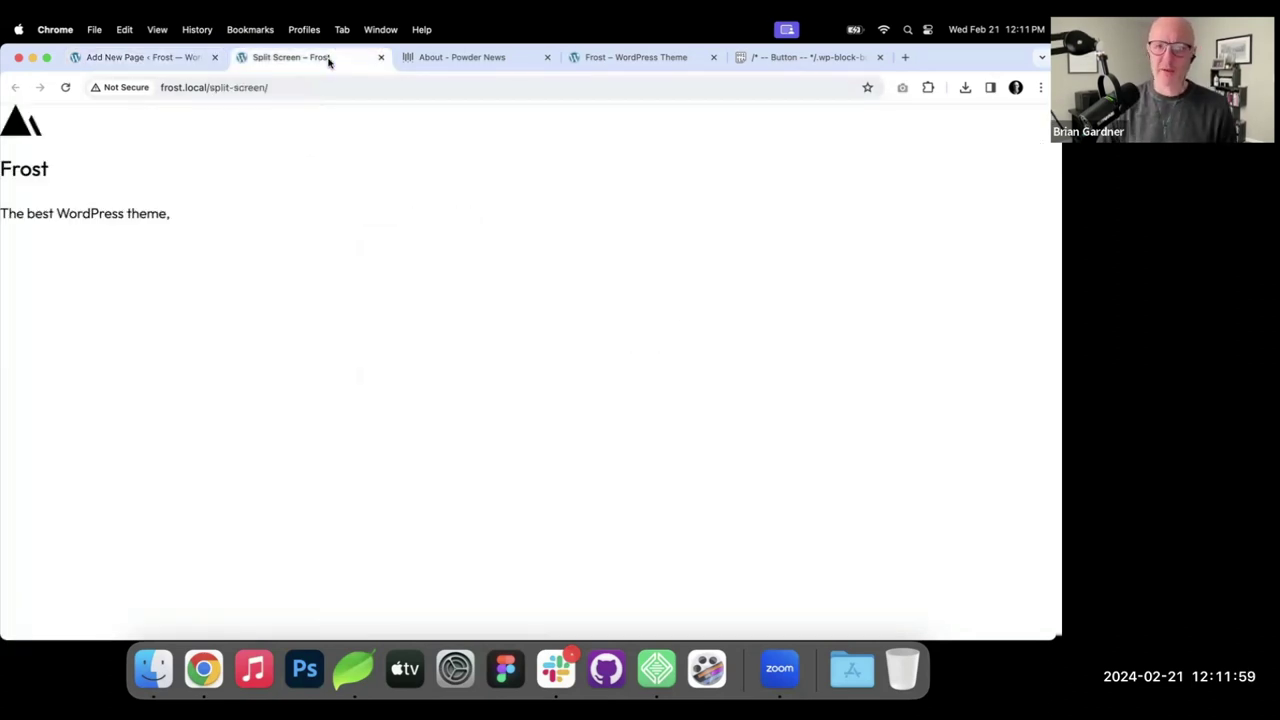
Insert a Group block in the 60% column and set its background to the black Contrast color.
left_click(165, 62)
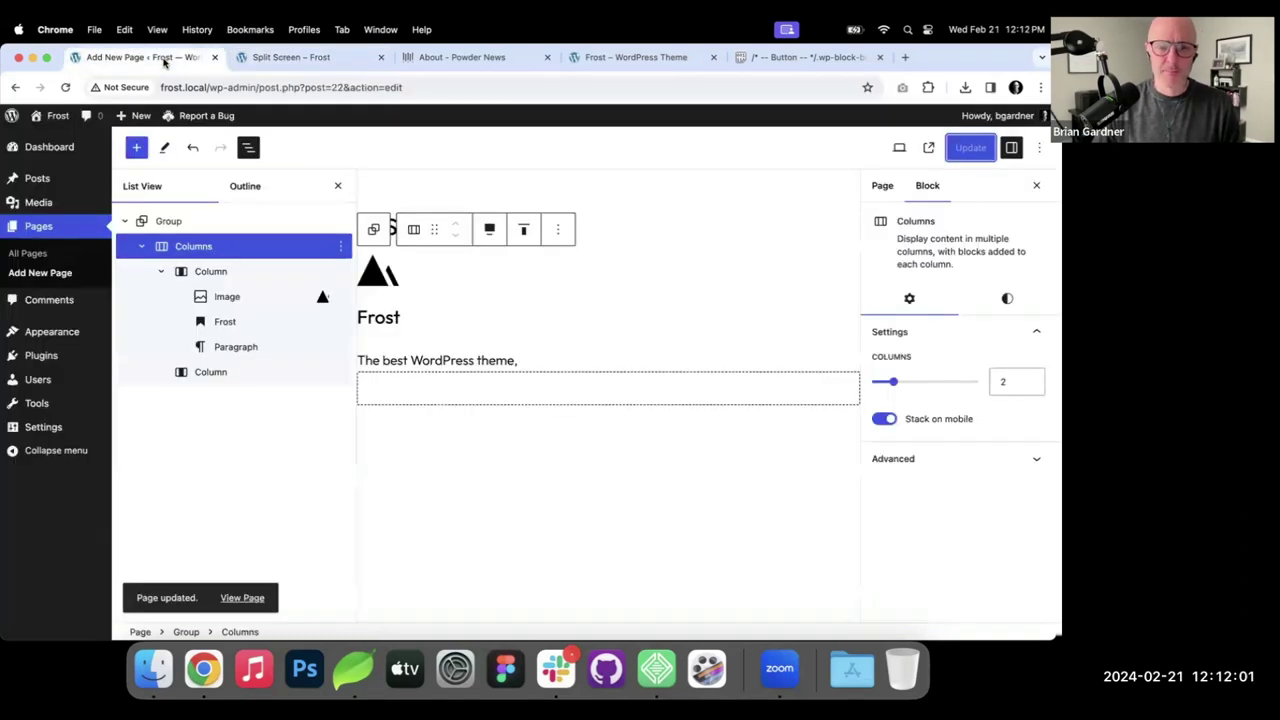
left_click(210, 372)
left_click(605, 390)
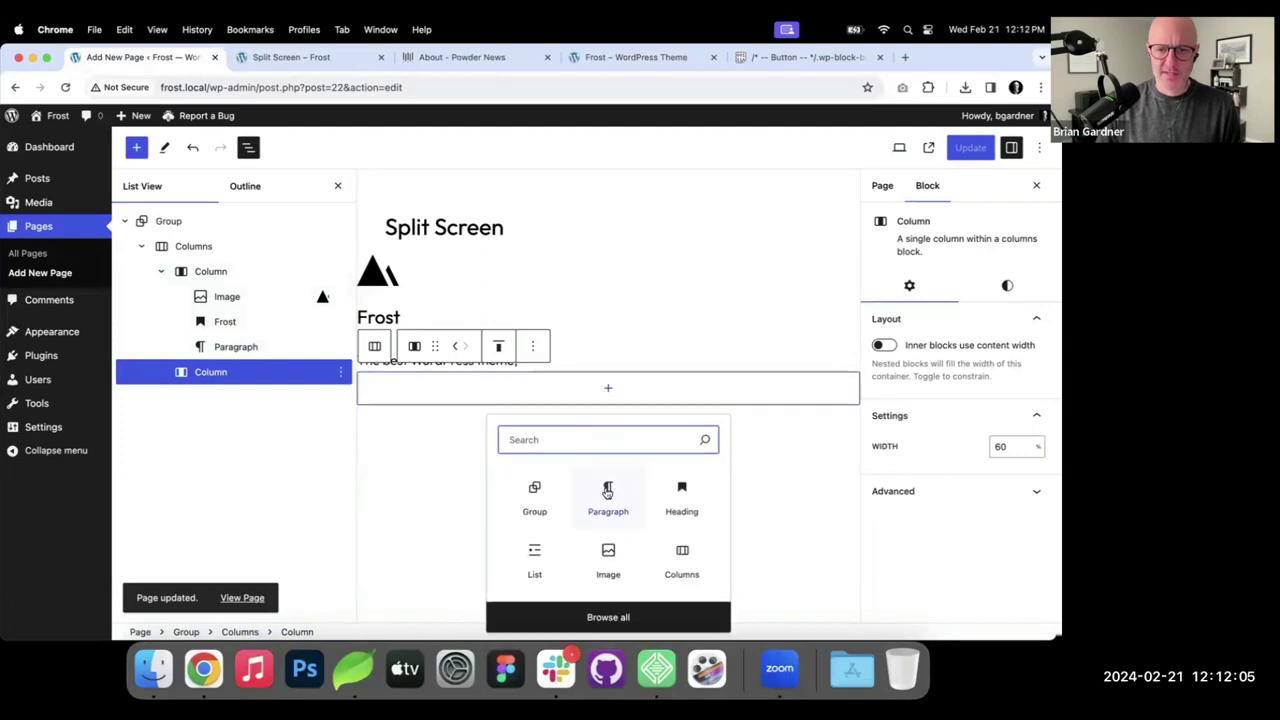
left_click(535, 492)
left_click(561, 426)
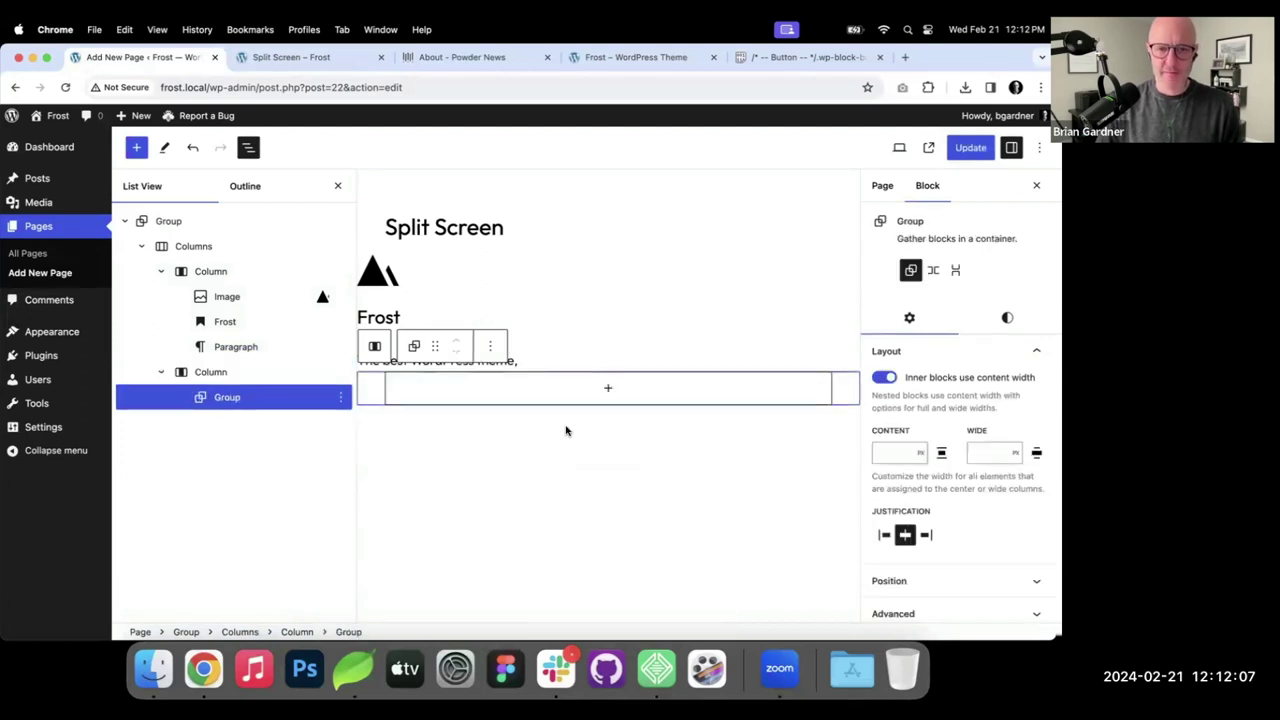
left_click(1007, 318)
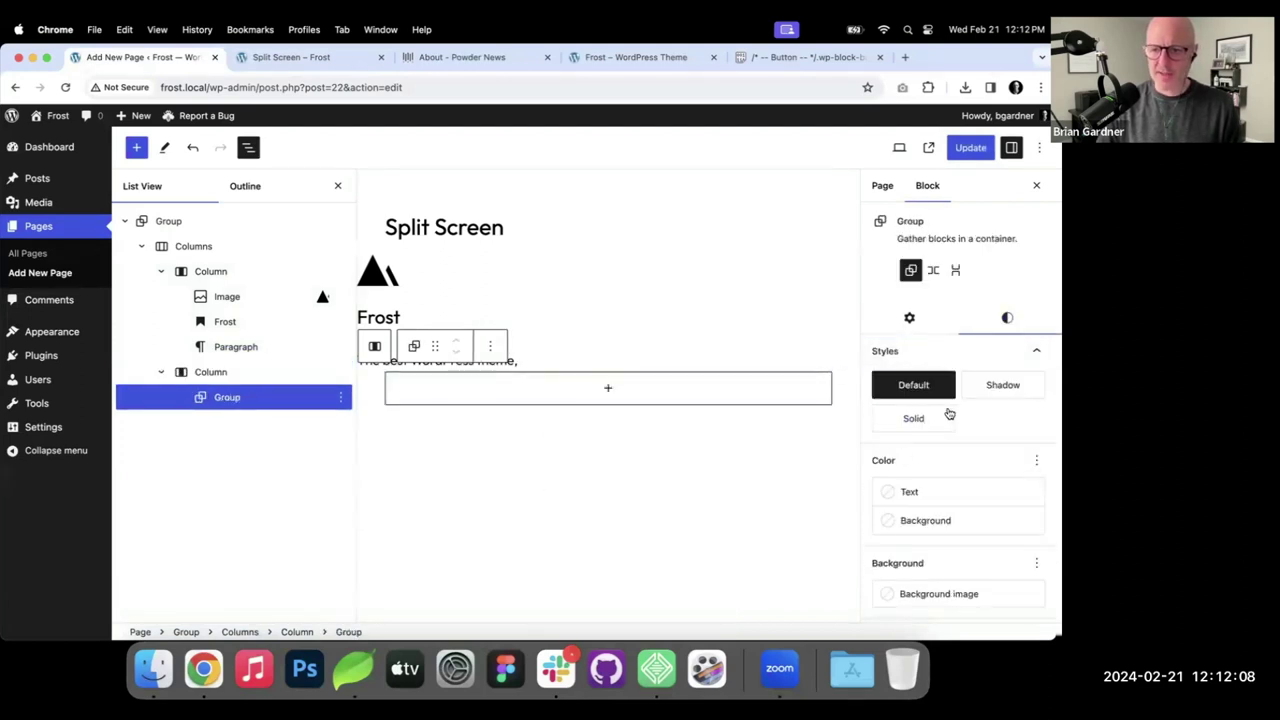
left_click(925, 520)
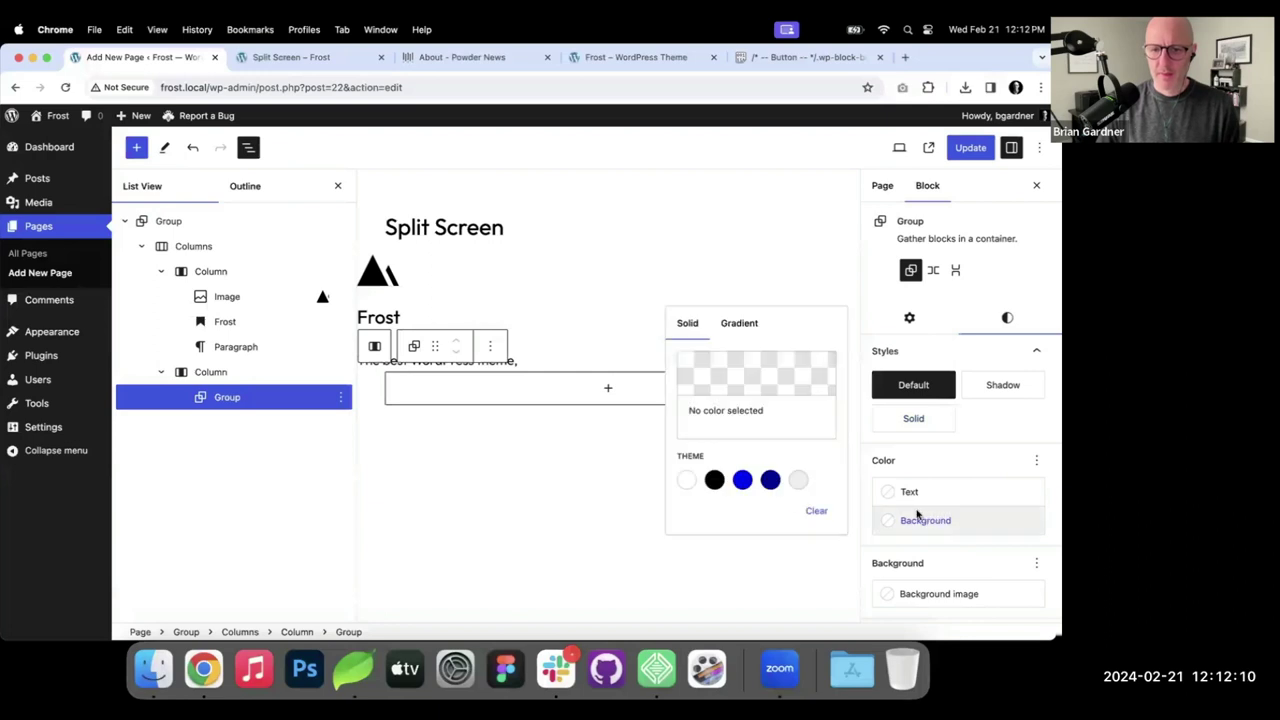
left_click(714, 480)
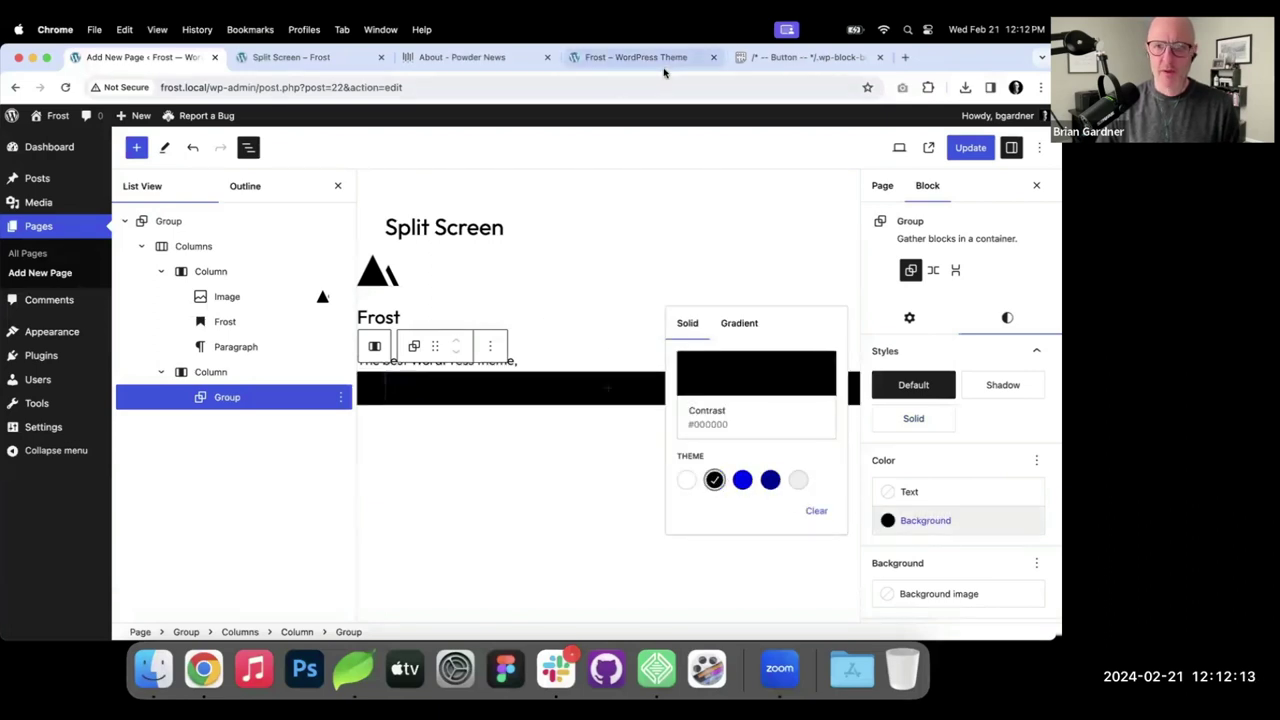
Nest a second Group inside the black Group and add a heading reading "Page Title" in it.
left_click(557, 386)
left_click(600, 388)
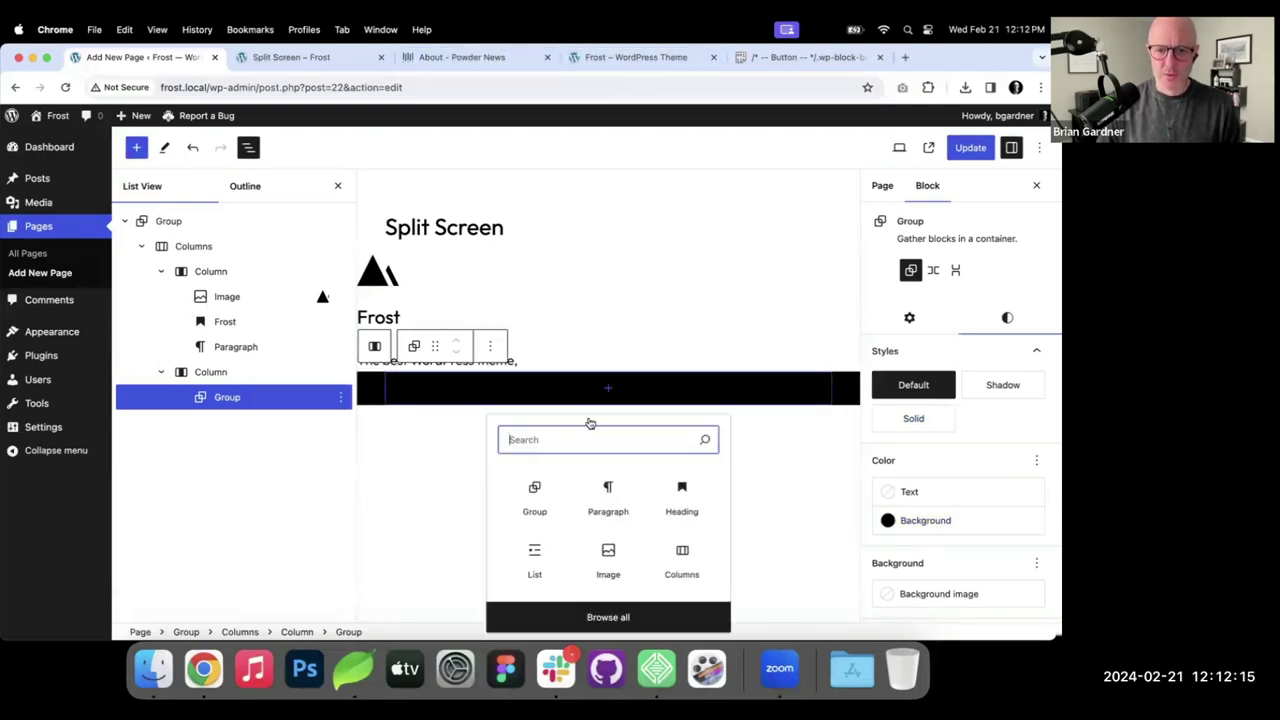
left_click(536, 490)
left_click(558, 433)
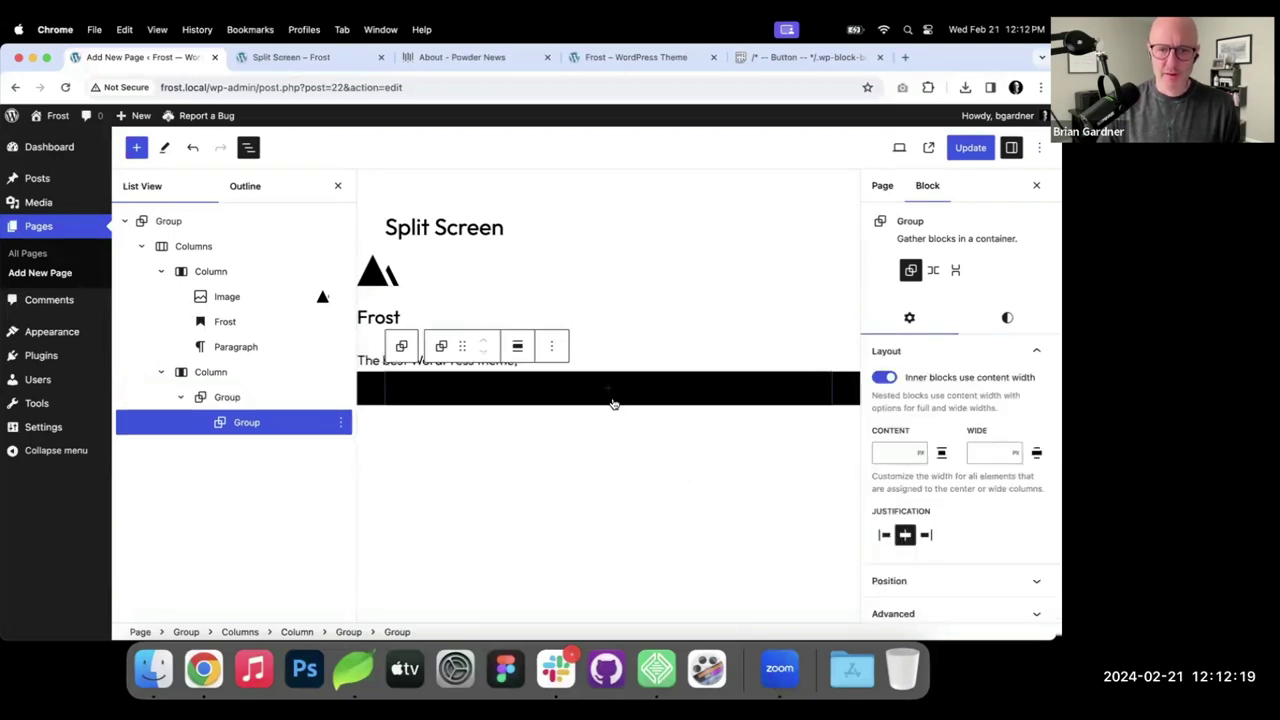
left_click(607, 397)
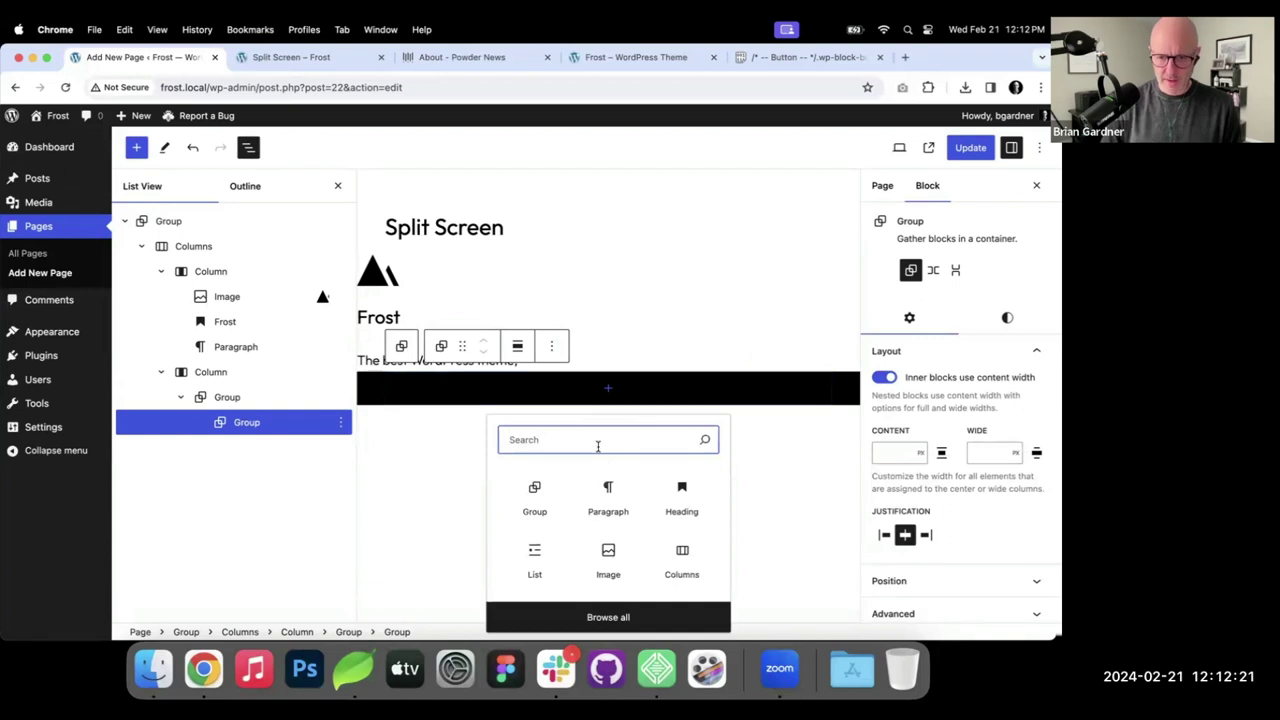
left_click(681, 495)
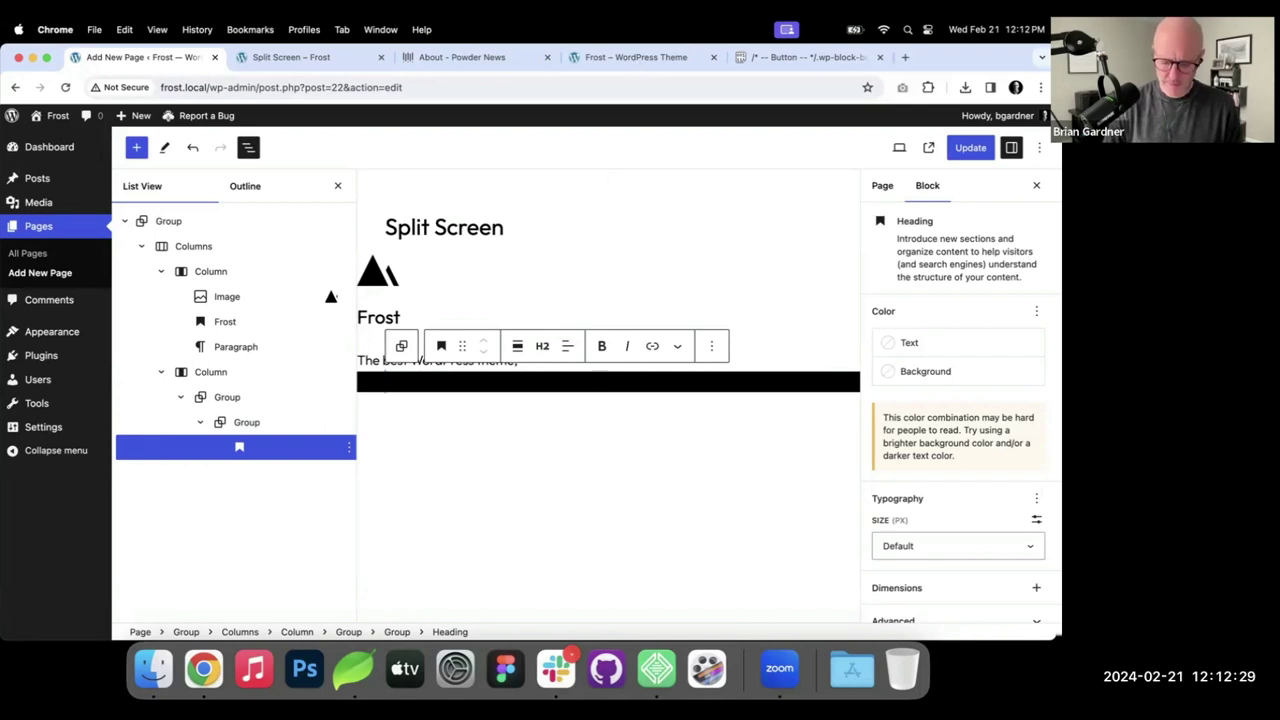
type("Pag")
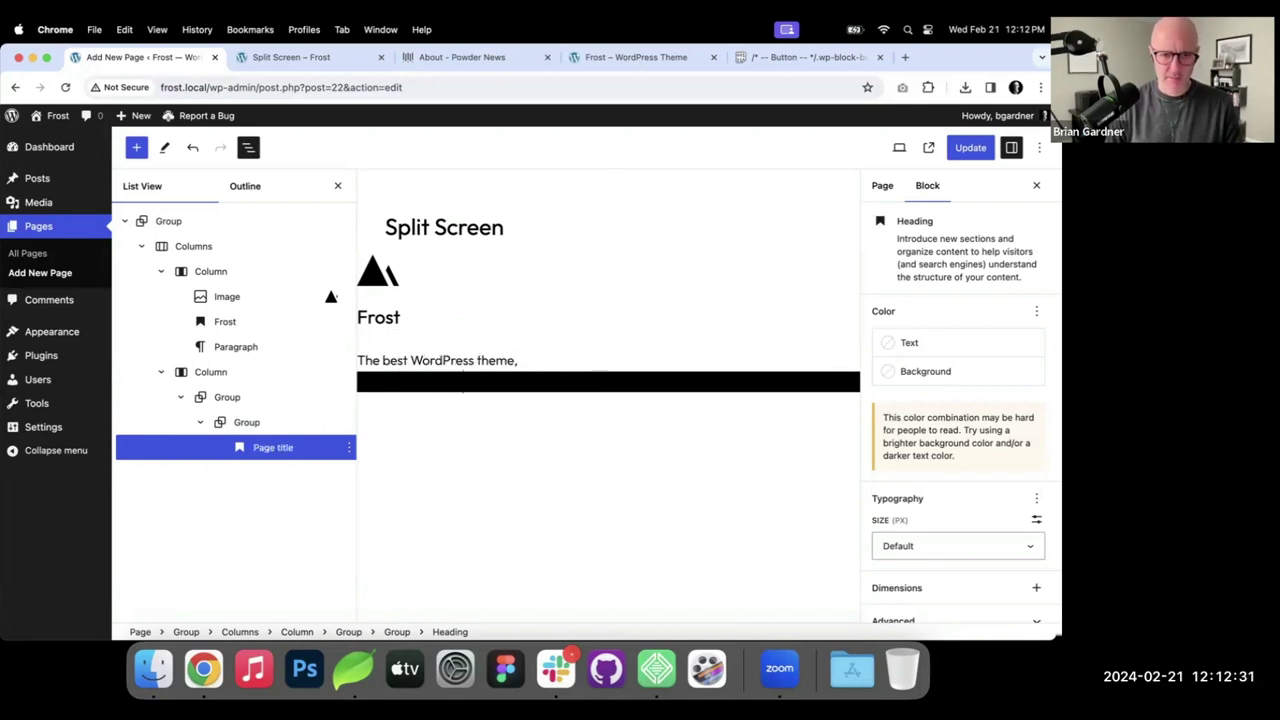
type("e Tit")
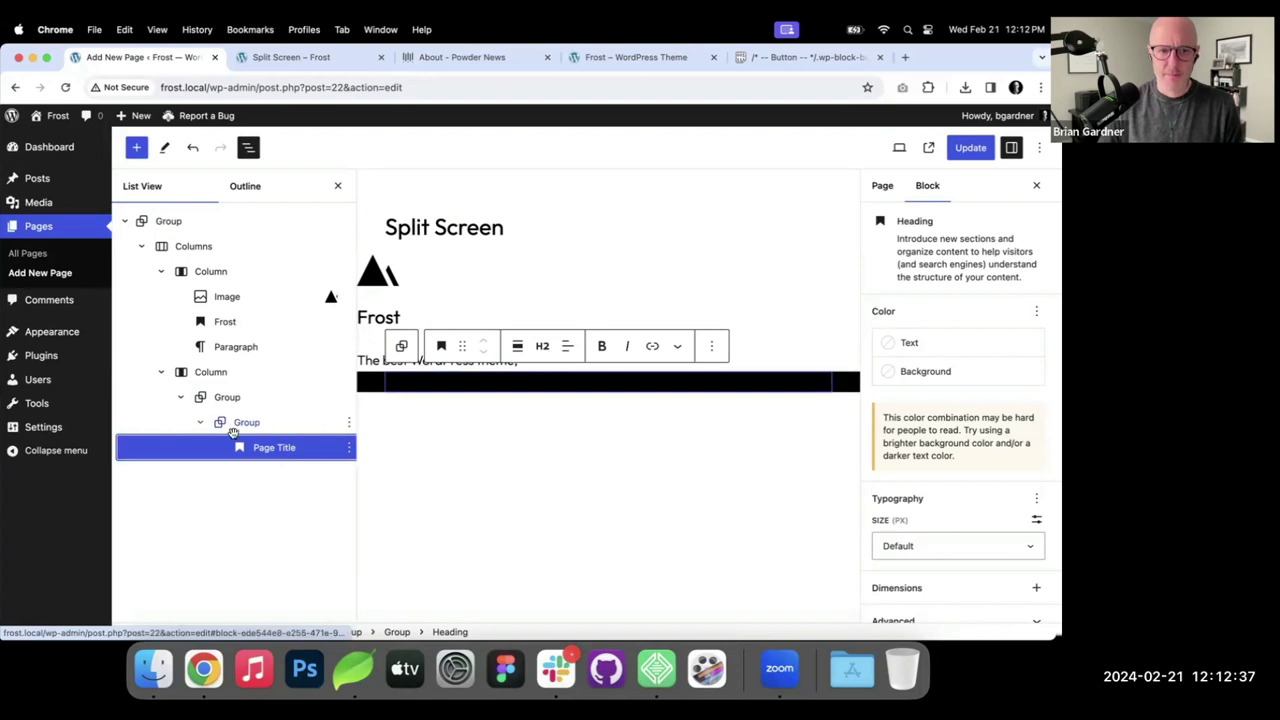
Set the Page Title heading's background to the white Base color and add an empty paragraph below it.
left_click(925, 371)
left_click(686, 531)
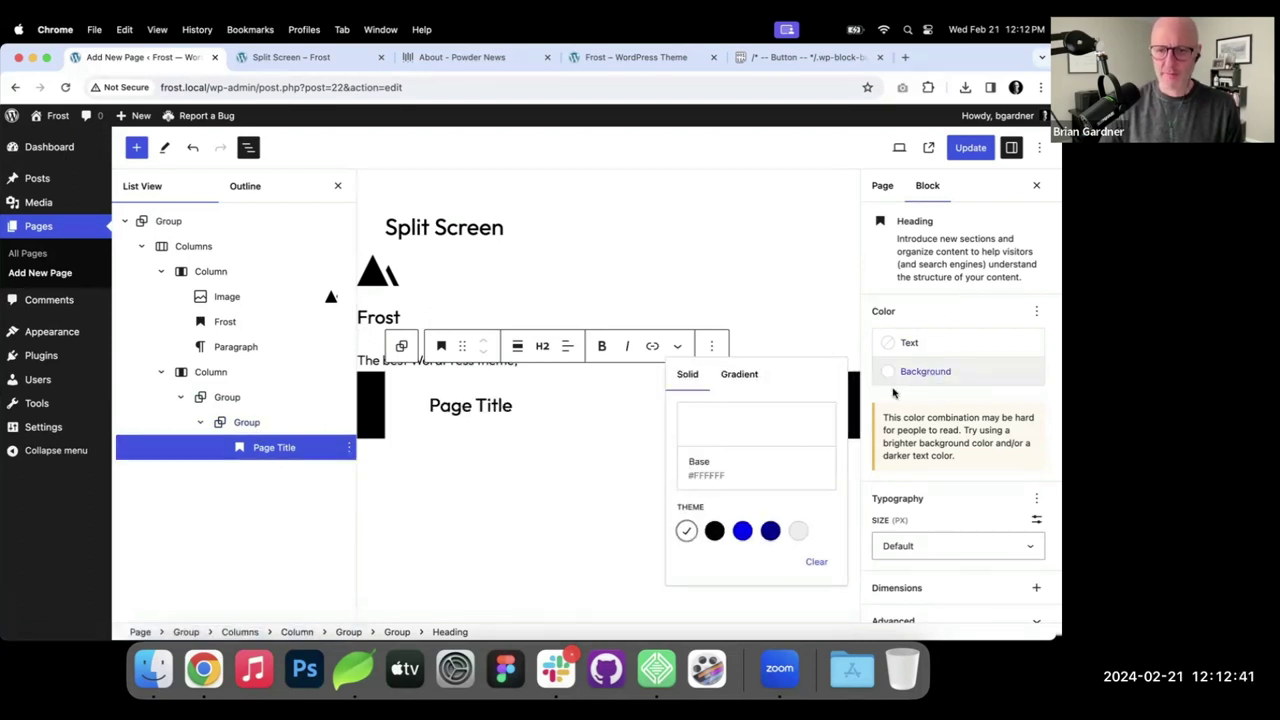
left_click(533, 405)
key("Return")
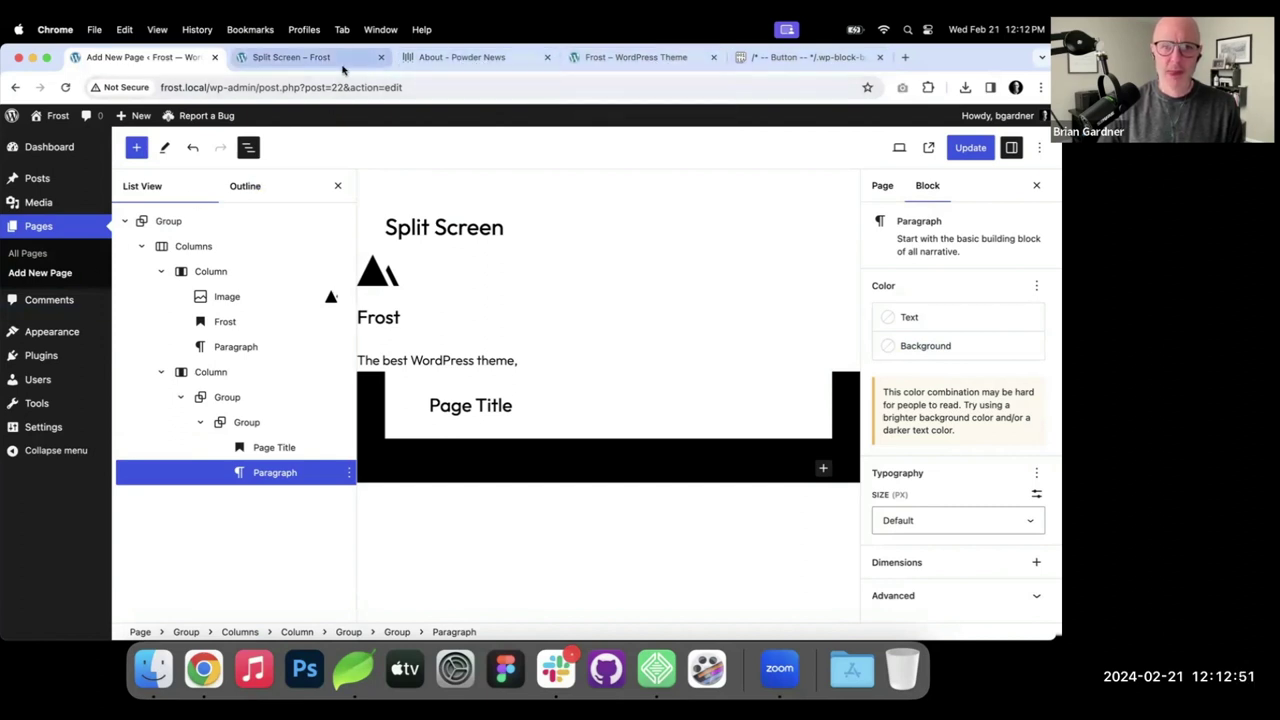
Open the site's pages list in a new browser tab and open Sample Page for editing.
right_click(32, 226)
left_click(62, 229)
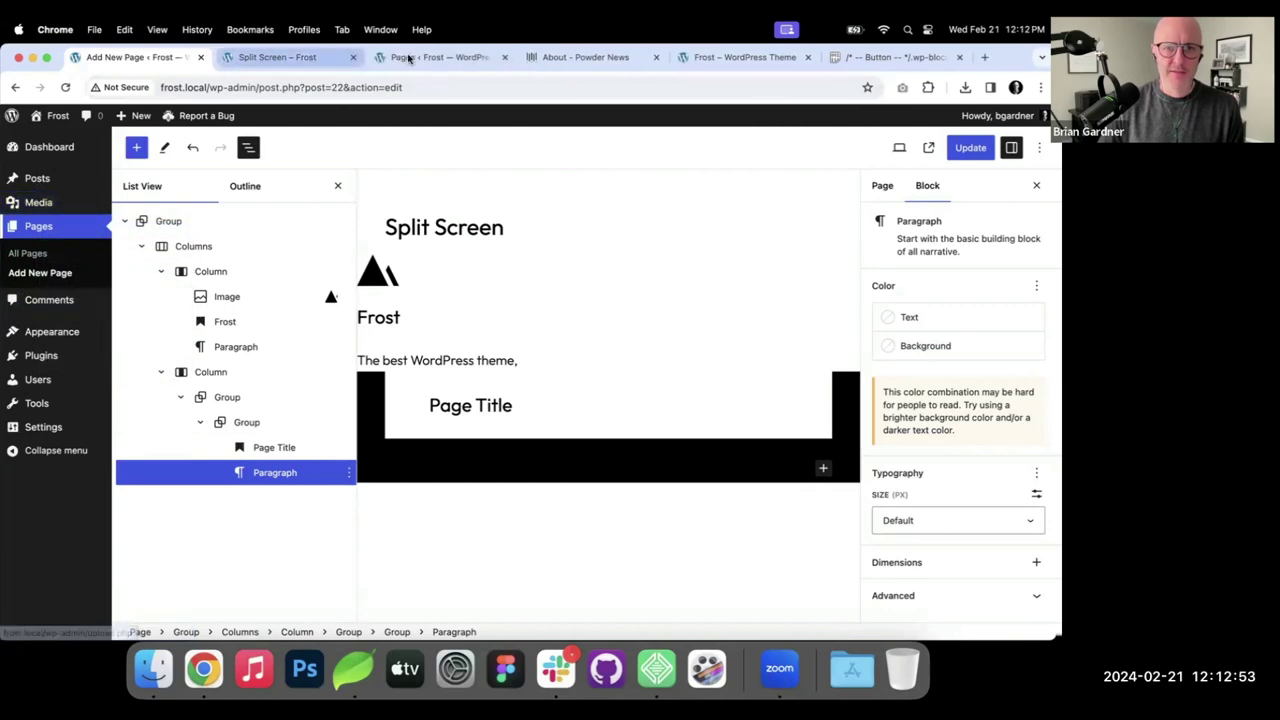
left_click(408, 58)
left_click(216, 258)
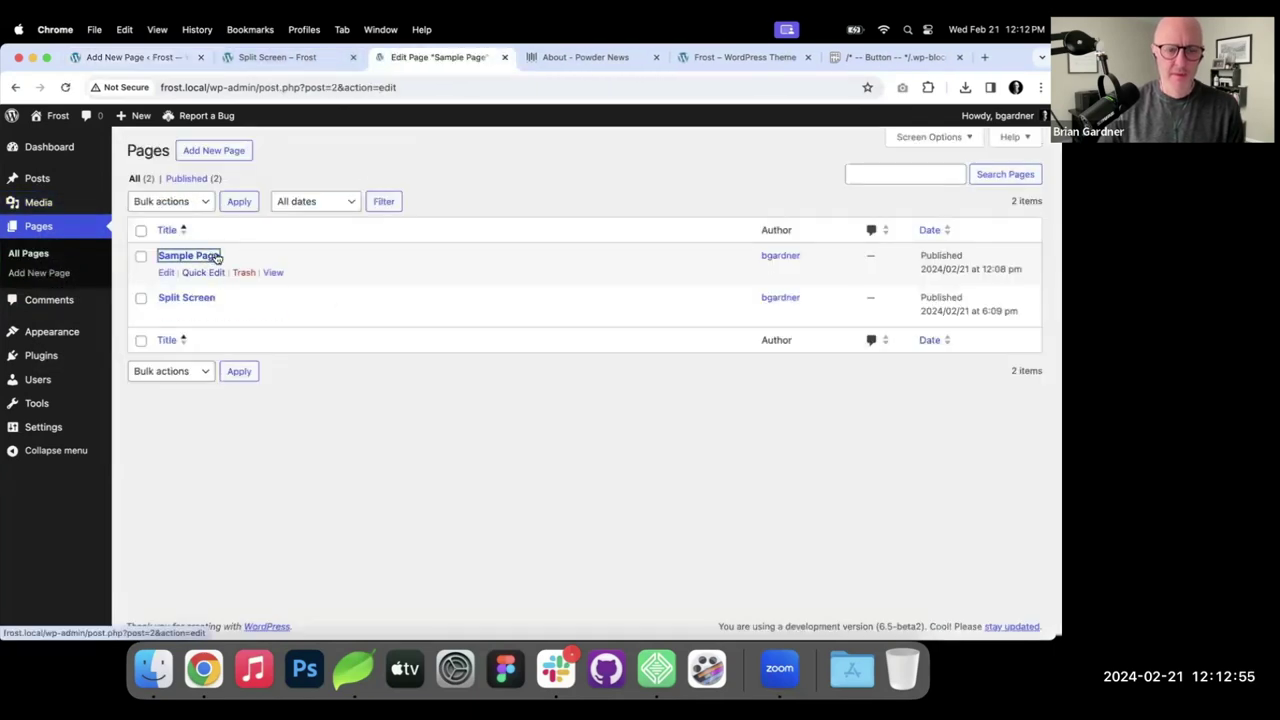
left_click_drag(262, 268, 370, 595)
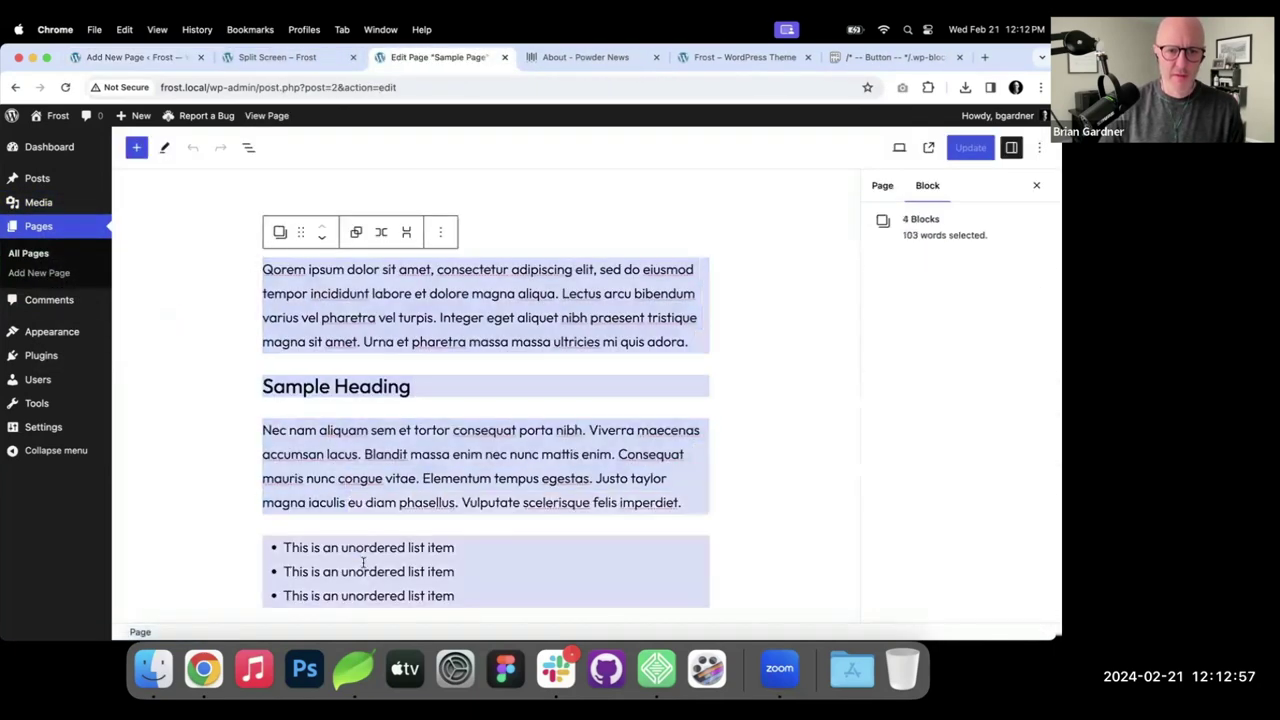
scroll(428, 420, "down", 5)
scroll(428, 420, "down", 3)
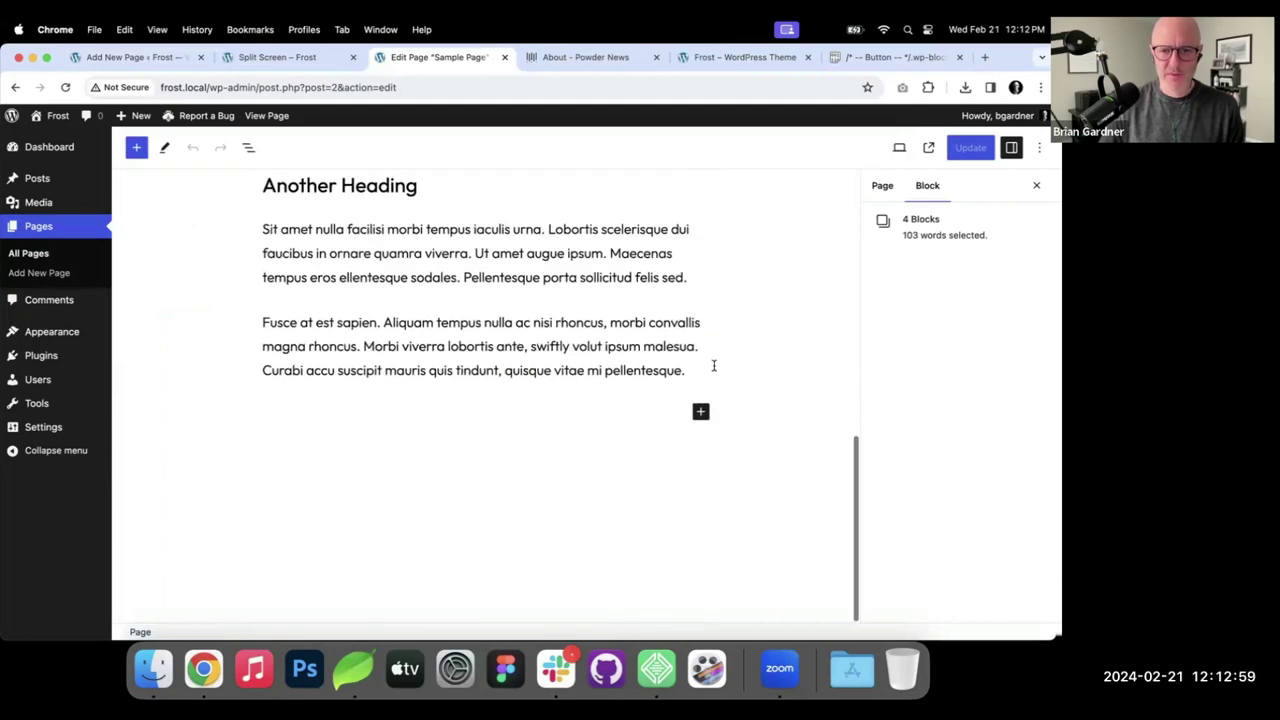
left_click(686, 370)
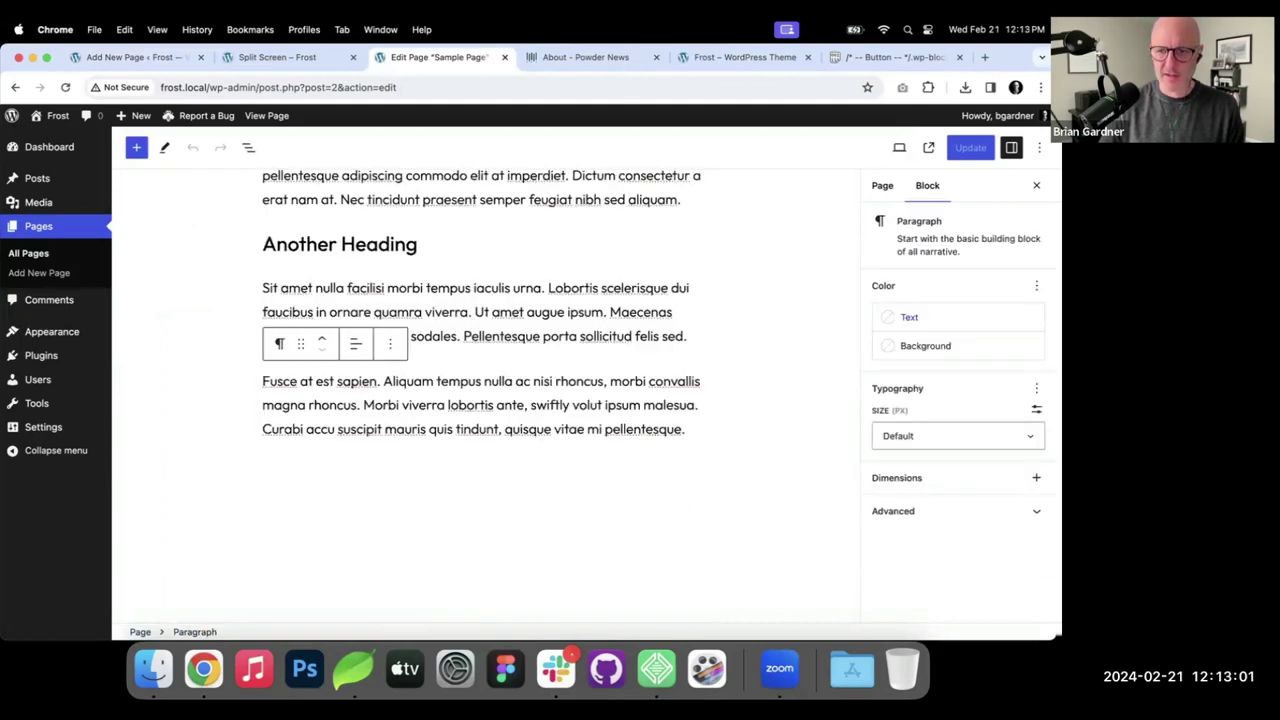
Copy all of Sample Page's block markup from the code editor and return to the visual editor.
left_click(1036, 147)
left_click(883, 409)
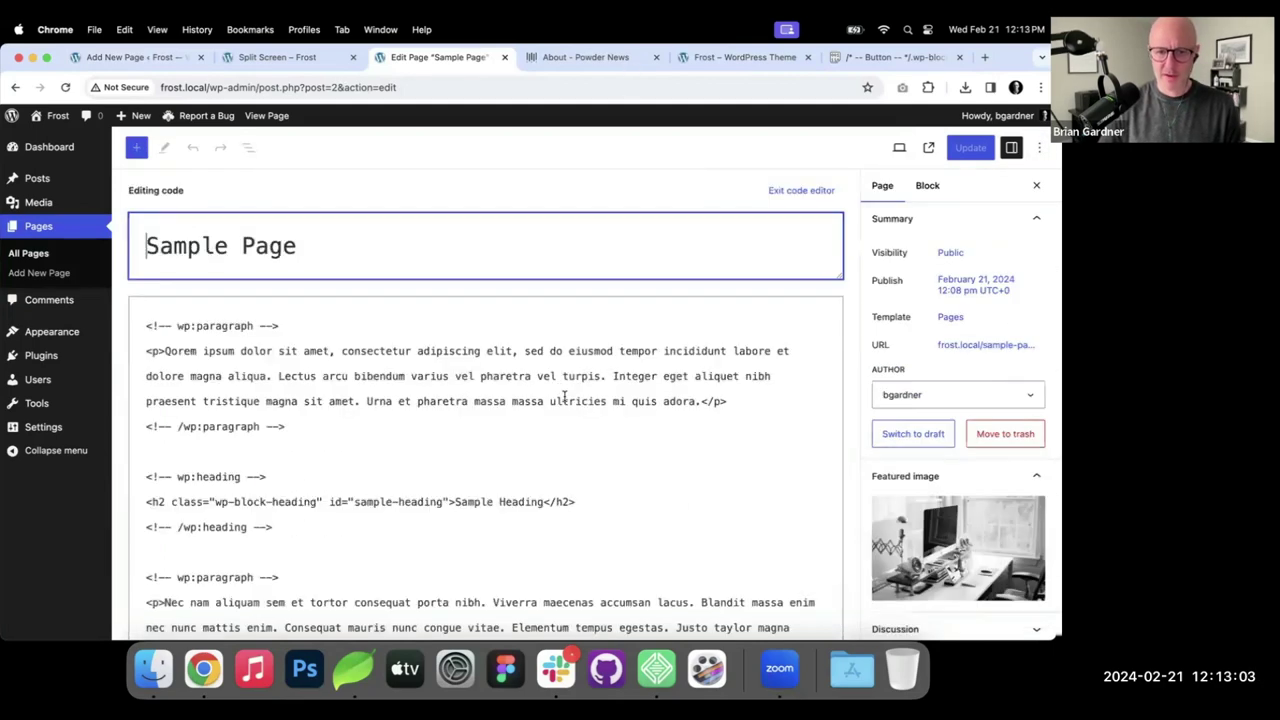
left_click(628, 304)
key("super+a")
left_click(810, 191)
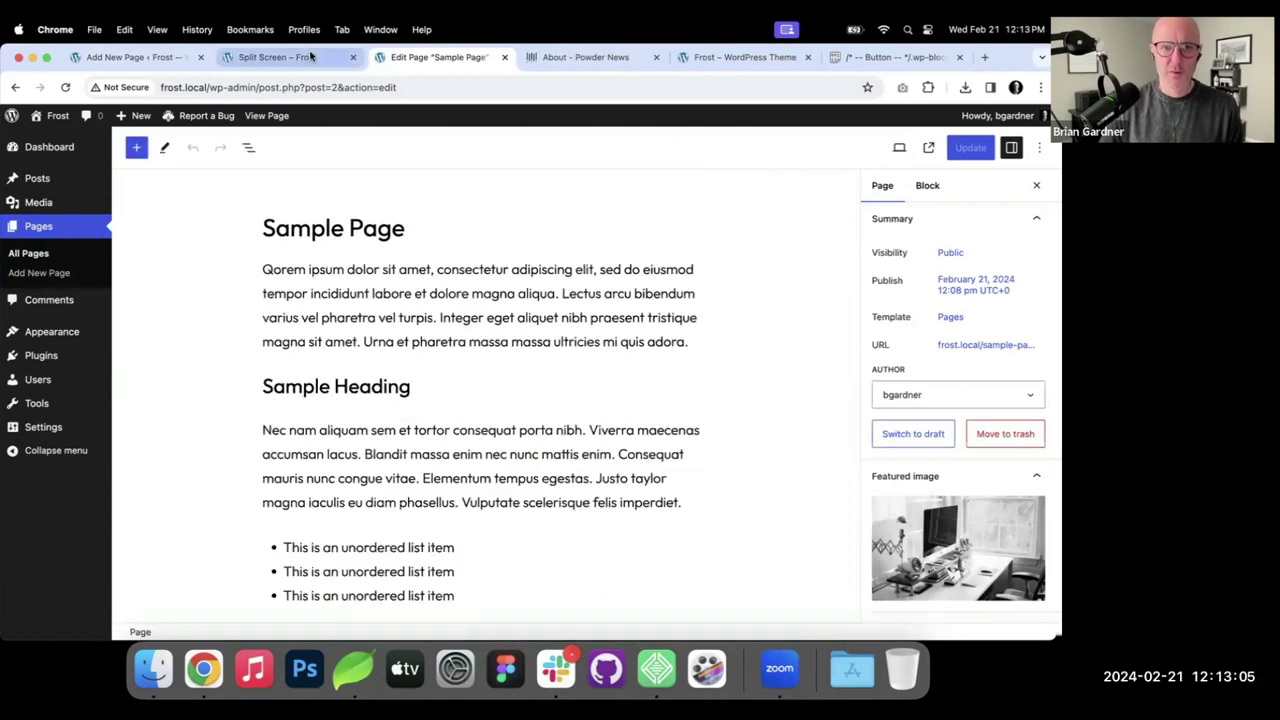
Return to the Split Screen page editor and paste Sample Page's copied blocks below the Page Title heading.
left_click(277, 57)
left_click(172, 57)
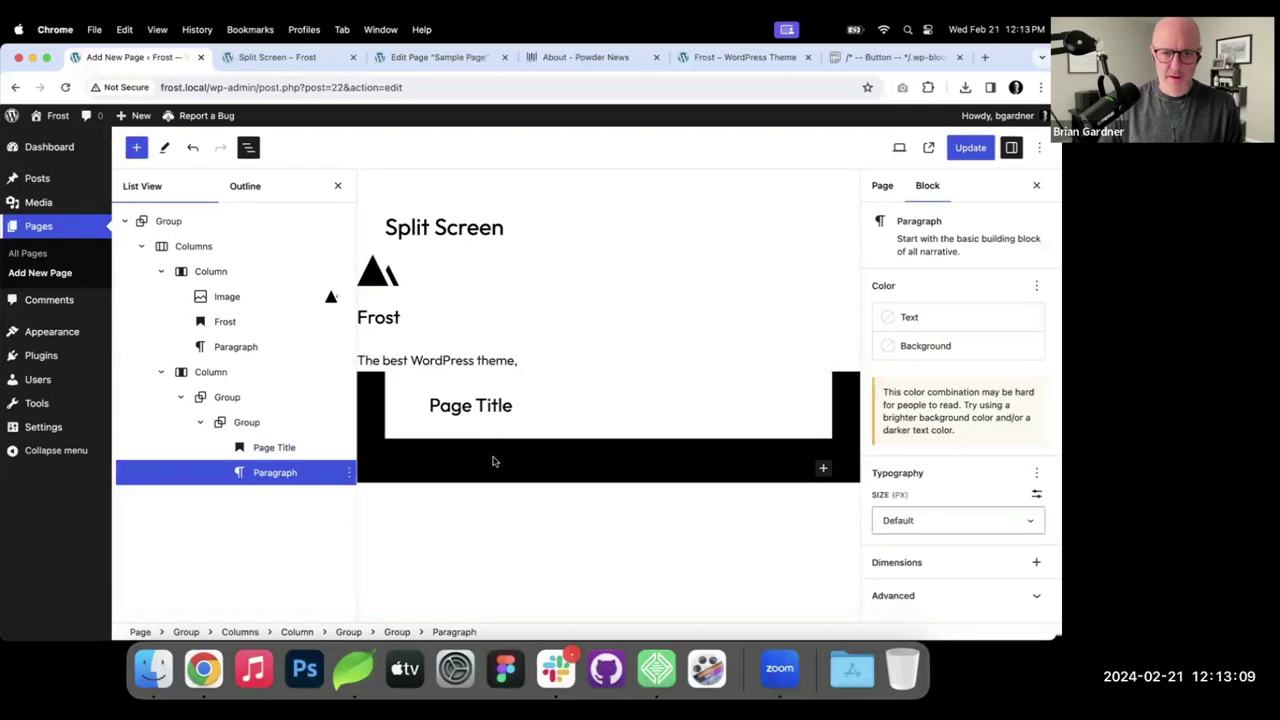
left_click(547, 413)
key("super+v")
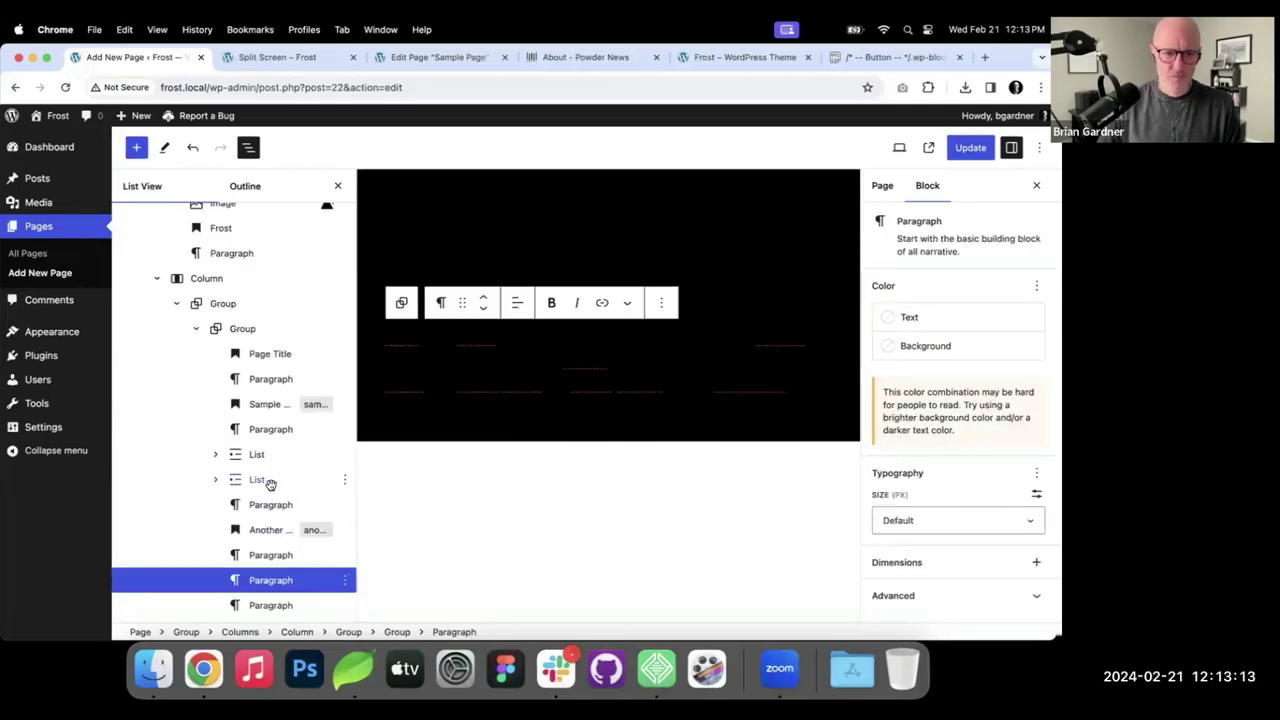
Clear the Page Title heading's background color.
left_click(250, 332)
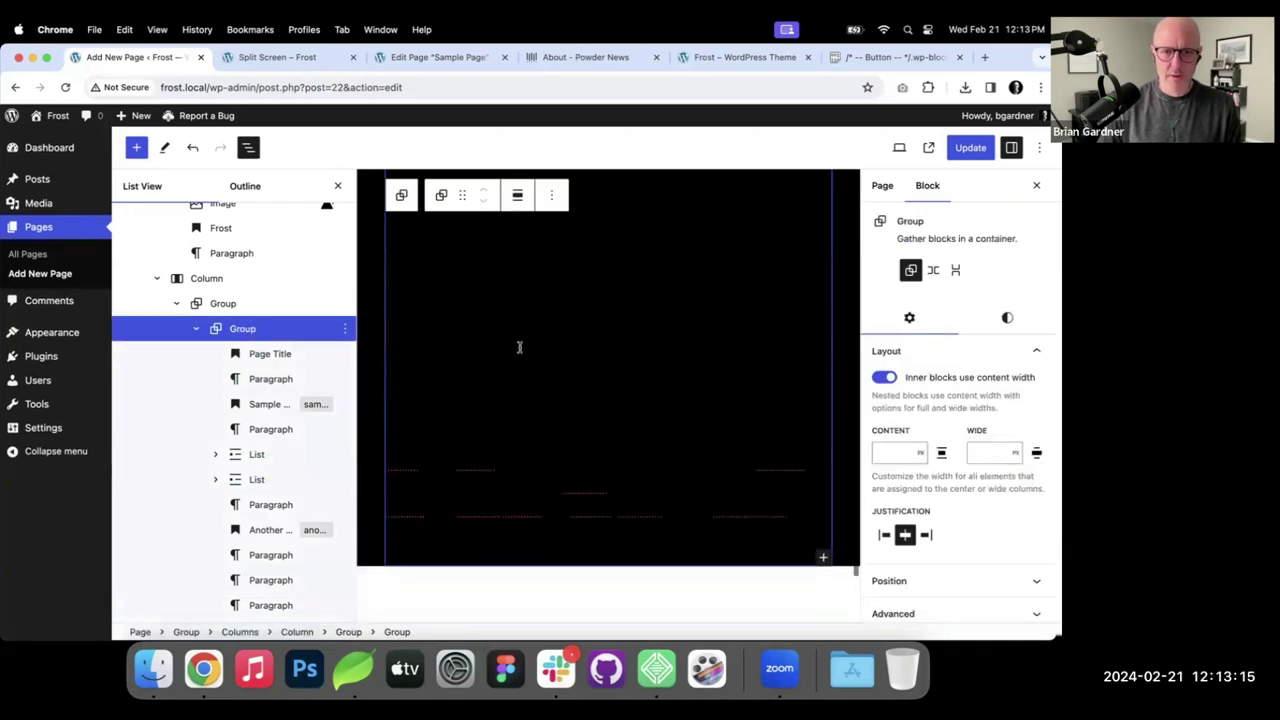
left_click(577, 399)
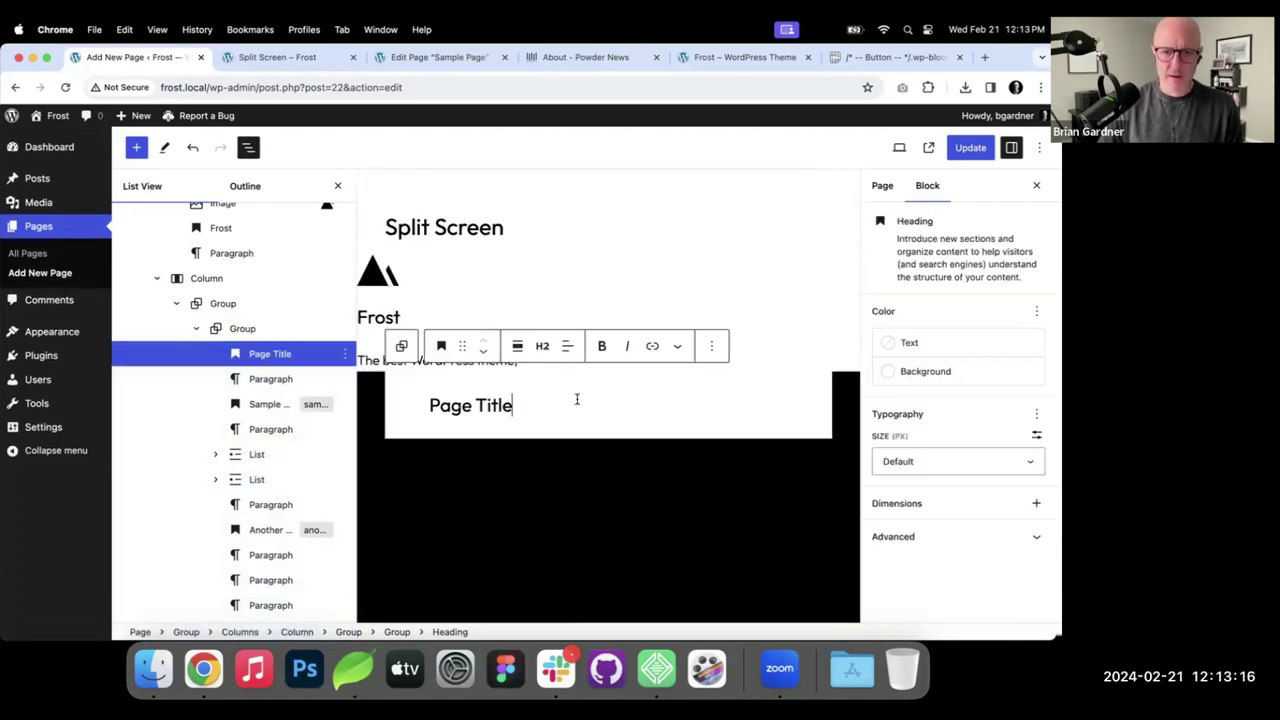
left_click(265, 386)
left_click(282, 358)
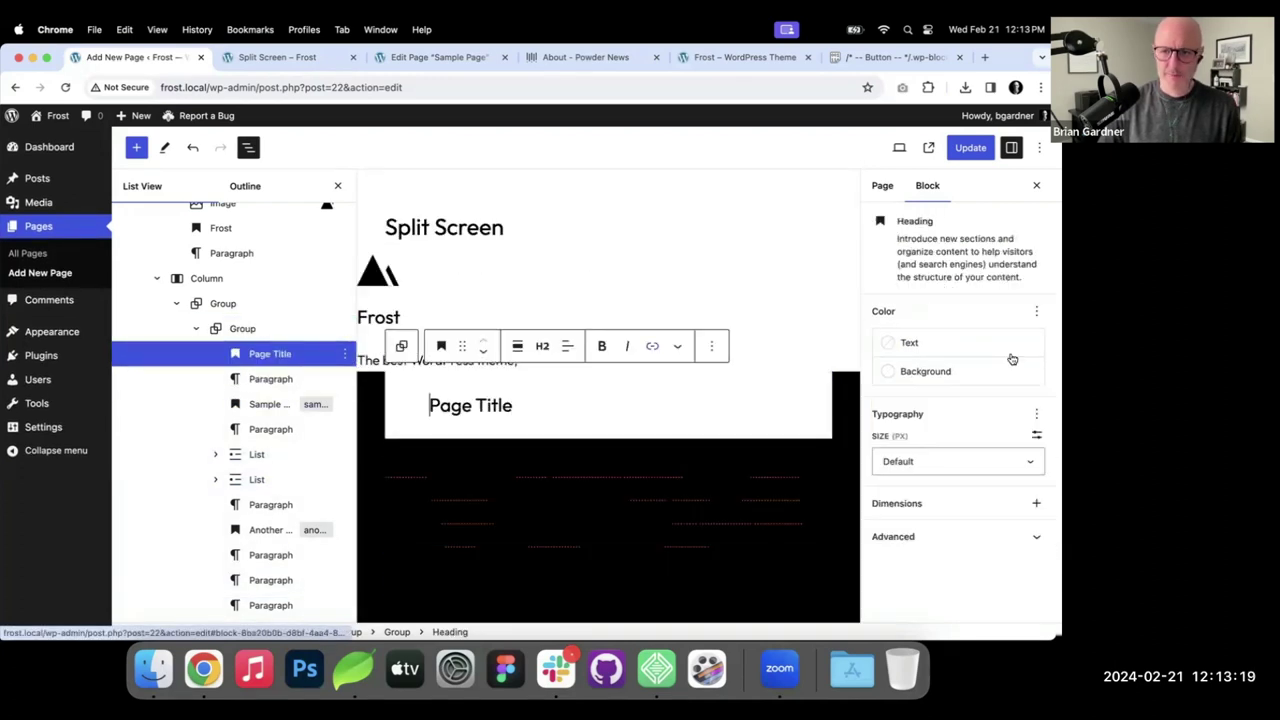
left_click(940, 371)
left_click(812, 563)
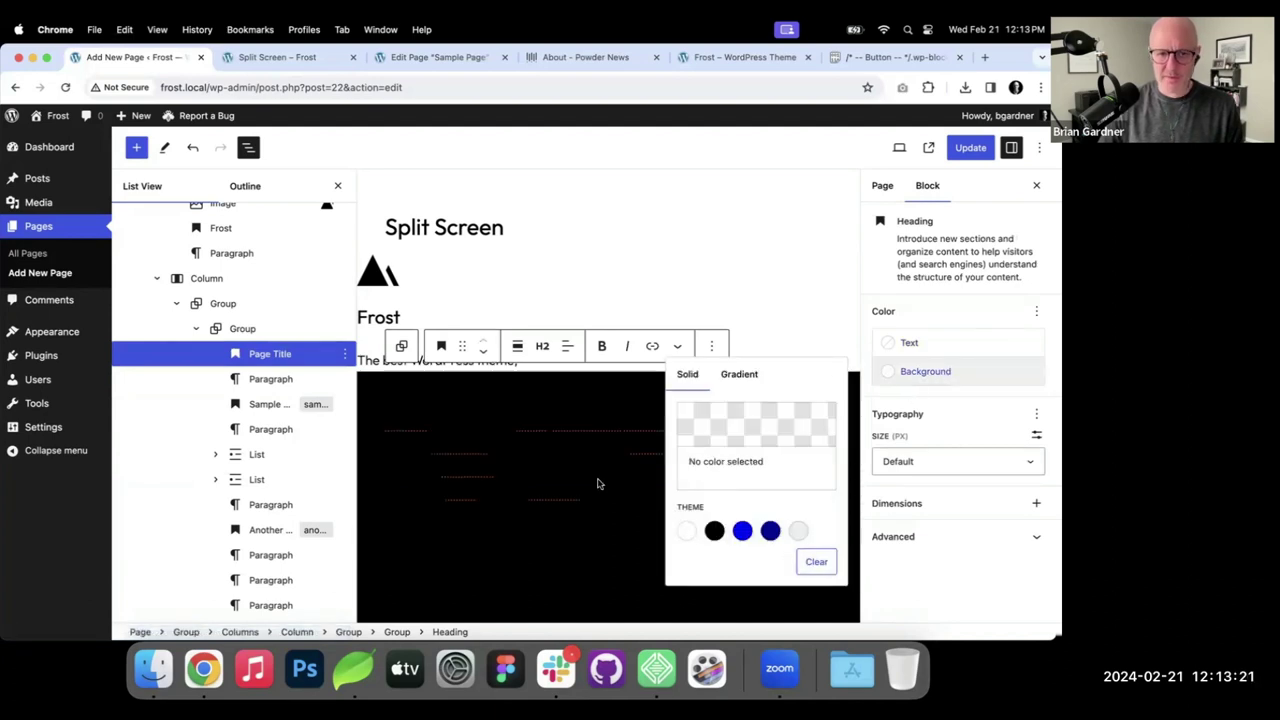
Set the inner Group's background to the white Base color and update the page.
left_click(243, 329)
left_click(1007, 318)
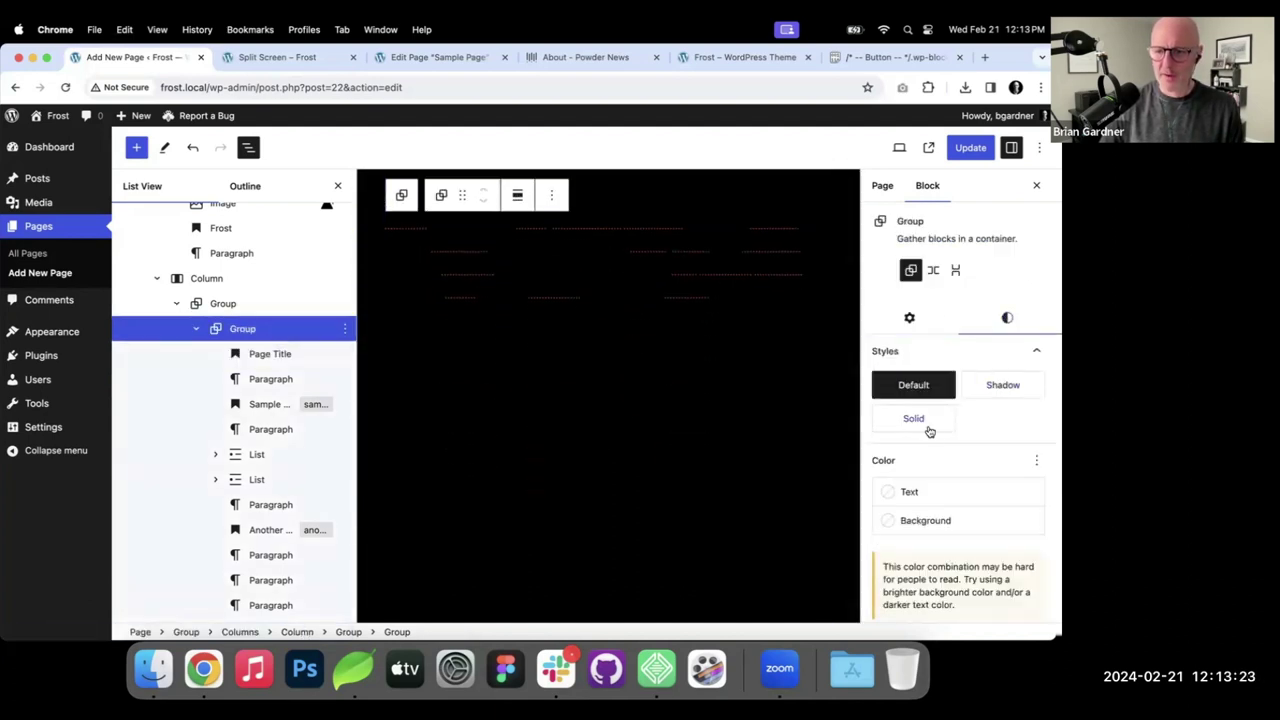
left_click(922, 520)
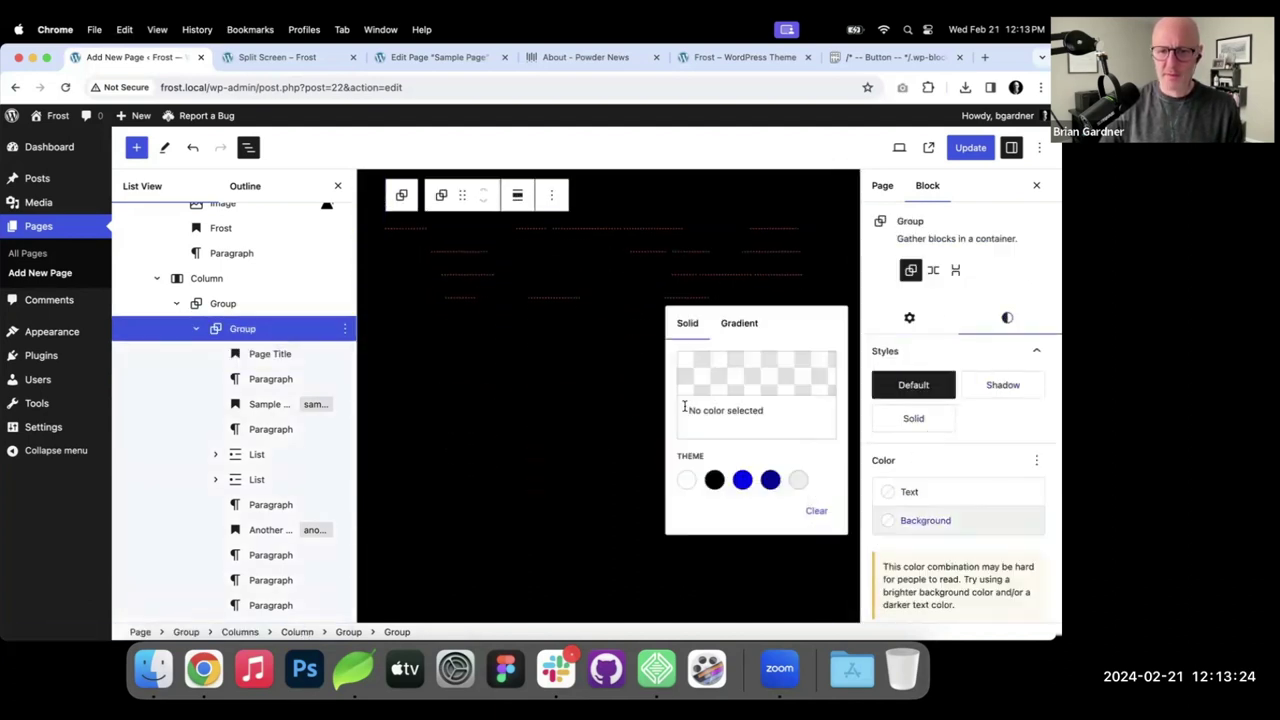
left_click(687, 481)
left_click(970, 148)
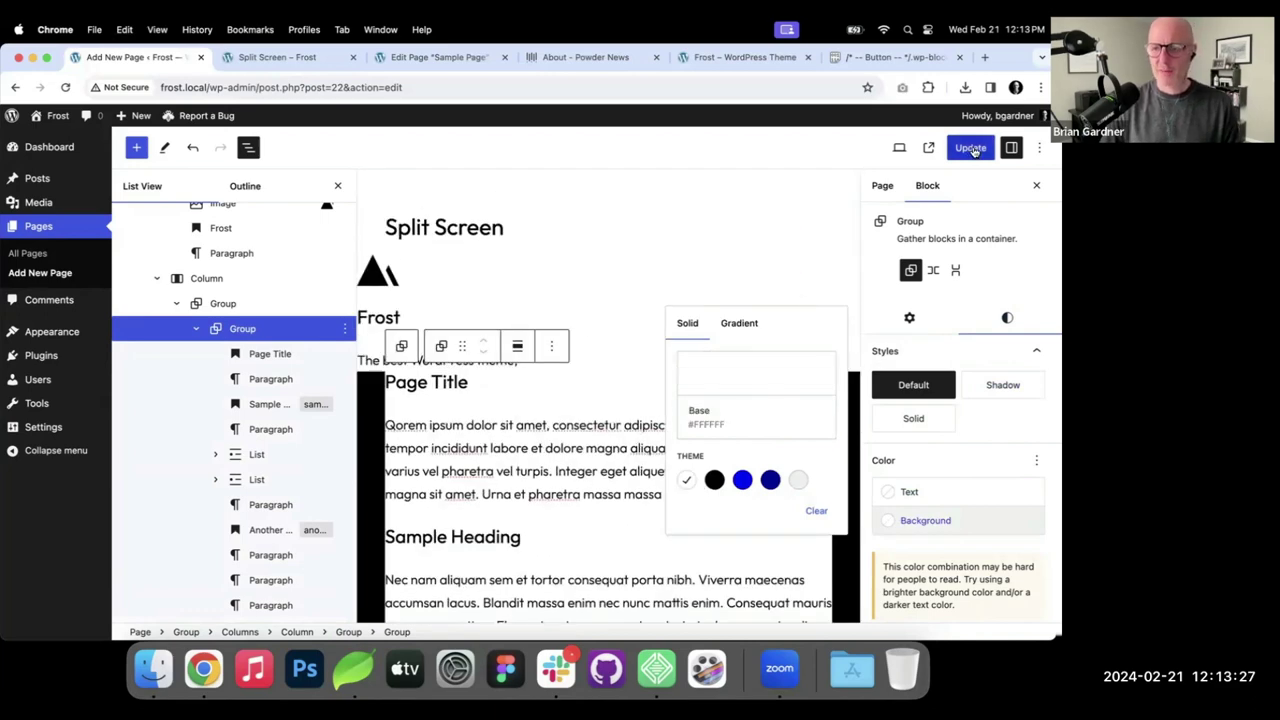
Compare the published Split Screen page with the Powder News About page, closing the Sample Page editing tab.
left_click(290, 57)
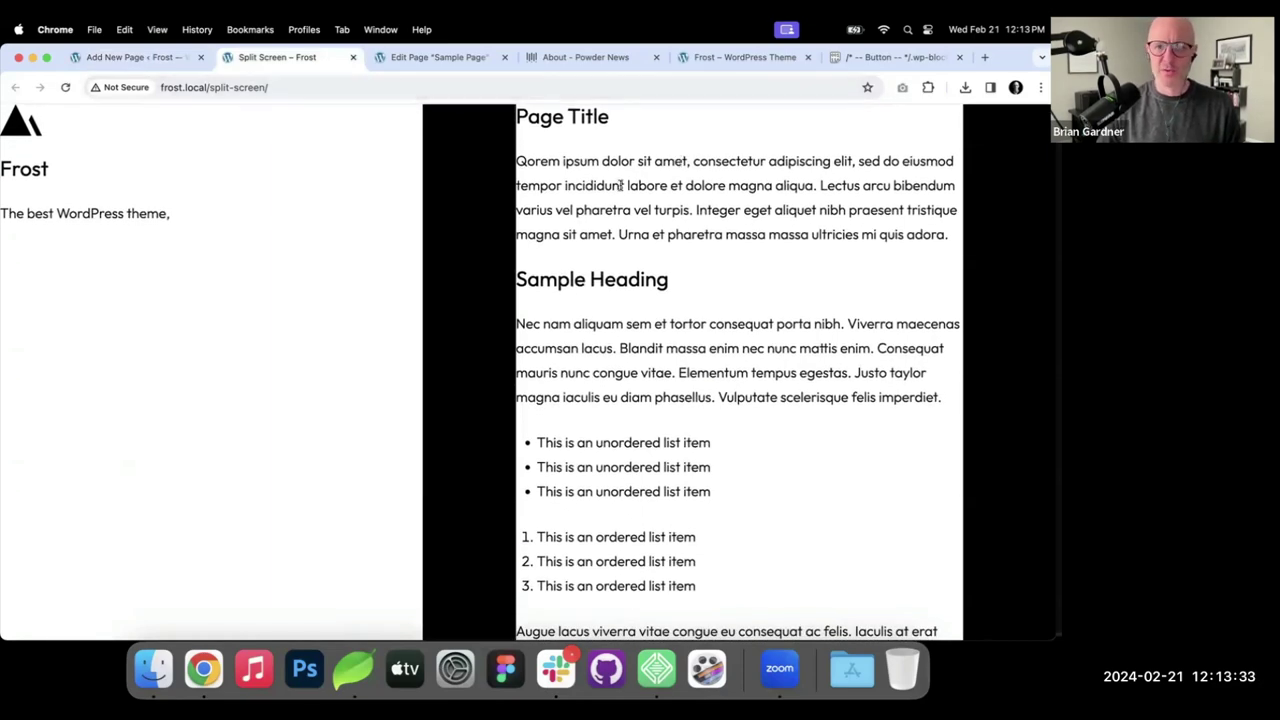
left_click(581, 65)
left_click(504, 57)
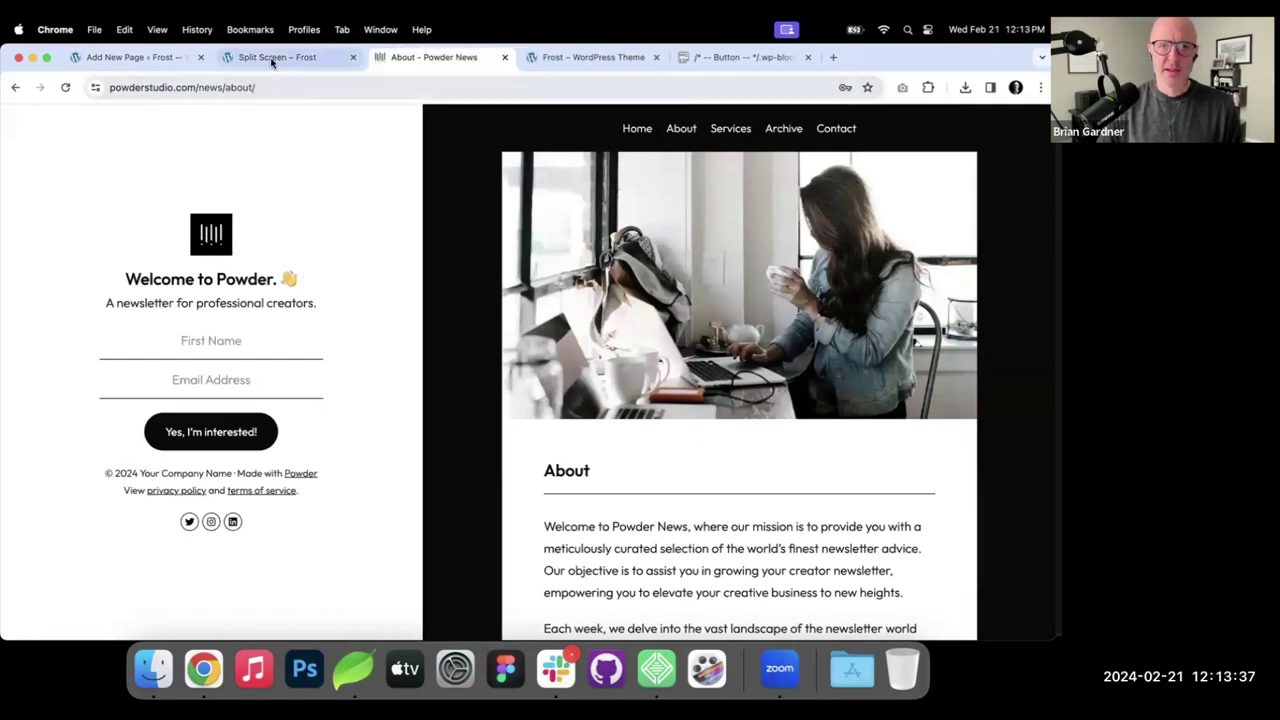
left_click(294, 56)
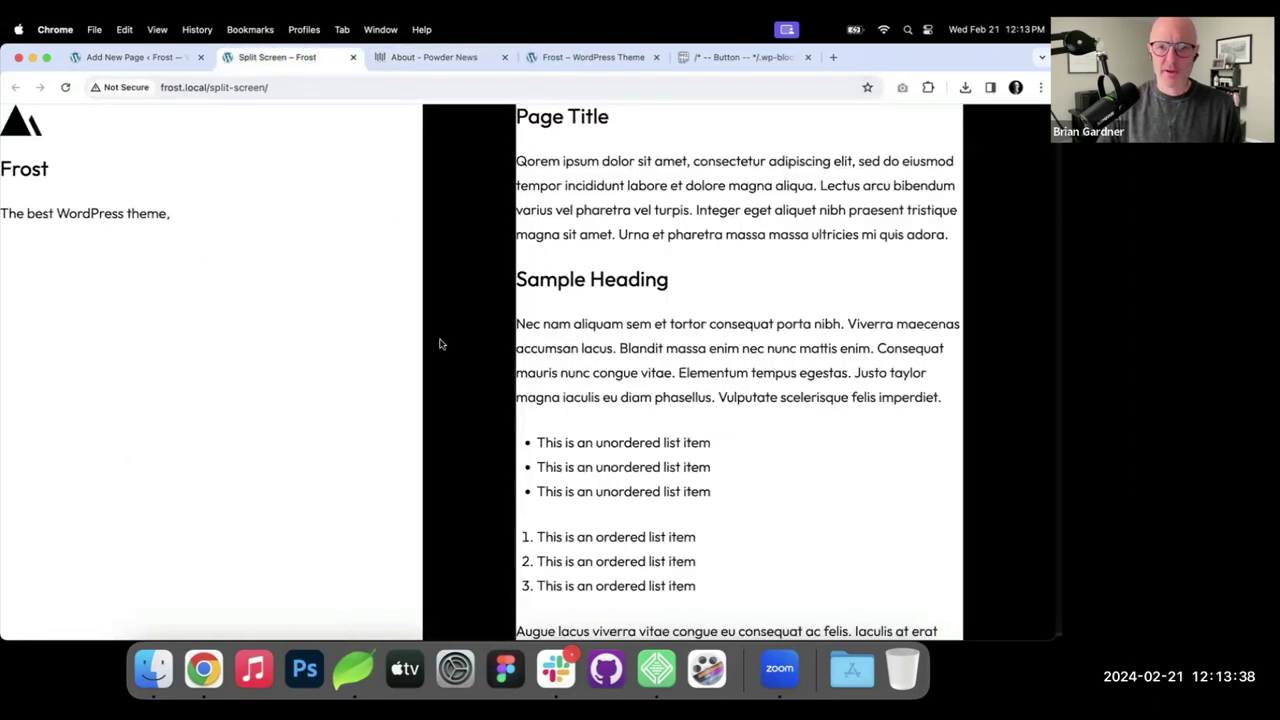
Back in the Split Screen page editor, insert an Image block above the Page Title heading inside the inner Group.
left_click(188, 57)
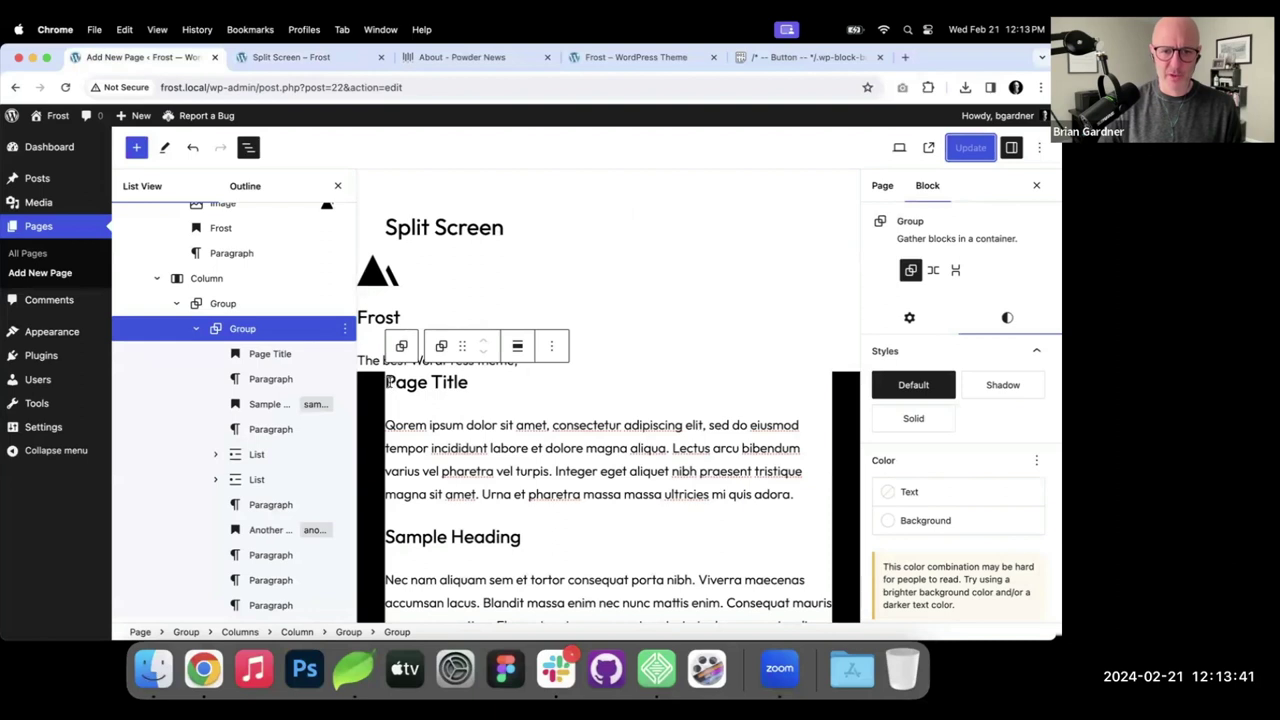
left_click(270, 353)
key("Return")
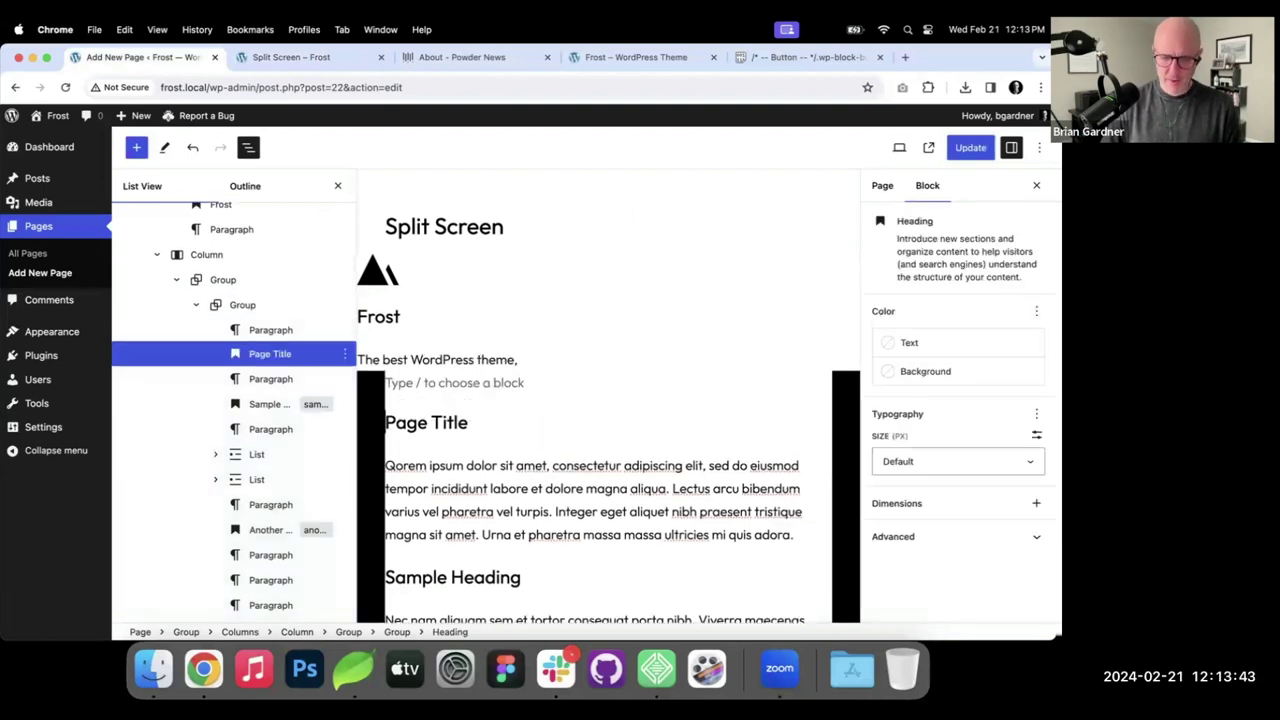
key("Up")
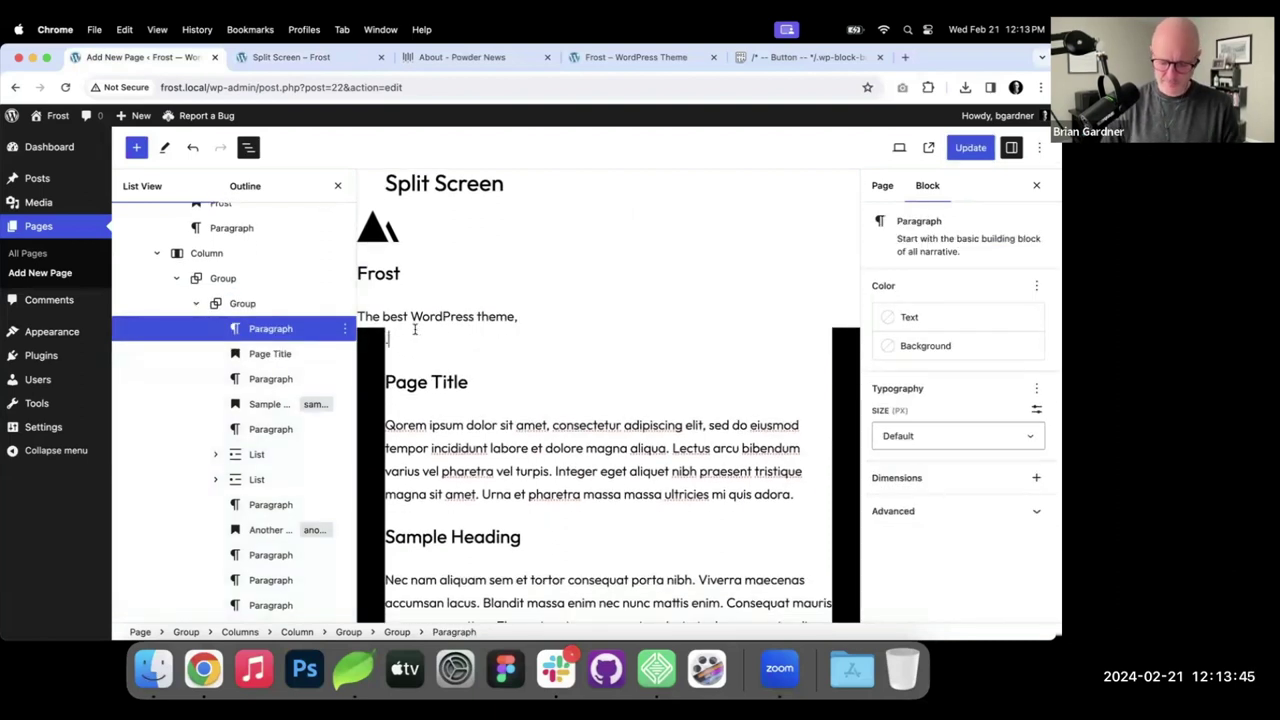
type("/u")
left_click(462, 382)
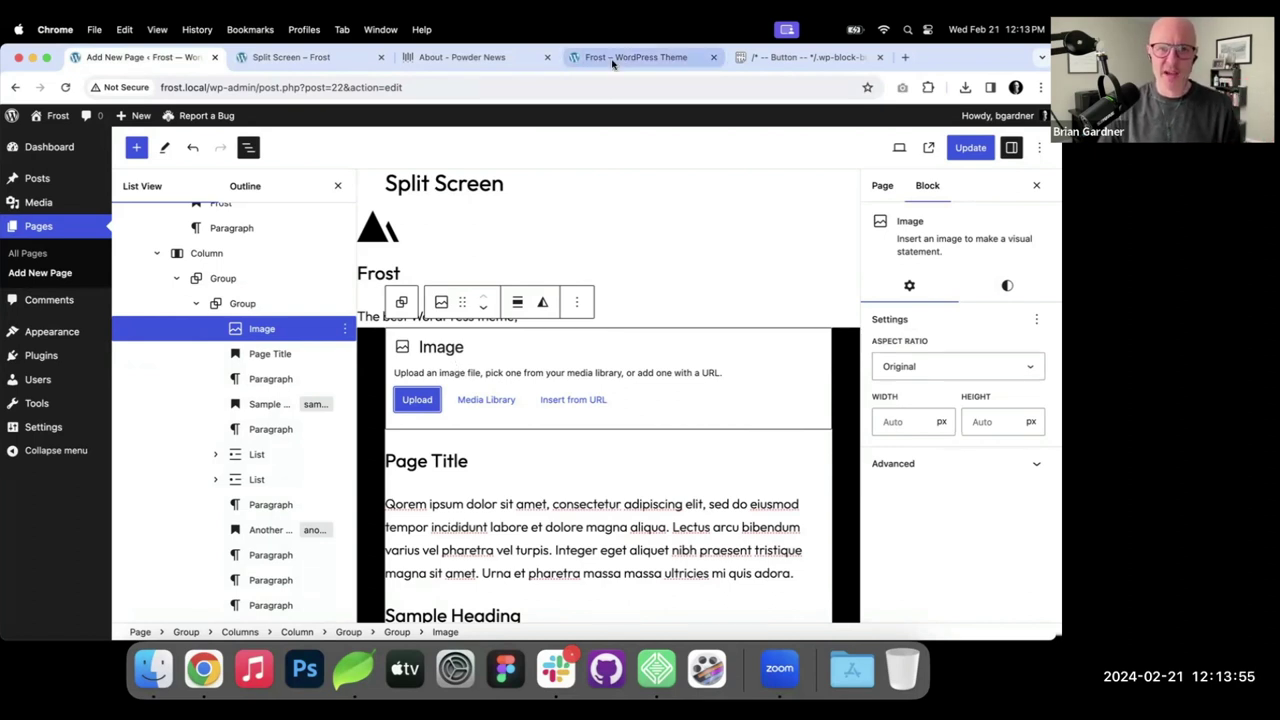
Fill the new Image block with workstation.jpg from the media library.
left_click(486, 400)
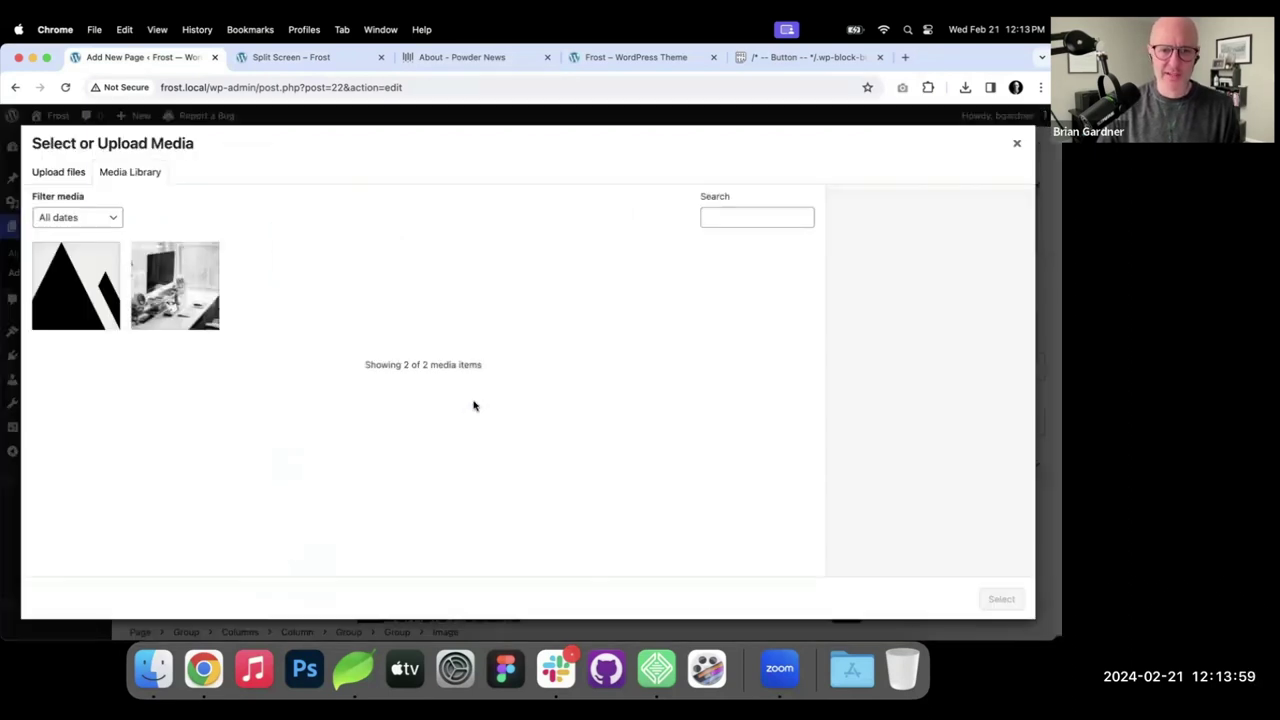
left_click(188, 297)
left_click(1001, 599)
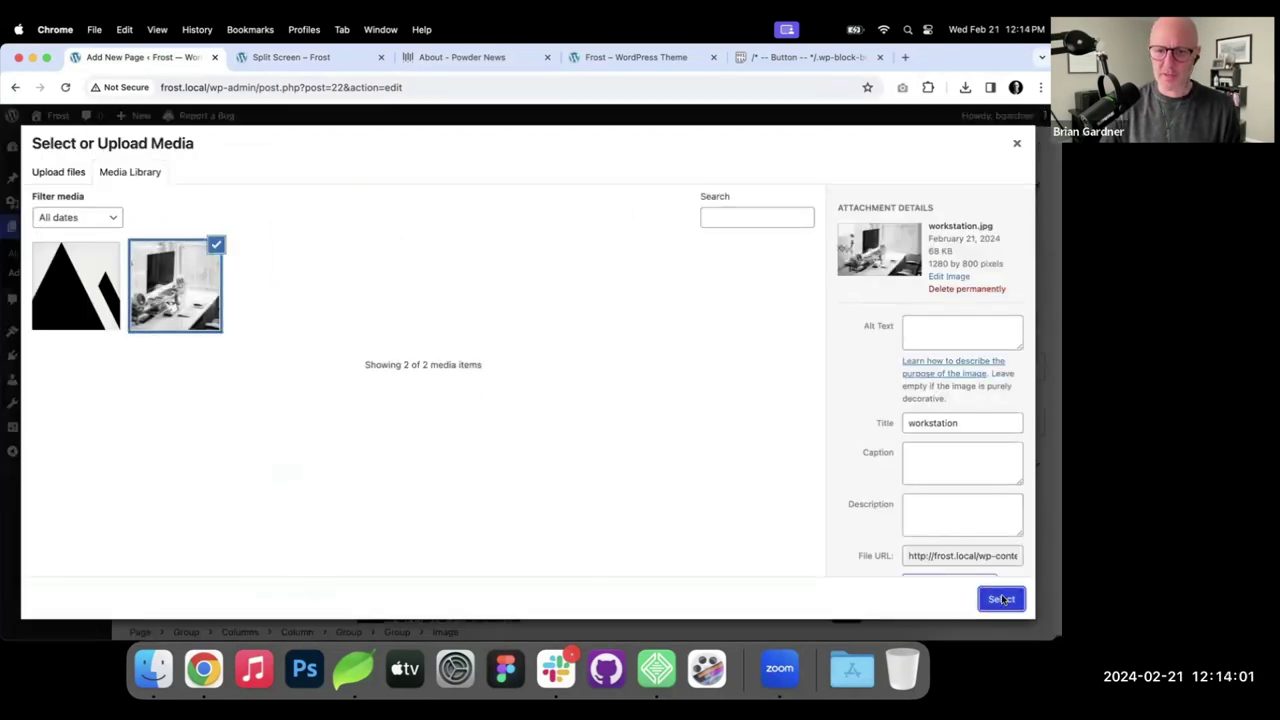
Group the Page Title heading and all the text blocks below it, leaving the image outside.
scroll(537, 347, "down", 5)
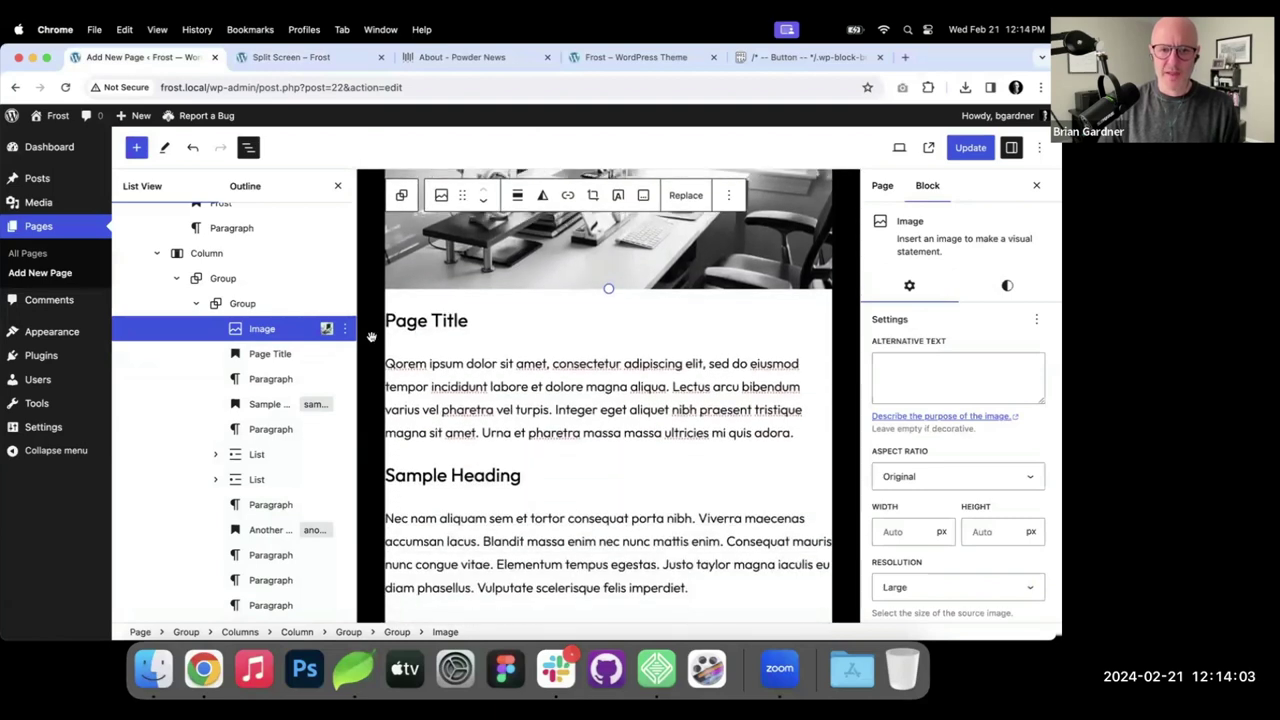
left_click(274, 354)
scroll(260, 505, "down", 2)
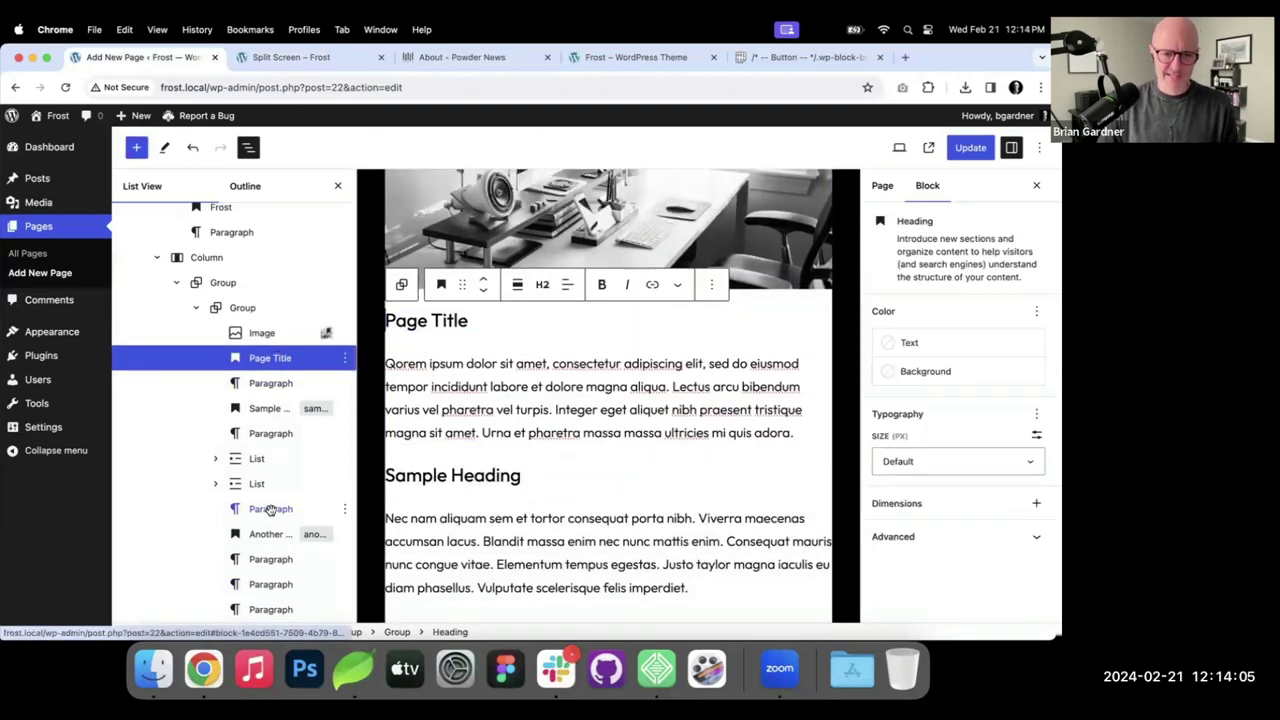
left_click(263, 606, "shift")
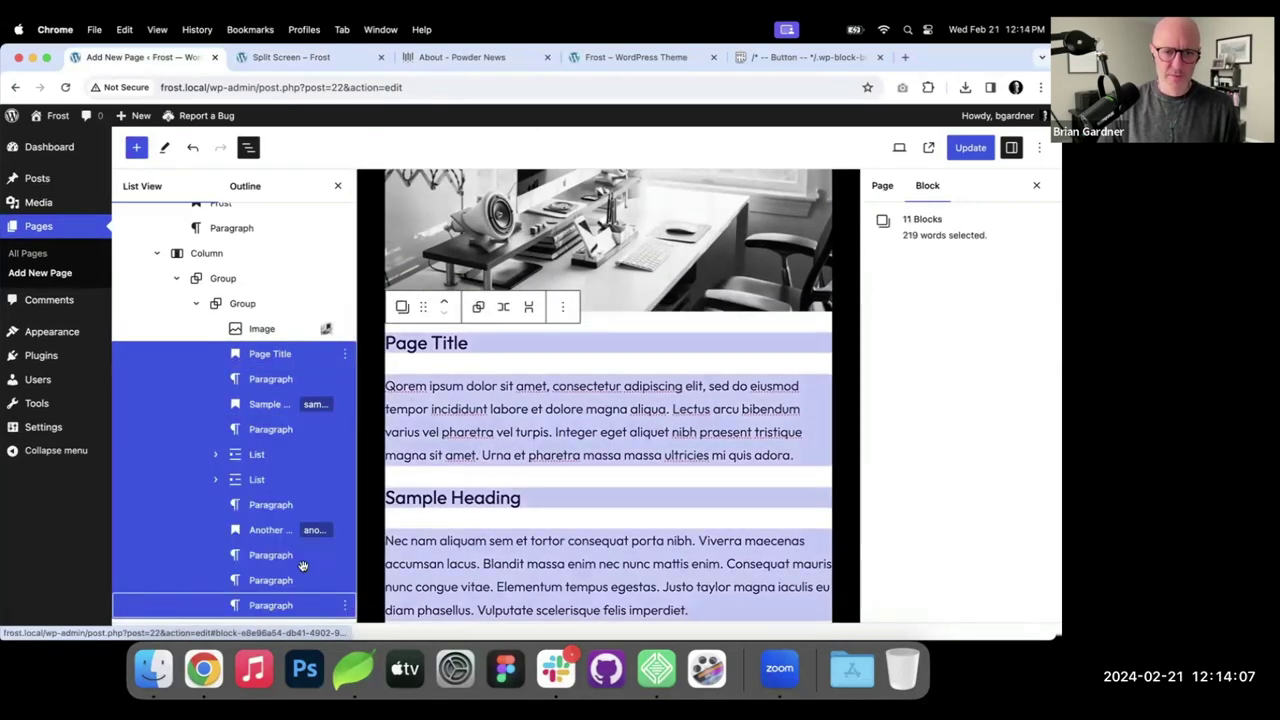
left_click(567, 306)
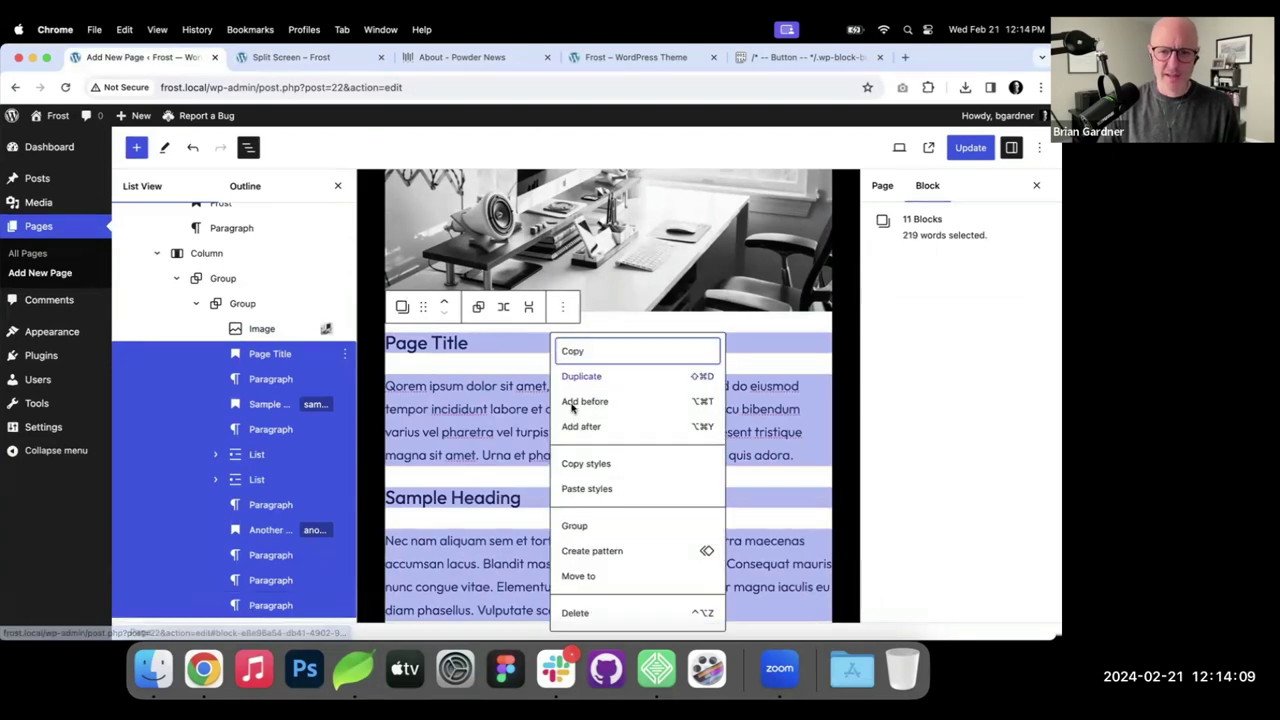
left_click(575, 527)
Set the new text Group's vertical padding to the third preset and horizontal padding to Large, and update the page.
scroll(850, 402, "down", 3)
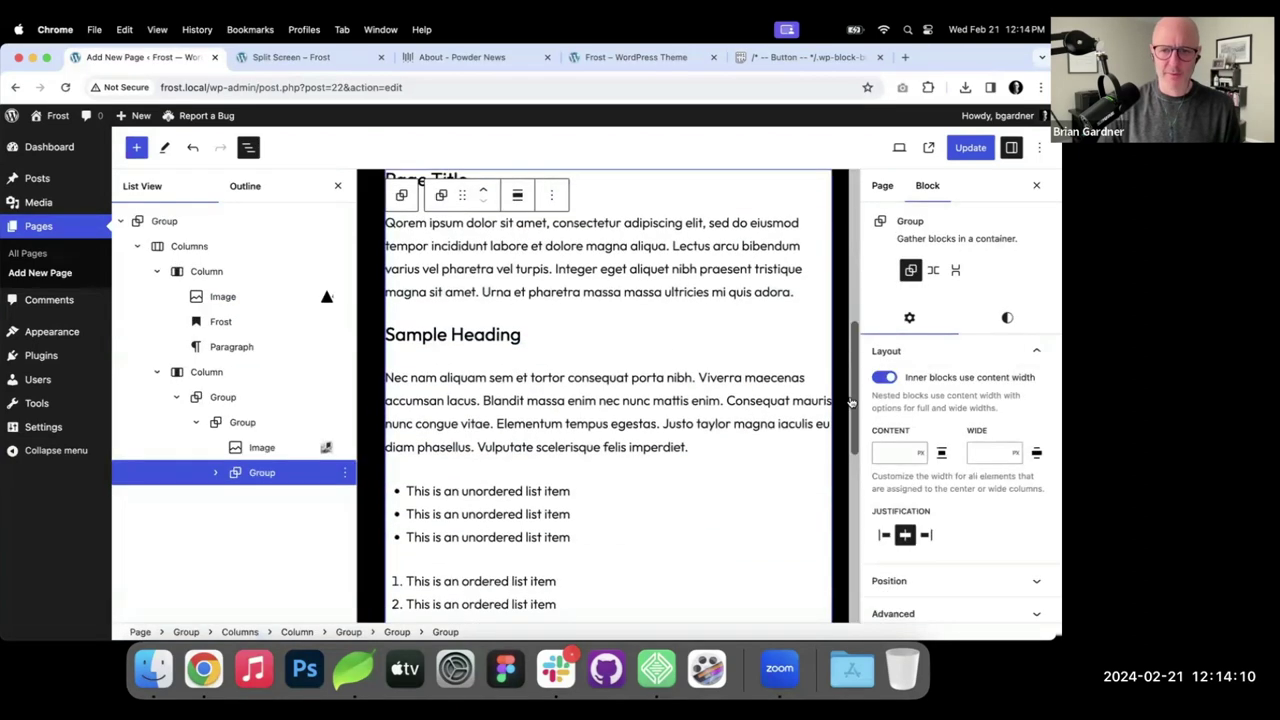
left_click(1007, 317)
scroll(933, 380, "down", 5)
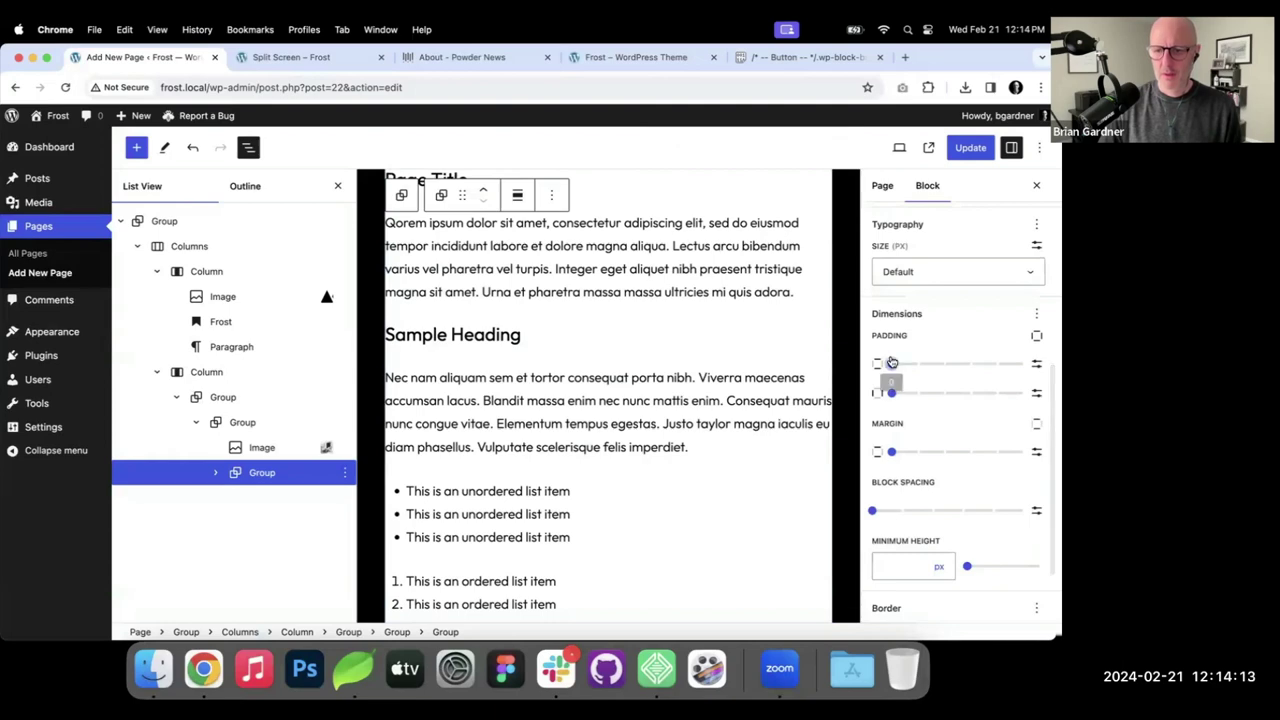
left_click_drag(891, 363, 968, 365)
left_click_drag(898, 398, 993, 397)
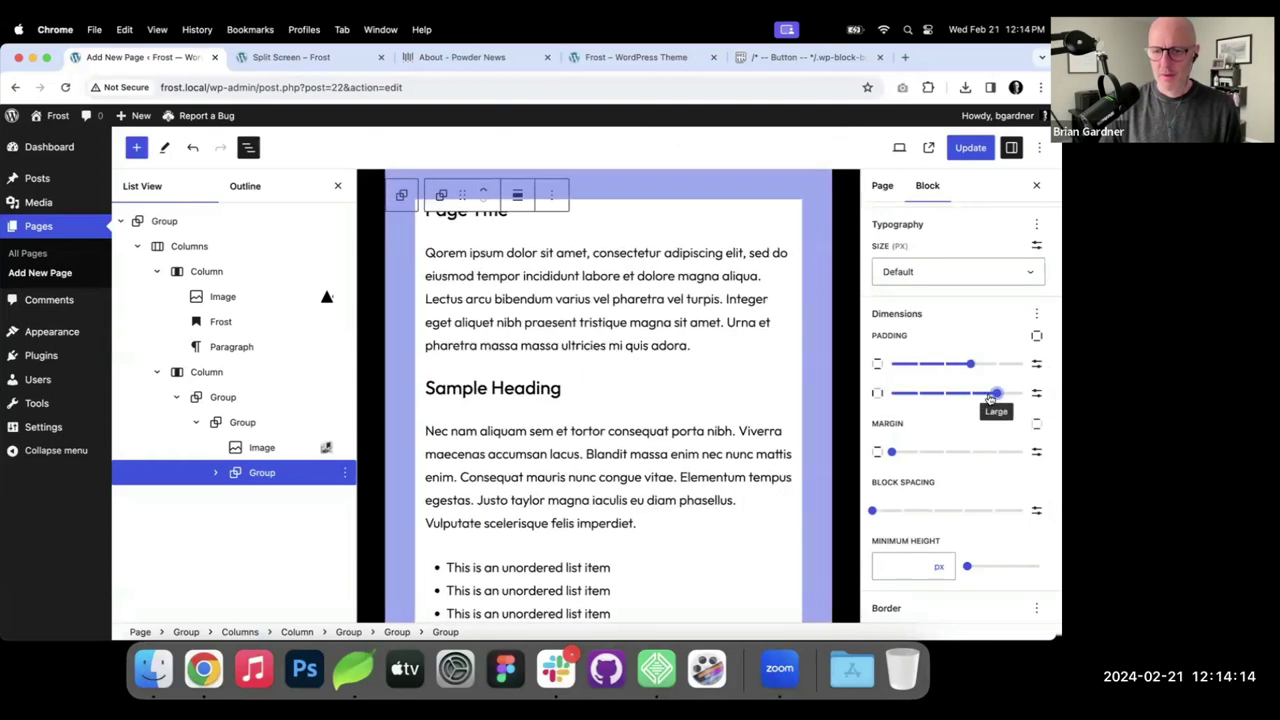
left_click(962, 146)
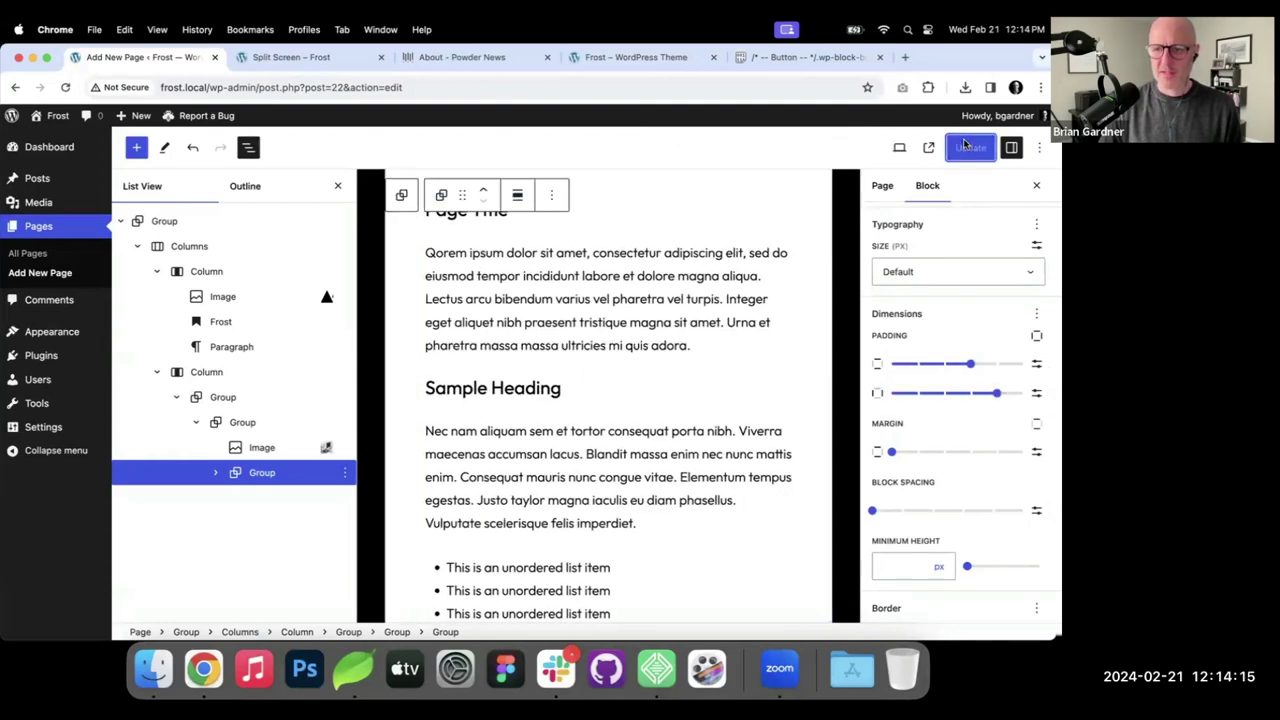
Review the published Split Screen page from top to bottom and compare it with the Powder News About page.
left_click(351, 62)
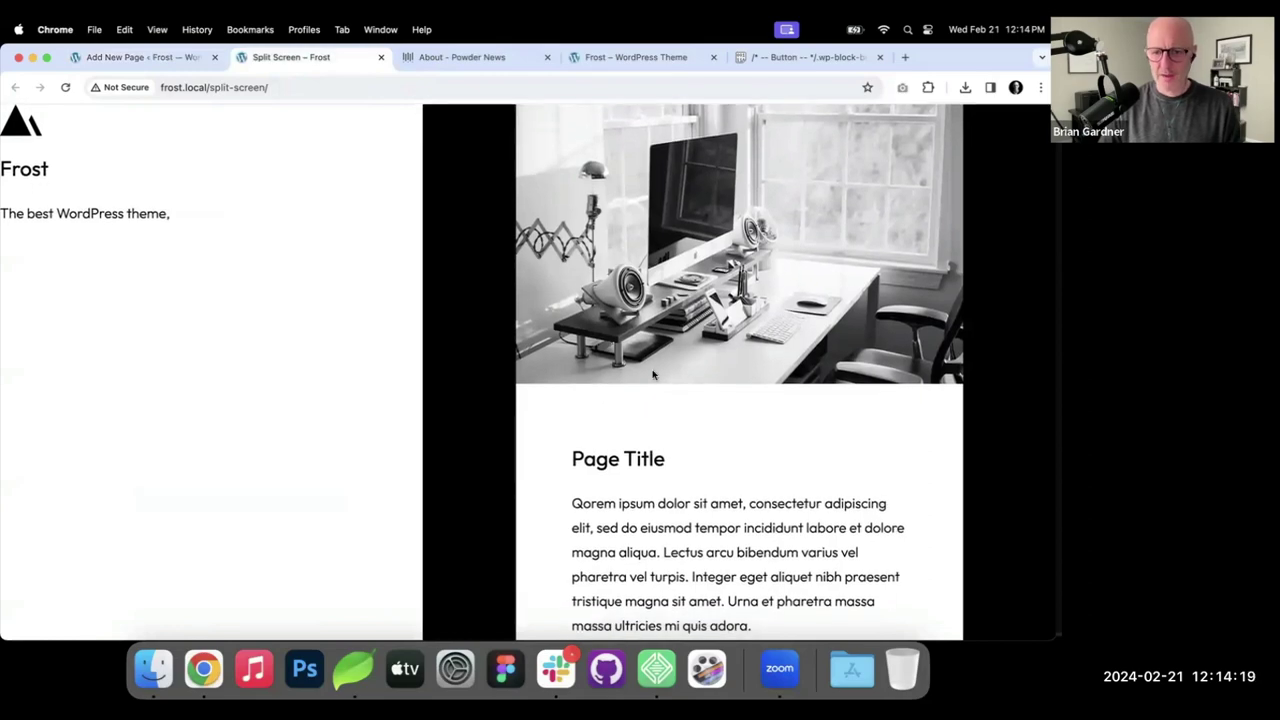
scroll(718, 490, "down", 7)
scroll(697, 494, "up", 6)
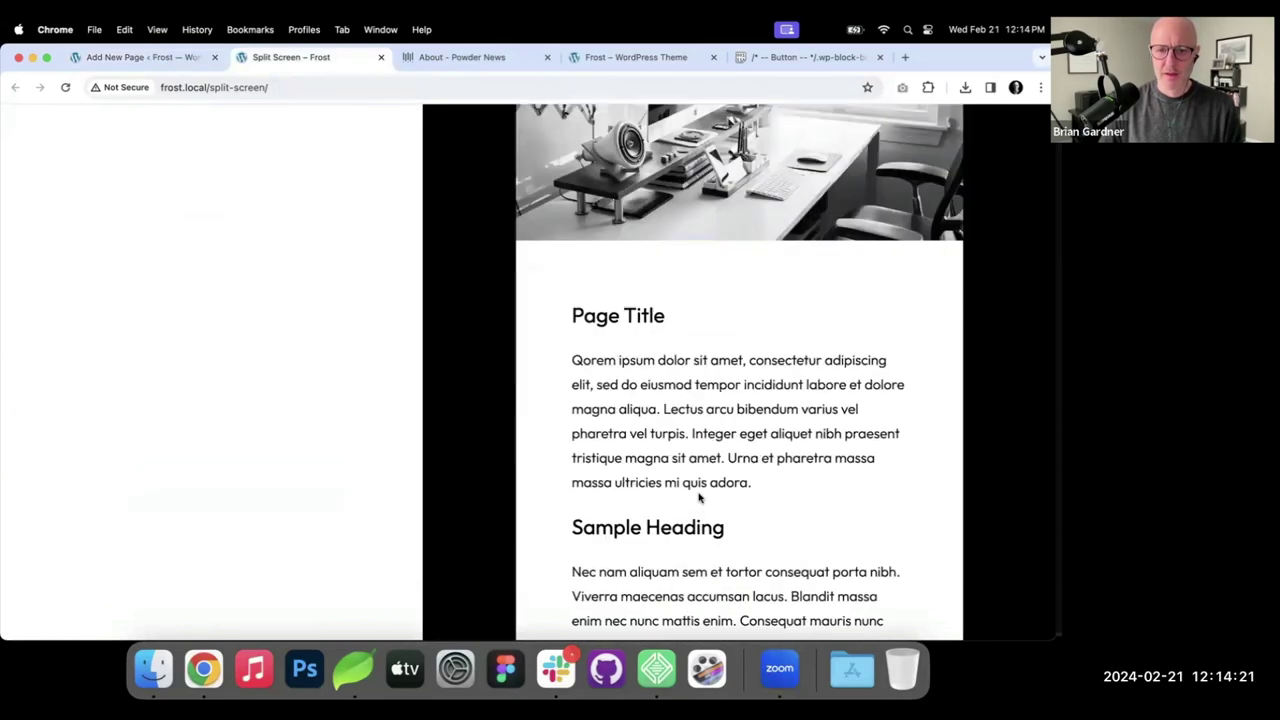
scroll(697, 495, "down", 6)
scroll(697, 495, "up", 8)
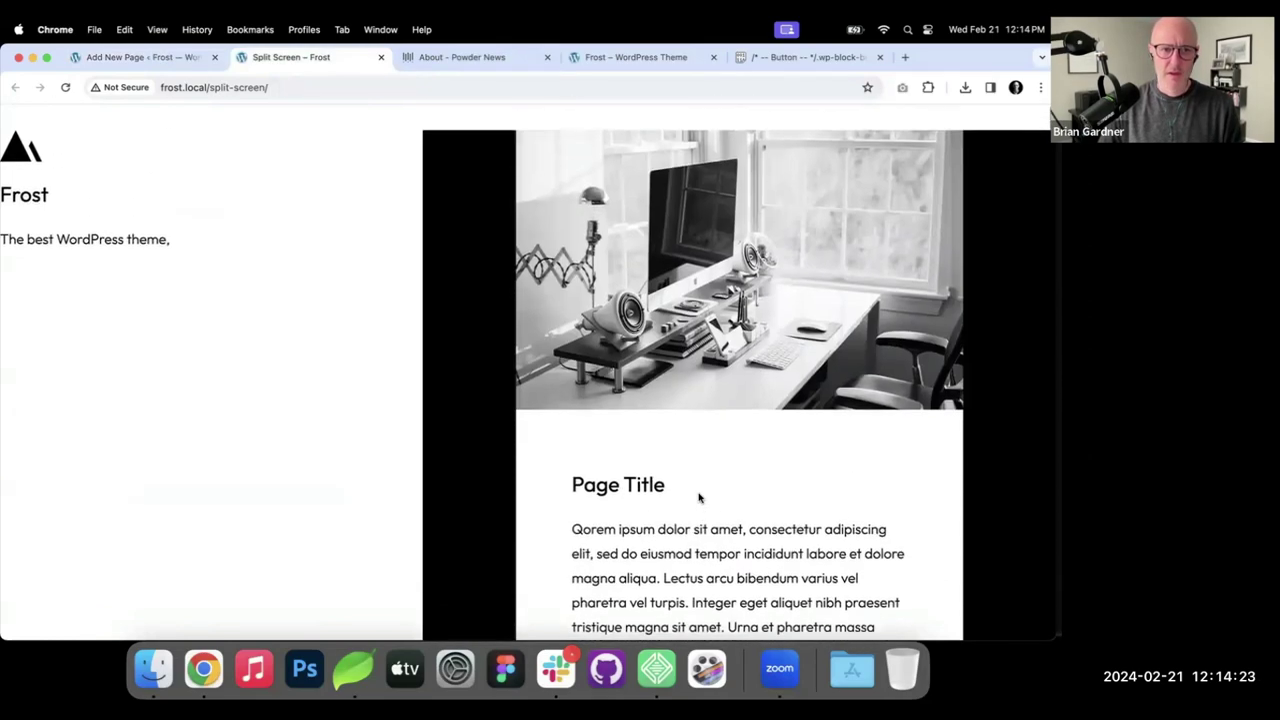
left_click(455, 58)
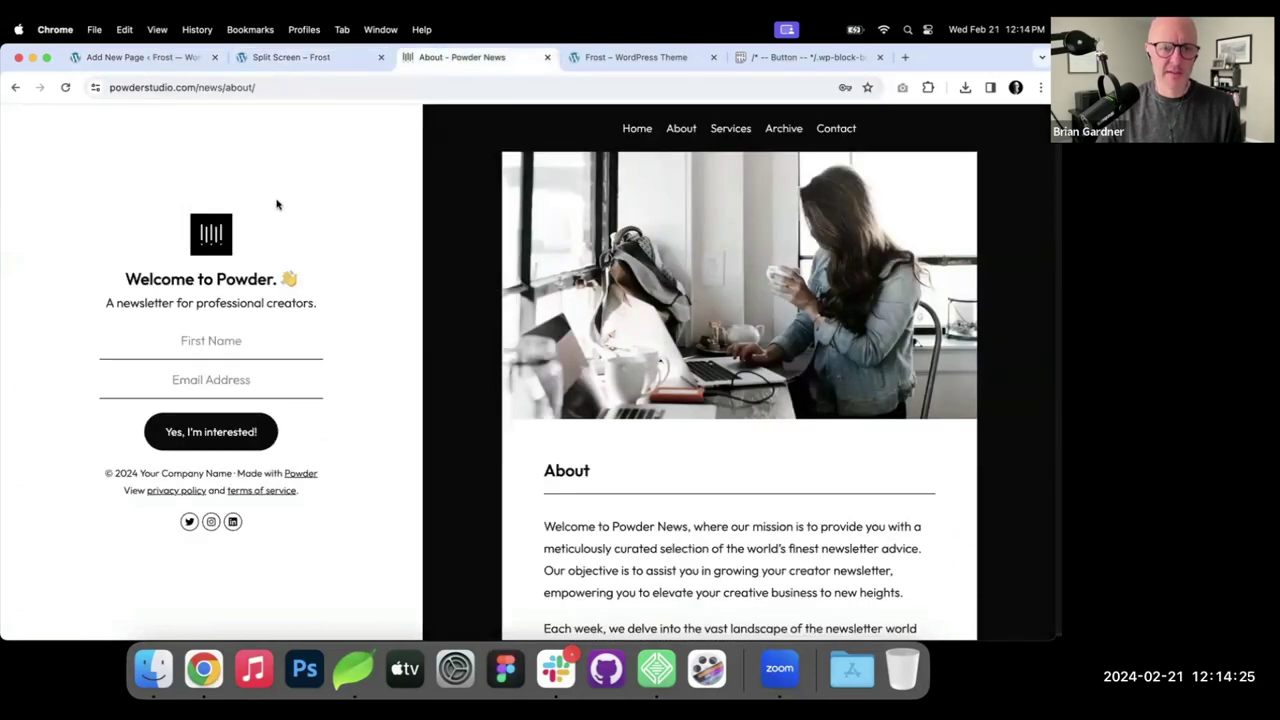
In the page editor, wrap the first column's logo image, Frost heading and tagline paragraph in a Group.
left_click(150, 57)
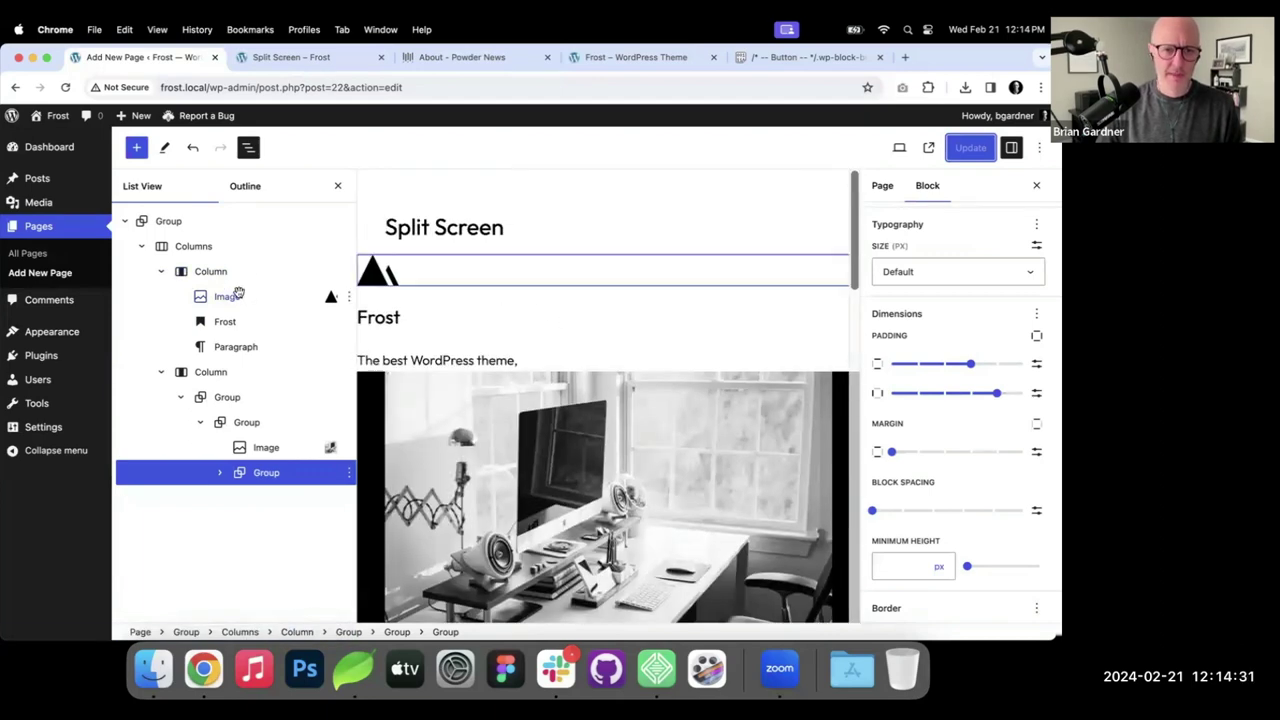
left_click(235, 294)
left_click(248, 346, "shift")
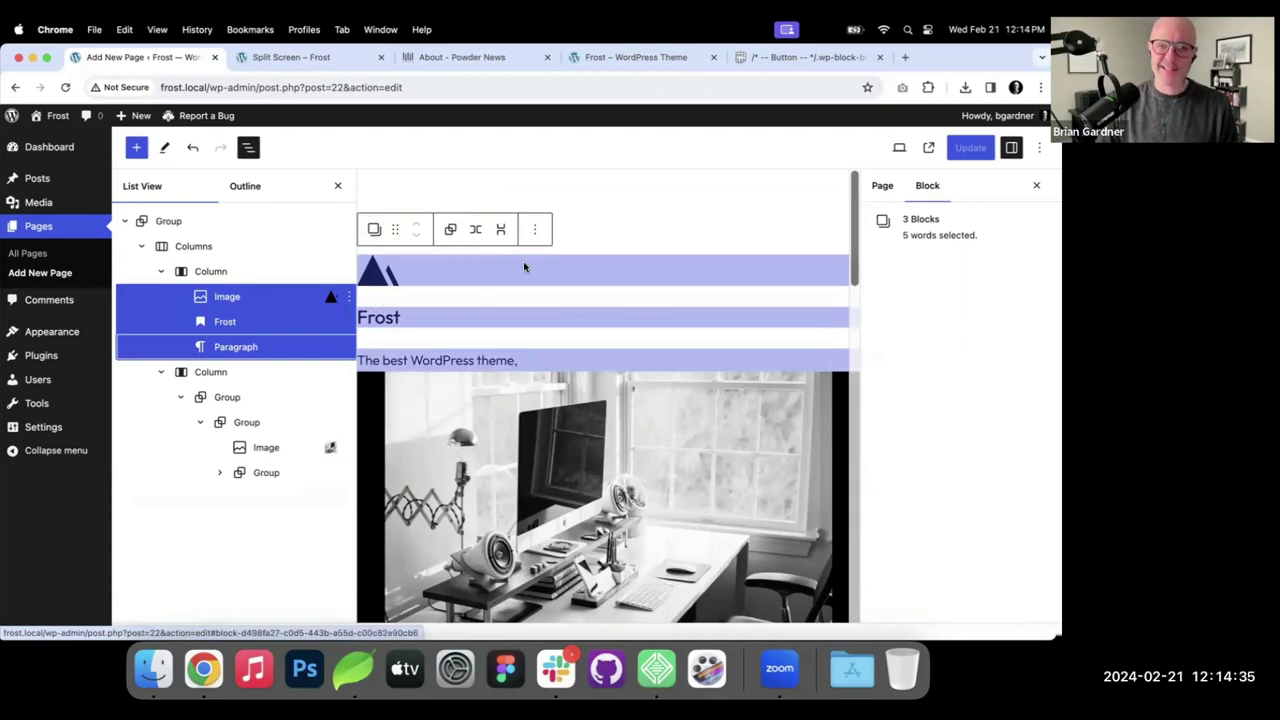
left_click(537, 232)
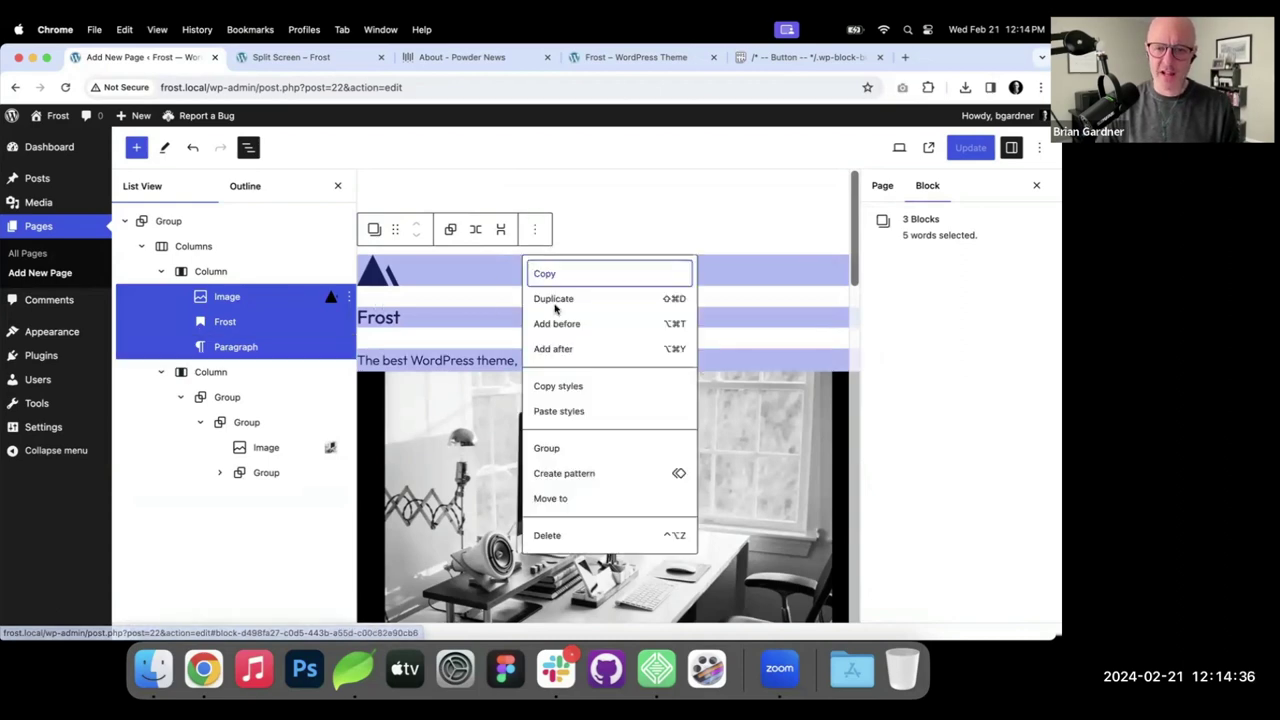
left_click(555, 452)
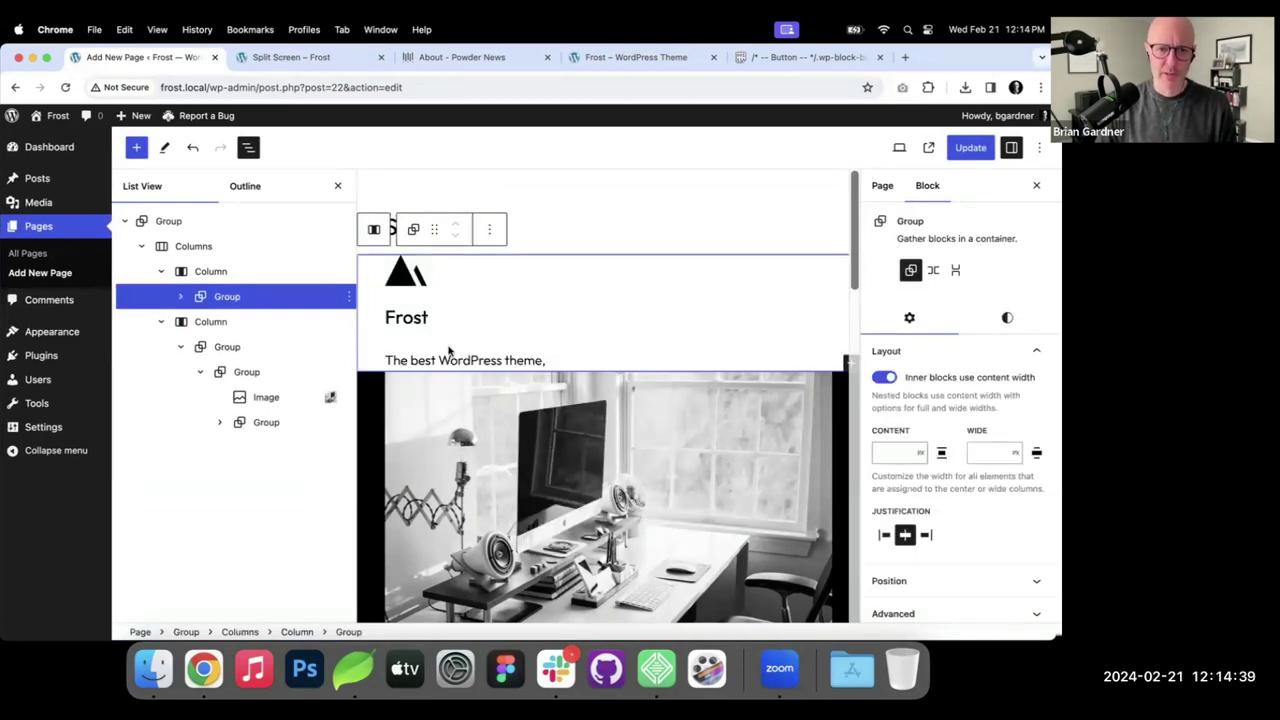
left_click(484, 234)
left_click(512, 450)
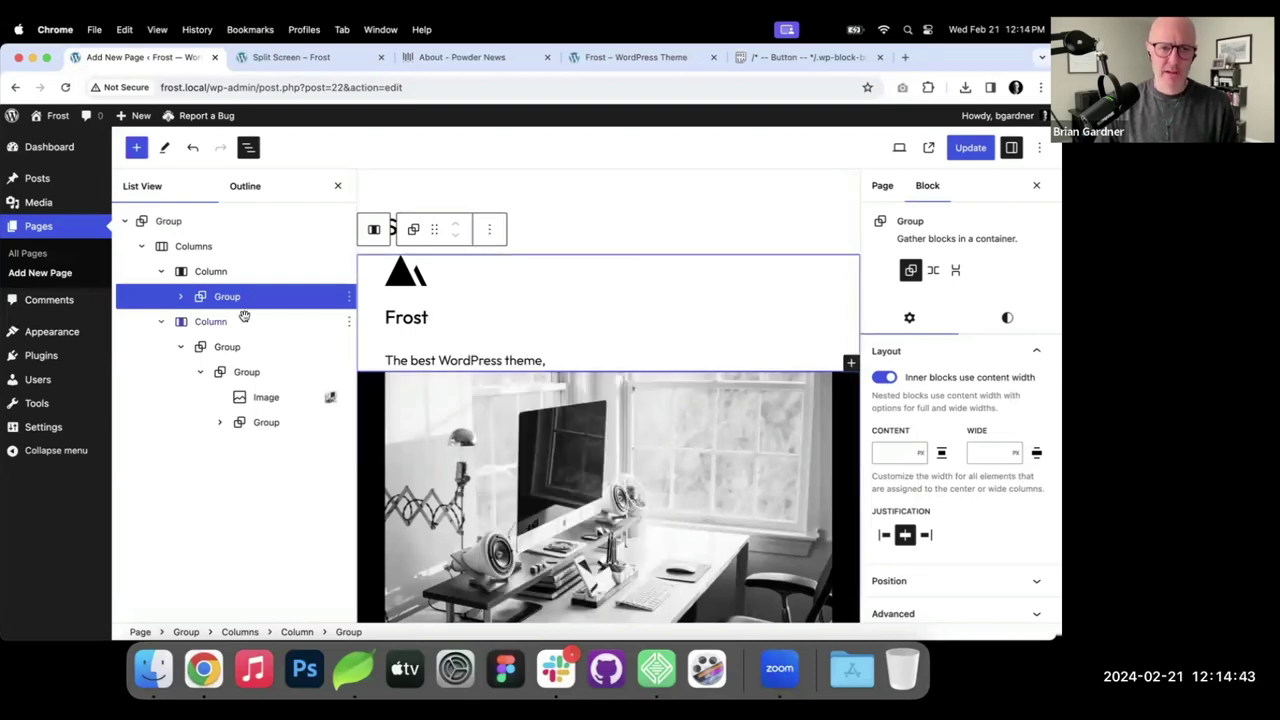
Change the Group around the first column's branding into a Row and set its minimum height to 100 vh.
left_click(932, 271)
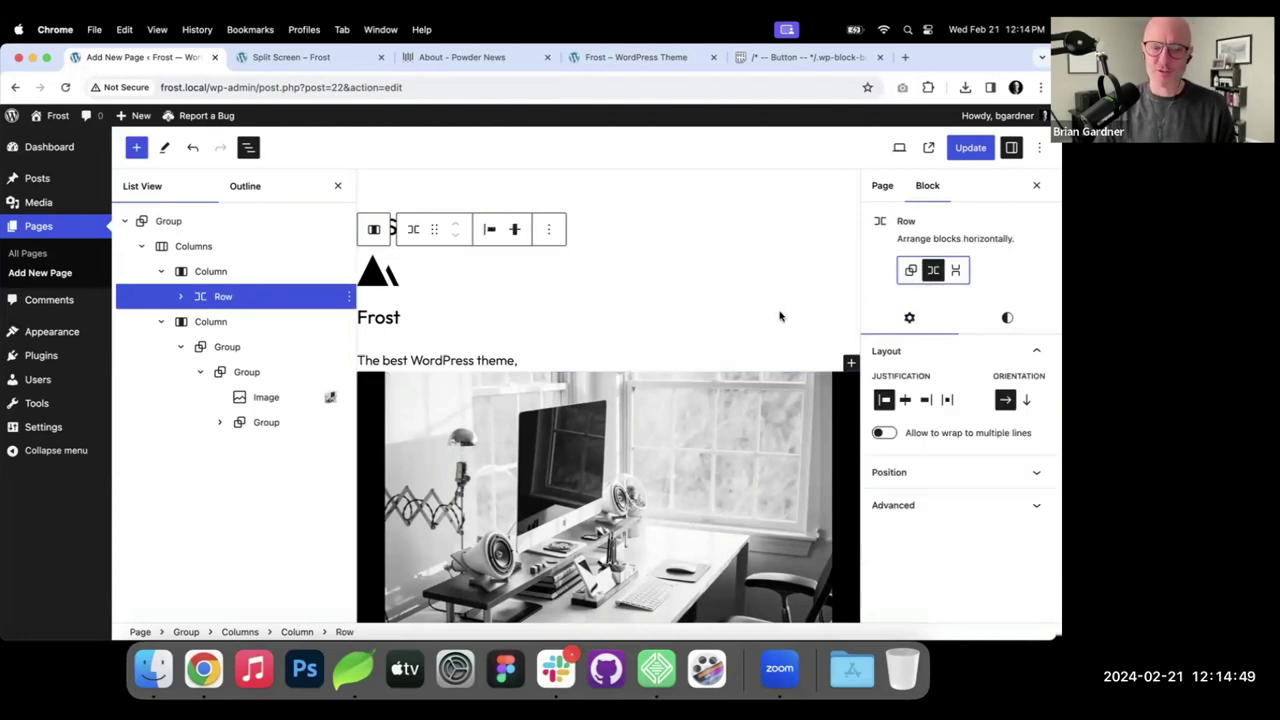
left_click(181, 296)
left_click(256, 324)
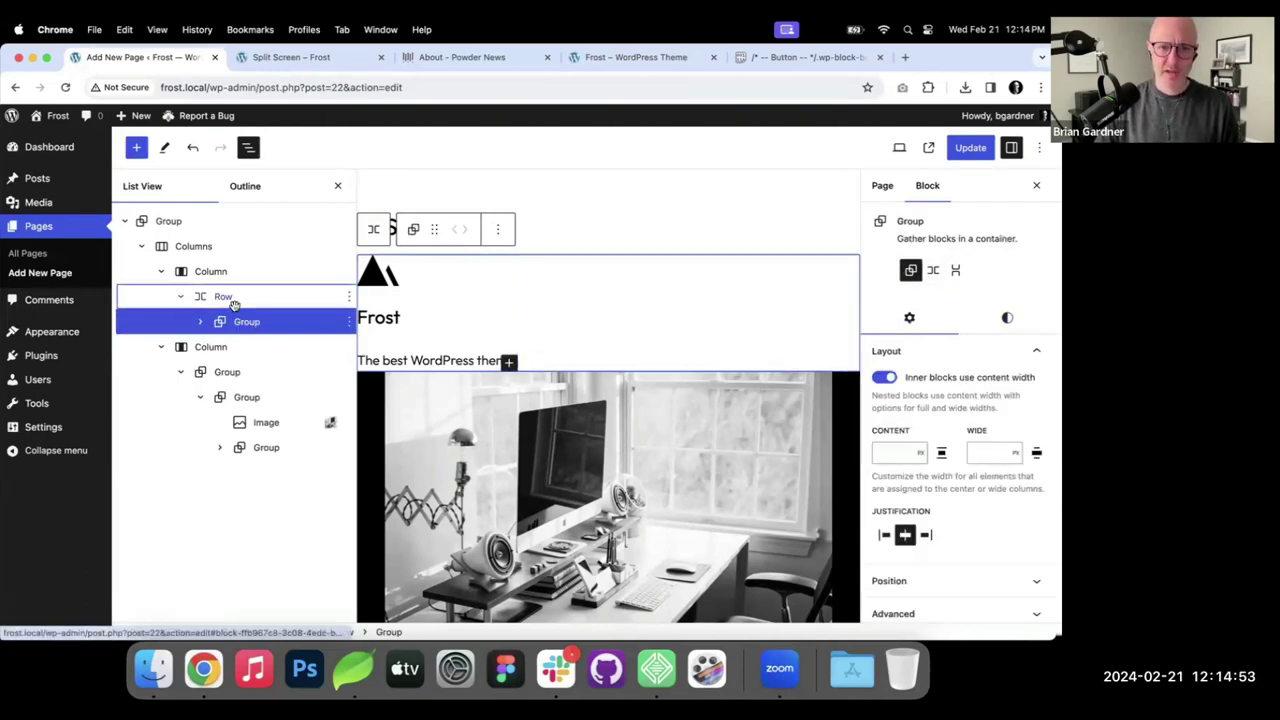
left_click(232, 300)
scroll(955, 438, "down", 10)
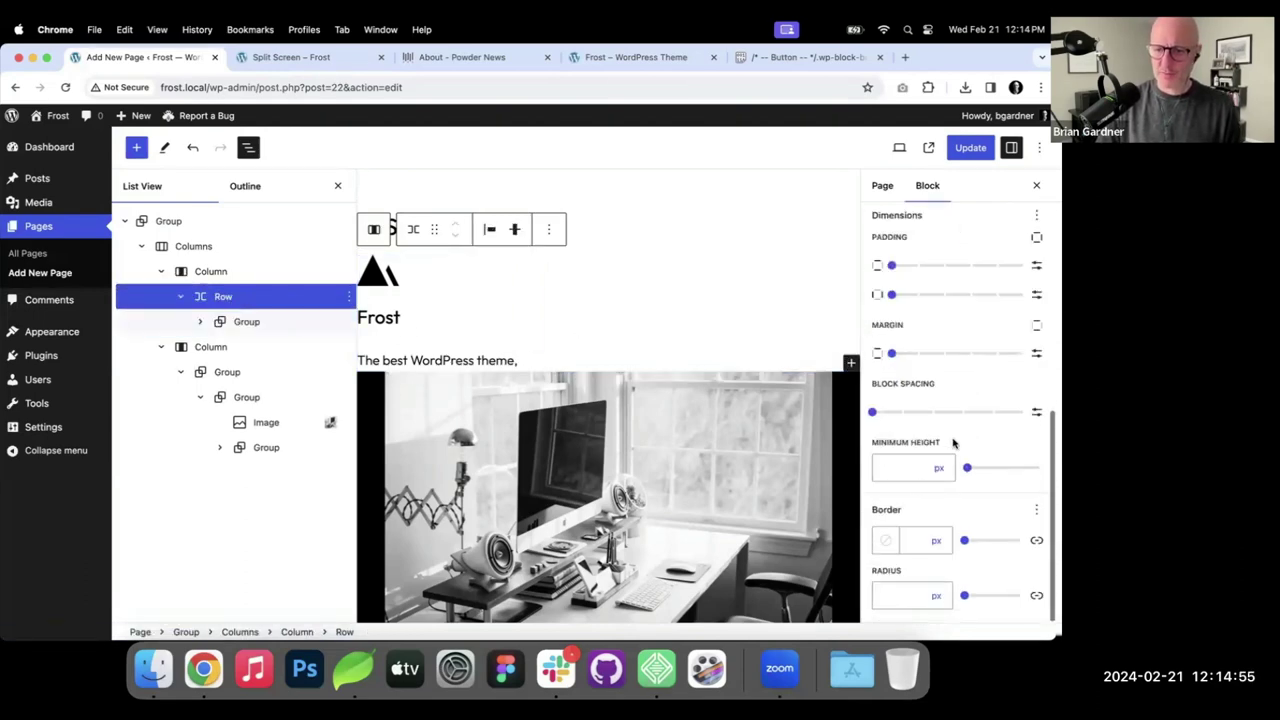
left_click(894, 467)
type("100")
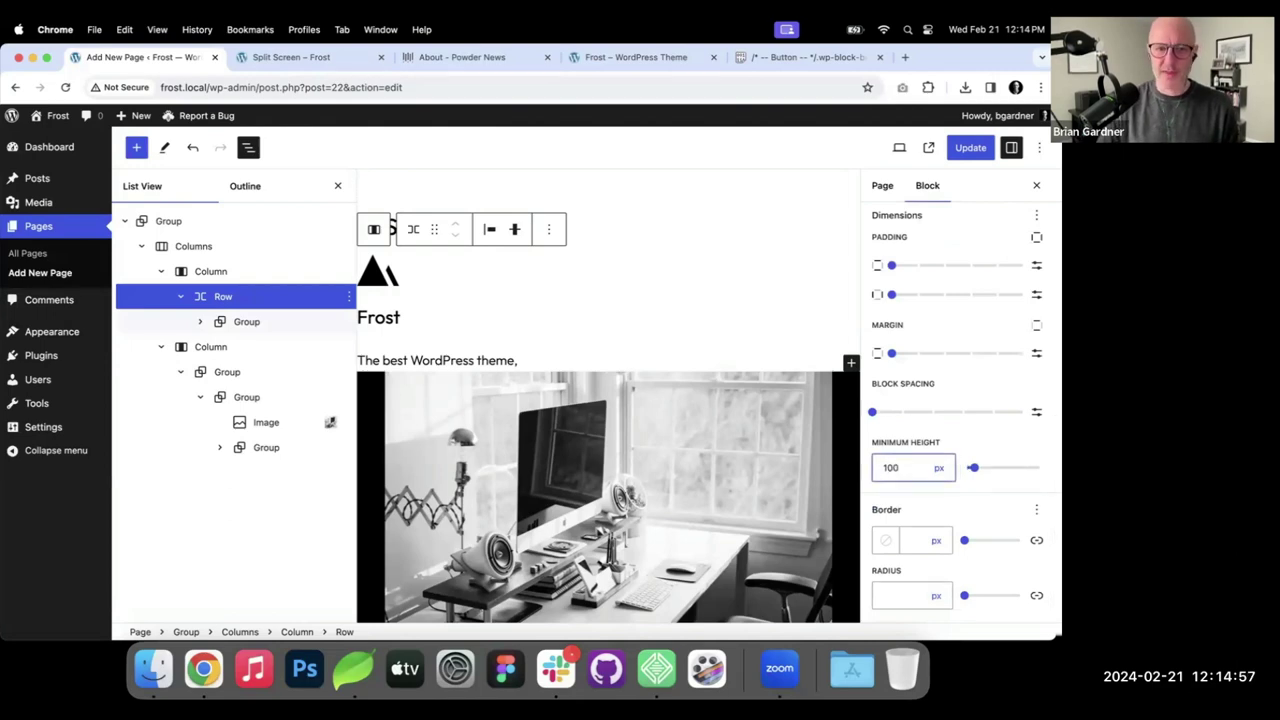
left_click(939, 470)
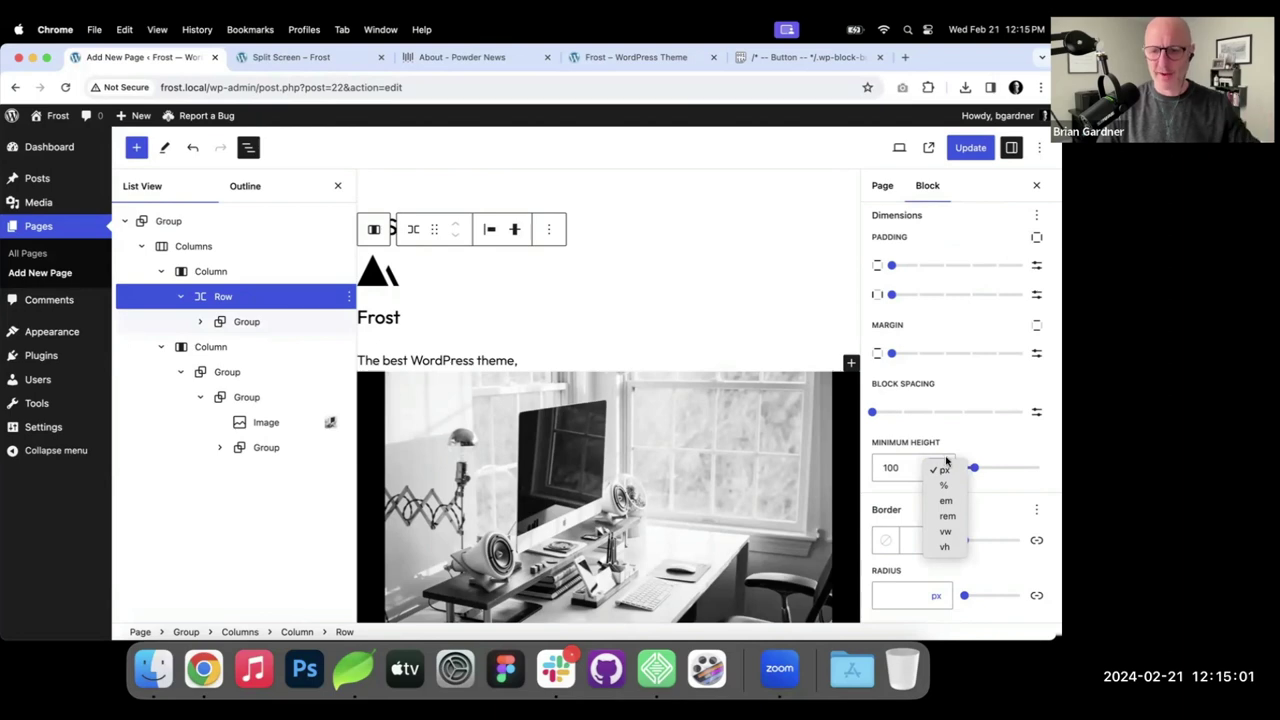
left_click(946, 547)
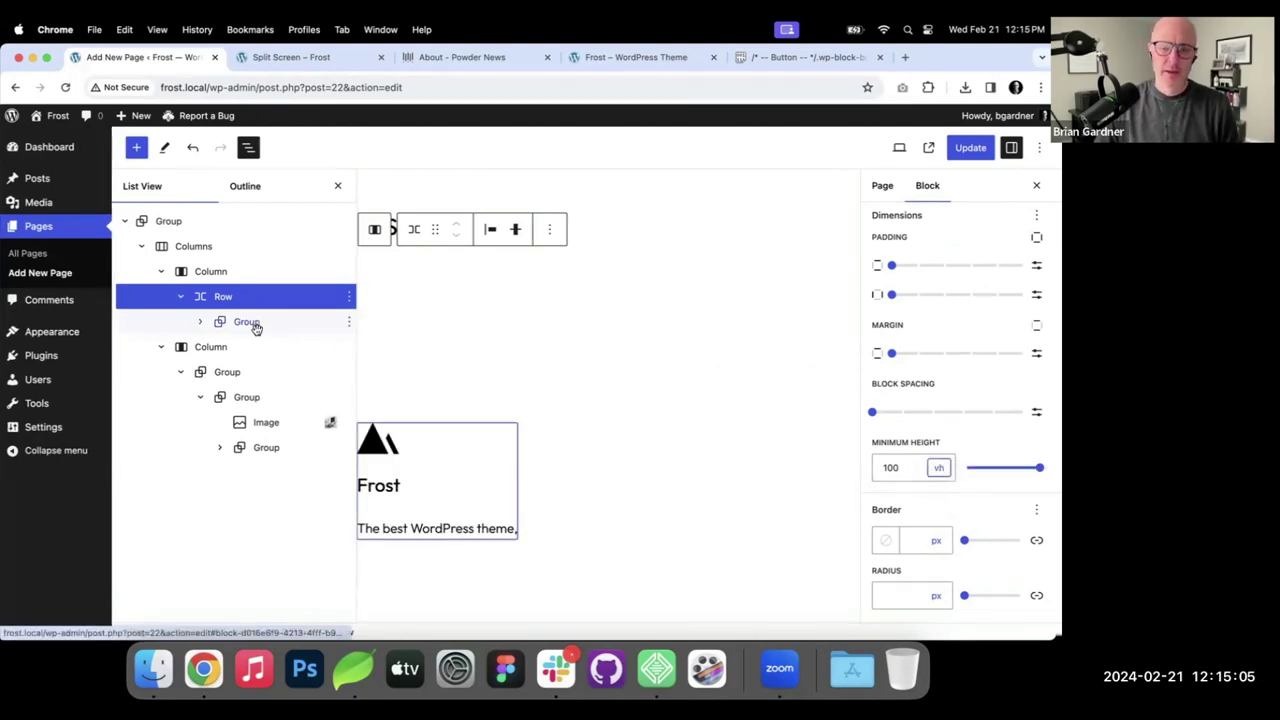
Set the first column's Row position to Sticky and update the page.
left_click(889, 195)
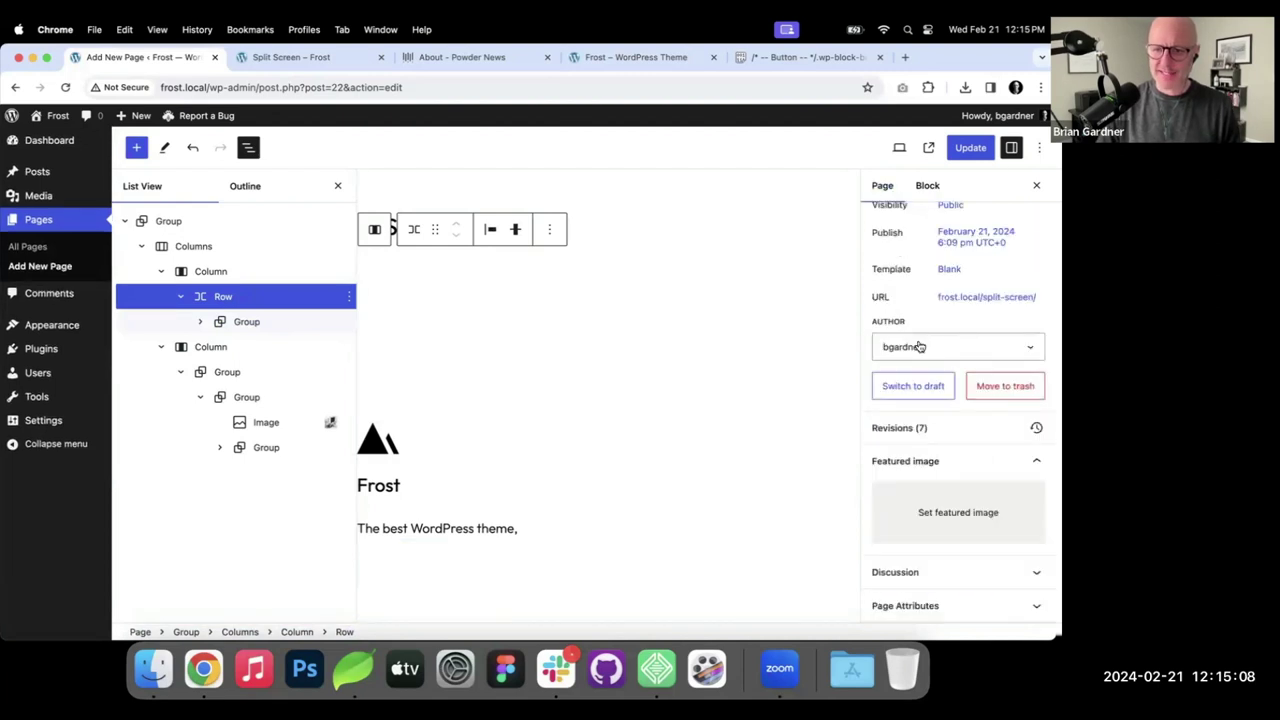
left_click(1020, 605)
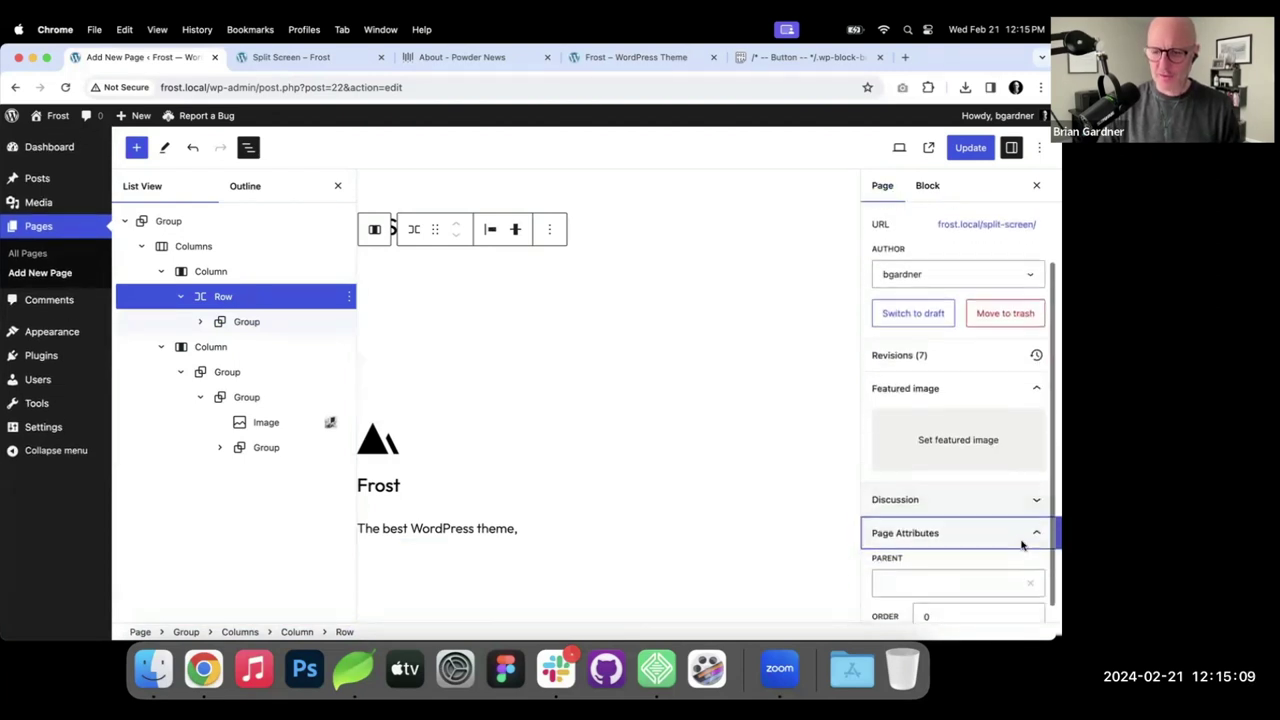
left_click(1029, 488)
left_click(1029, 488)
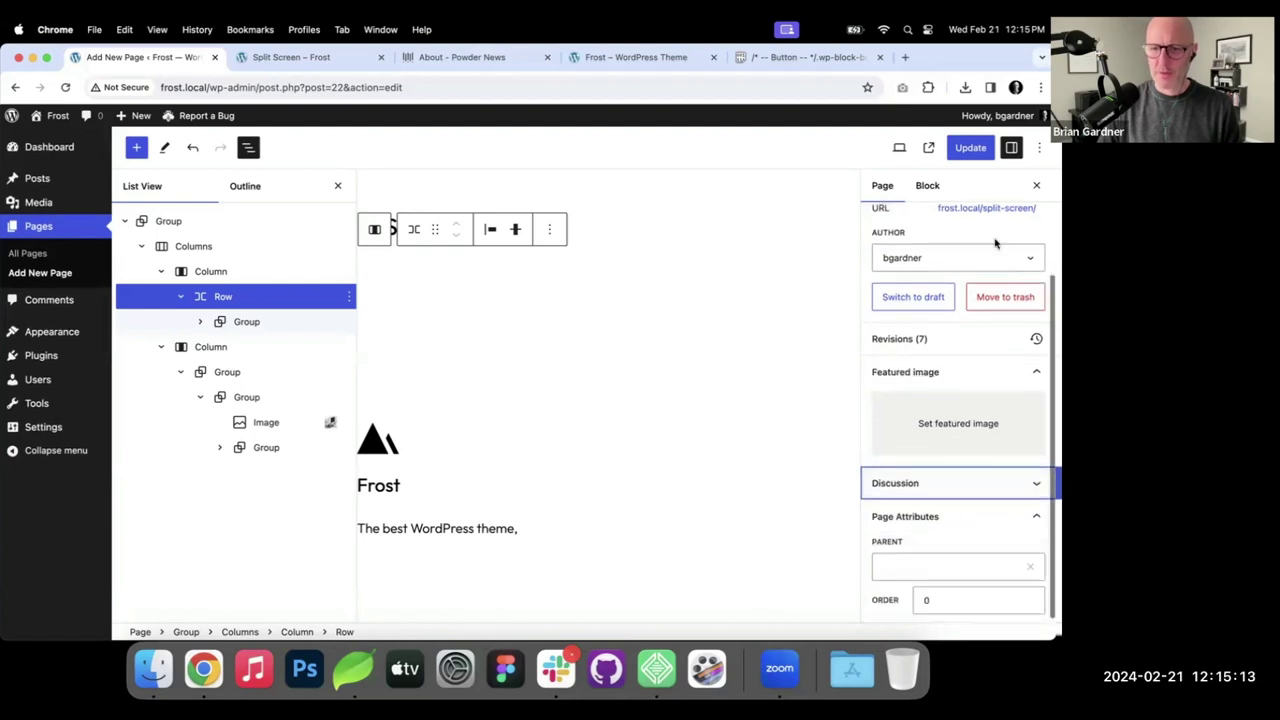
left_click(925, 186)
left_click(963, 507)
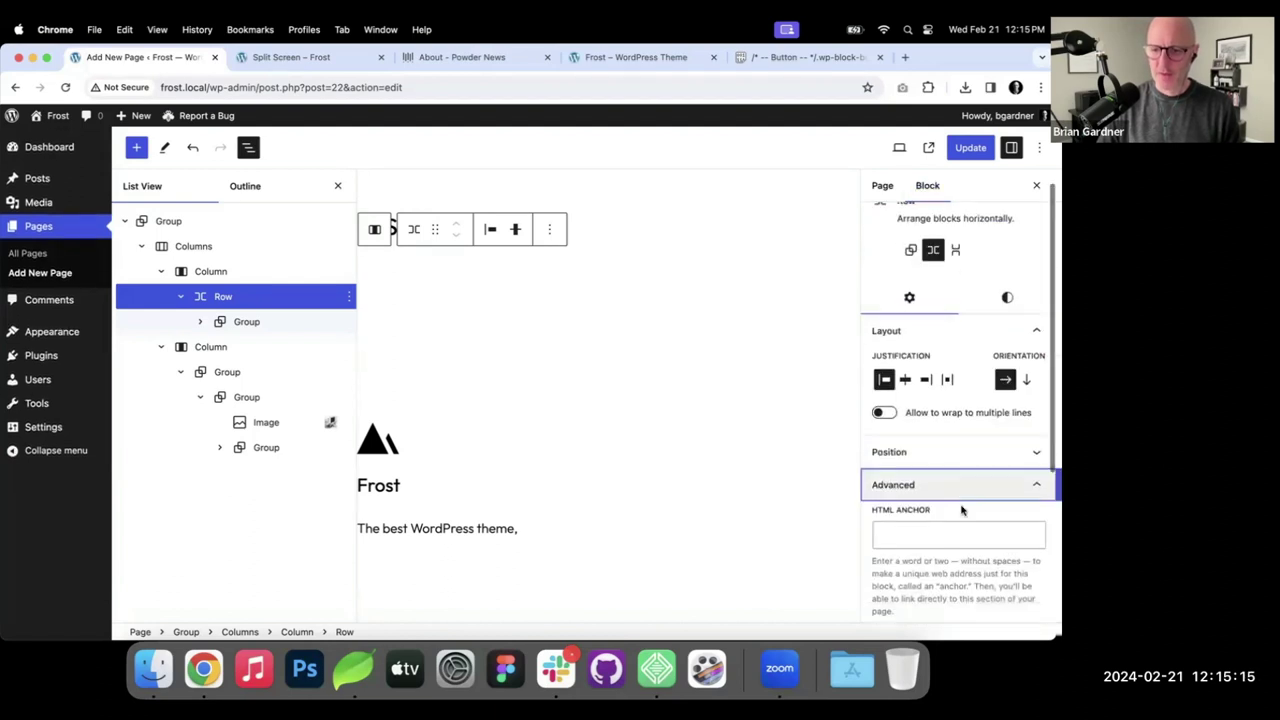
left_click(960, 385)
left_click(945, 420)
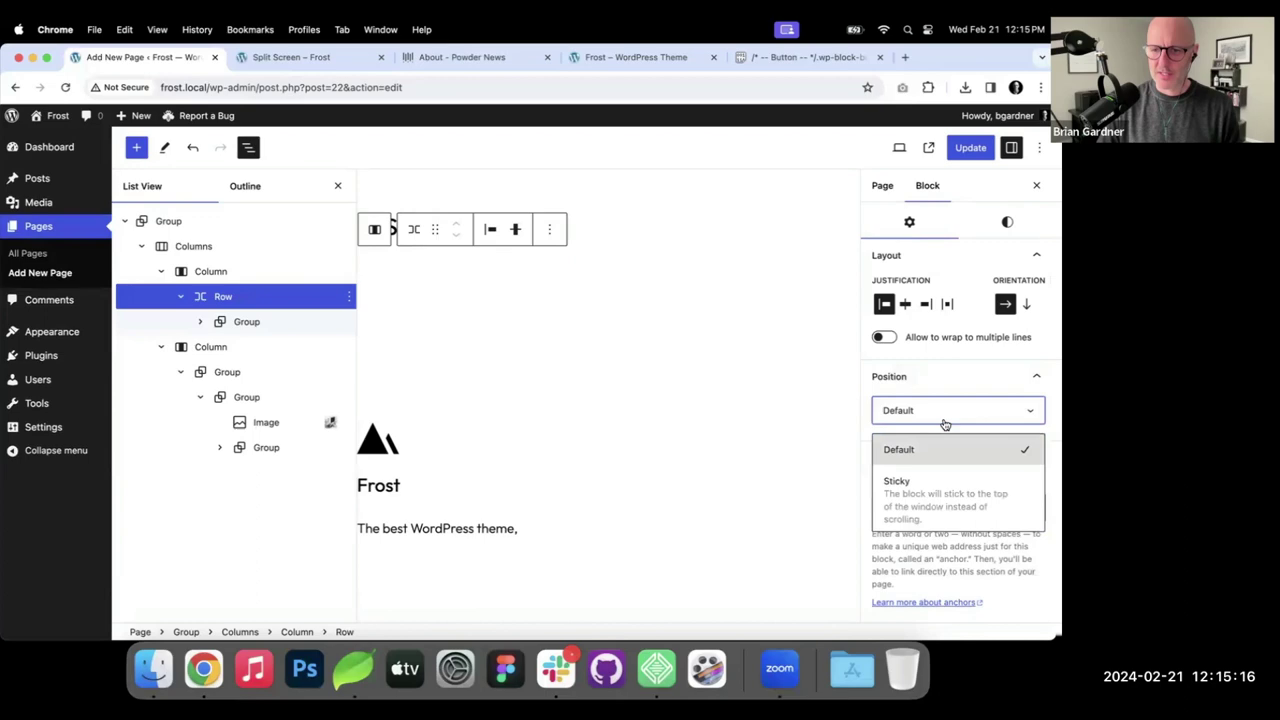
left_click(930, 487)
left_click(970, 147)
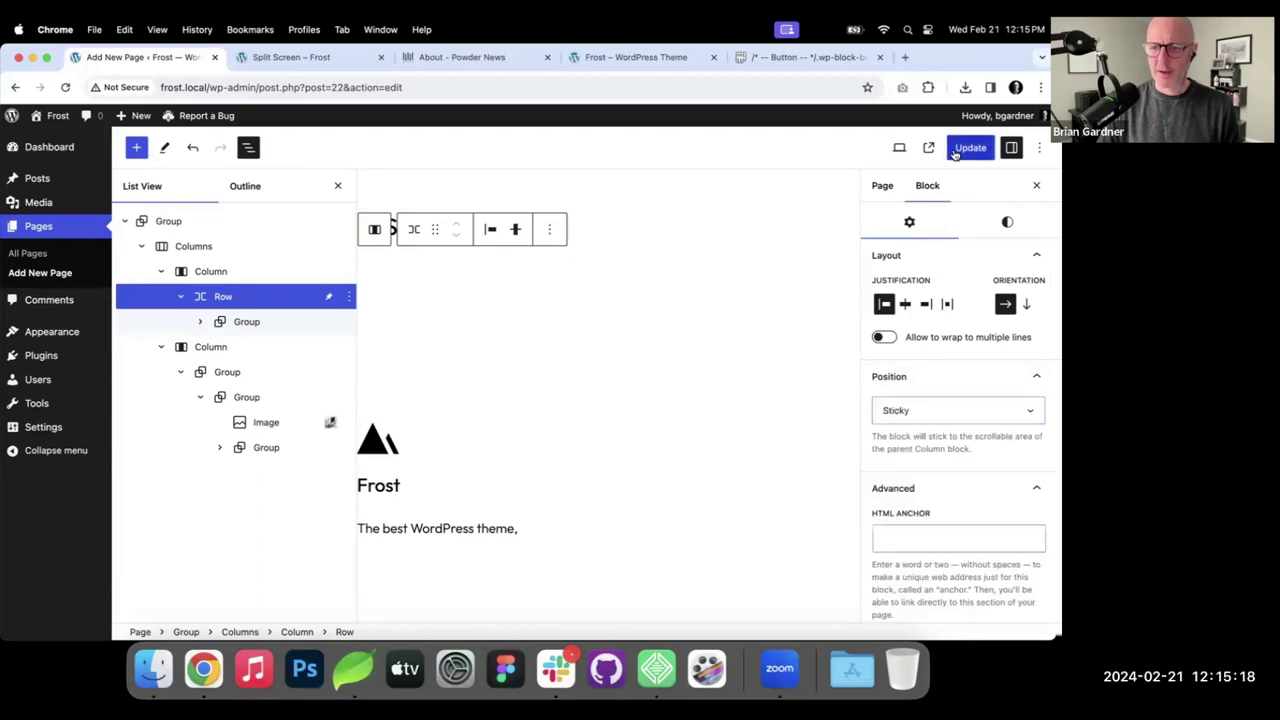
Scroll the published Split Screen page to check how the first column's branding behaves beside the content.
left_click(310, 57)
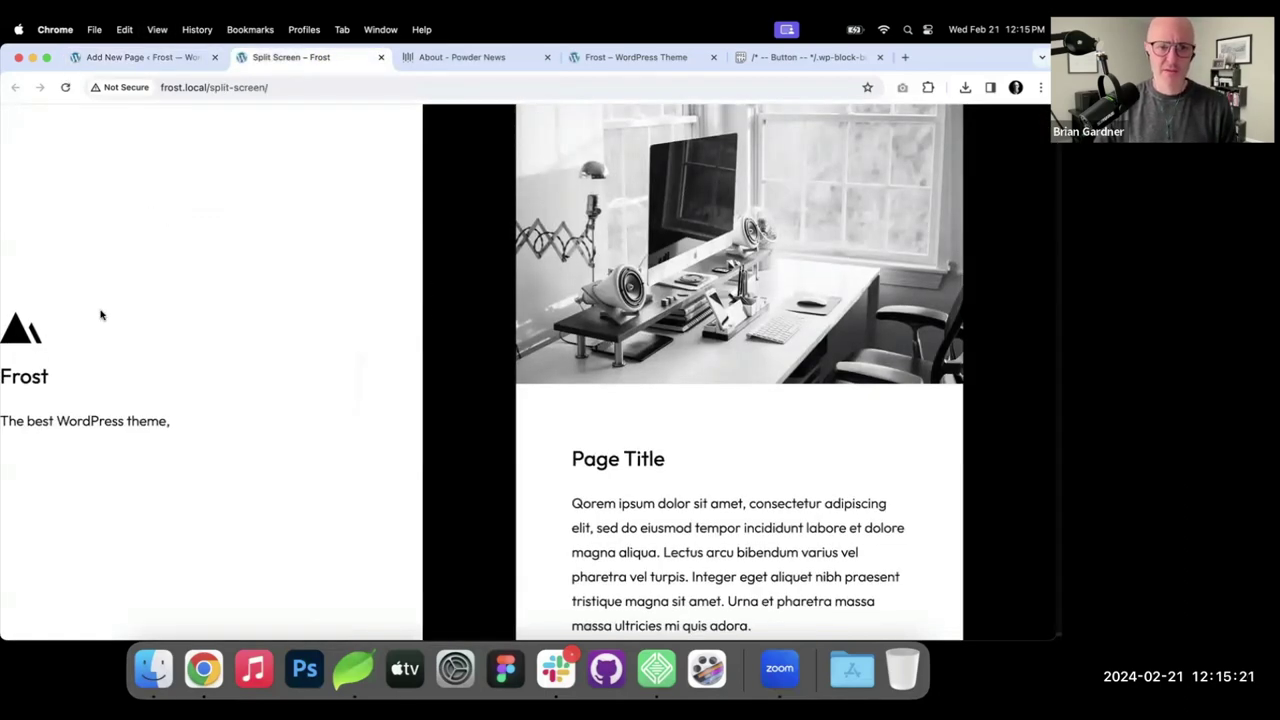
scroll(191, 277, "down", 3)
scroll(191, 277, "up", 3)
scroll(150, 320, "down", 5)
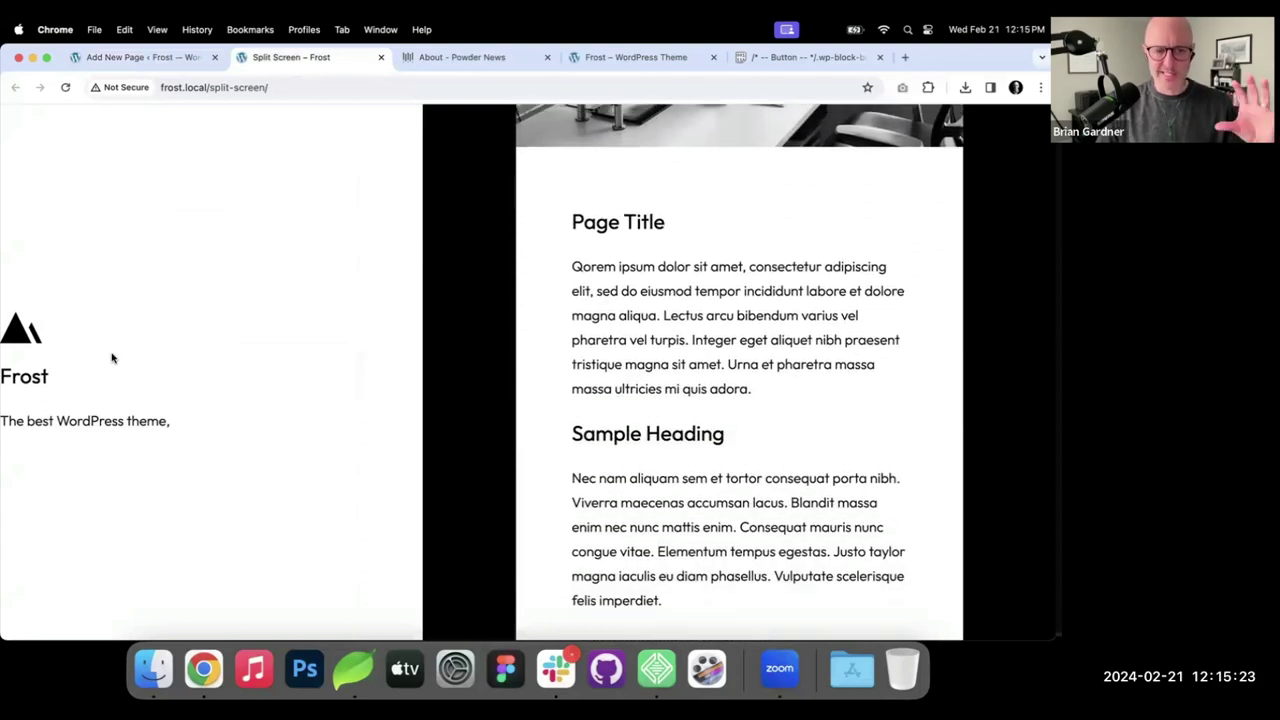
Center-align the text of the Frost heading and the tagline paragraph in the page editor.
left_click(162, 58)
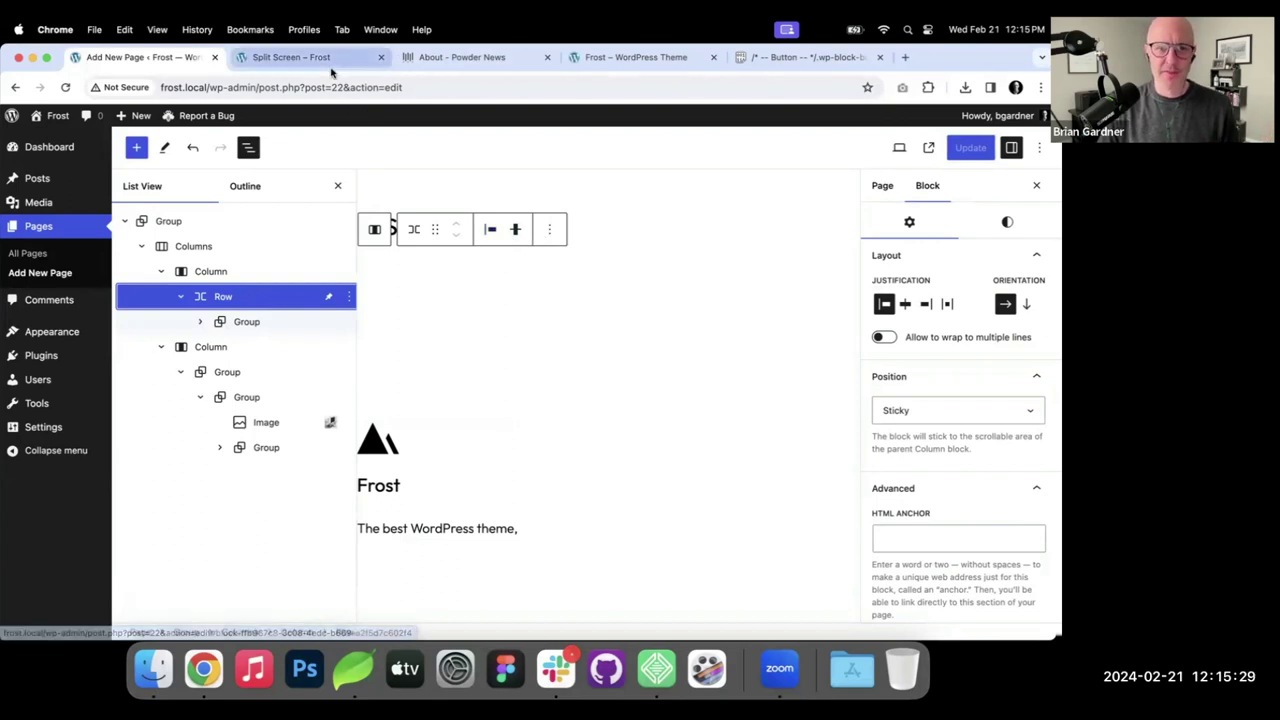
left_click(248, 323)
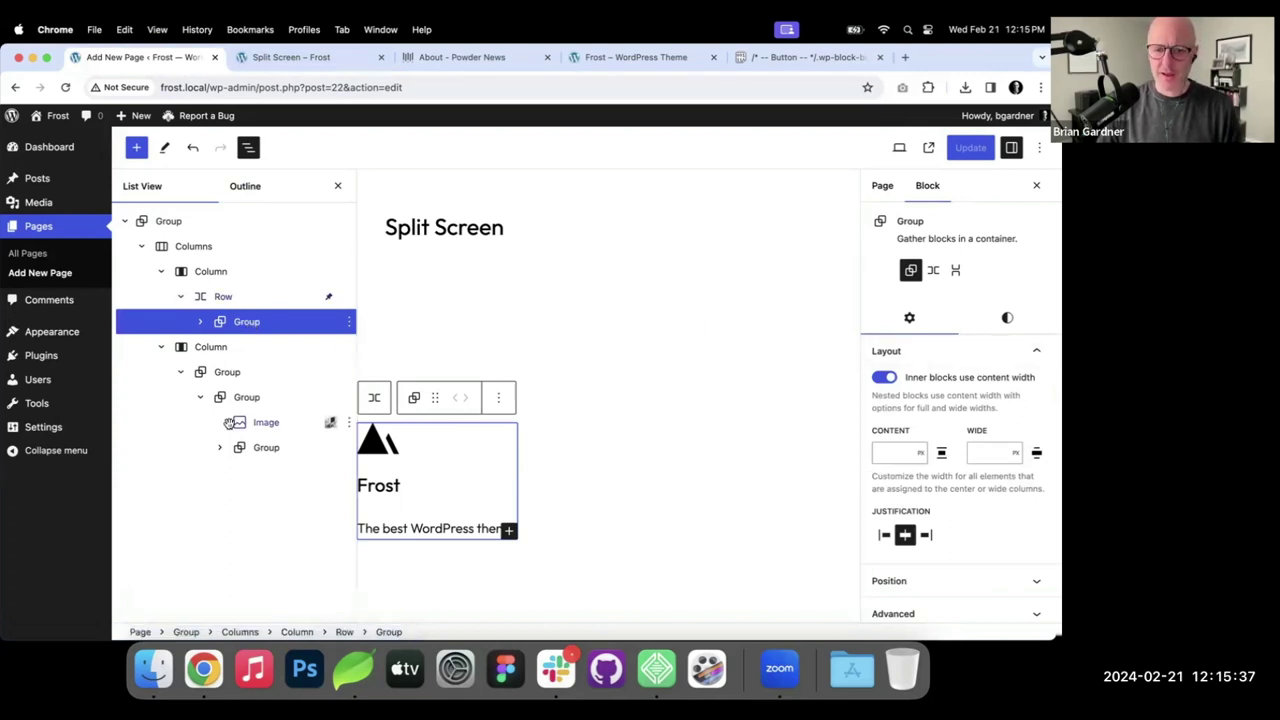
left_click(393, 447)
left_click(392, 486)
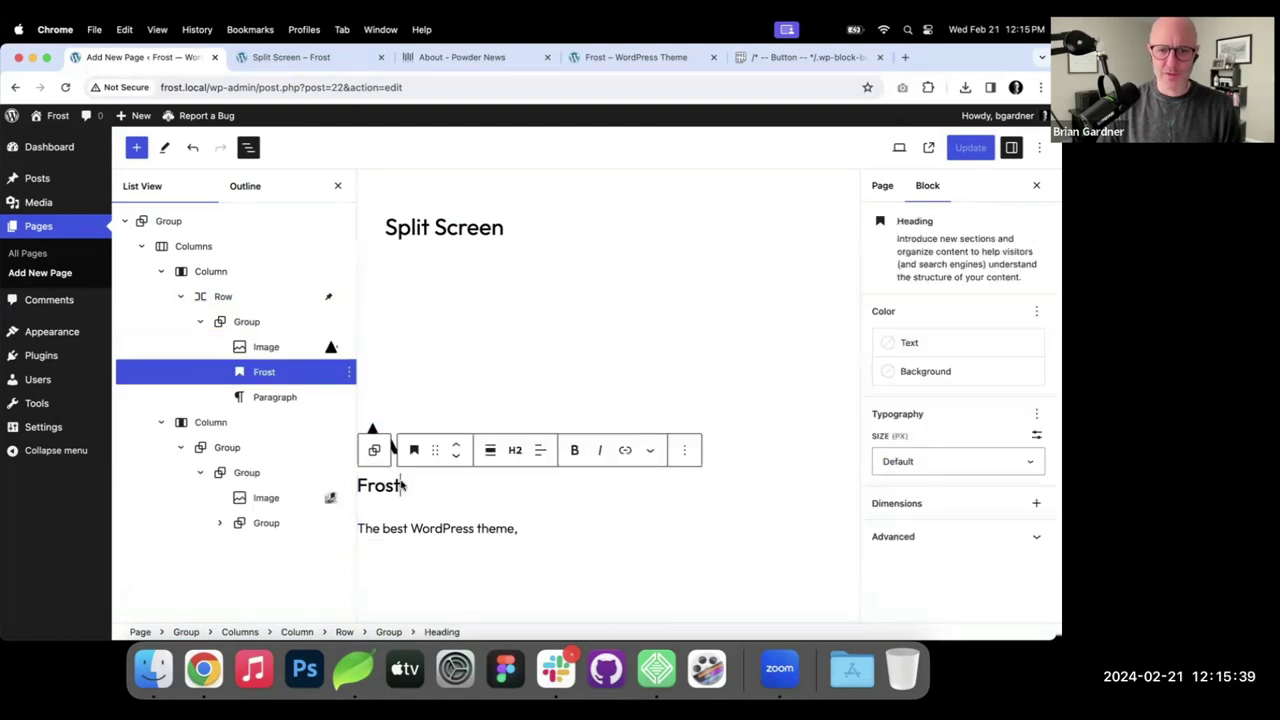
left_click(542, 450)
left_click(479, 528)
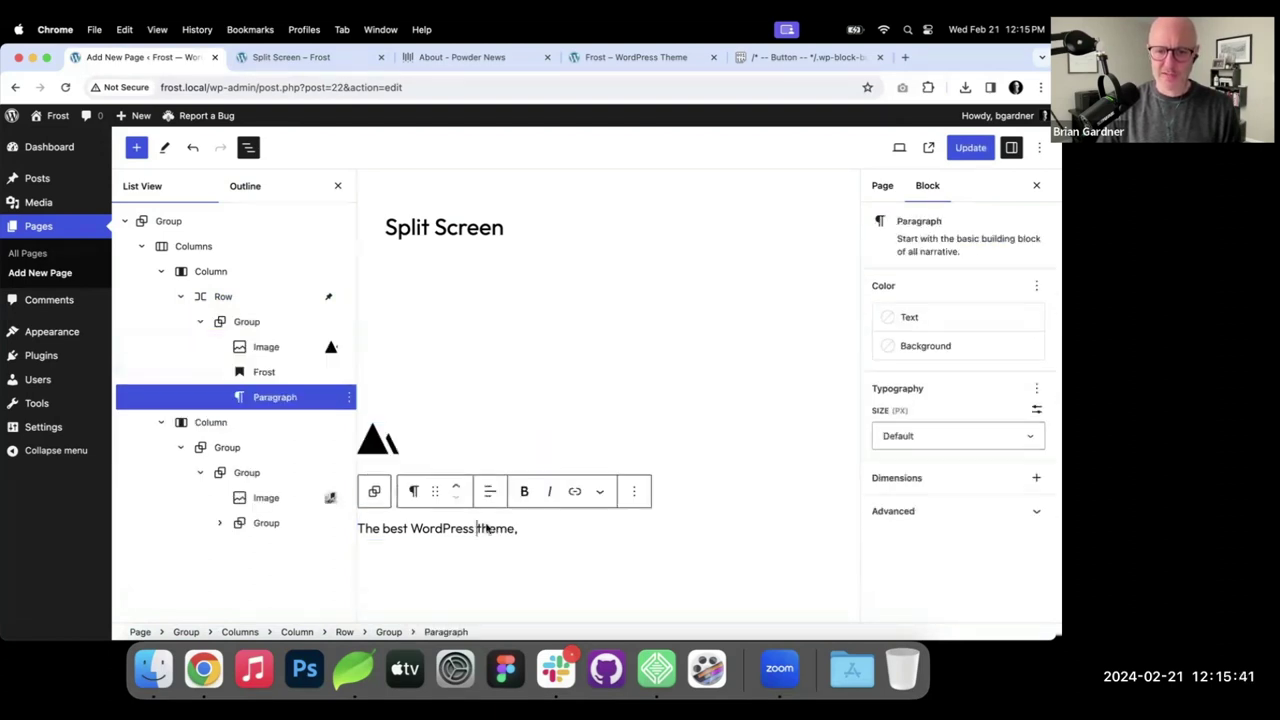
left_click(490, 491)
left_click(557, 536)
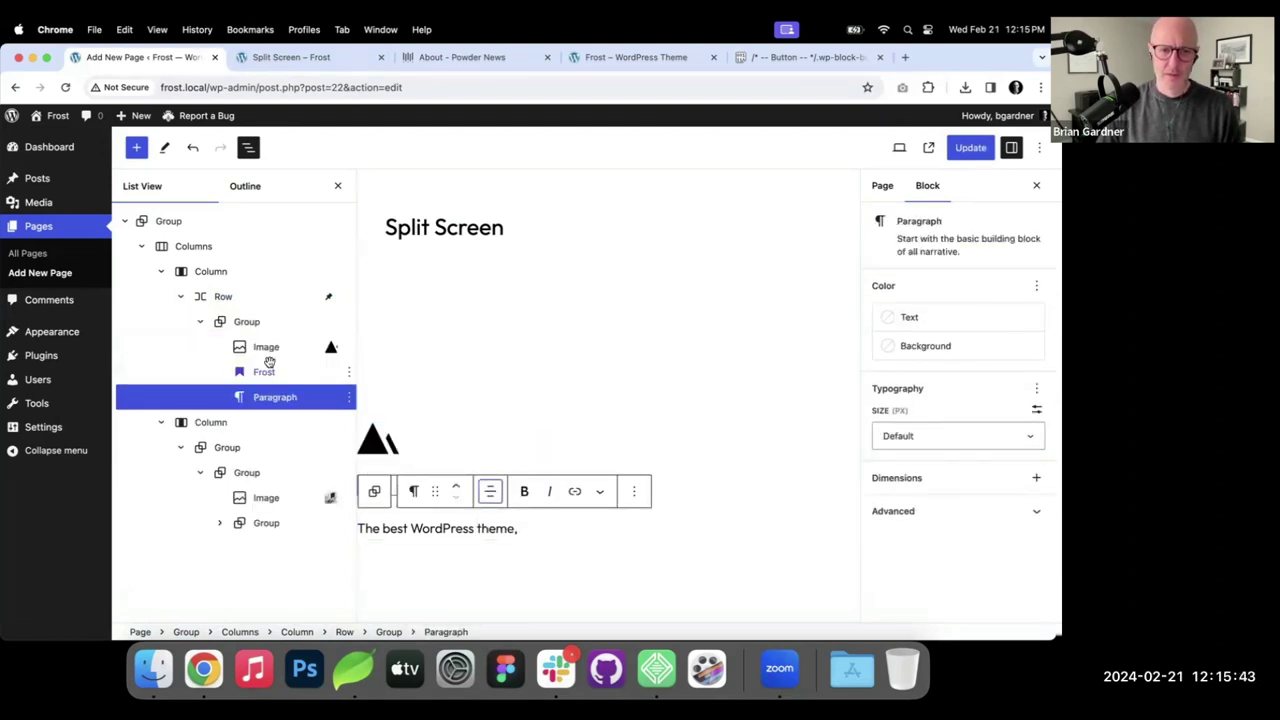
Align the first column's logo image to center, update the page and reload the published Split Screen page.
left_click(266, 349)
left_click(490, 398)
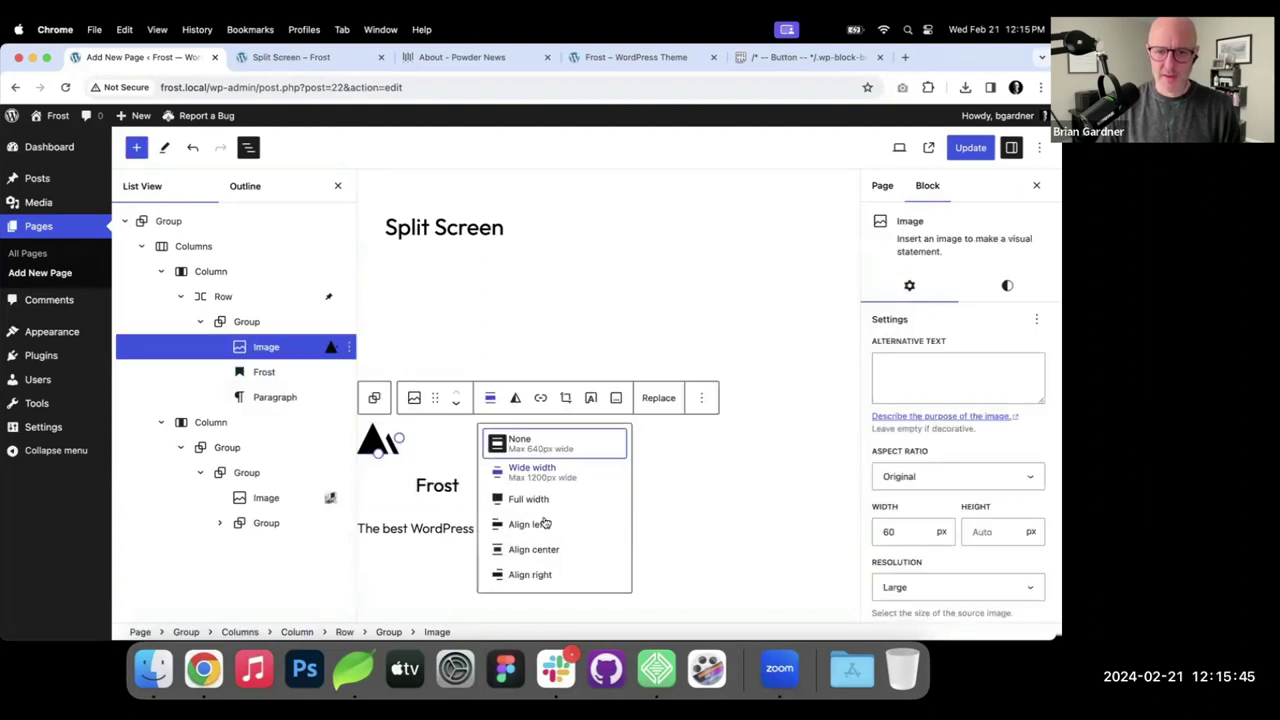
left_click(543, 546)
left_click(972, 148)
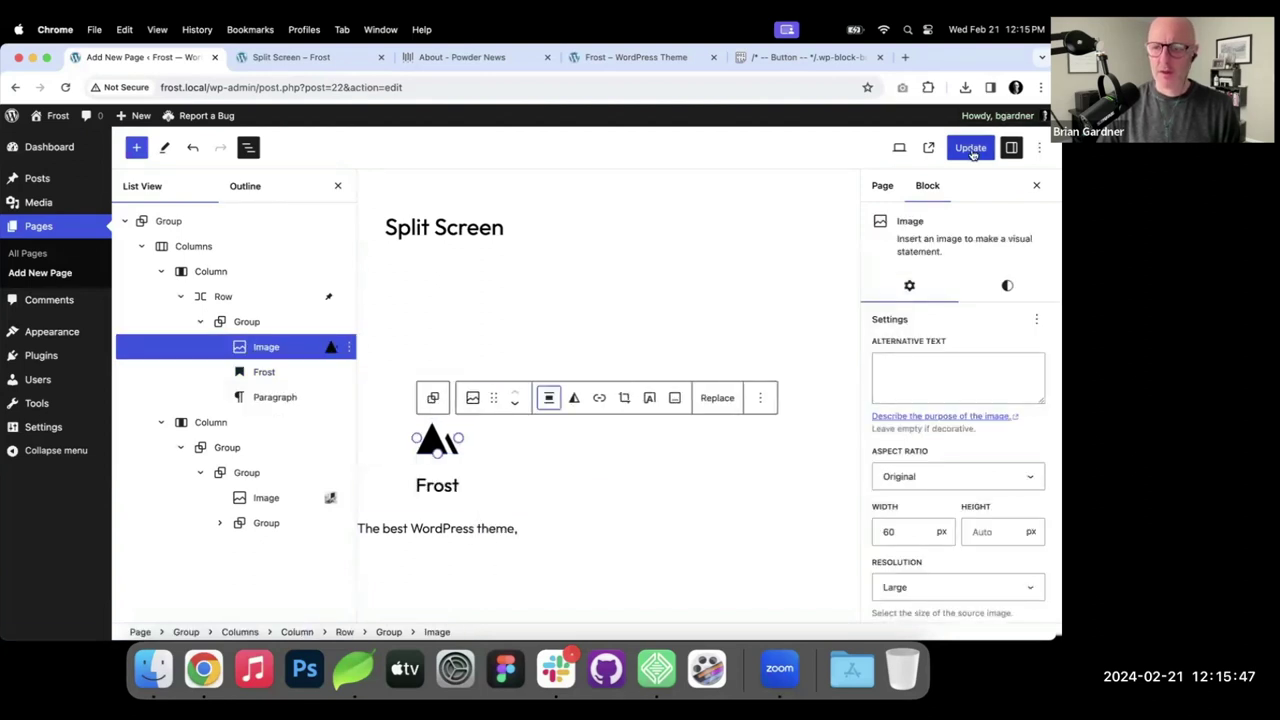
left_click(270, 57)
key("super+r")
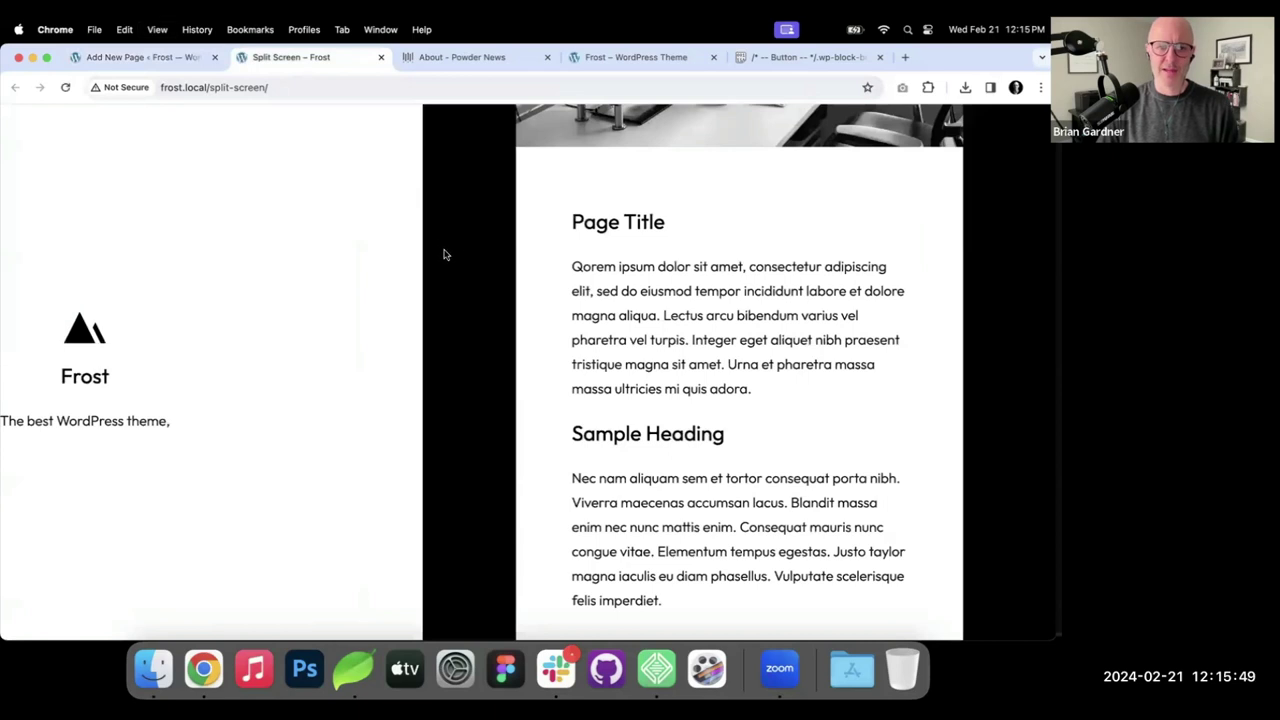
Check the tagline paragraph's text alignment and its parent Group's layout in the editor against the published page.
left_click(203, 61)
left_click(456, 528)
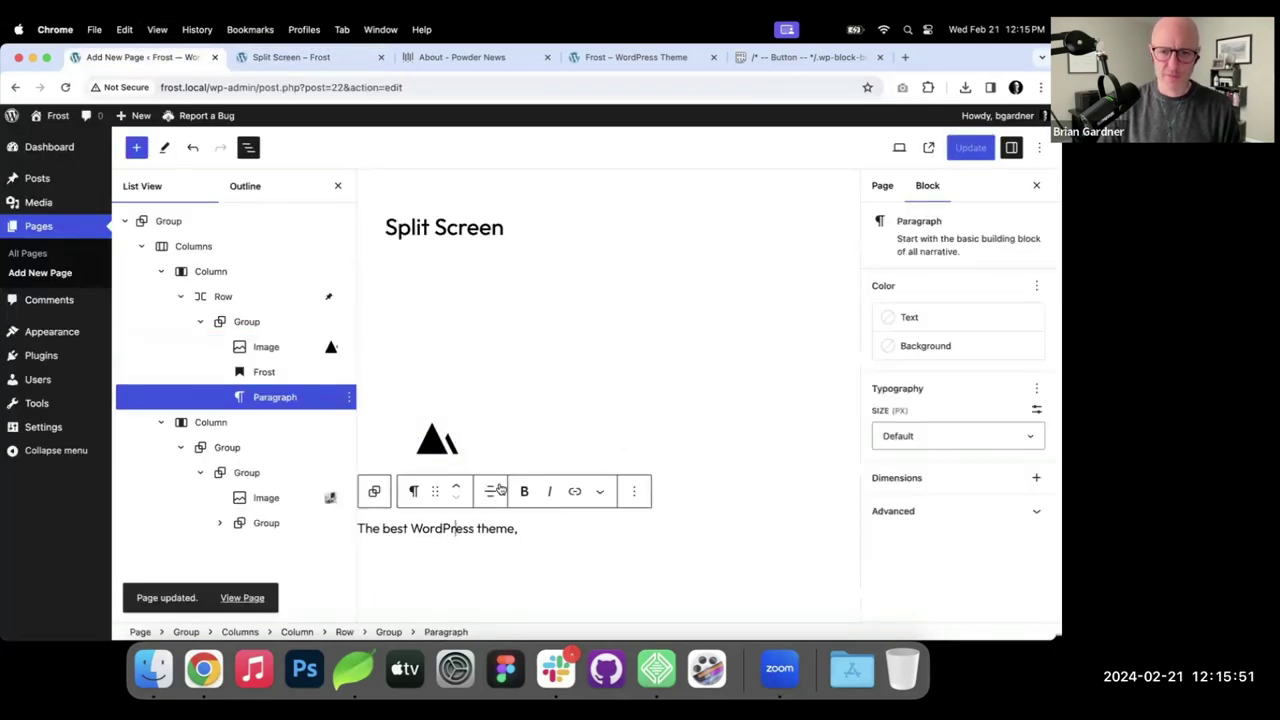
left_click(490, 491)
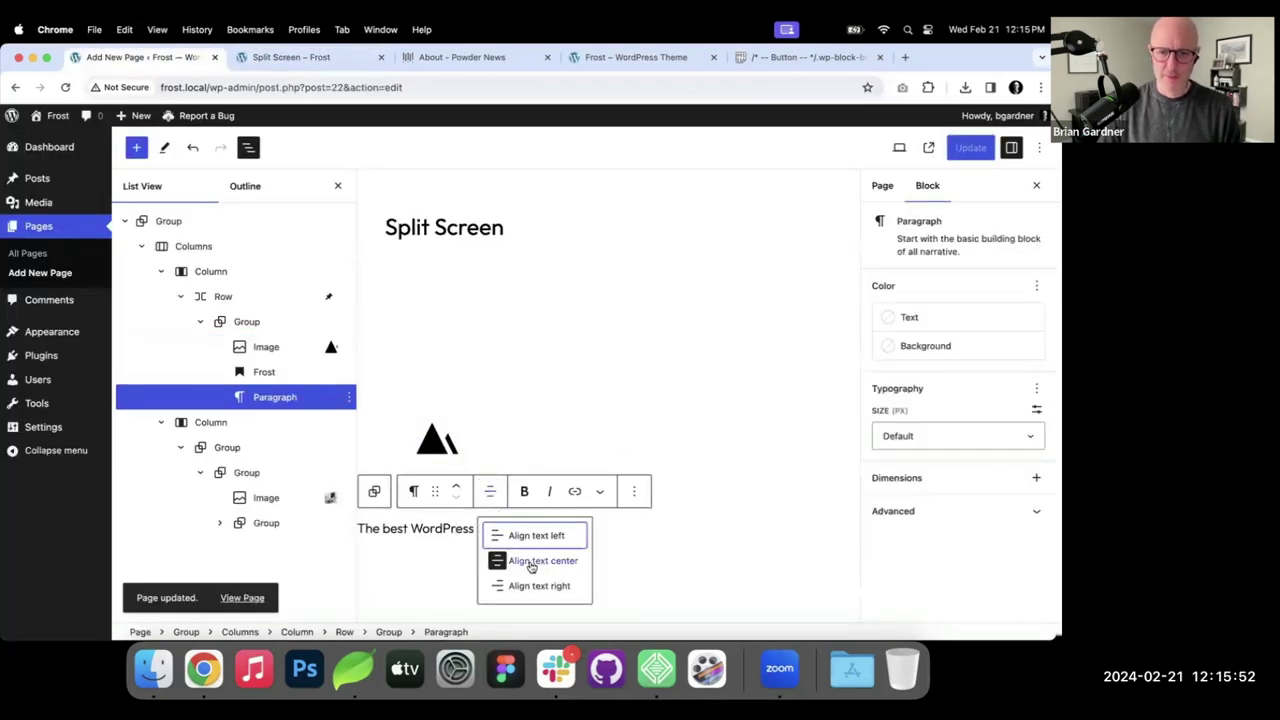
left_click(257, 324)
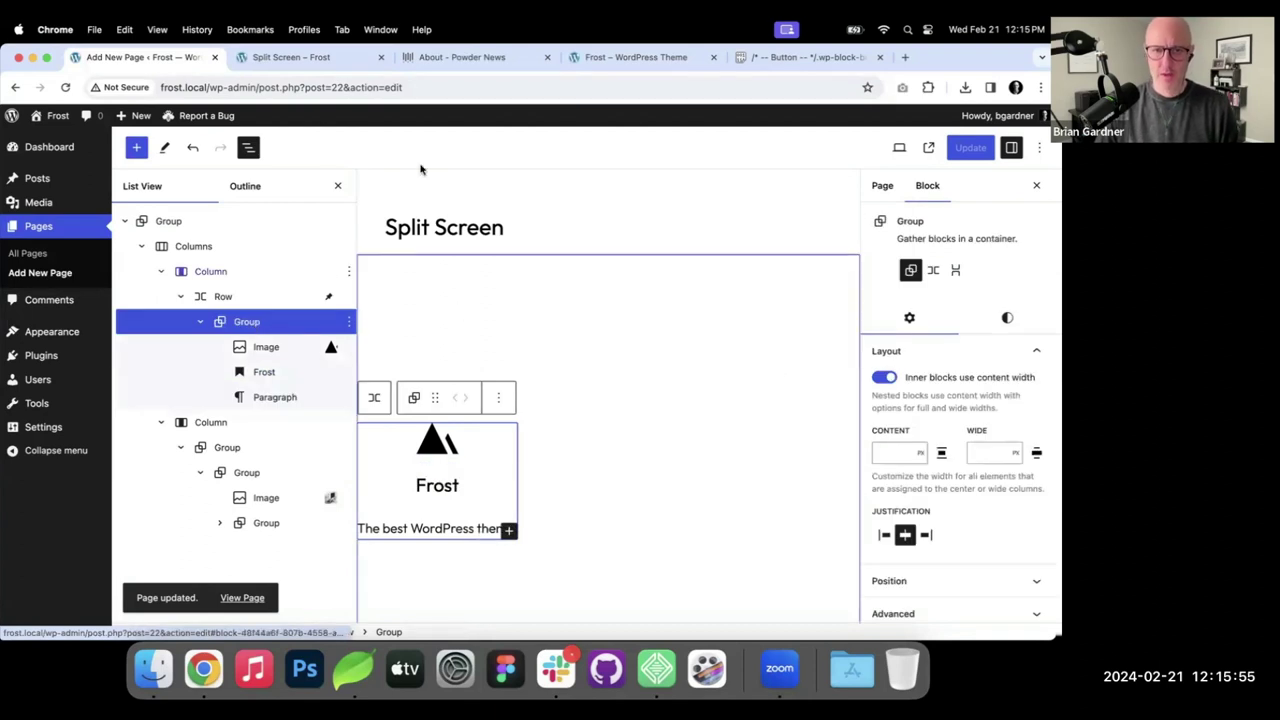
left_click(283, 68)
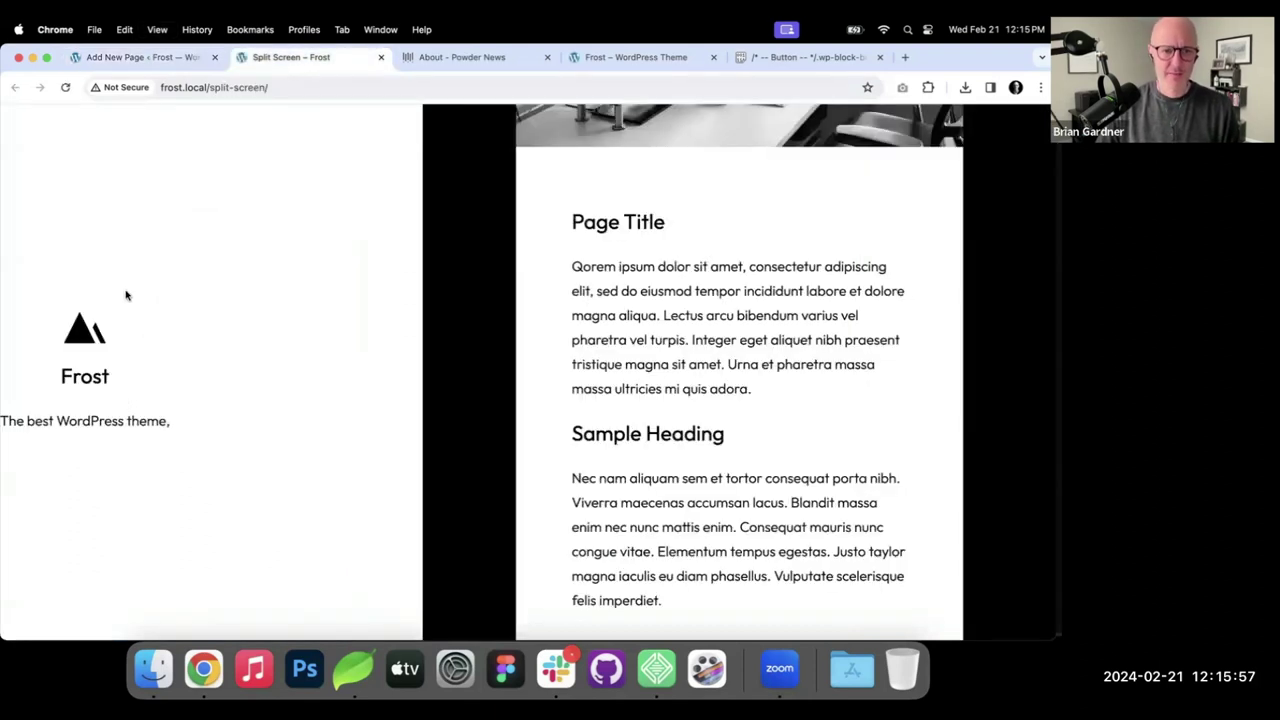
Set the justification of the first column's Row to center and update the page.
left_click(172, 57)
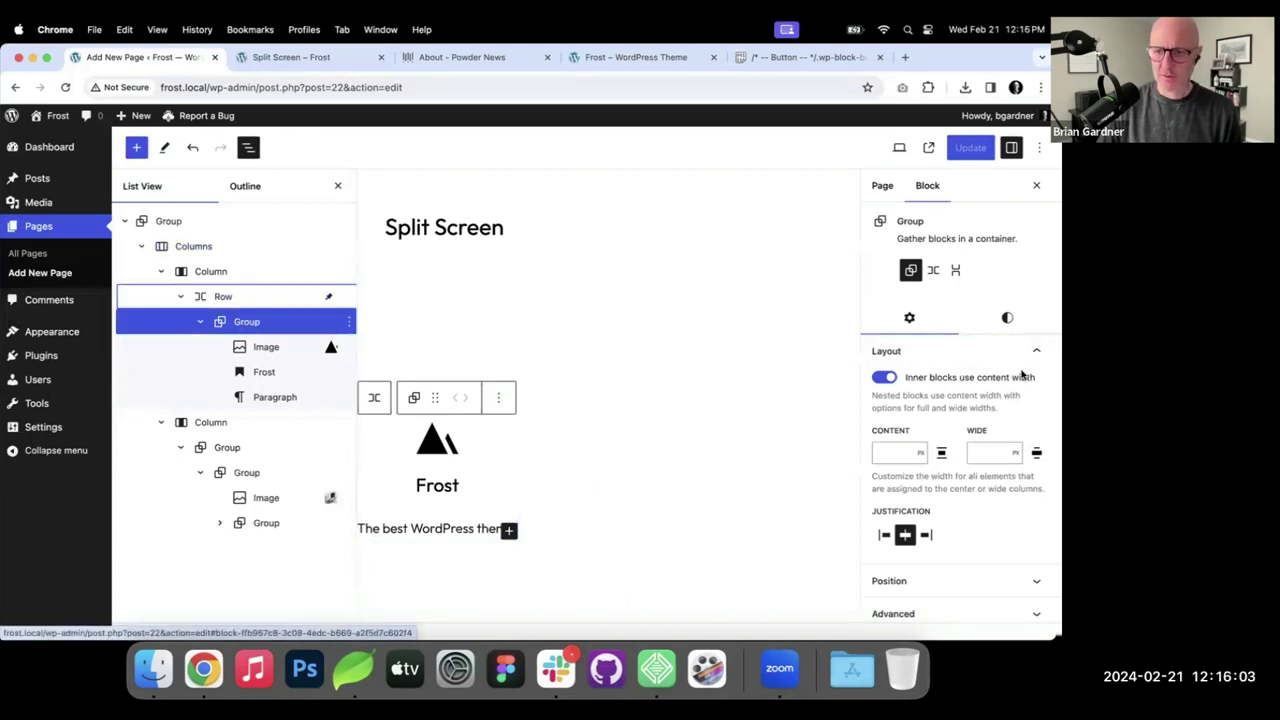
left_click(221, 297)
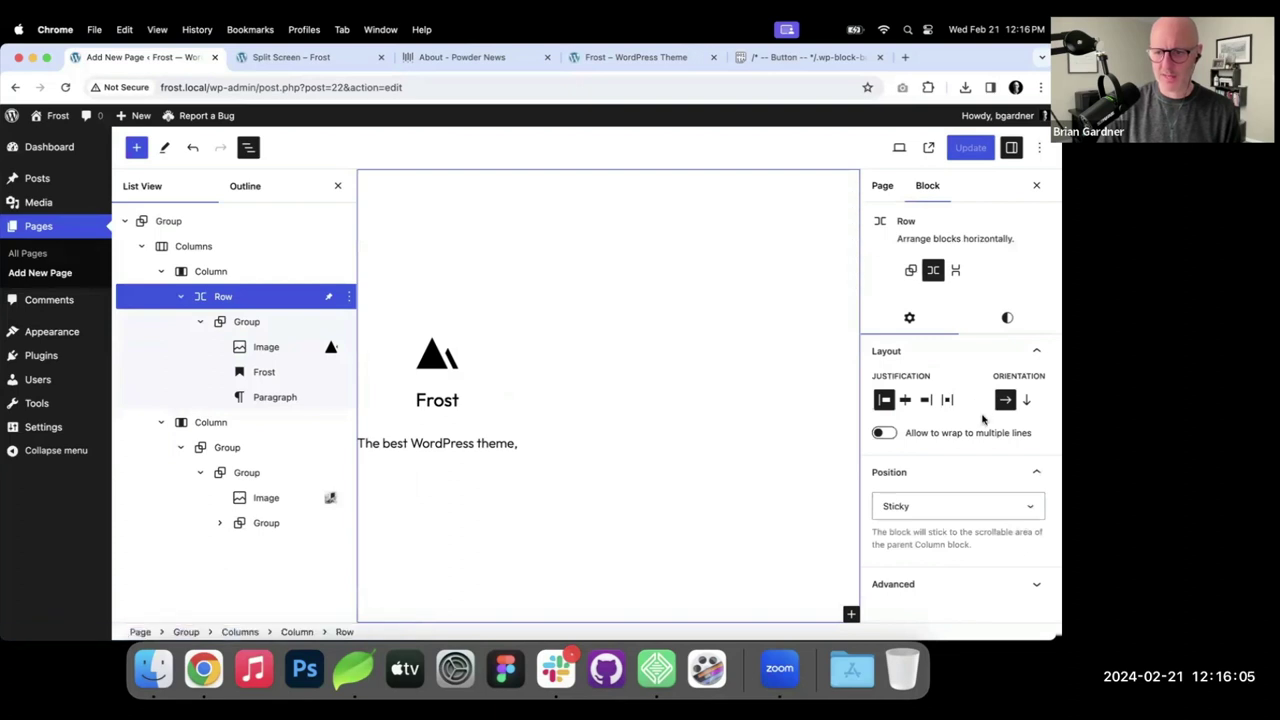
left_click(906, 401)
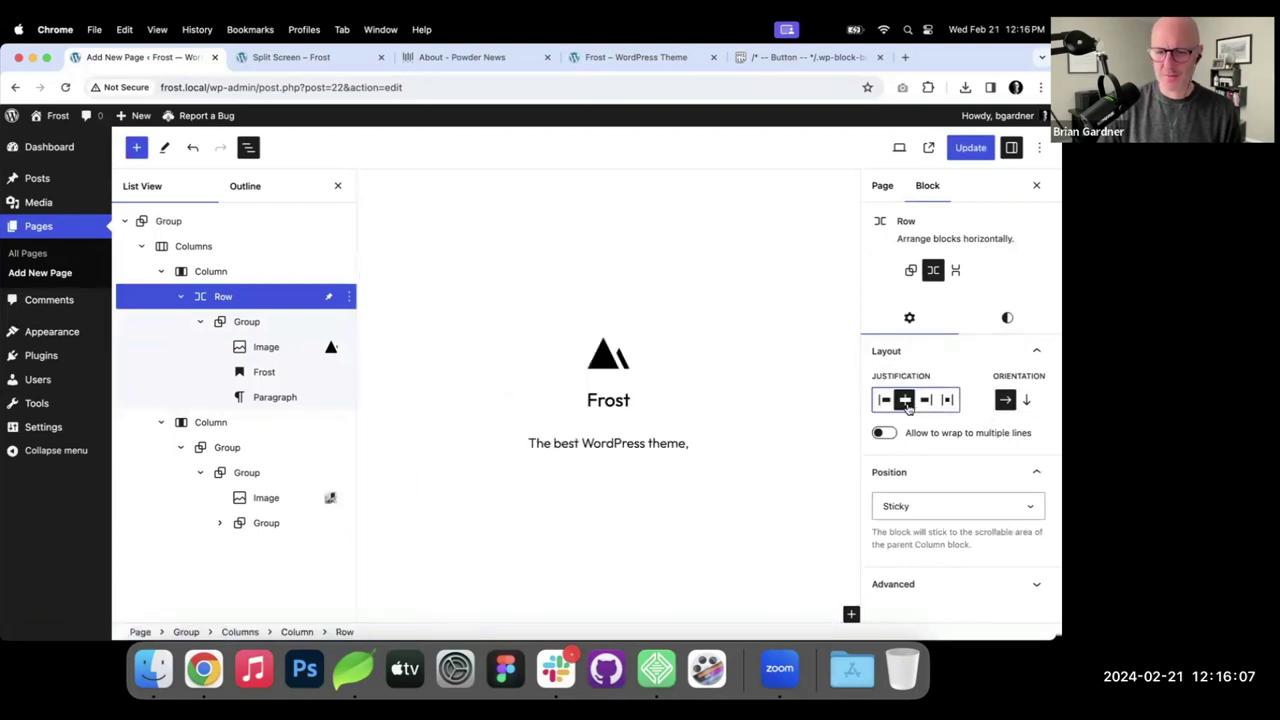
left_click(970, 147)
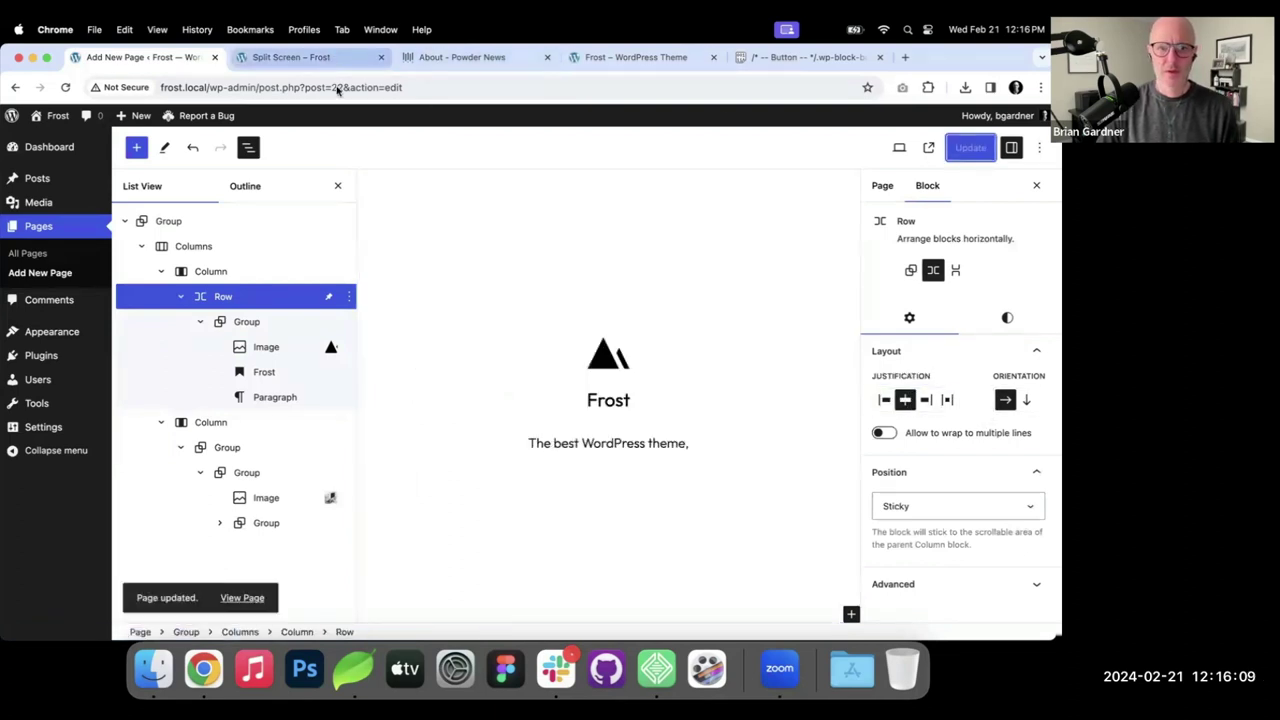
Reload the published Split Screen page, compare it with the Powder News About page, and return to the page editor.
left_click(300, 57)
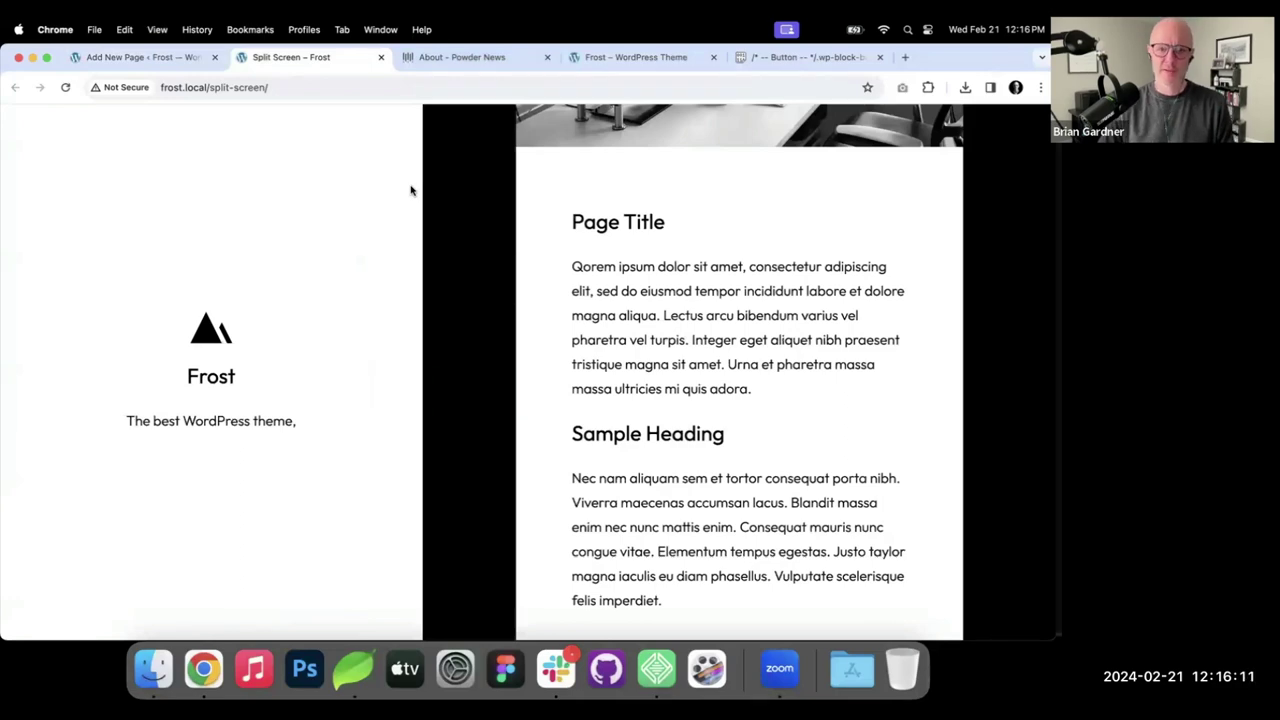
scroll(596, 262, "up", 1)
key("super+r")
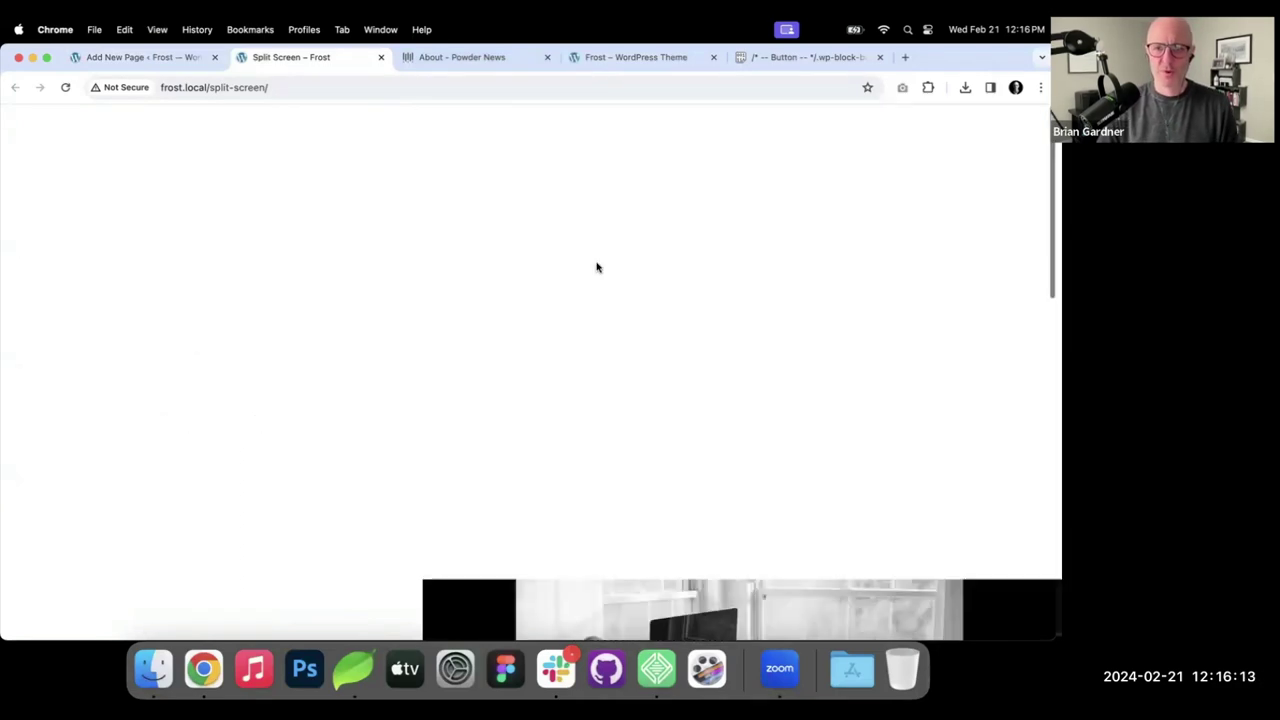
left_click(489, 60)
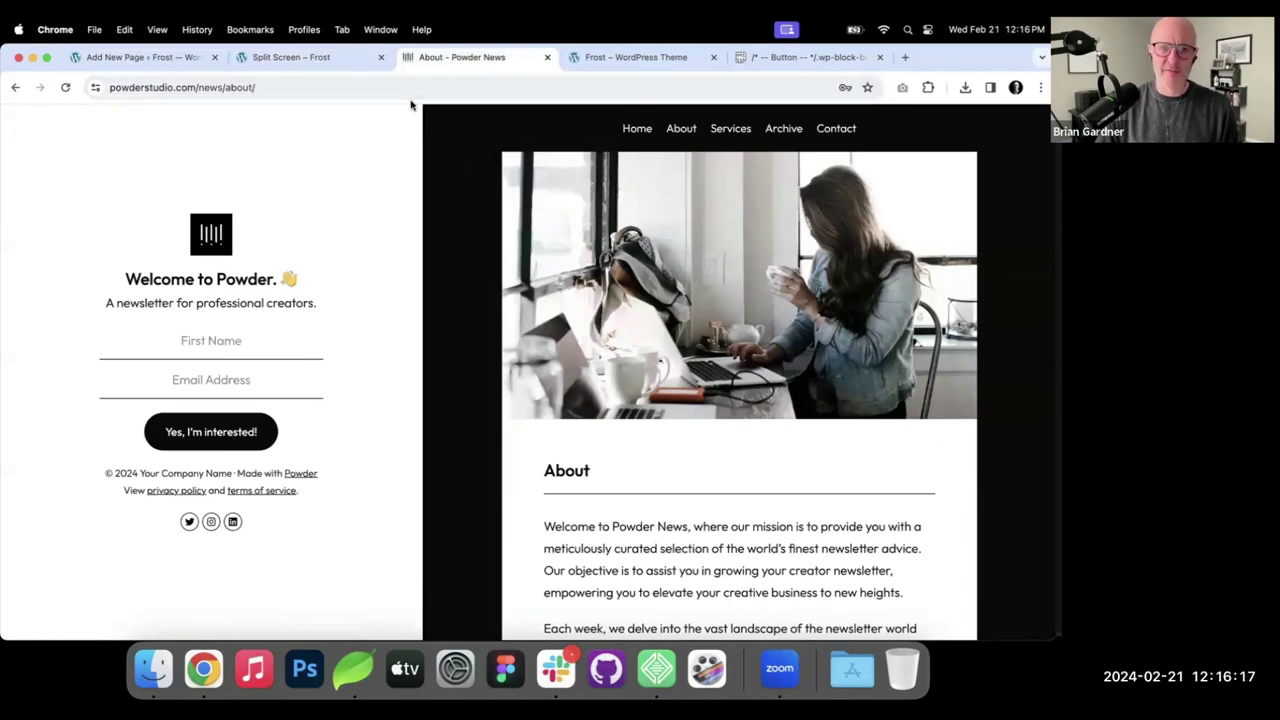
left_click(352, 62)
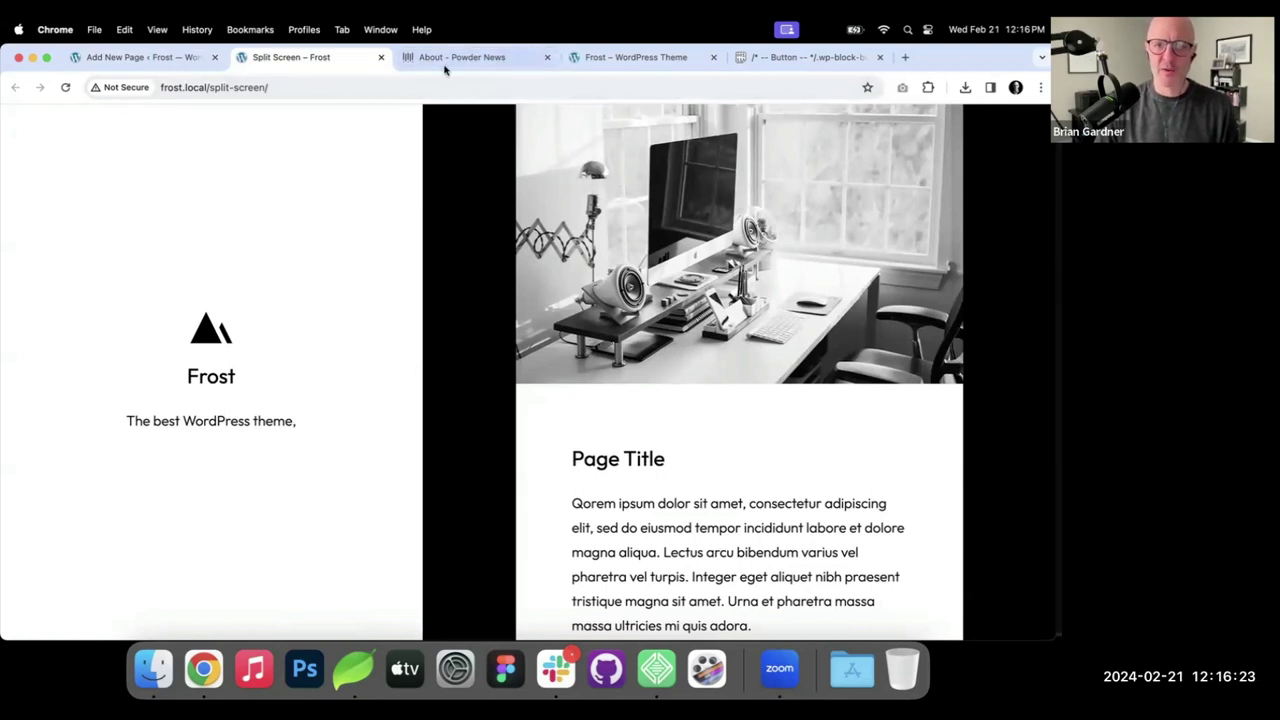
left_click(196, 64)
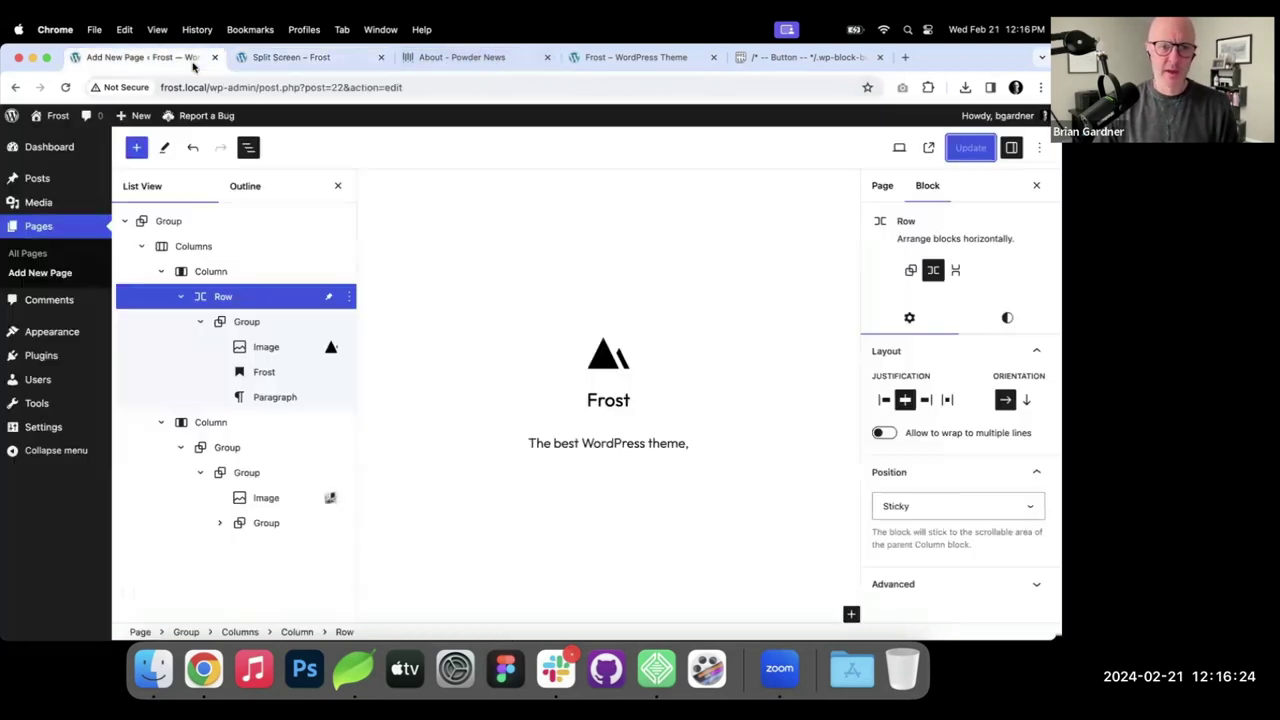
Collapse both Column blocks in the block outline, check the published Split Screen page, and select the parent Columns block.
left_click(161, 272)
left_click(161, 297)
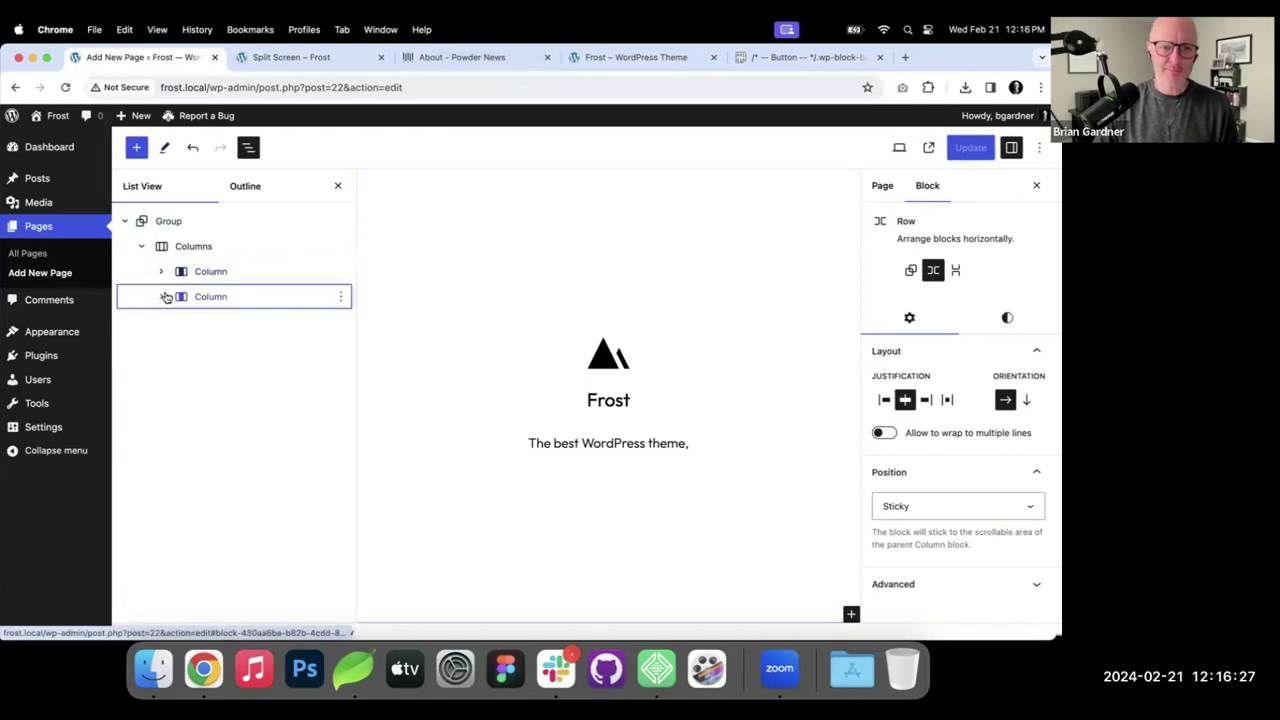
left_click(330, 62)
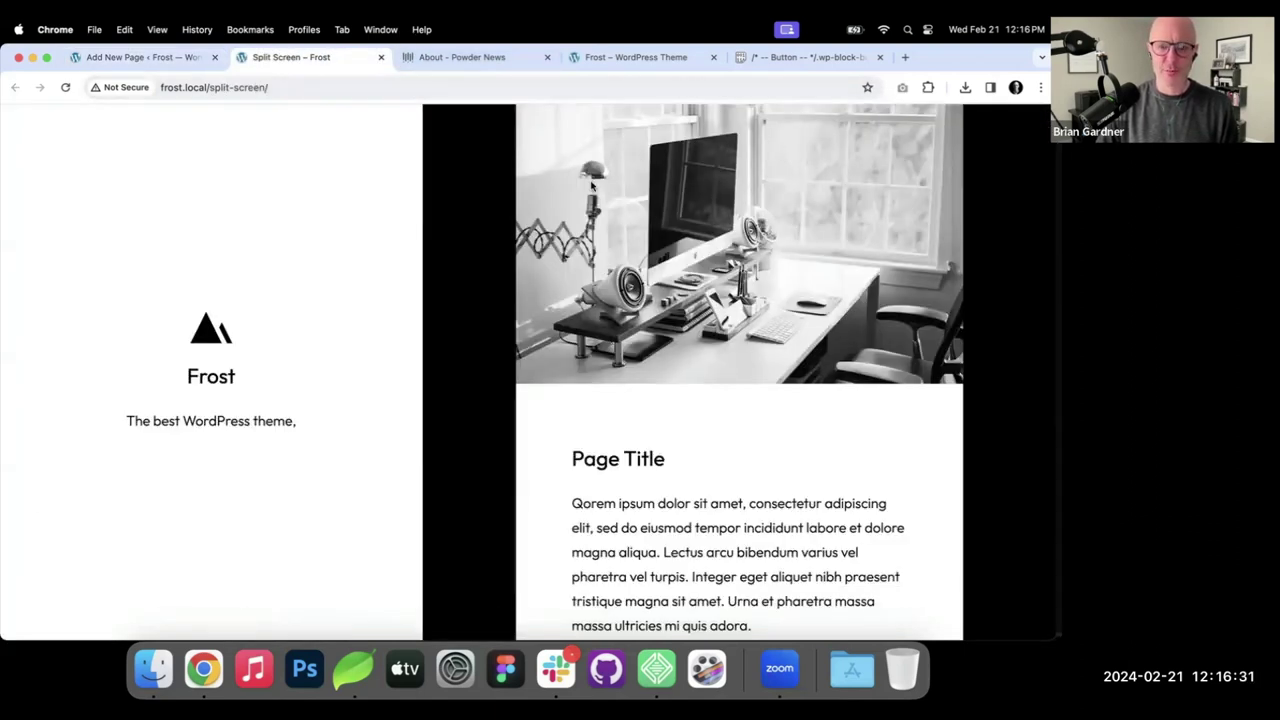
left_click(190, 58)
left_click(200, 247)
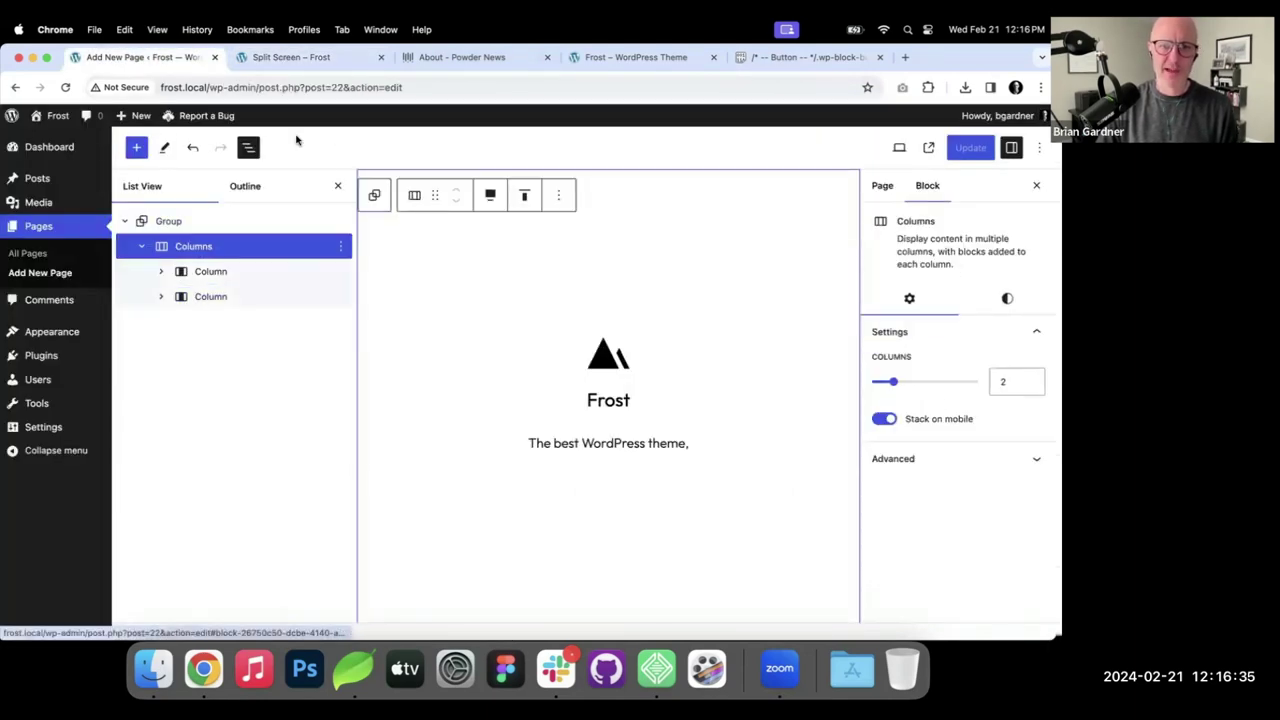
Examine the published Split Screen page from start to end, checking the branding column against the scrolling content beside it.
left_click(314, 60)
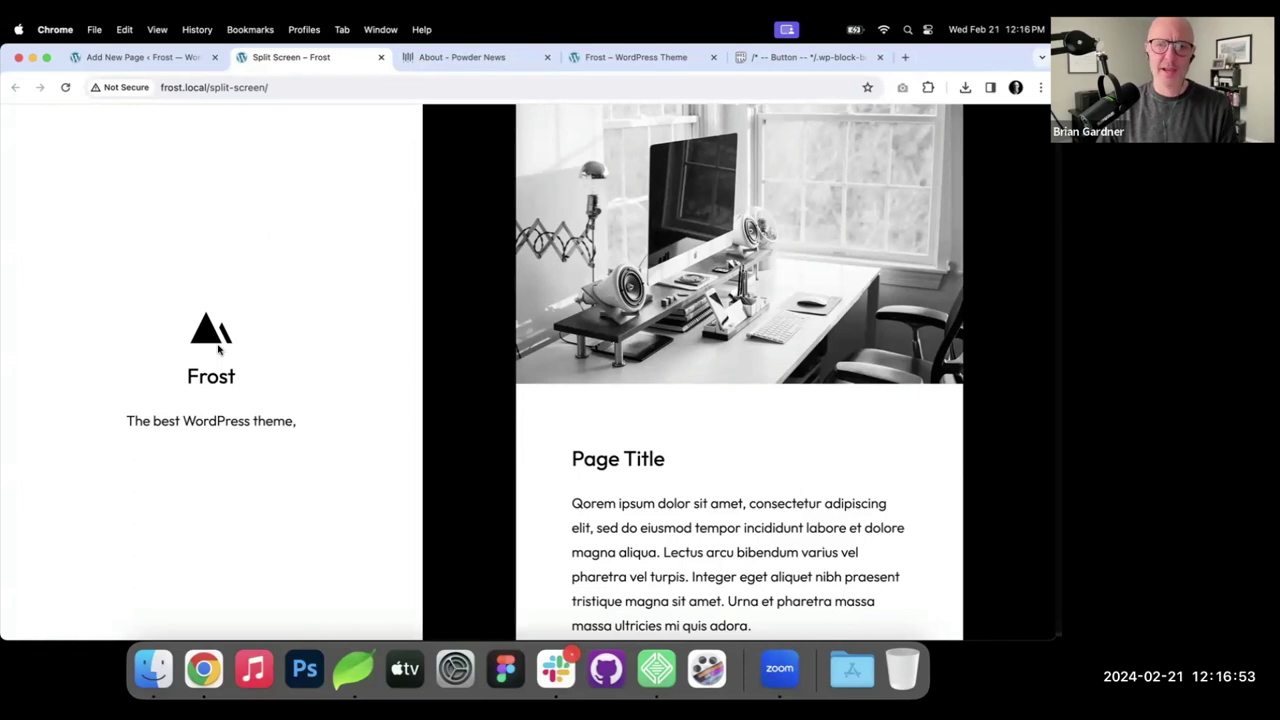
scroll(520, 350, "down", 3)
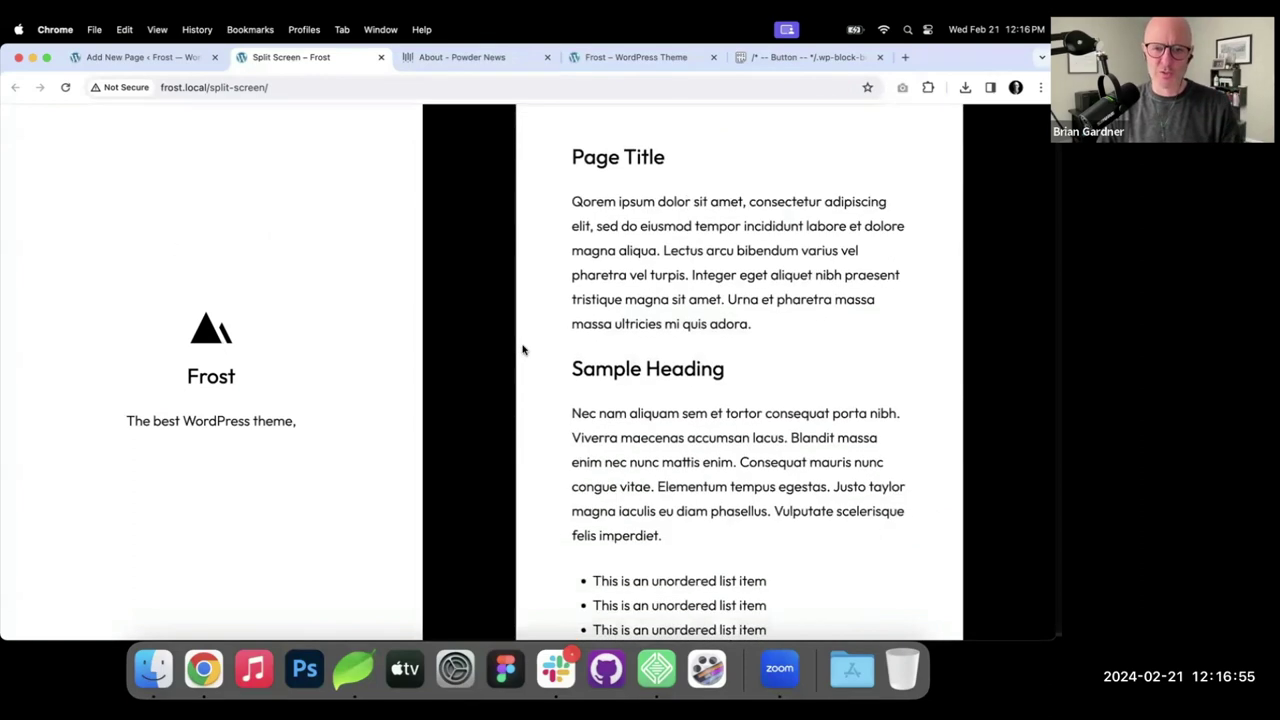
scroll(522, 349, "up", 3)
scroll(522, 349, "down", 10)
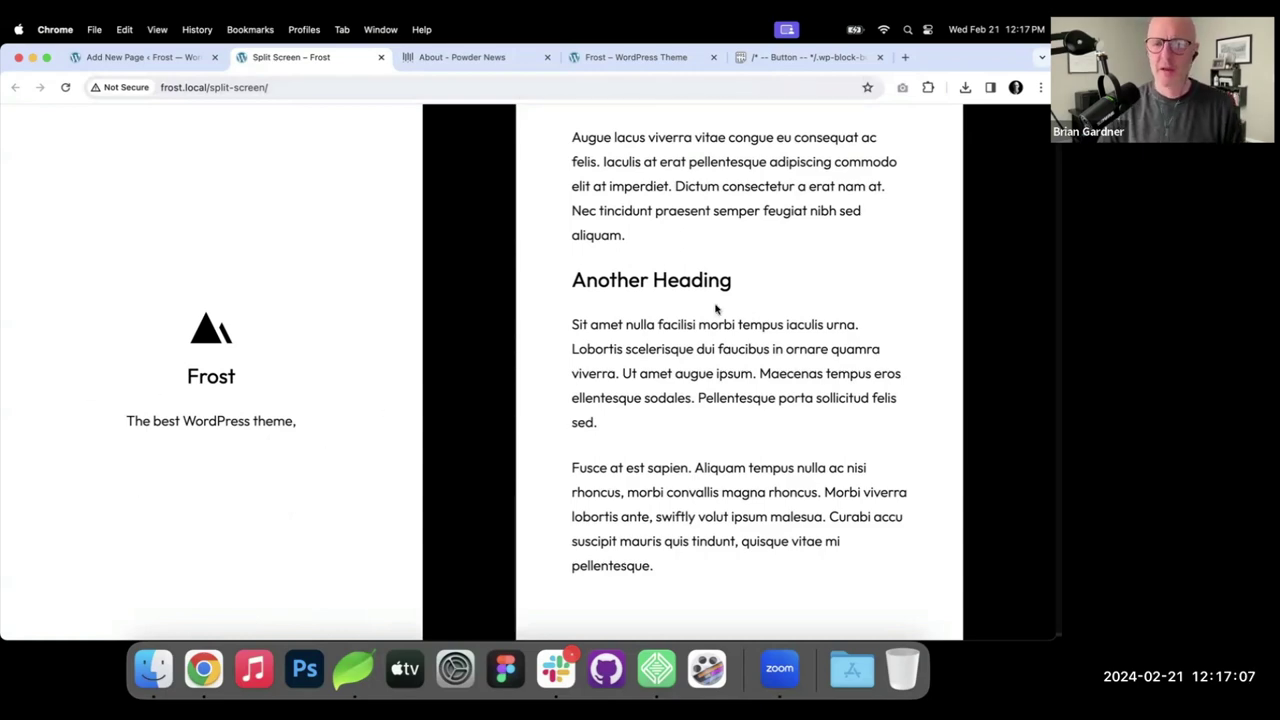
scroll(716, 309, "up", 10)
scroll(748, 240, "down", 1)
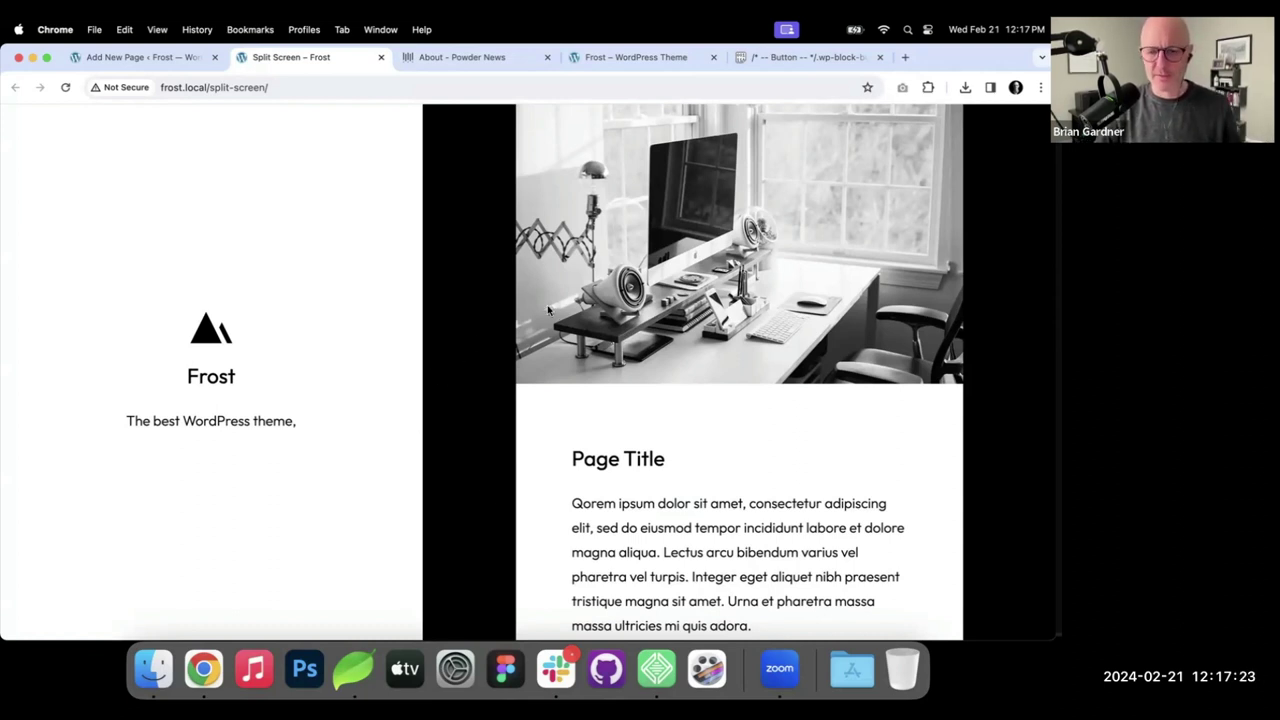
scroll(565, 300, "down", 3)
scroll(509, 333, "down", 10)
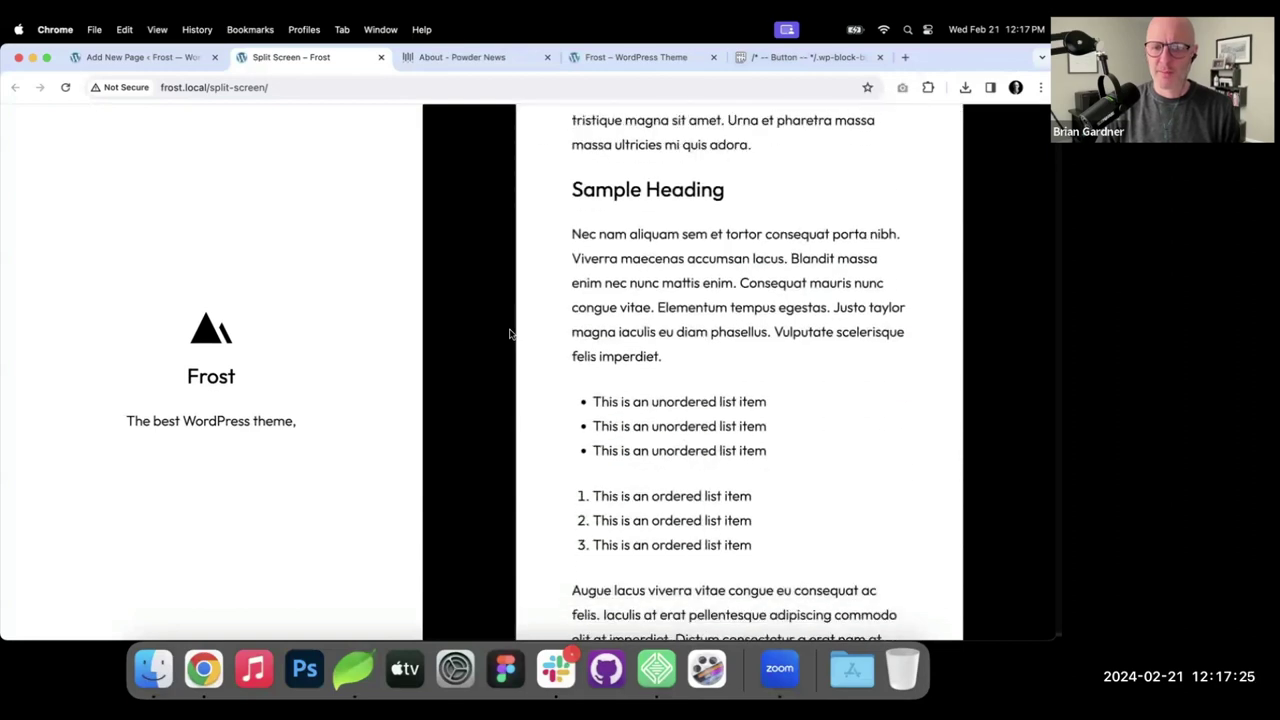
scroll(509, 333, "up", 10)
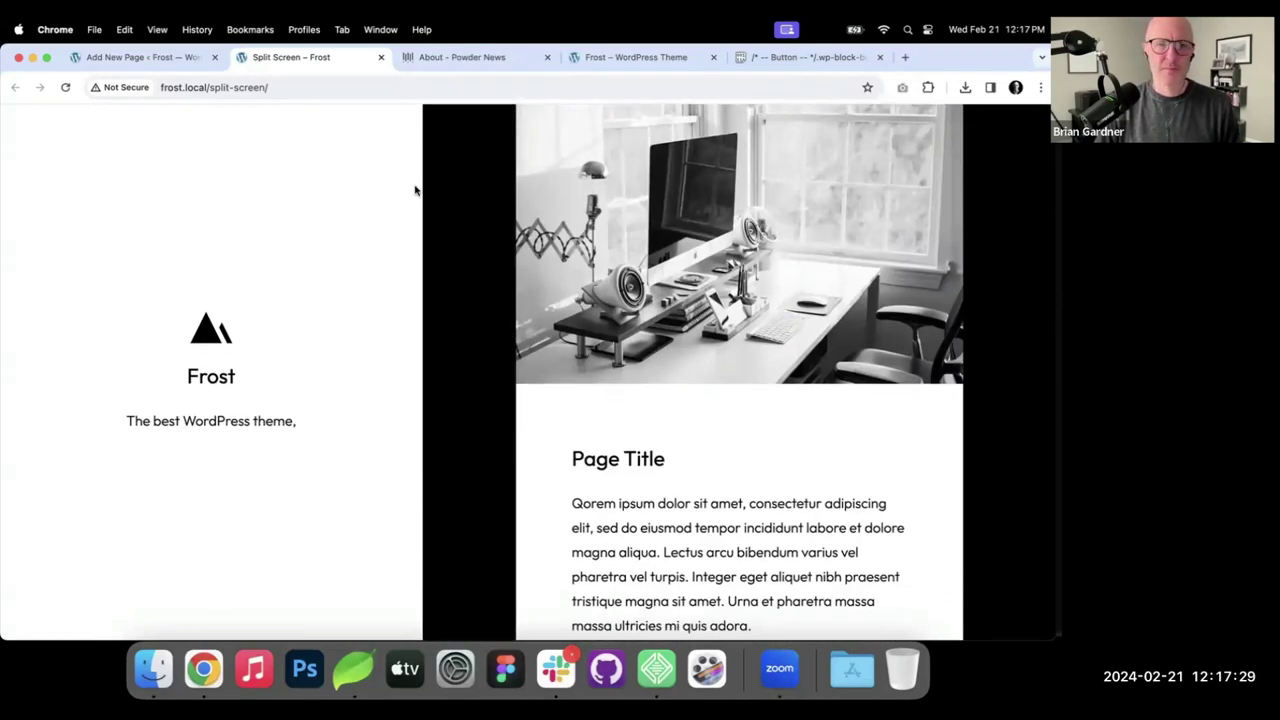
Hide the block outline in the page editor and select the desk photo in the second column.
left_click(200, 57)
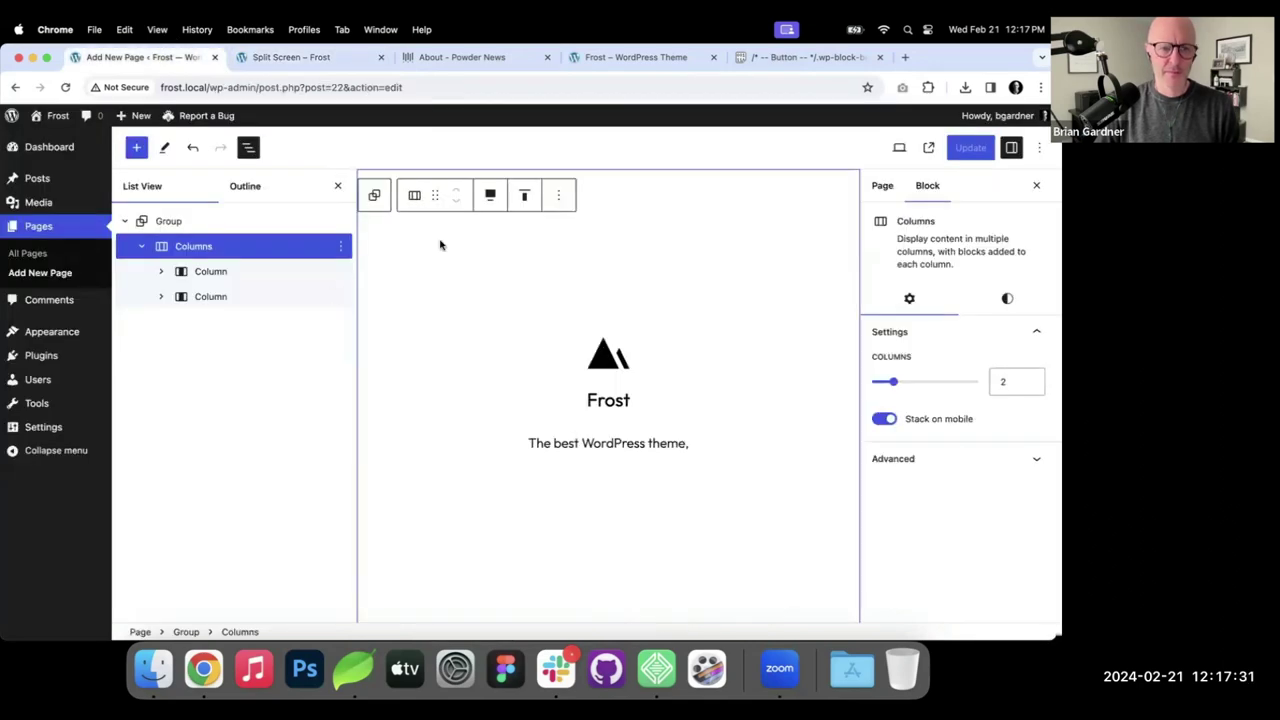
left_click(337, 187)
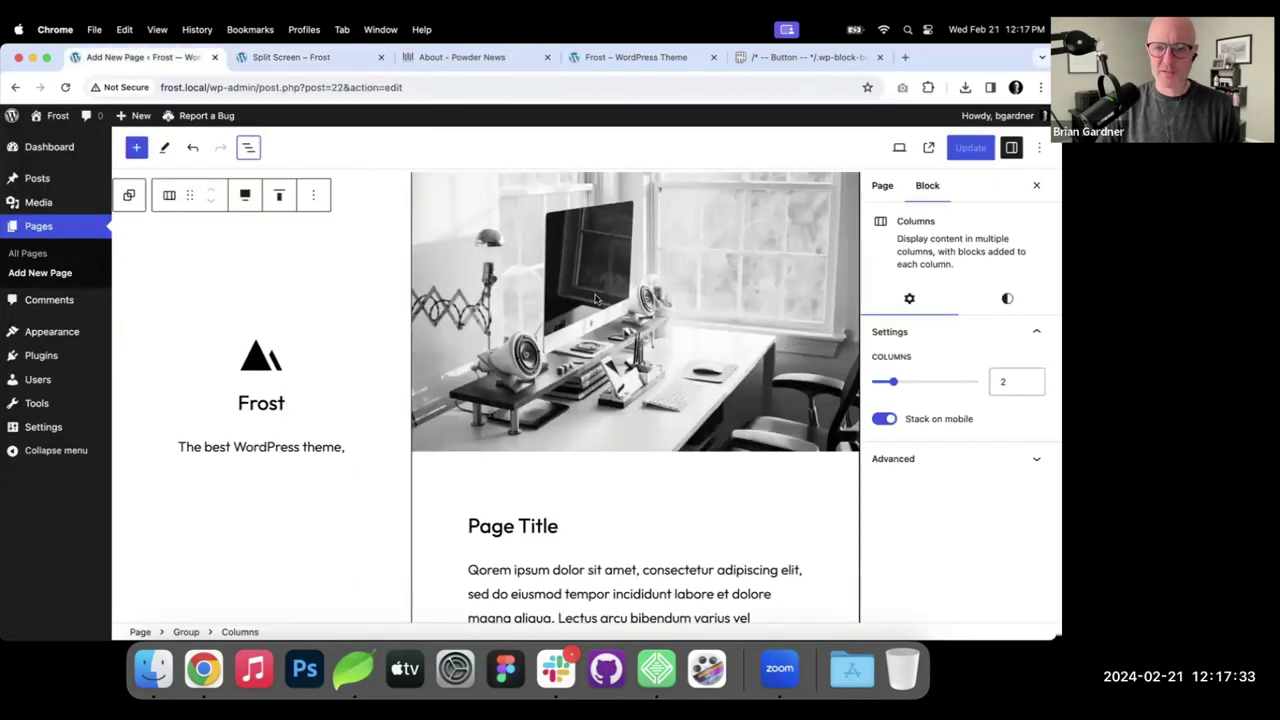
left_click(430, 420)
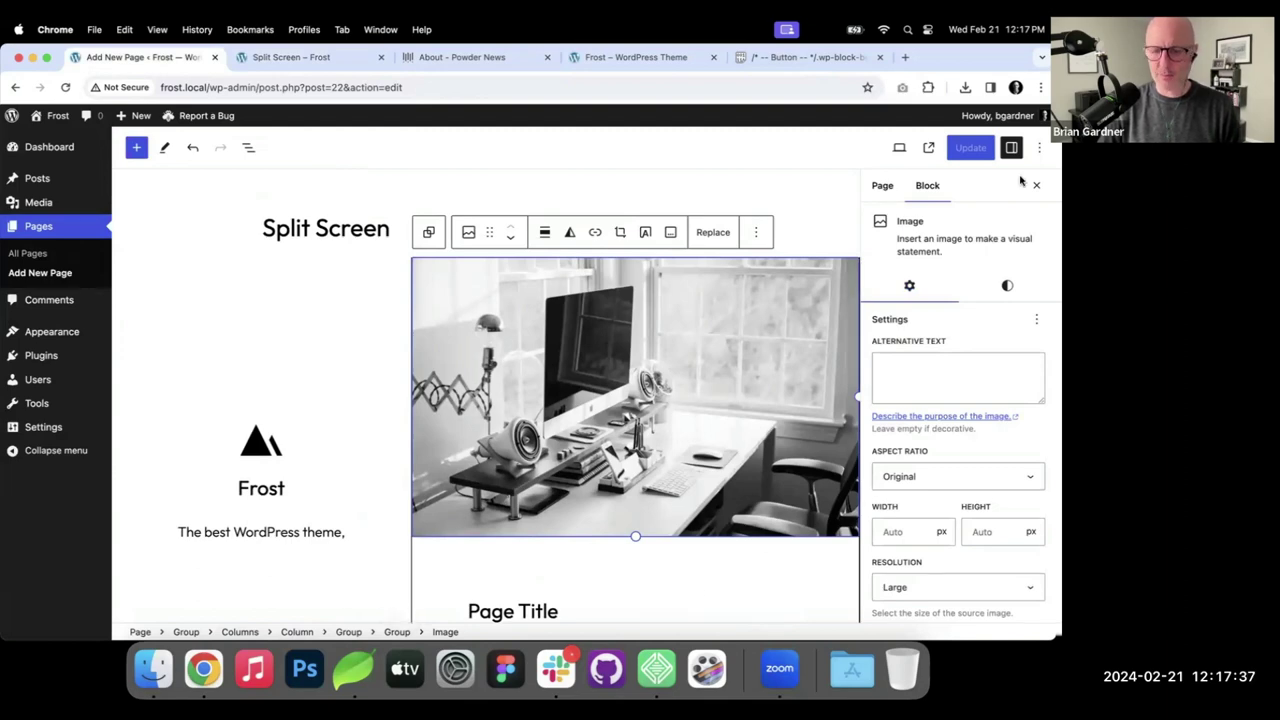
Compare the published Split Screen page with the Powder News About page and the page editor, and look through the Frost home page.
left_click(340, 58)
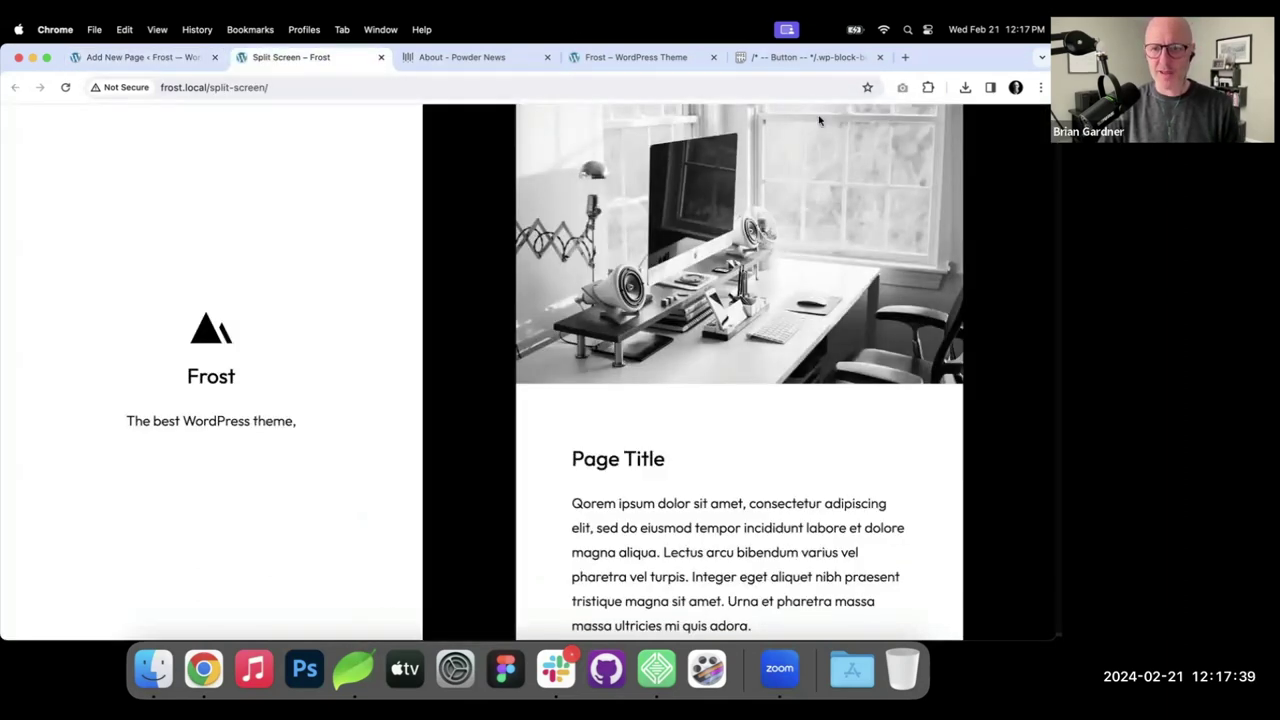
left_click(478, 58)
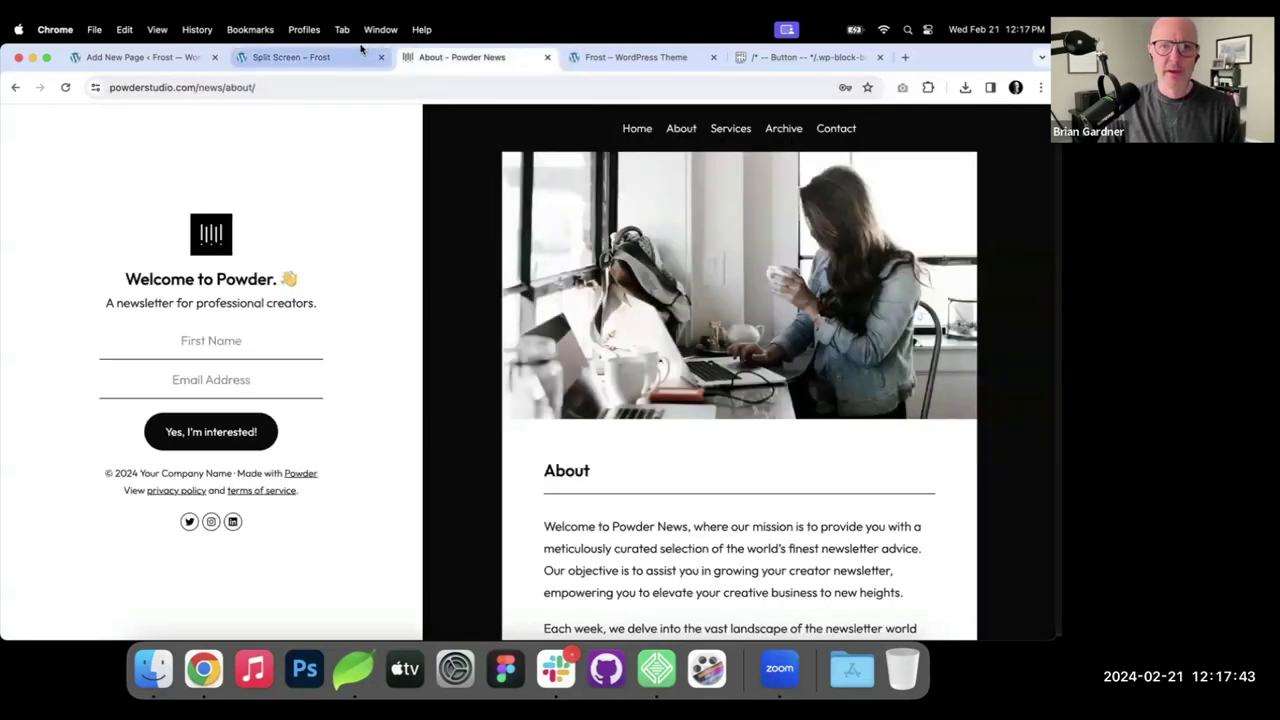
left_click(328, 58)
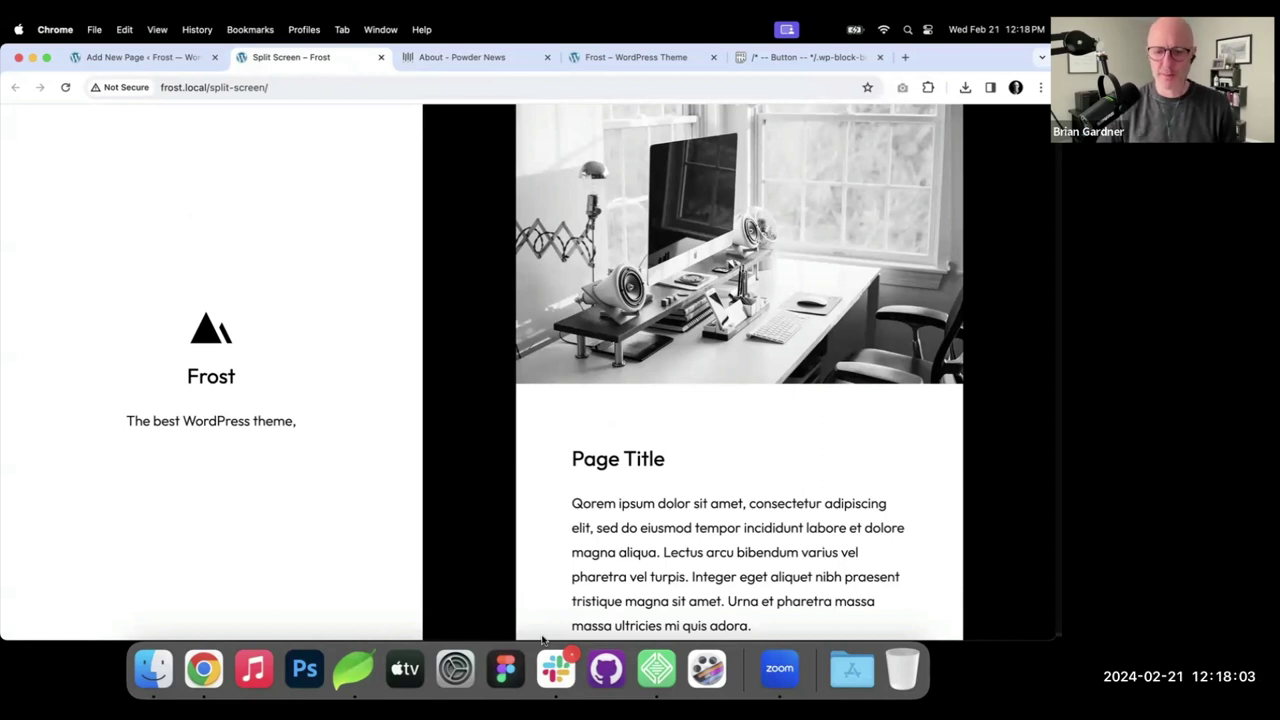
scroll(545, 118, "down", 1)
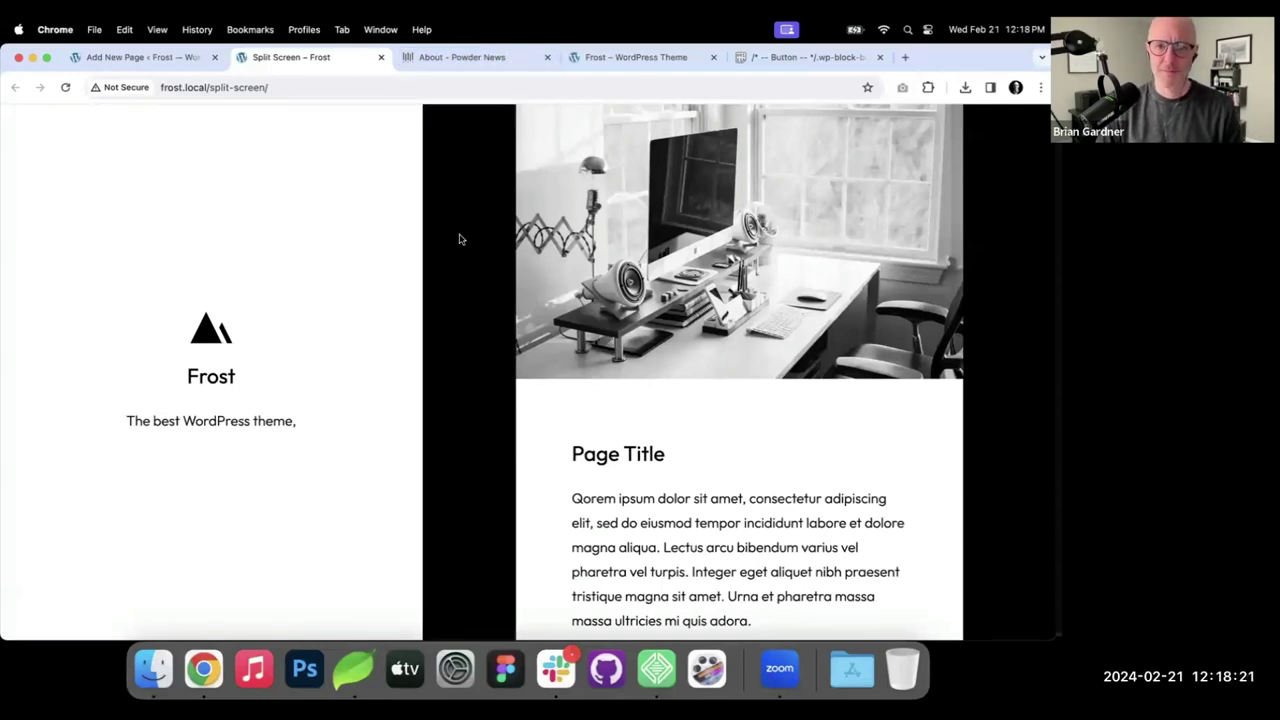
left_click(152, 59)
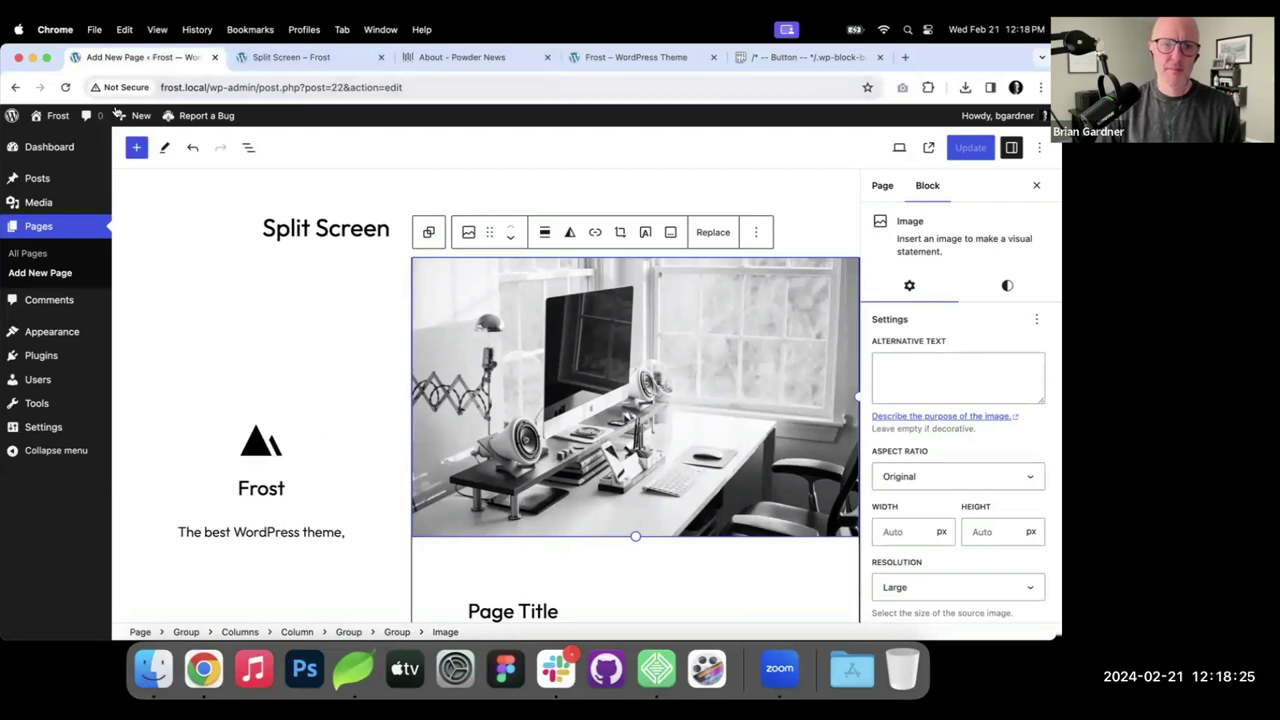
left_click(285, 60)
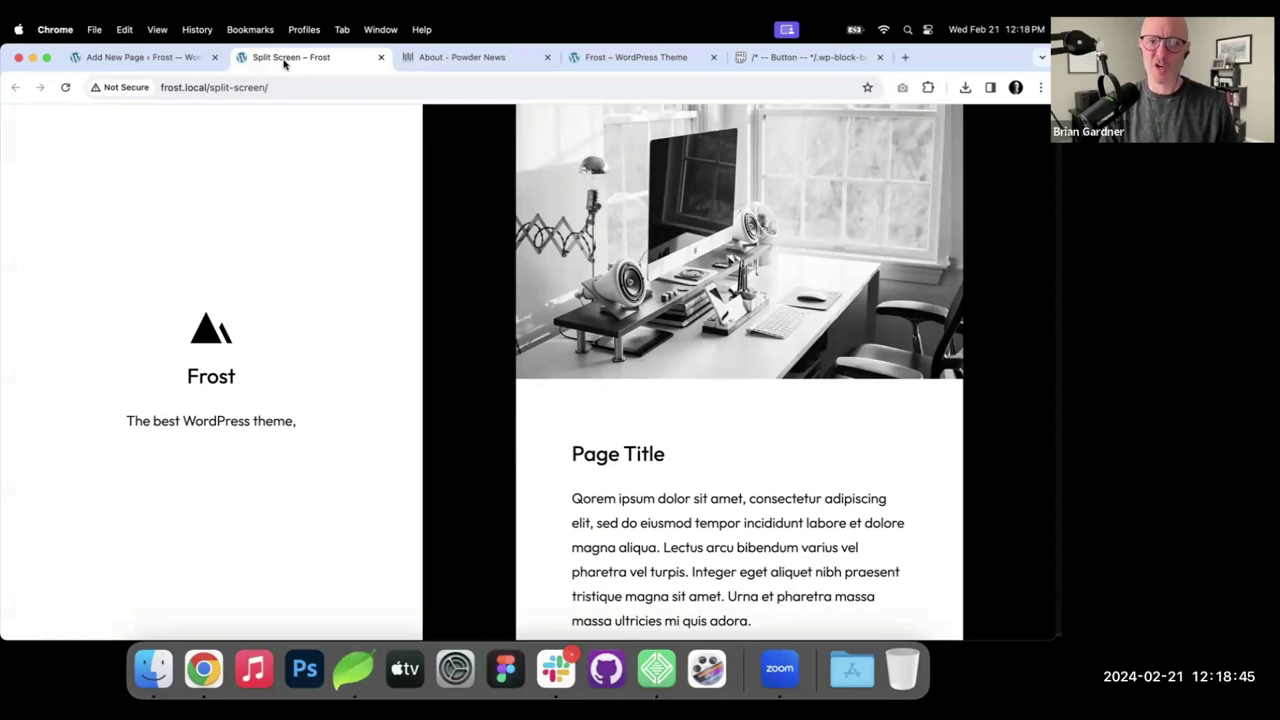
left_click(466, 62)
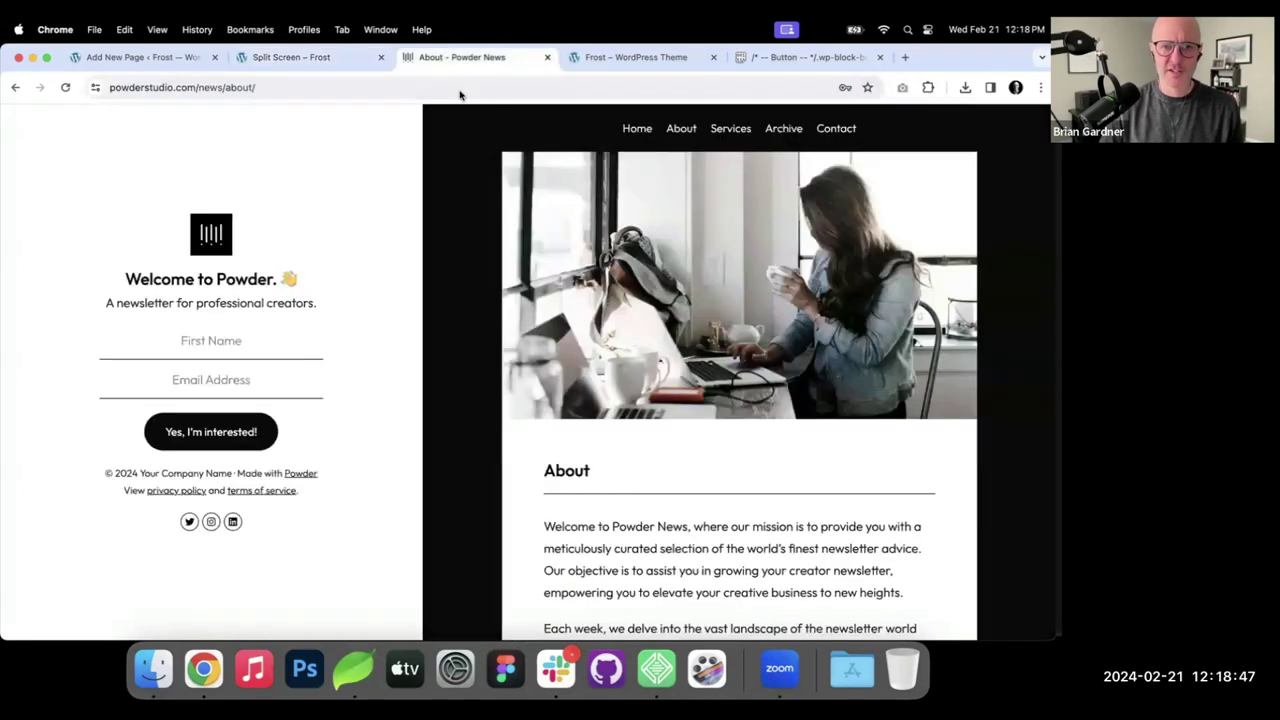
left_click(645, 56)
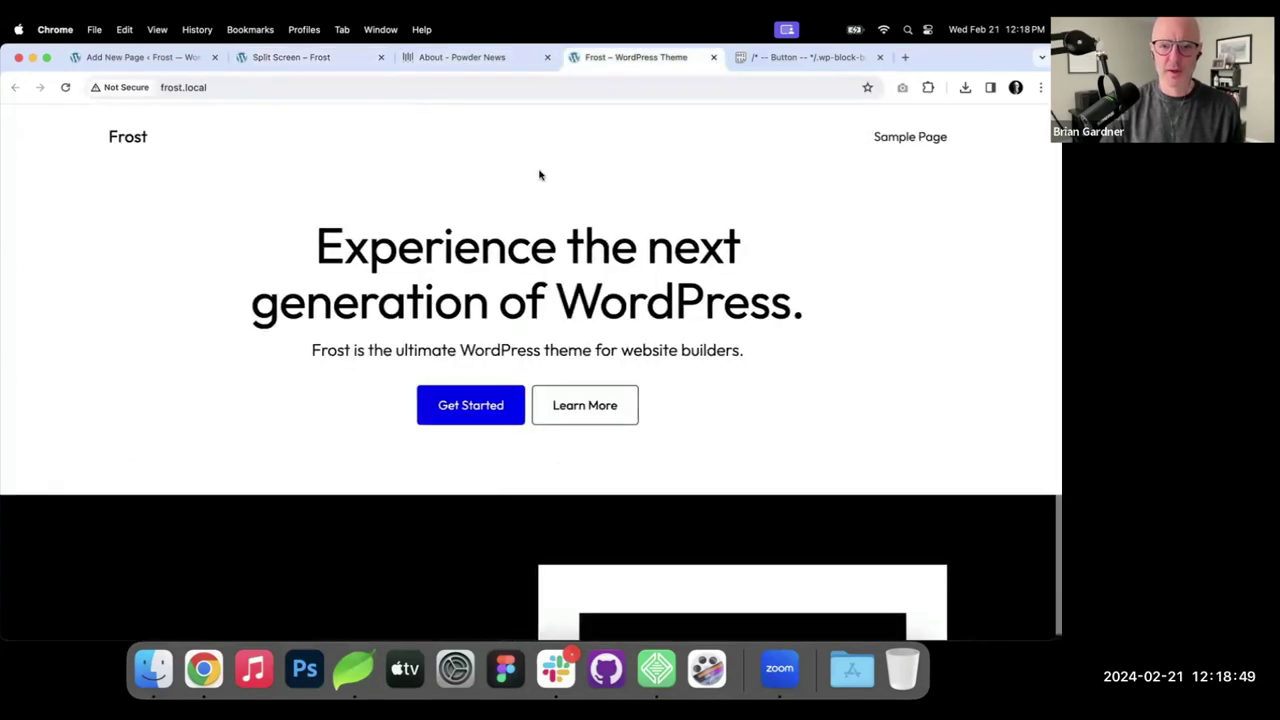
scroll(530, 190, "down", 10)
scroll(523, 195, "up", 15)
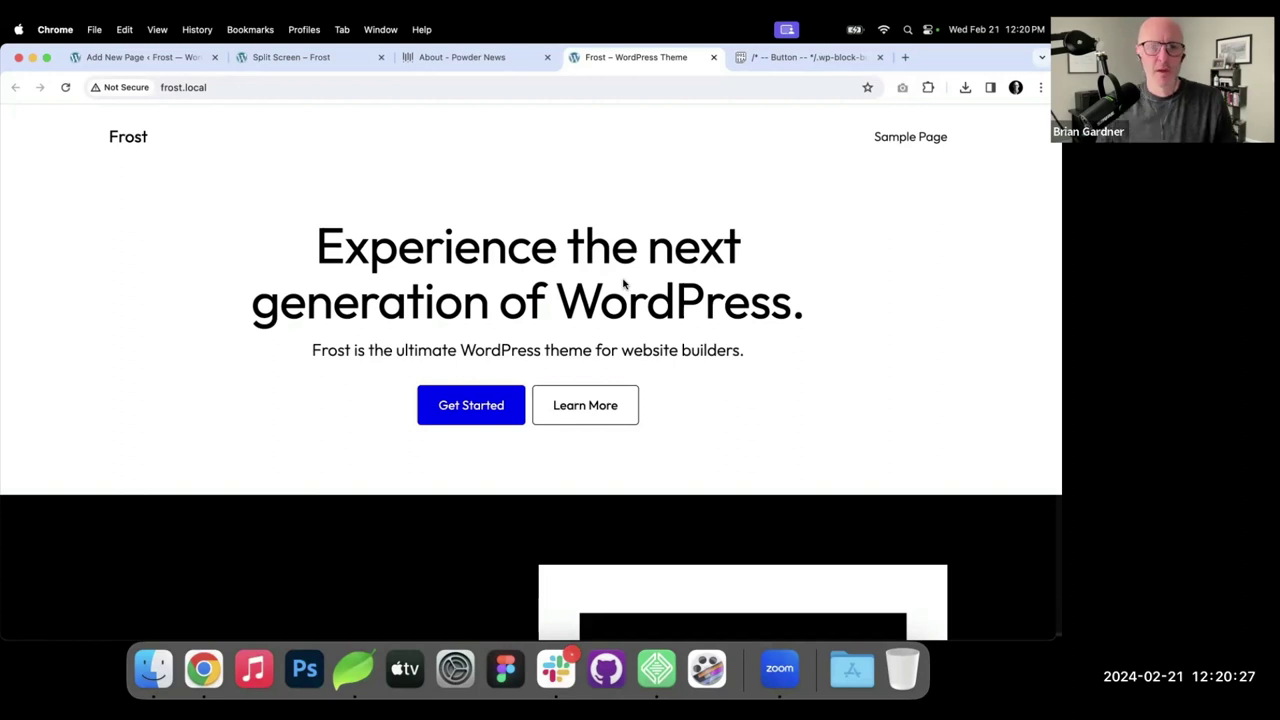
Close the Powder News About page and the published Split Screen page, keeping the Frost home page open.
left_click(470, 60)
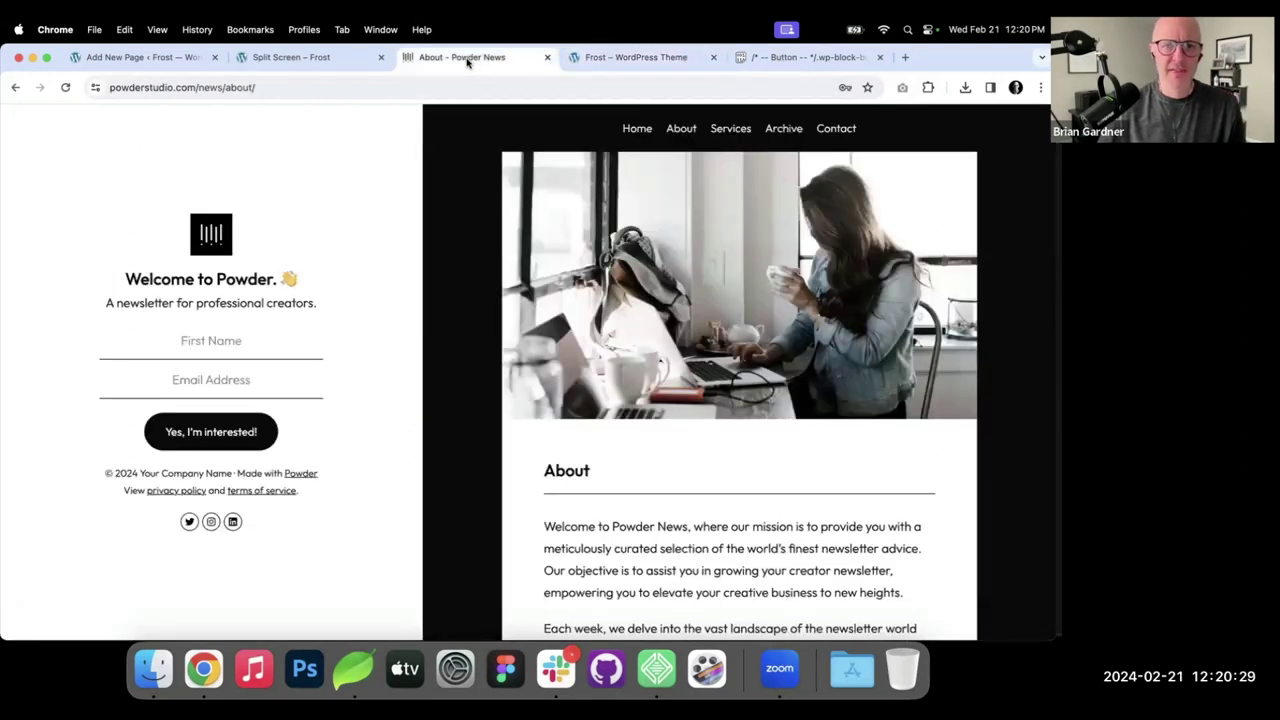
left_click(547, 60)
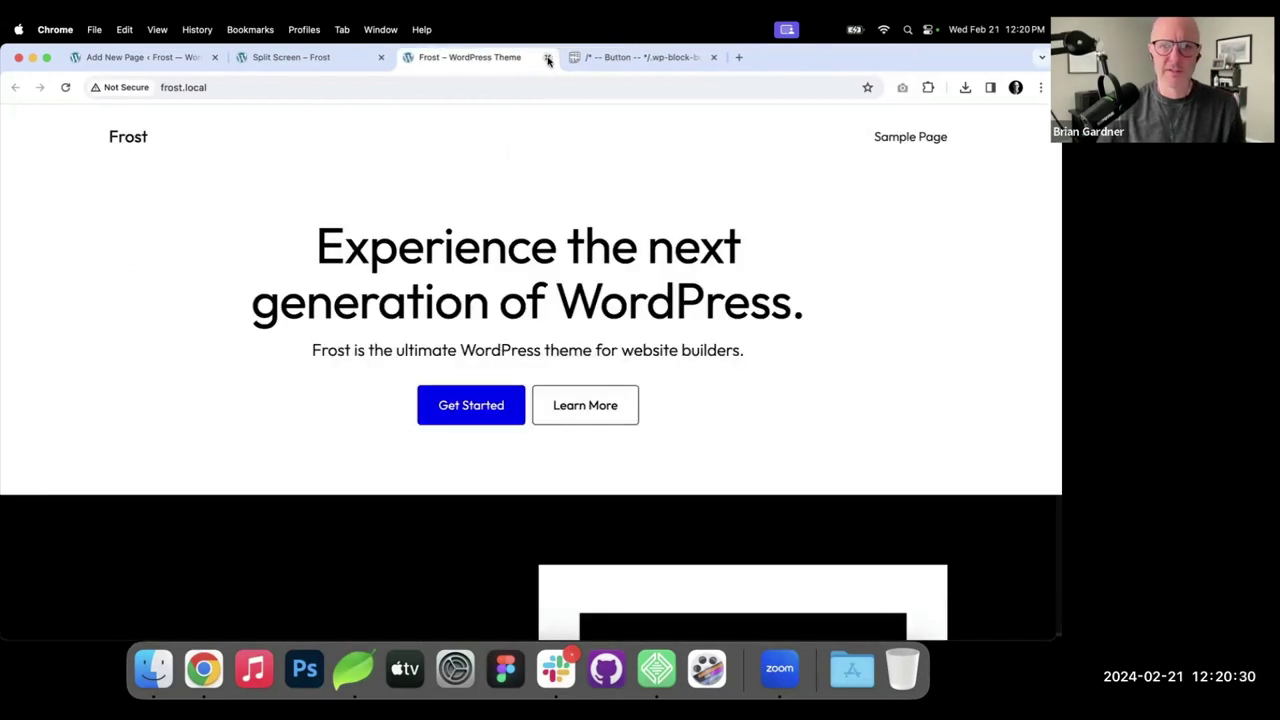
left_click(393, 64)
left_click(381, 57)
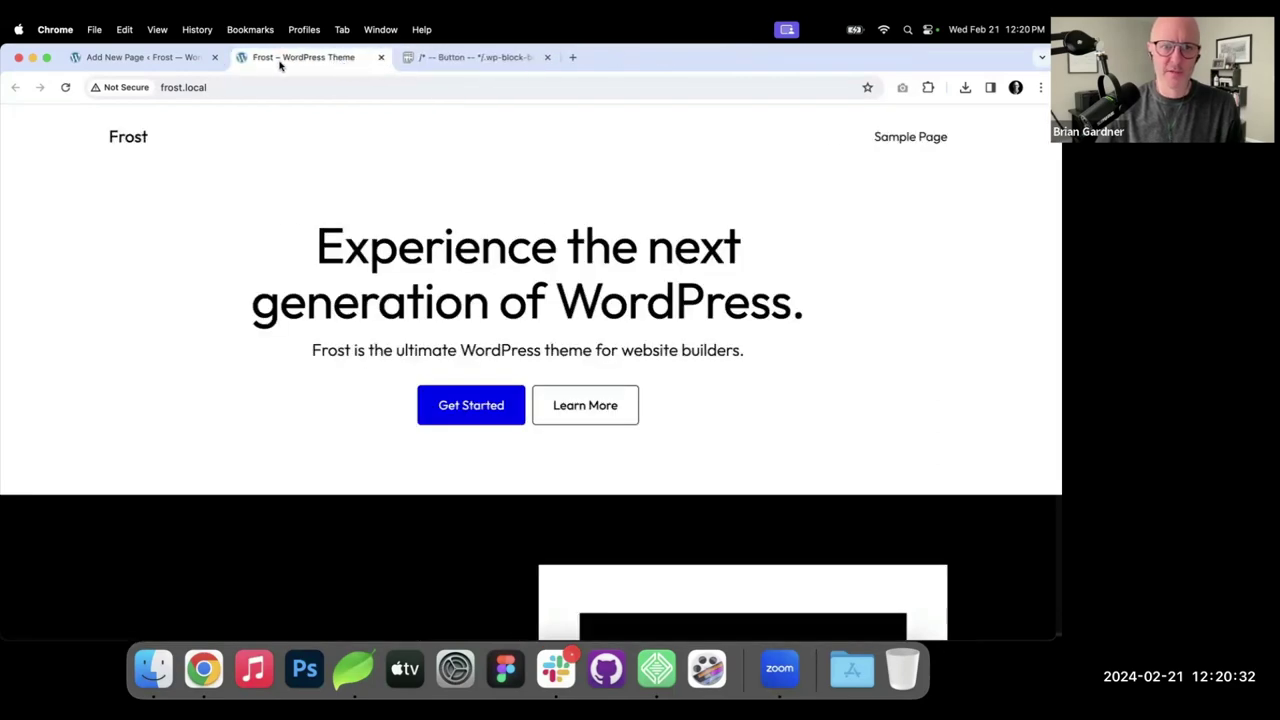
Open the published Hello world! post in a separate browser view from the site's list of posts.
left_click(180, 57)
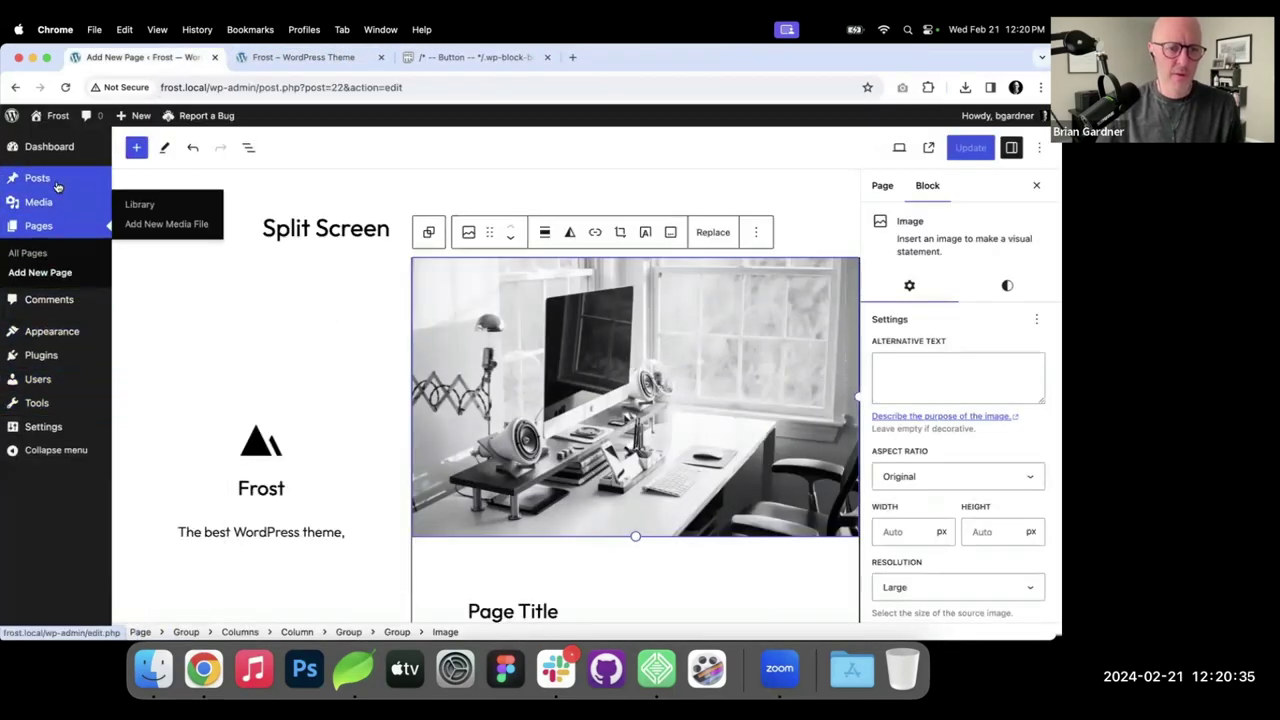
left_click(55, 182)
right_click(272, 273)
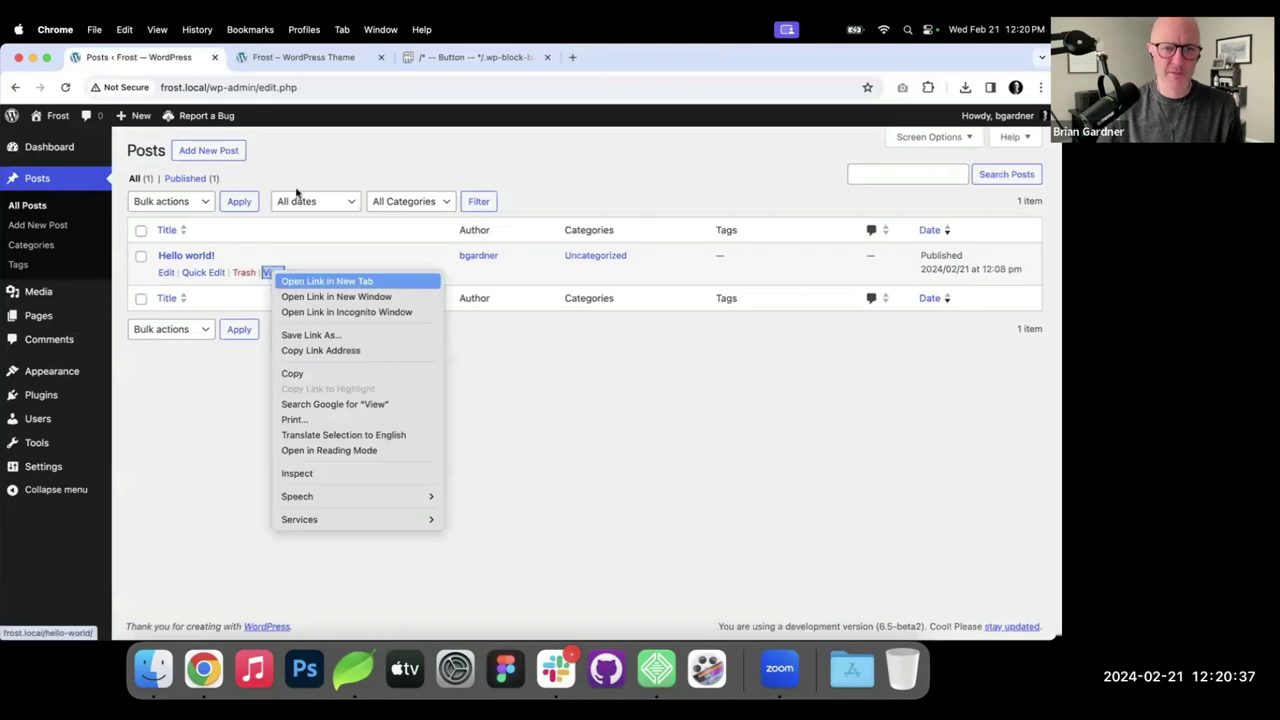
left_click(300, 279)
left_click(343, 60)
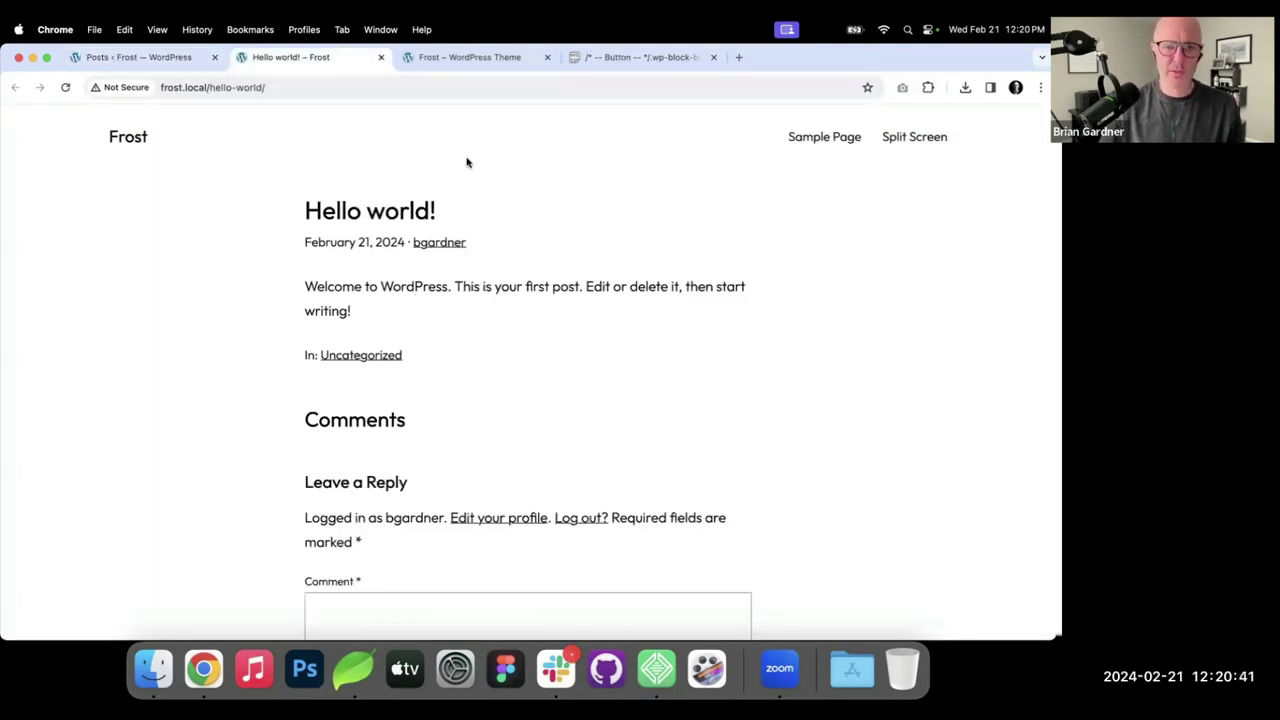
Add the excerpt "This is a sample excerpt." to the Hello world! post and update the post.
left_click(95, 60)
mouse_move(78, 374)
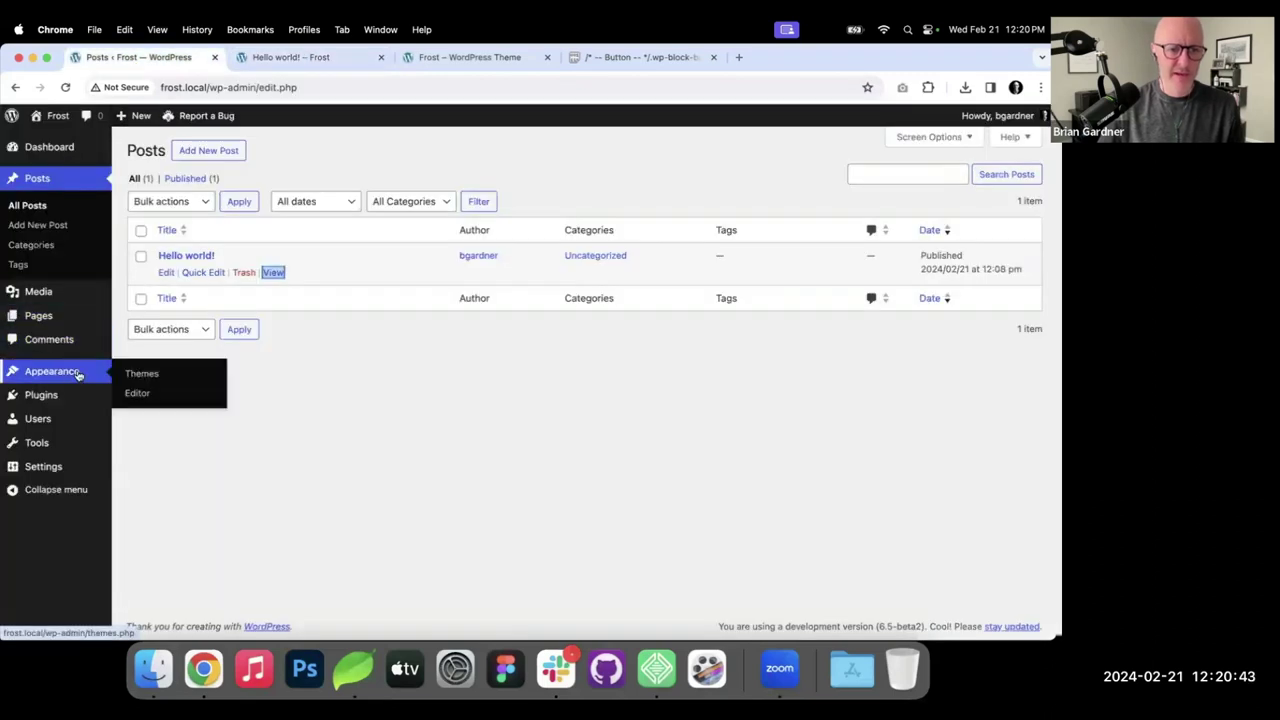
left_click(202, 258)
scroll(930, 430, "down", 3)
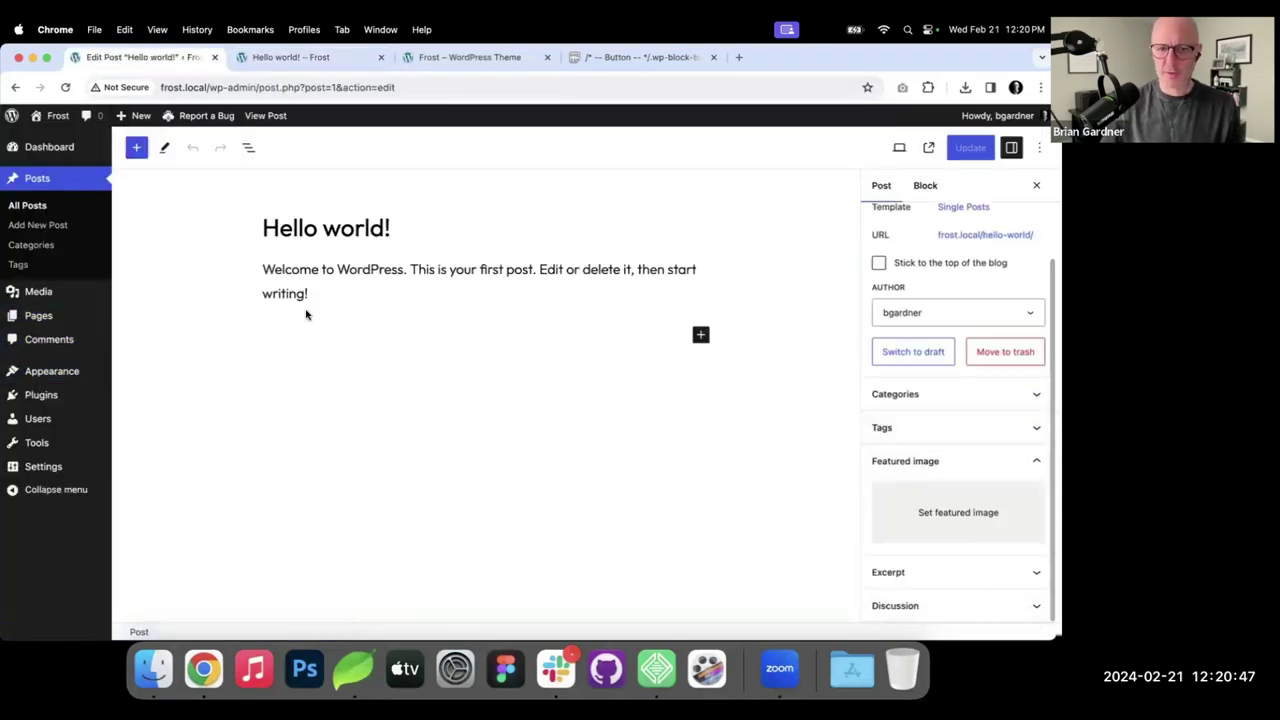
left_click(980, 572)
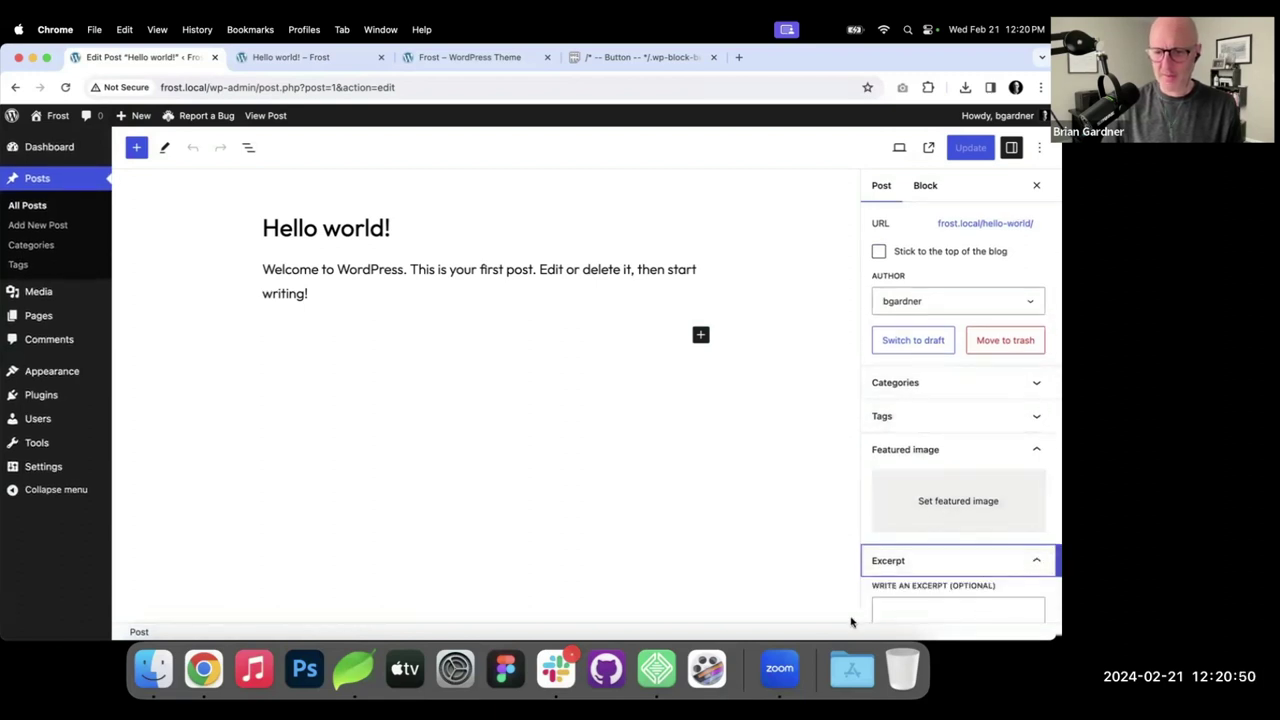
left_click(922, 603)
type("Thi")
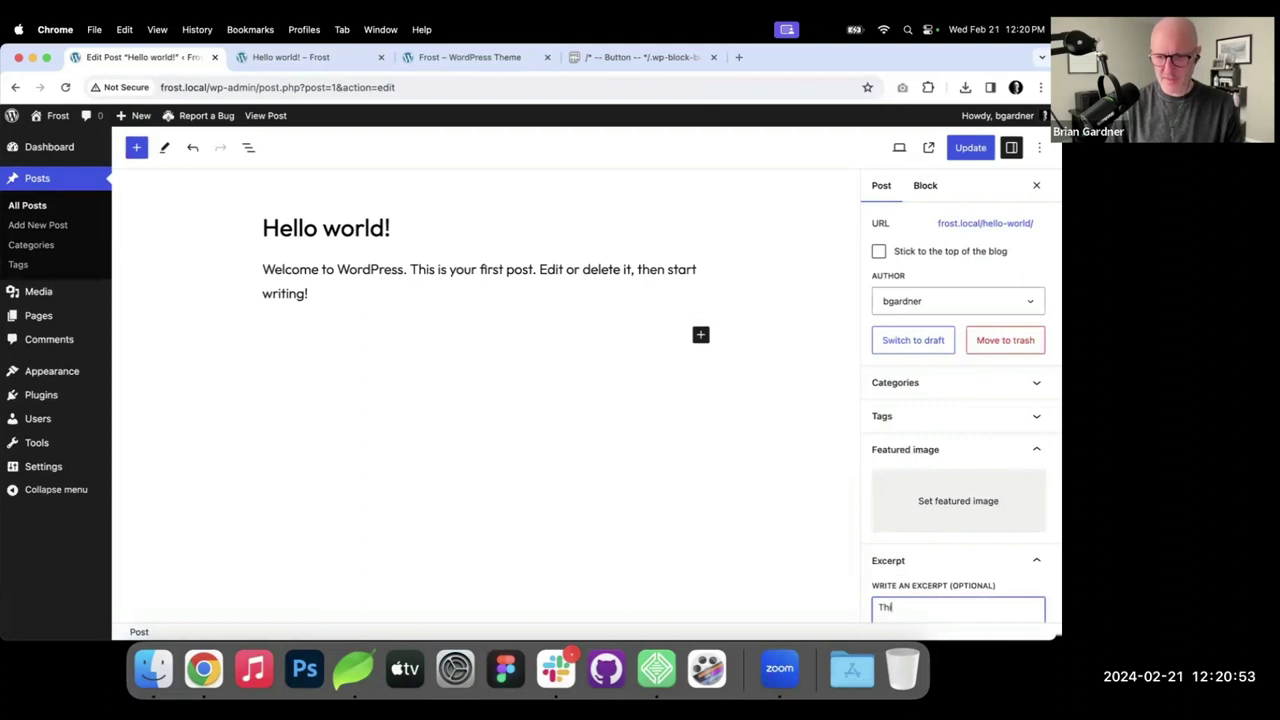
type("s is a sam")
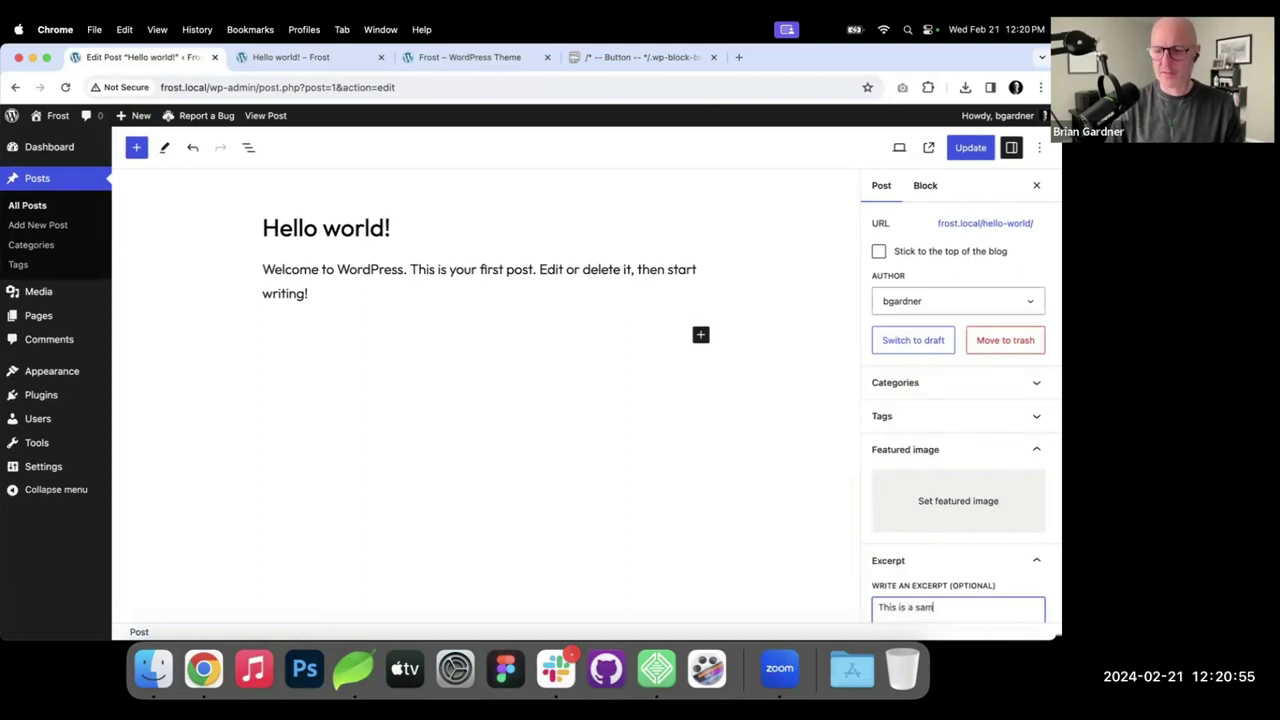
type("ple excerpt.")
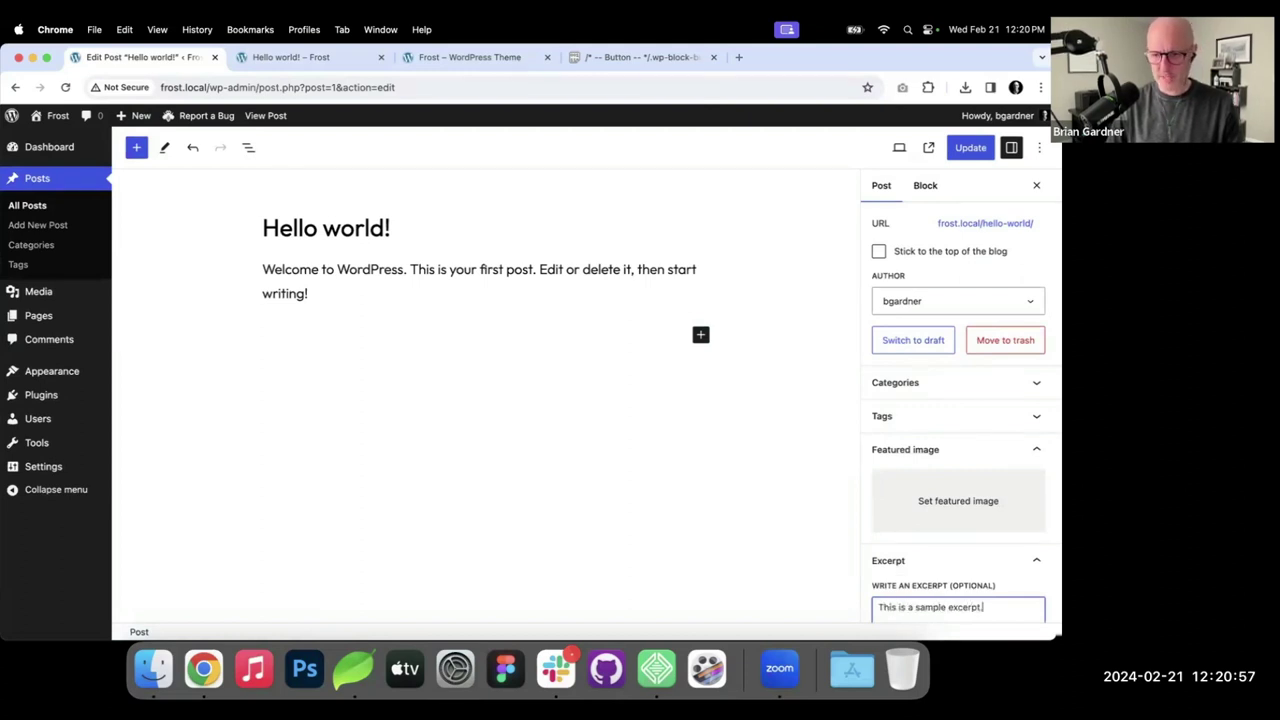
left_click(966, 150)
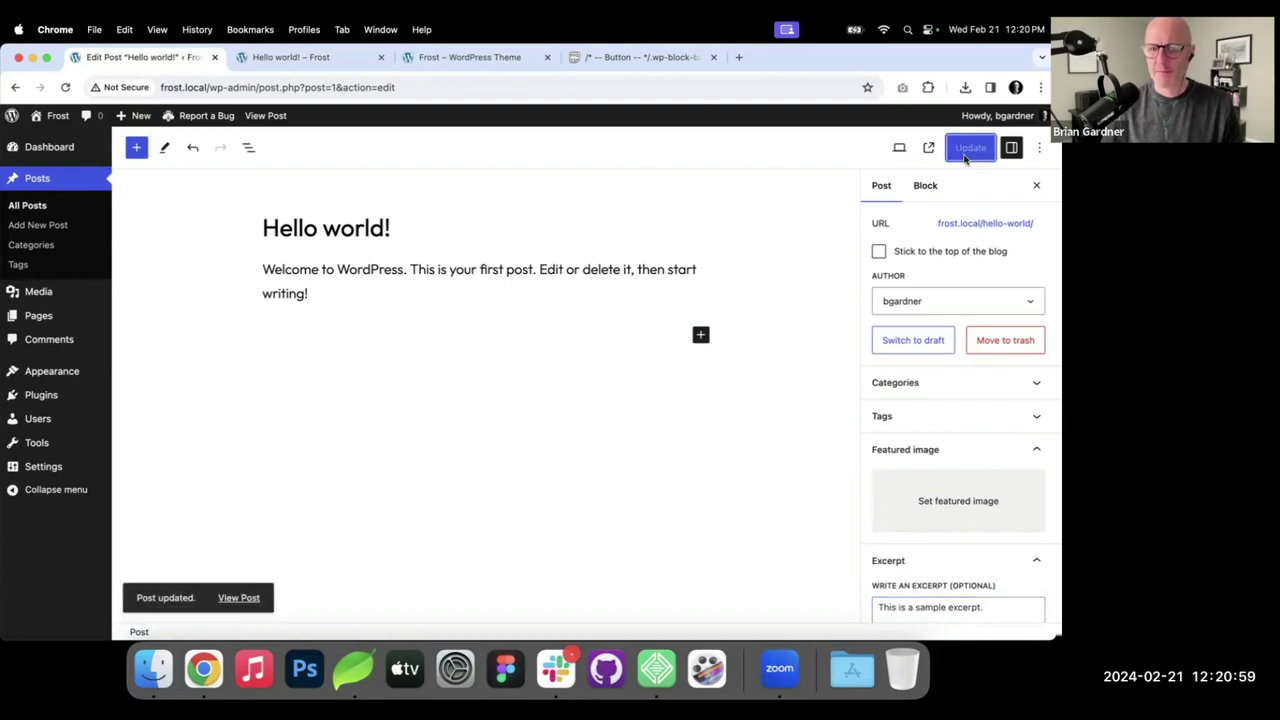
mouse_move(64, 378)
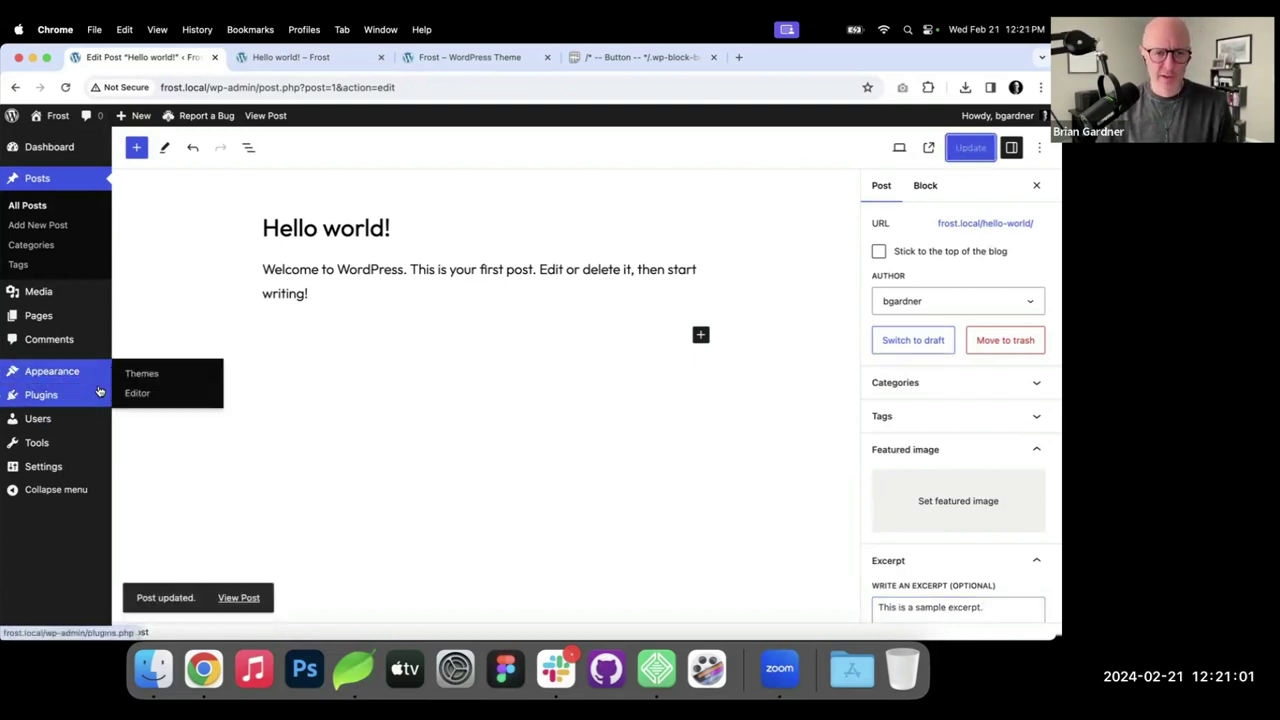
Open the Single Posts template for editing in the site editor.
left_click(139, 394)
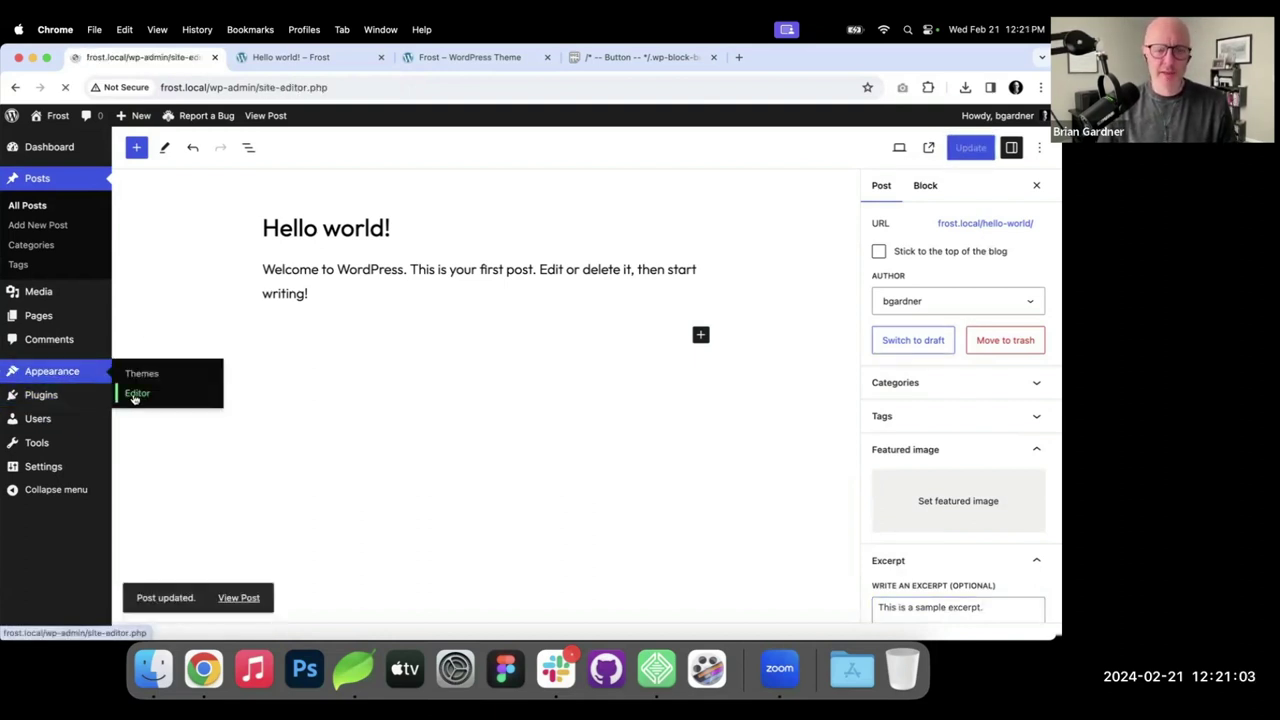
left_click(103, 357)
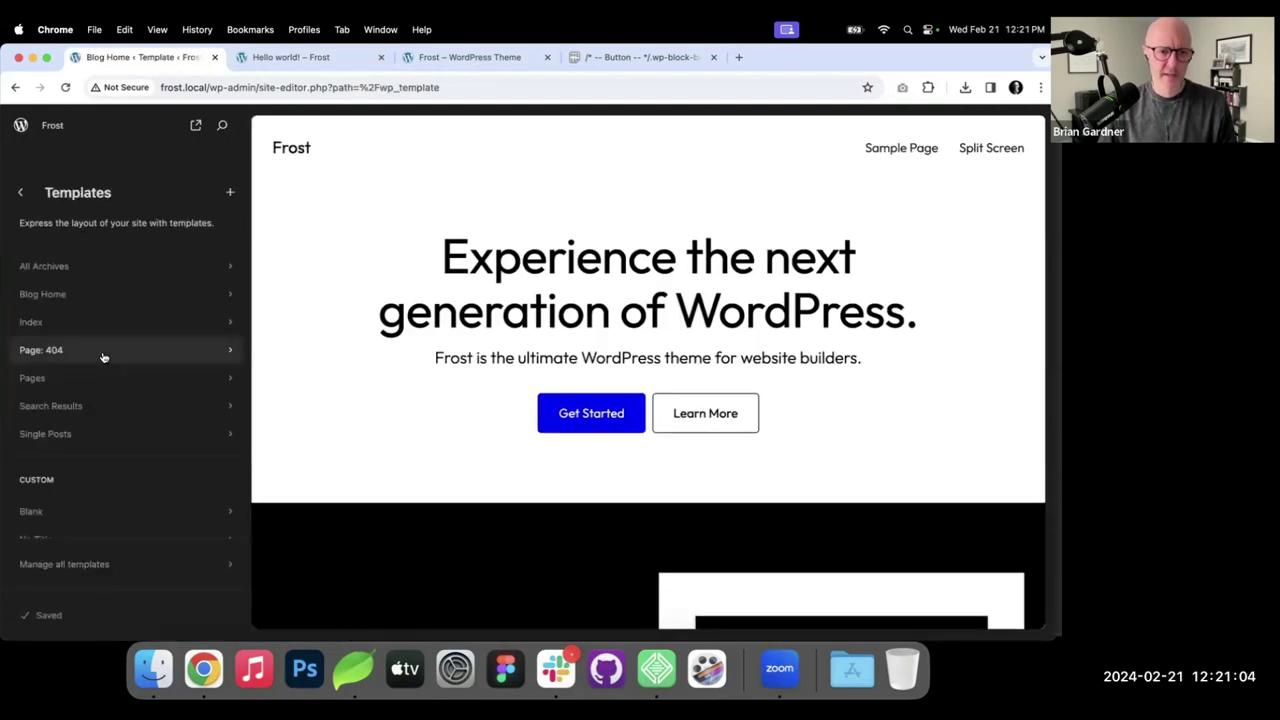
left_click(70, 436)
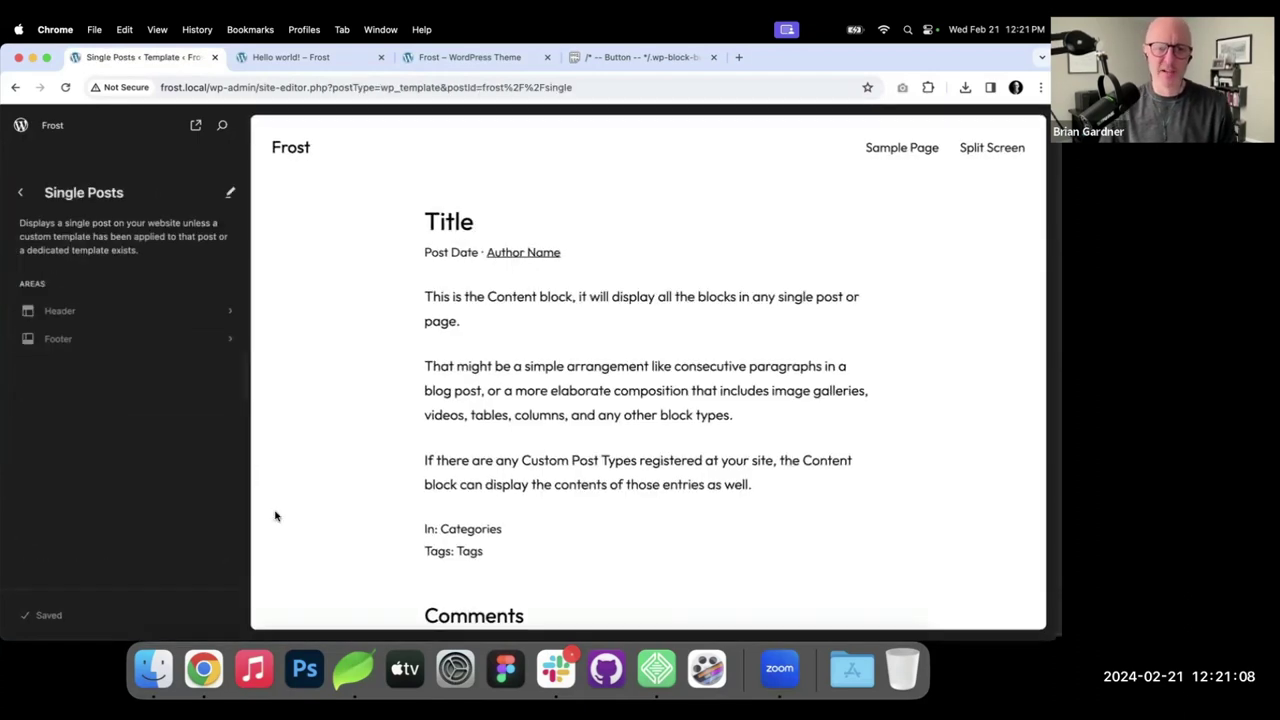
left_click(600, 200)
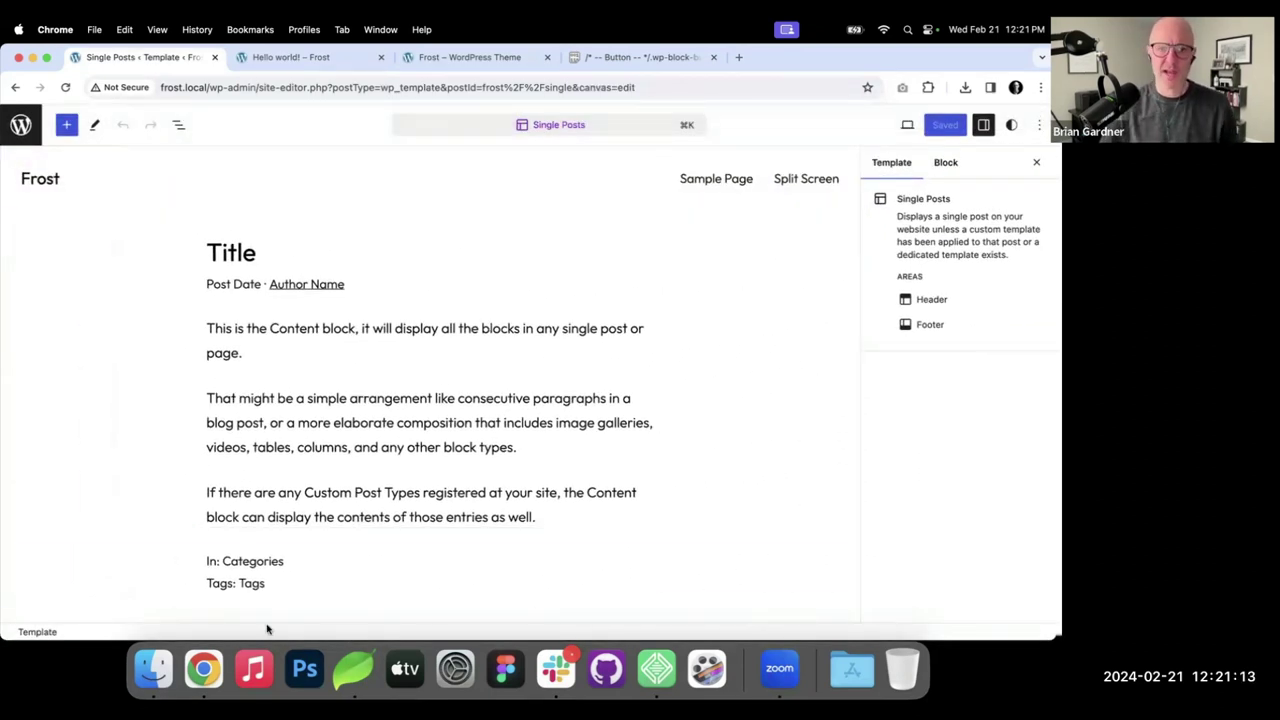
Add an Excerpt block to the nested group holding the title and post date row, and place it directly below the title.
left_click(178, 125)
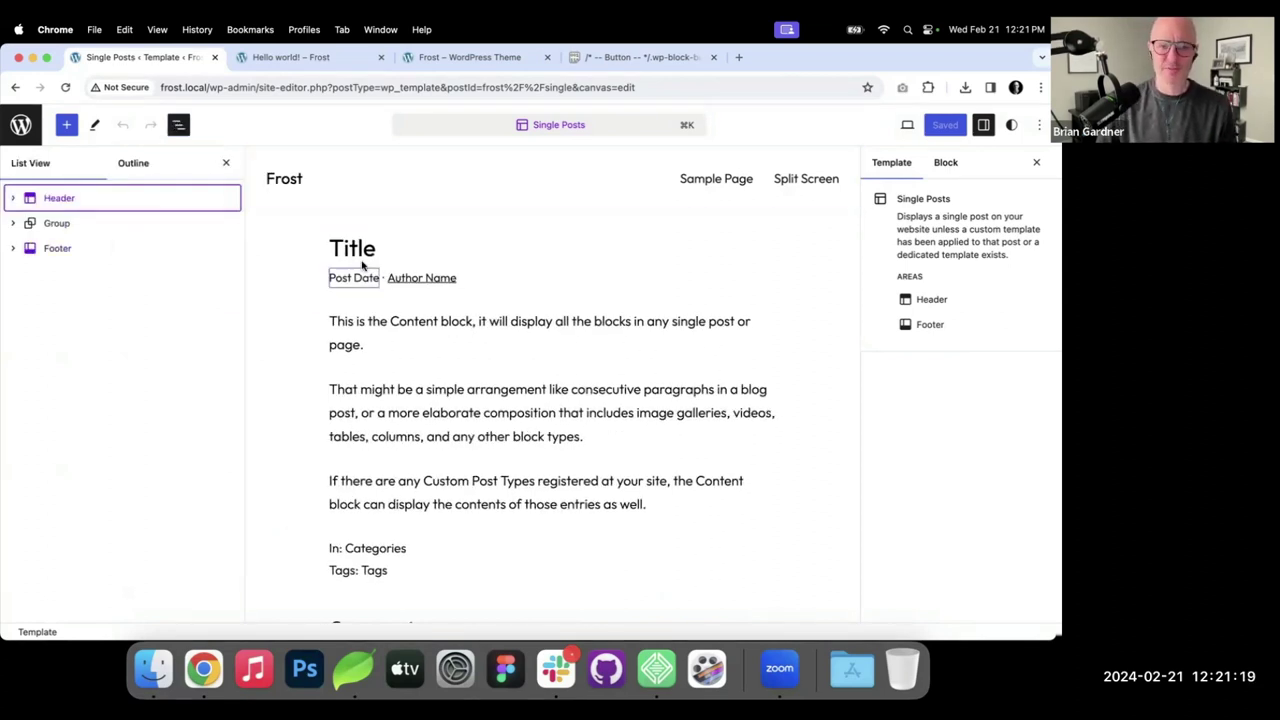
left_click(15, 226)
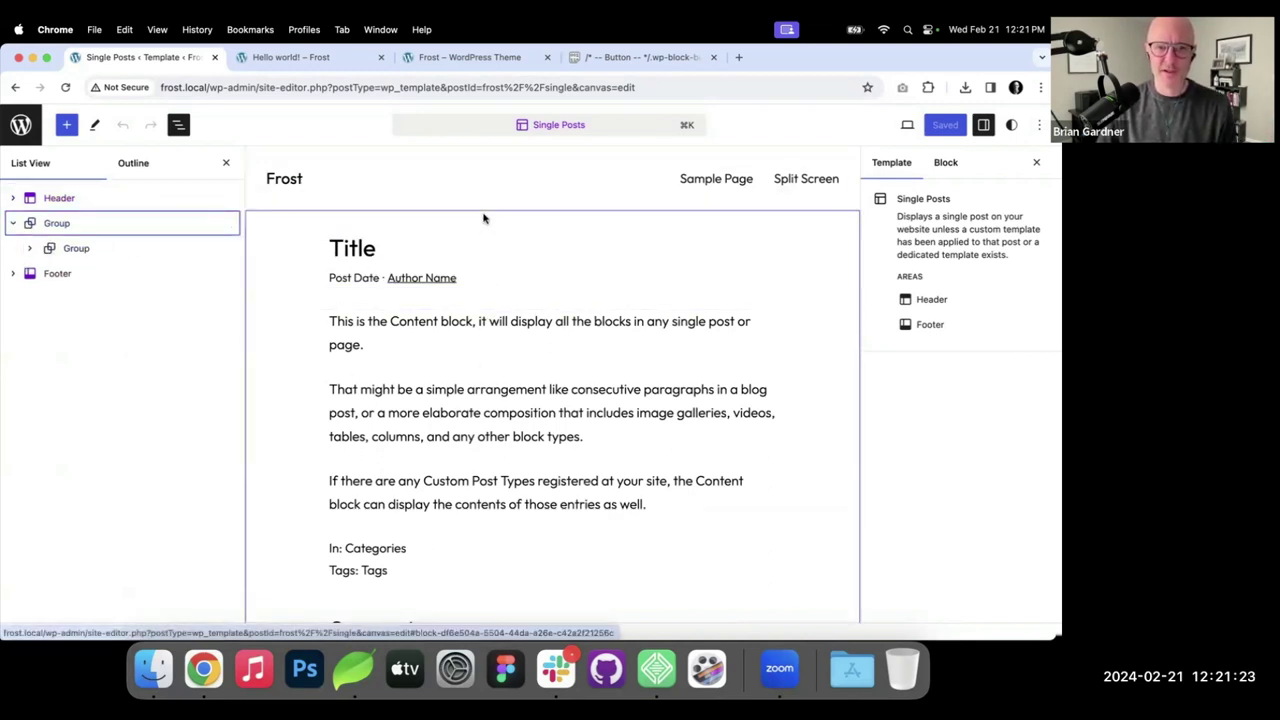
left_click(30, 248)
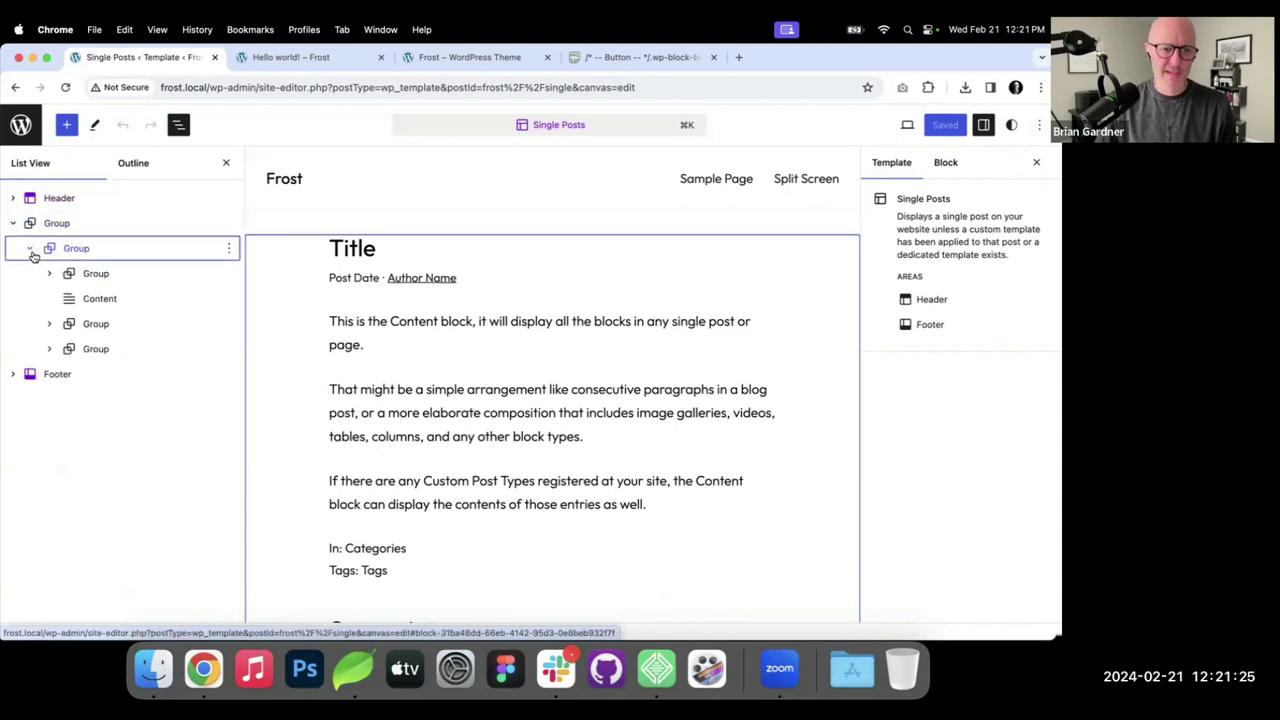
left_click(49, 273)
left_click(97, 275)
left_click(97, 275)
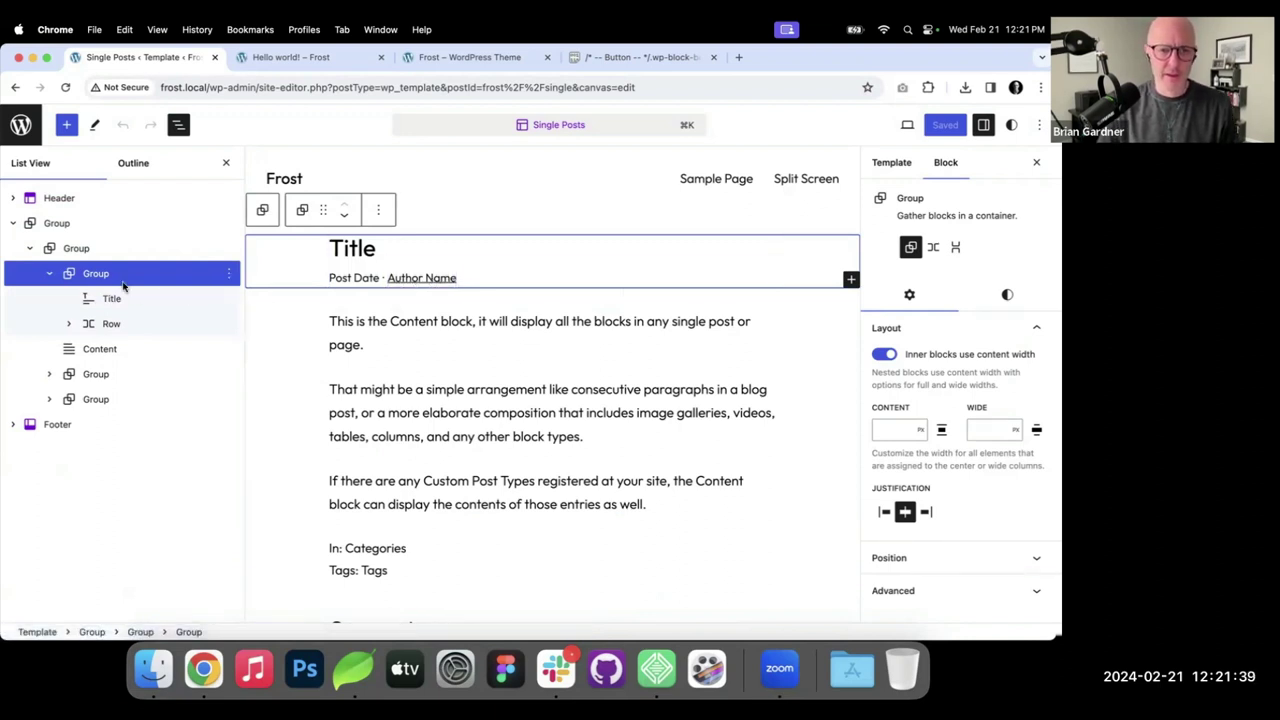
left_click(850, 279)
type("ex")
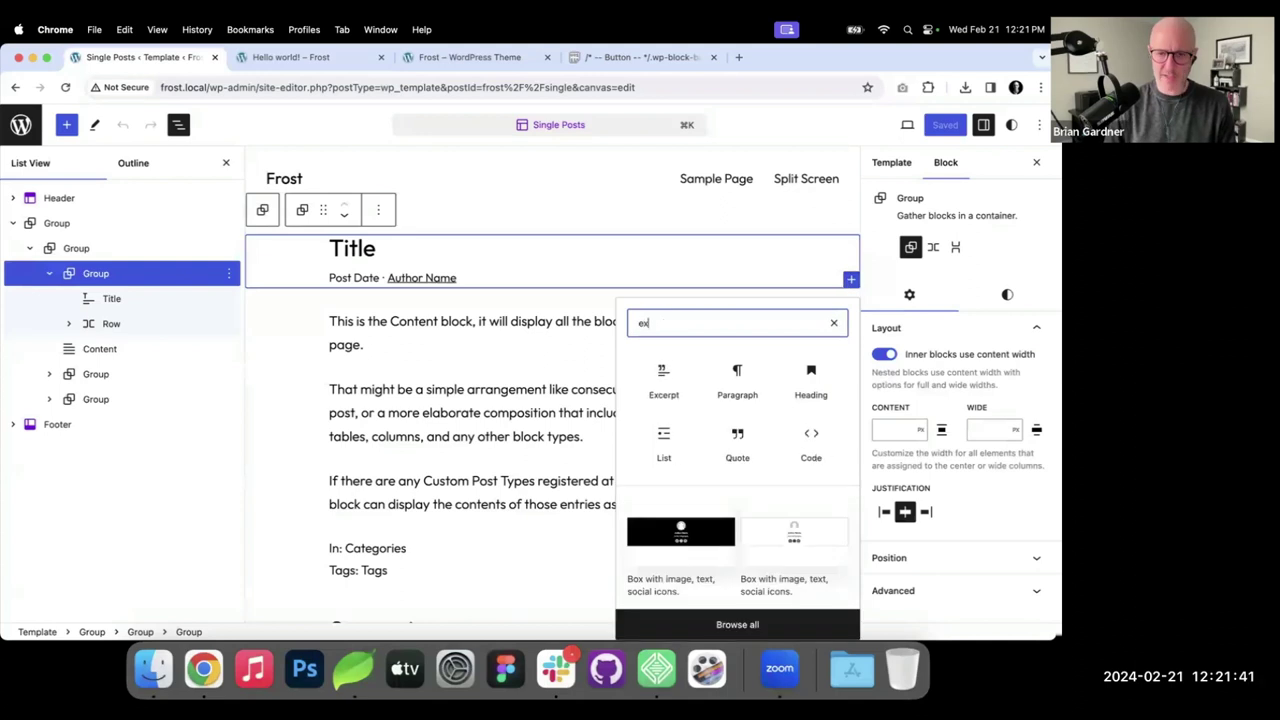
left_click(664, 380)
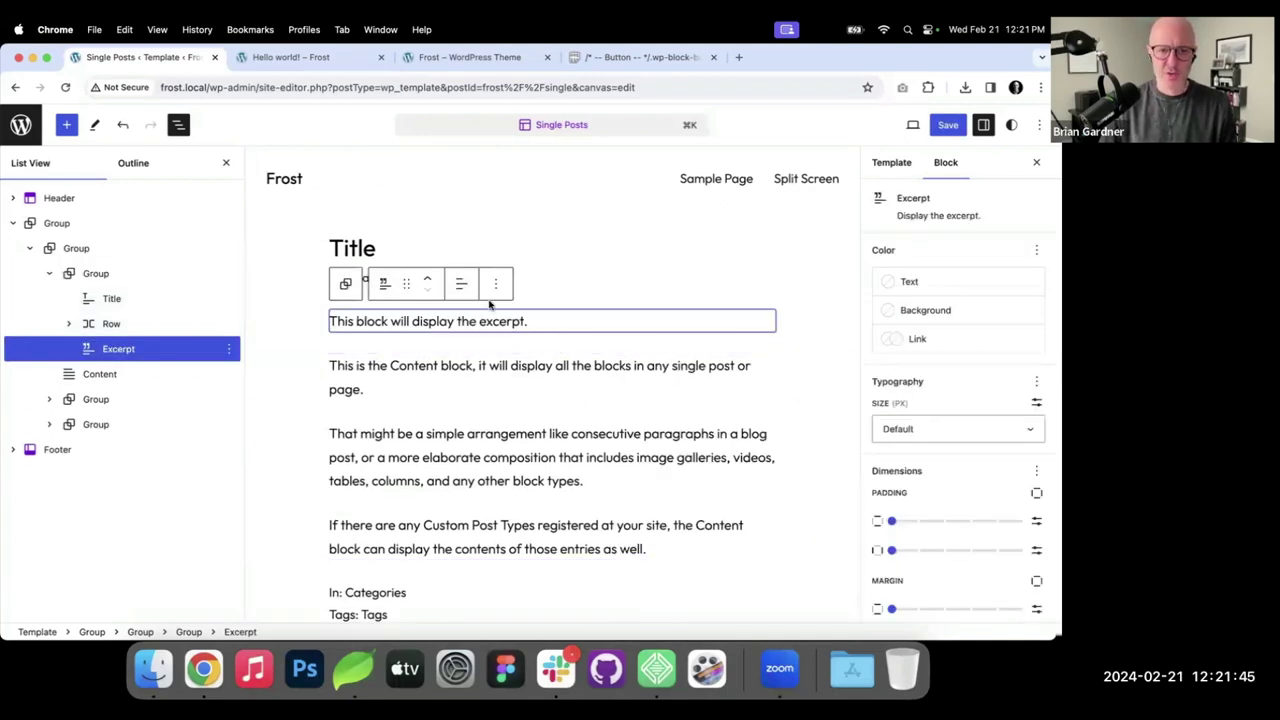
left_click(427, 279)
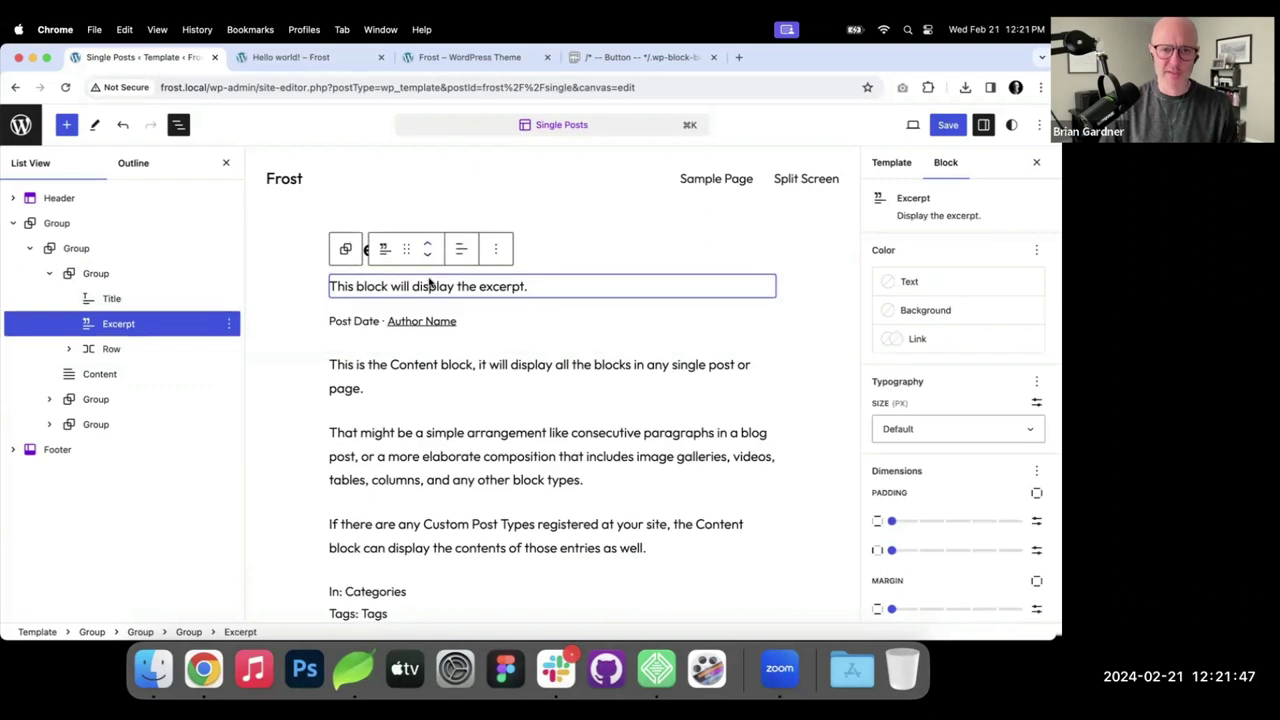
Set the Excerpt block's font size to xSmall and save the Single Posts template.
left_click(951, 428)
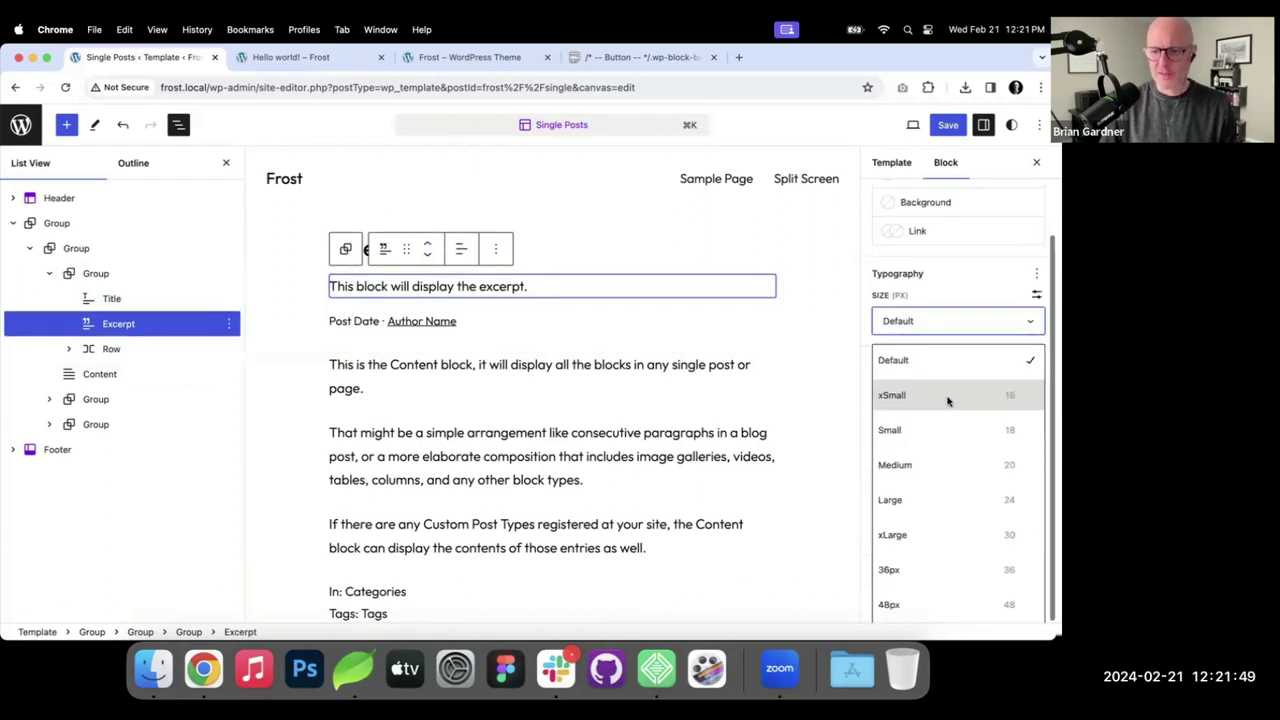
left_click(949, 400)
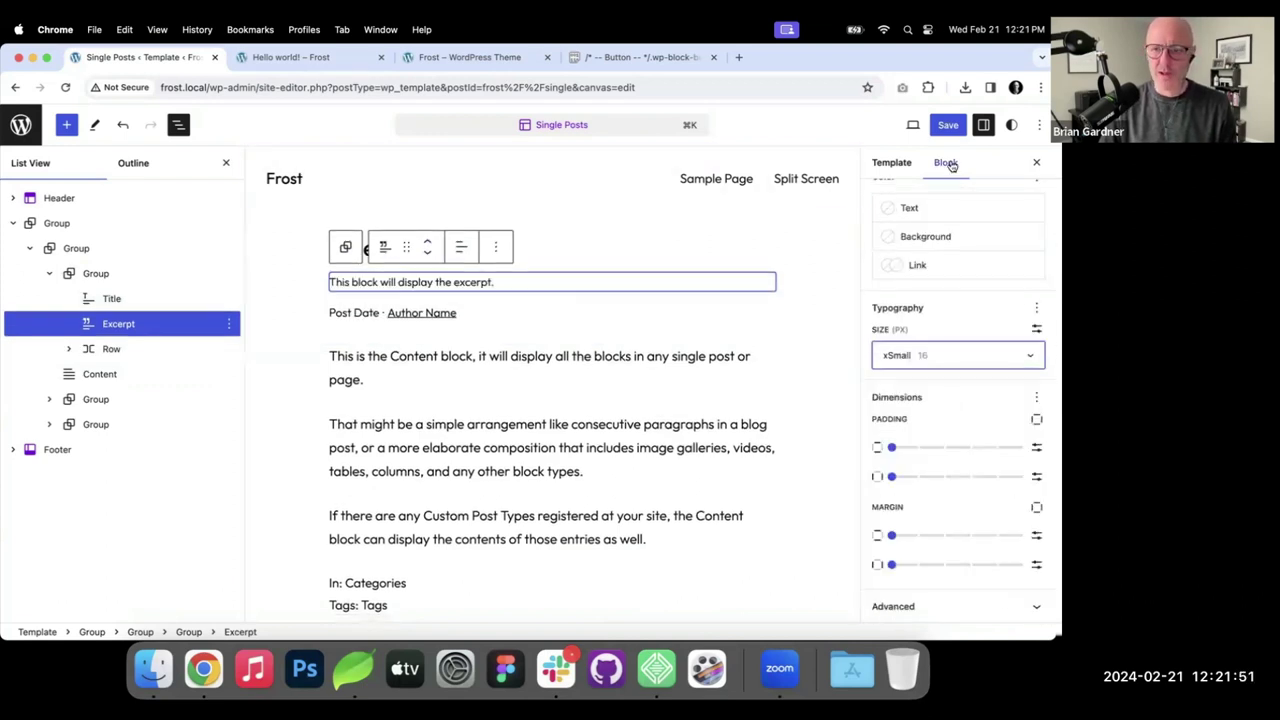
left_click(941, 130)
left_click(918, 127)
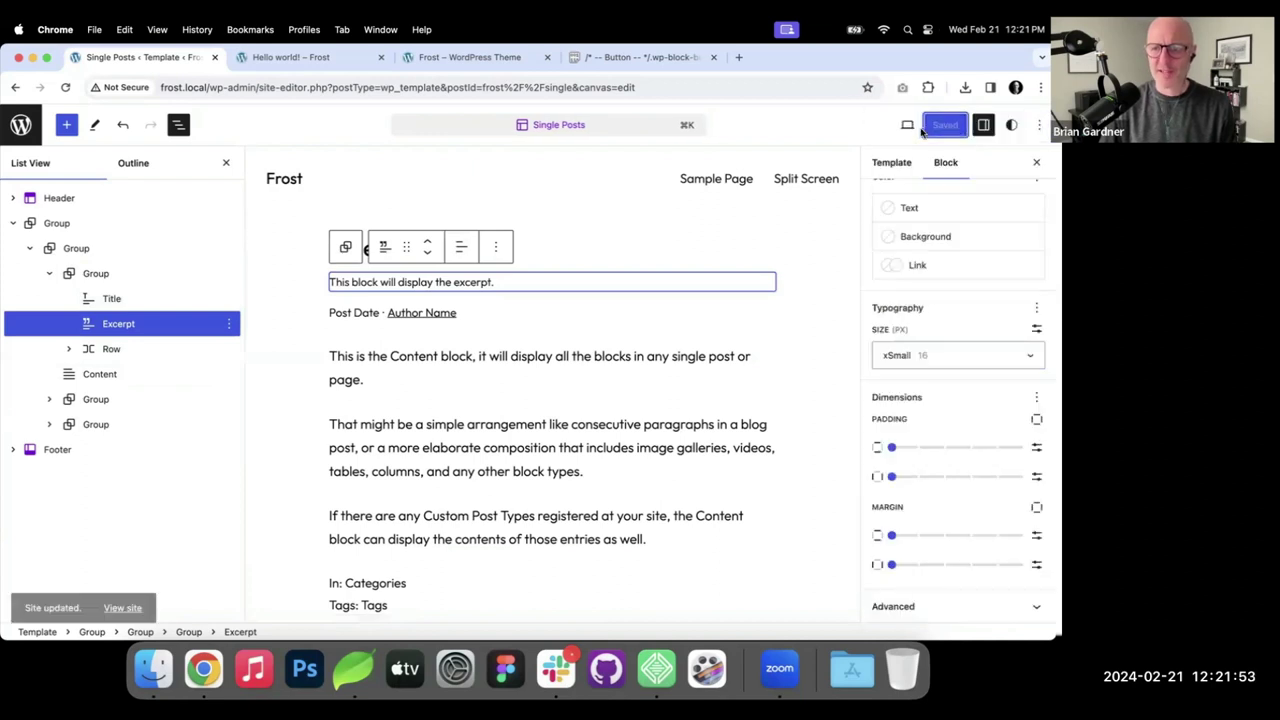
Check the excerpt on the published Hello world! post, and examine the Excerpt block's settings and available options in the template.
left_click(346, 58)
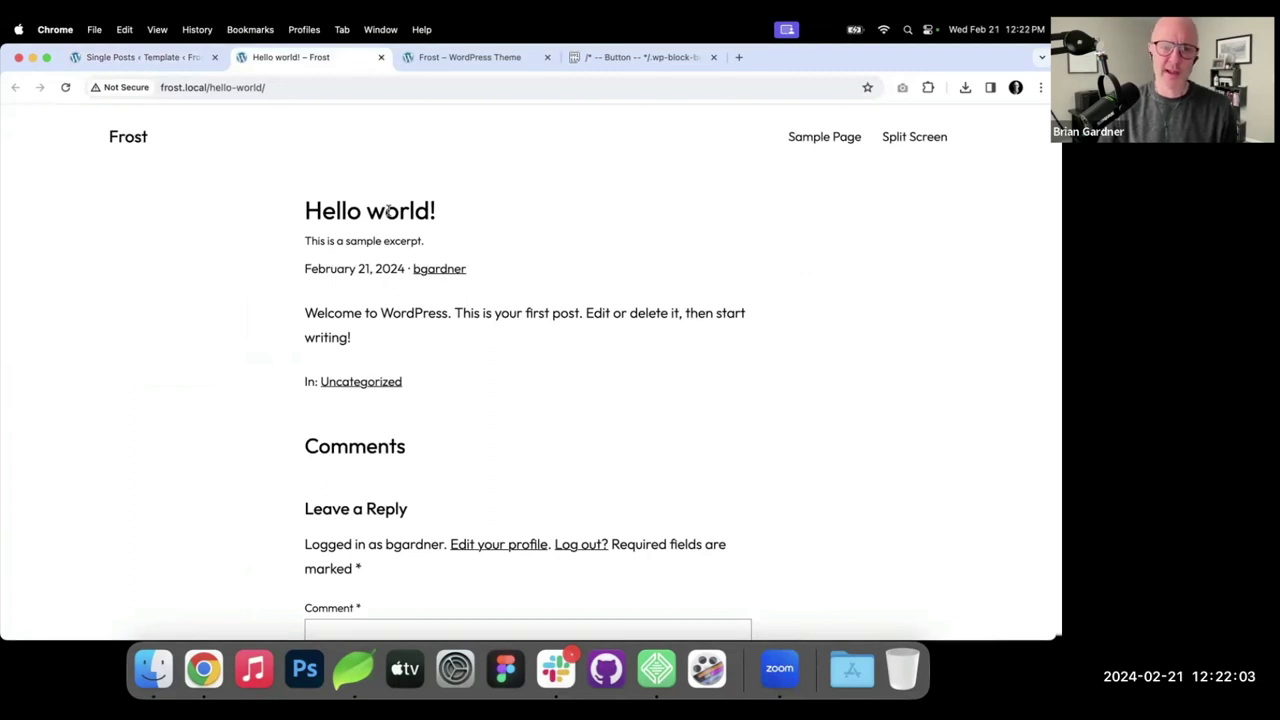
left_click(152, 57)
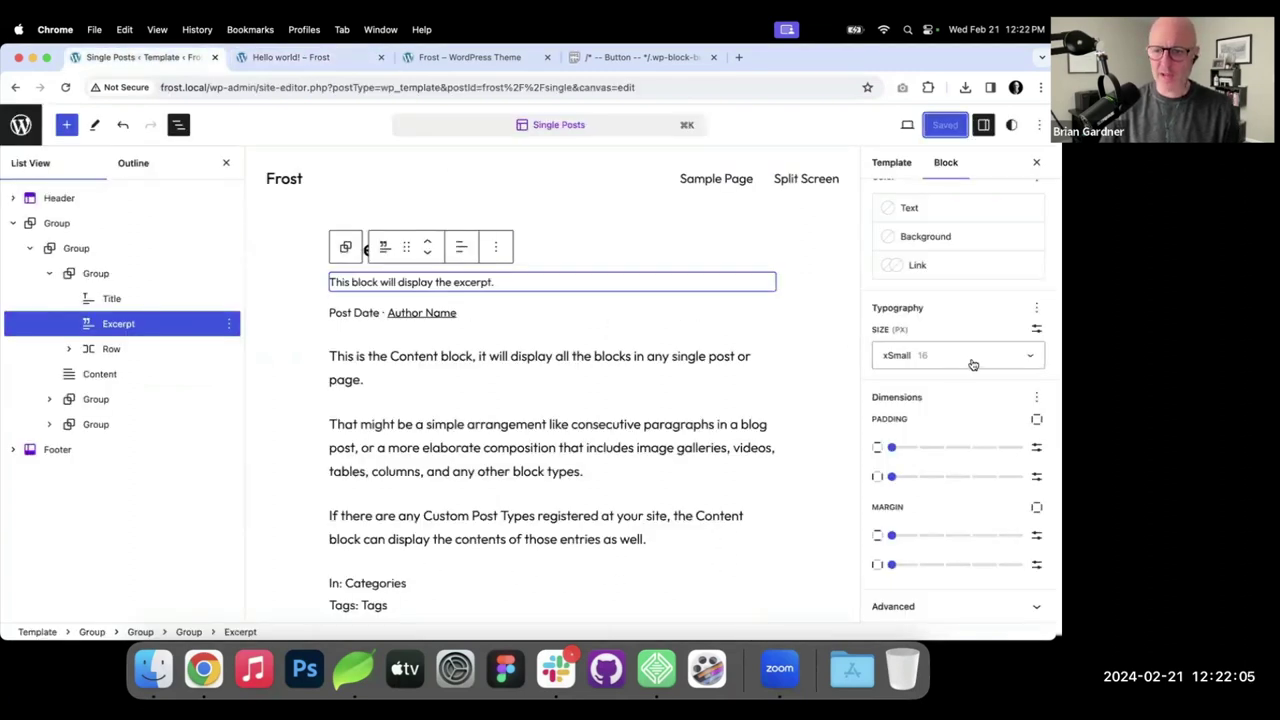
scroll(963, 271, "up", 2)
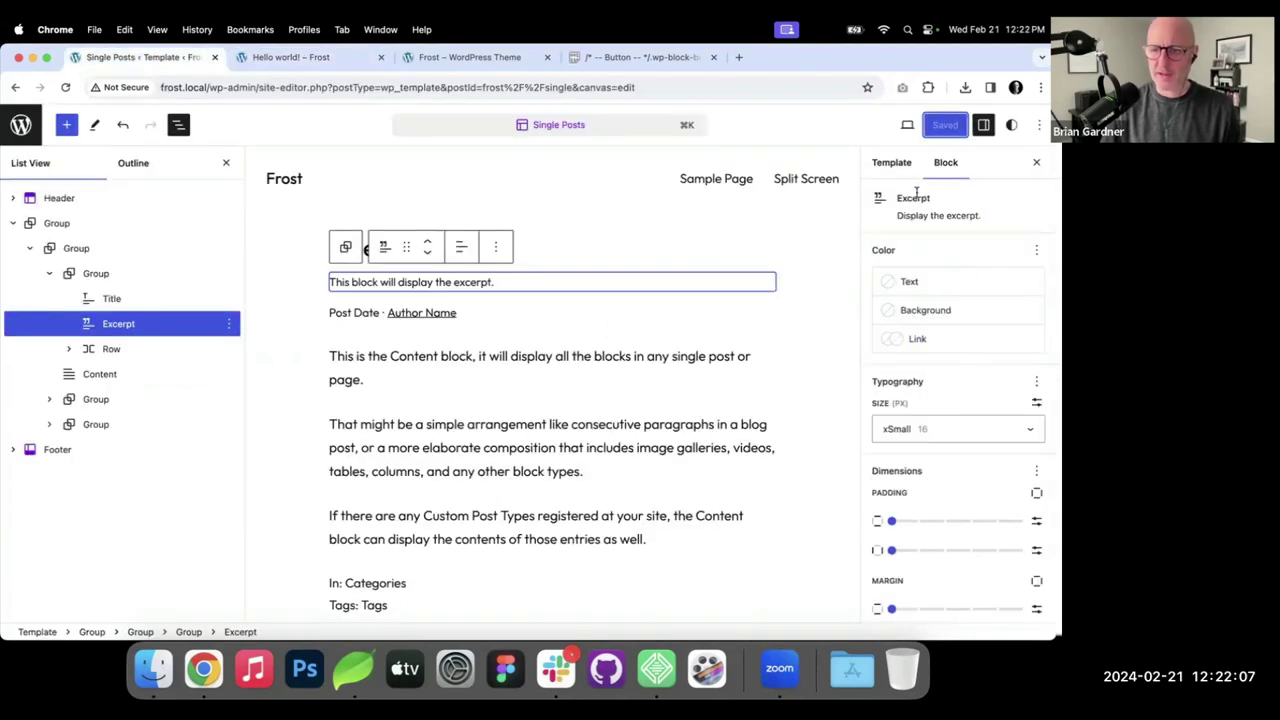
scroll(961, 328, "down", 2)
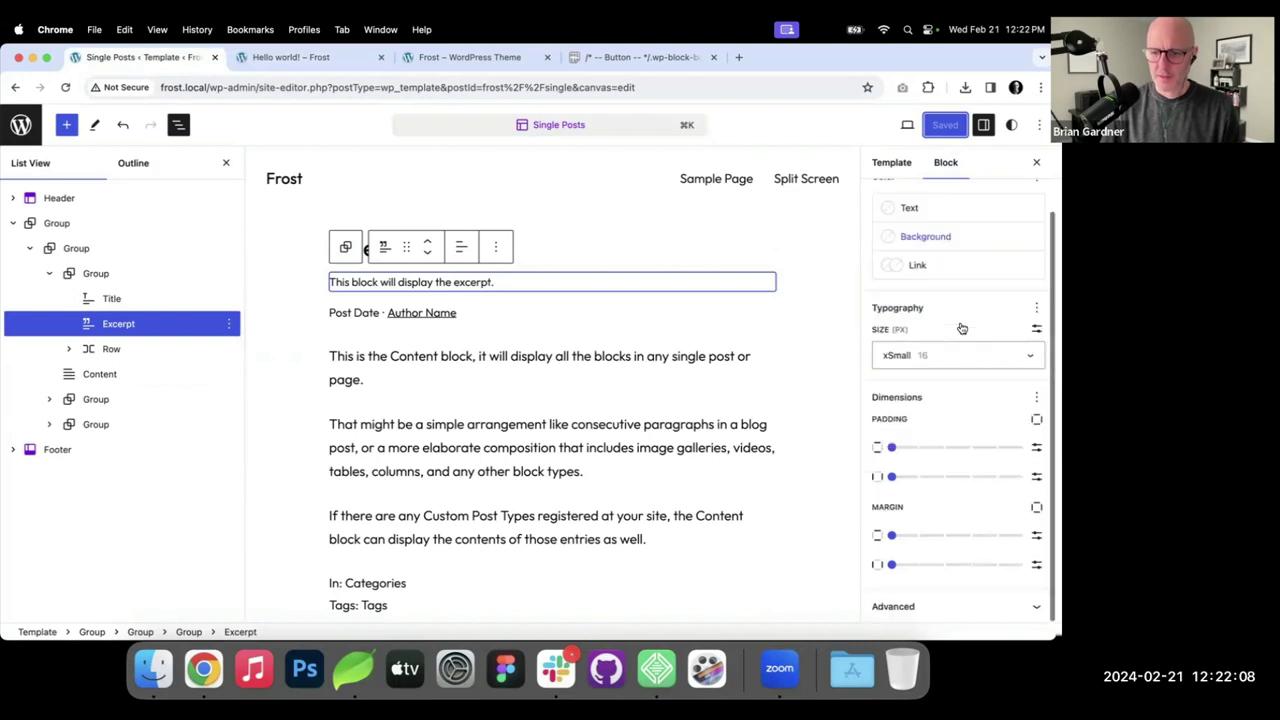
left_click(118, 300)
left_click(118, 326)
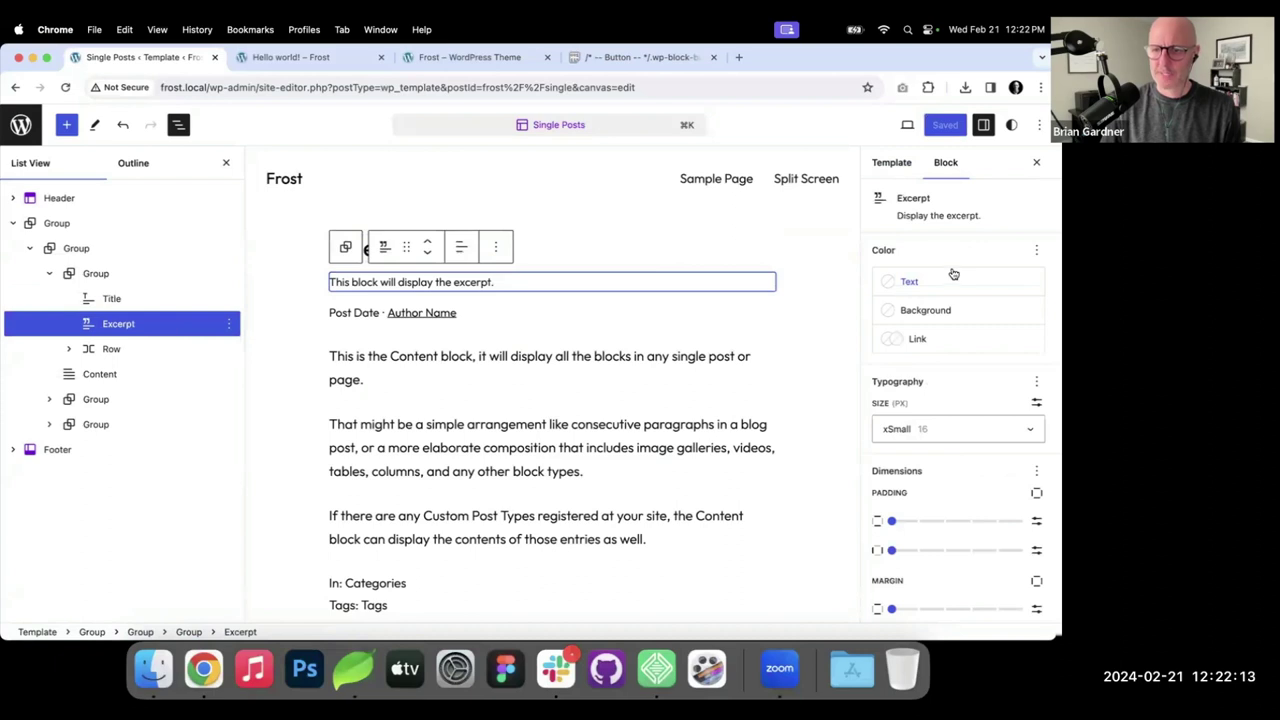
scroll(953, 274, "down", 1)
scroll(953, 274, "down", 1)
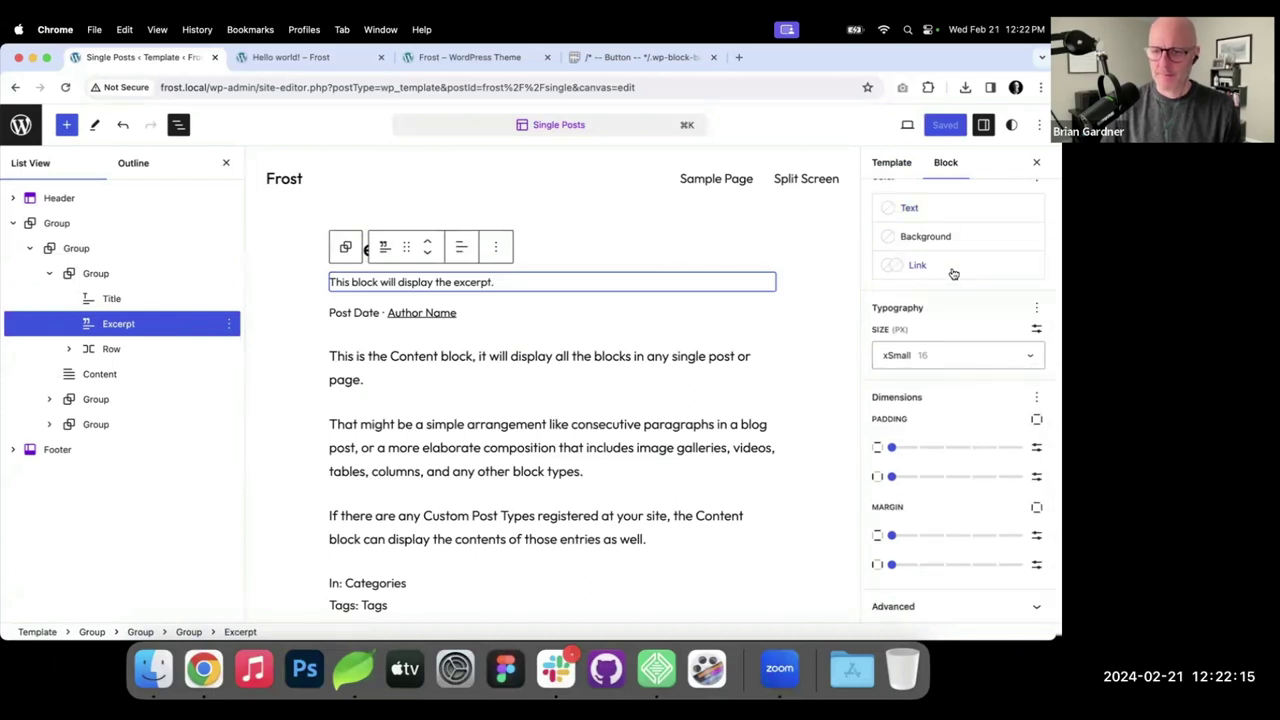
scroll(953, 274, "up", 2)
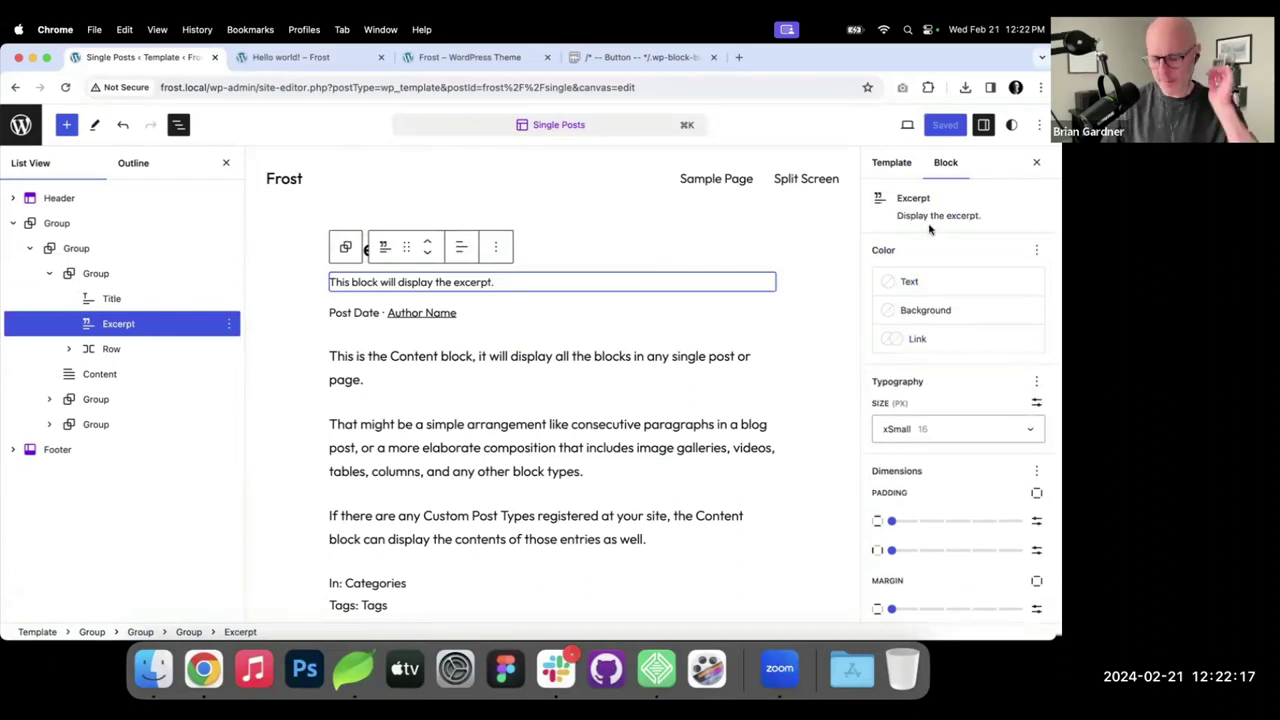
left_click(893, 164)
left_click(946, 166)
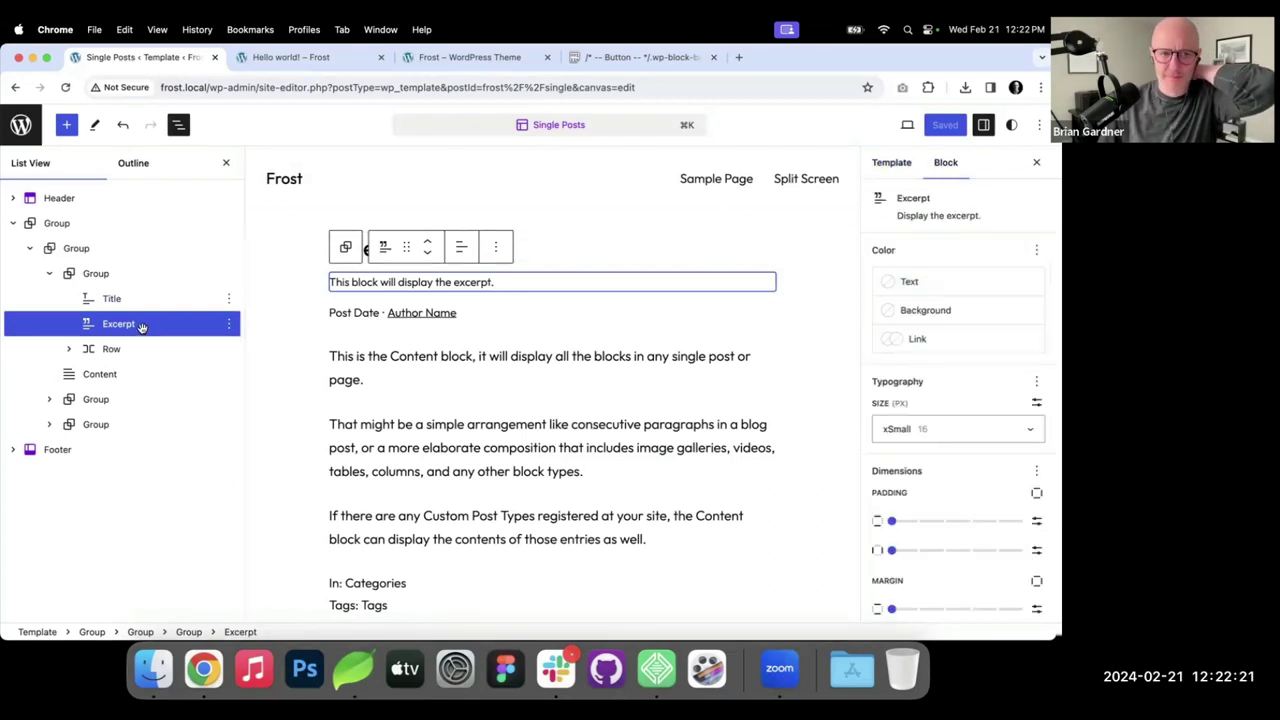
left_click(496, 250)
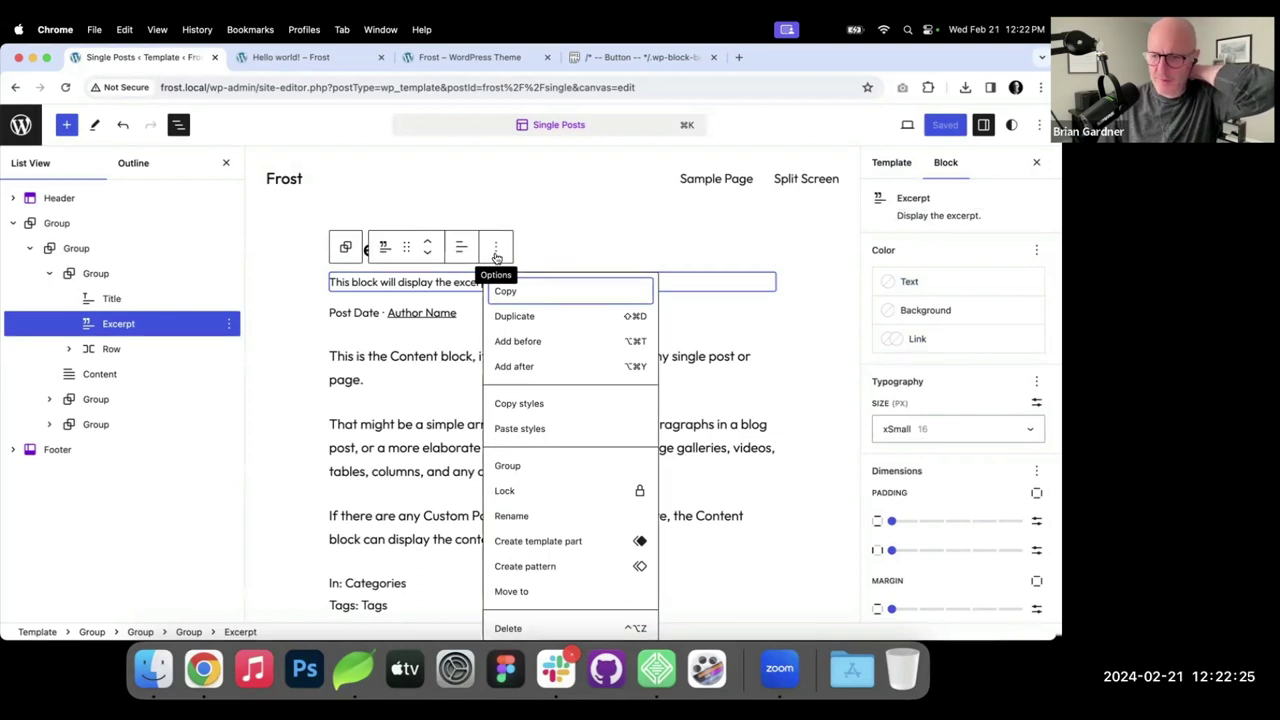
left_click(496, 252)
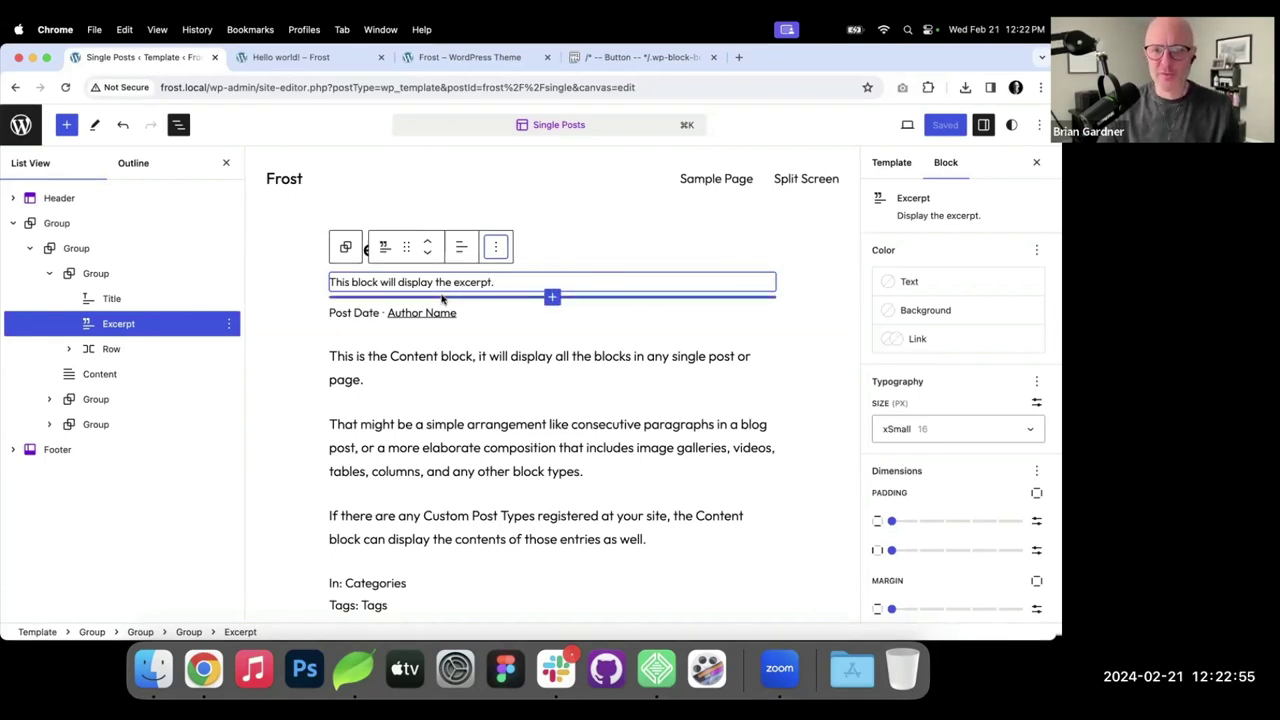
Recheck the published Hello world! post, leave the Single Posts template and open the All Archives template.
left_click(309, 64)
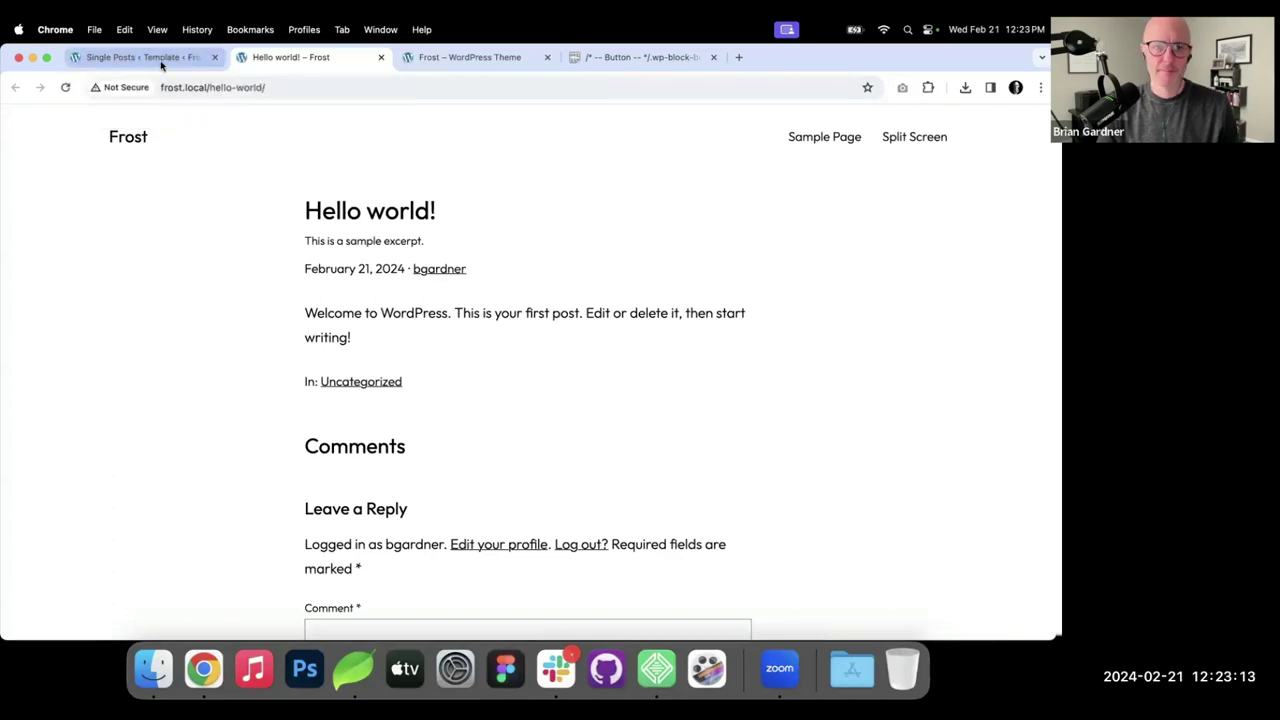
left_click(158, 60)
left_click(21, 125)
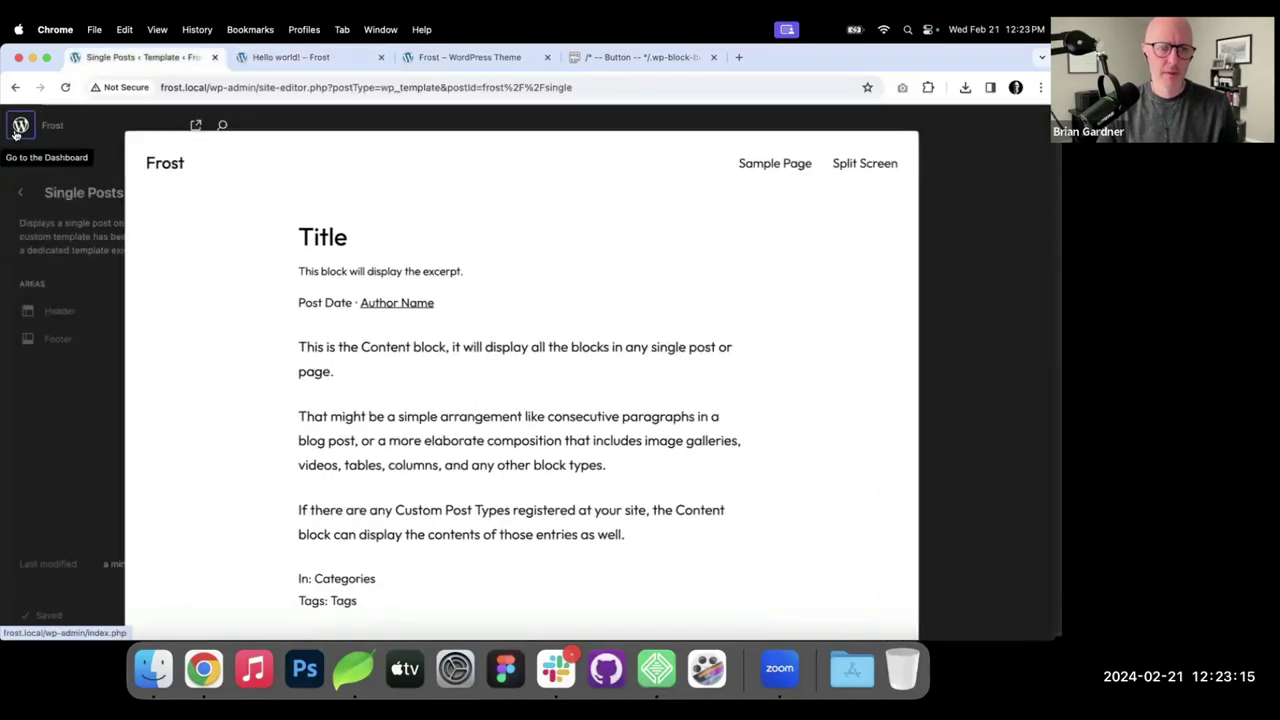
left_click(310, 58)
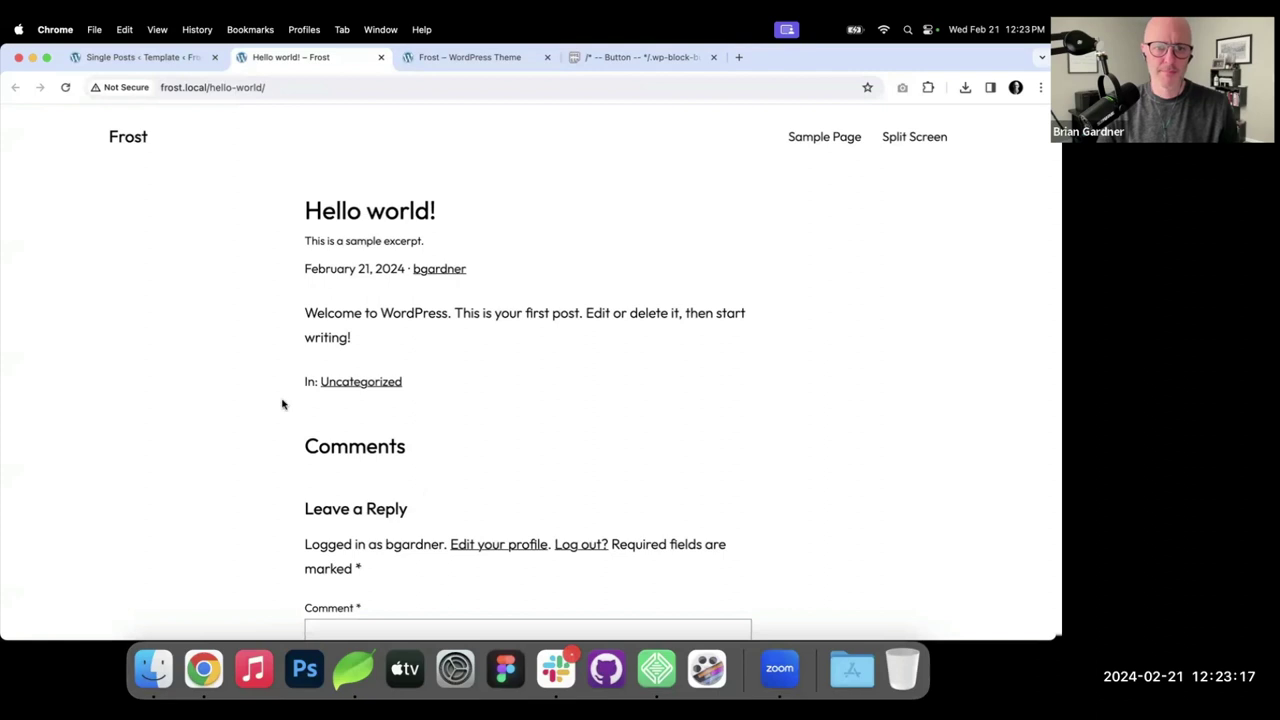
left_click(178, 60)
left_click(21, 193)
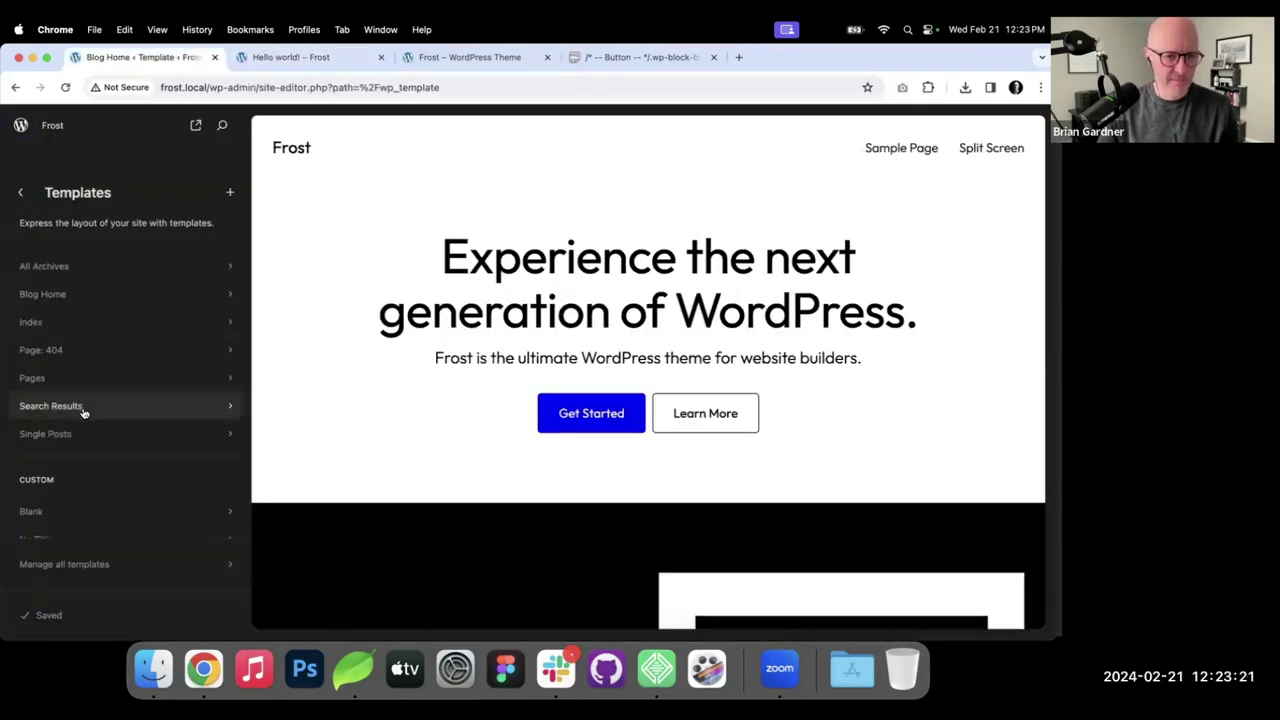
left_click(100, 266)
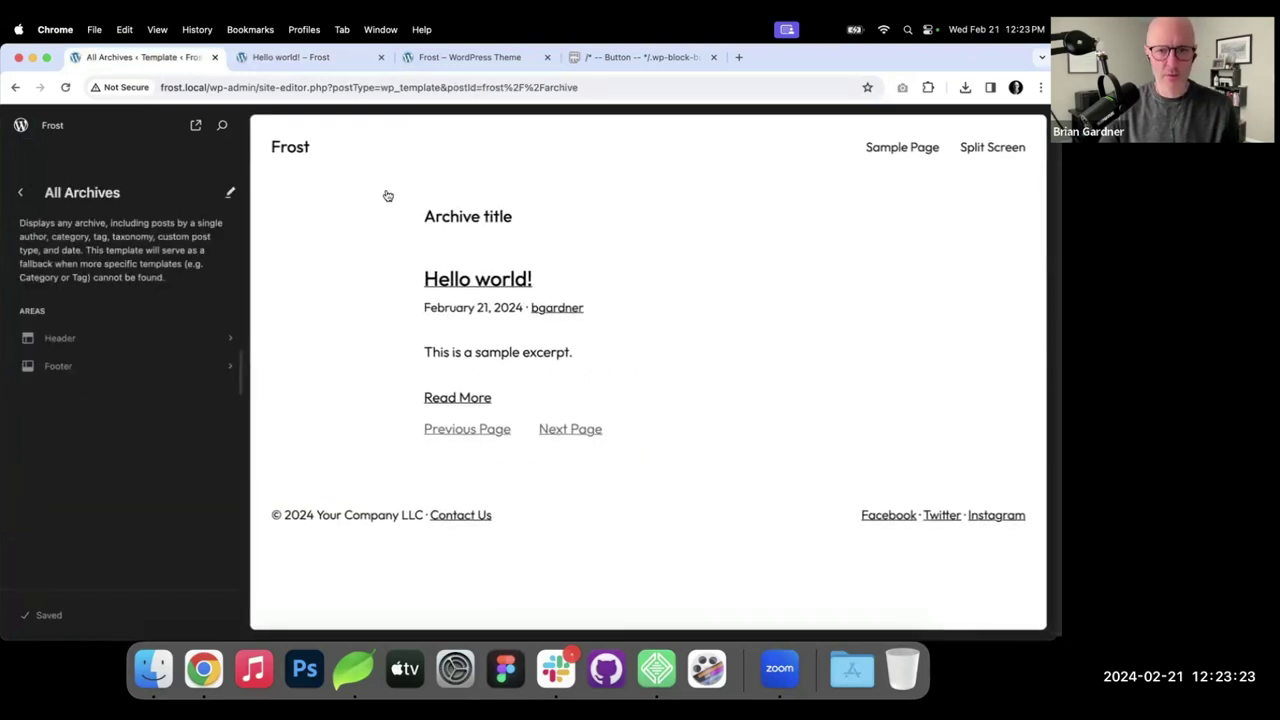
View the author archive and the Uncategorized category archive through the links on the published Hello world! post.
left_click(295, 57)
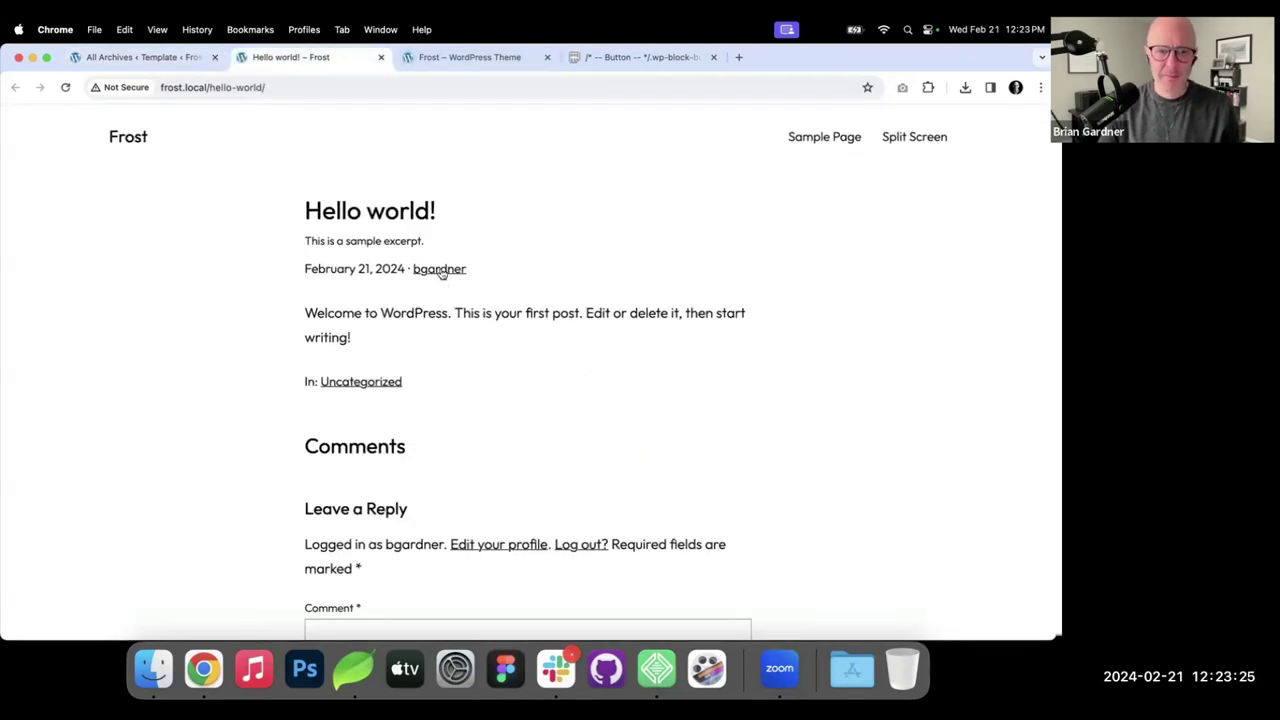
left_click(438, 270)
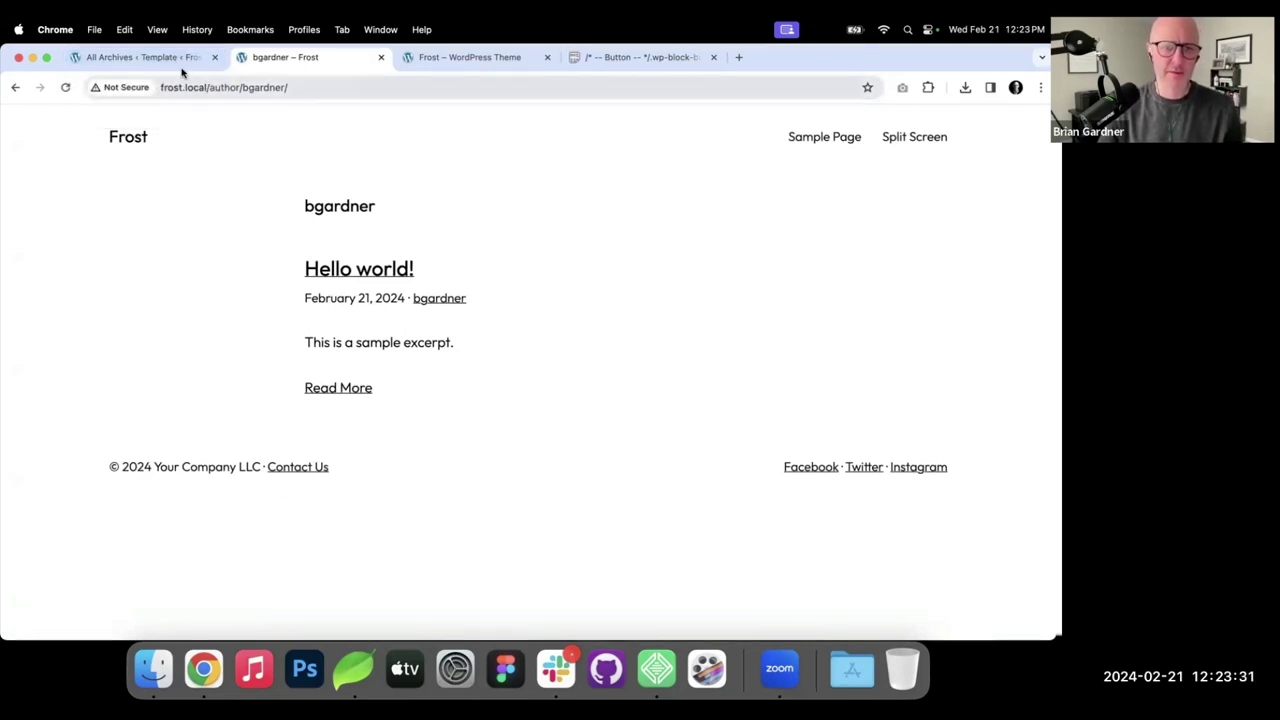
left_click(364, 274)
scroll(349, 307, "down", 3)
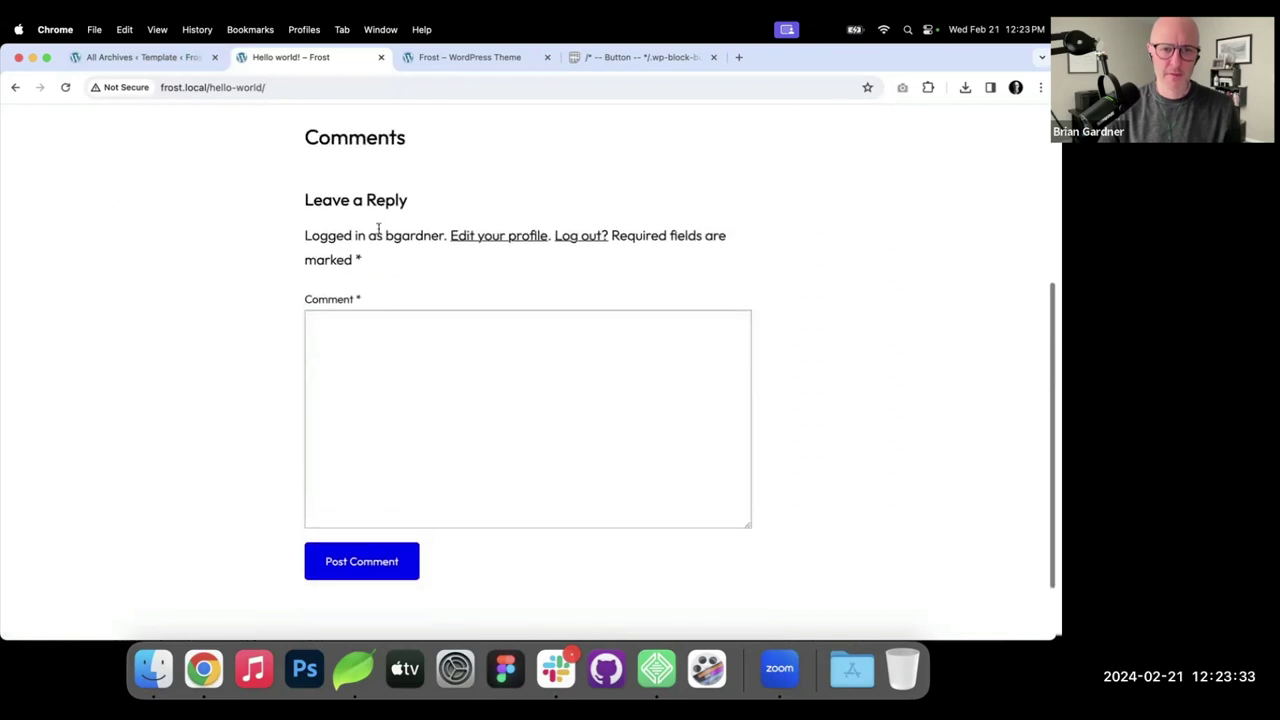
scroll(376, 240, "up", 3)
left_click(381, 322)
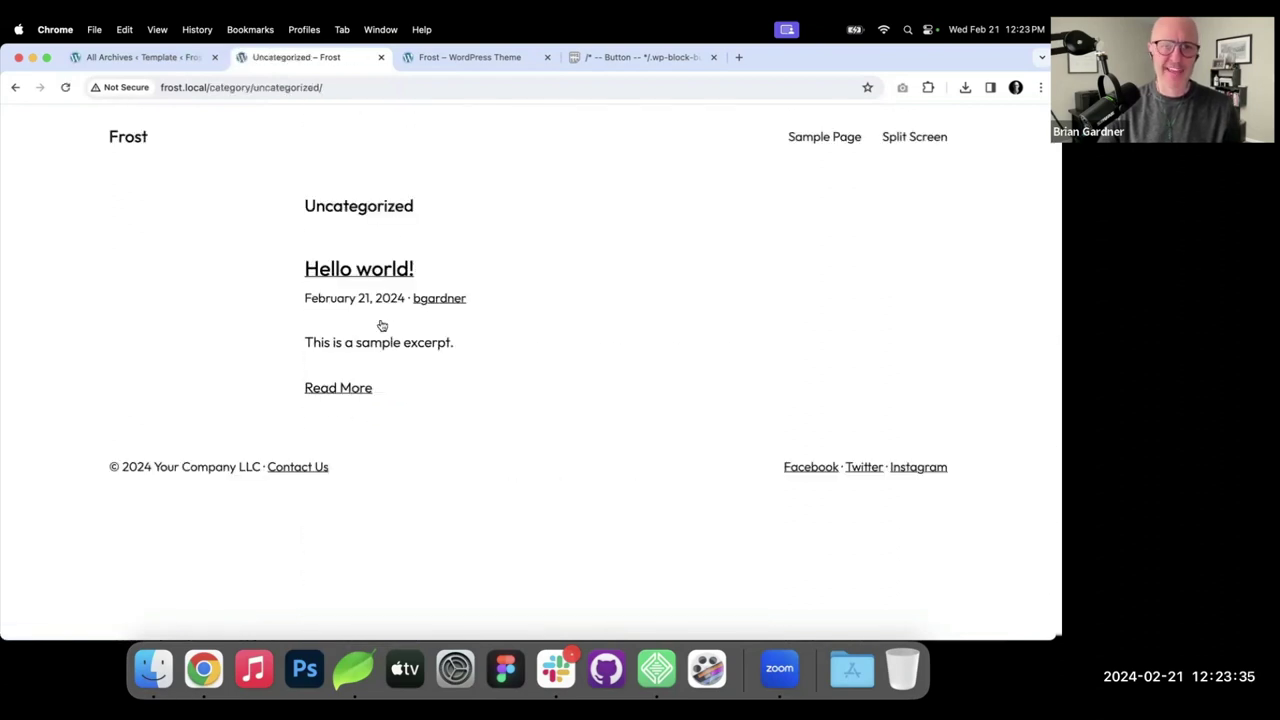
Open the All Archives template for editing and display its block structure.
left_click(171, 57)
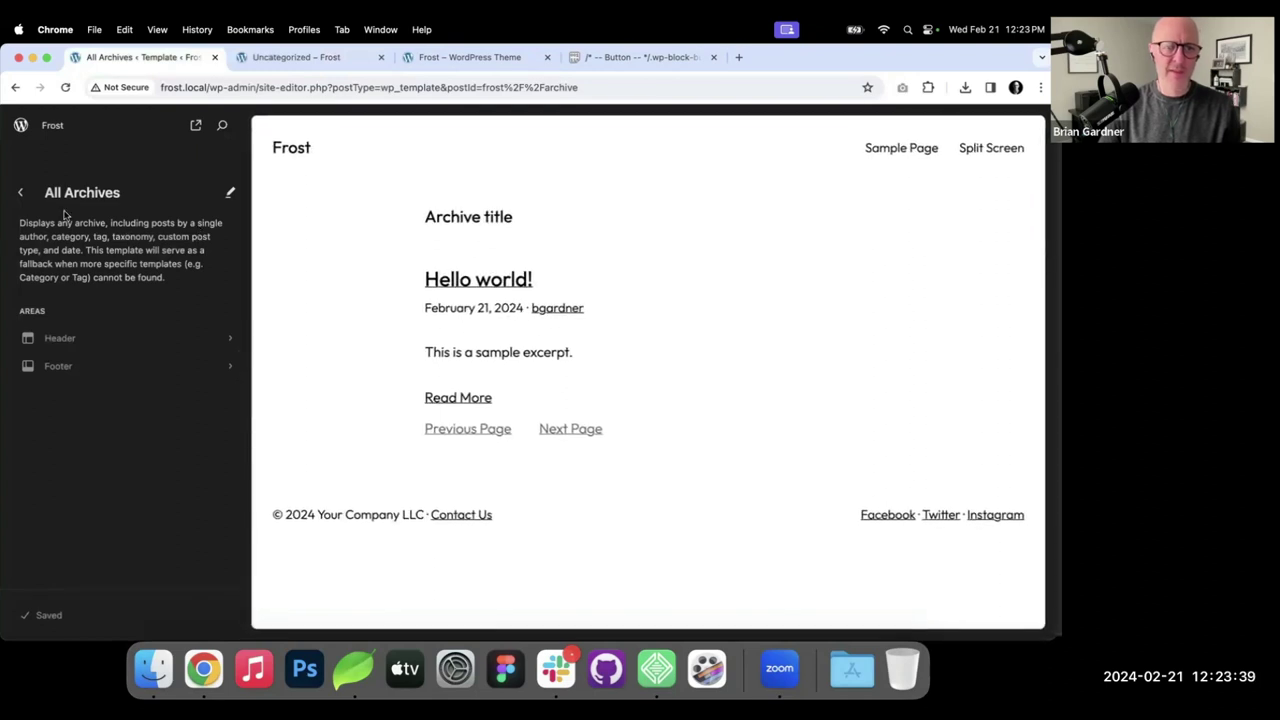
left_click(337, 290)
left_click(179, 125)
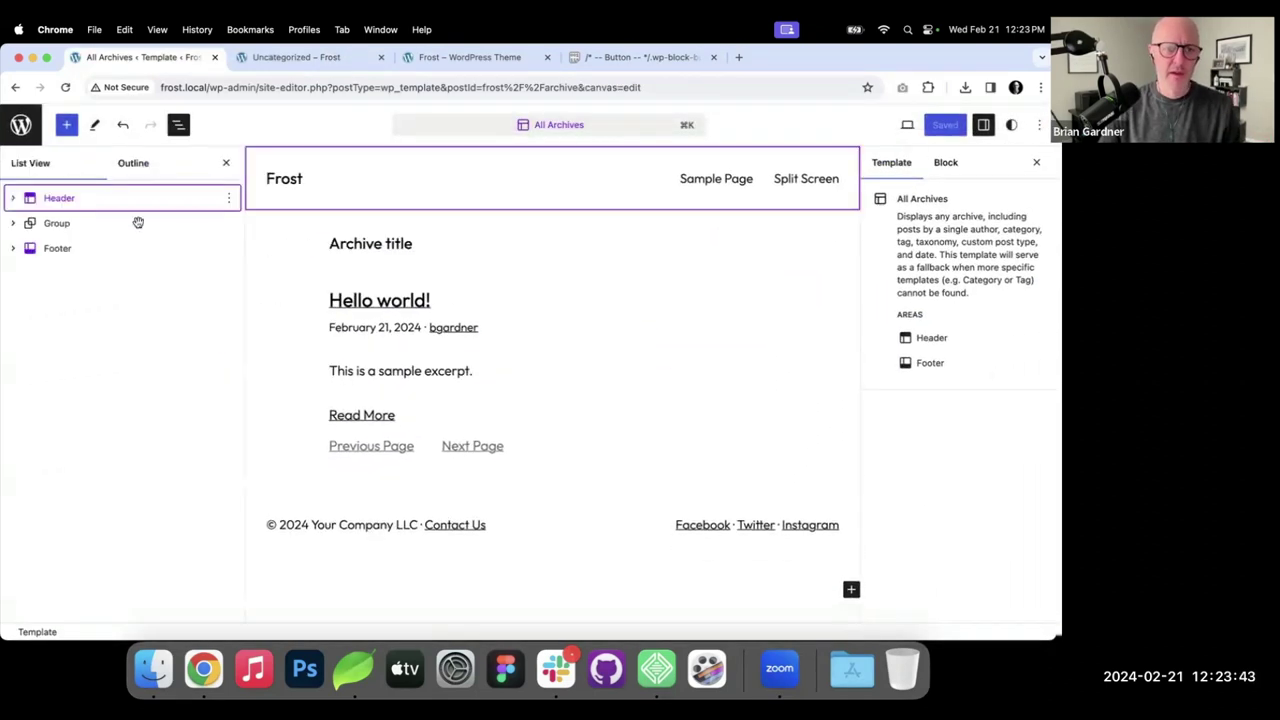
Expand the Query Loop's post template down to its innermost groups and select the Excerpt block to see its settings.
left_click(13, 223)
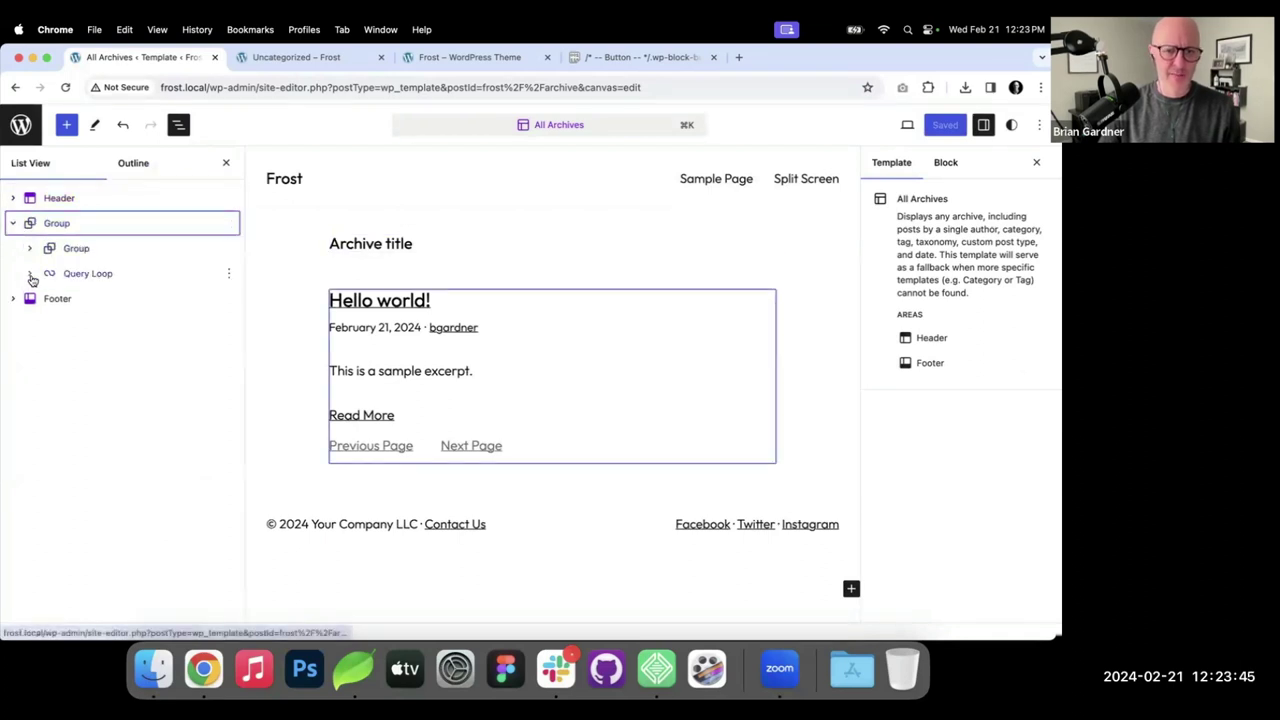
left_click(29, 273)
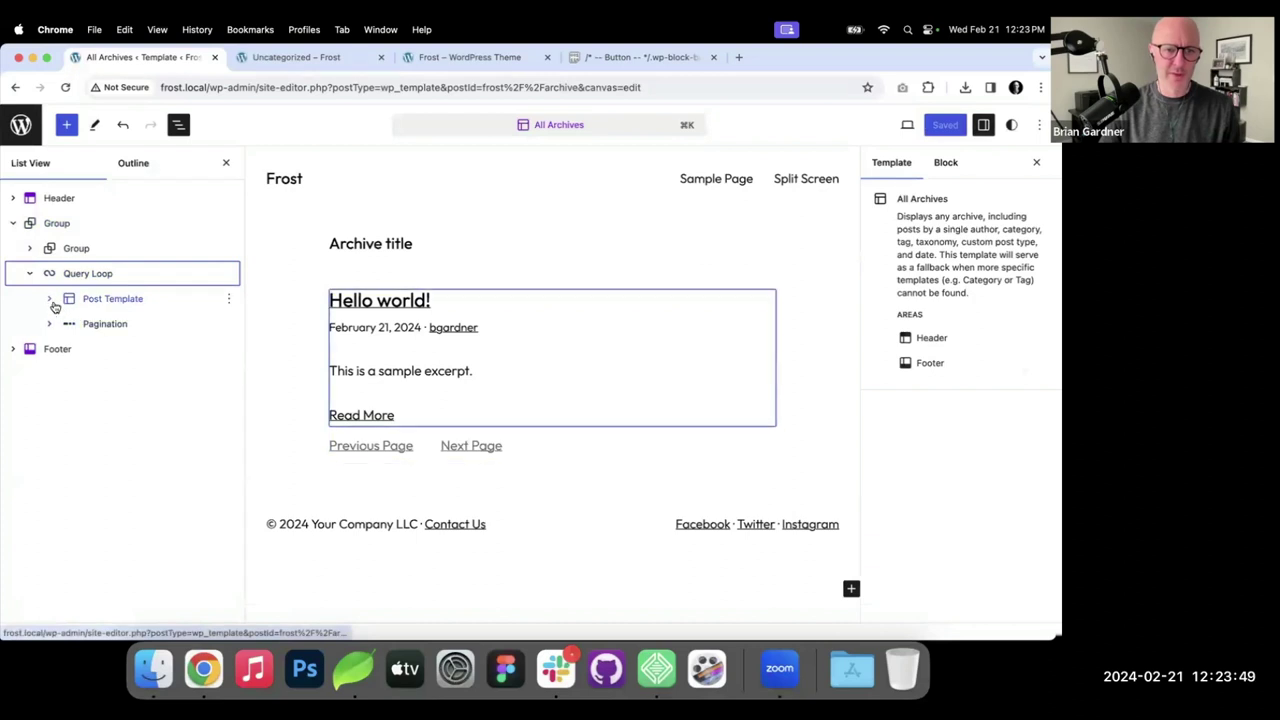
left_click(49, 299)
left_click(105, 324)
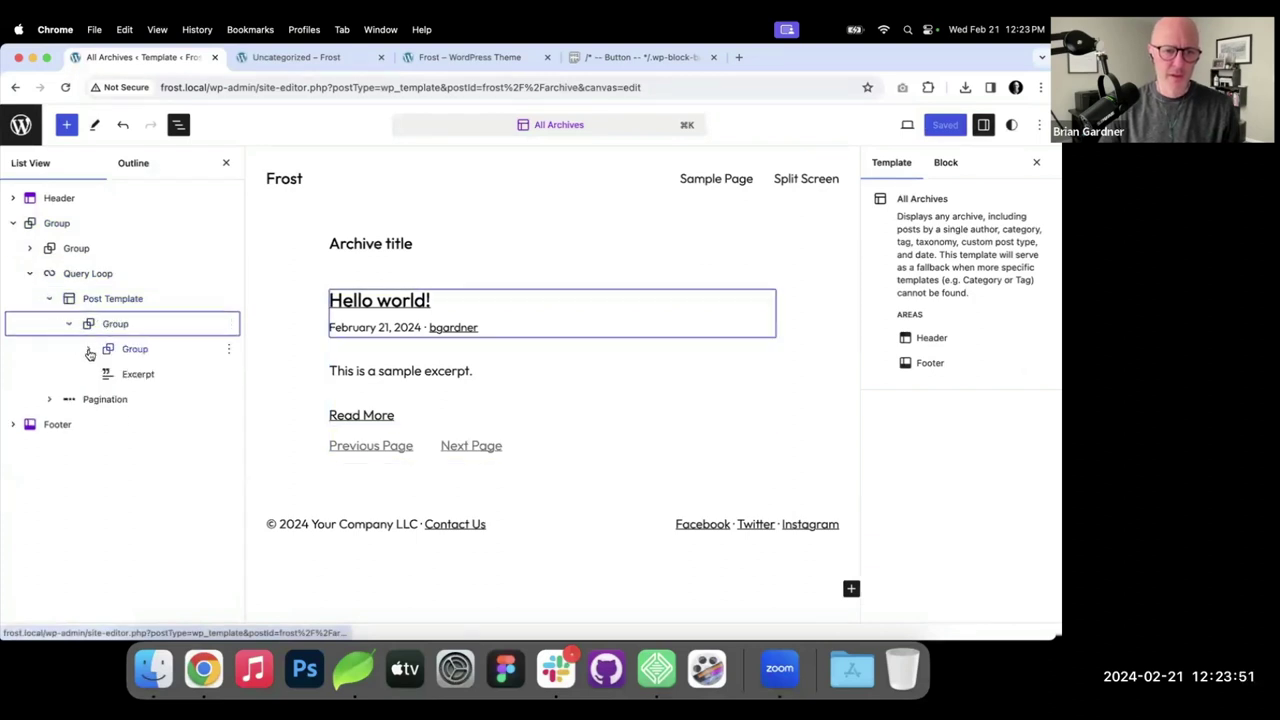
left_click(88, 349)
left_click(140, 424)
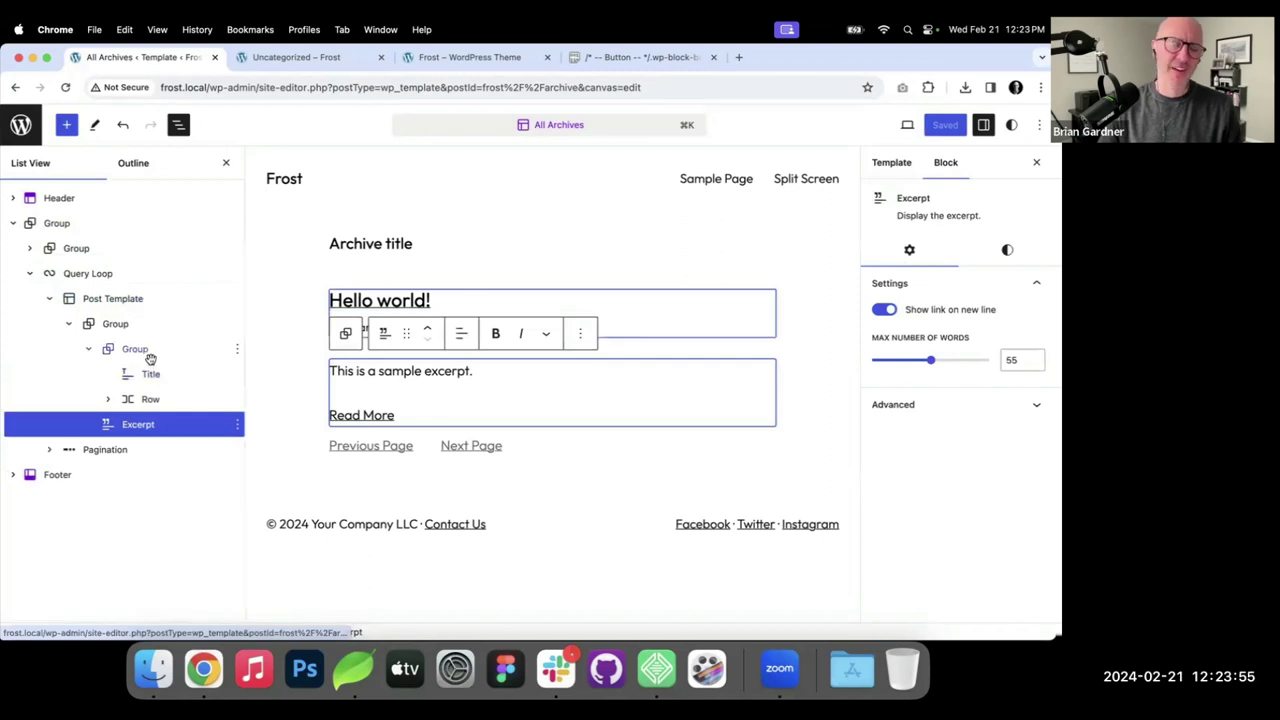
Check the excerpt on the published Uncategorized archive, and set the Excerpt block's maximum number of words to 46.
left_click(300, 58)
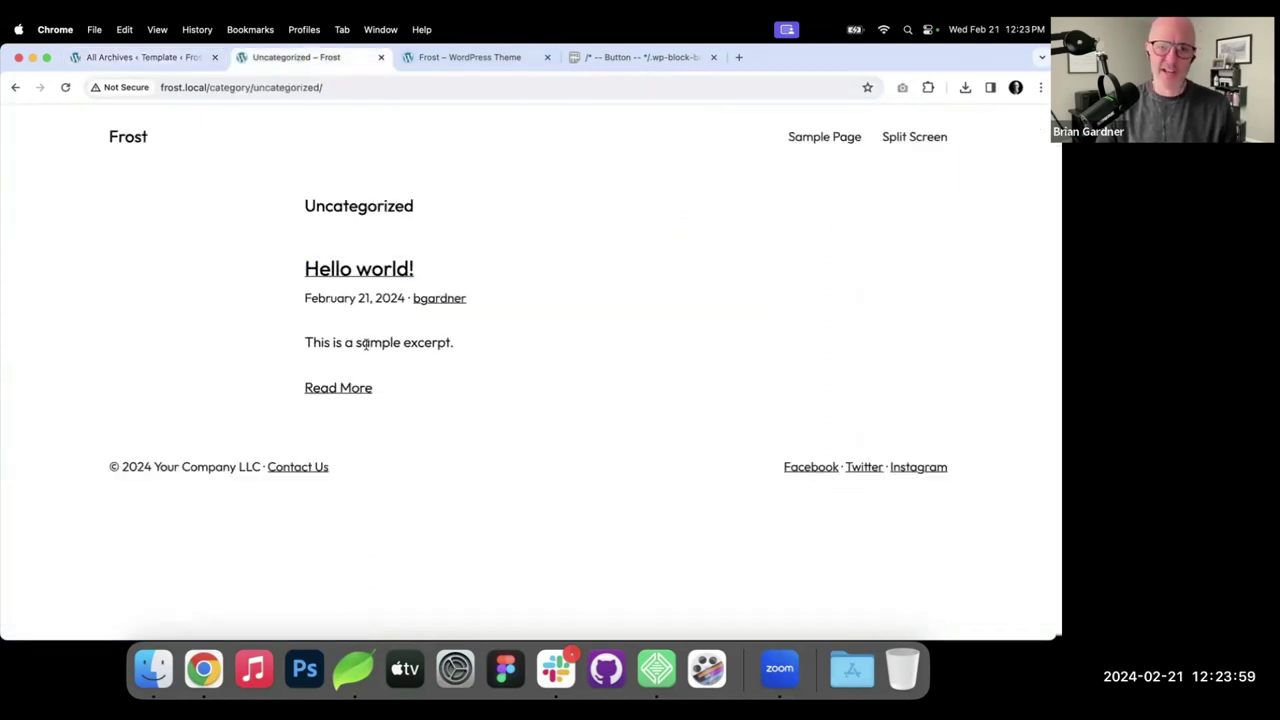
left_click(165, 57)
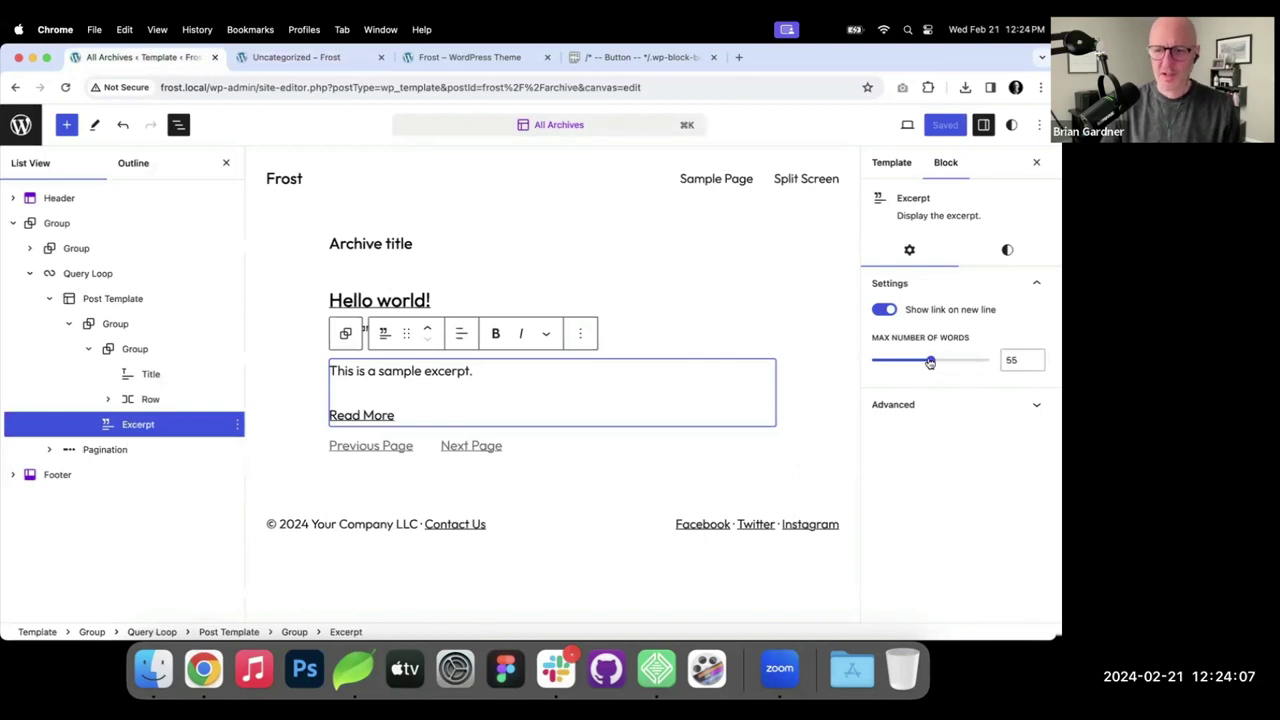
left_click_drag(930, 362, 990, 362)
Review the excerpt on the published Uncategorized archive again and return to the All Archives template.
left_click(308, 57)
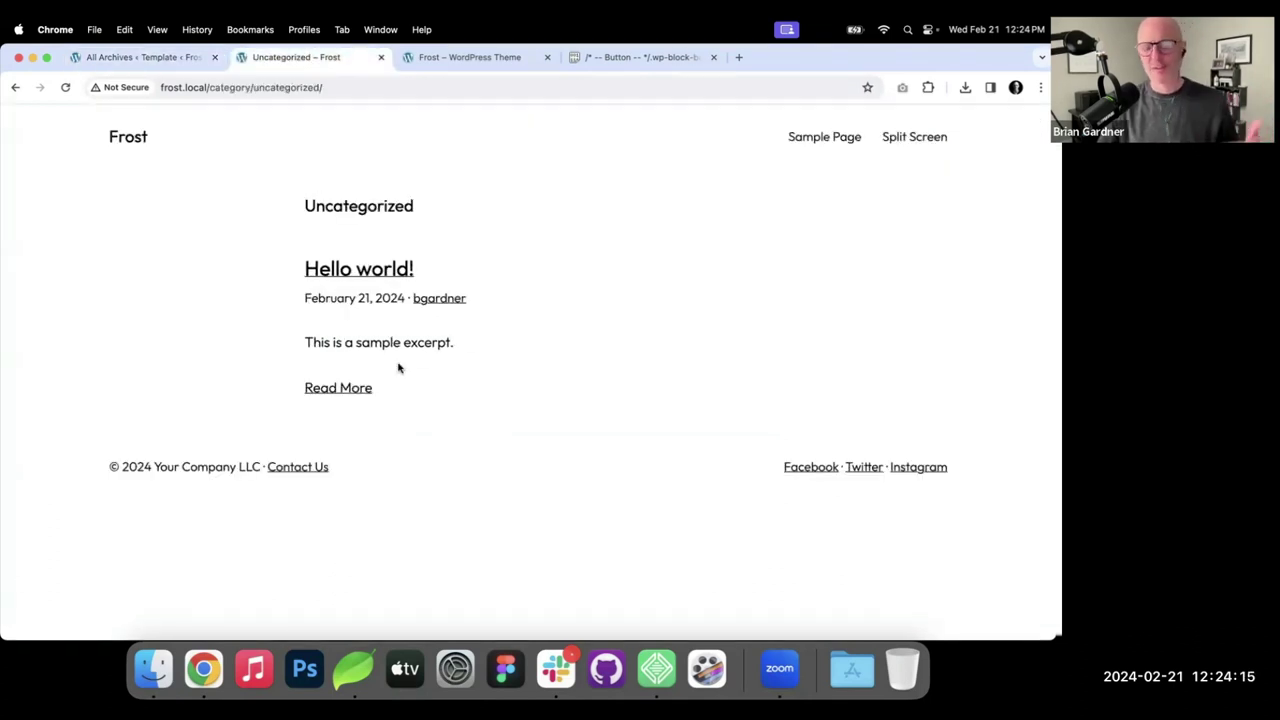
left_click(434, 57)
left_click(321, 57)
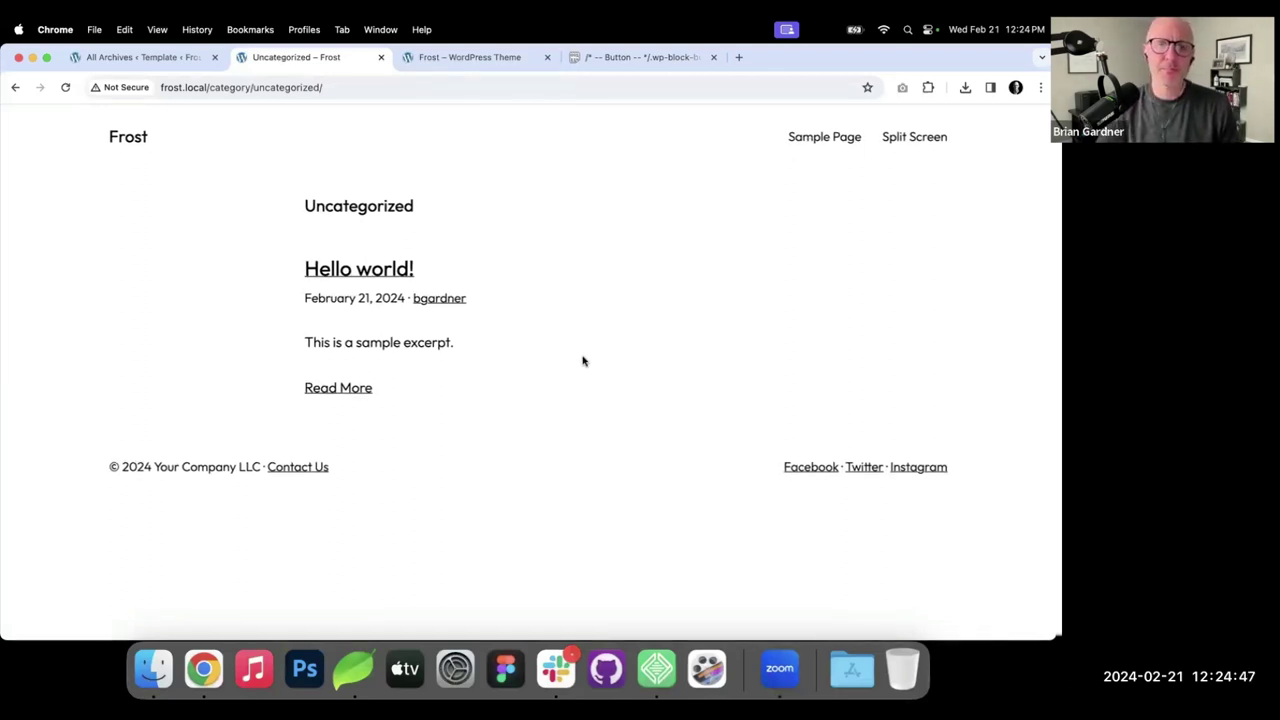
left_click(160, 57)
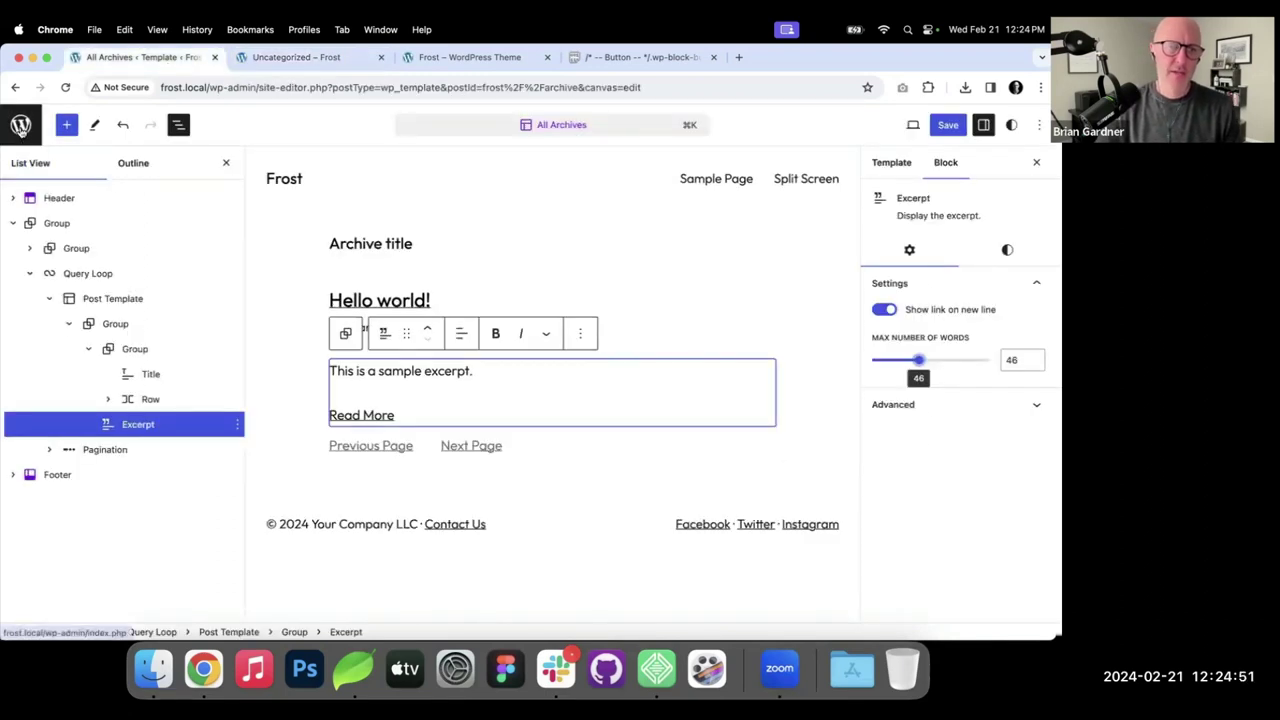
Leave the All Archives template, view the No Title custom template, and glance at the published home page.
left_click(21, 126)
left_click(20, 194)
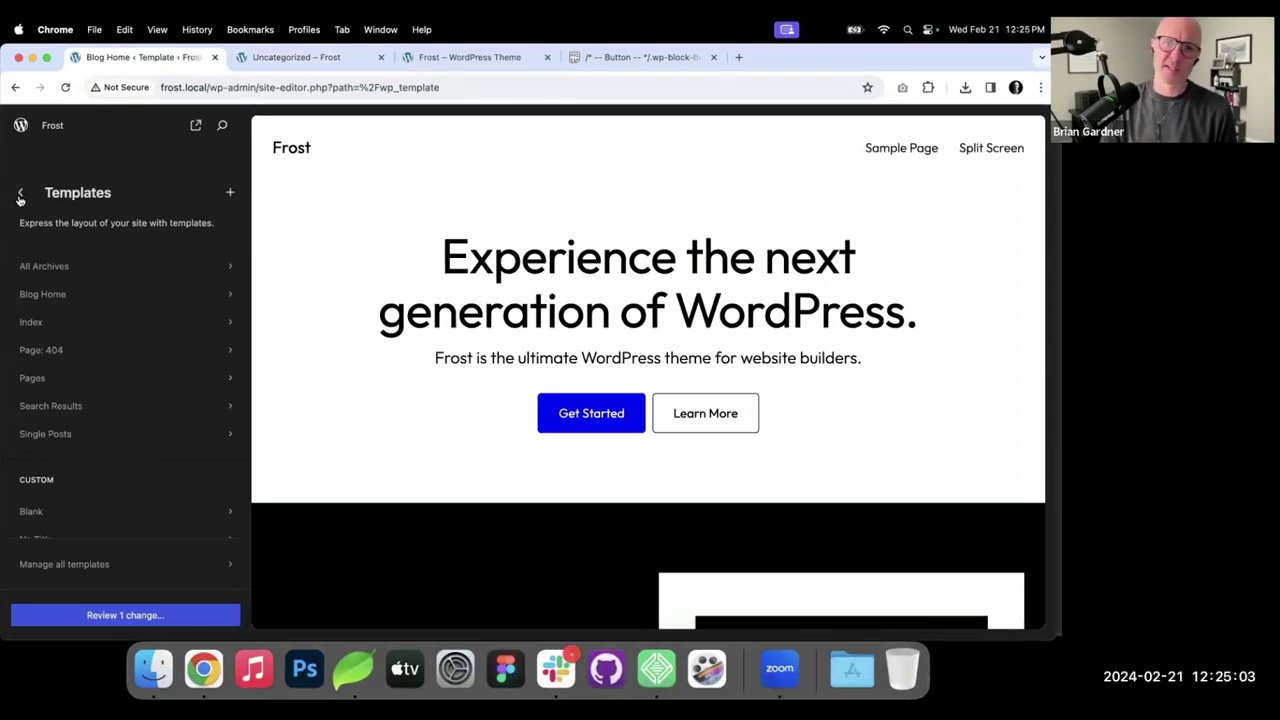
scroll(63, 370, "down", 2)
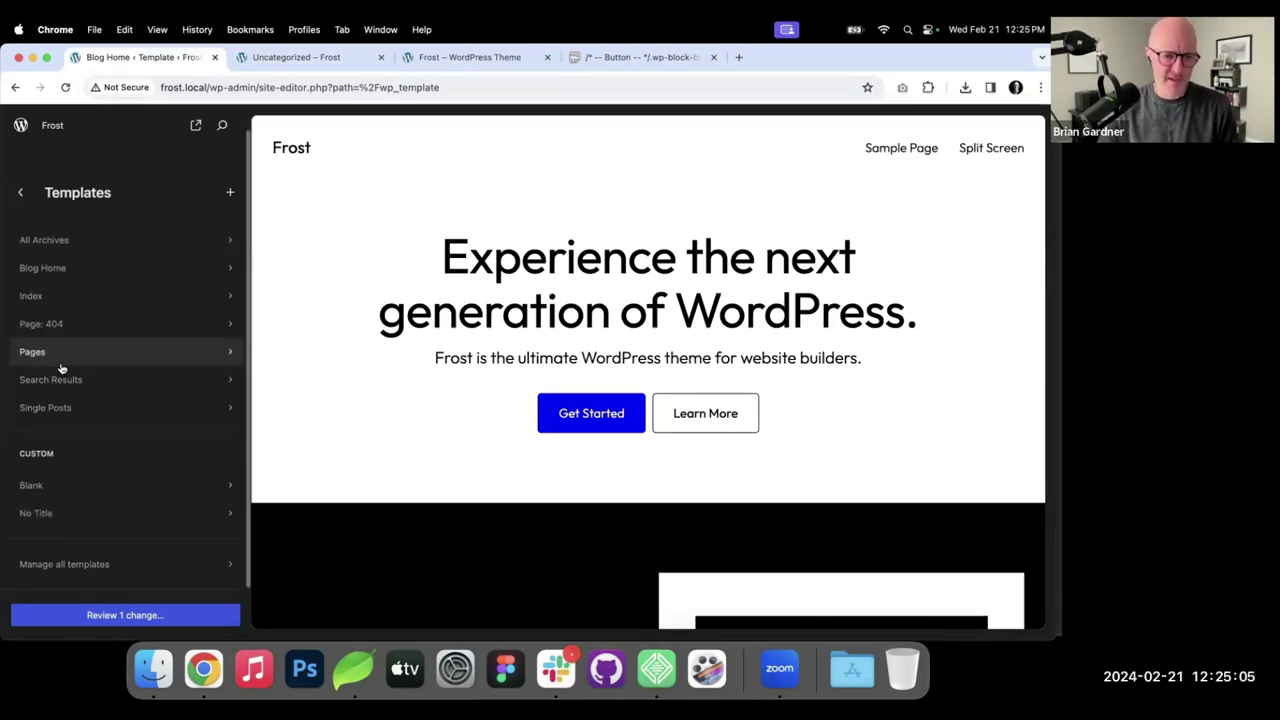
left_click(61, 513)
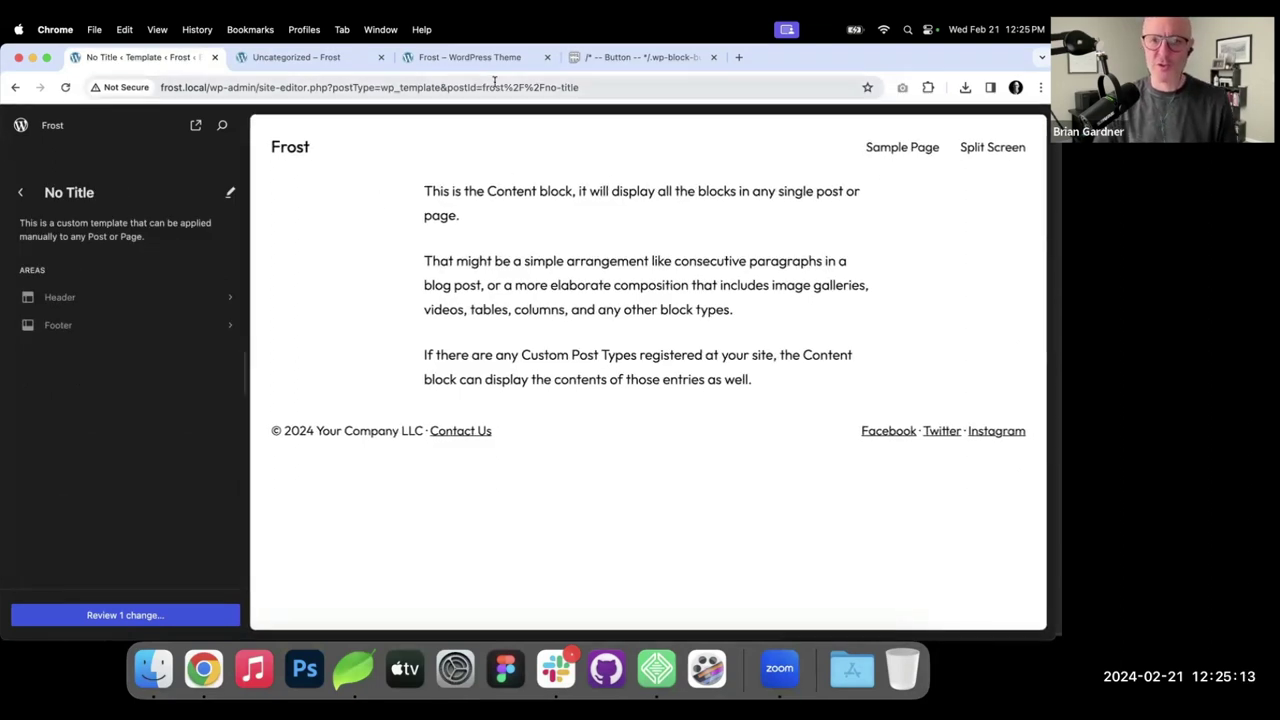
key("super+3")
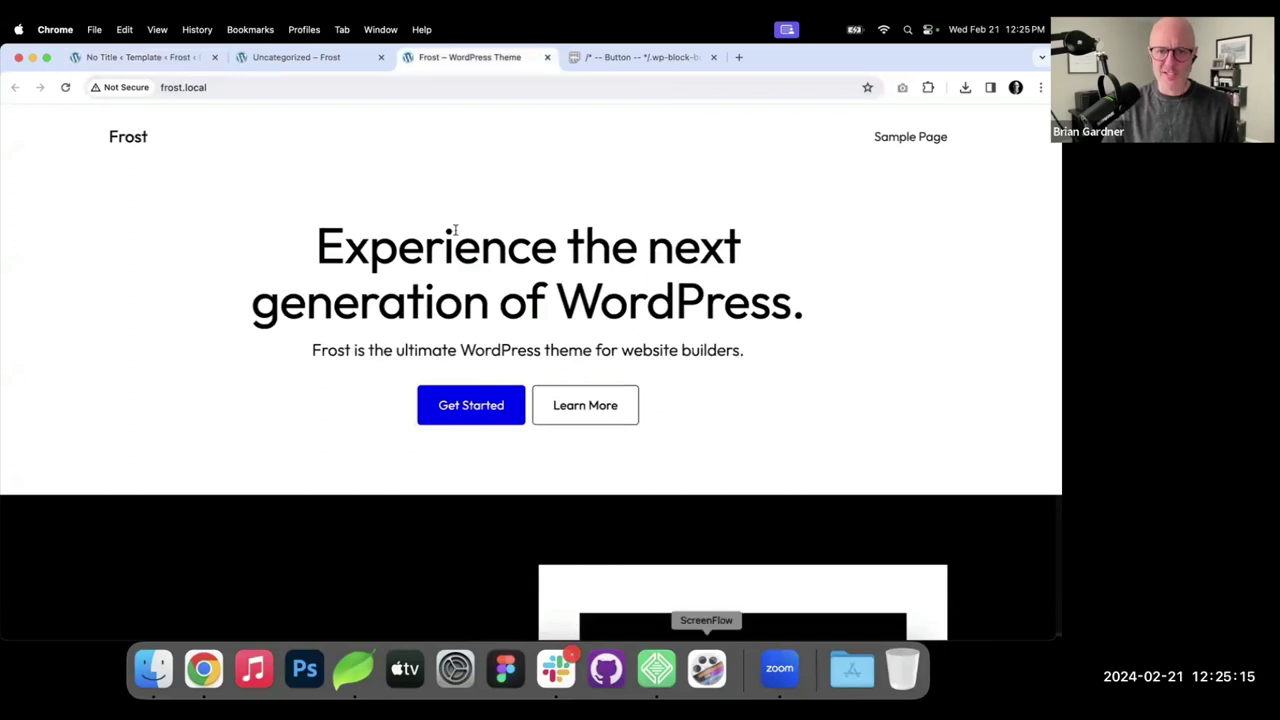
left_click(141, 60)
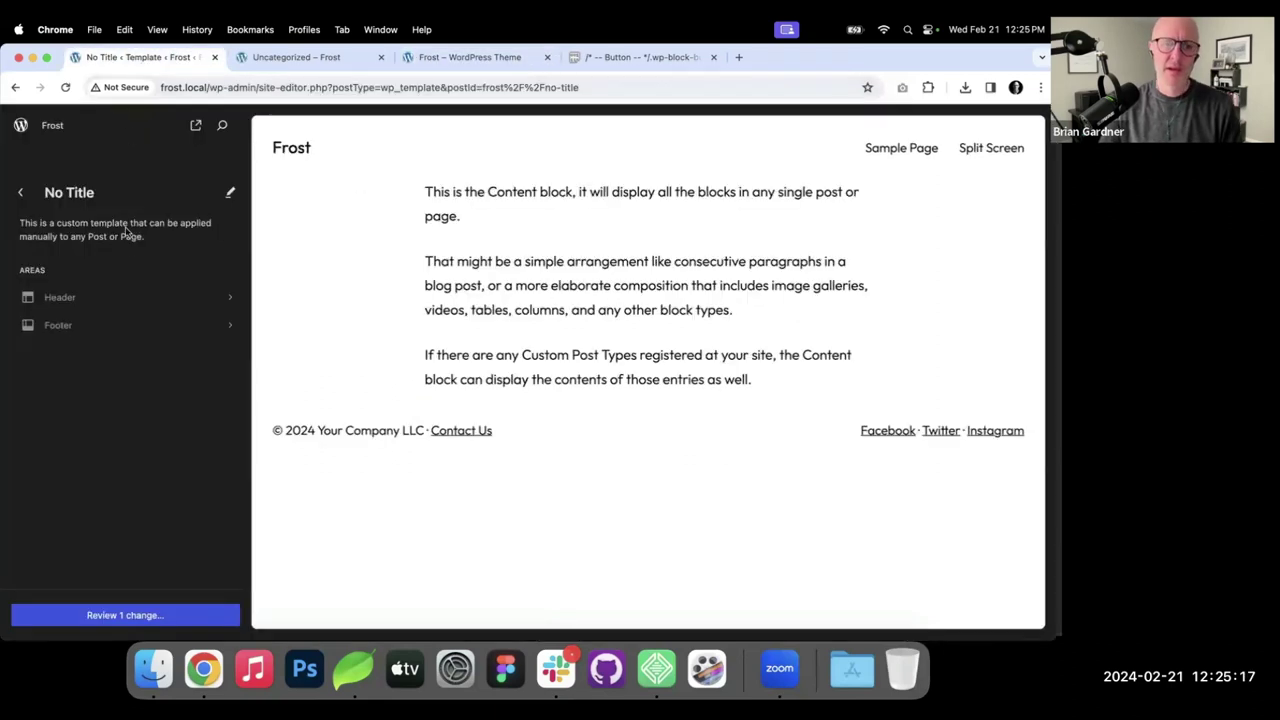
Leave the site editor without saving the pending change and open the list of all pages.
left_click(18, 128)
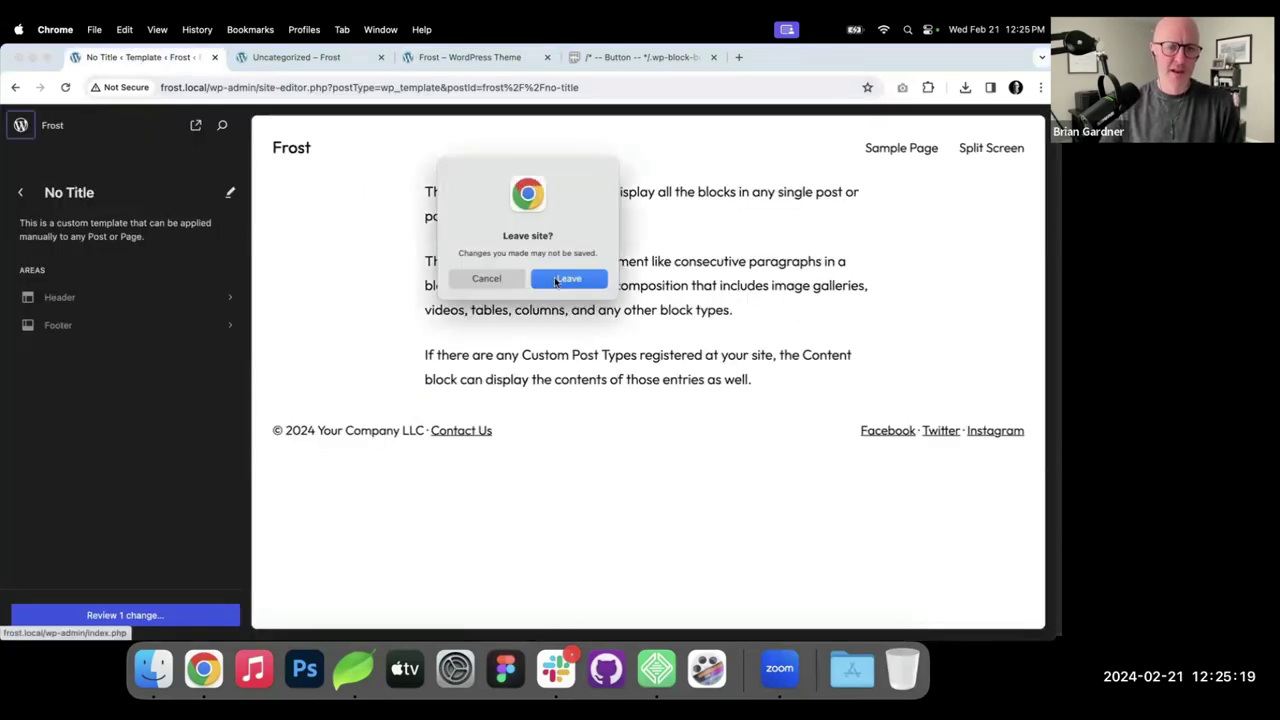
left_click(570, 277)
left_click(38, 276)
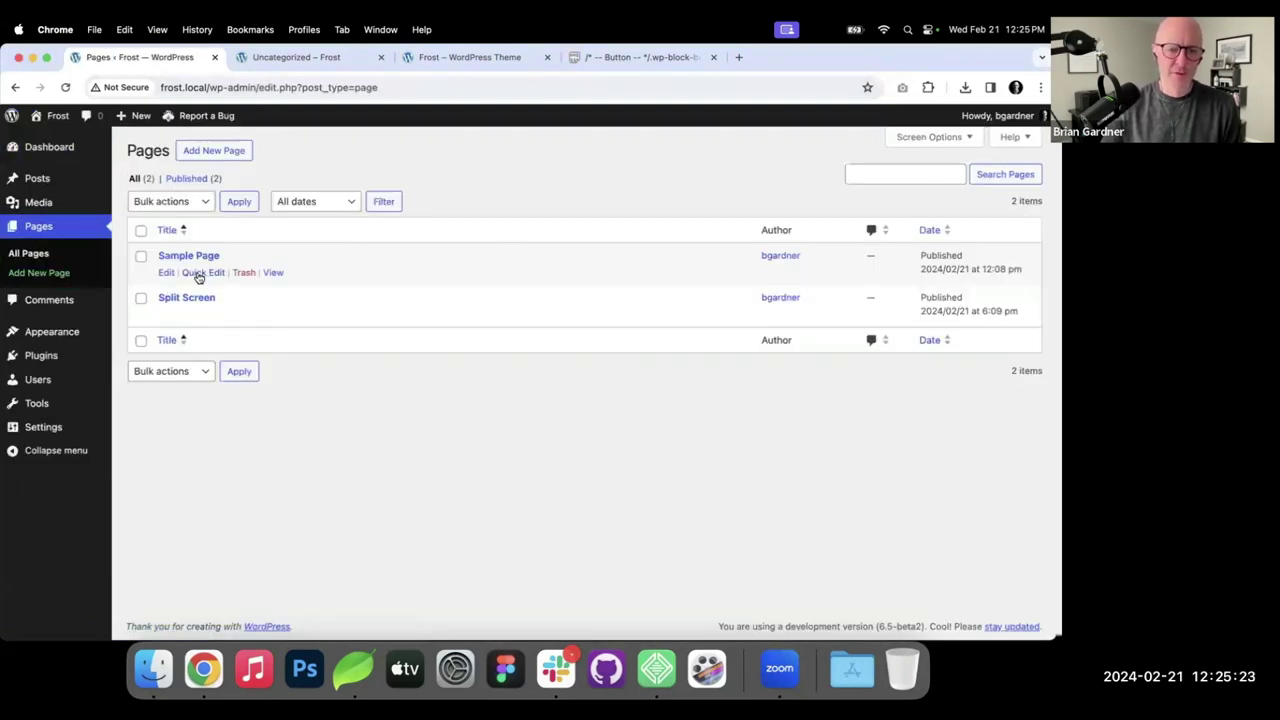
Assign the Blank template to Sample Page through Quick Edit and update the page.
left_click(199, 274)
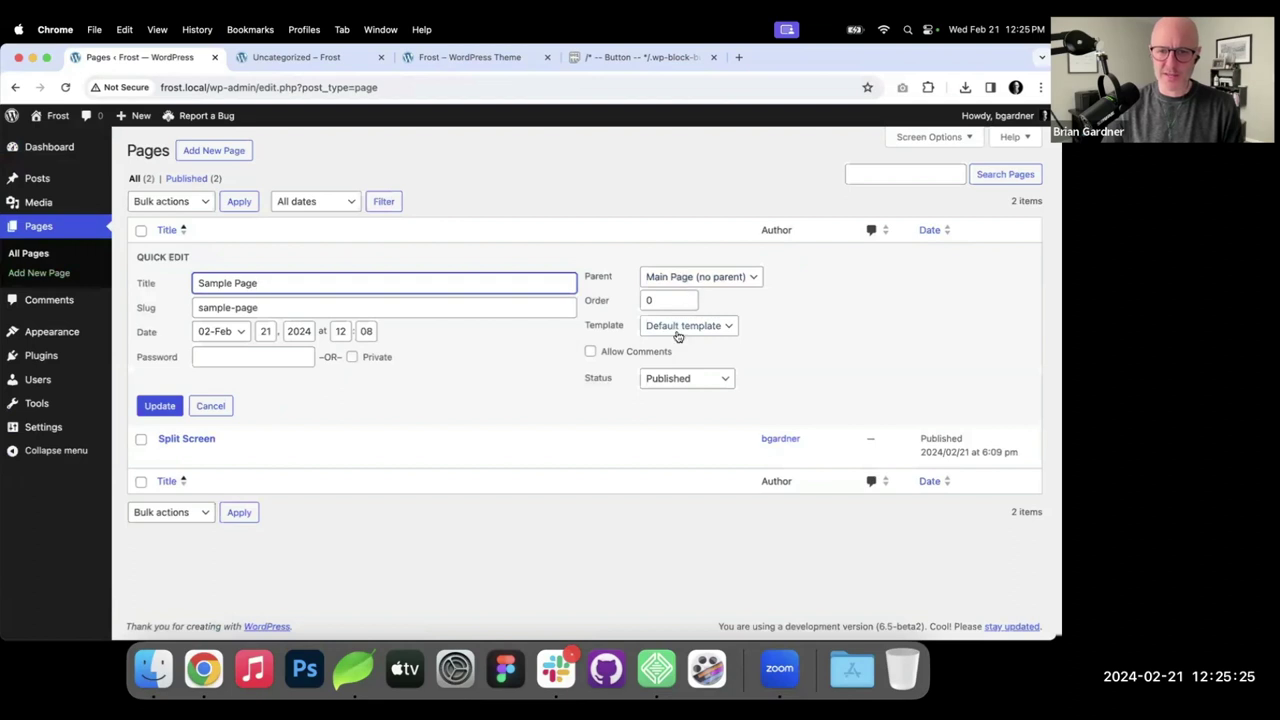
left_click(712, 327)
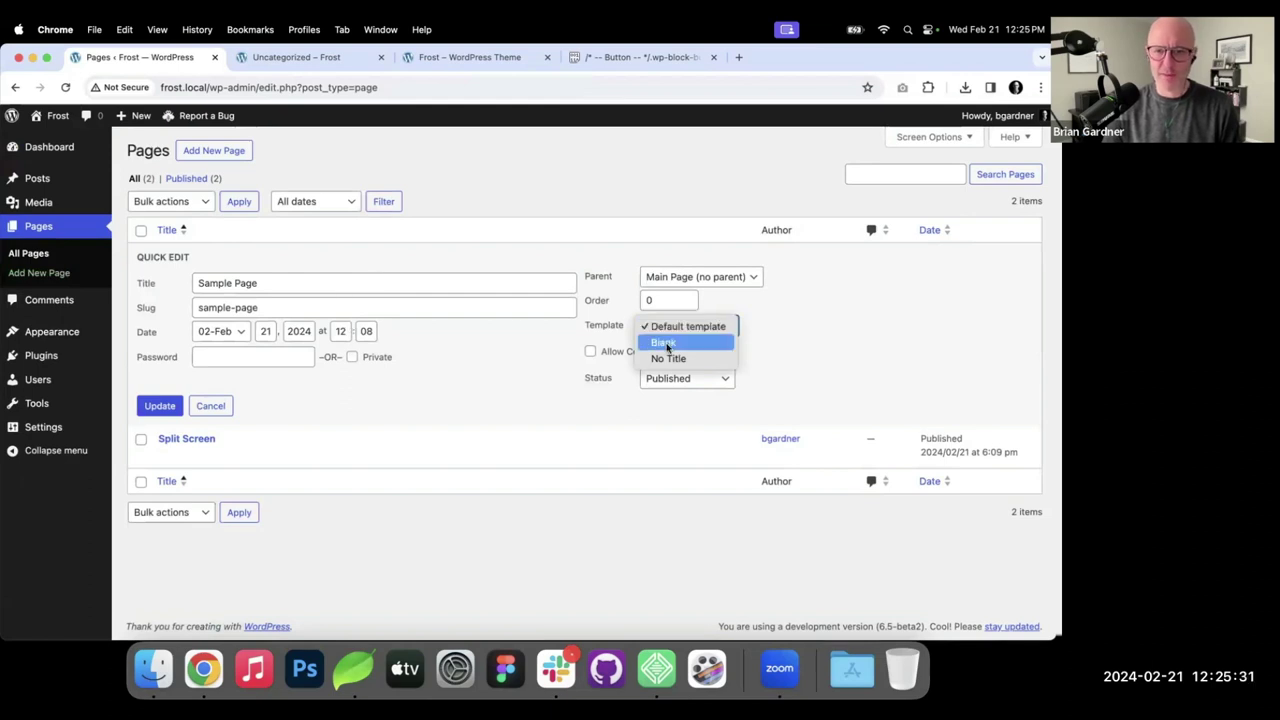
left_click(665, 343)
left_click(160, 405)
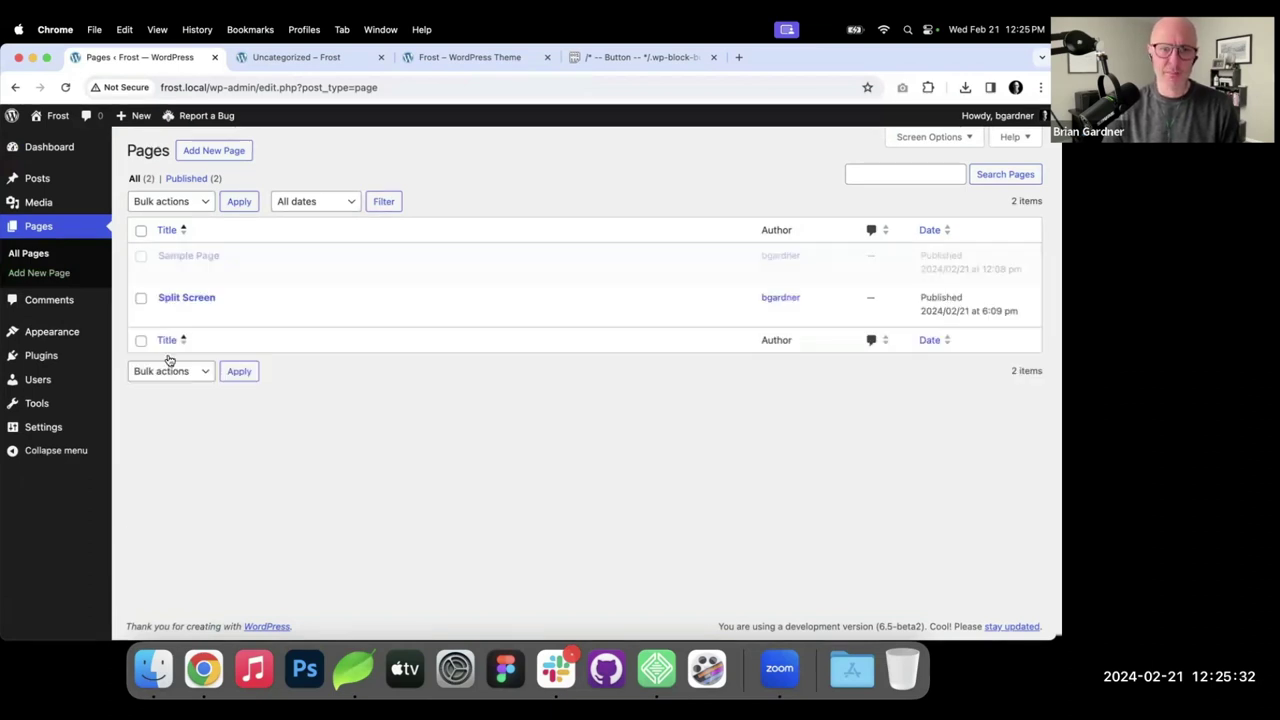
Open Sample Page on the published site and look over its layout with the Blank template.
left_click(469, 57)
left_click(909, 136)
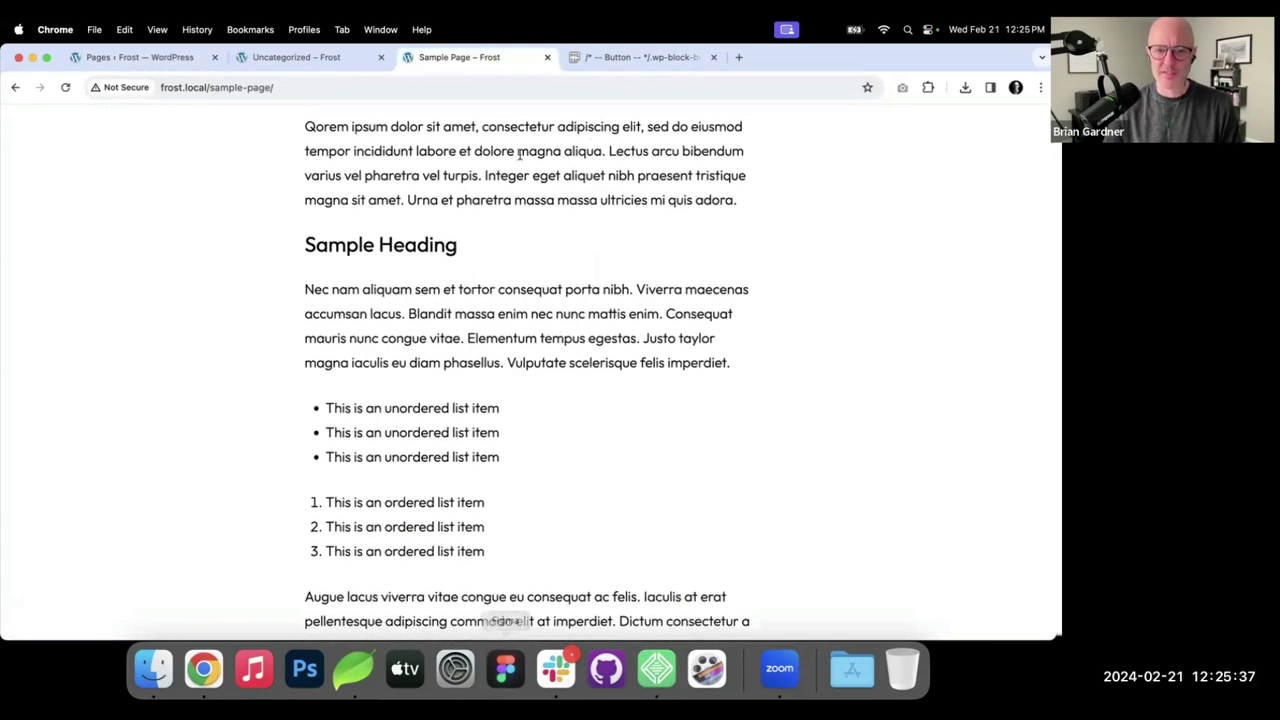
scroll(478, 264, "down", 5)
scroll(478, 264, "up", 5)
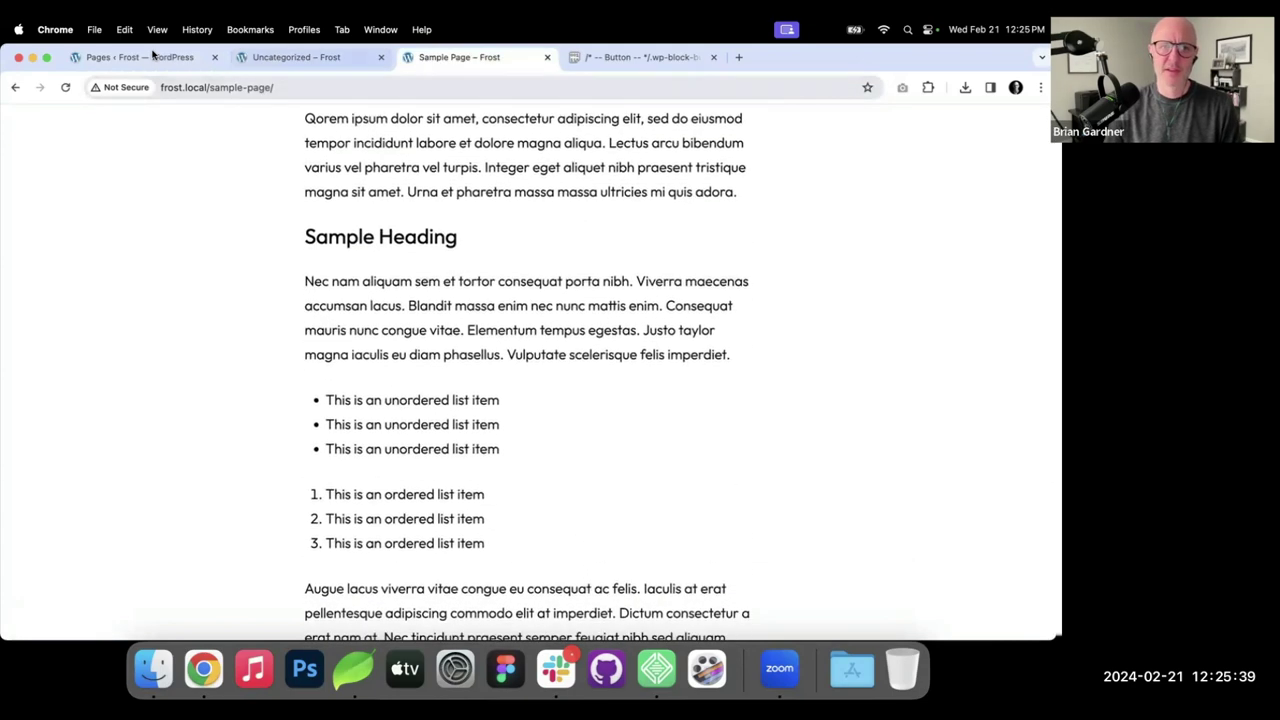
Assign the No Title template to Sample Page through Quick Edit and update the page.
left_click(140, 57)
left_click(203, 283)
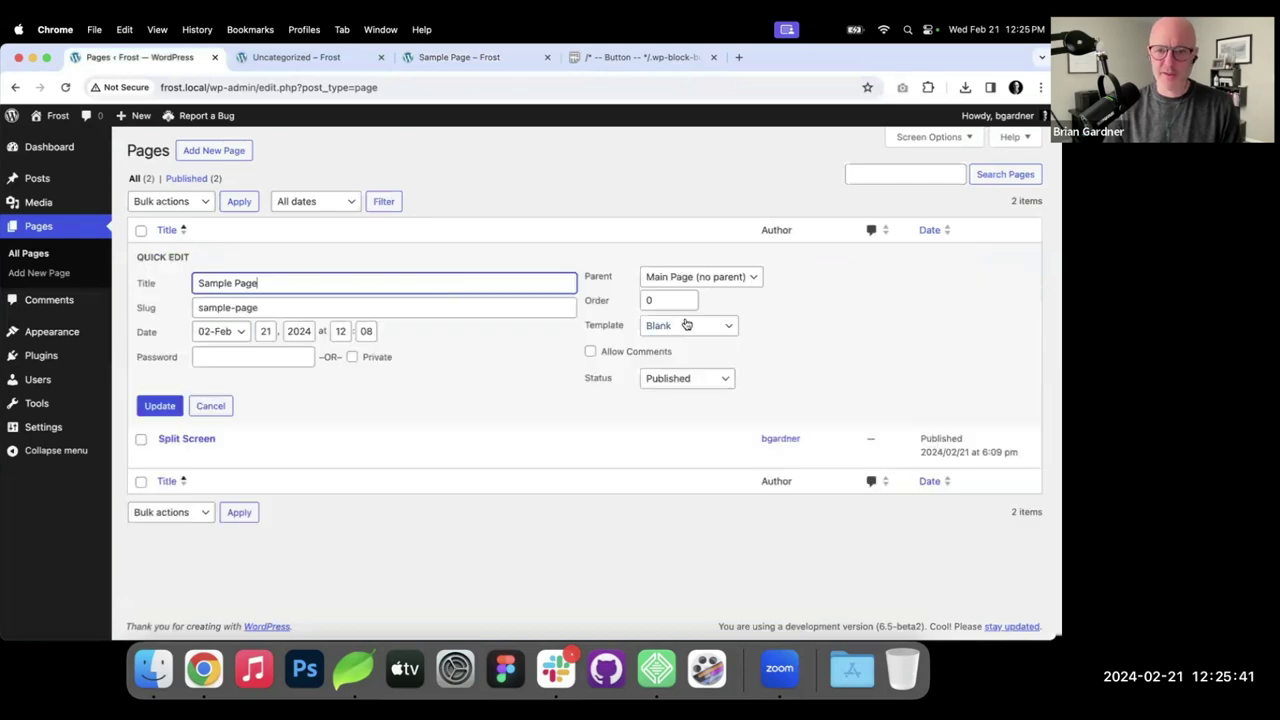
left_click(688, 326)
left_click(684, 342)
left_click(160, 405)
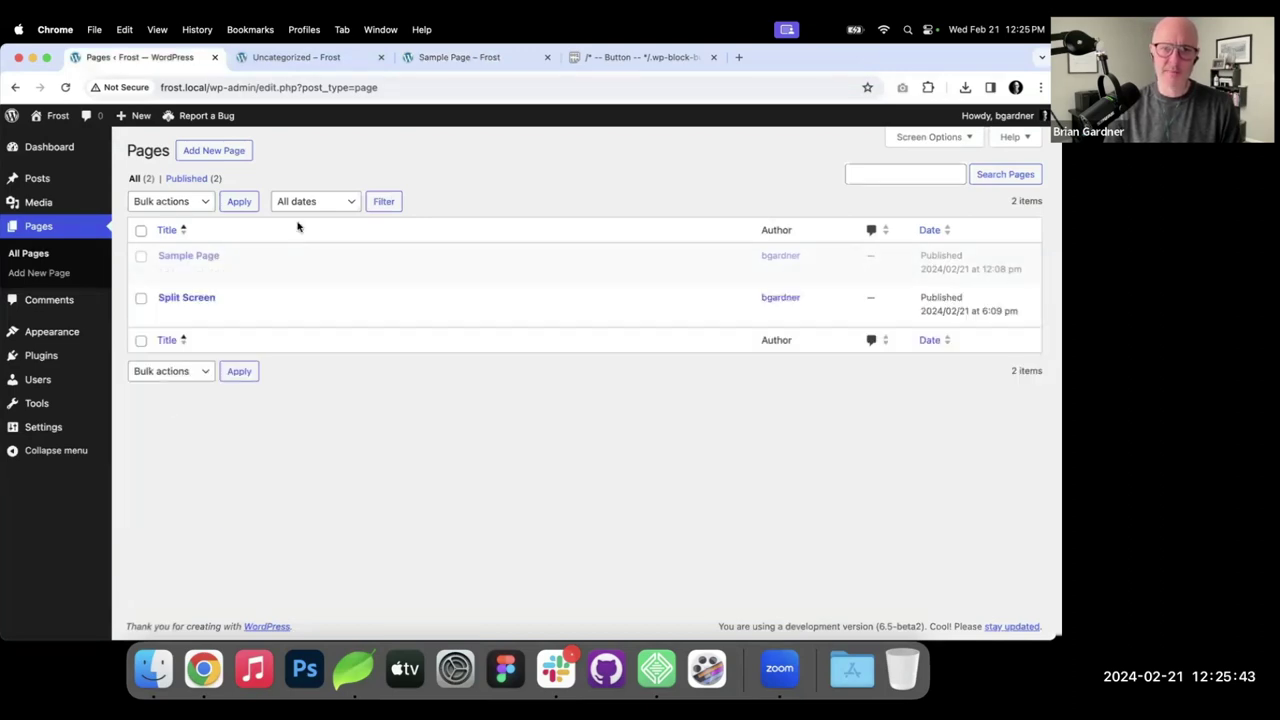
Reload the published Sample Page and check its header, content and footer with the No Title template.
left_click(463, 57)
key("super+r")
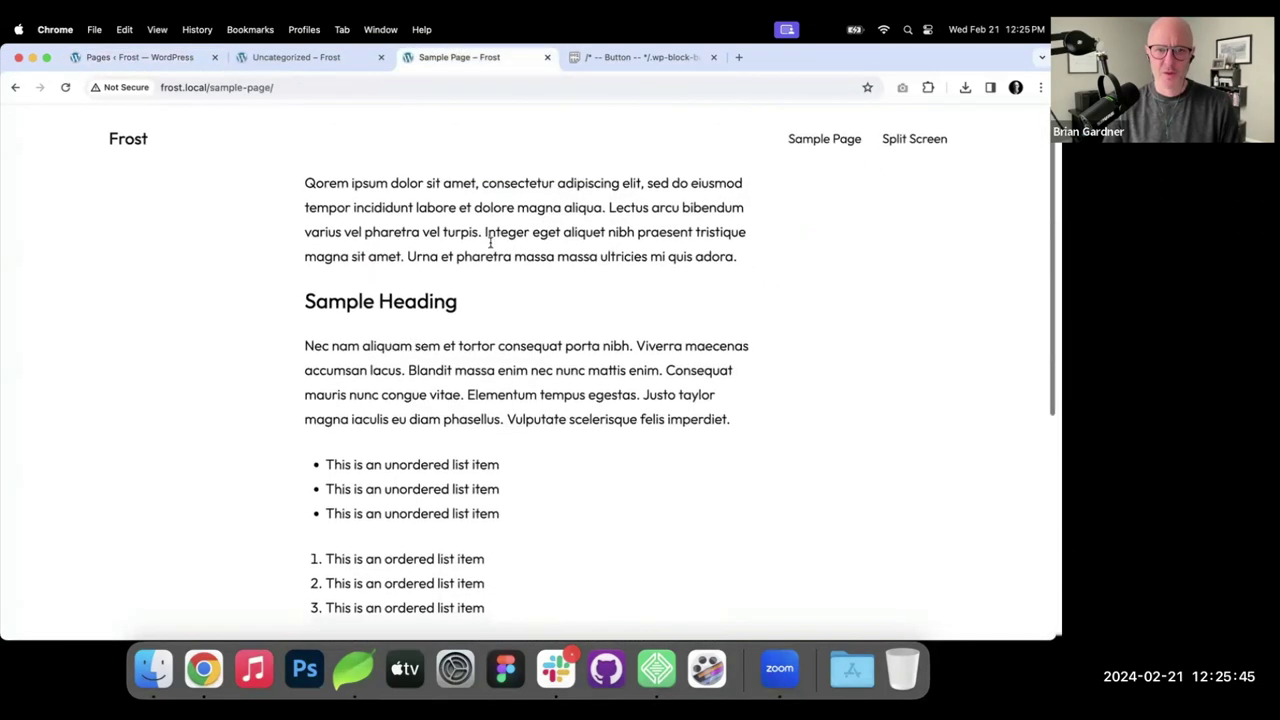
scroll(375, 224, "down", 8)
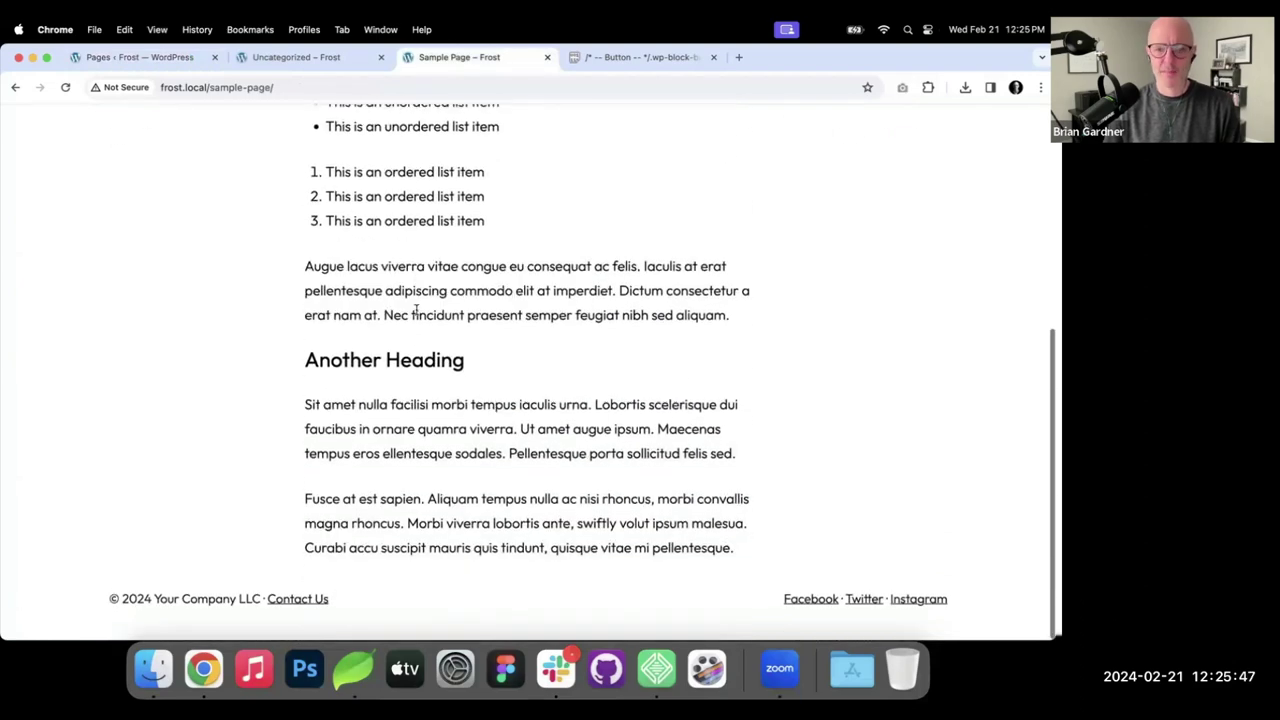
scroll(416, 310, "up", 7)
Open Sample Page in the page editor, switch it back to the default template and update the page.
left_click(168, 57)
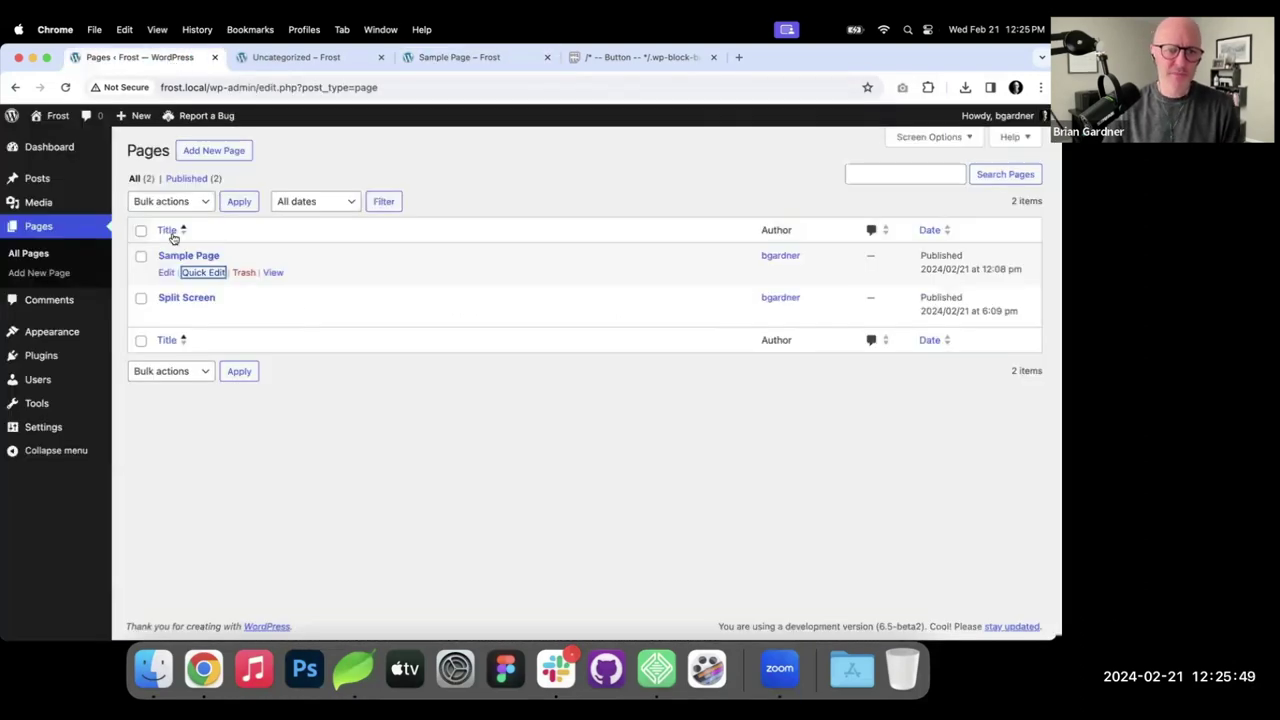
left_click(193, 257)
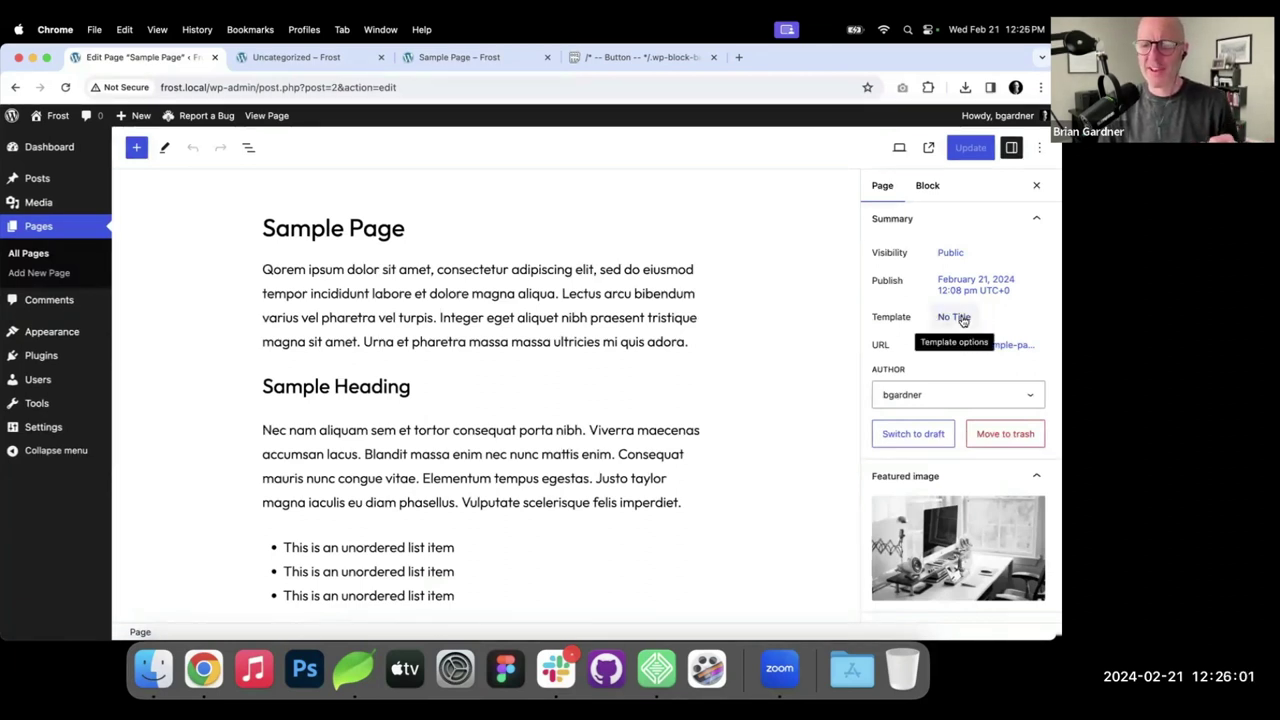
left_click(957, 319)
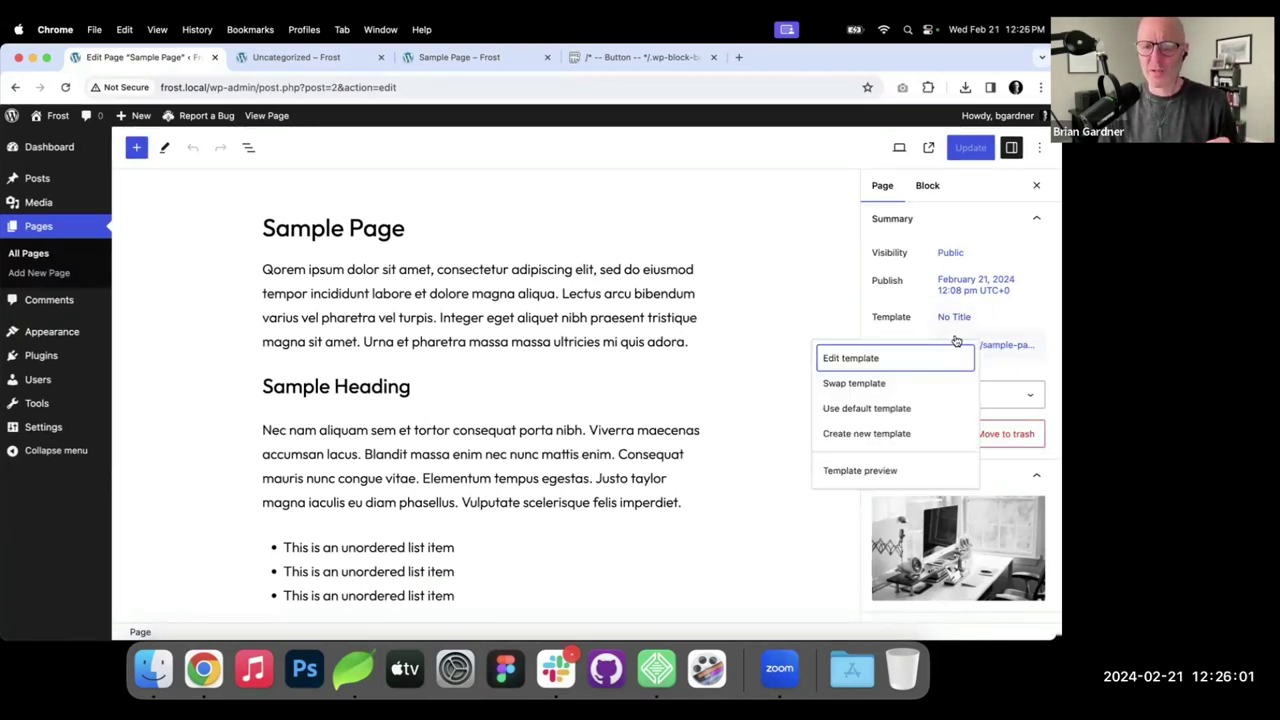
left_click(856, 384)
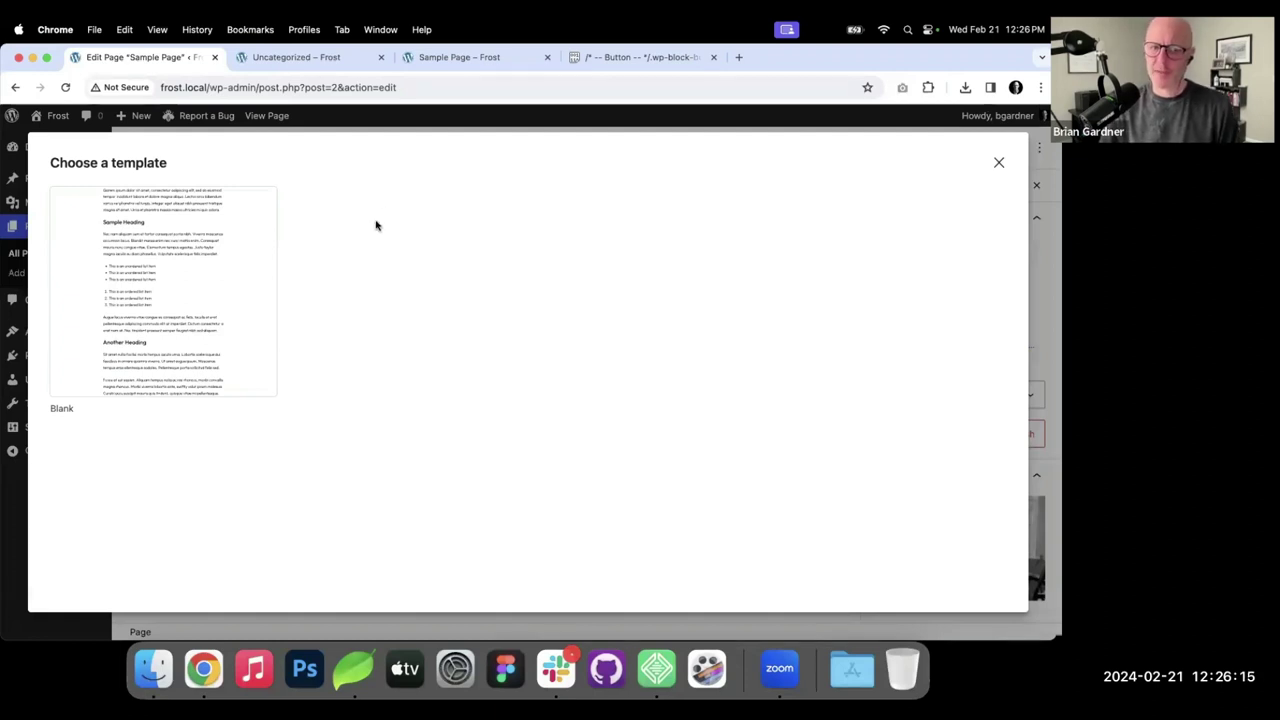
left_click(999, 162)
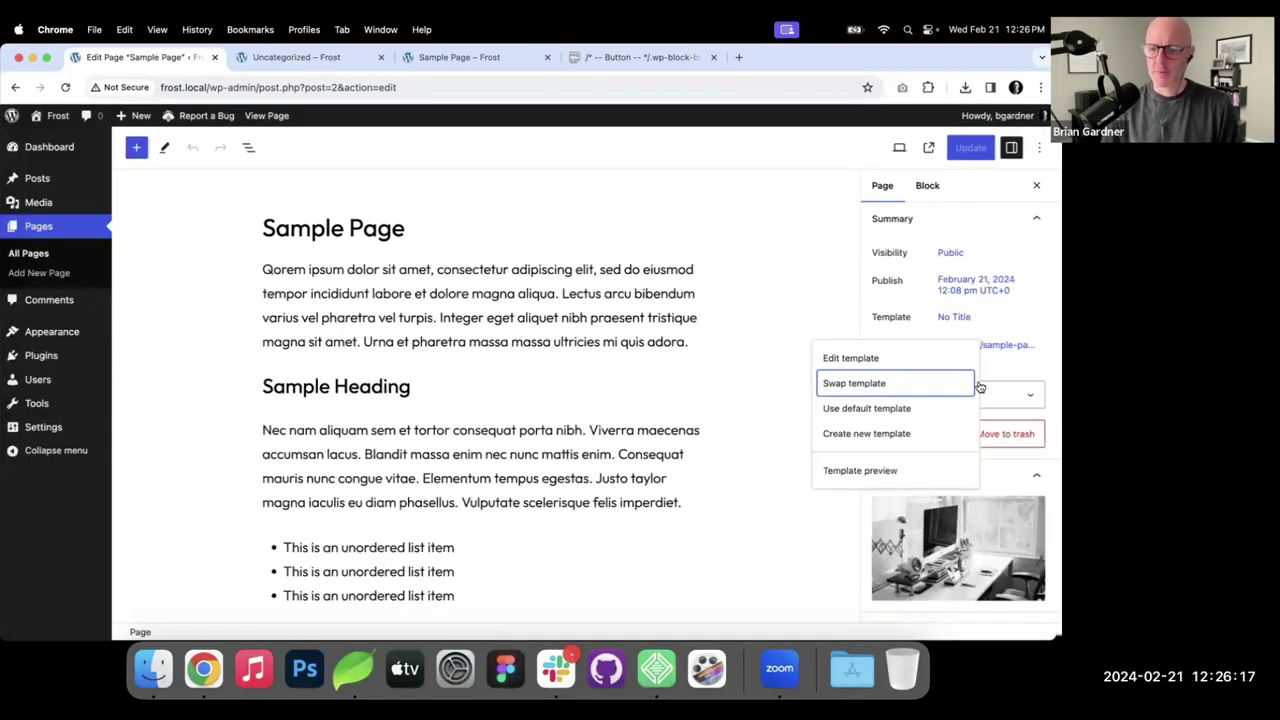
left_click(878, 408)
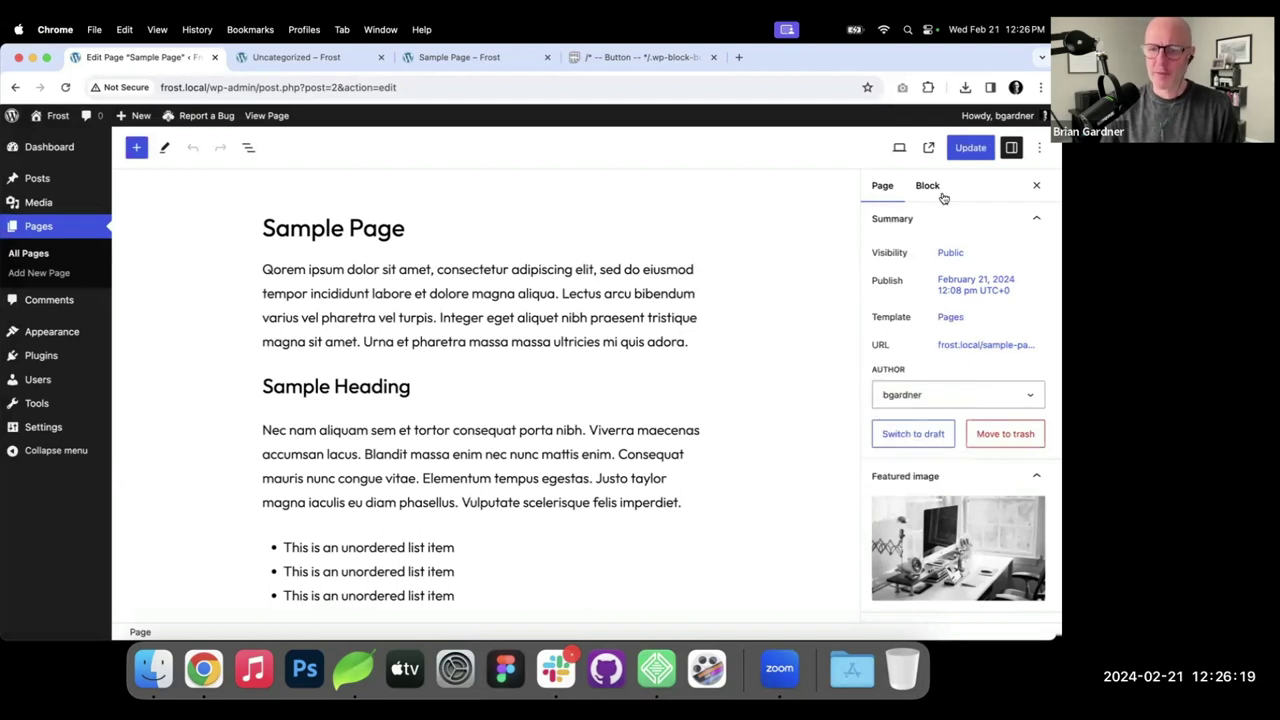
left_click(970, 147)
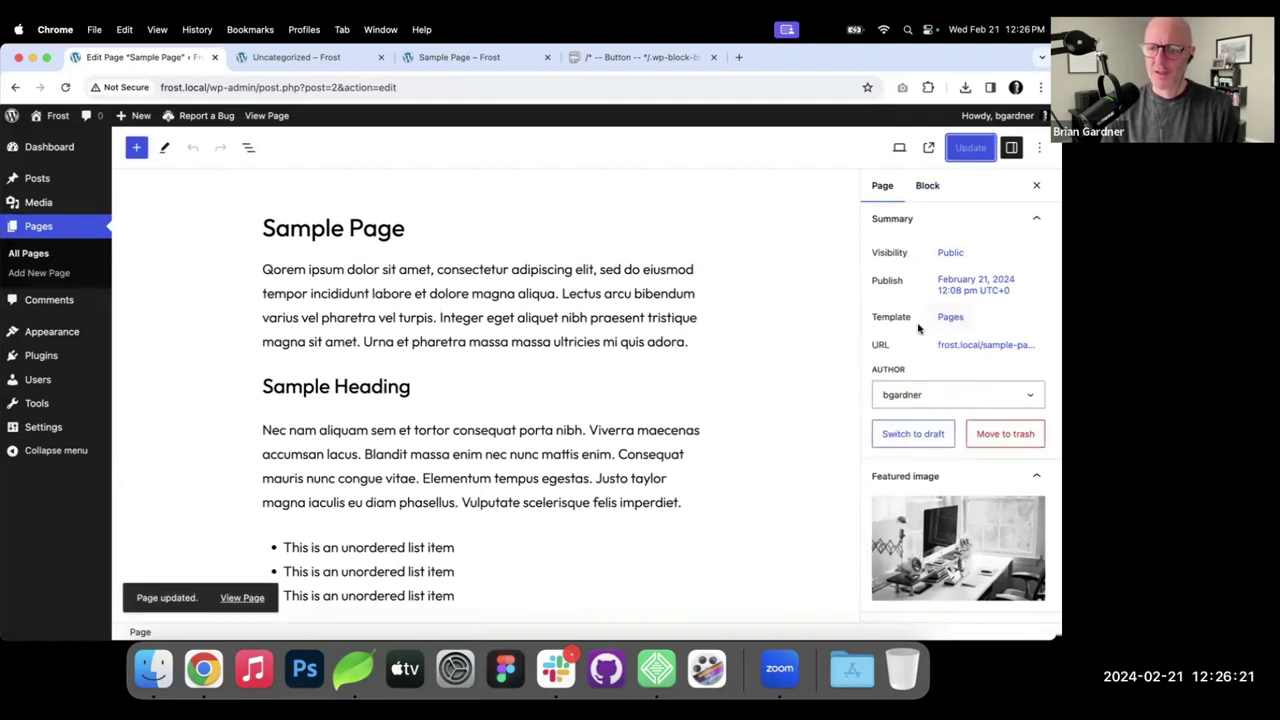
View the templates available for swapping on Sample Page and close the chooser without picking one.
left_click(955, 317)
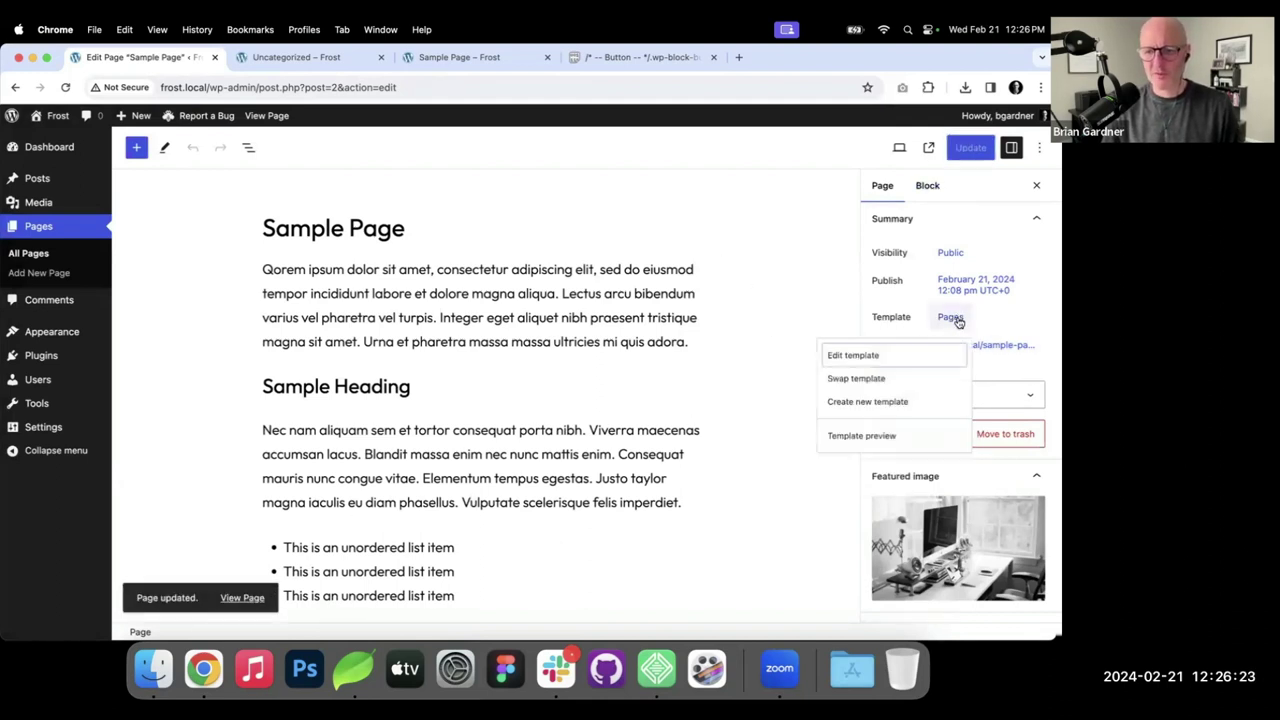
left_click(869, 383)
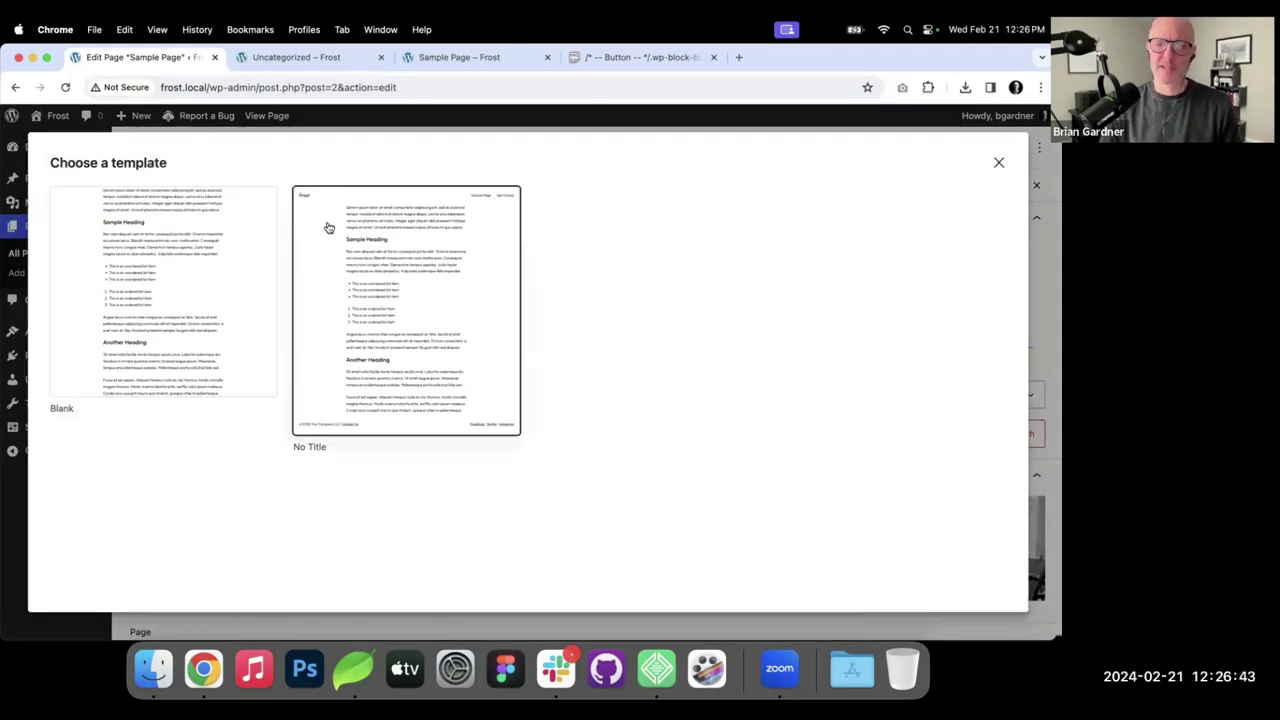
left_click(997, 162)
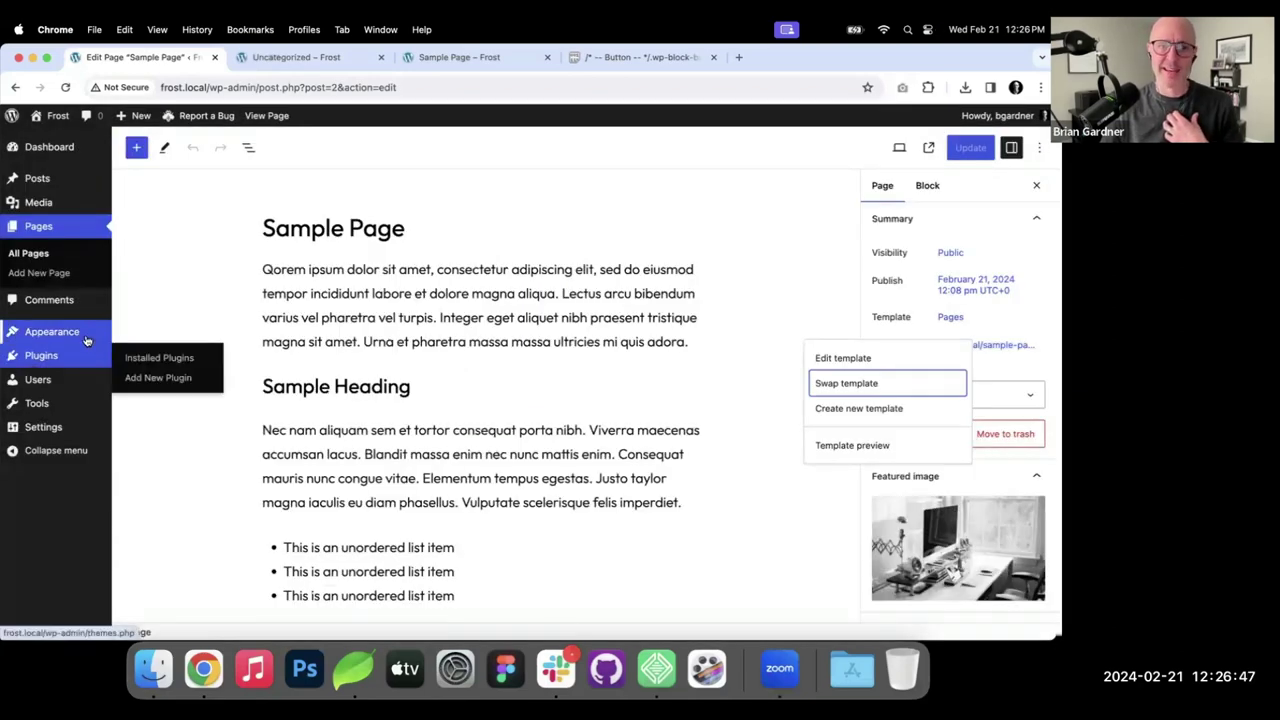
View the naming form for a new custom template in the Site Editor's templates area and close it without creating one.
left_click(143, 355)
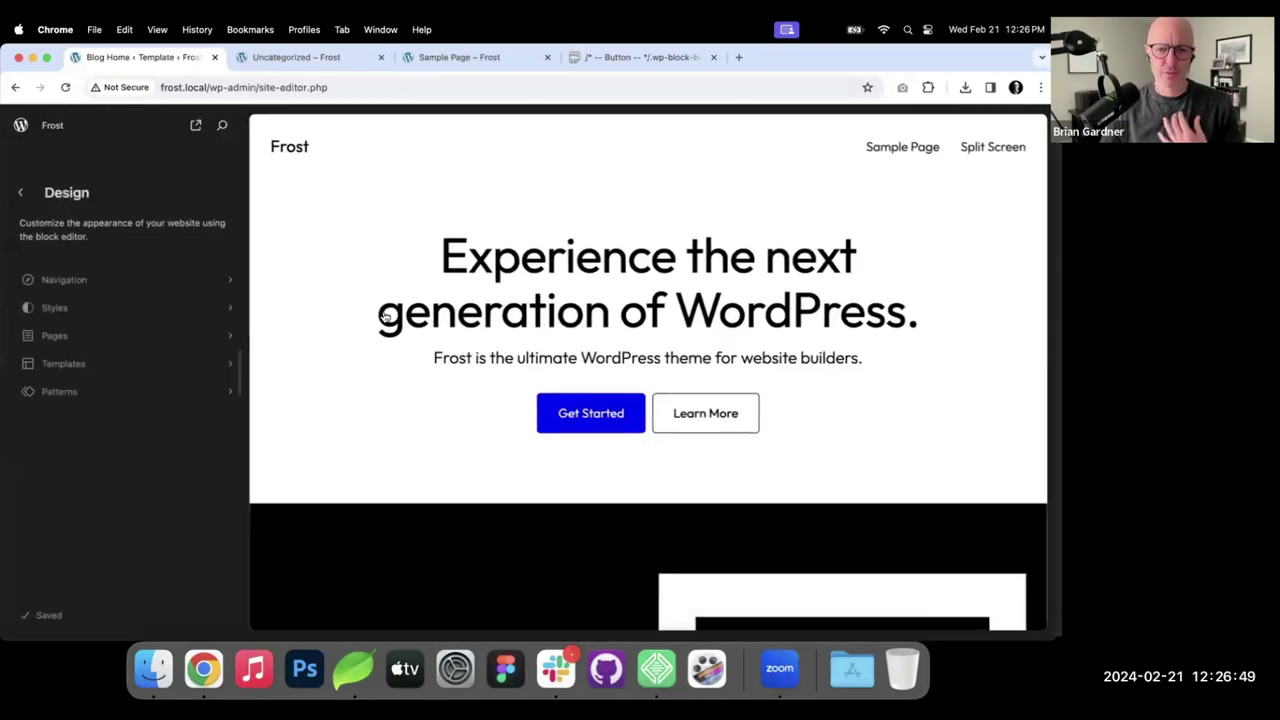
left_click(73, 371)
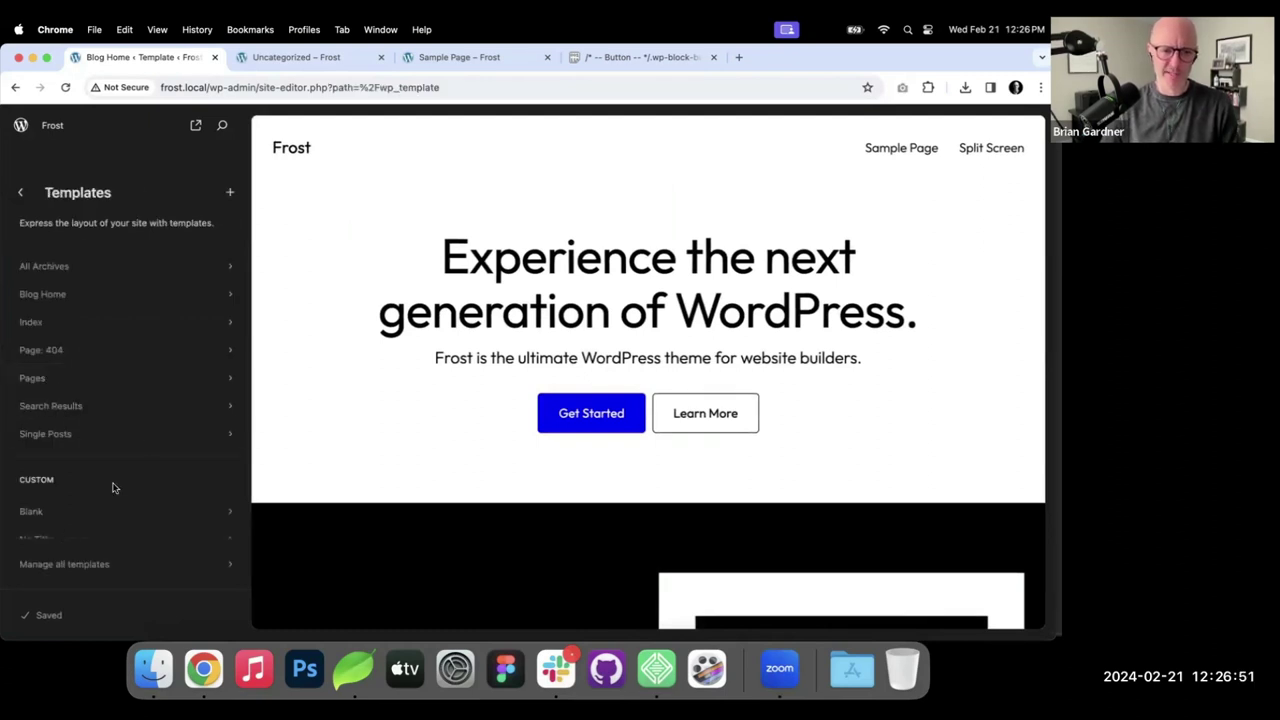
left_click(229, 194)
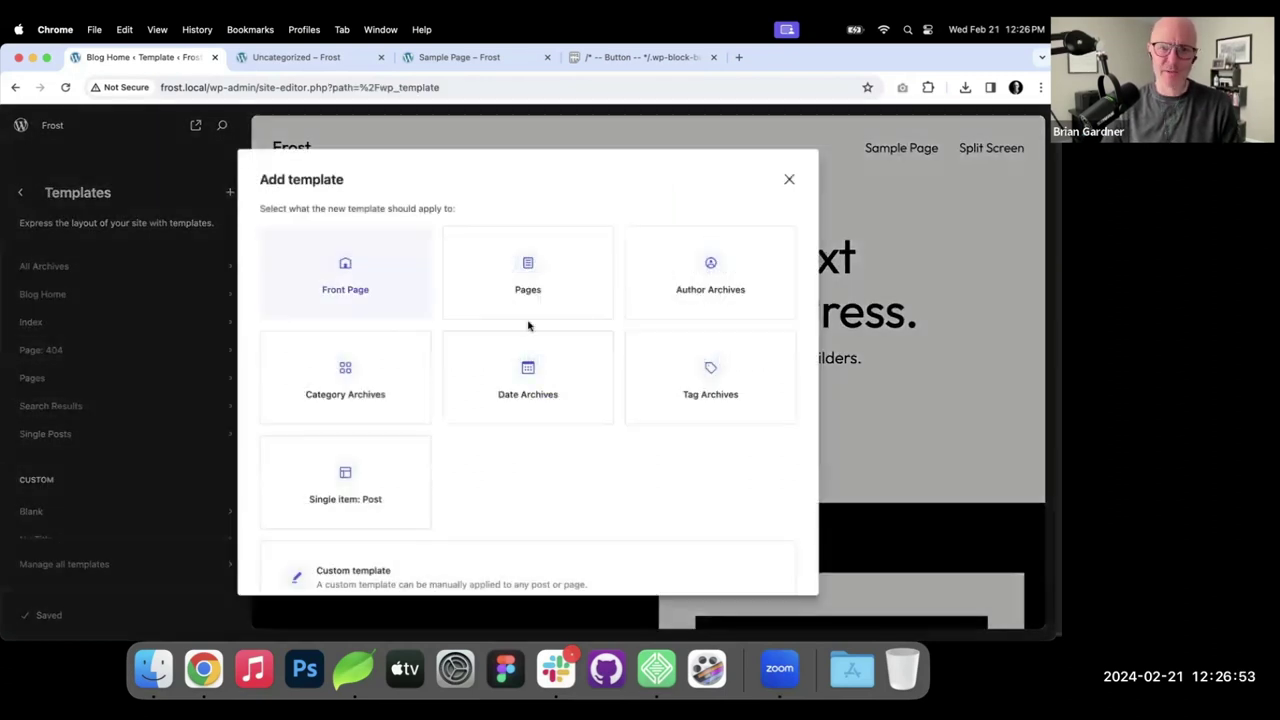
scroll(528, 330, "down", 2)
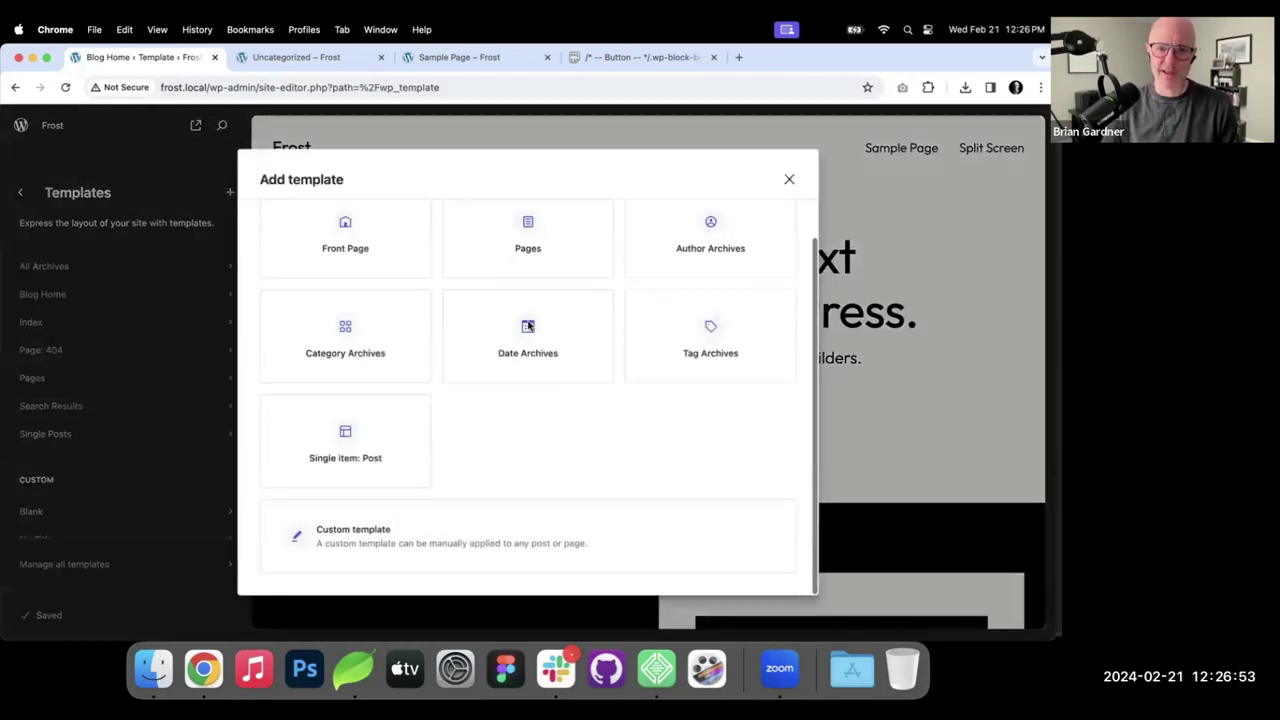
left_click(449, 535)
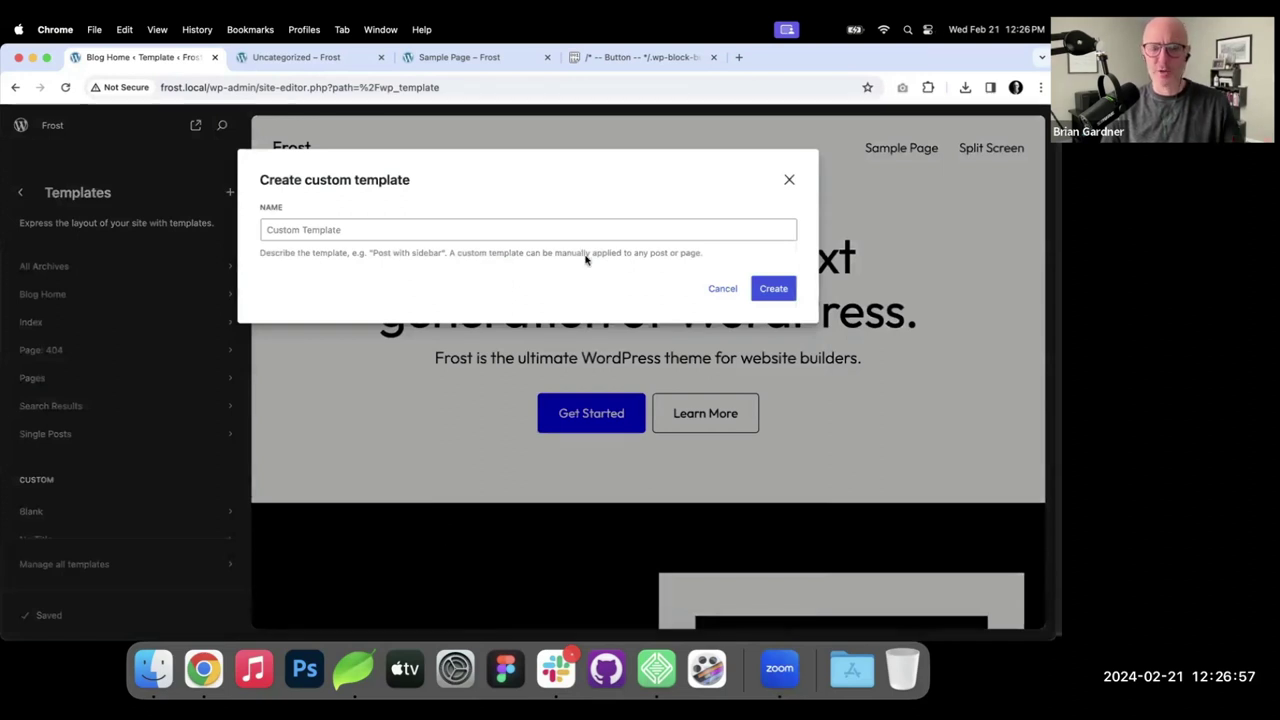
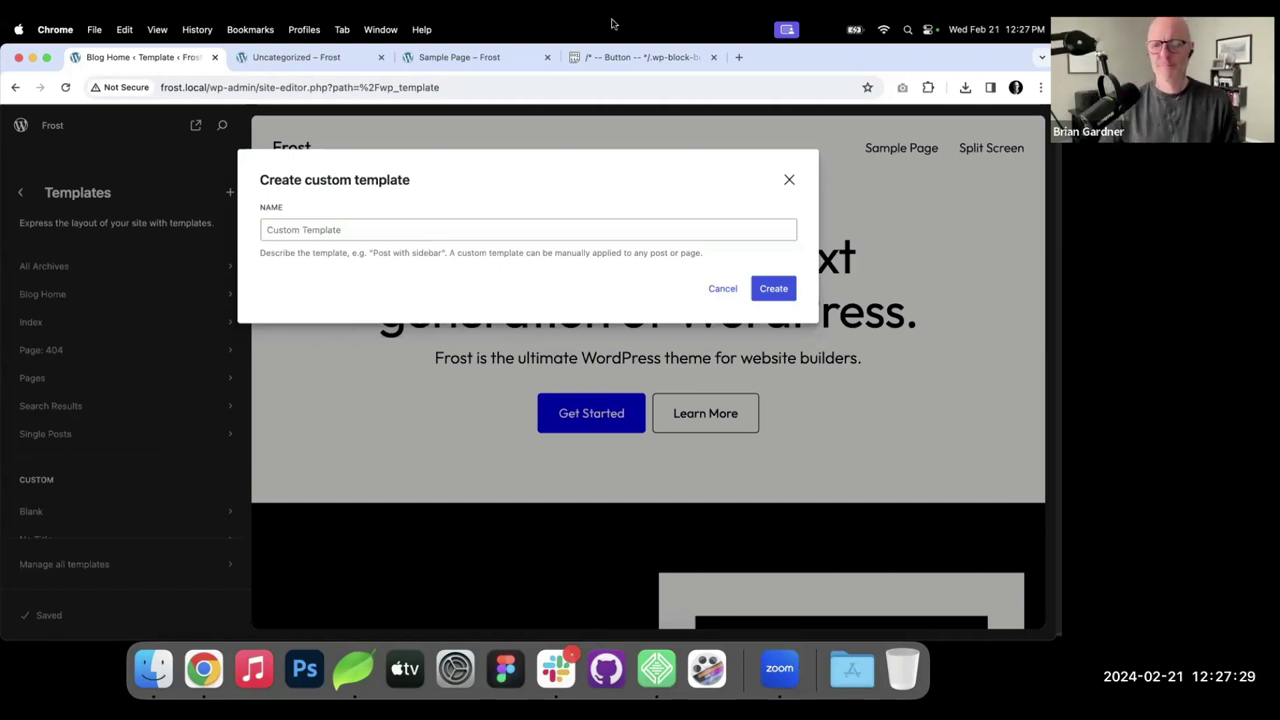
left_click(790, 182)
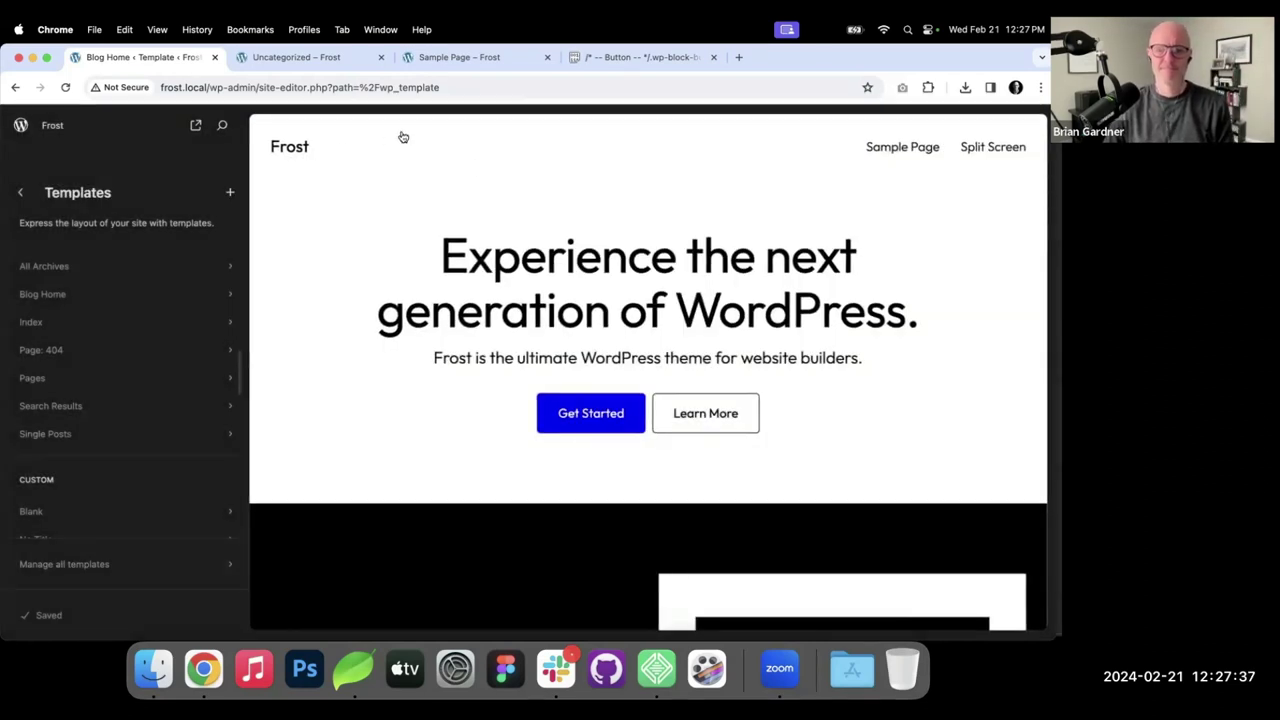
Return to the dashboard and open Sample Page in the page editor from the list of pages.
left_click(16, 128)
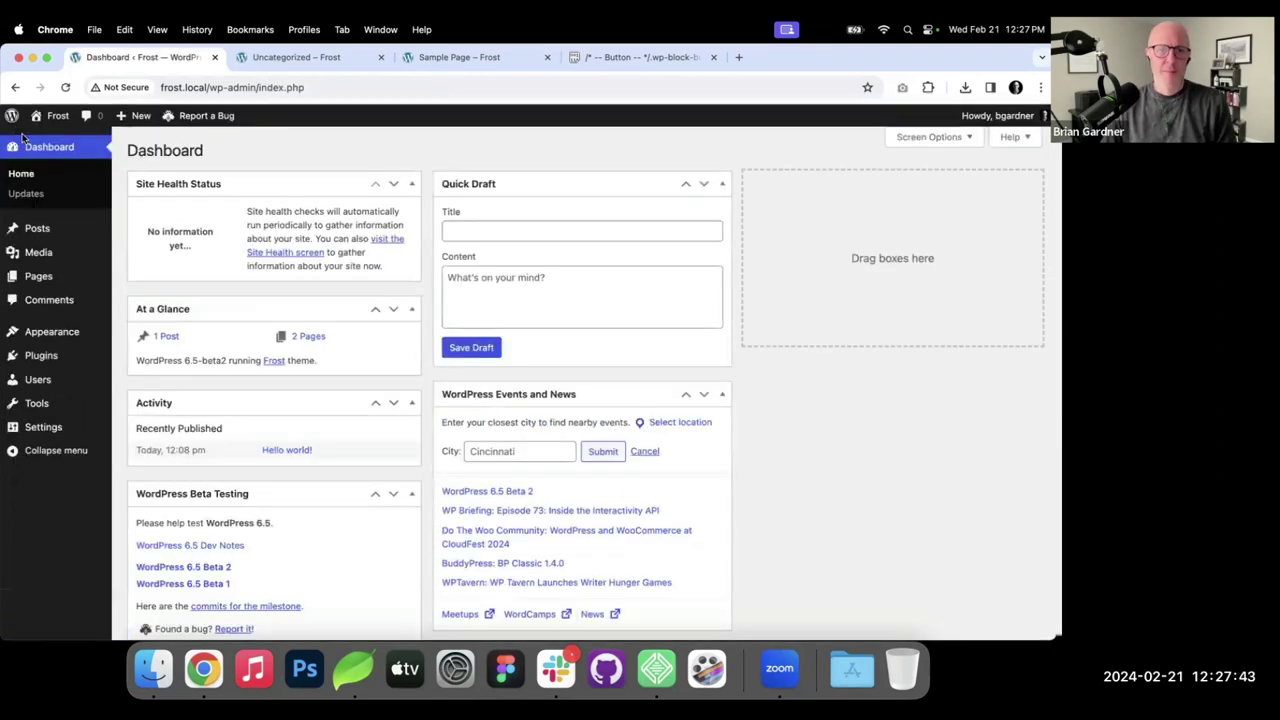
mouse_move(68, 228)
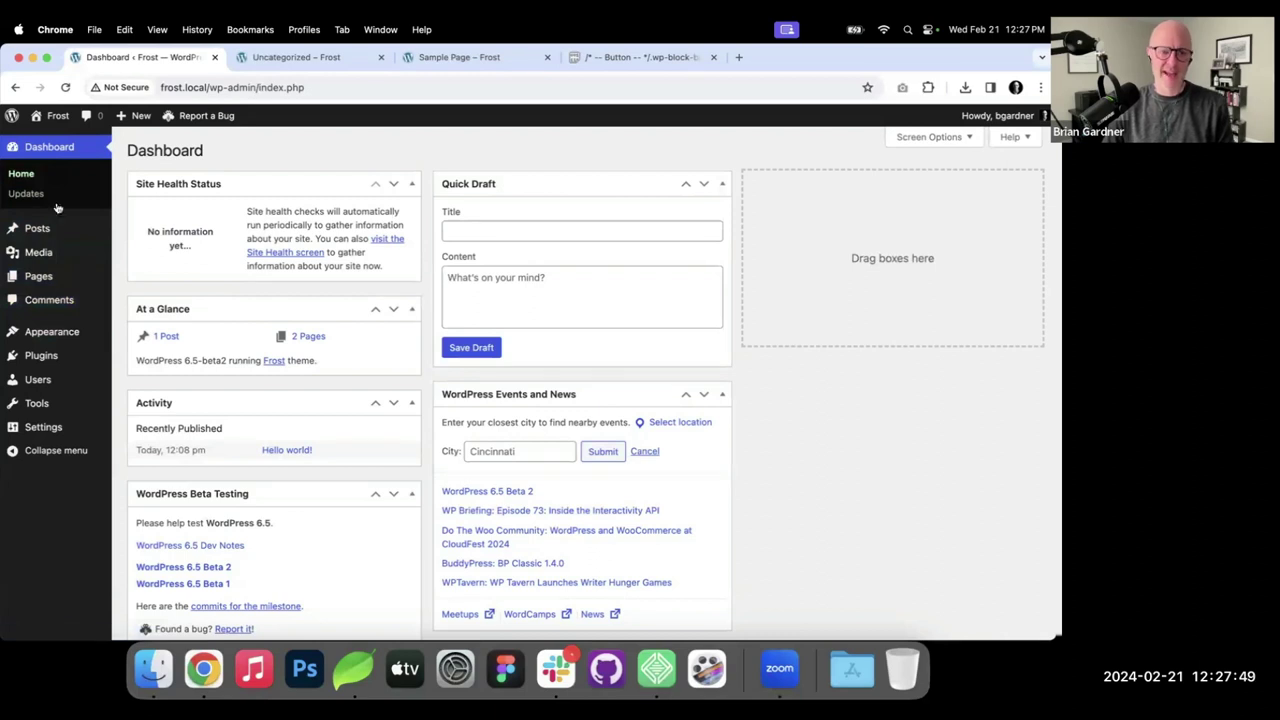
left_click(38, 276)
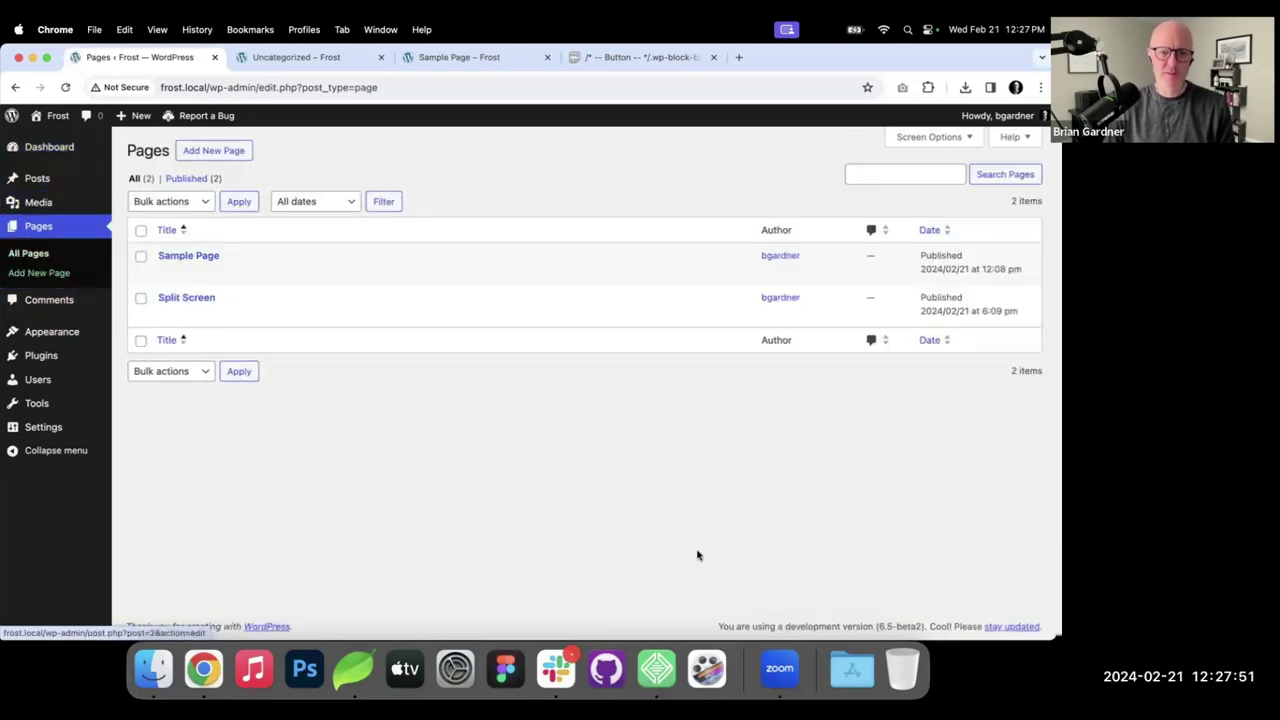
left_click(188, 256)
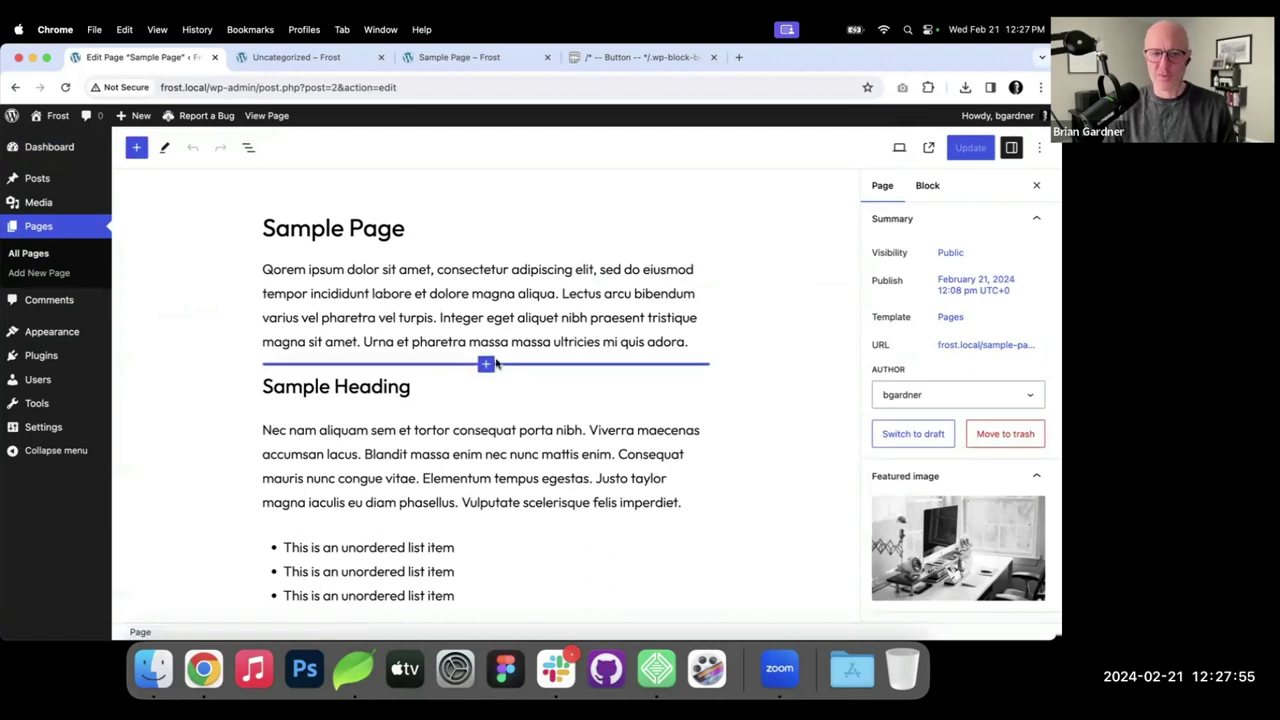
Open Sample Page in the Site Editor through its list of all pages.
mouse_move(73, 341)
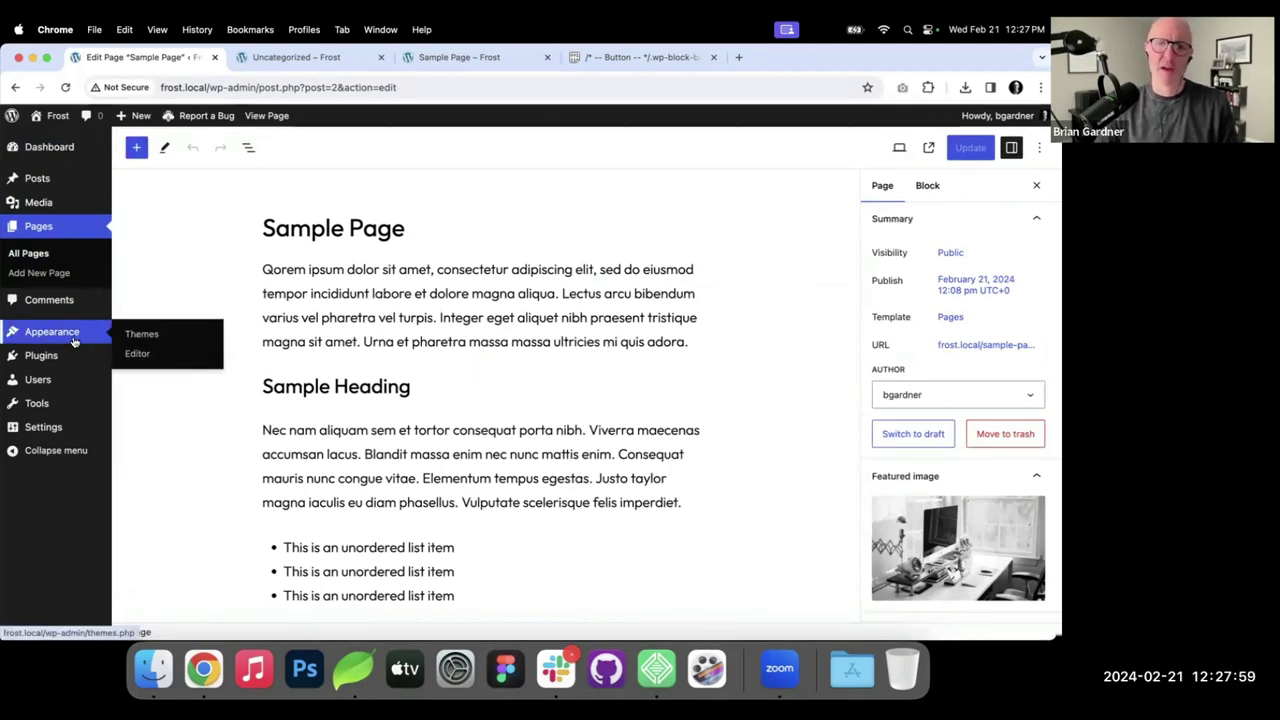
left_click(138, 357)
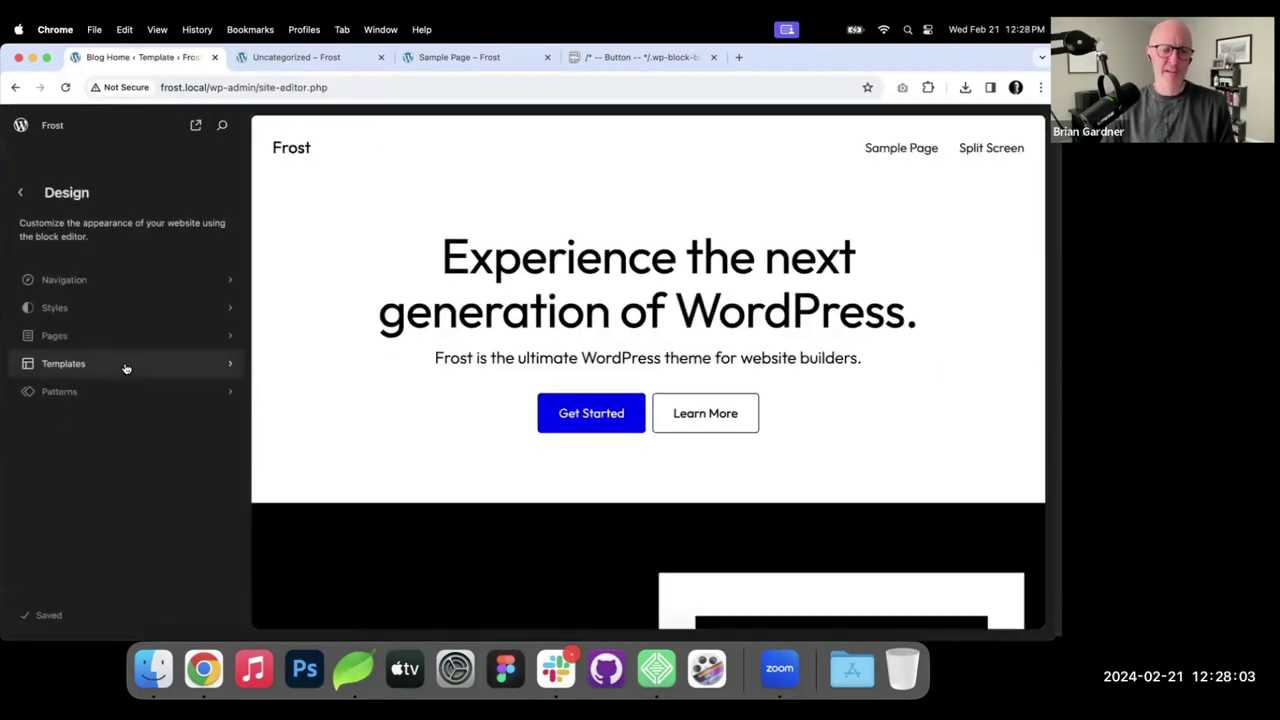
left_click(80, 334)
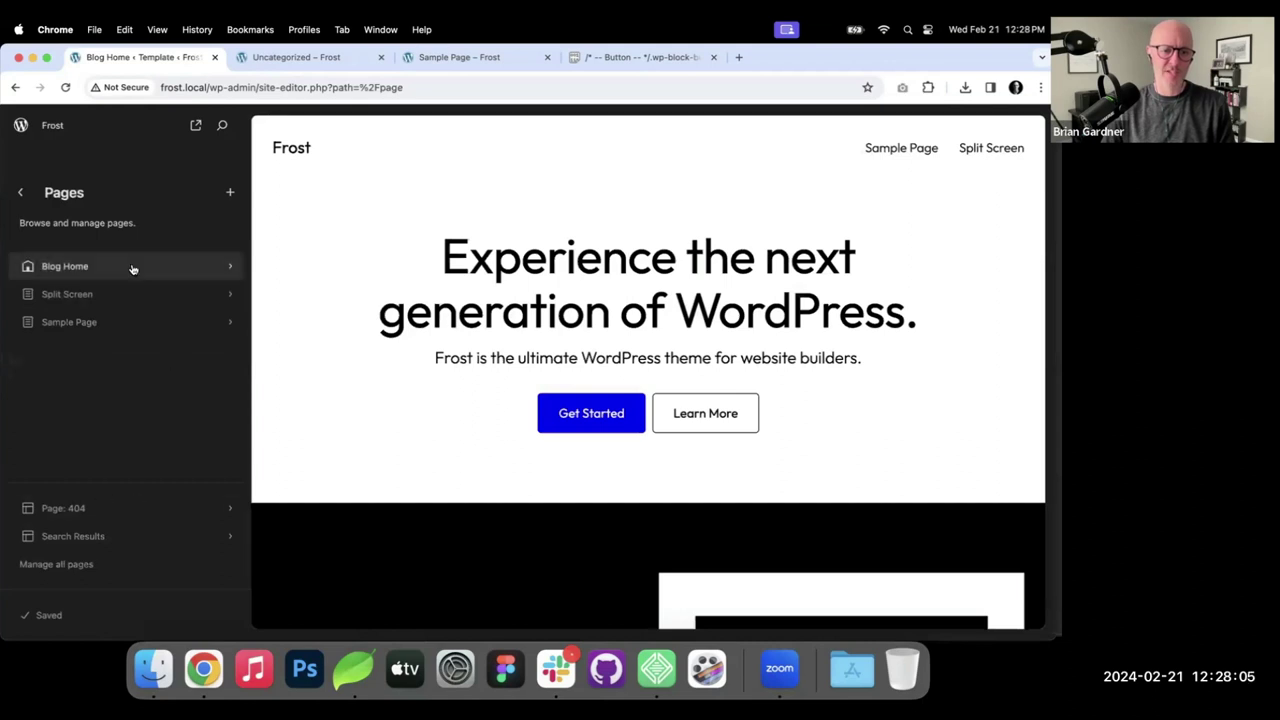
left_click(60, 572)
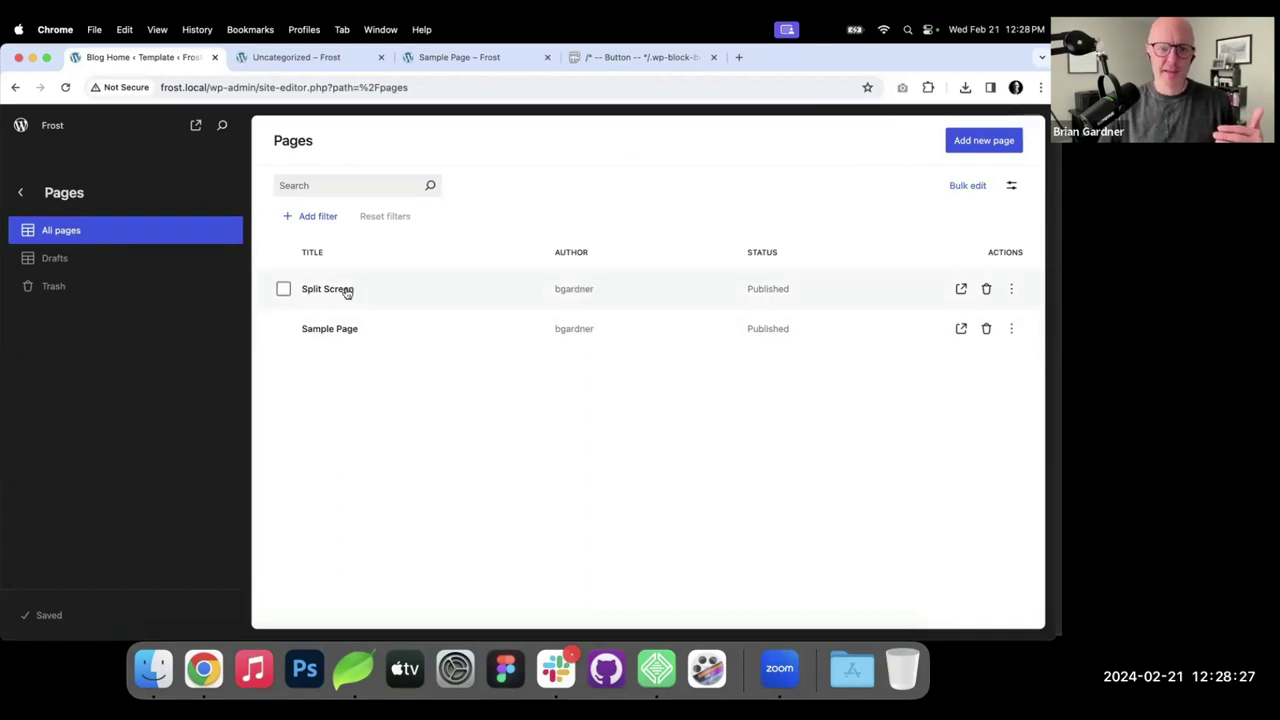
left_click(338, 329)
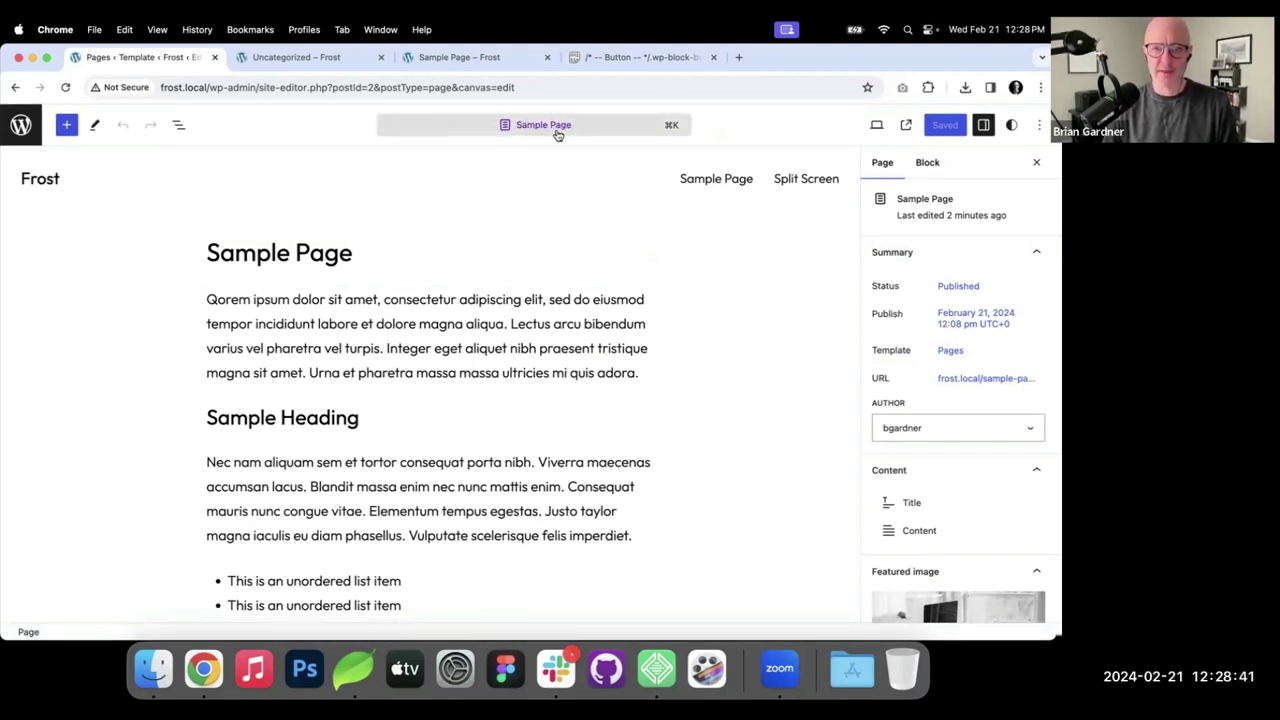
Examine Sample Page's editable content within its template in the Site Editor and return to the dashboard.
left_click(400, 328)
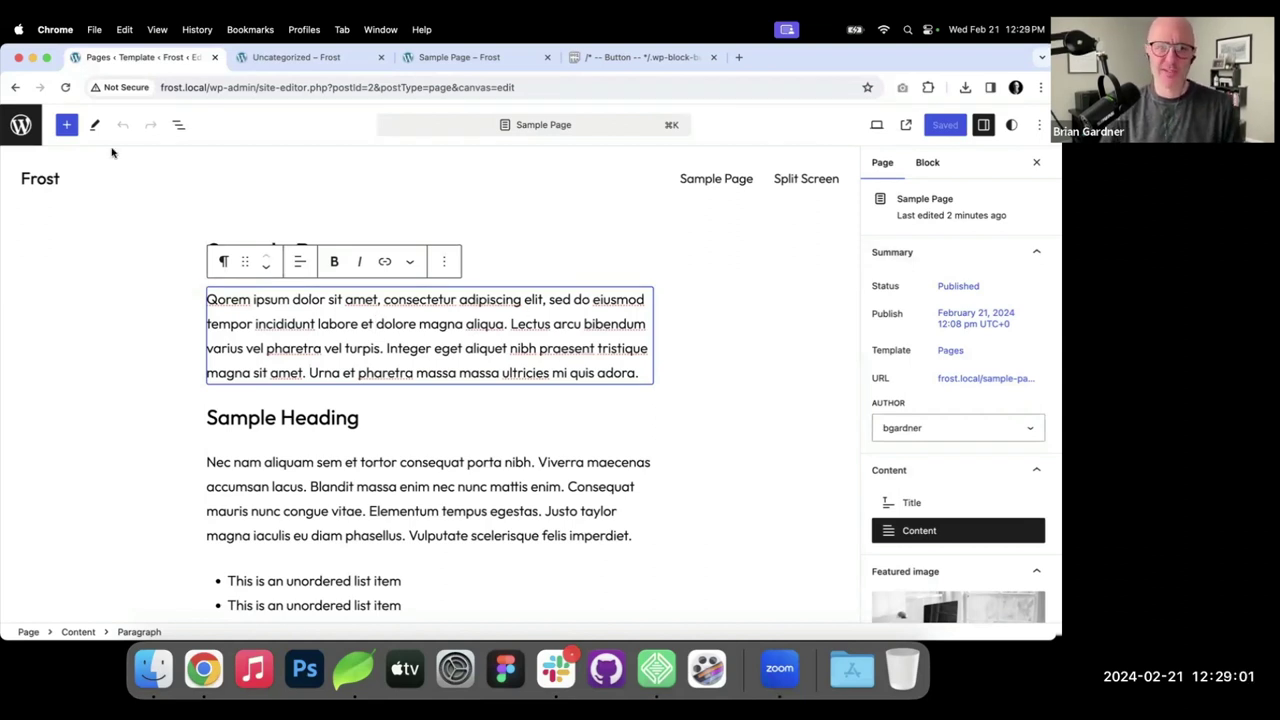
scroll(789, 225, "down", 3)
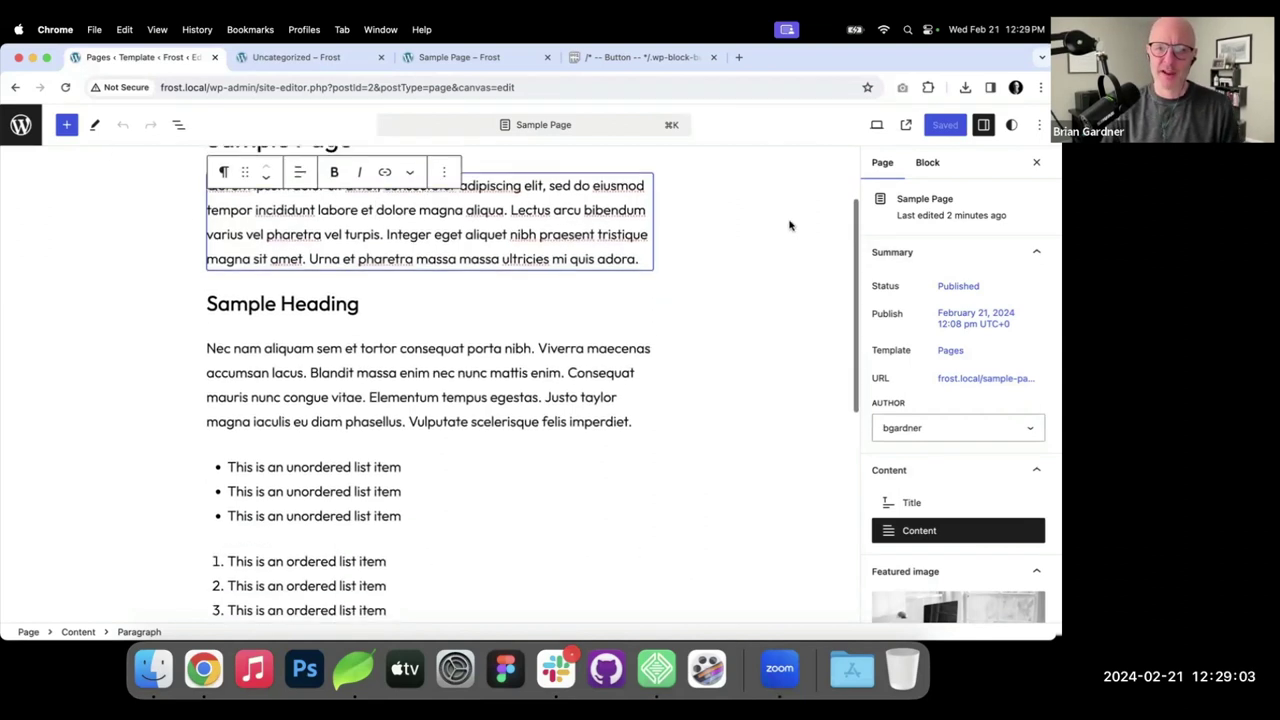
scroll(800, 240, "up", 3)
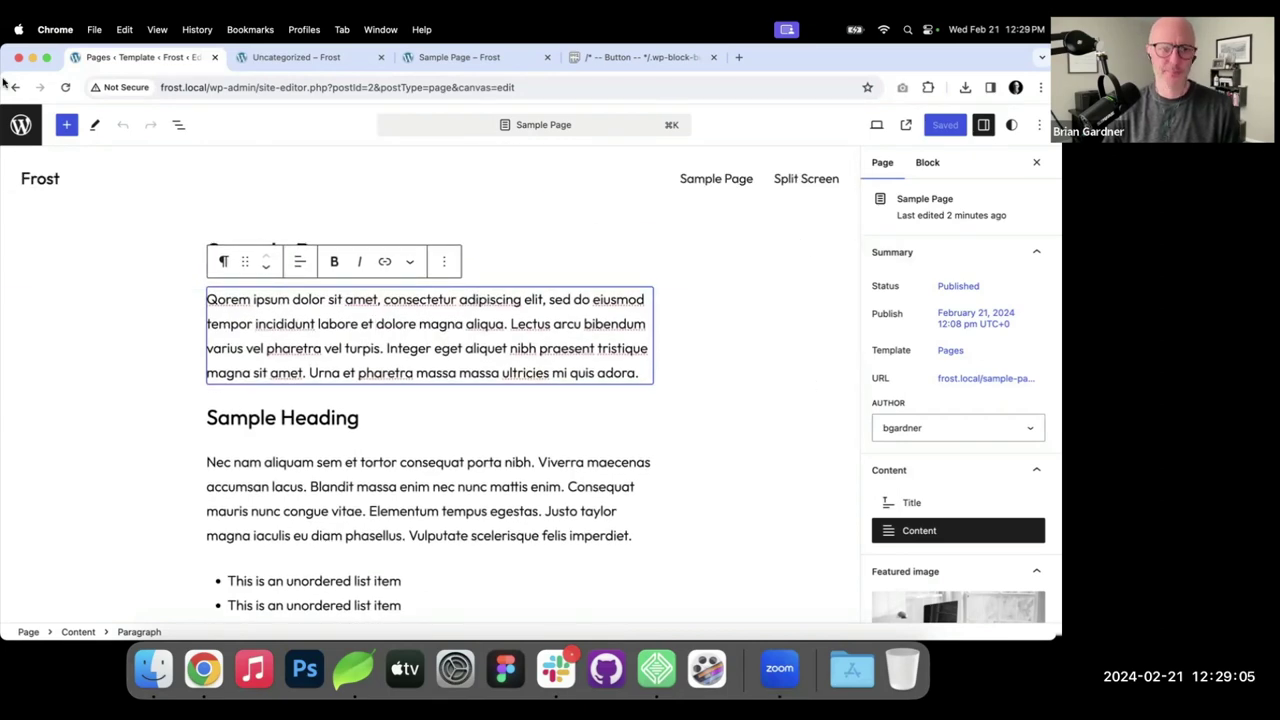
left_click(20, 124)
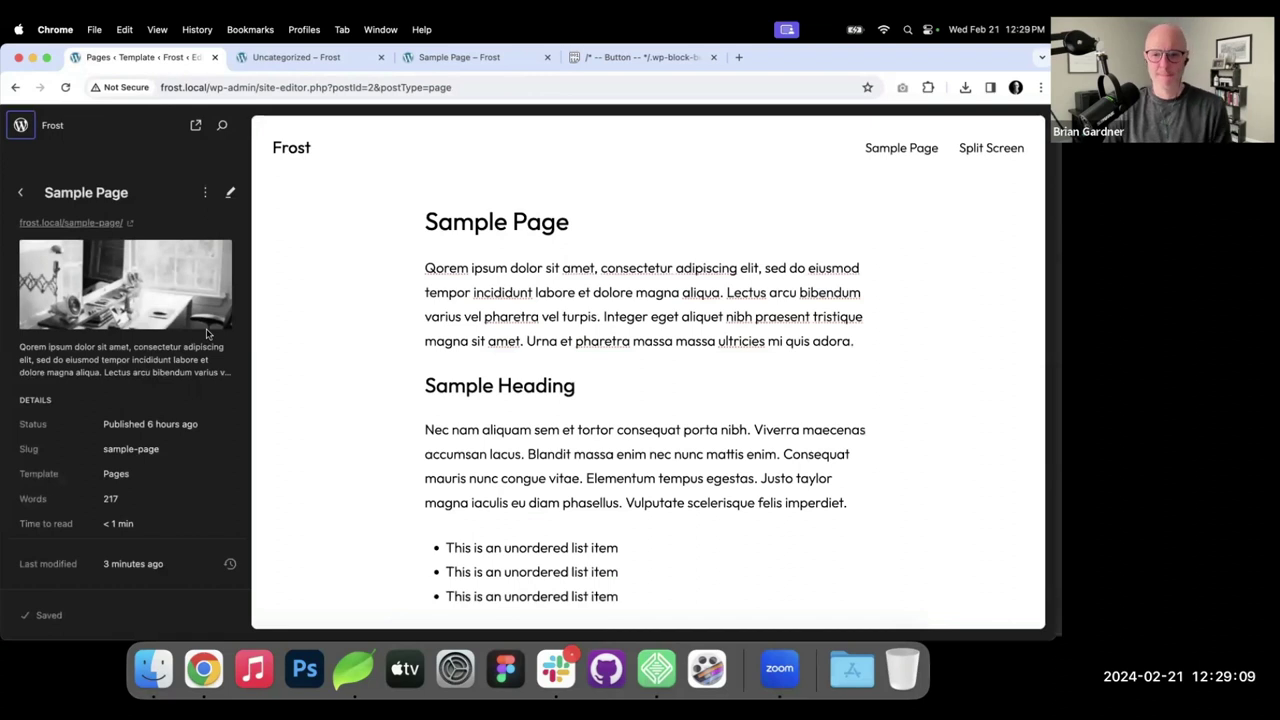
left_click(20, 126)
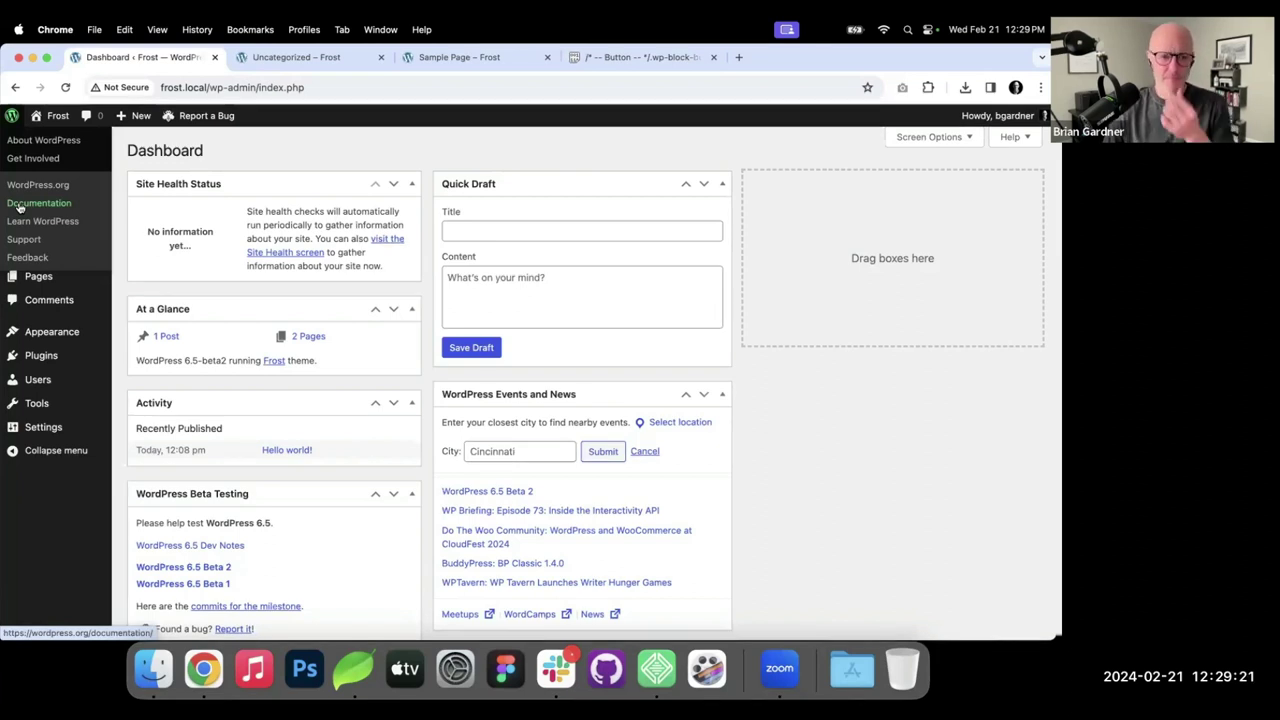
Bring up the posts list and copy the whole body content of the published Sample Page, from the first paragraph to the last.
left_click(345, 58)
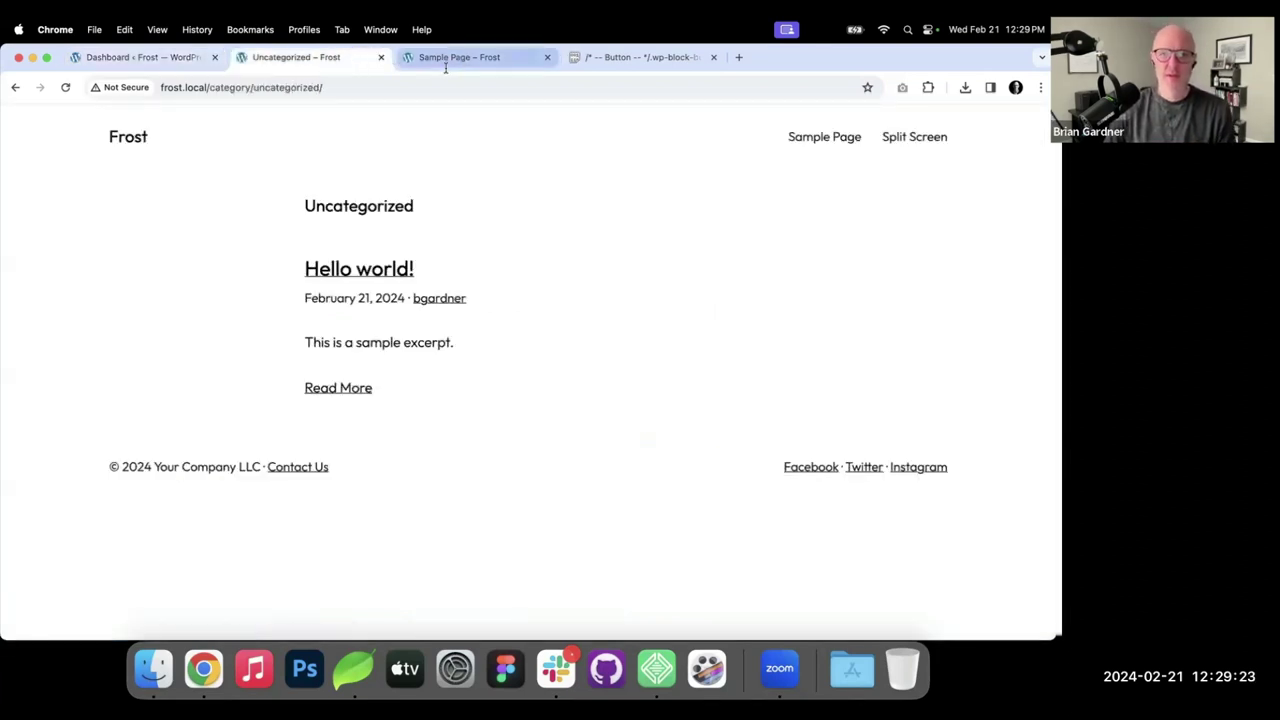
left_click(140, 58)
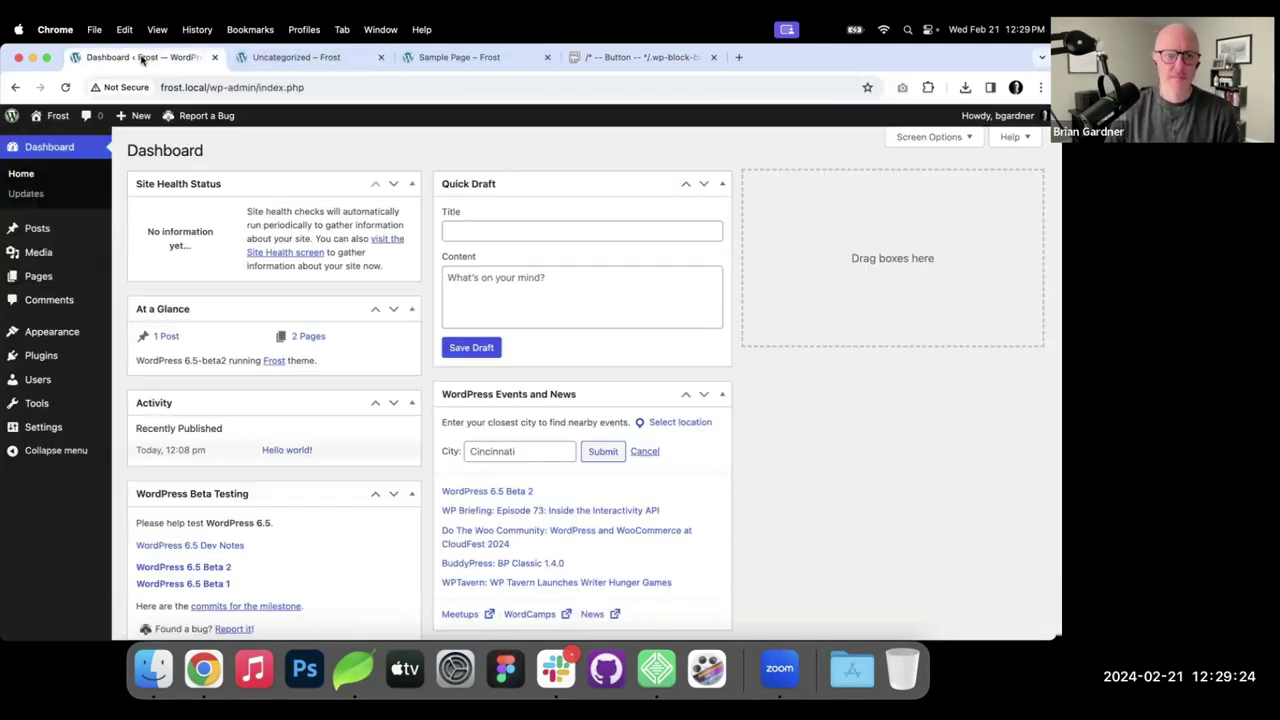
left_click(60, 238)
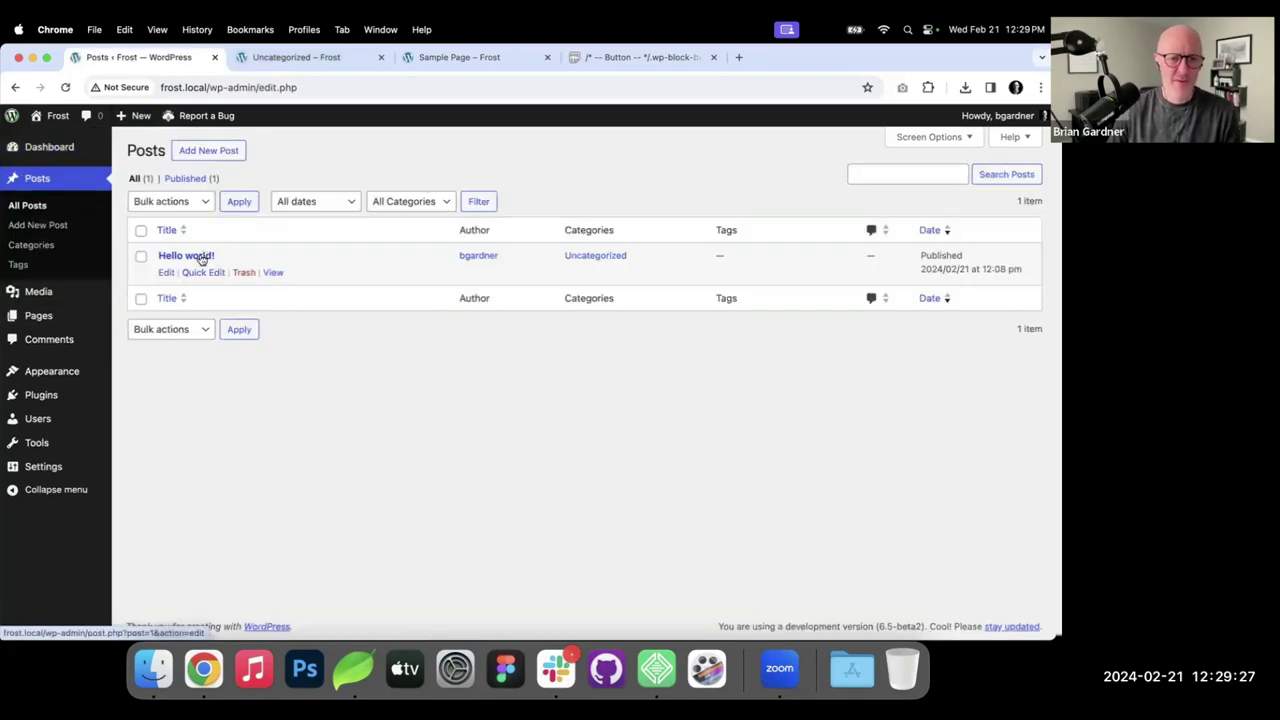
left_click(460, 57)
scroll(510, 390, "down", 5)
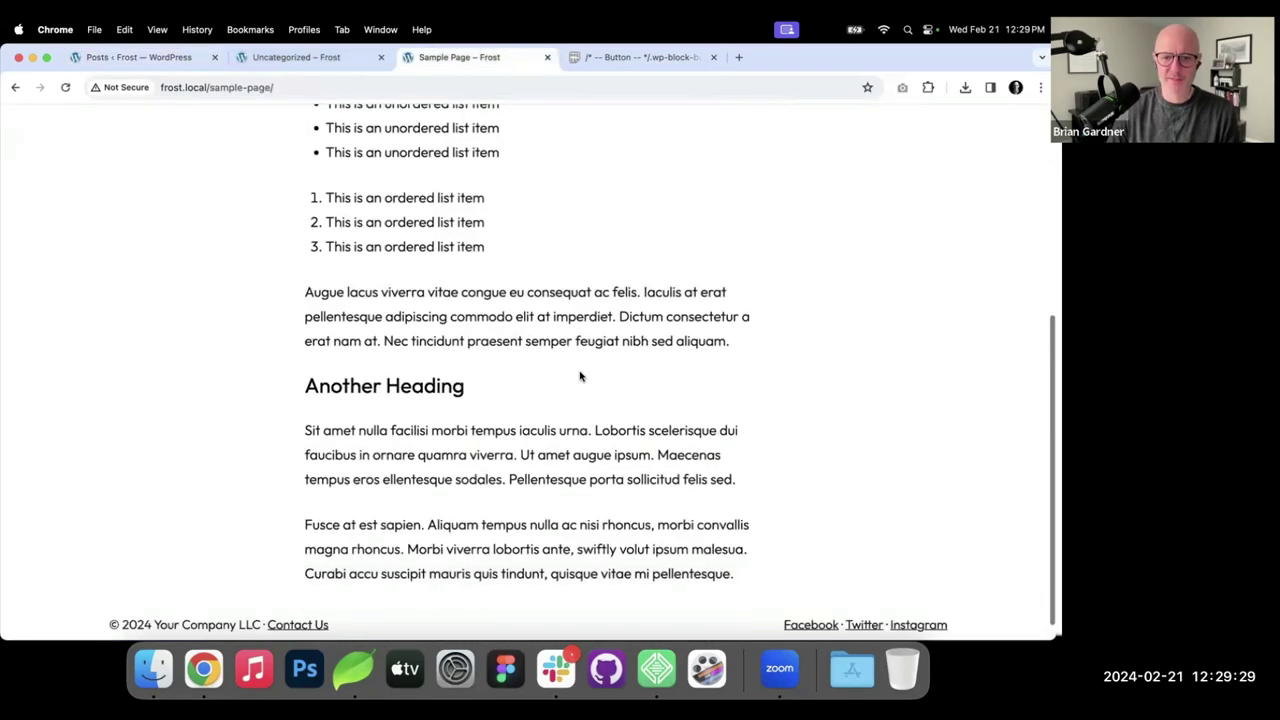
key("super+a")
key("super+c")
scroll(338, 294, "up", 5)
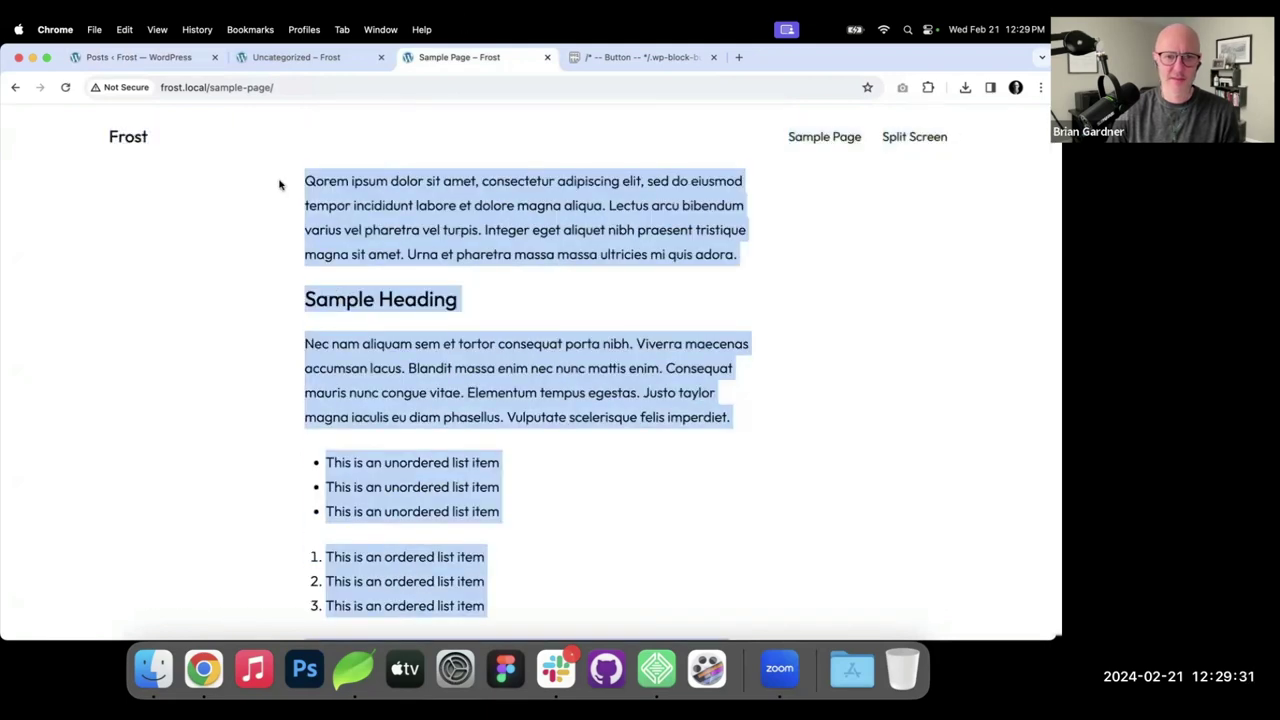
Open the Hello world! post for editing and replace its welcome paragraph with the copied Sample Page content.
left_click(150, 57)
left_click(197, 257)
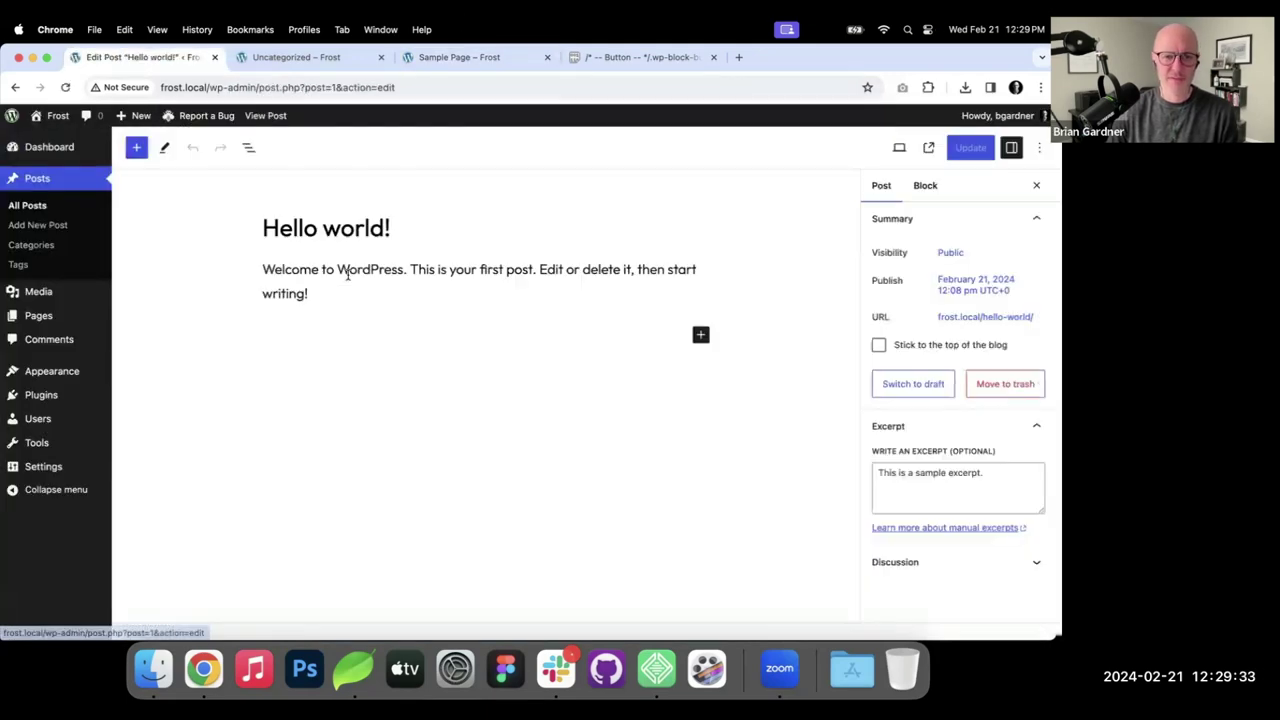
triple_click(362, 280)
key("super+v")
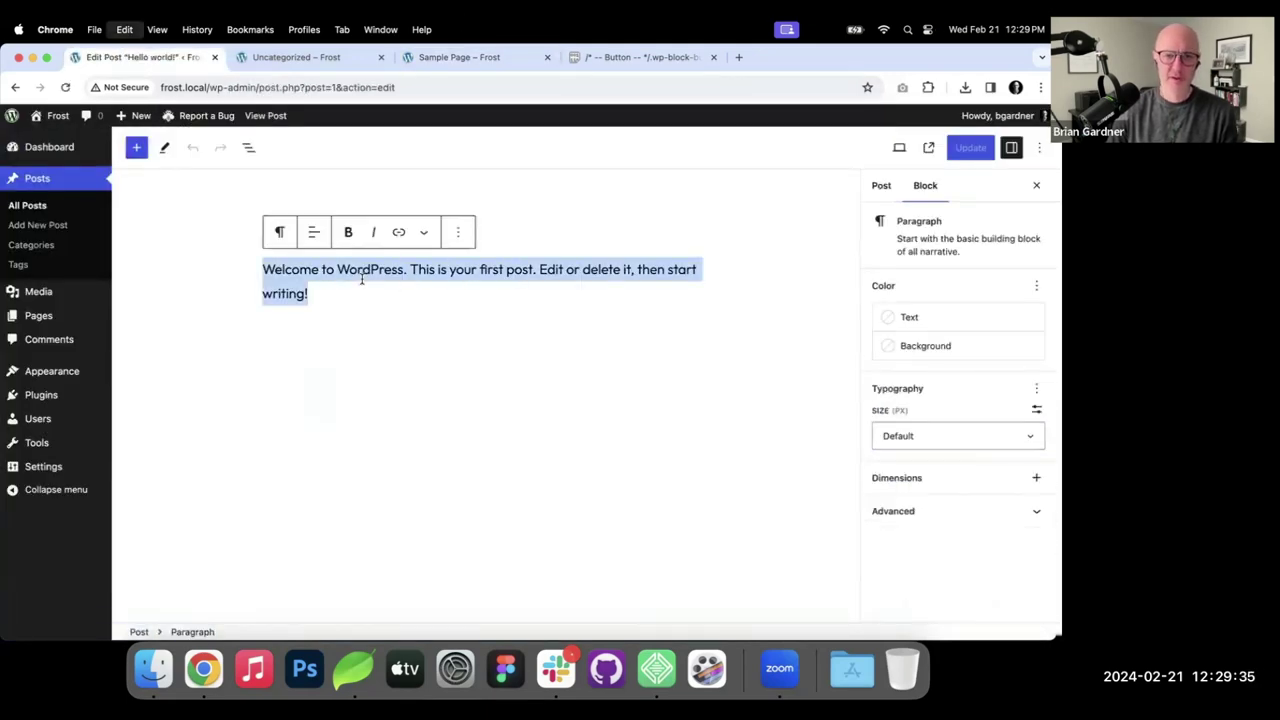
scroll(800, 369, "up", 5)
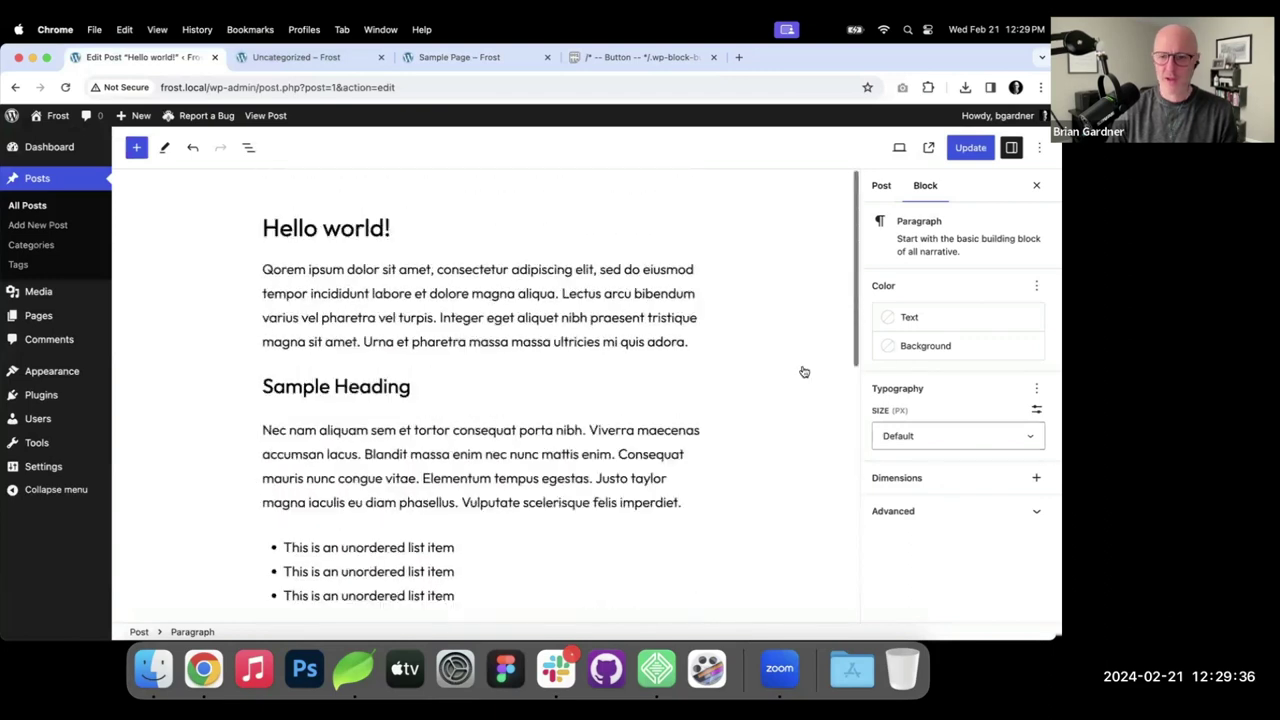
Set workstation.jpg from the media library as the Hello world! post's featured image and update the post.
left_click(886, 188)
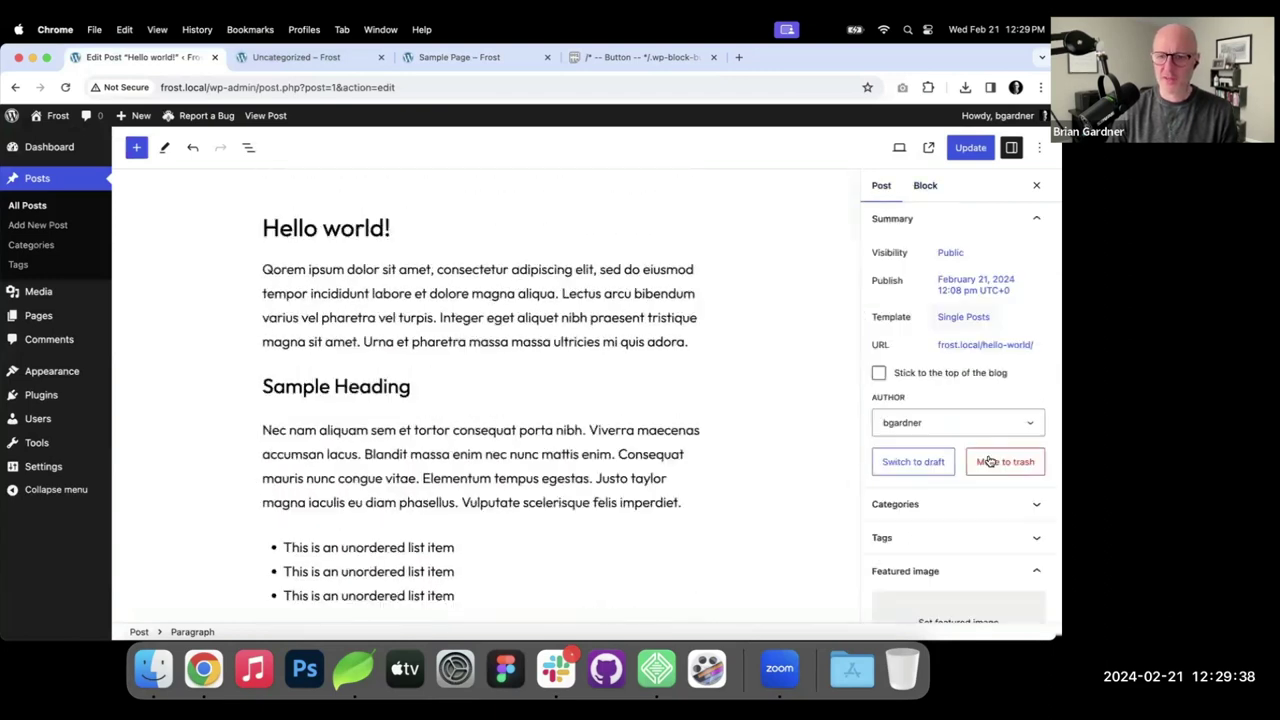
left_click(950, 608)
left_click(170, 292)
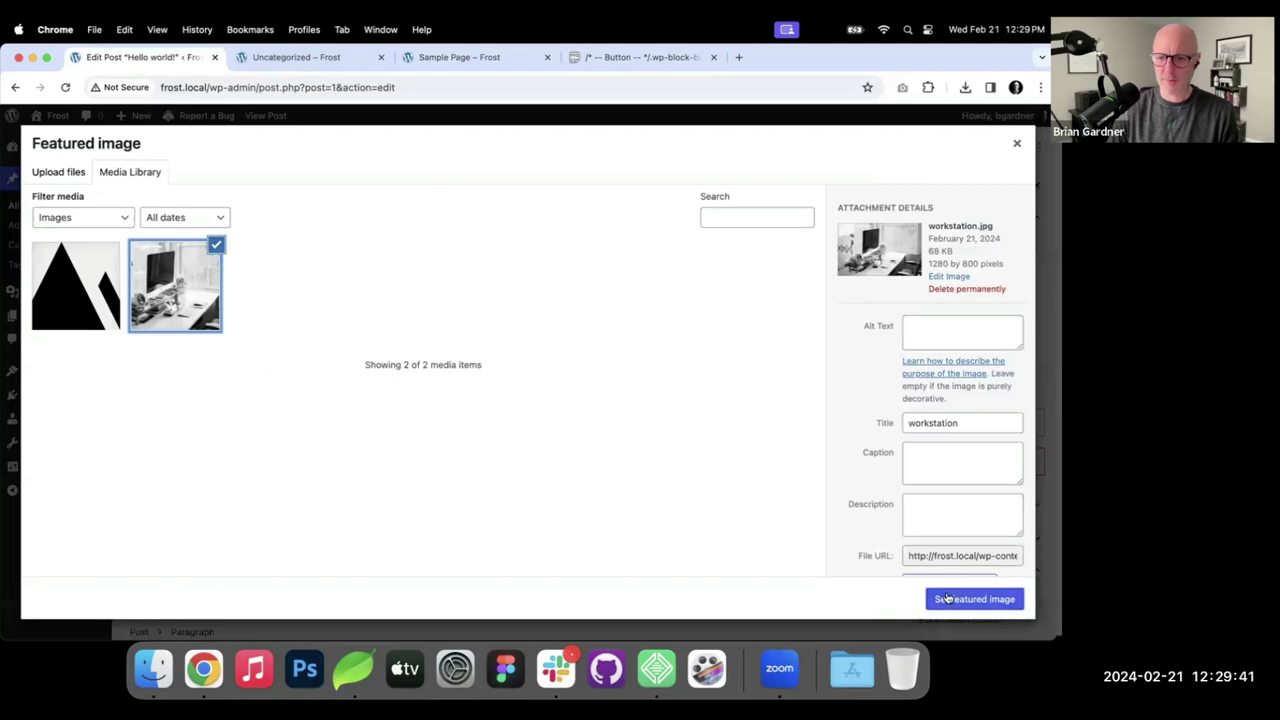
left_click(948, 600)
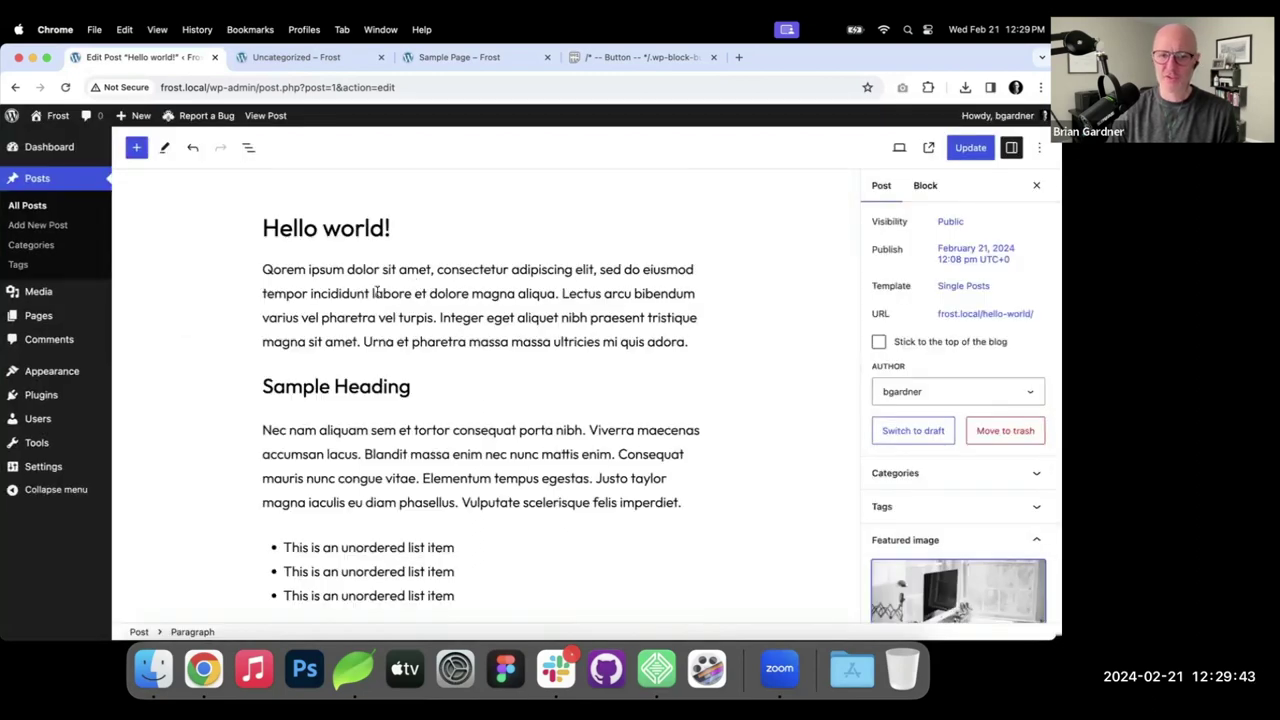
left_click(970, 148)
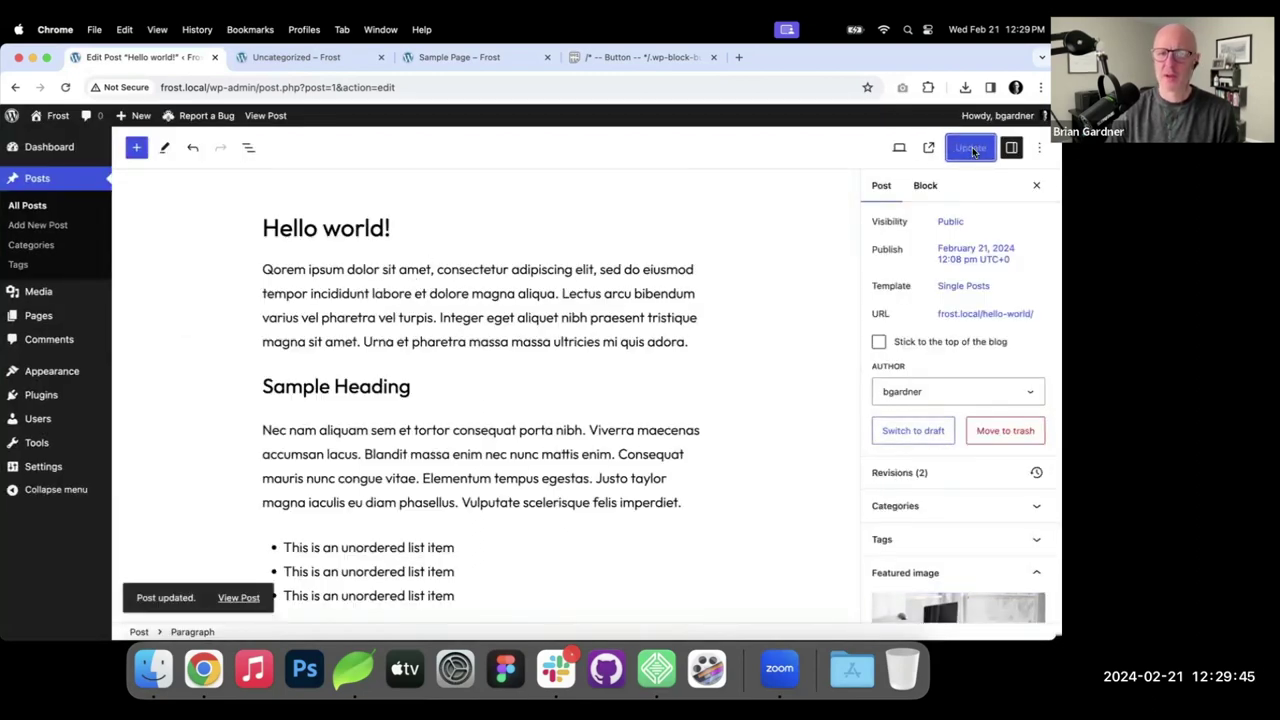
View the published Uncategorized archive page and open the All Archives template for editing in the Site Editor.
left_click(462, 58)
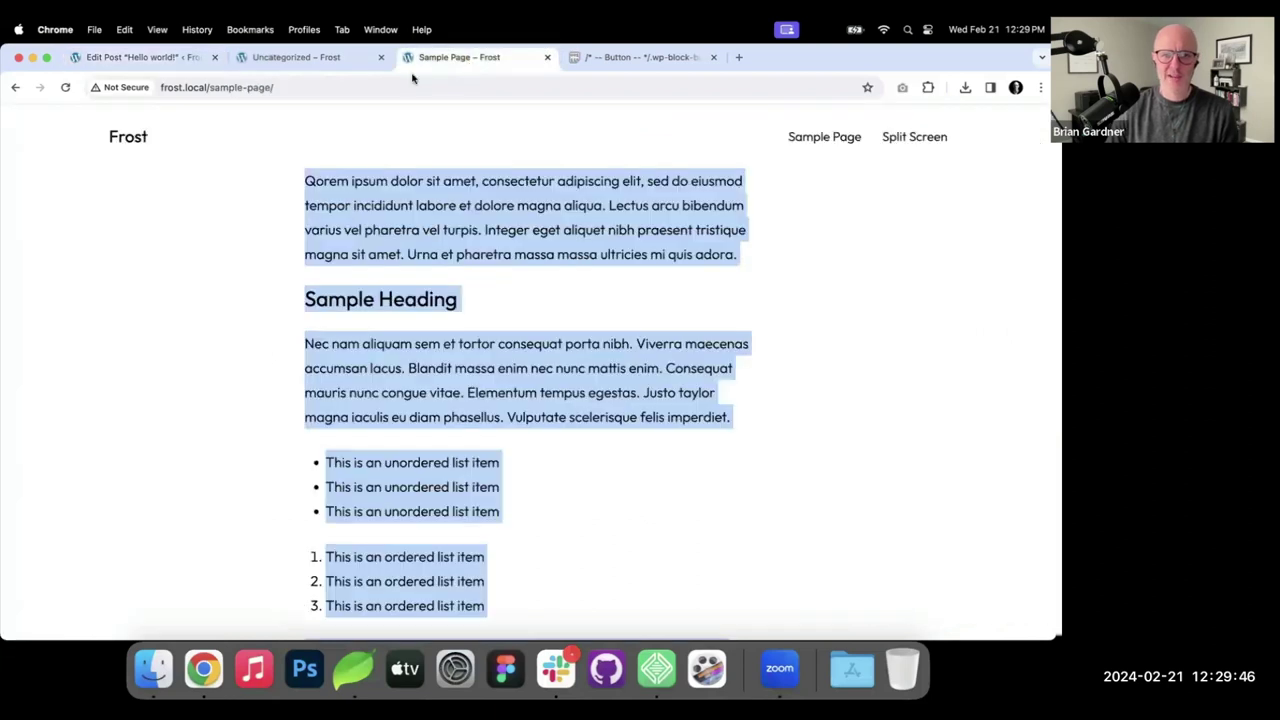
left_click(335, 58)
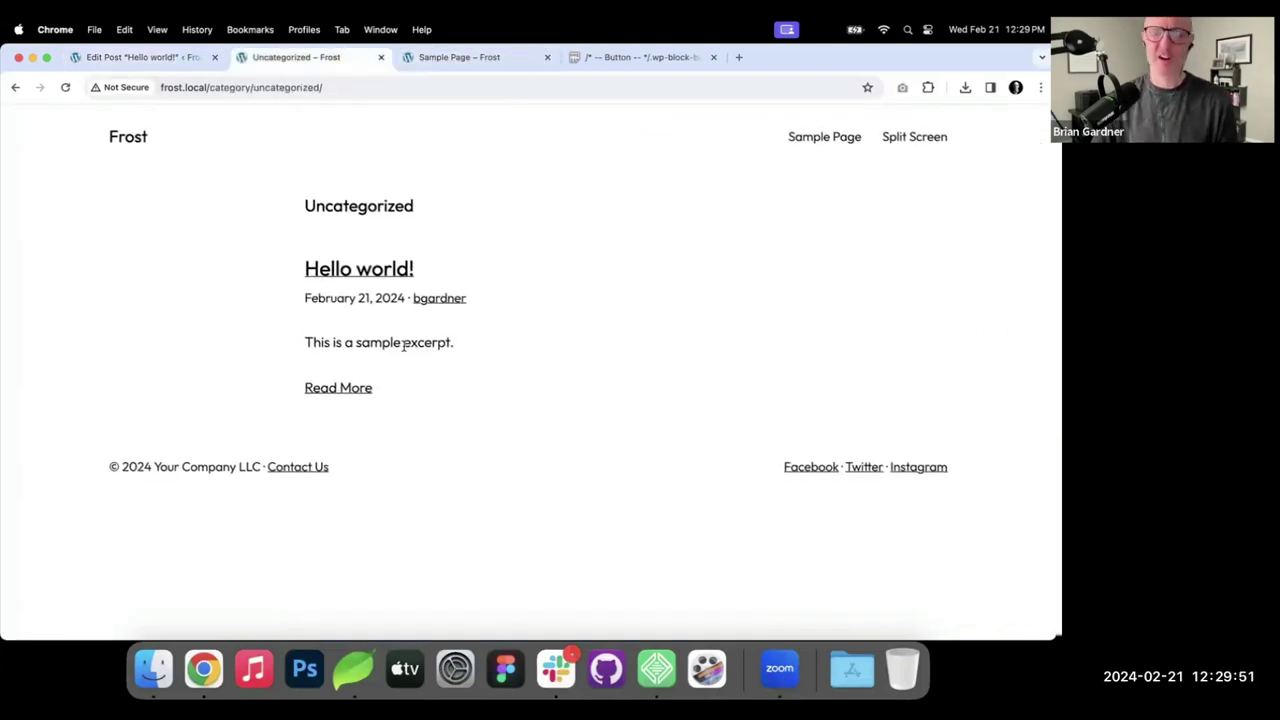
left_click(160, 57)
mouse_move(60, 371)
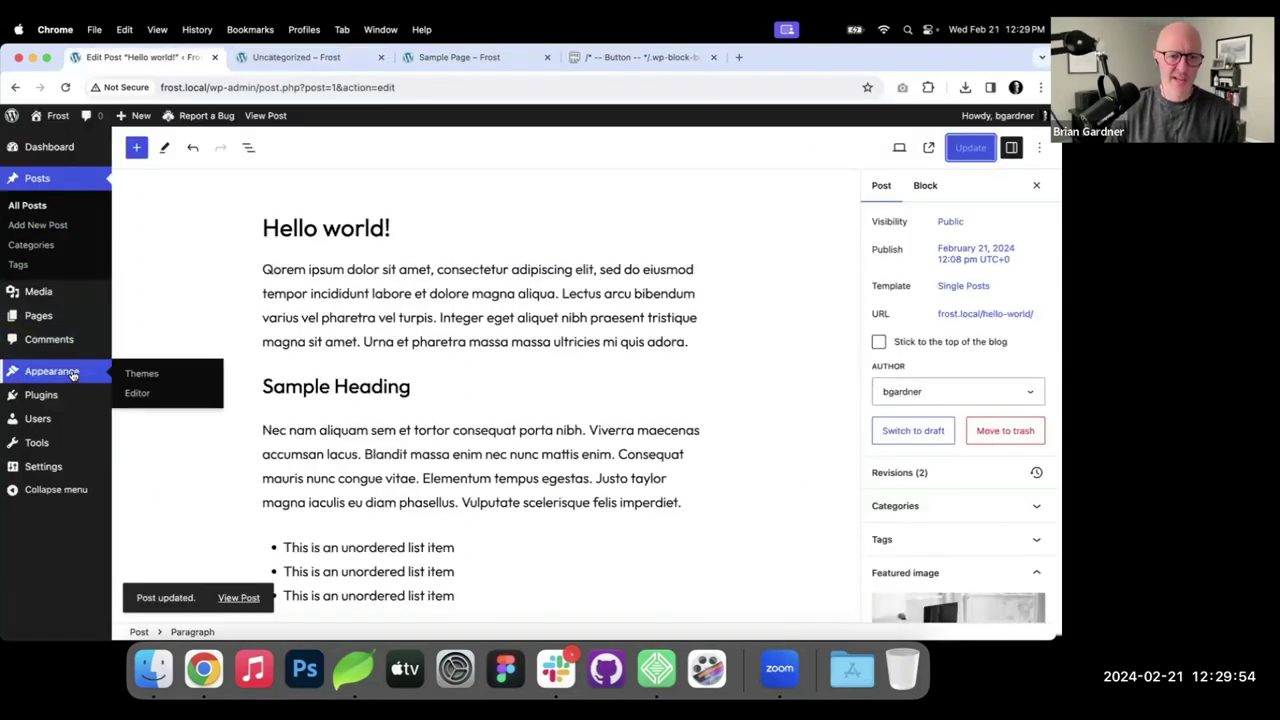
left_click(140, 393)
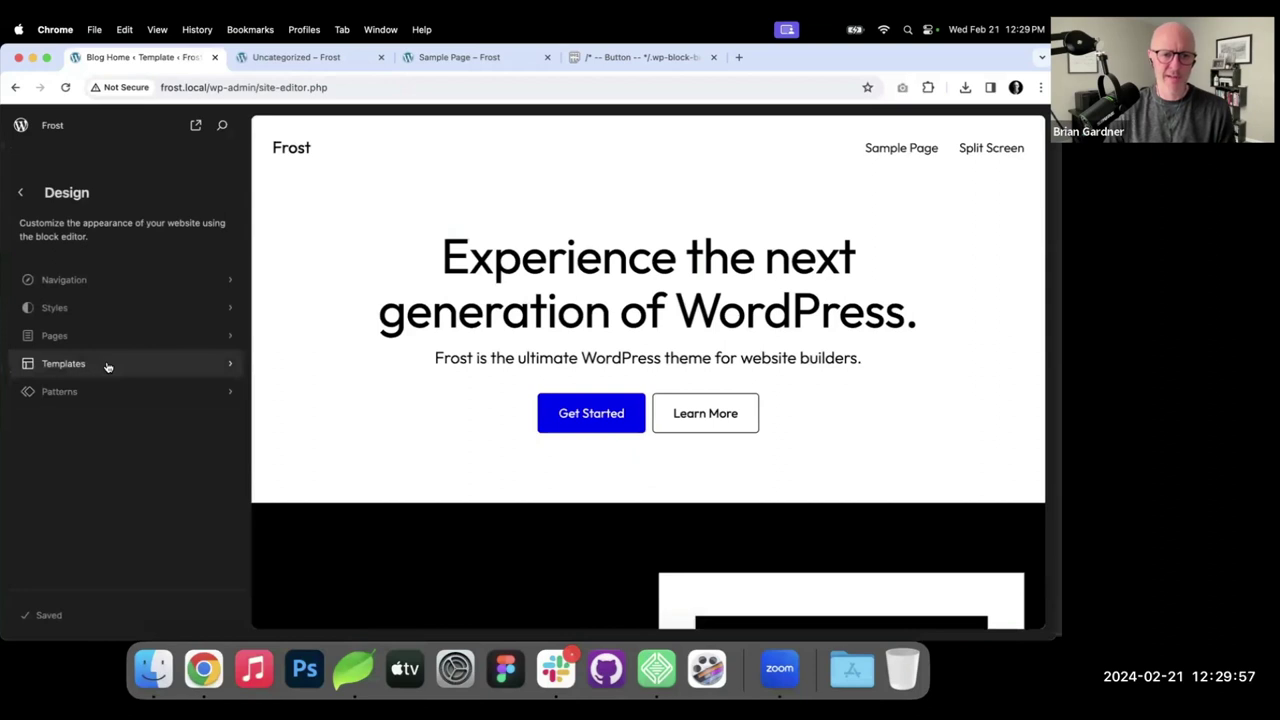
left_click(108, 366)
left_click(80, 272)
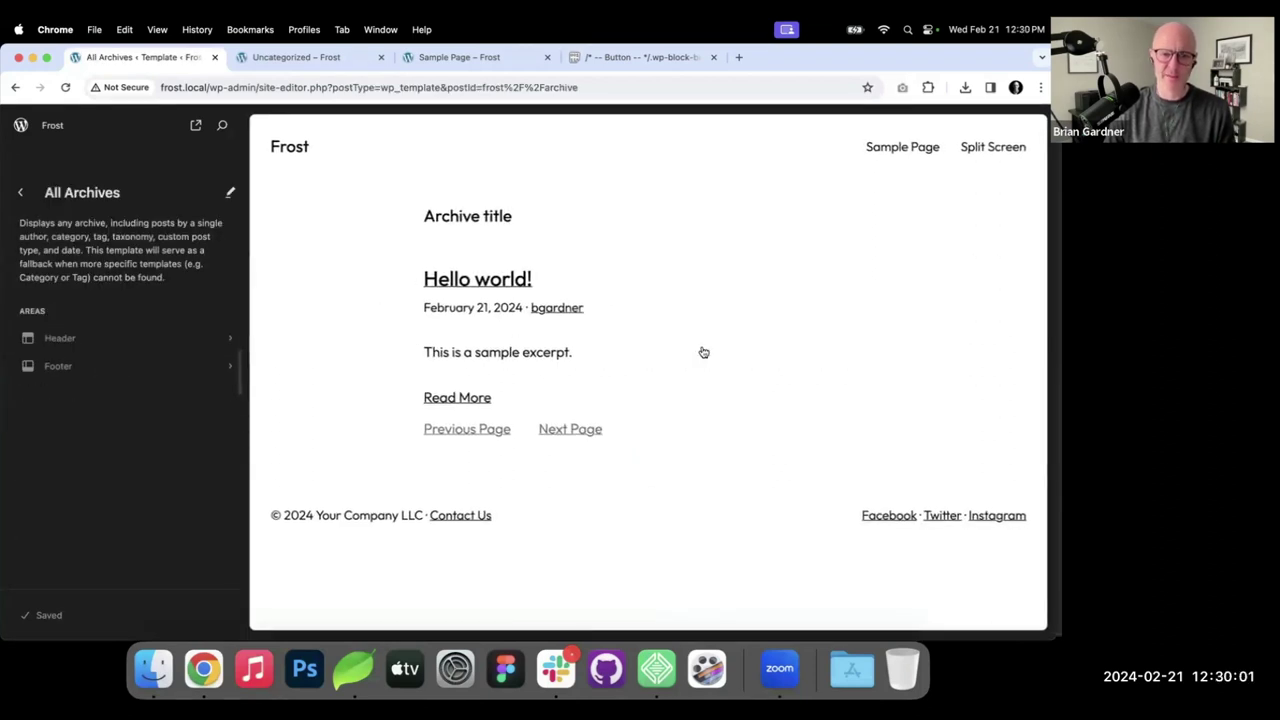
left_click(672, 360)
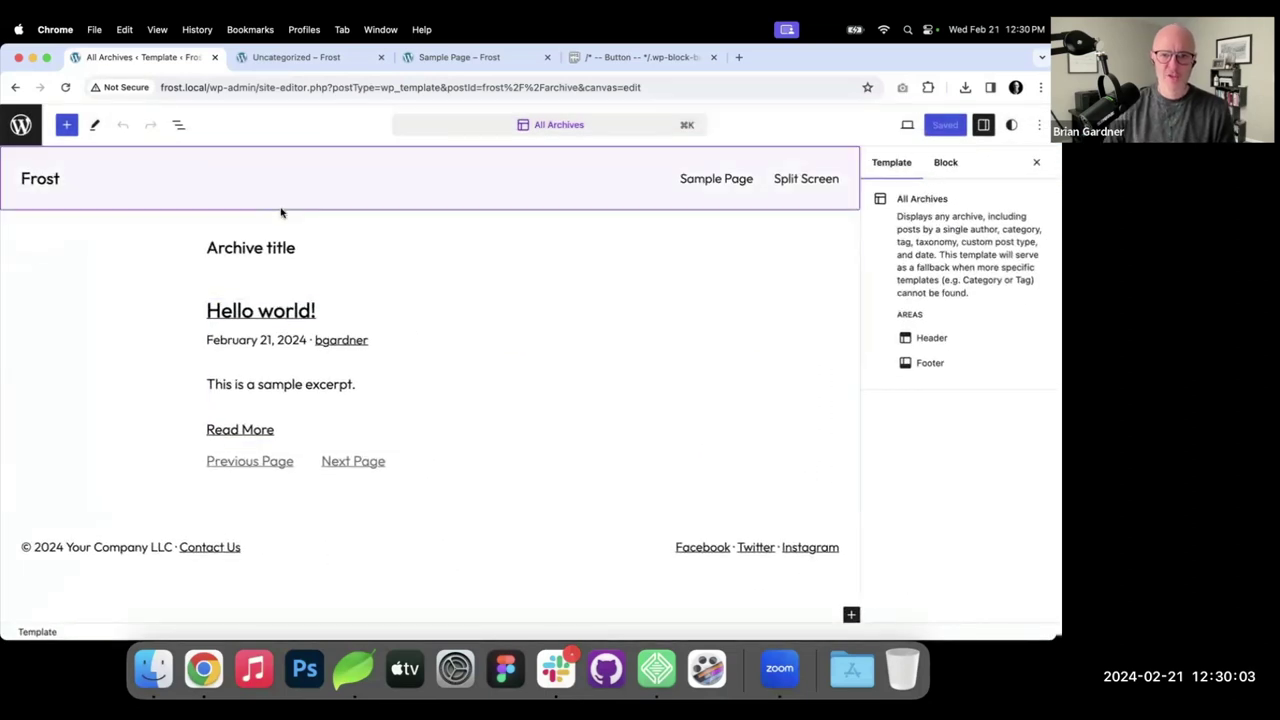
Replace the All Archives template's Query Loop with the "Grid of posts in three columns" pattern and save the template.
left_click(178, 125)
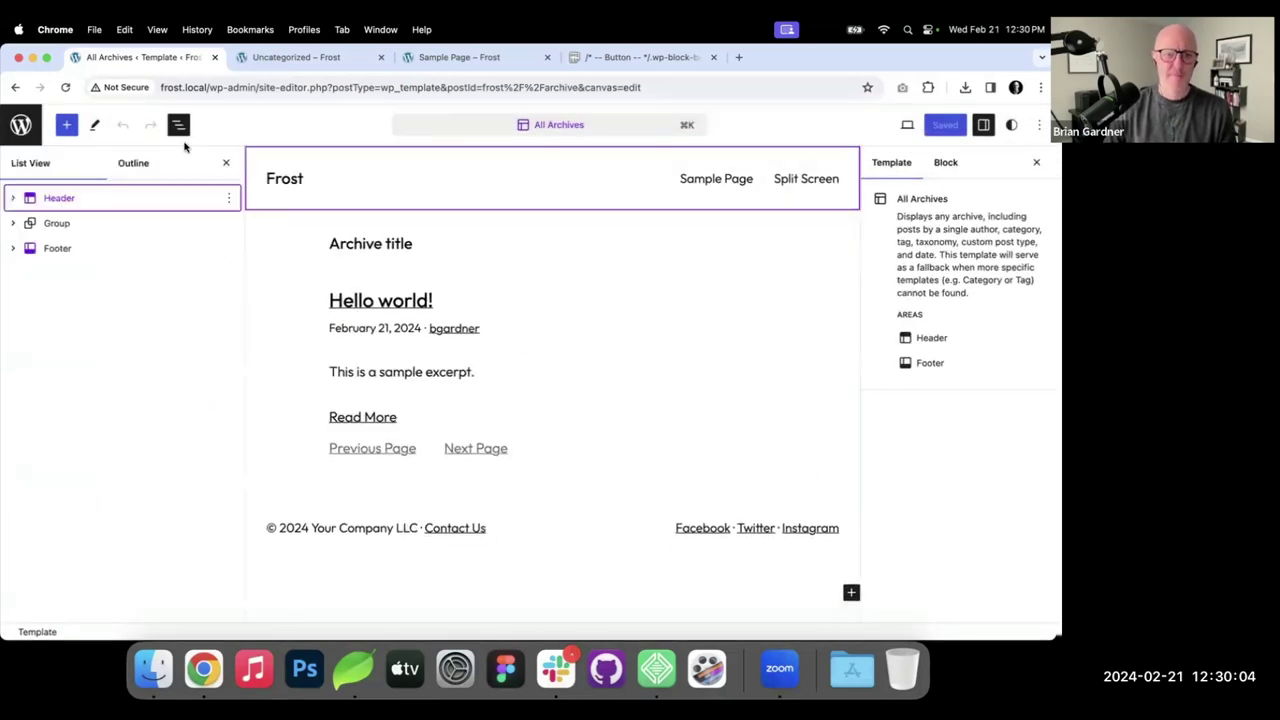
left_click(33, 224)
left_click(13, 223)
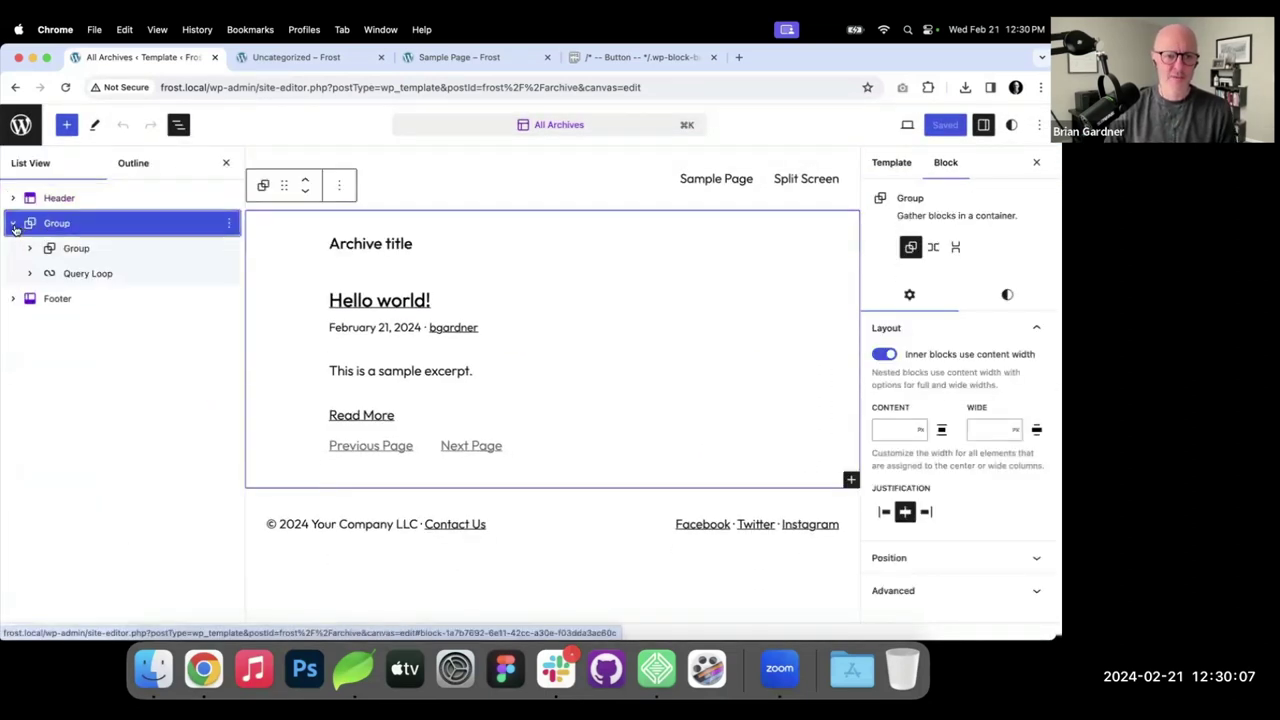
left_click(88, 277)
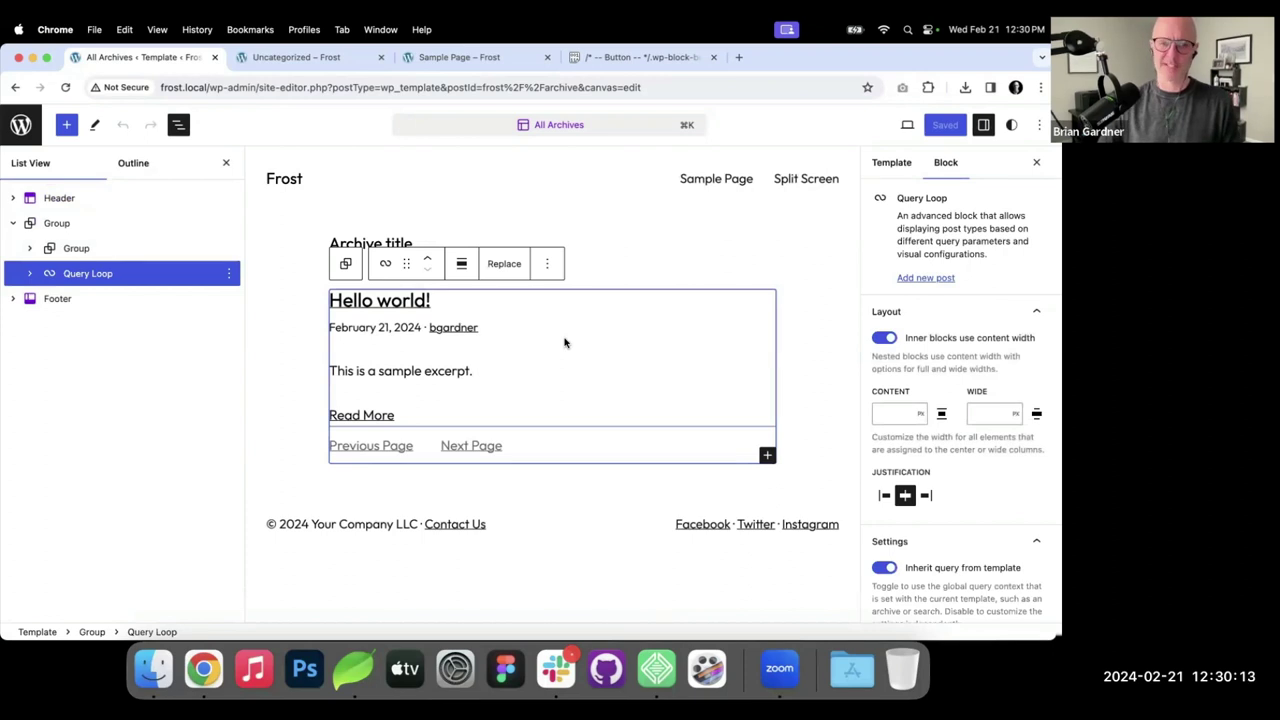
left_click(503, 264)
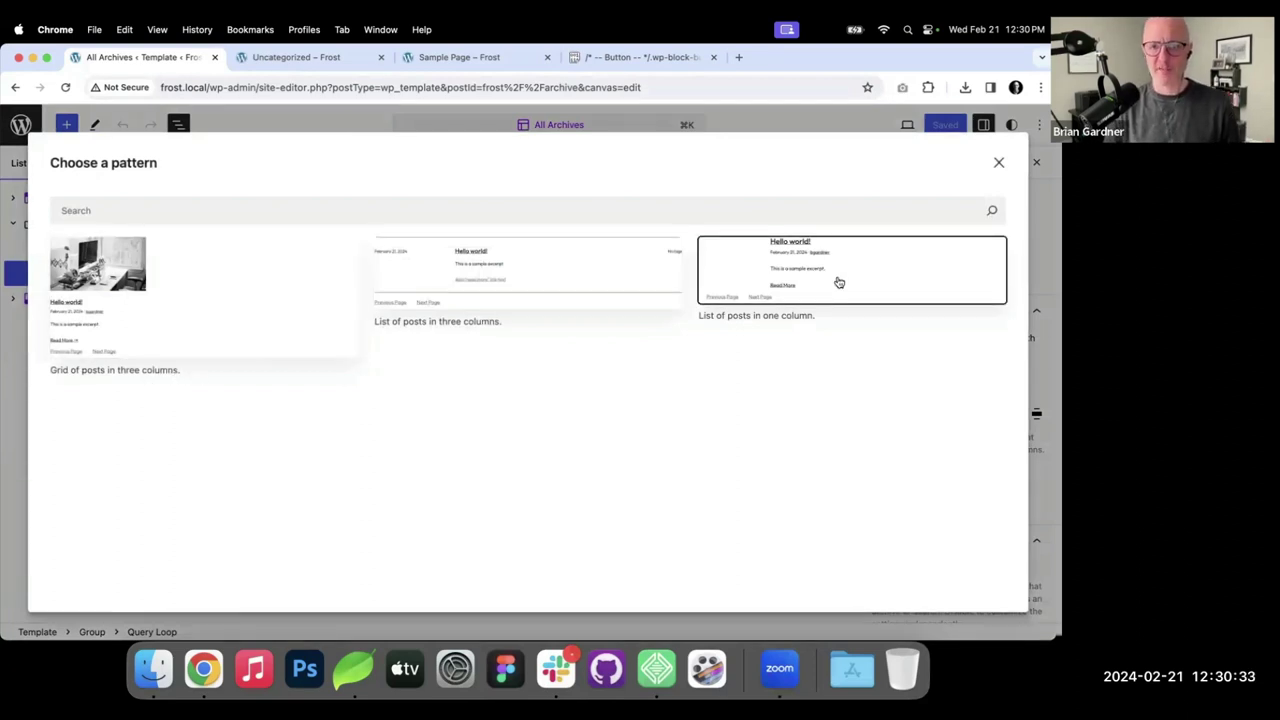
left_click(180, 283)
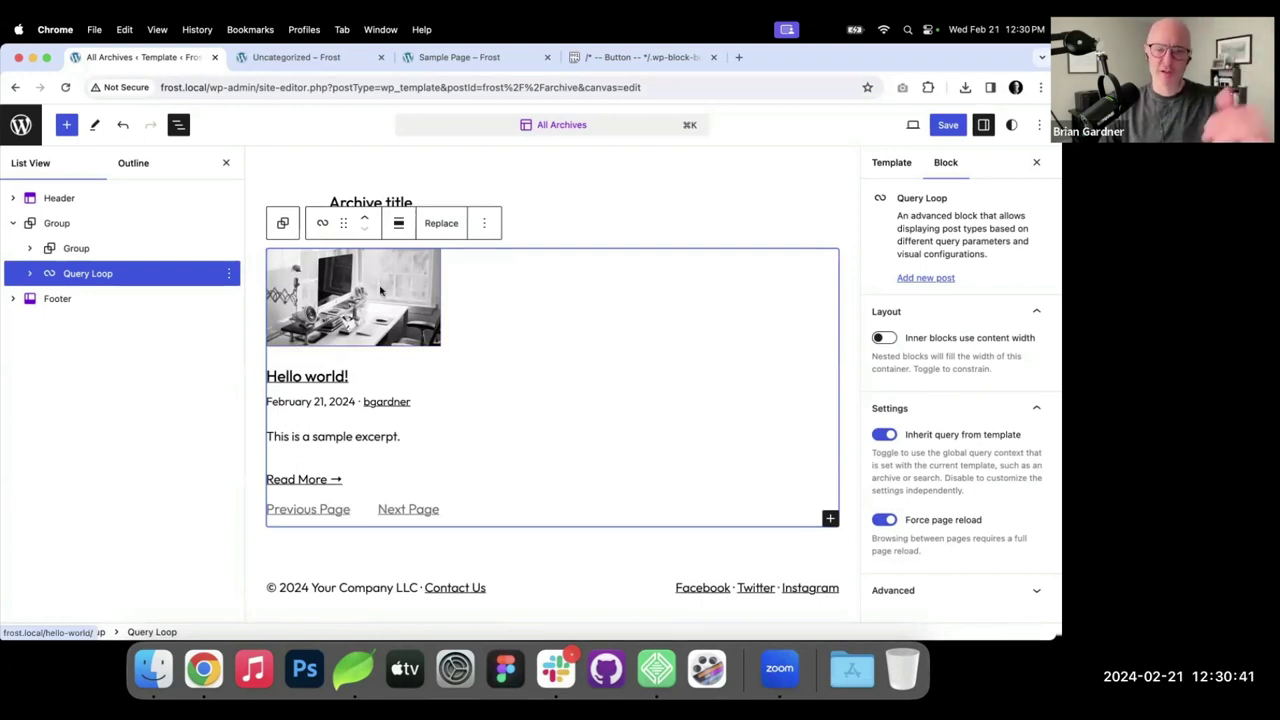
left_click(29, 274)
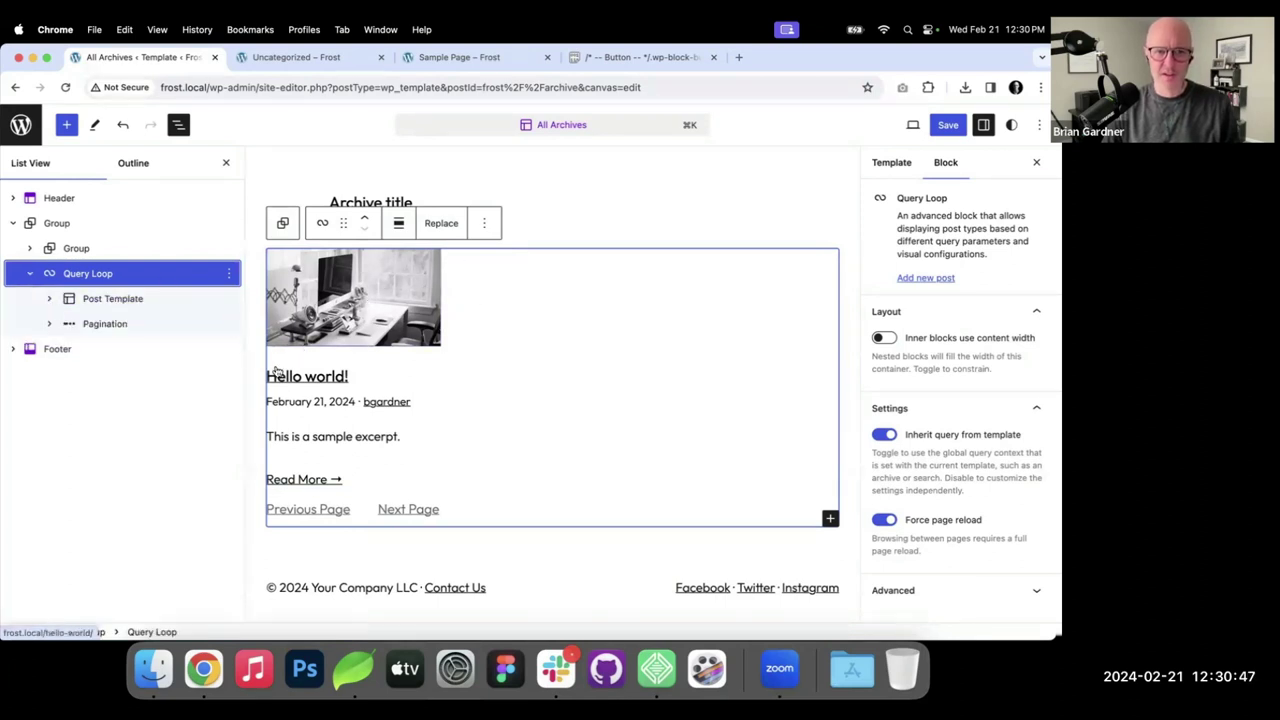
left_click(944, 130)
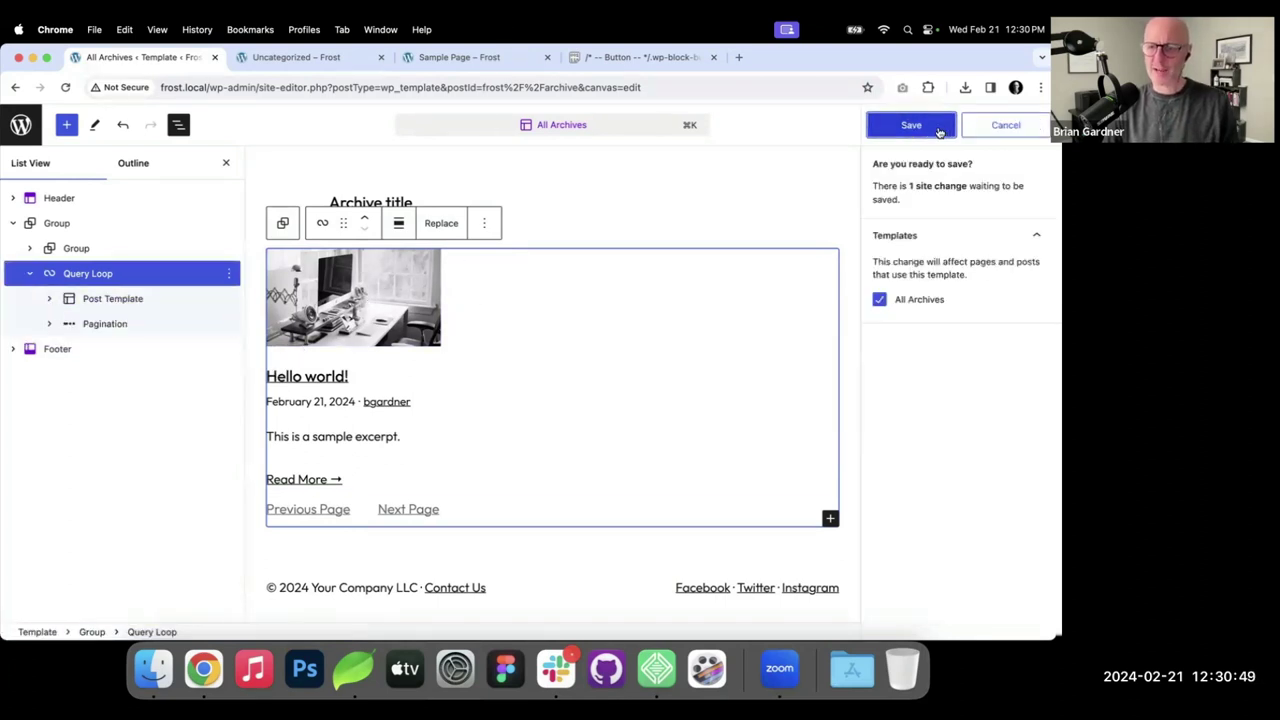
left_click(942, 128)
Reload the published Uncategorized archive to review its layout and undo the Query Loop pattern replacement in the template.
left_click(318, 62)
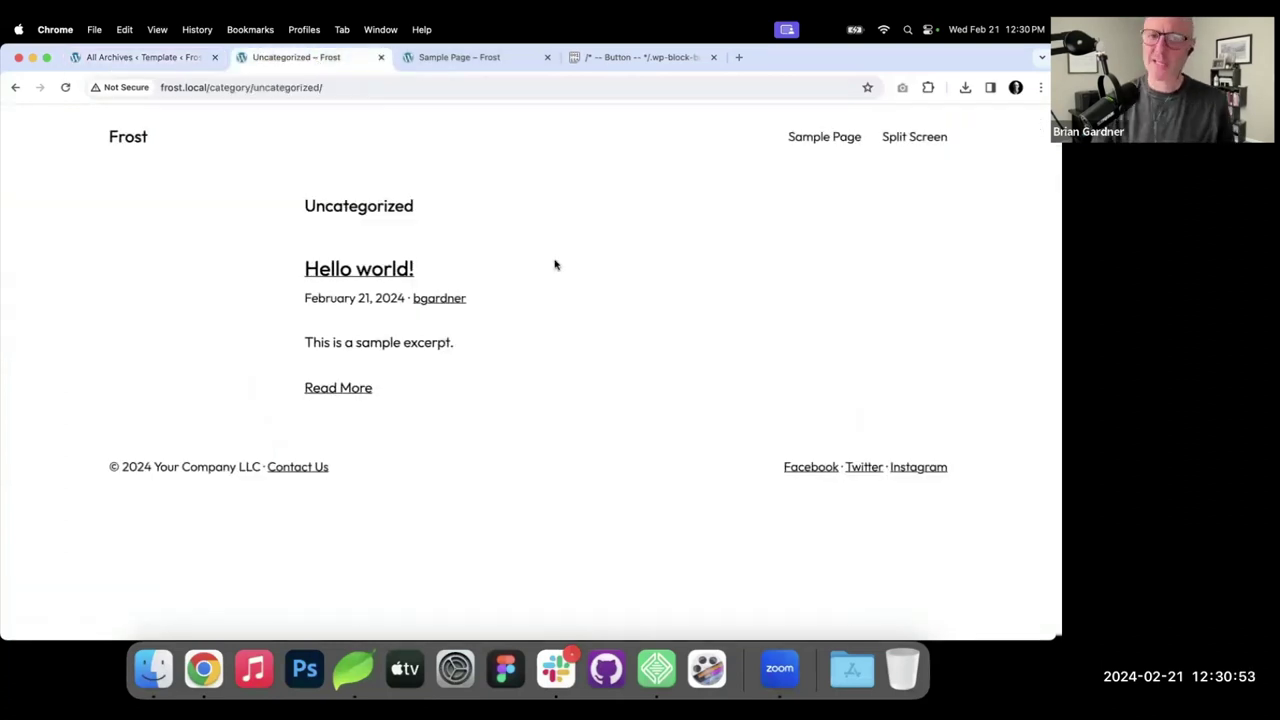
key("super+r")
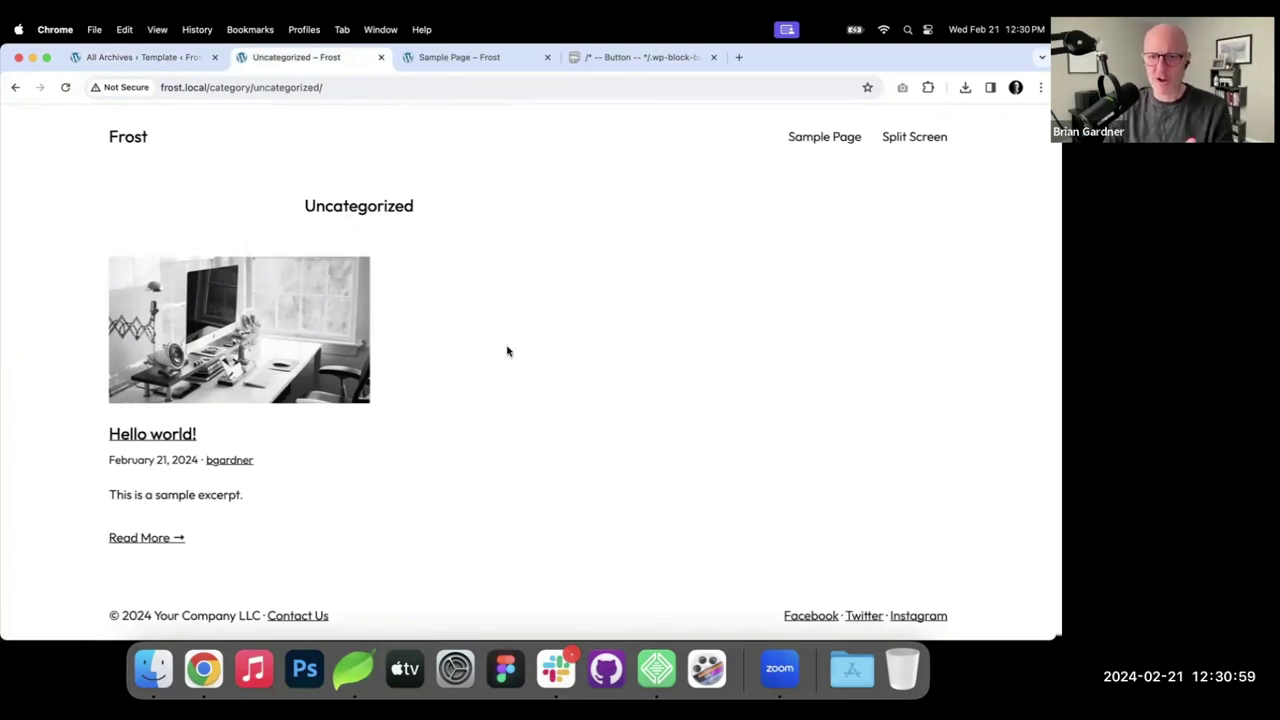
scroll(507, 351, "down", 1)
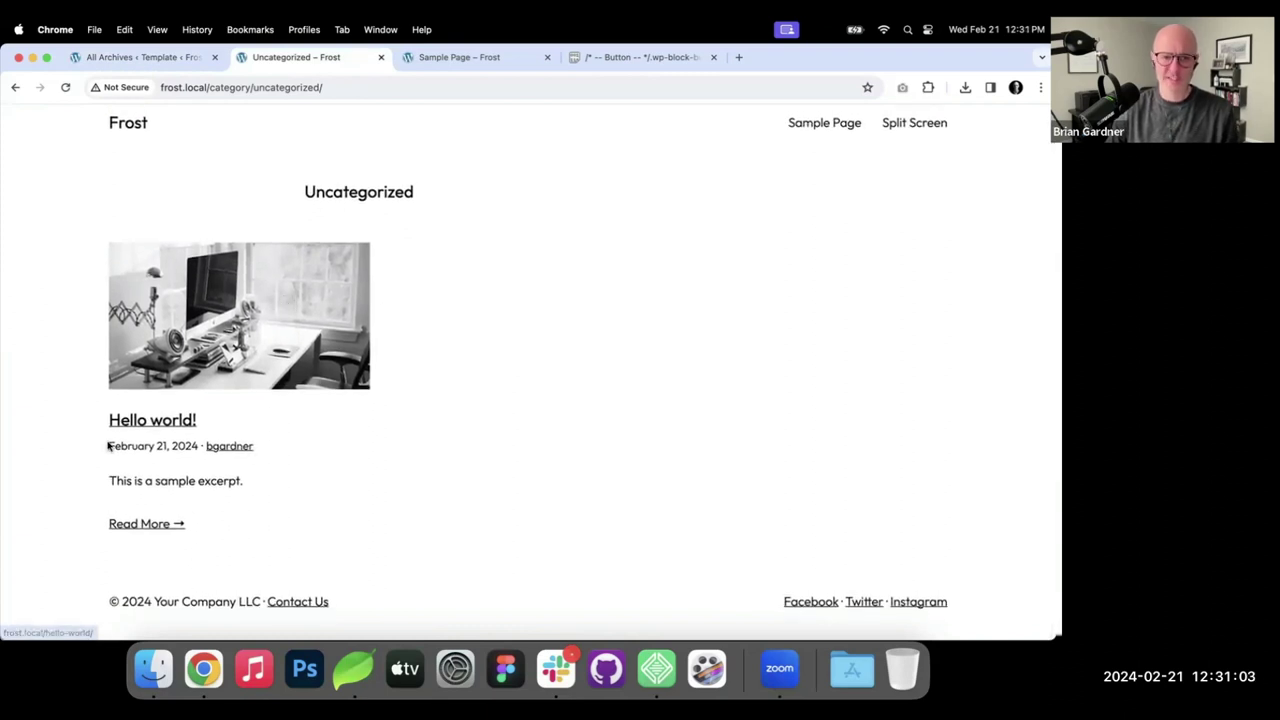
scroll(486, 423, "up", 1)
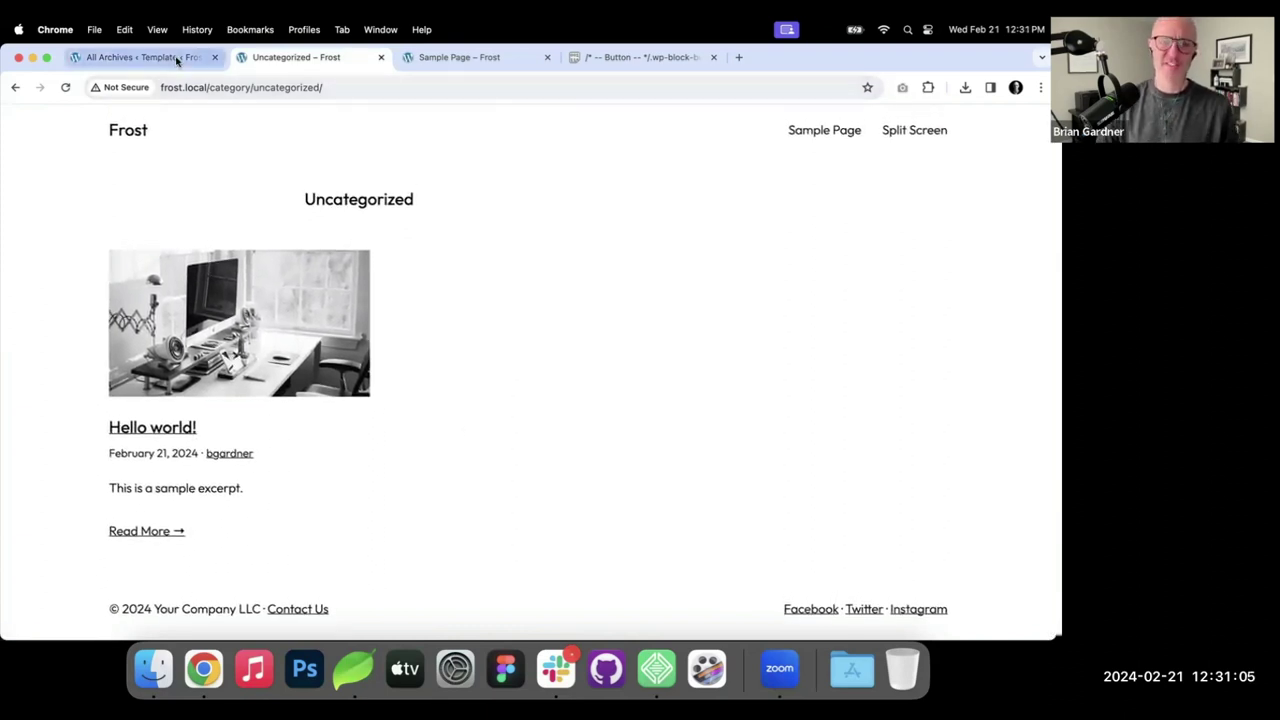
left_click(177, 58)
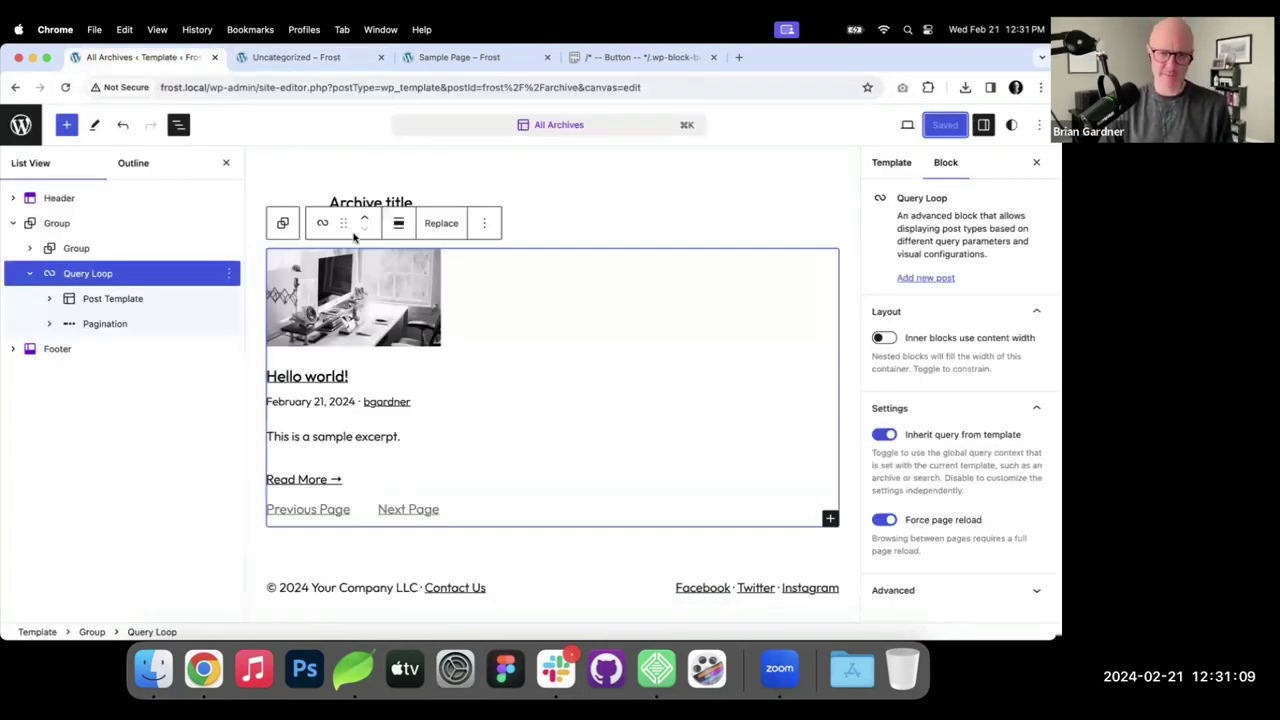
key("super+z")
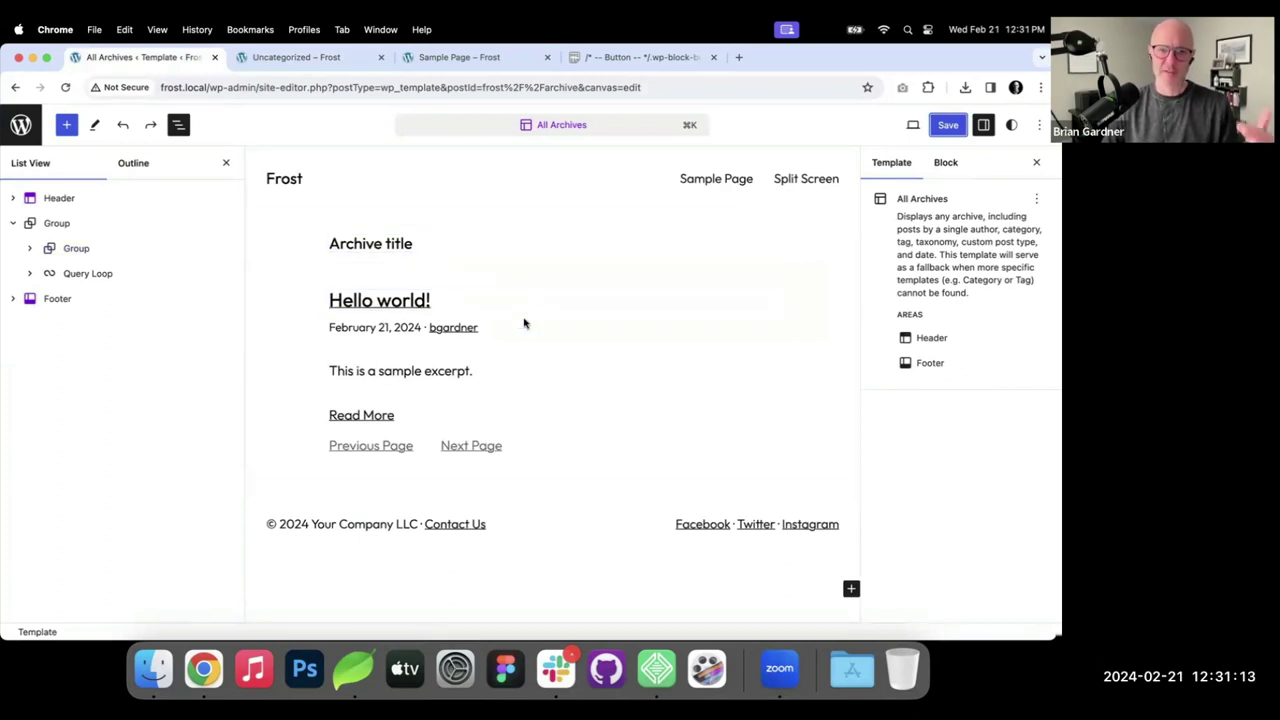
Insert a Featured Image block into the outer Group of the Query Loop's Post Template.
left_click(380, 300)
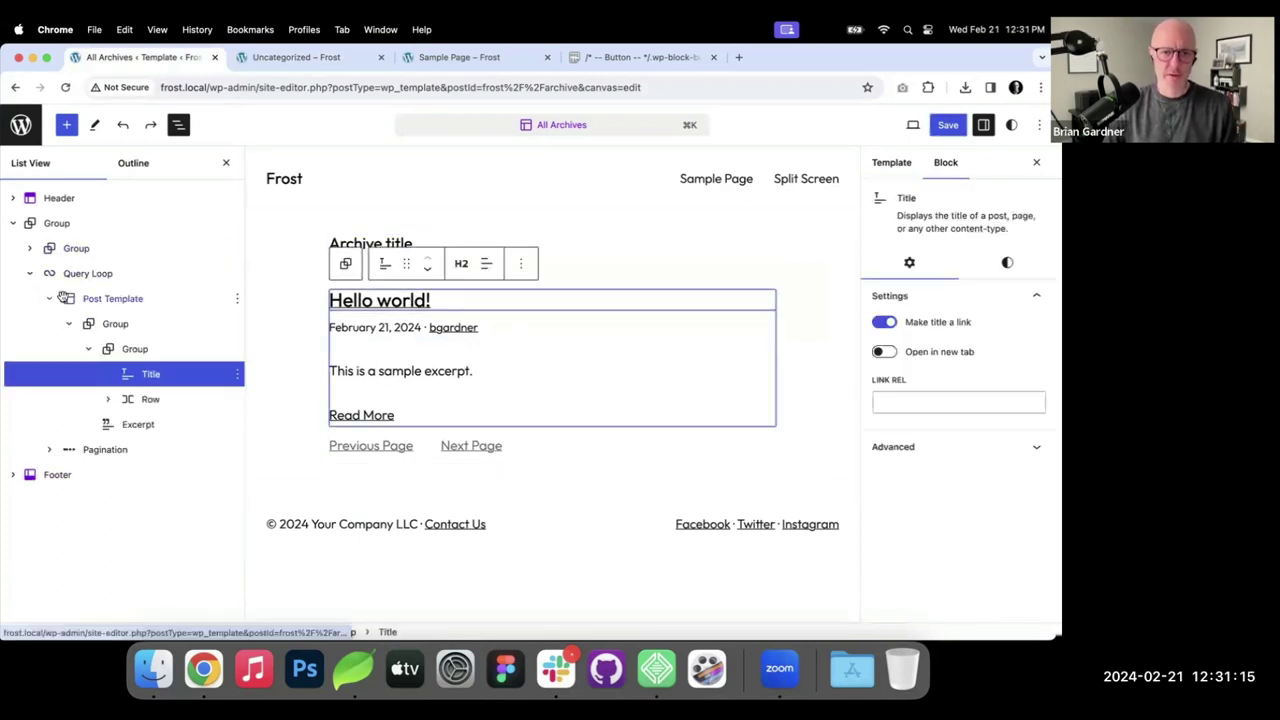
left_click(203, 349)
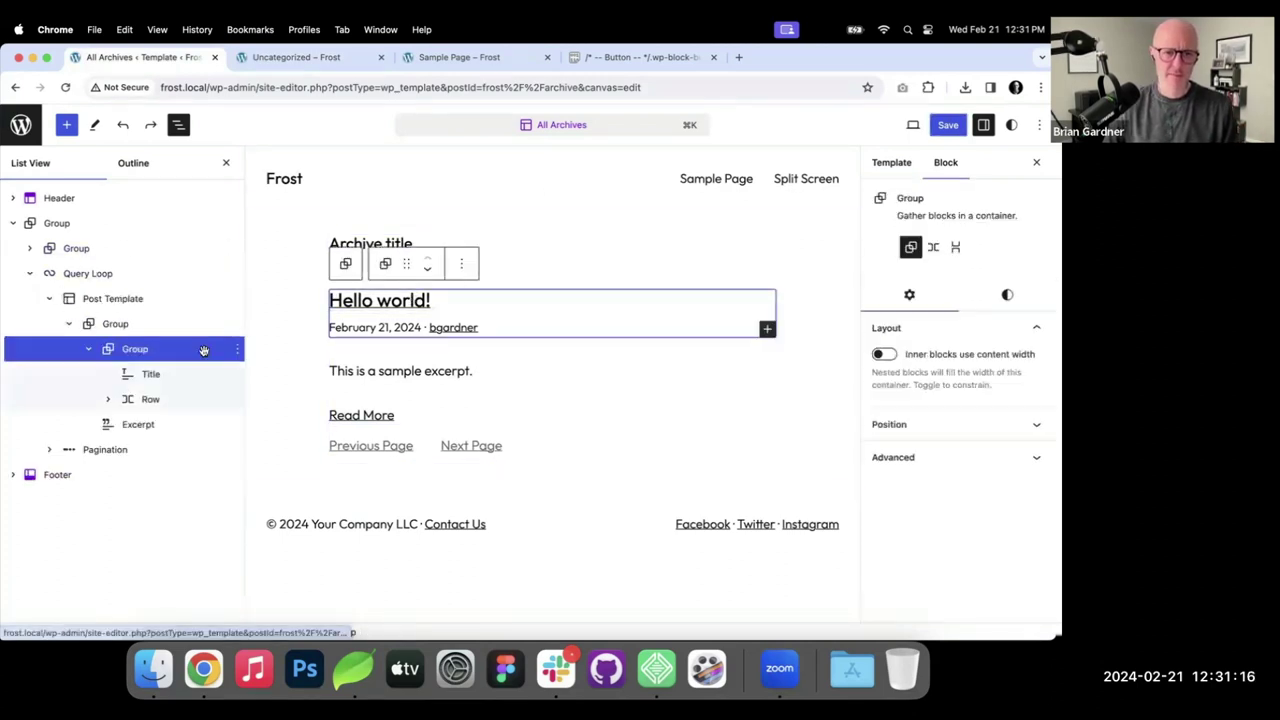
left_click(118, 325)
left_click(767, 419)
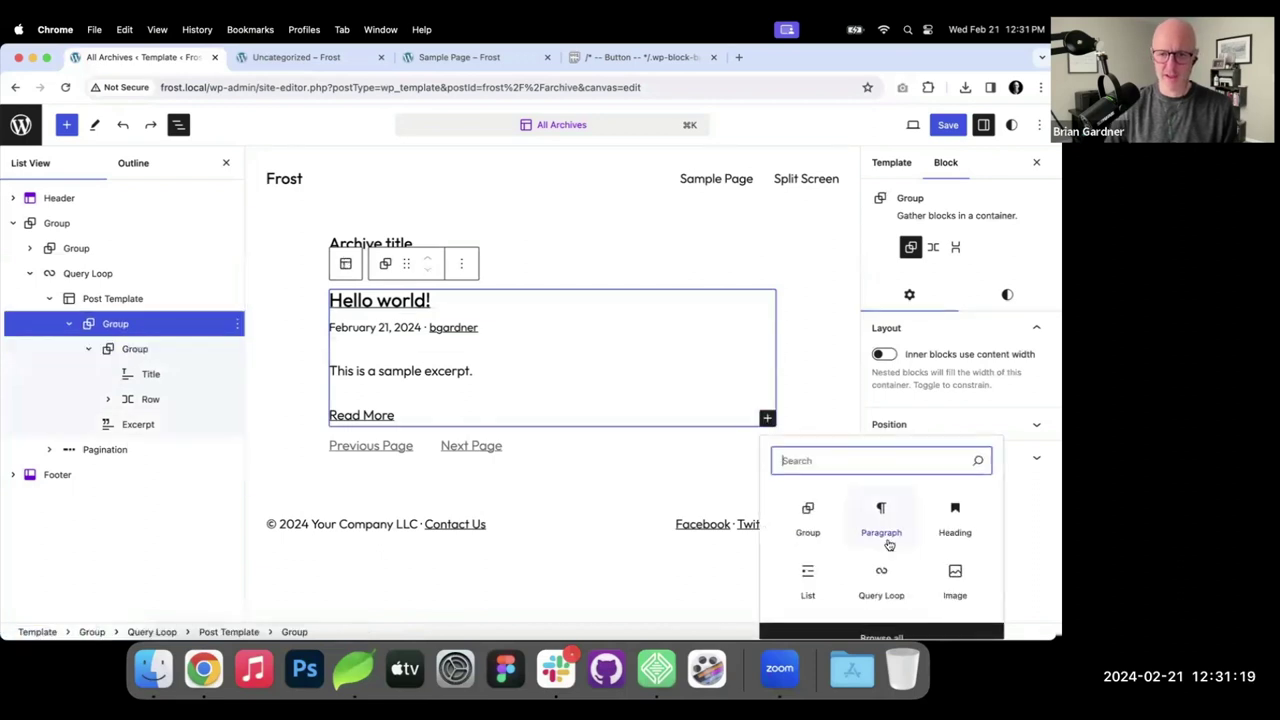
type("feat")
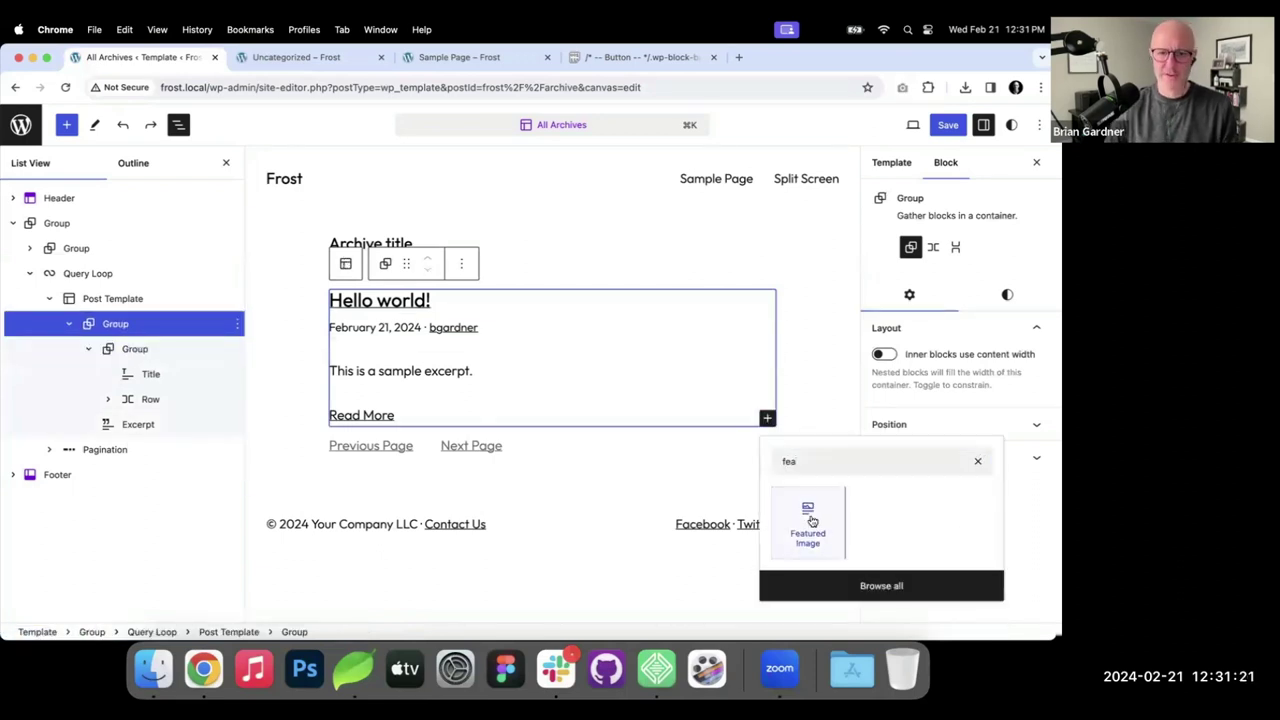
left_click(808, 518)
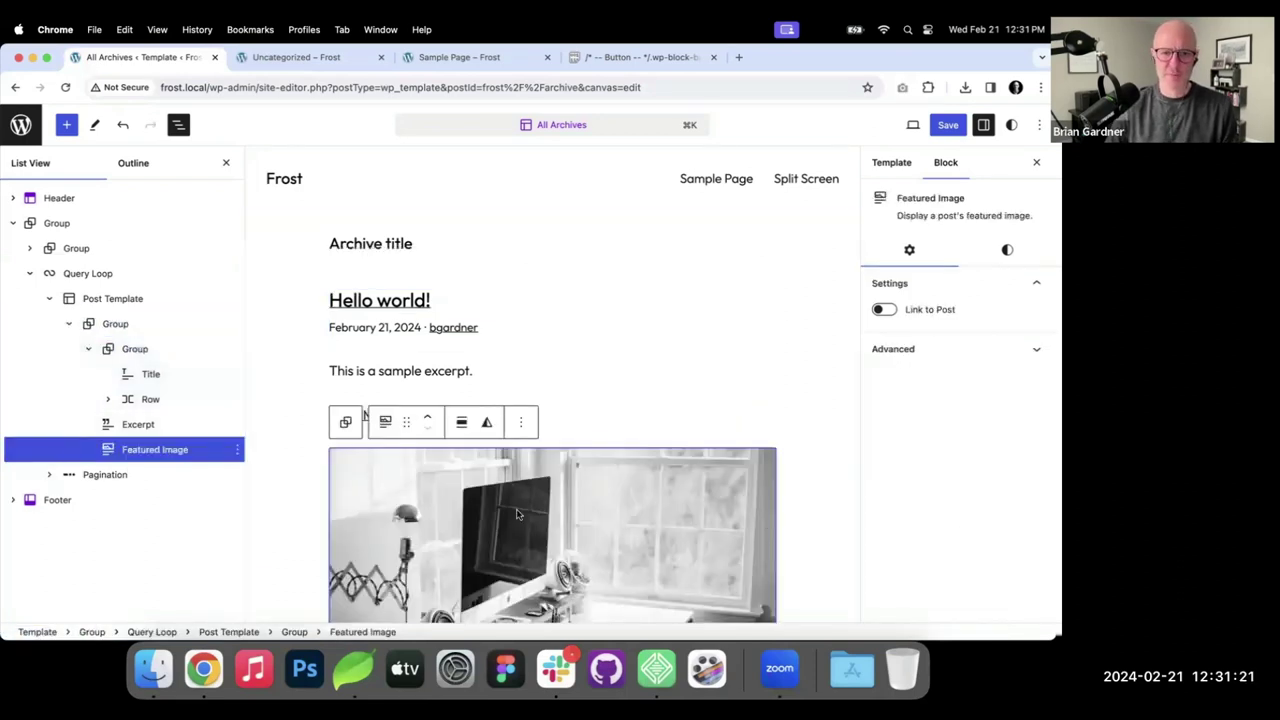
Move the Featured Image block above the group holding the title and post details, and save the All Archives template.
left_click(427, 416)
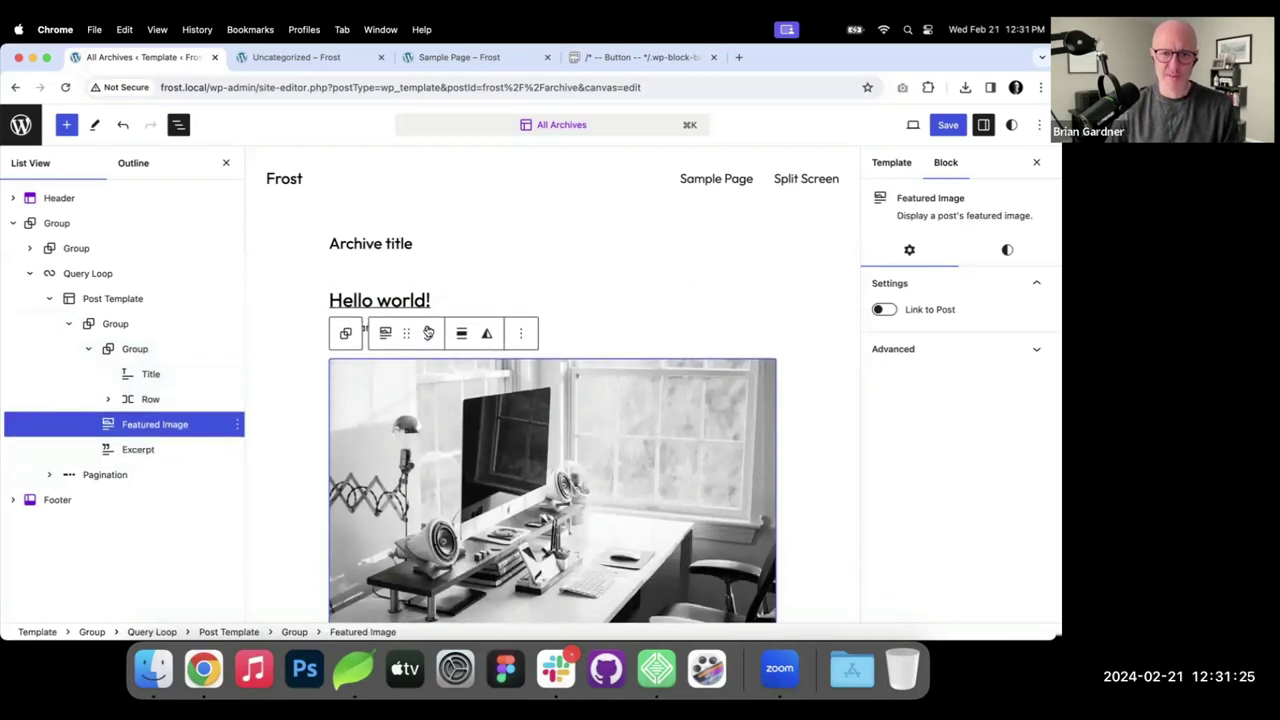
left_click(428, 330)
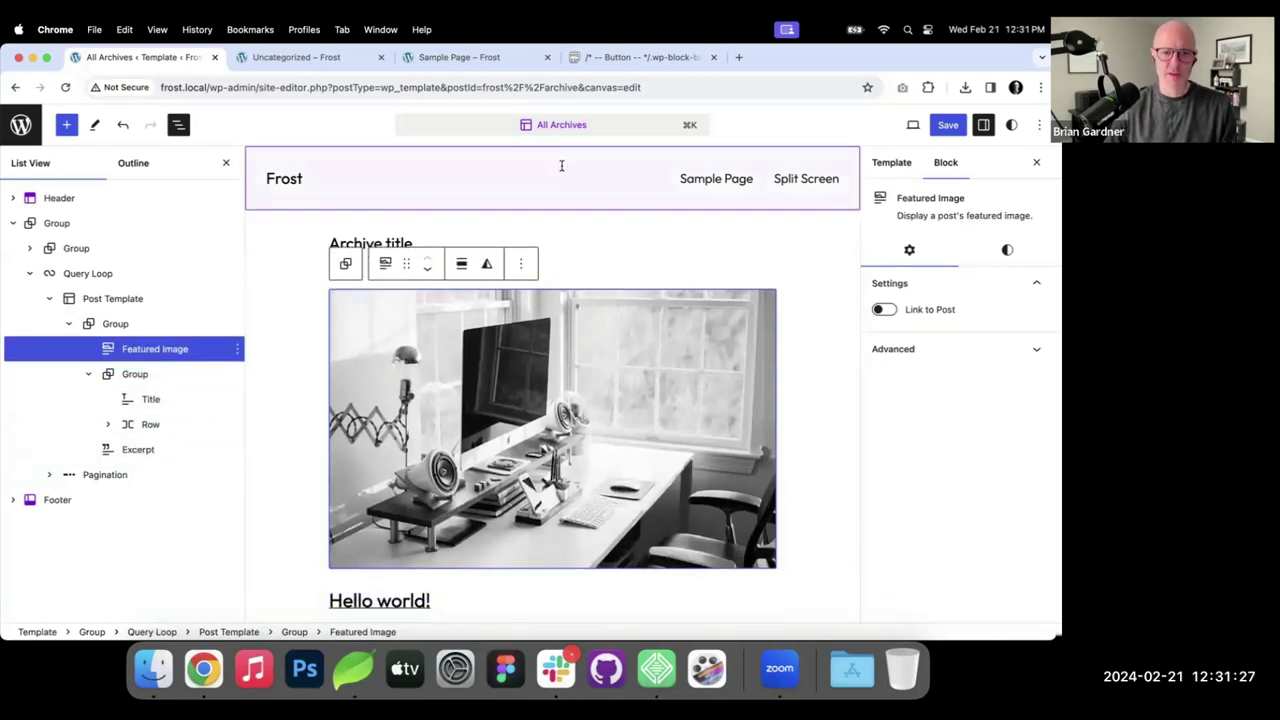
left_click(943, 124)
left_click(938, 125)
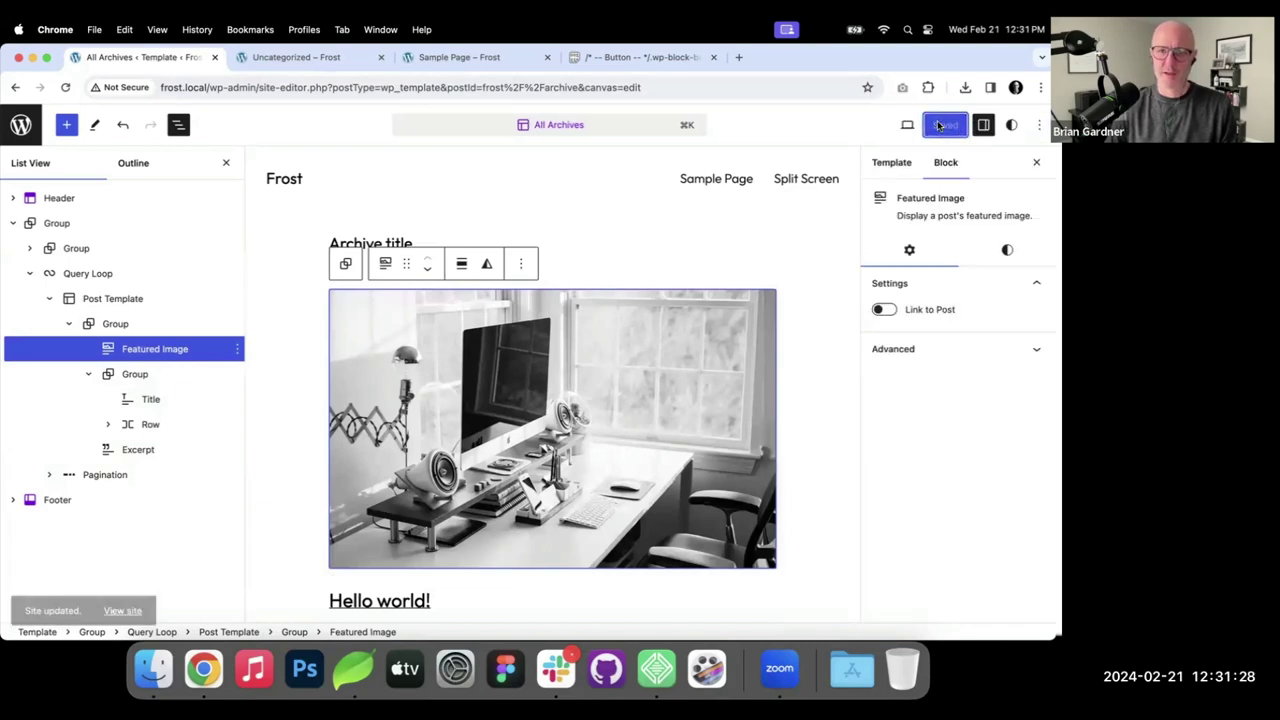
Reload the published Uncategorized archive and examine how the featured image, title and excerpt are laid out.
left_click(292, 57)
key("super+r")
scroll(426, 275, "down", 1)
scroll(426, 275, "down", 2)
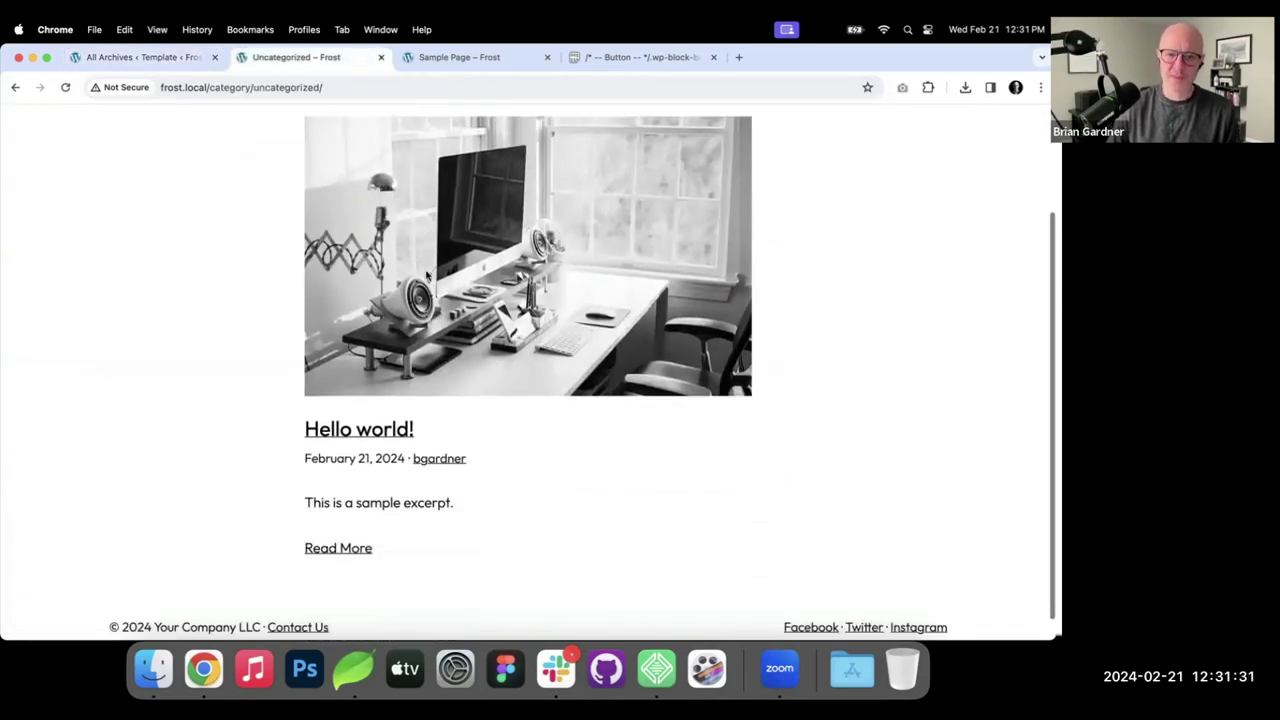
scroll(426, 275, "up", 3)
scroll(426, 275, "down", 2)
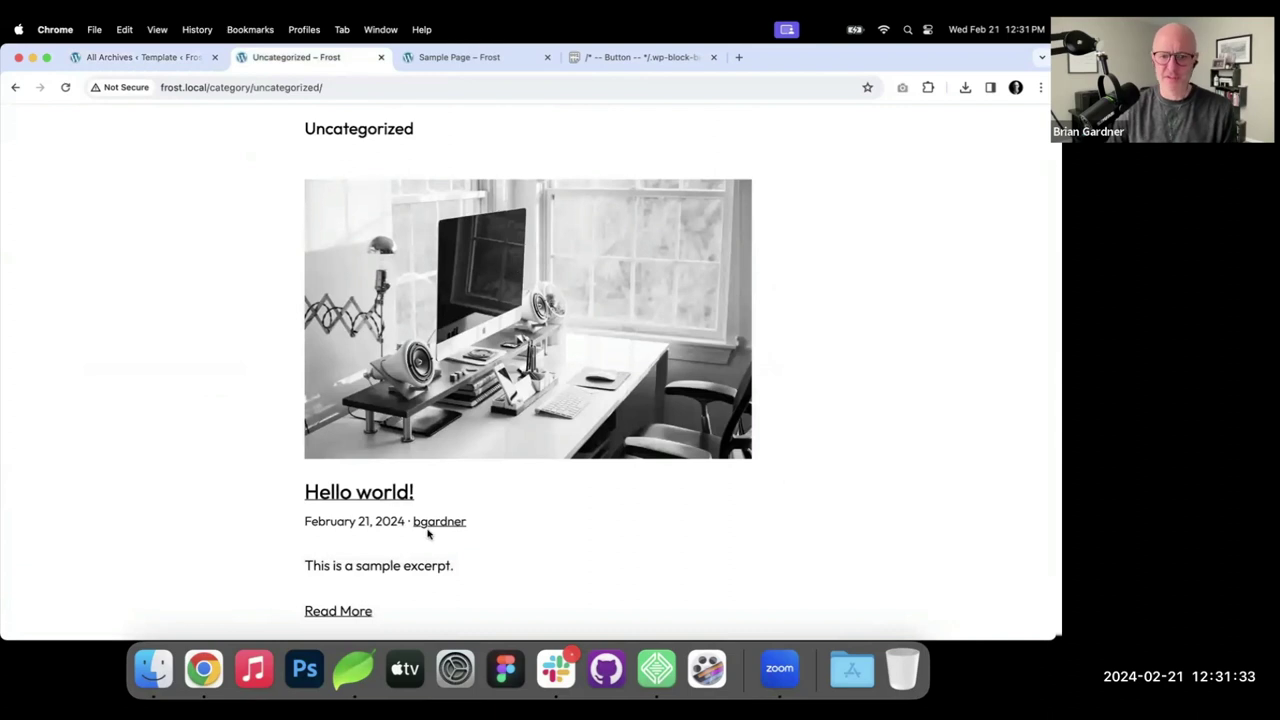
scroll(425, 525, "down", 2)
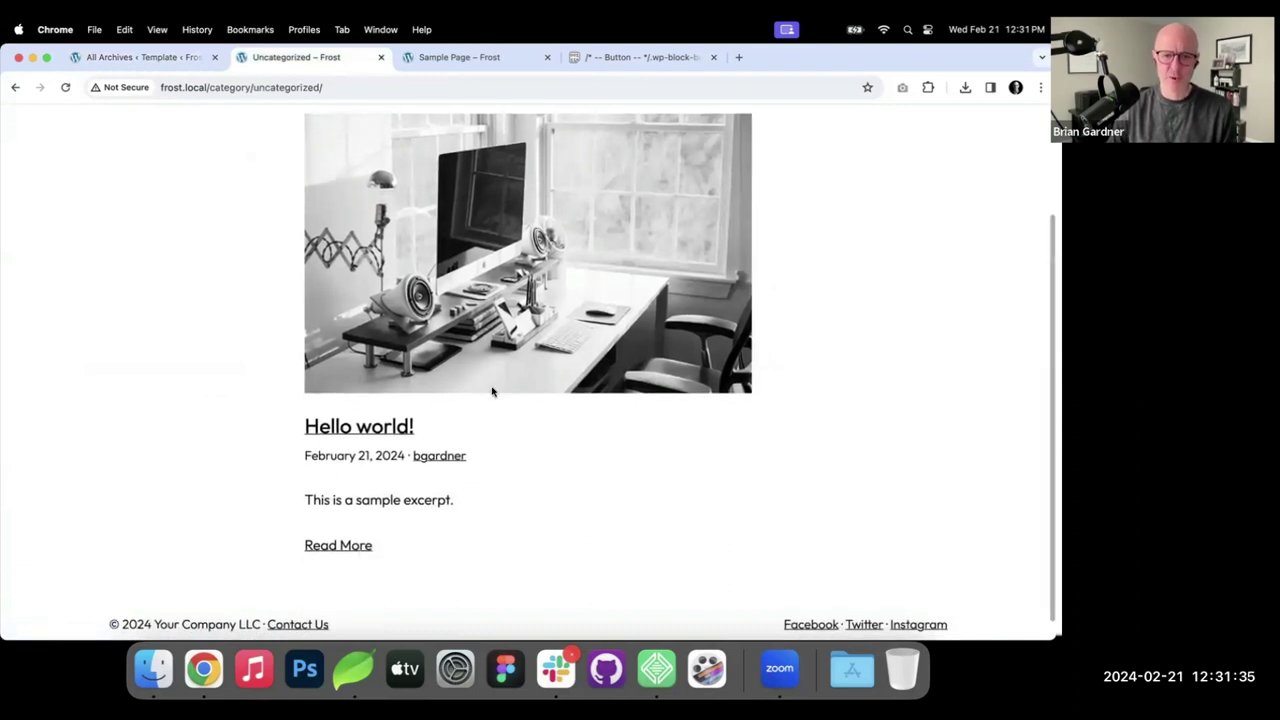
Set the Excerpt block's maximum number of words to 93 in the All Archives template.
left_click(172, 58)
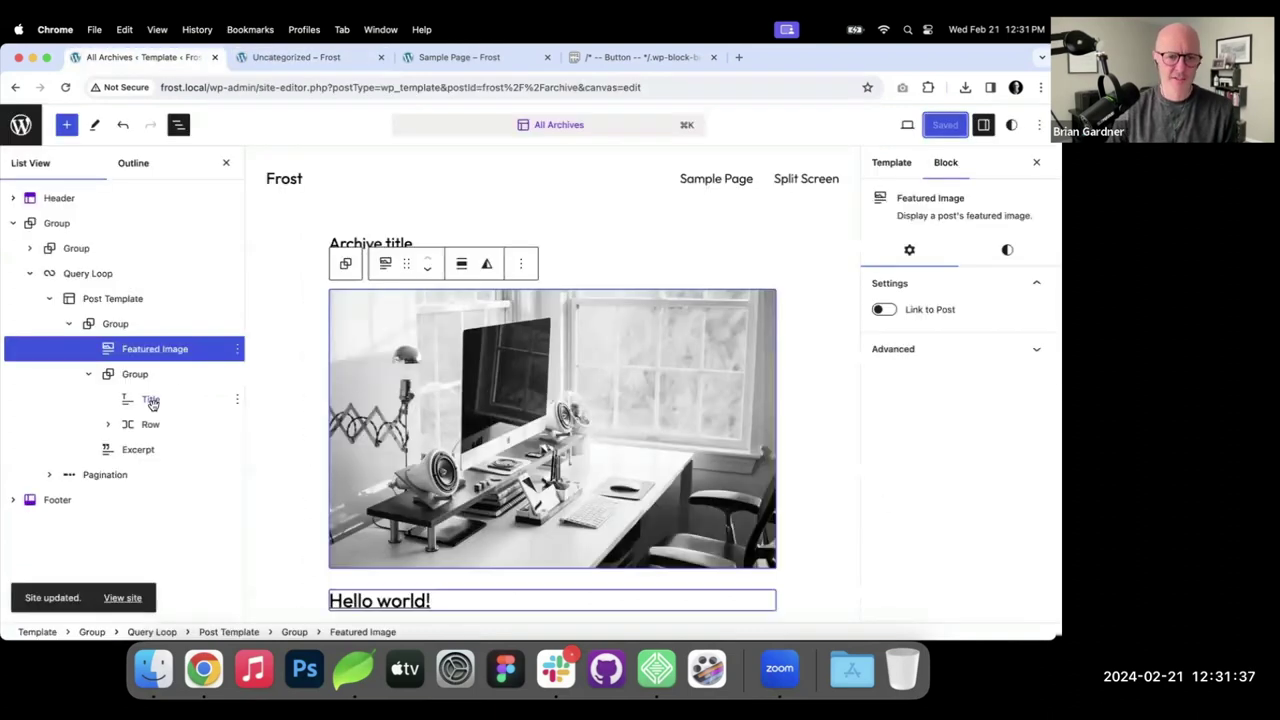
left_click(190, 446)
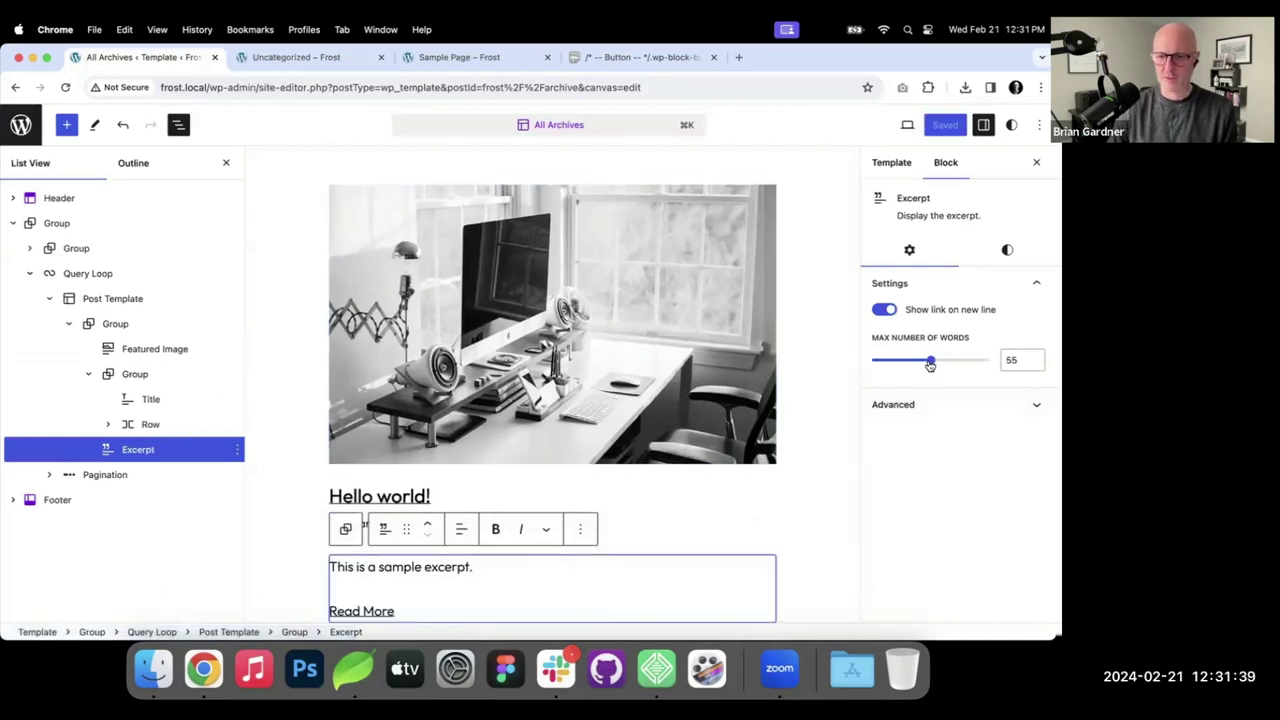
left_click_drag(930, 360, 980, 360)
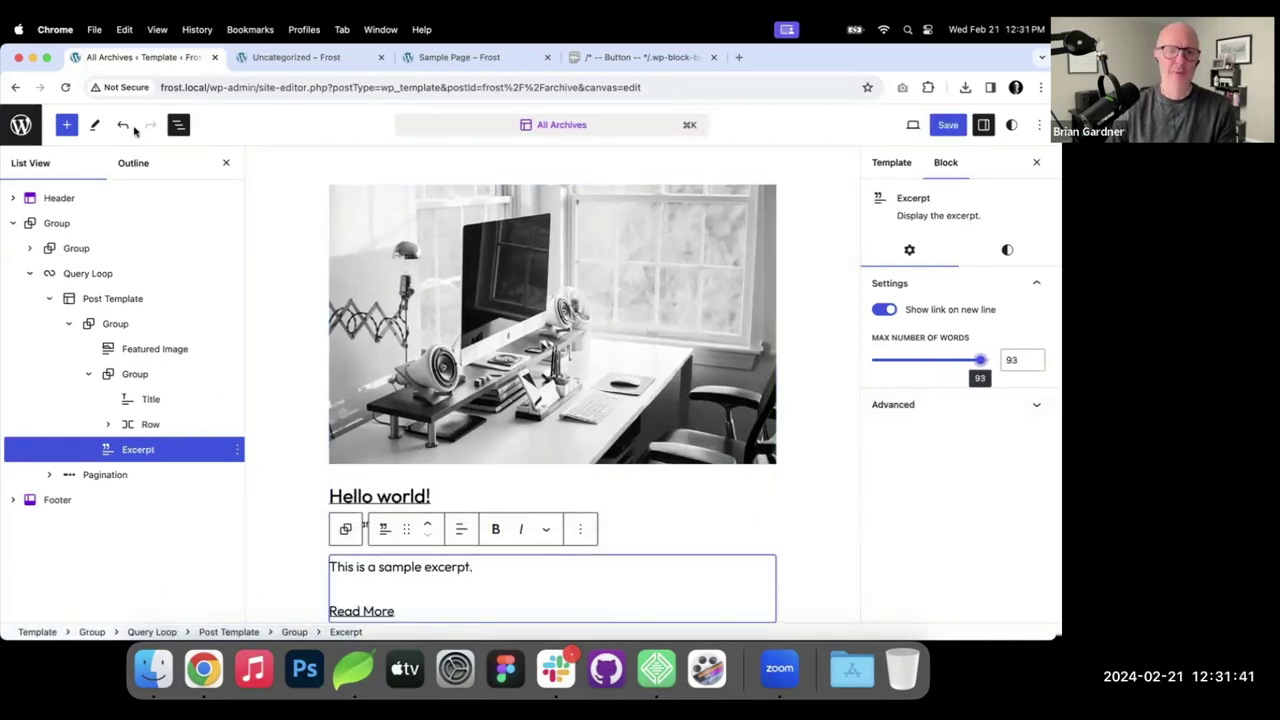
Leave the Site Editor without saving the excerpt change and bring up the list of all posts.
left_click(28, 125)
left_click(30, 126)
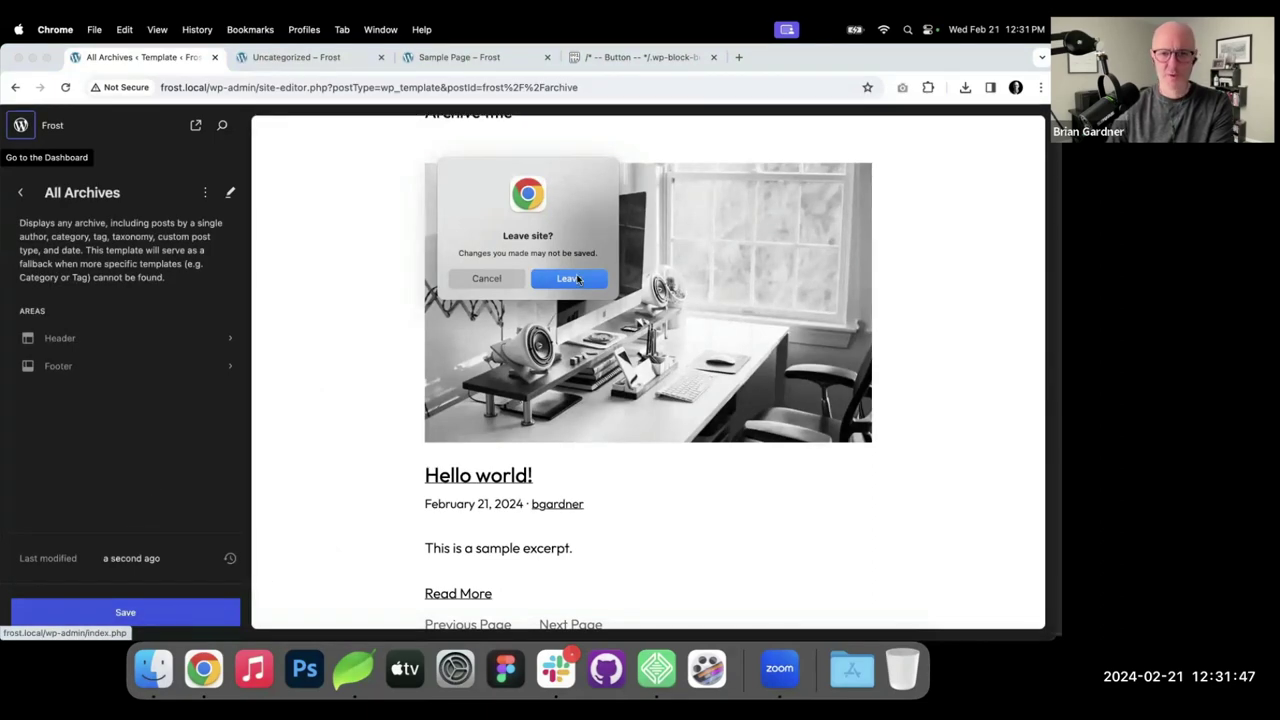
left_click(576, 279)
left_click(137, 236)
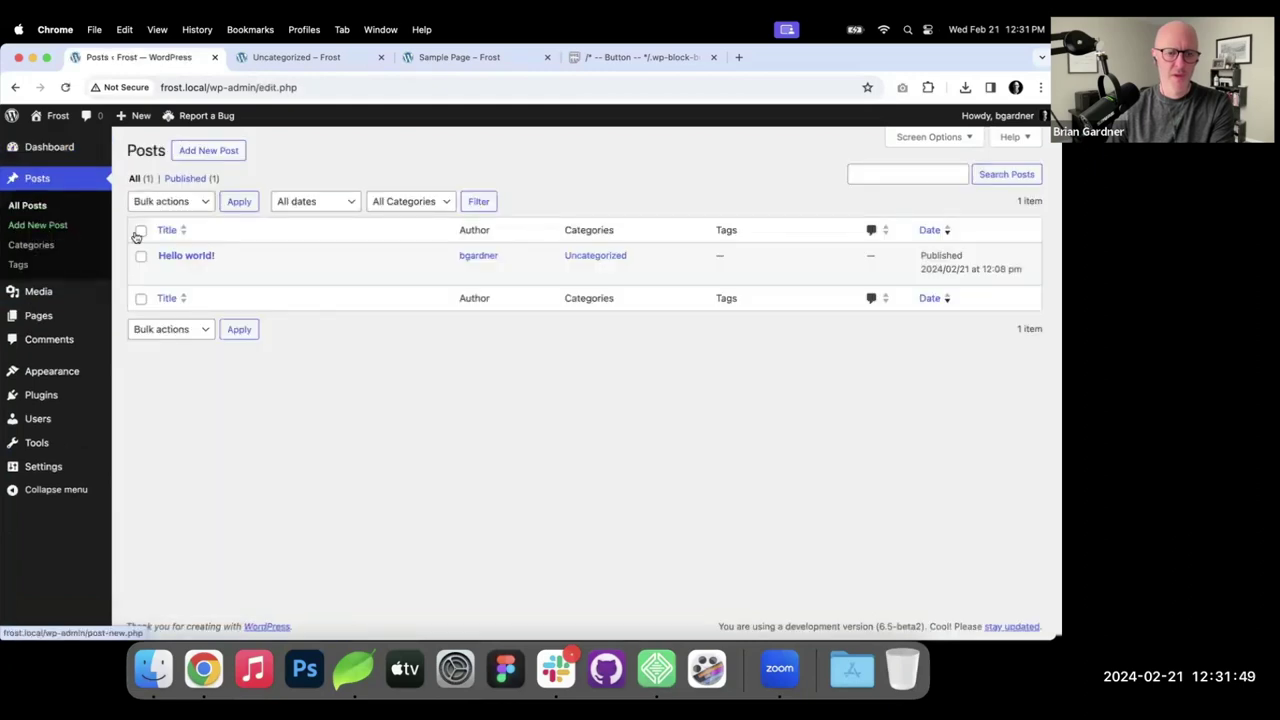
Clear the manual excerpt of the "Hello world!" post and update the post.
left_click(180, 255)
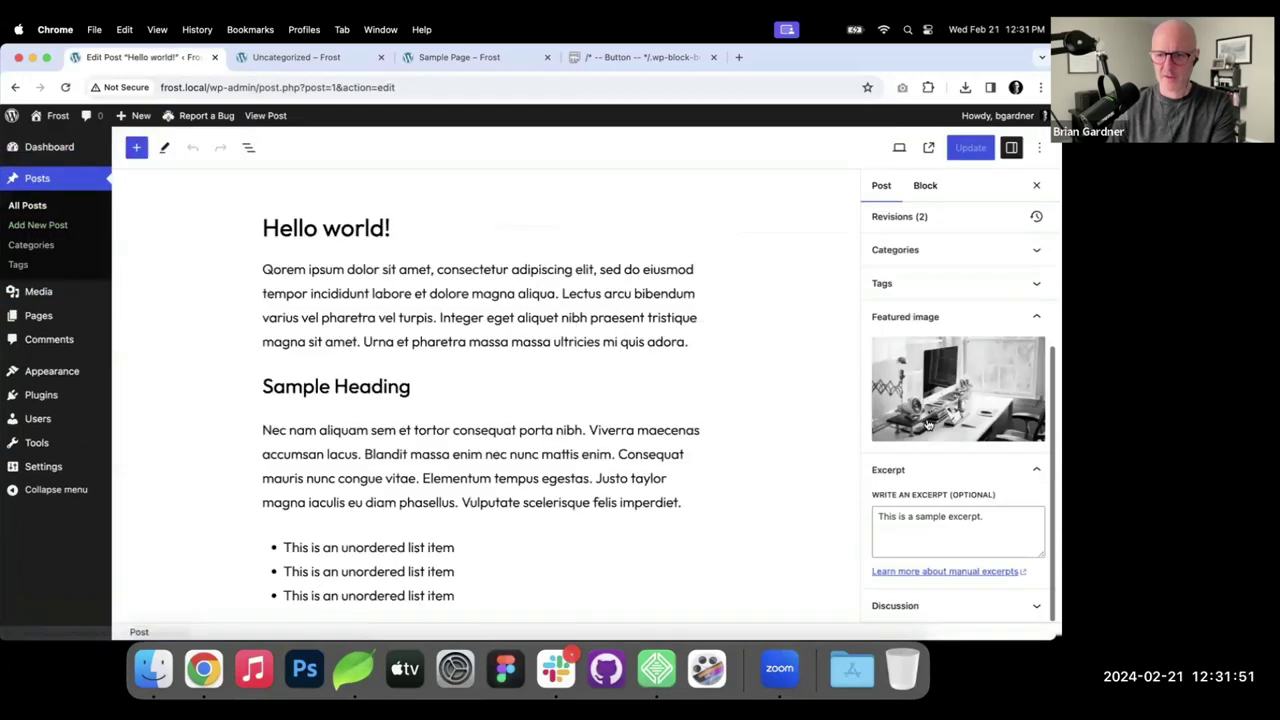
triple_click(1014, 528)
key("BackSpace")
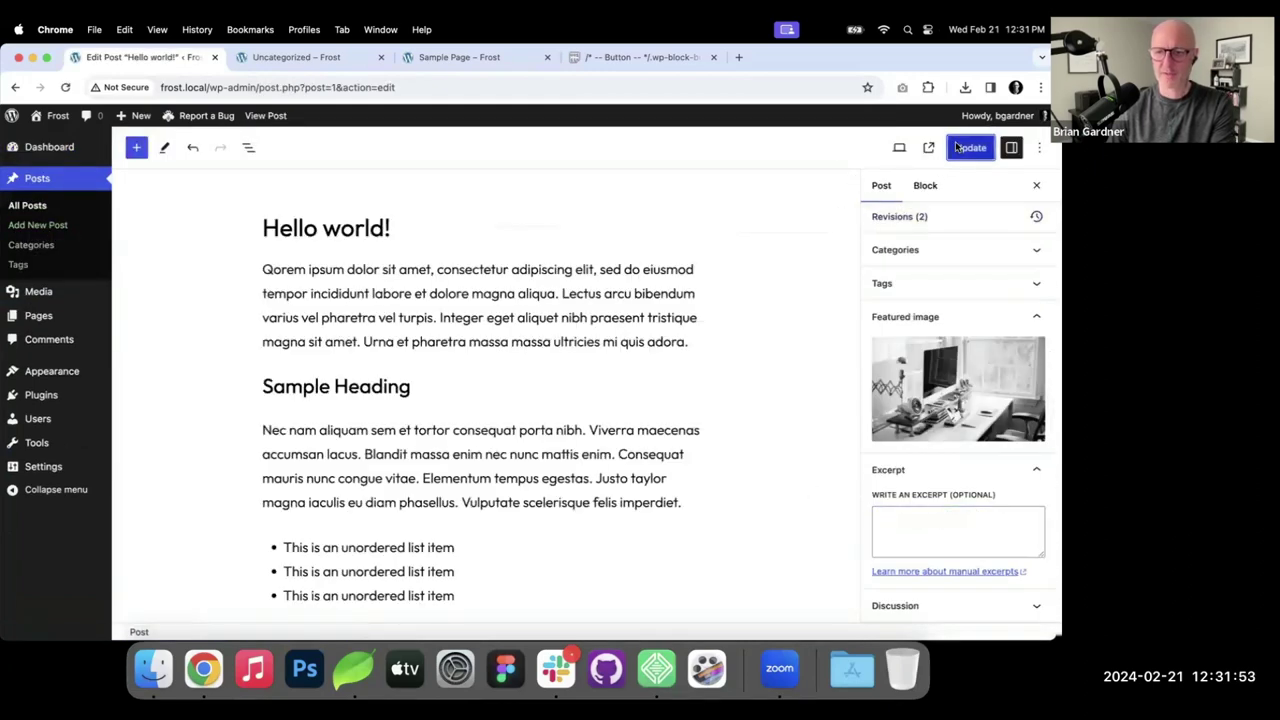
left_click(960, 147)
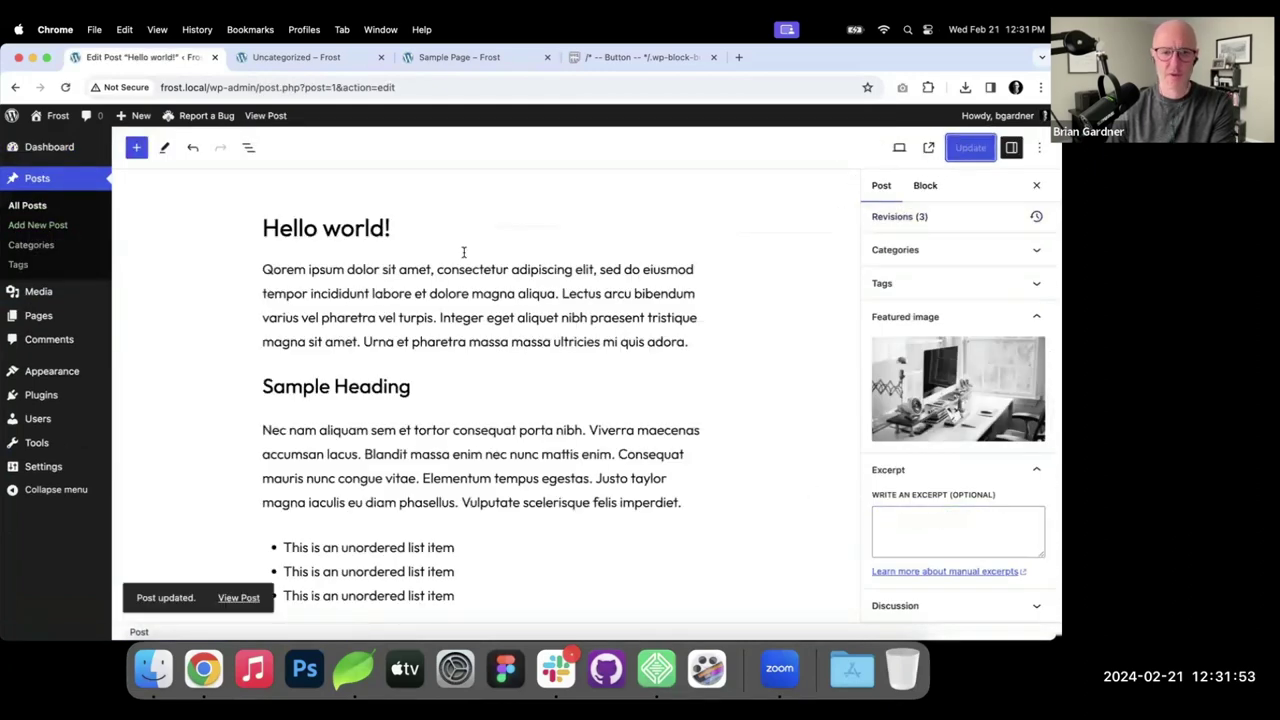
Reload the published Uncategorized archive and check the excerpt text shown below the post title.
left_click(323, 62)
key("super+r")
scroll(546, 414, "down", 2)
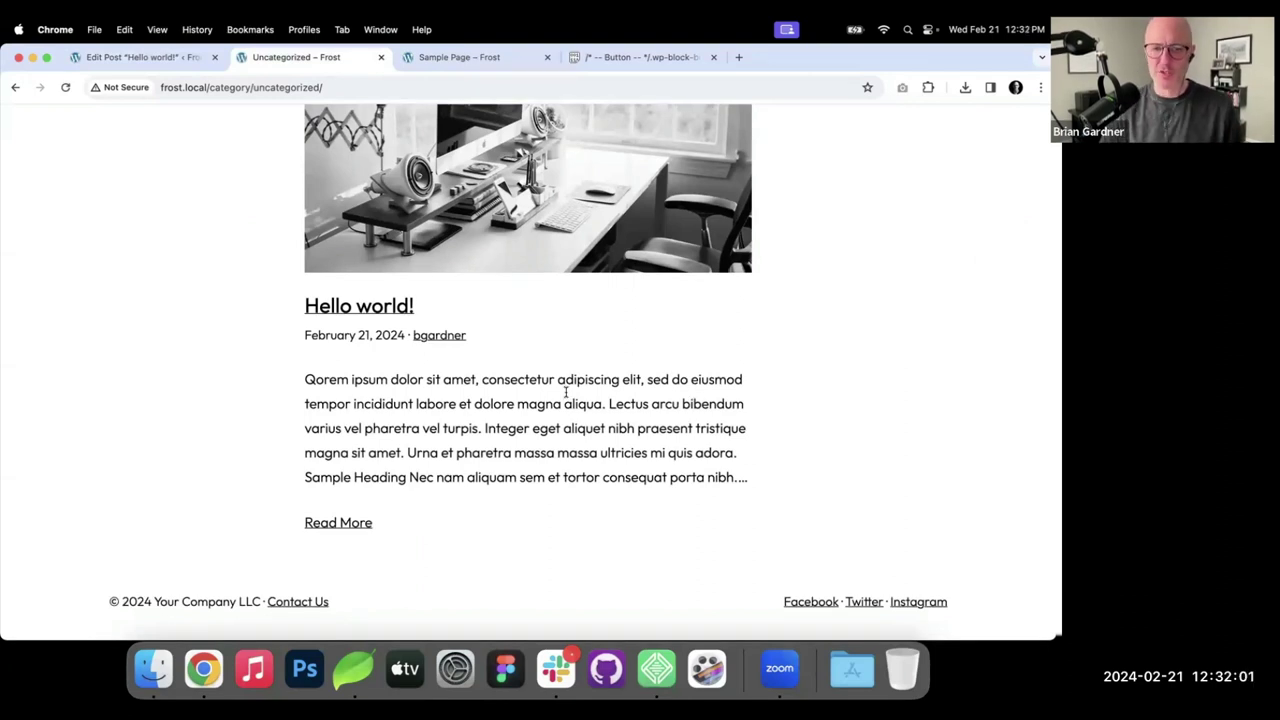
Return to the Site Editor and bring up the All Archives template at its post excerpt.
left_click(125, 62)
mouse_move(86, 374)
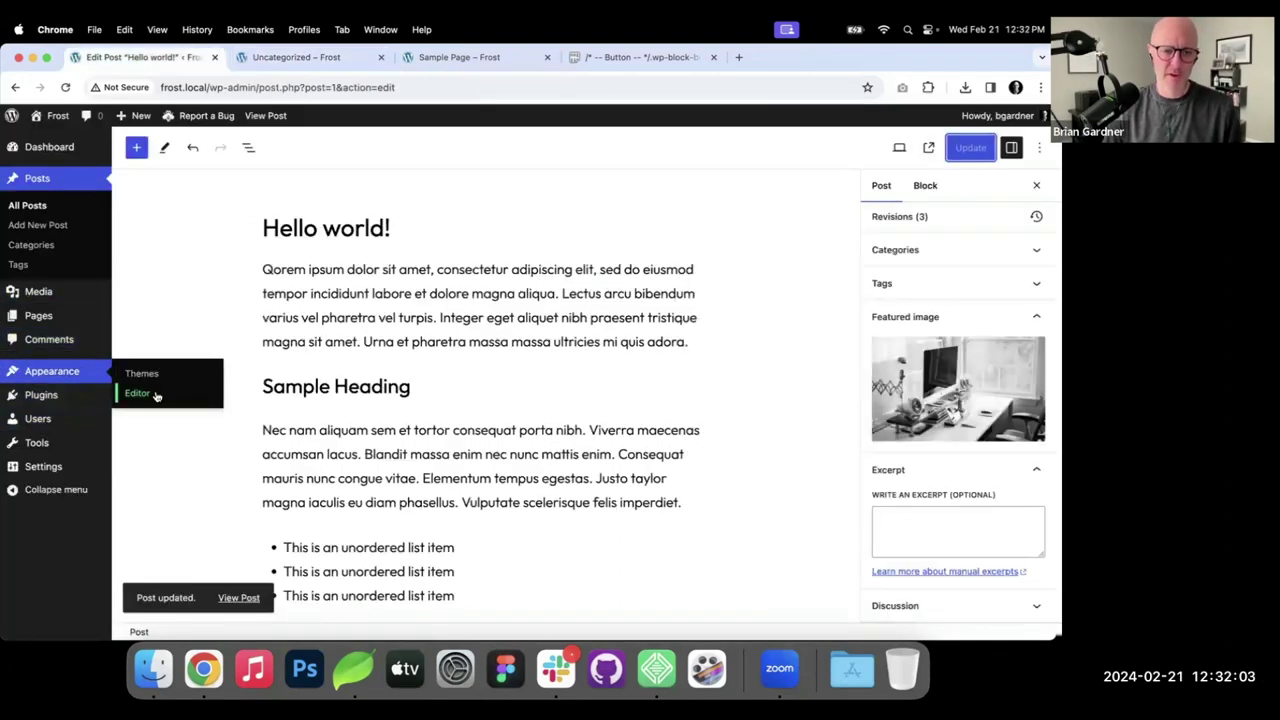
left_click(155, 395)
left_click(90, 364)
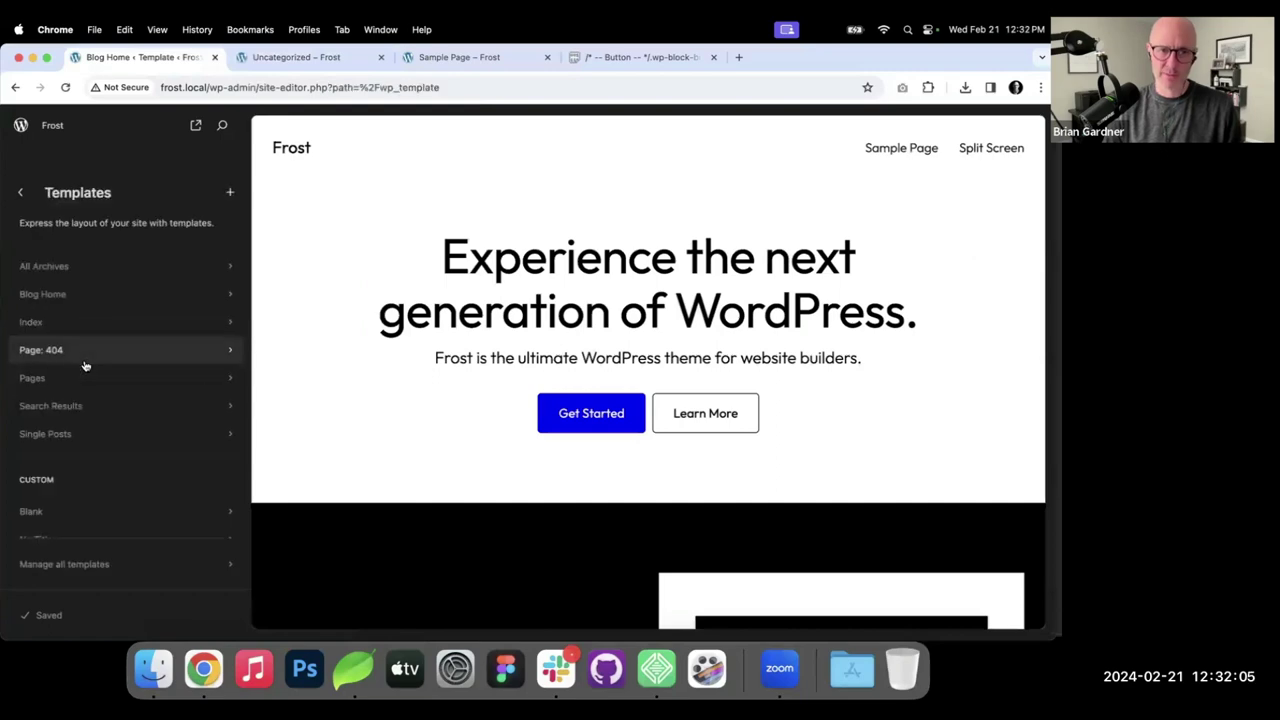
left_click(80, 266)
scroll(518, 468, "down", 4)
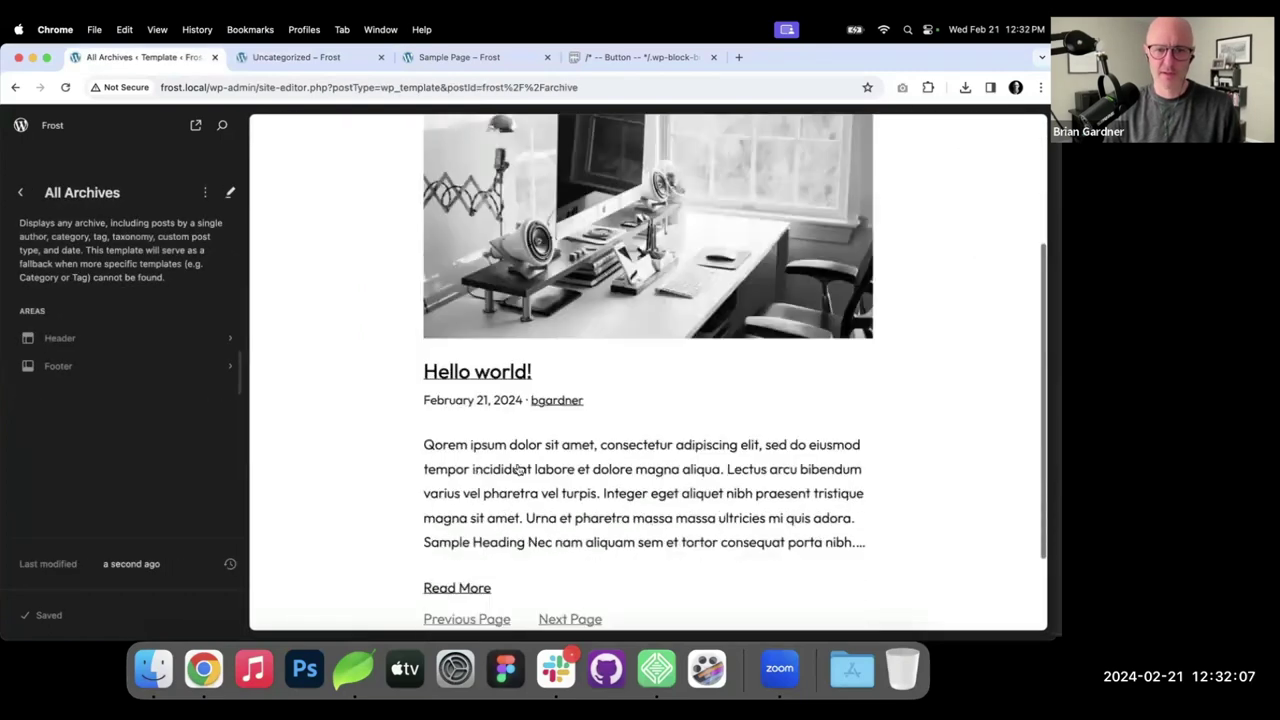
Limit the Excerpt block in the All Archives template to a maximum of 20 words and save the template.
left_click(518, 468)
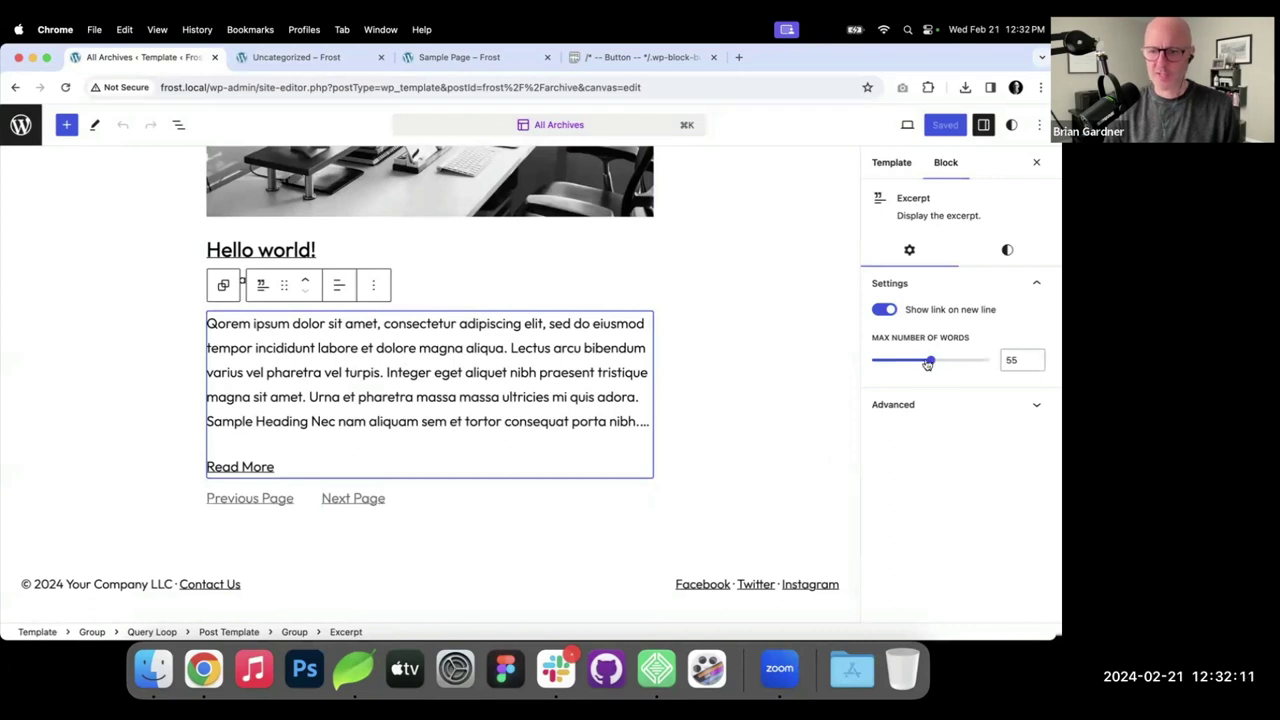
left_click_drag(928, 363, 886, 368)
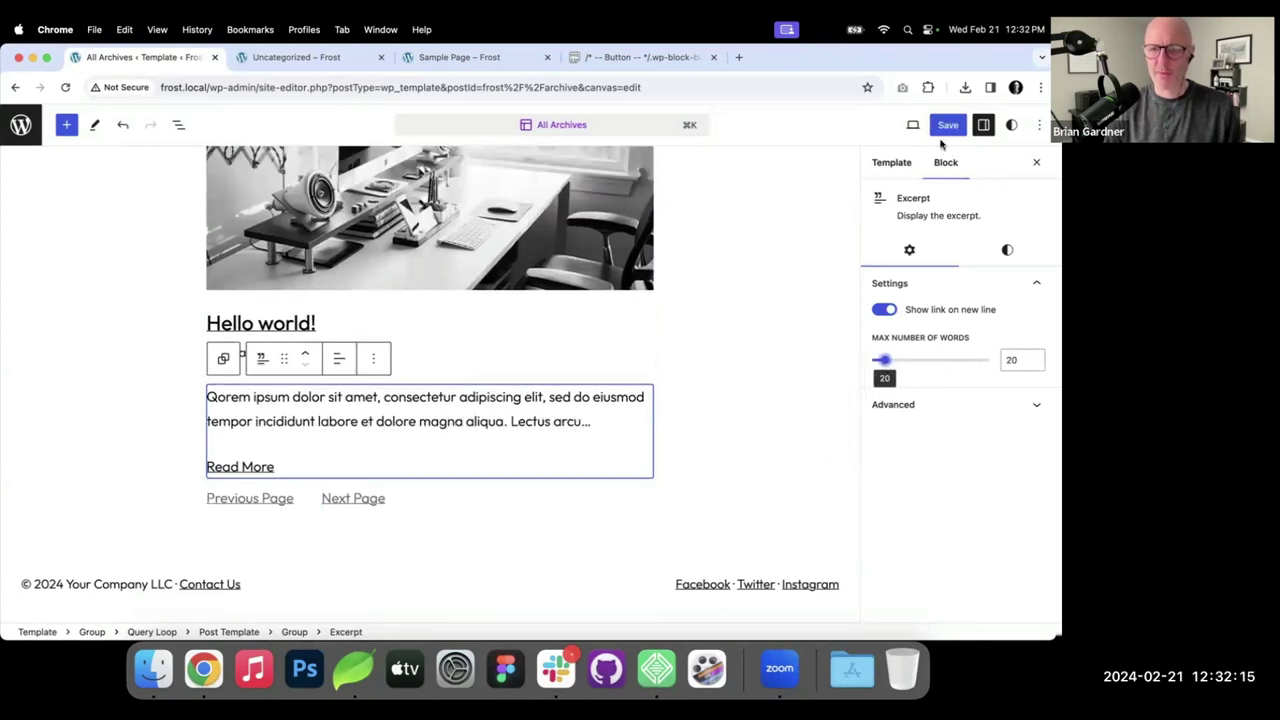
left_click(945, 127)
left_click(940, 126)
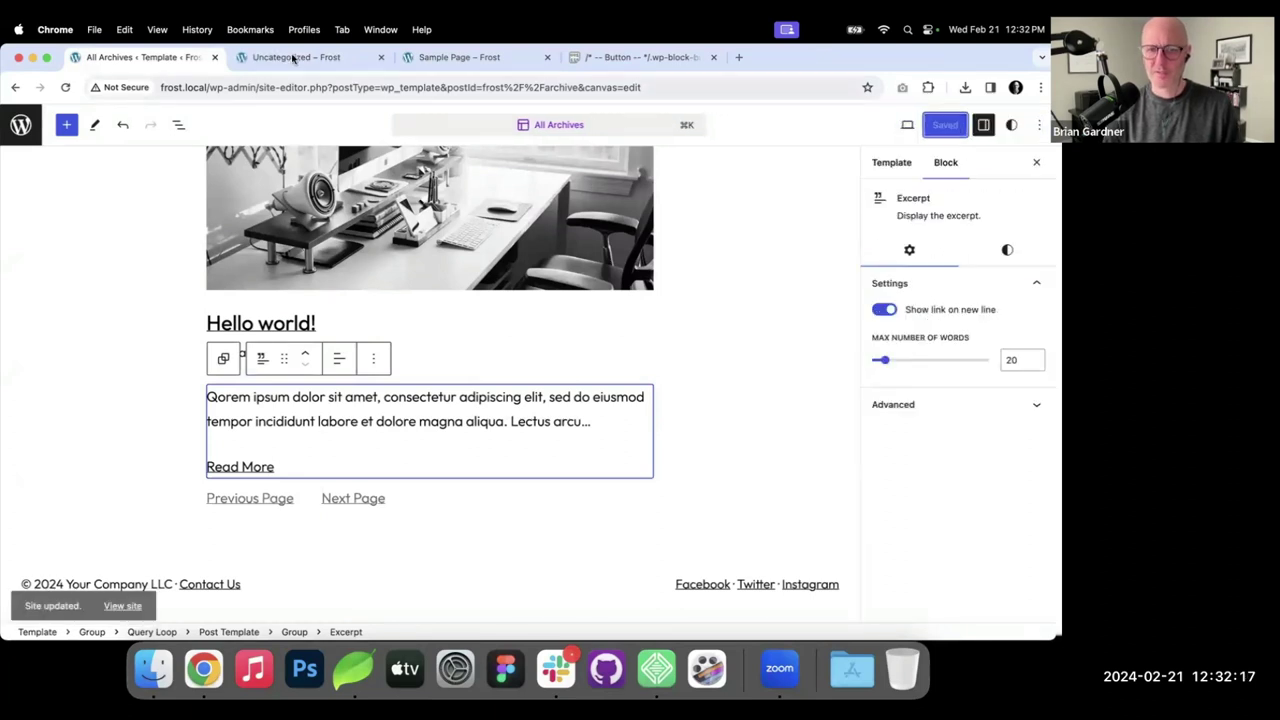
Check the Uncategorized category page on the live site and return to the All Archives template.
left_click(309, 57)
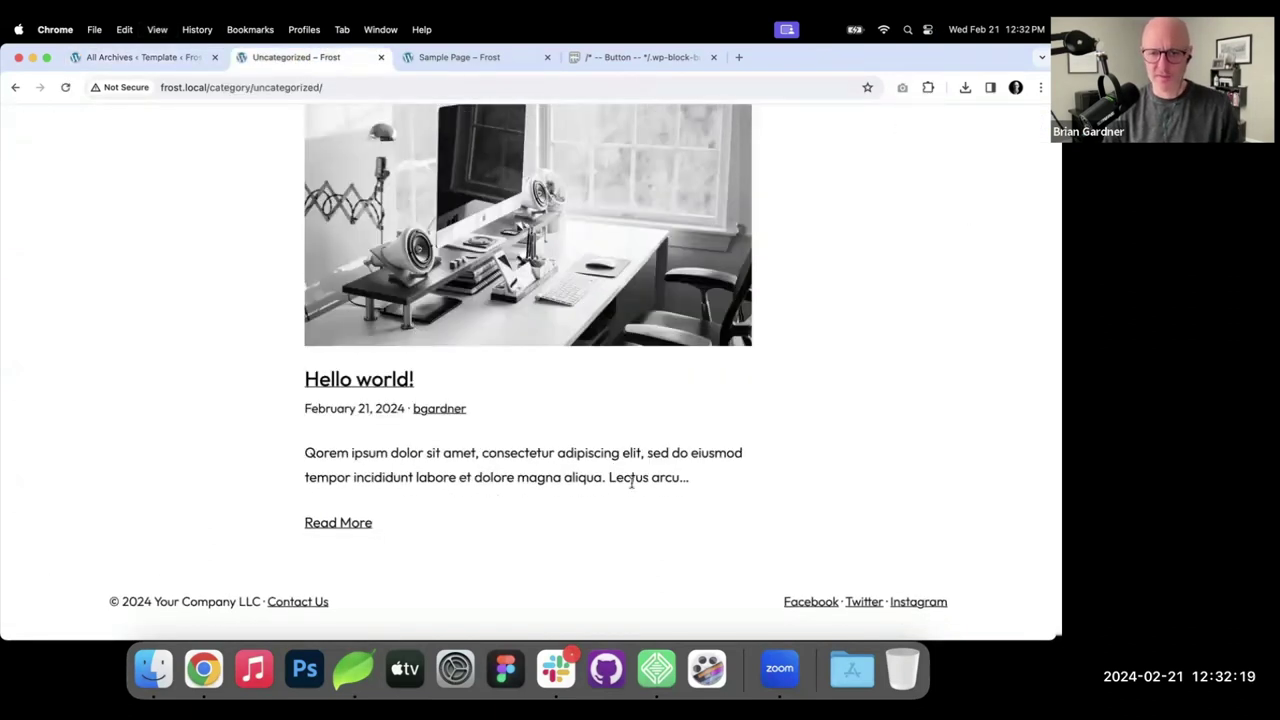
scroll(675, 478, "up", 3)
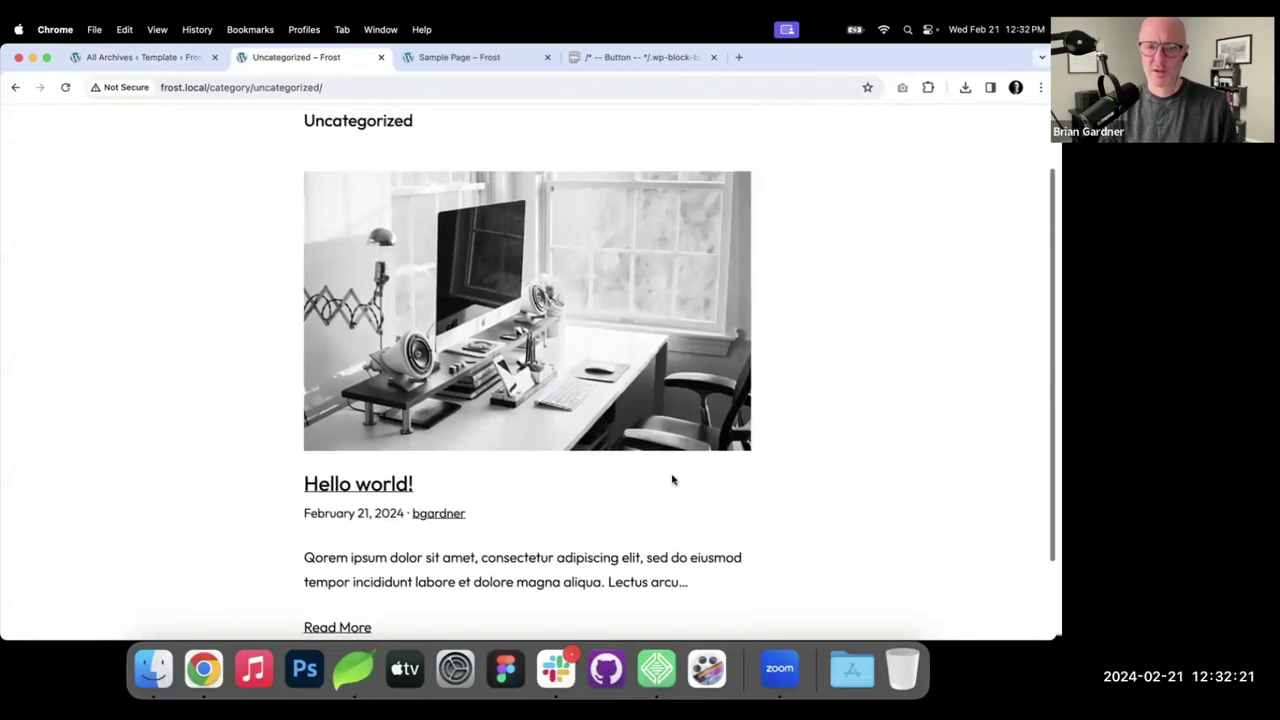
left_click(171, 63)
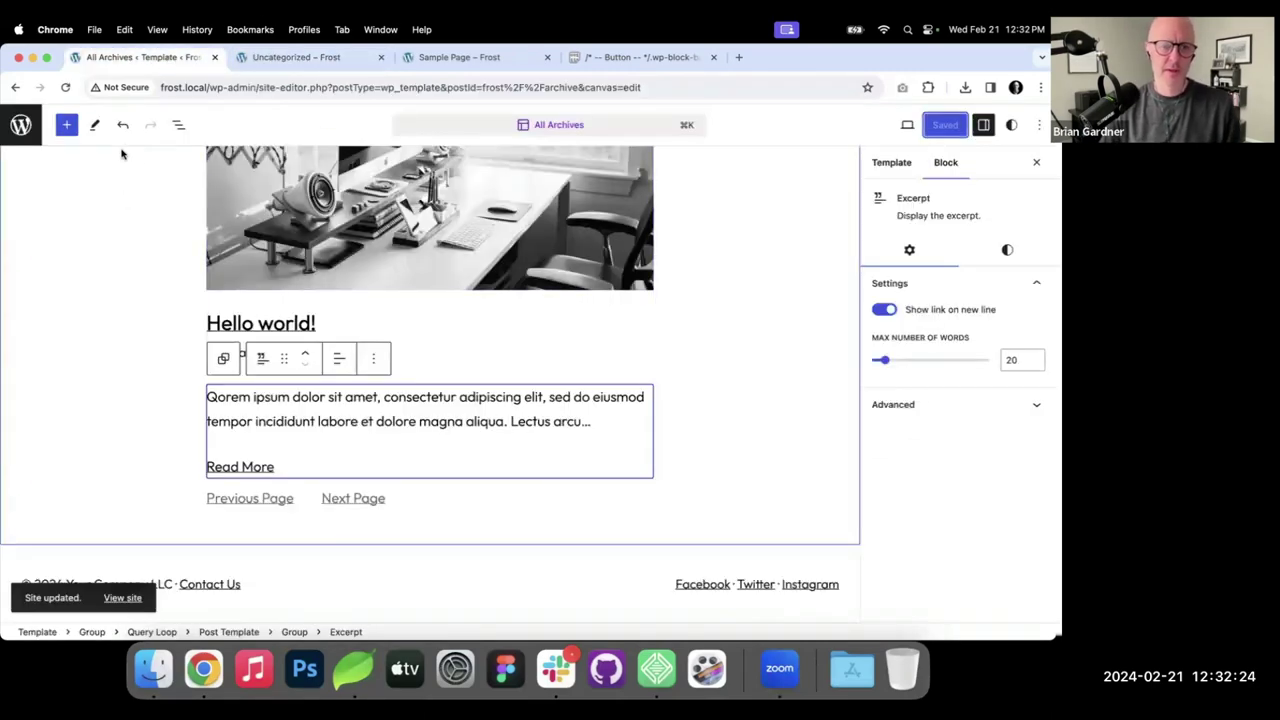
Replace the Query Loop's design with the "Grid of posts in three columns" pattern and select its Excerpt block.
left_click(178, 124)
left_click(112, 275)
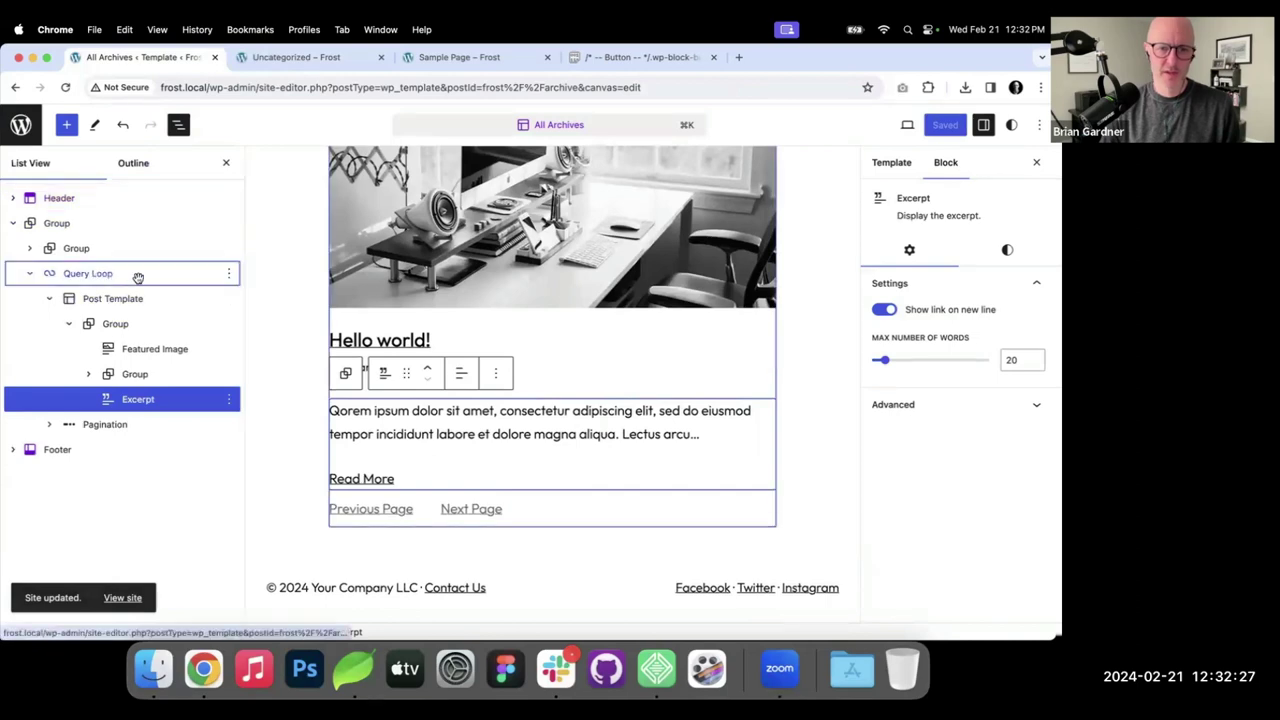
left_click(500, 176)
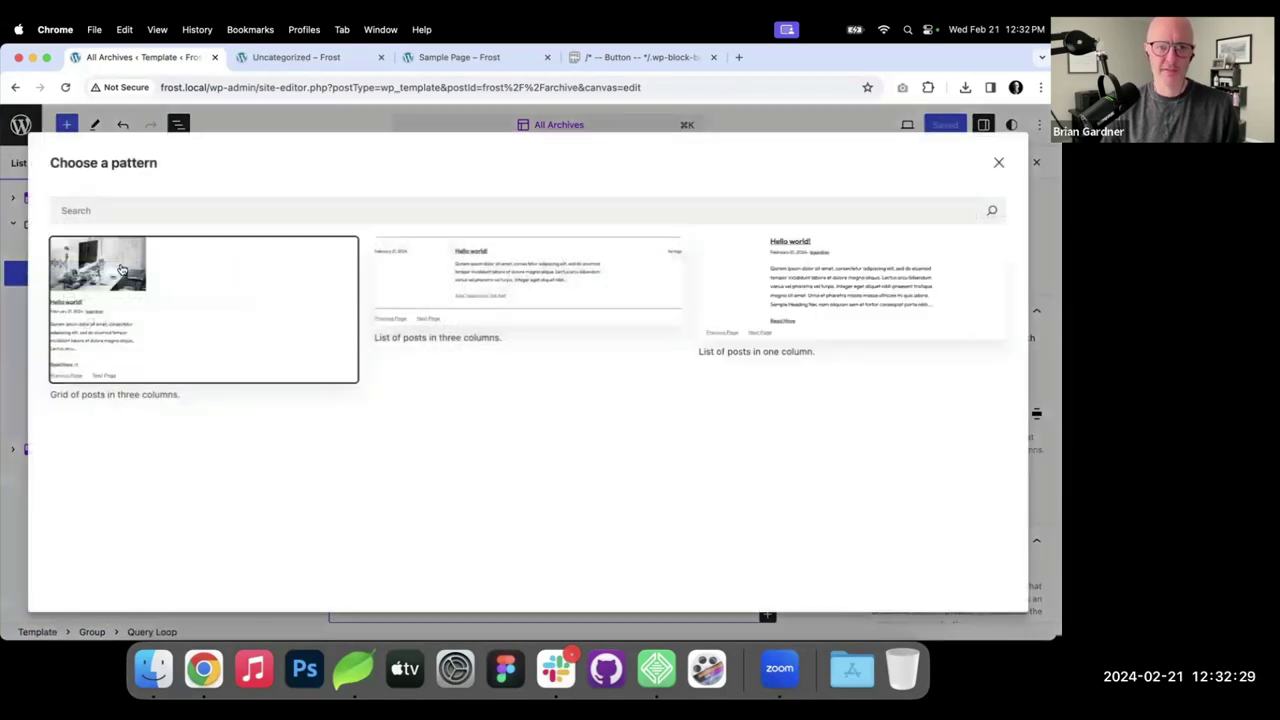
left_click(122, 270)
left_click(402, 375)
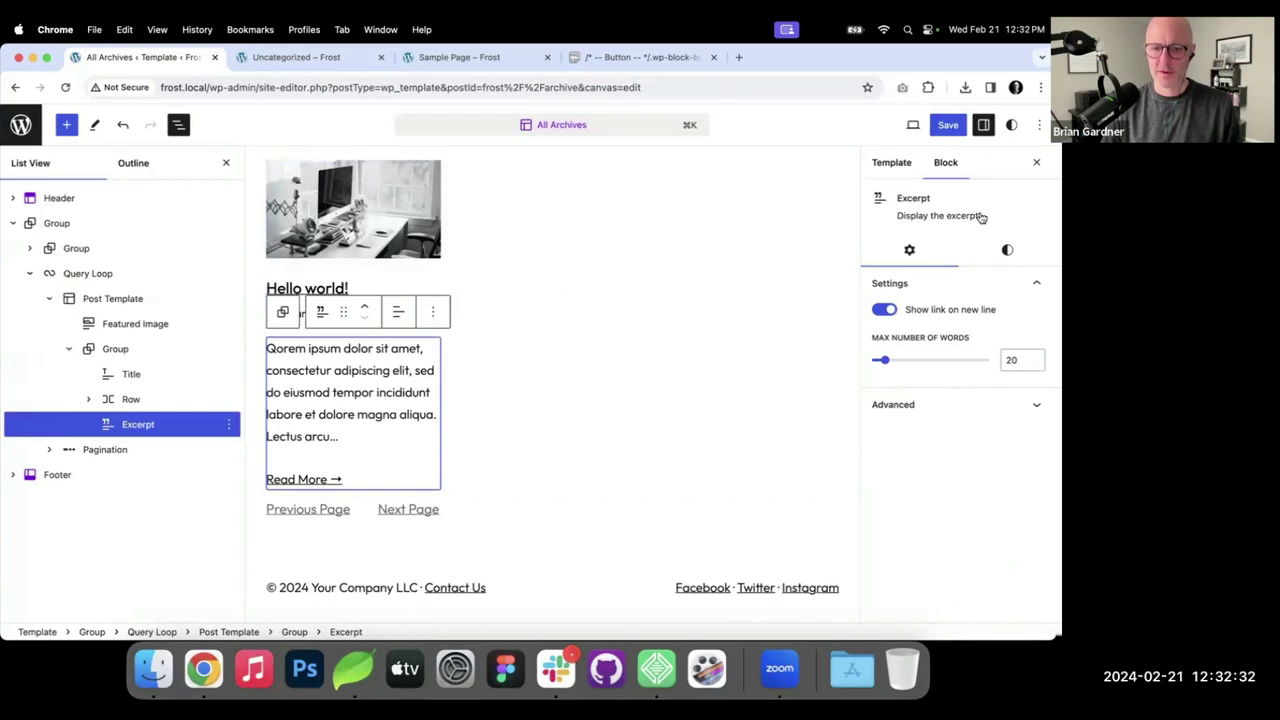
Save the All Archives template and reload the Uncategorized category page.
left_click(947, 125)
left_click(918, 127)
left_click(355, 62)
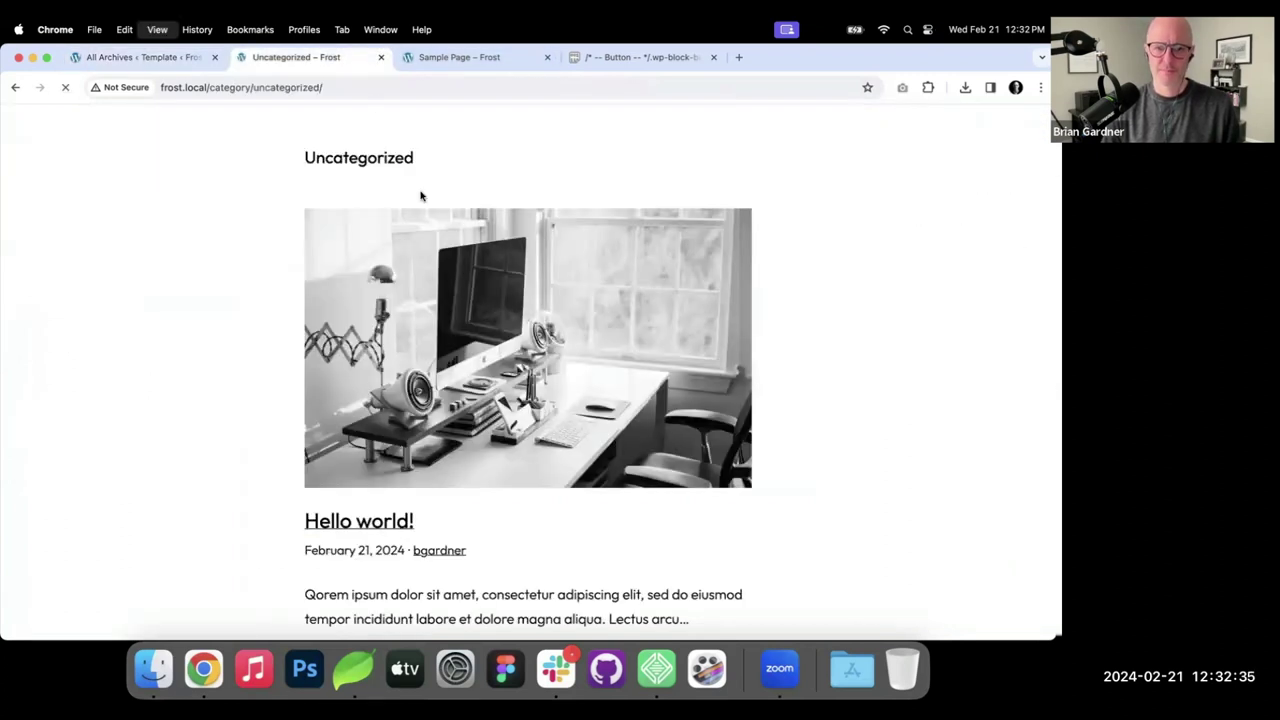
Set the Excerpt block's maximum number of words to 12 and save the All Archives template.
left_click(165, 57)
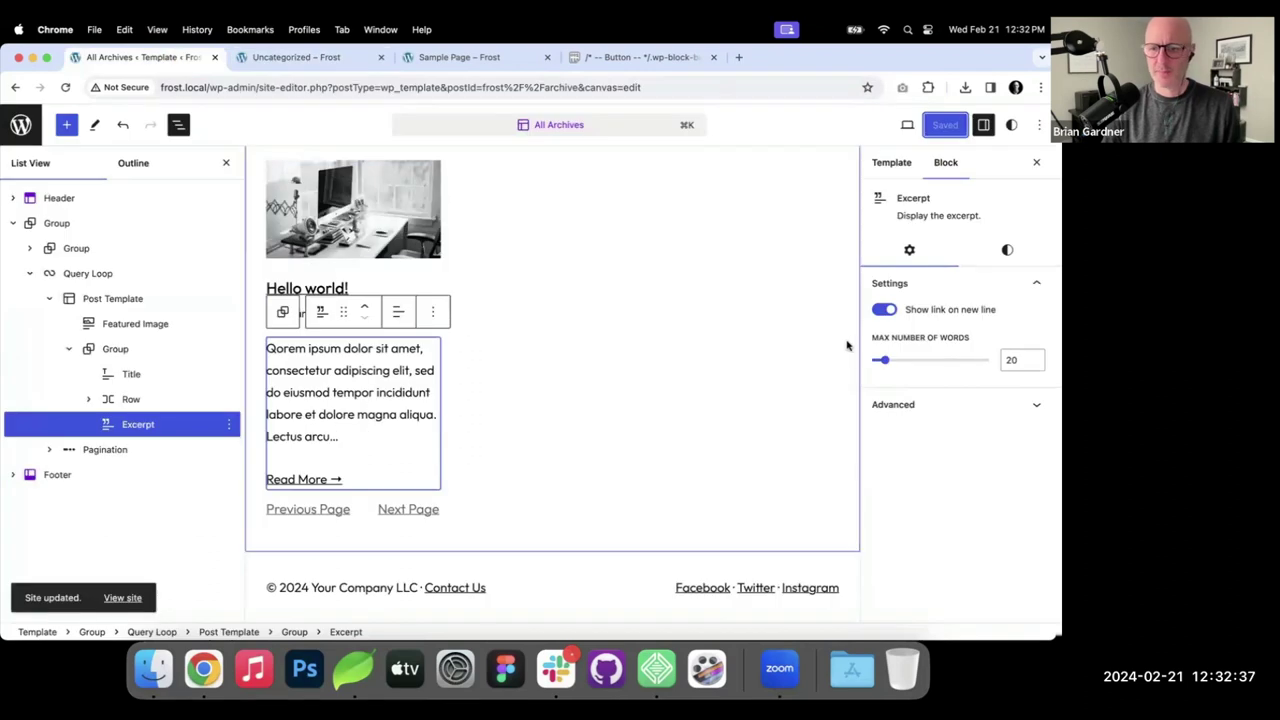
left_click_drag(884, 361, 875, 362)
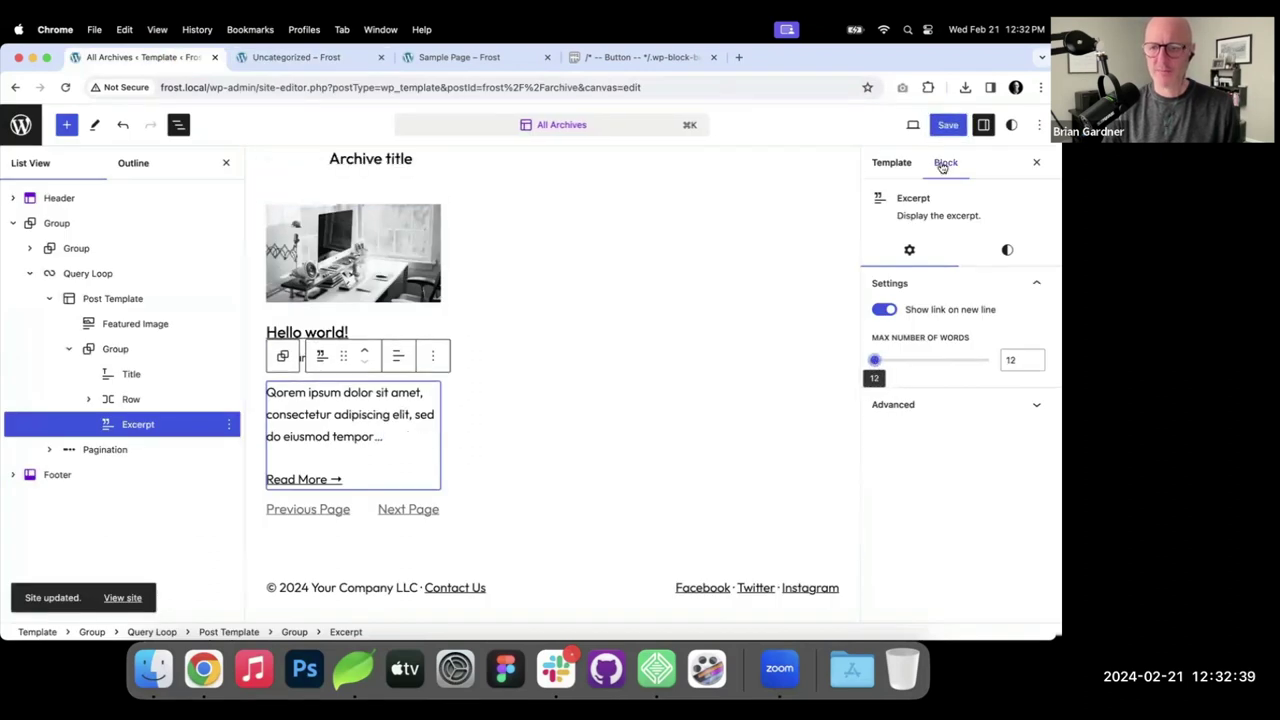
left_click(947, 125)
left_click(912, 124)
Review the three-column grid on the live Uncategorized page and return to the template.
left_click(329, 57)
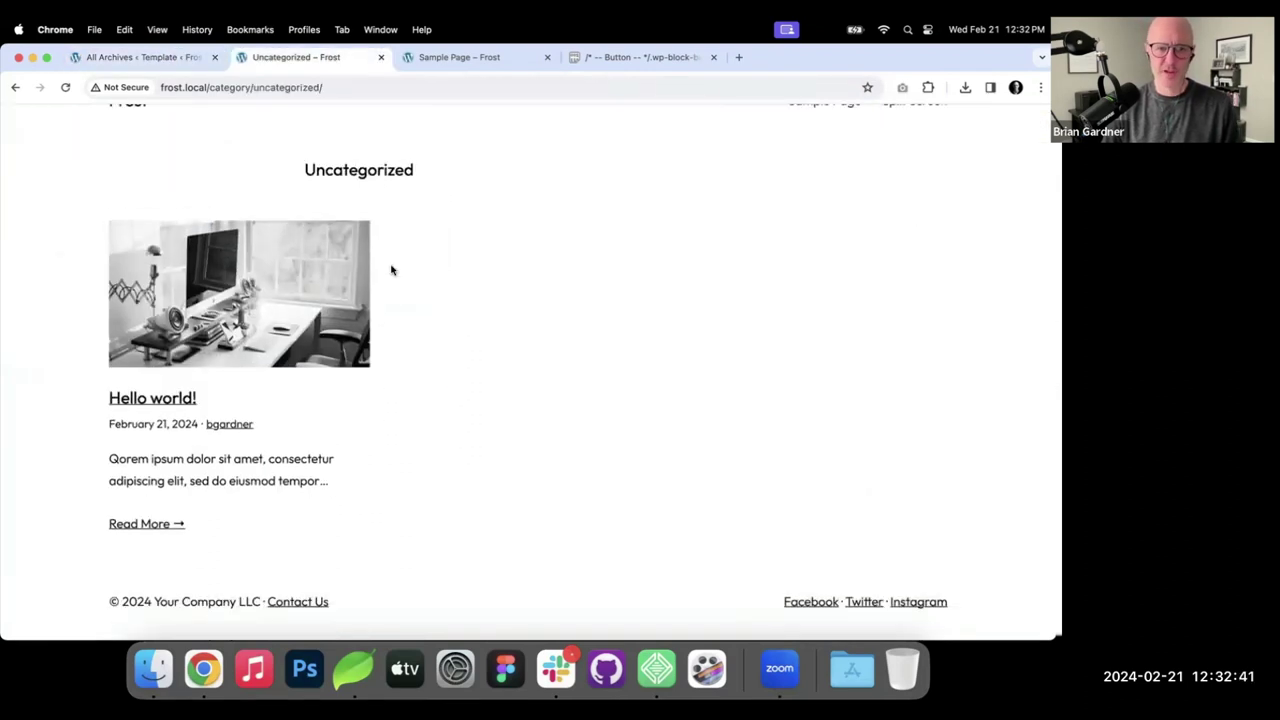
scroll(391, 270, "up", 2)
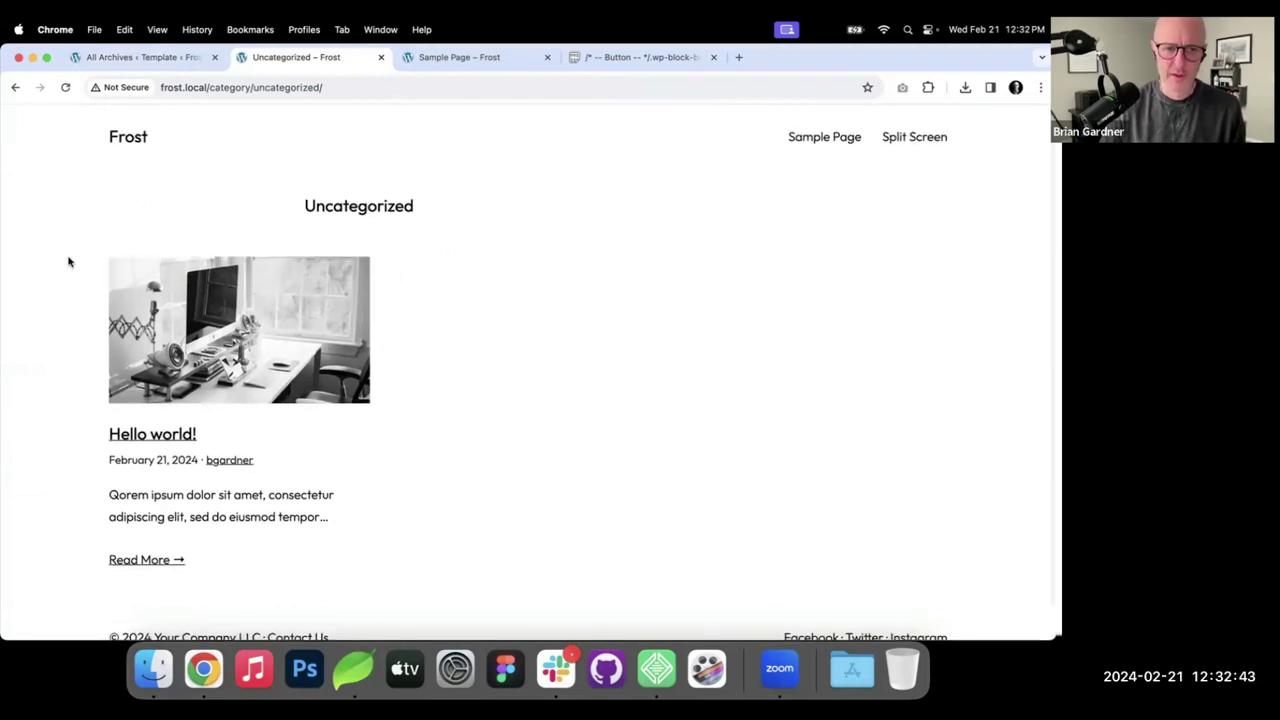
left_click(165, 57)
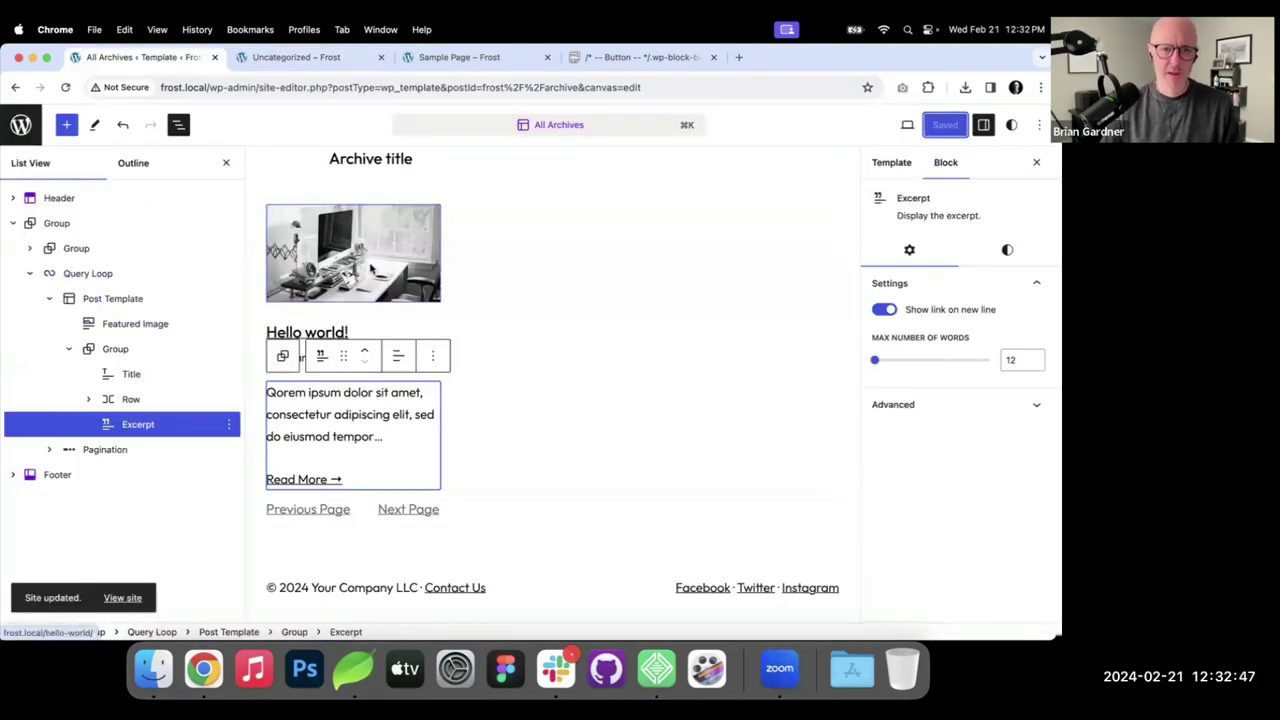
Move the Featured Image block into the Post Template's Group, above the Title.
left_click(118, 313)
left_click(119, 300)
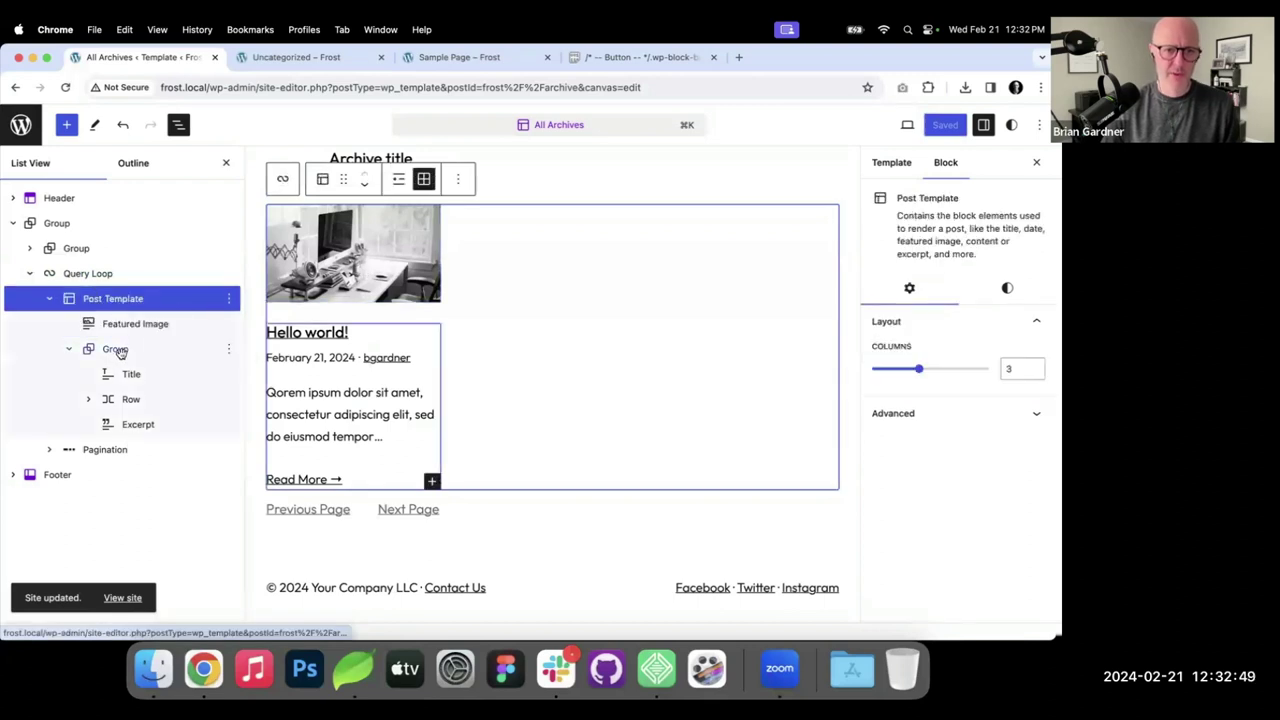
left_click(118, 350)
left_click(130, 325)
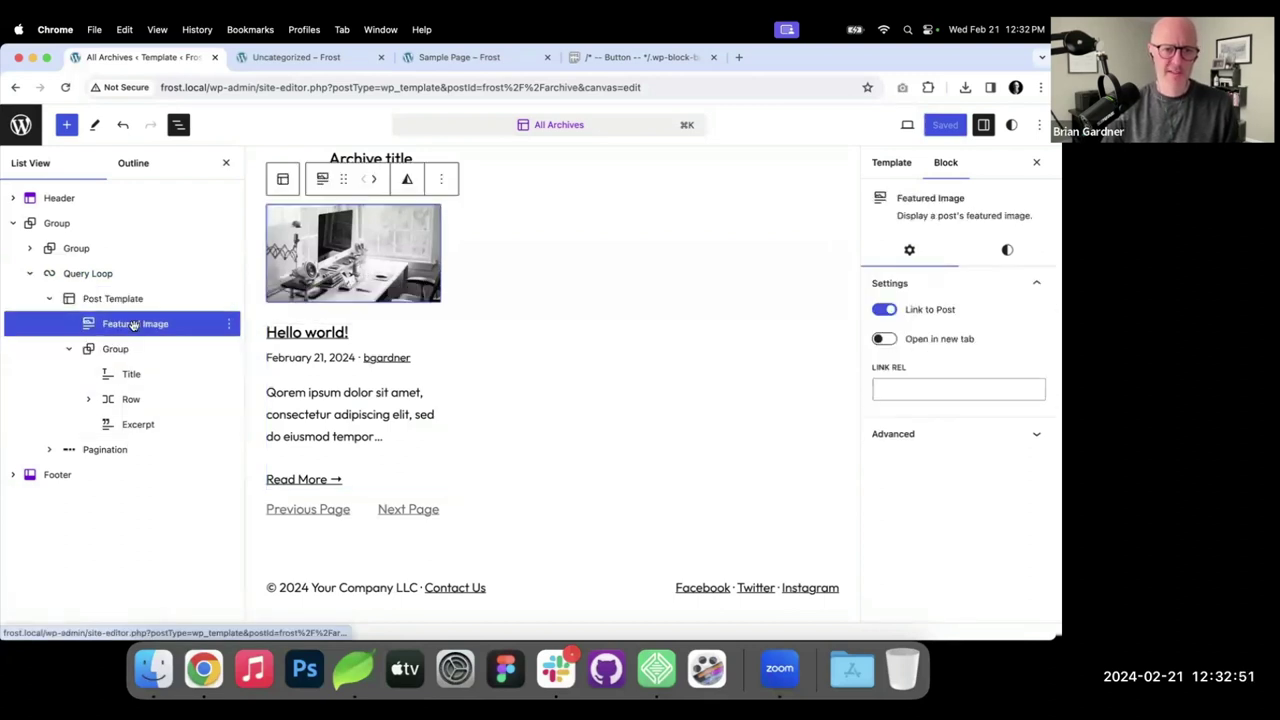
mouse_move(130, 325)
left_mouse_down()
mouse_move(130, 353)
mouse_move(128, 334)
left_mouse_up()
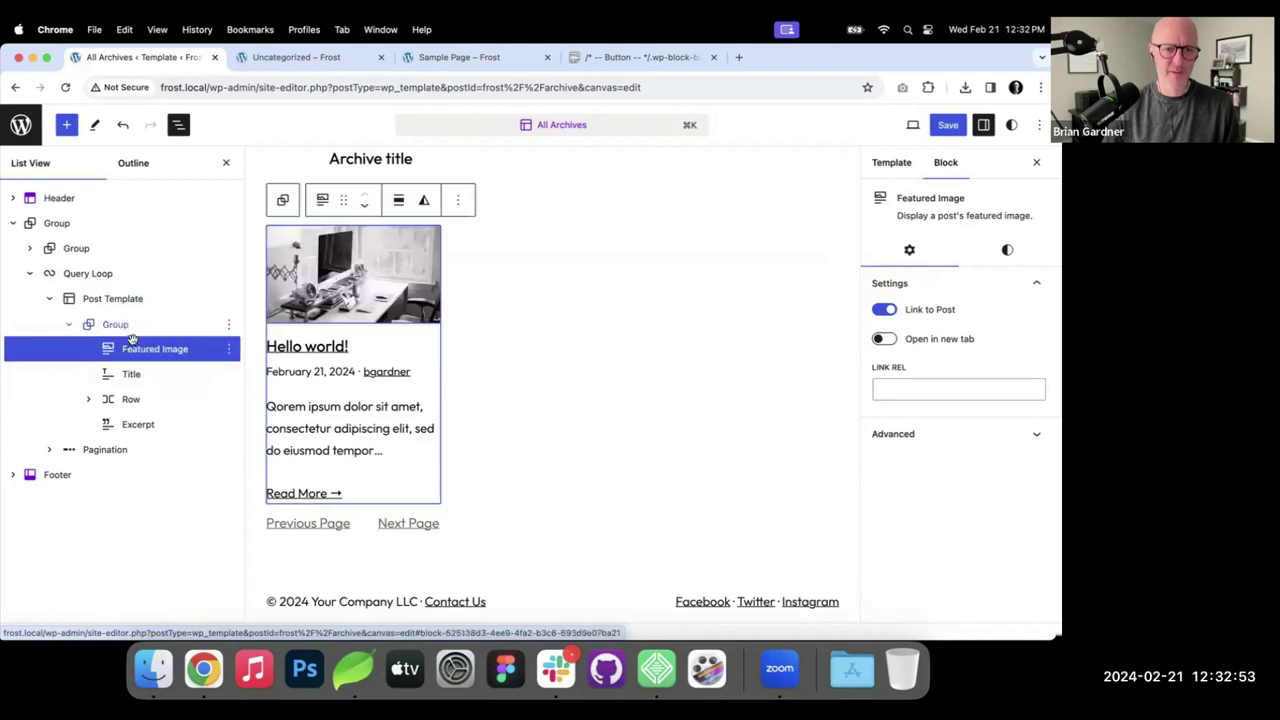
Try the Shadow style on the Post Template's Group and apply the Solid style to it.
left_click(108, 325)
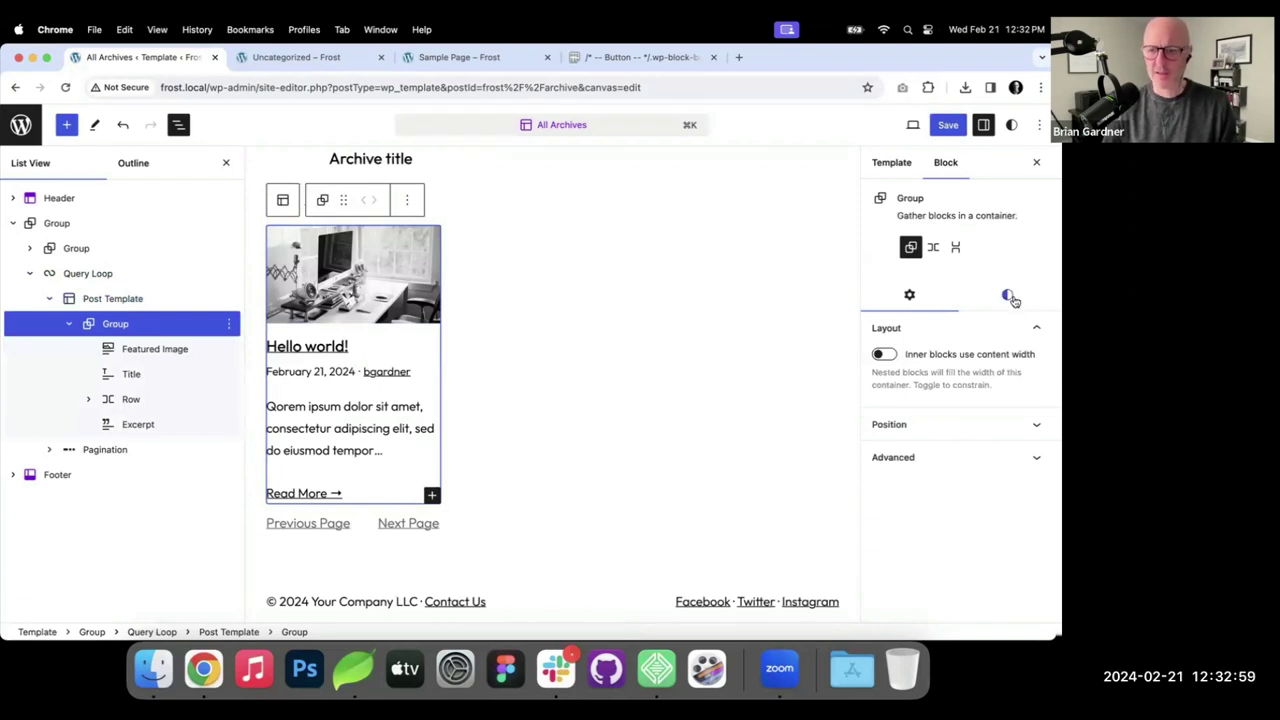
left_click(1007, 294)
scroll(955, 383, "down", 2)
scroll(955, 382, "down", 3)
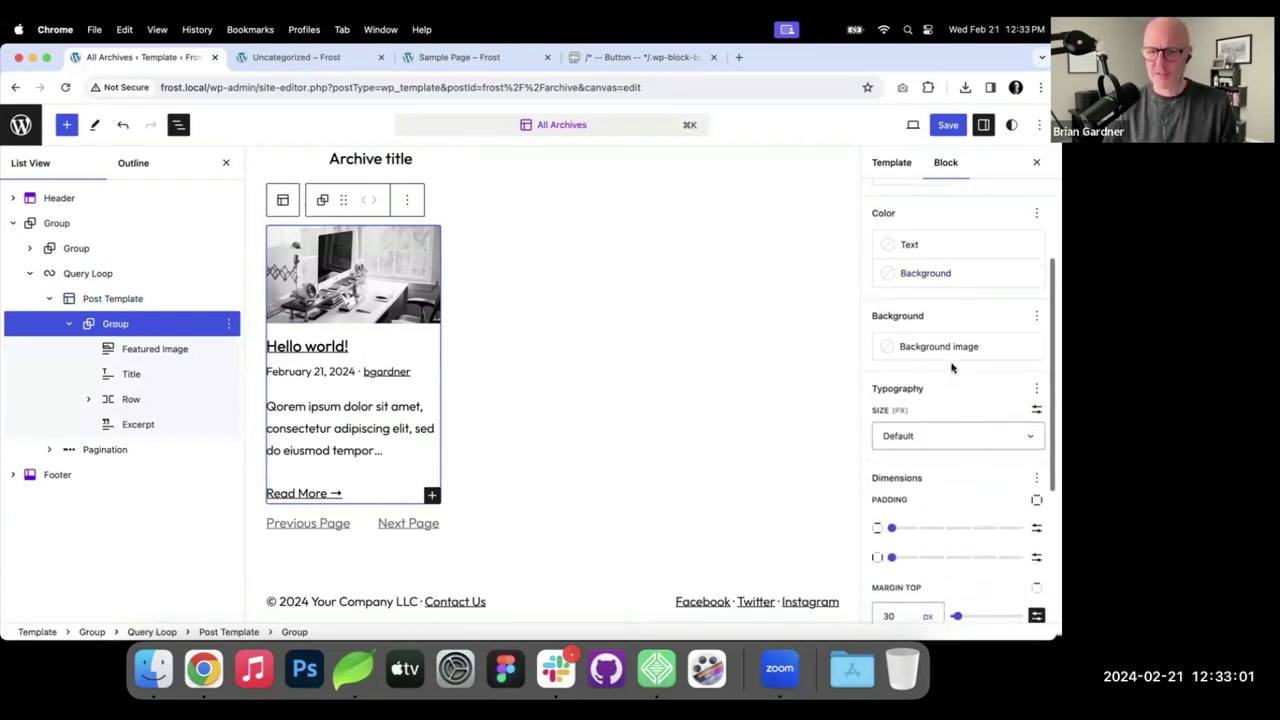
scroll(951, 366, "up", 4)
scroll(952, 368, "down", 1)
scroll(951, 368, "down", 4)
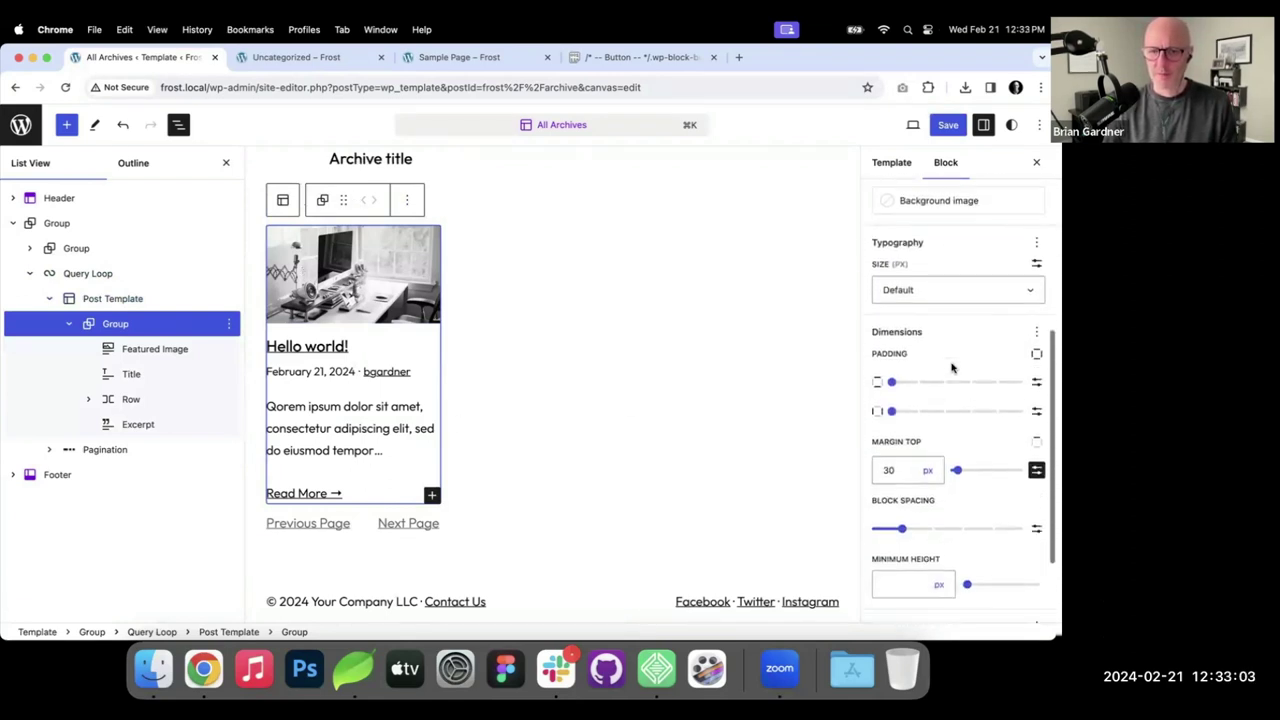
scroll(994, 257, "up", 6)
left_click(995, 256)
scroll(995, 257, "up", 1)
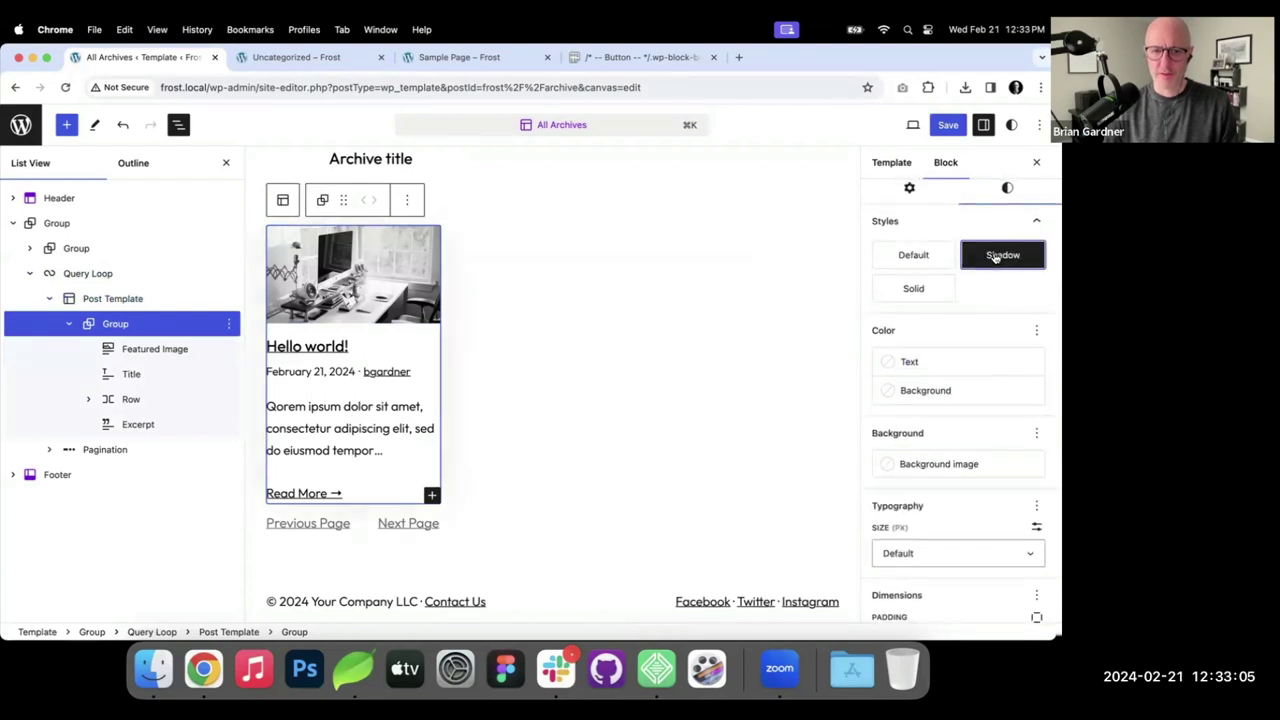
left_click(940, 289)
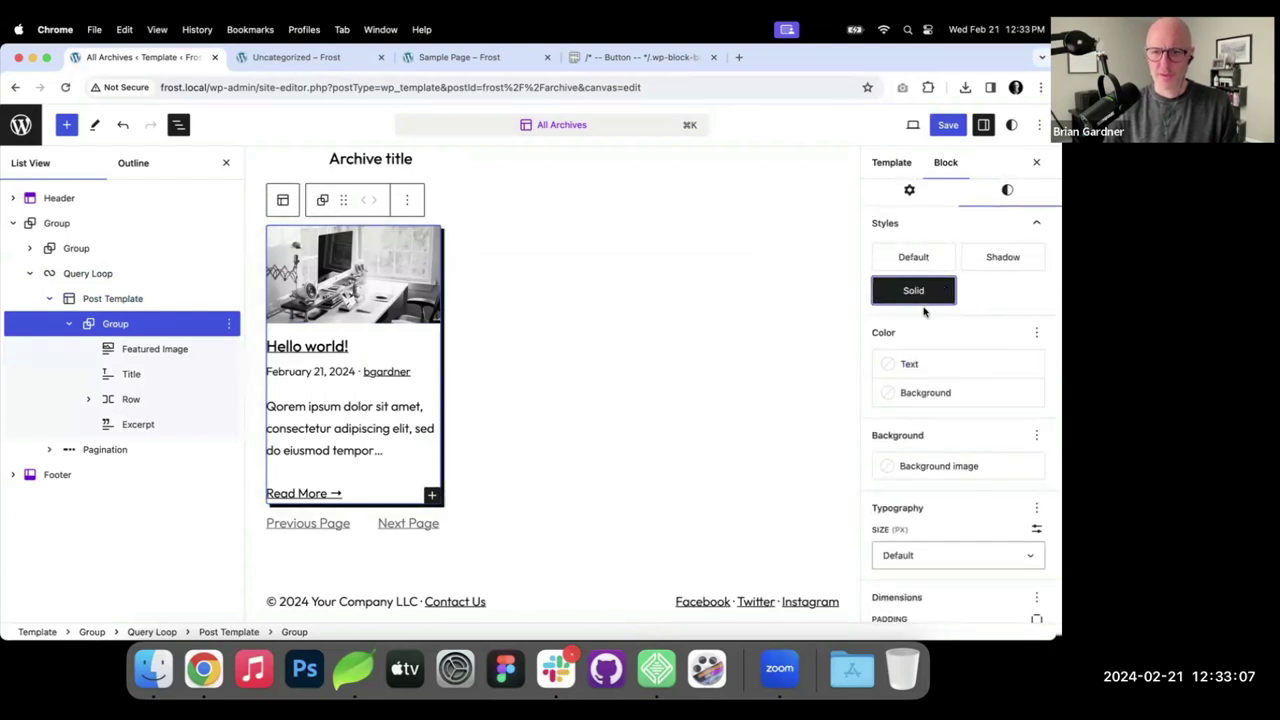
scroll(924, 310, "down", 1)
mouse_move(931, 258)
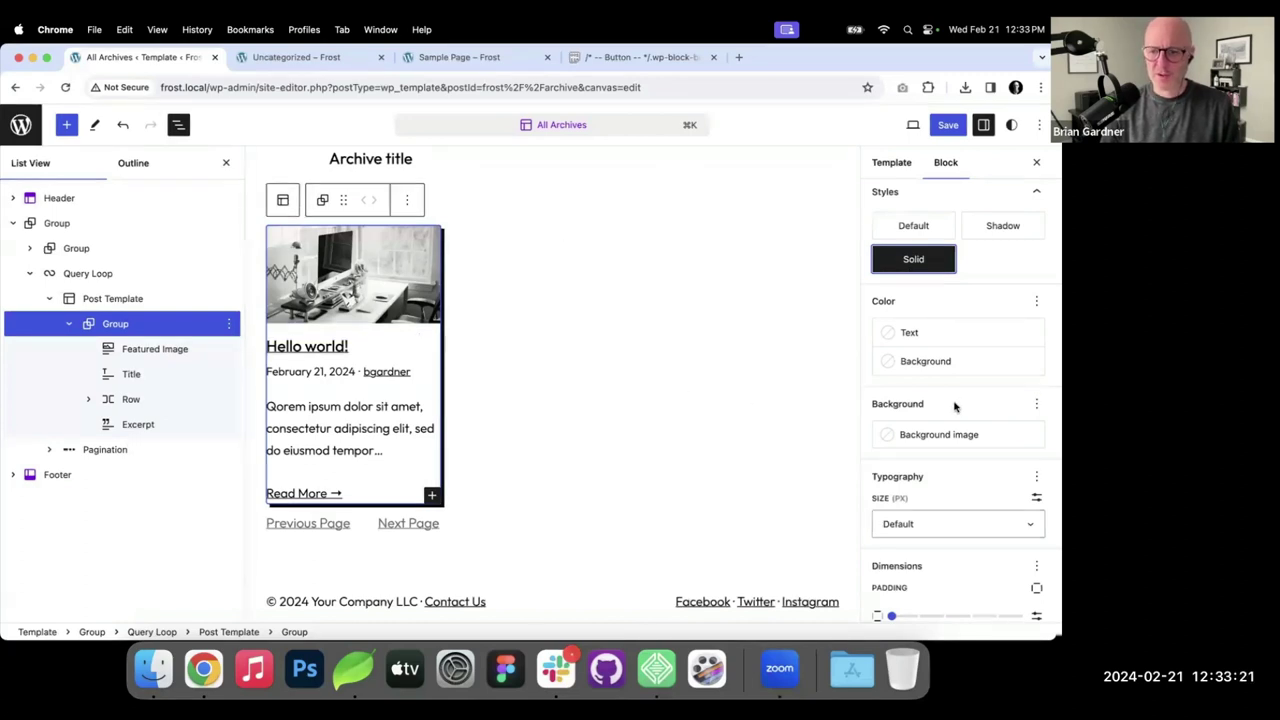
Set the Group's vertical and horizontal padding to Small and give it a 1 px black border.
scroll(955, 405, "down", 7)
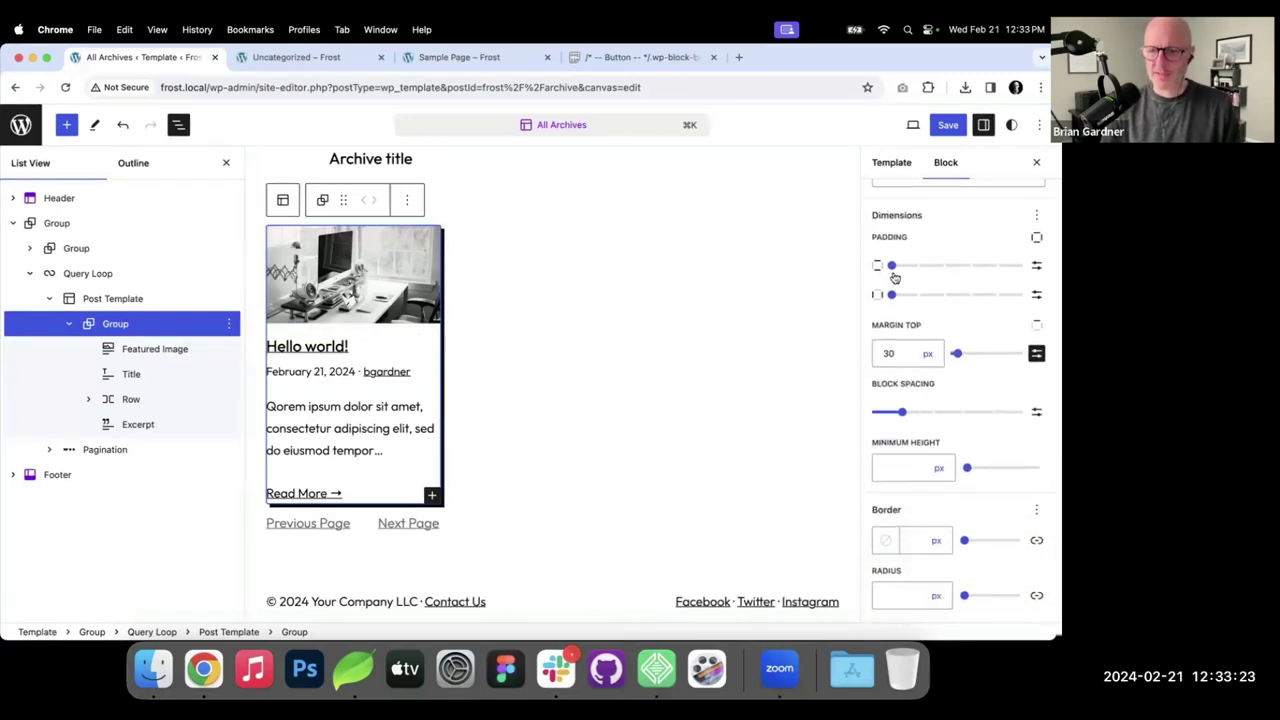
left_click_drag(892, 266, 946, 296)
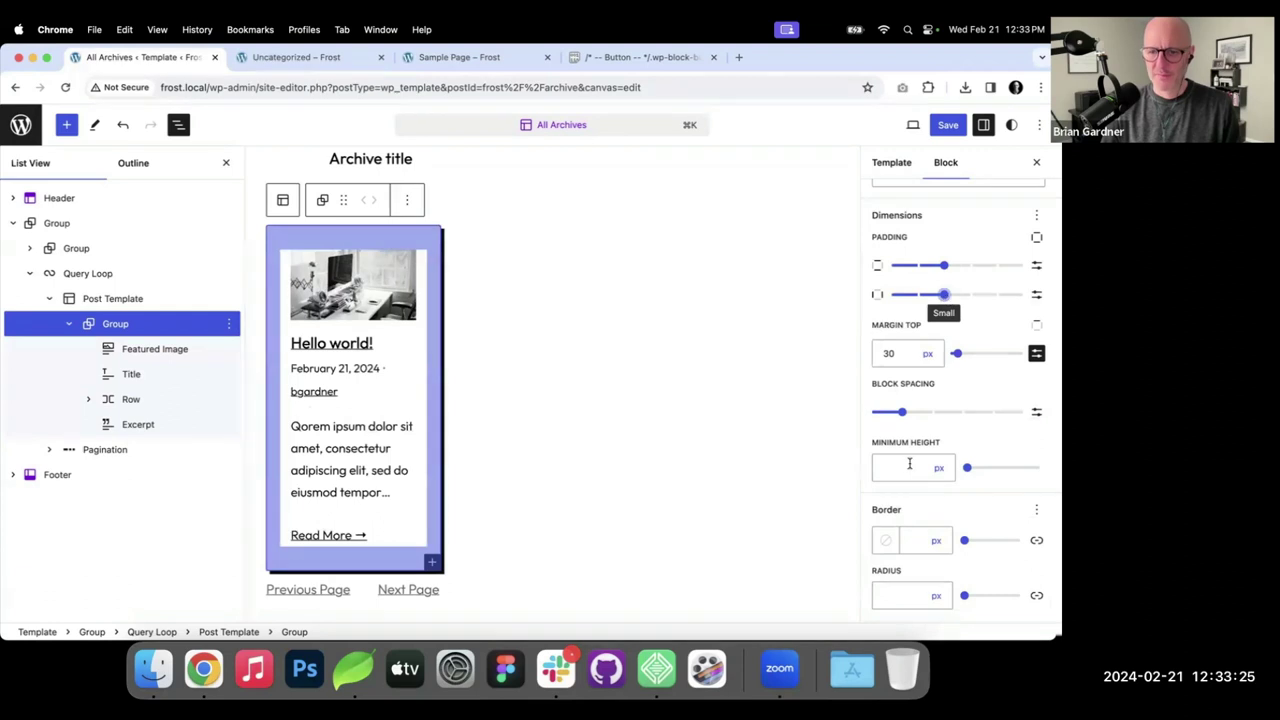
left_click(885, 540)
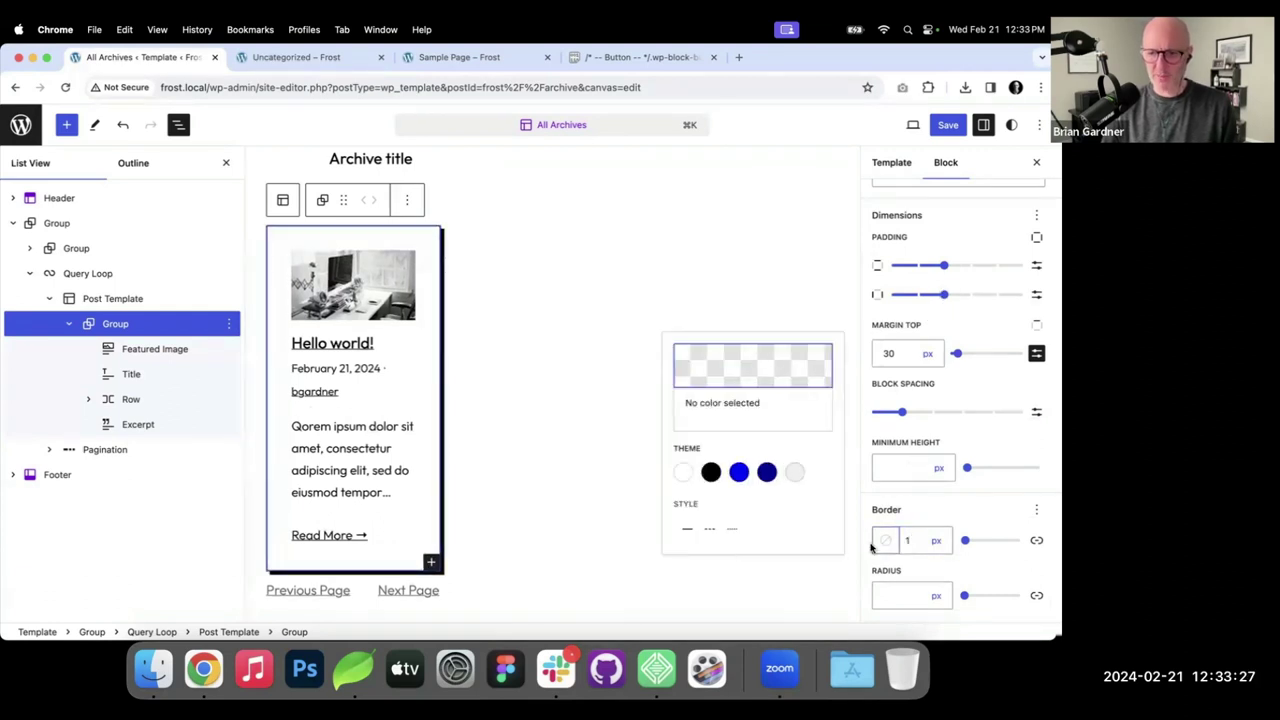
left_click(708, 473)
Save the All Archives template and check the bordered post card on the live Uncategorized page.
left_click(945, 124)
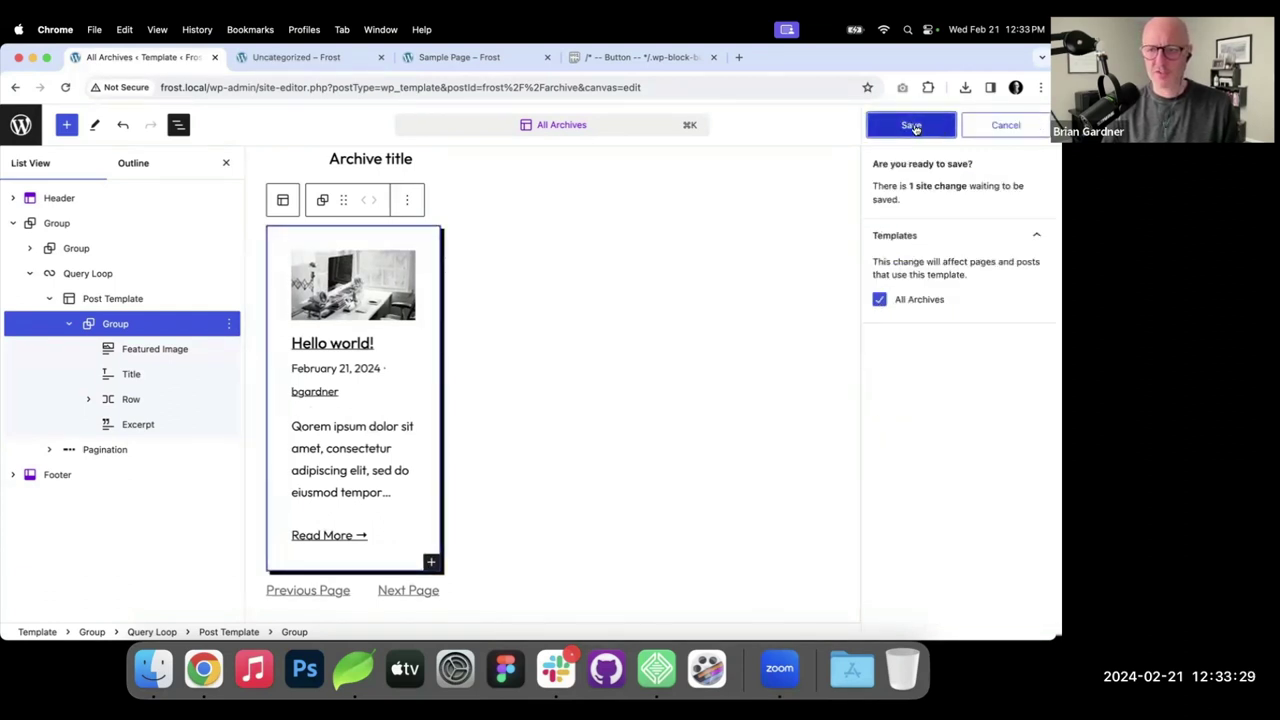
left_click(908, 124)
left_click(355, 60)
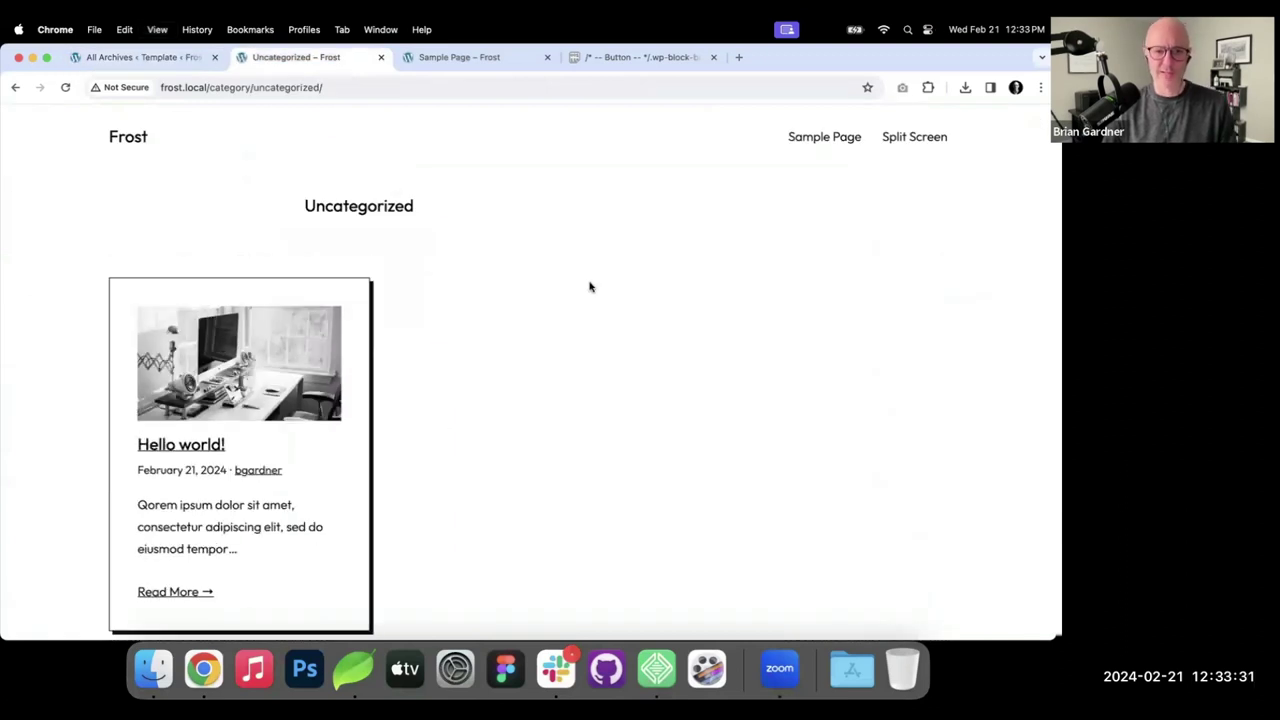
scroll(590, 287, "down", 3)
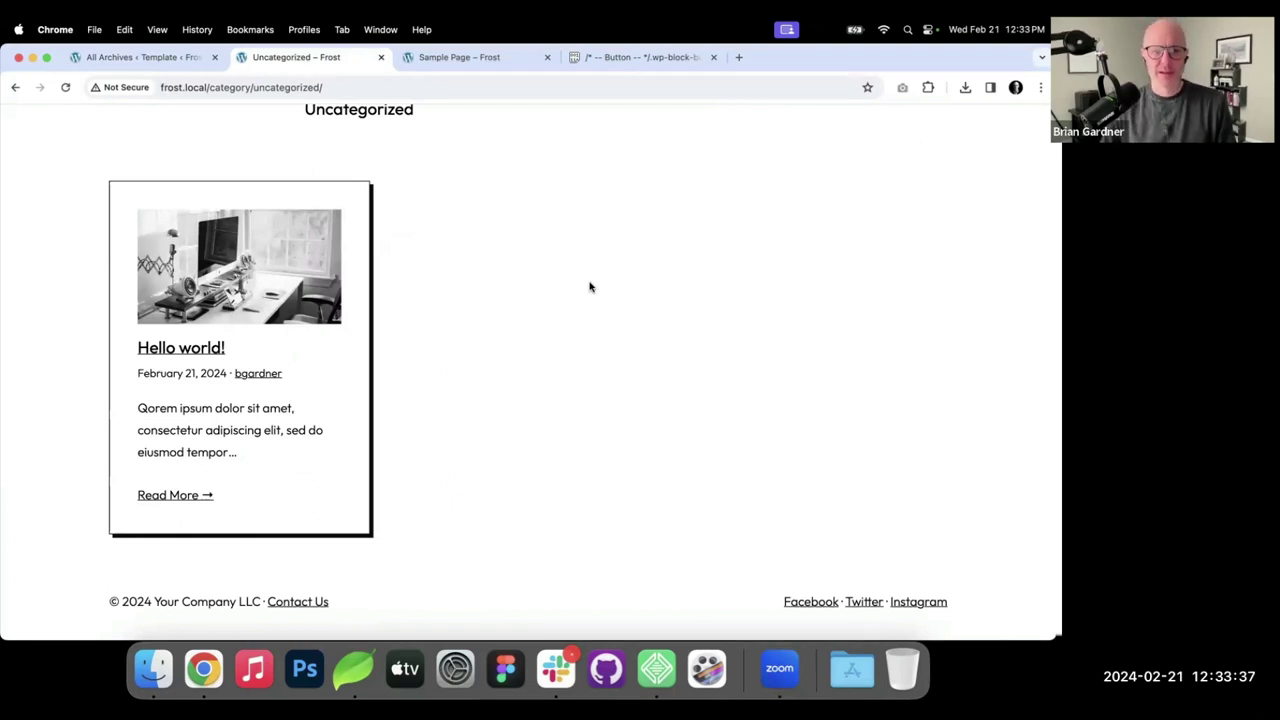
Compare the Post Template's list view with its grid view, and set the grid to 2 columns.
left_click(171, 62)
scroll(960, 300, "up", 10)
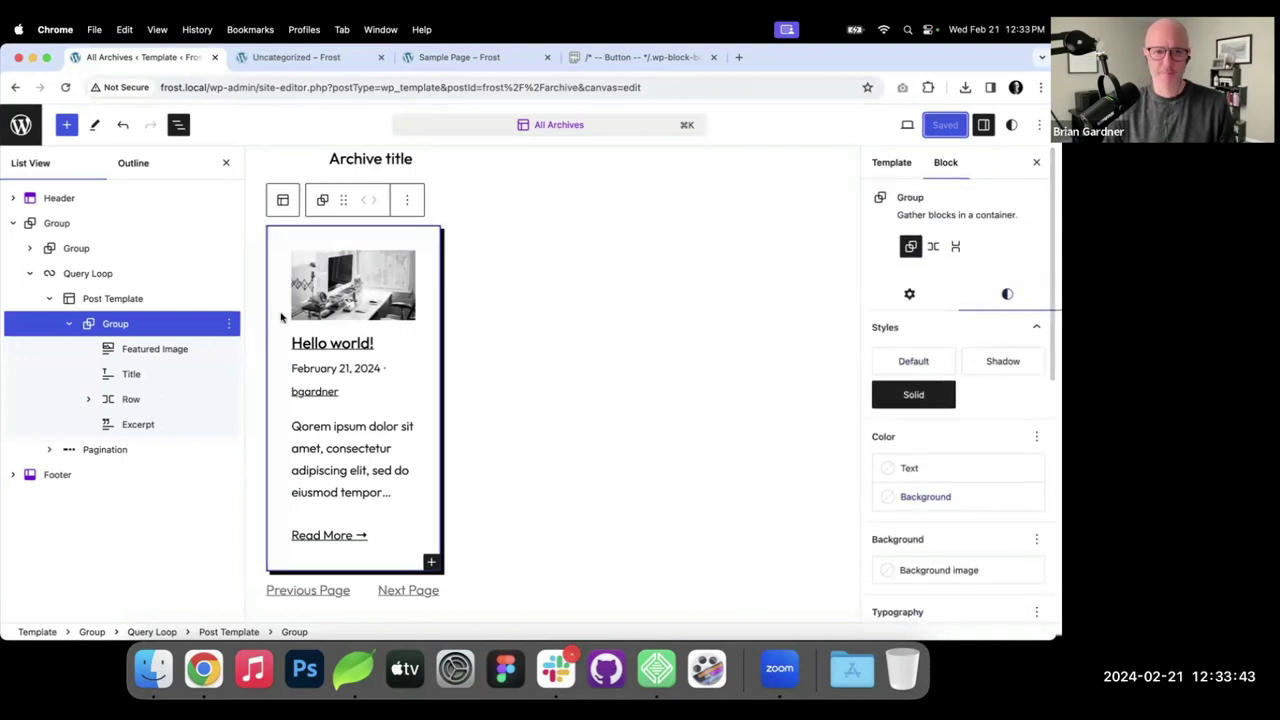
left_click(122, 275)
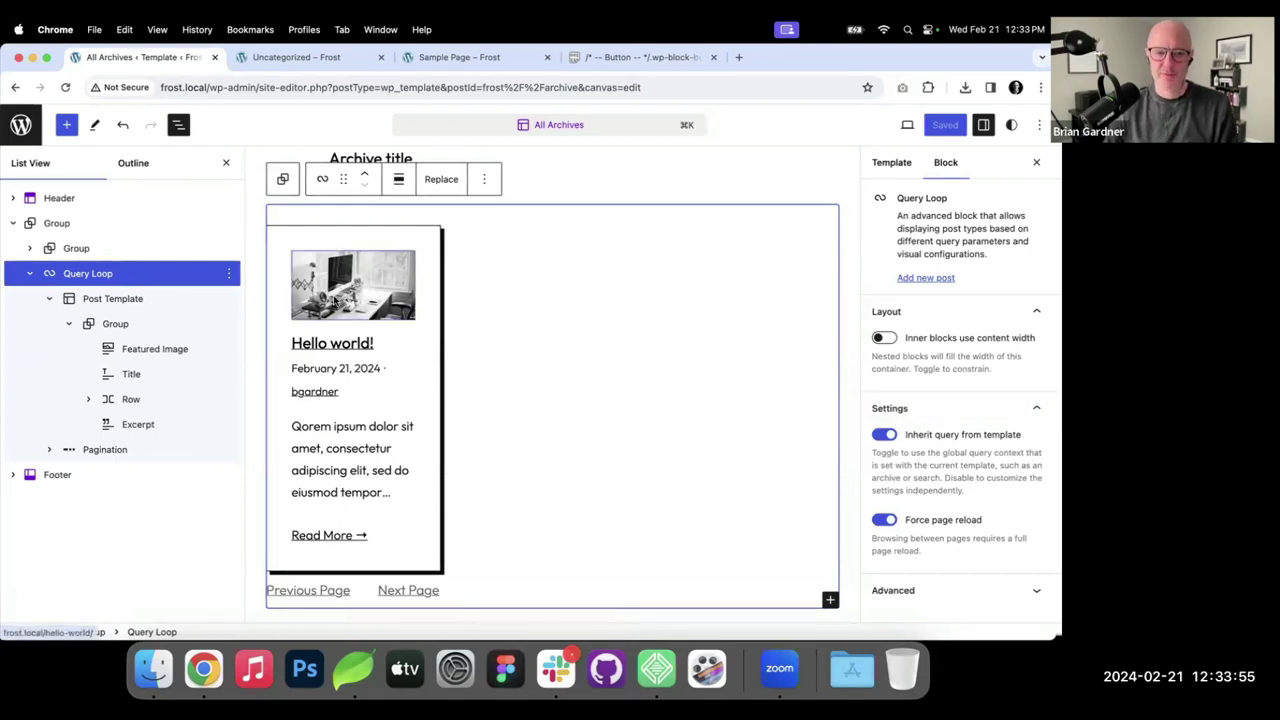
left_click(112, 299)
left_click(399, 180)
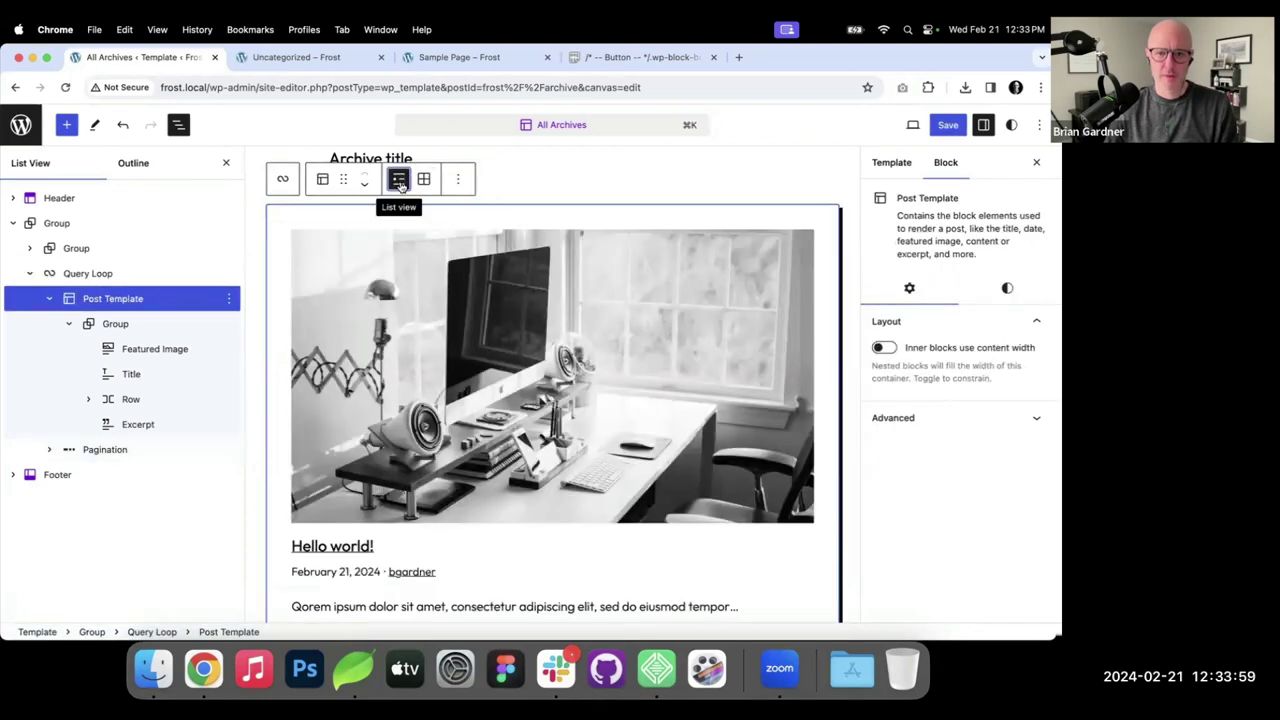
left_click(424, 179)
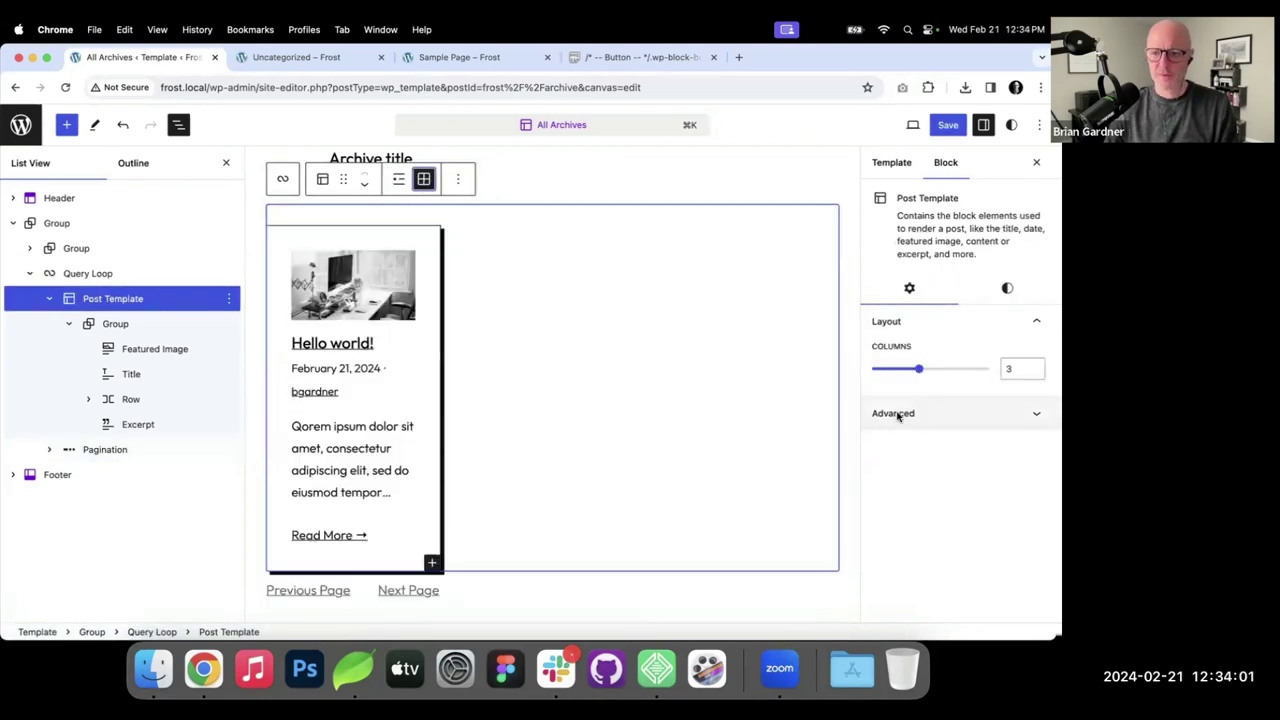
mouse_move(917, 369)
left_mouse_down()
mouse_move(966, 369)
mouse_move(893, 372)
left_mouse_up()
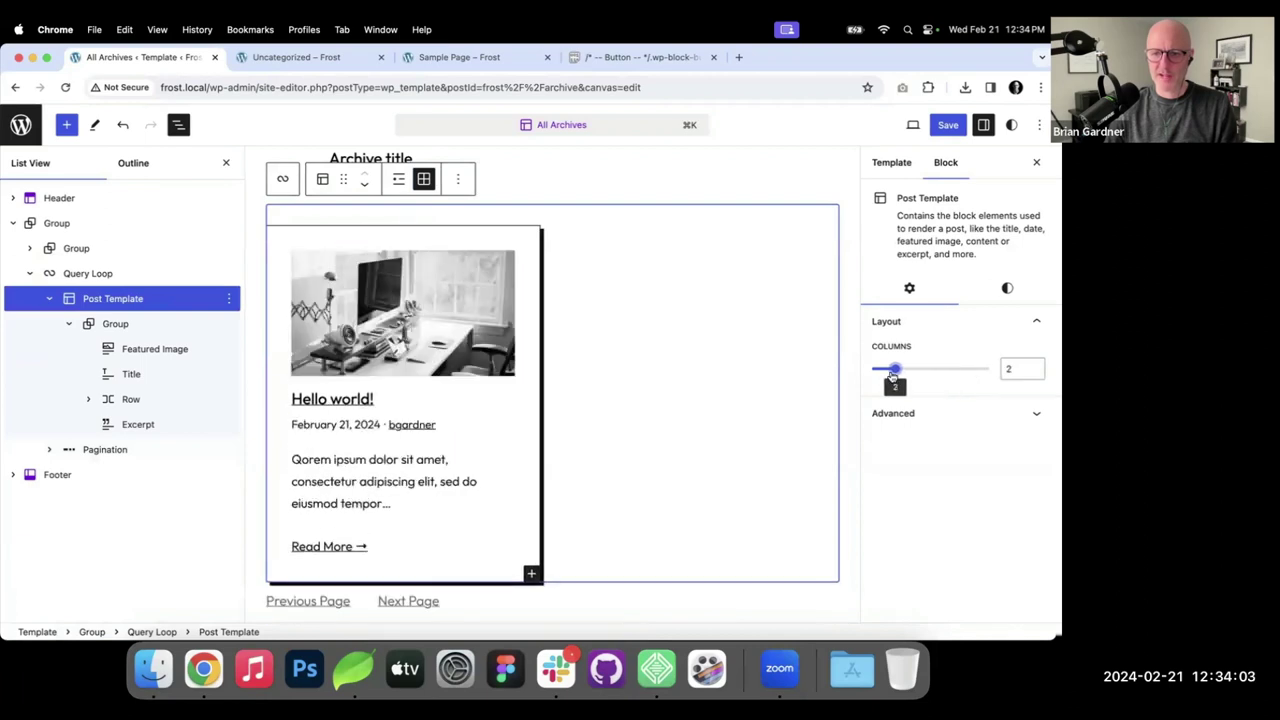
Save the two-column All Archives template, reload the live Uncategorized page to check it, and return to the editor.
left_click(948, 125)
left_click(909, 124)
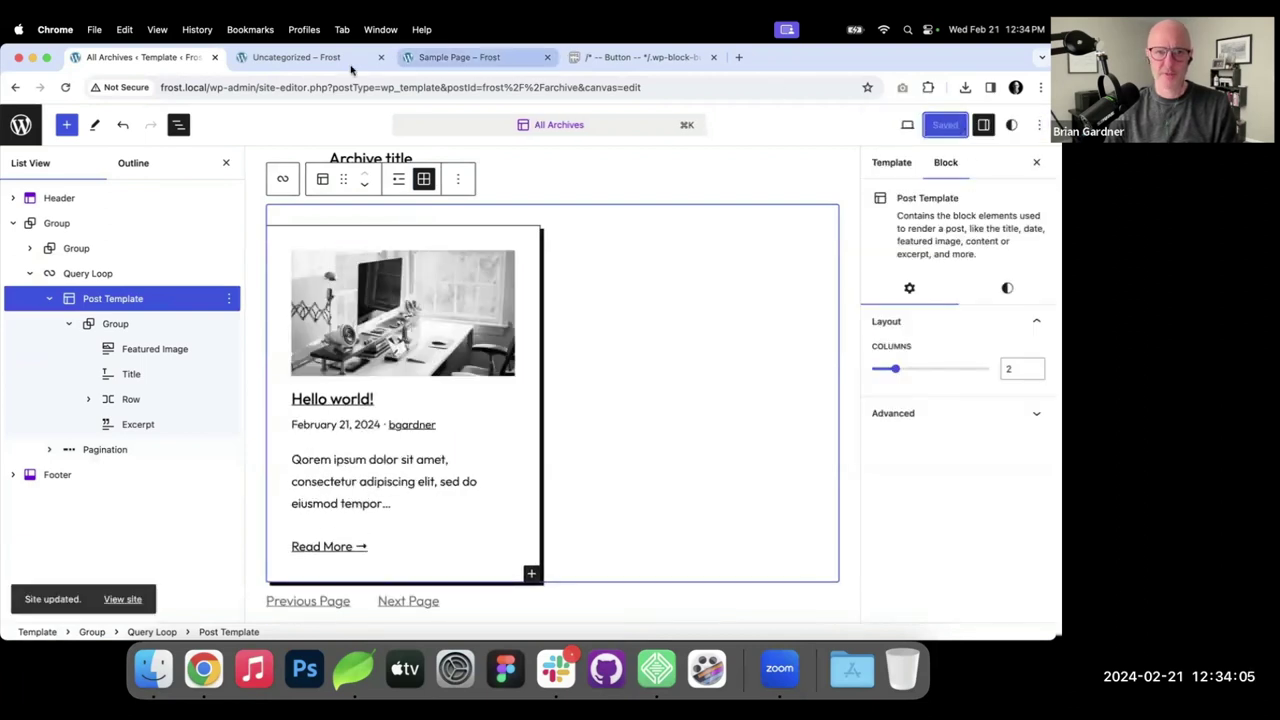
left_click(345, 60)
key("super+r")
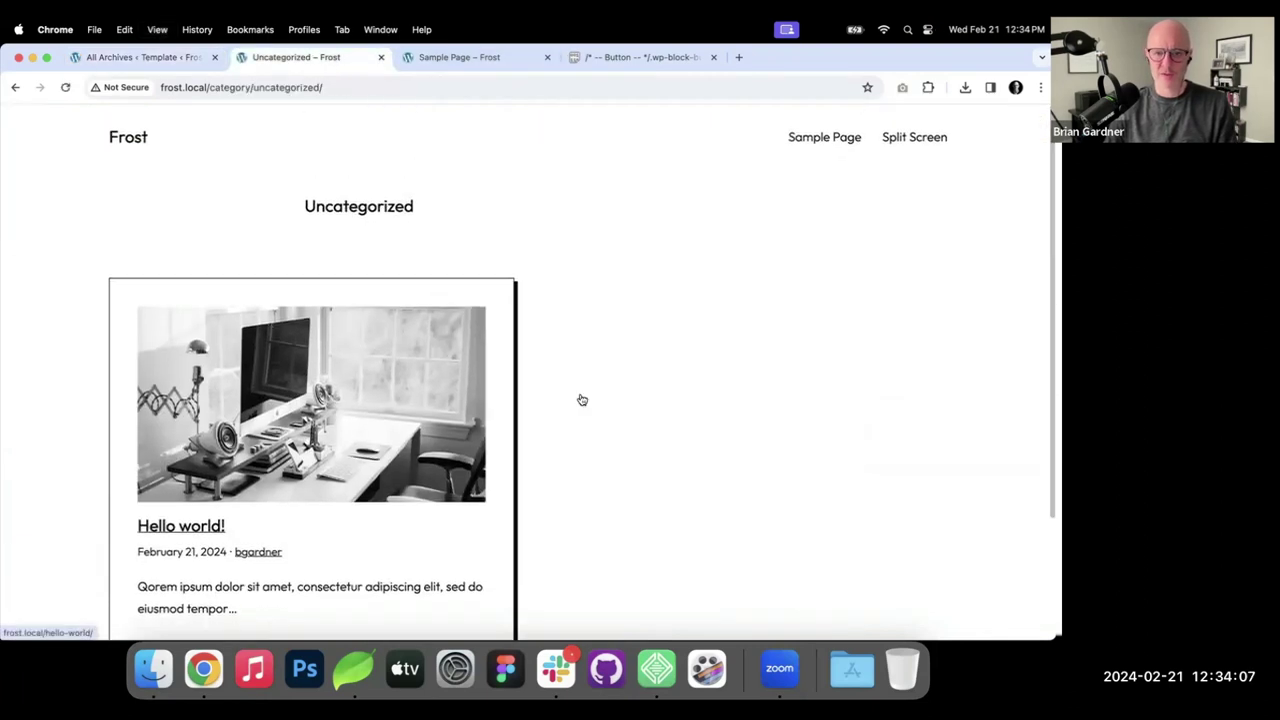
left_click(165, 58)
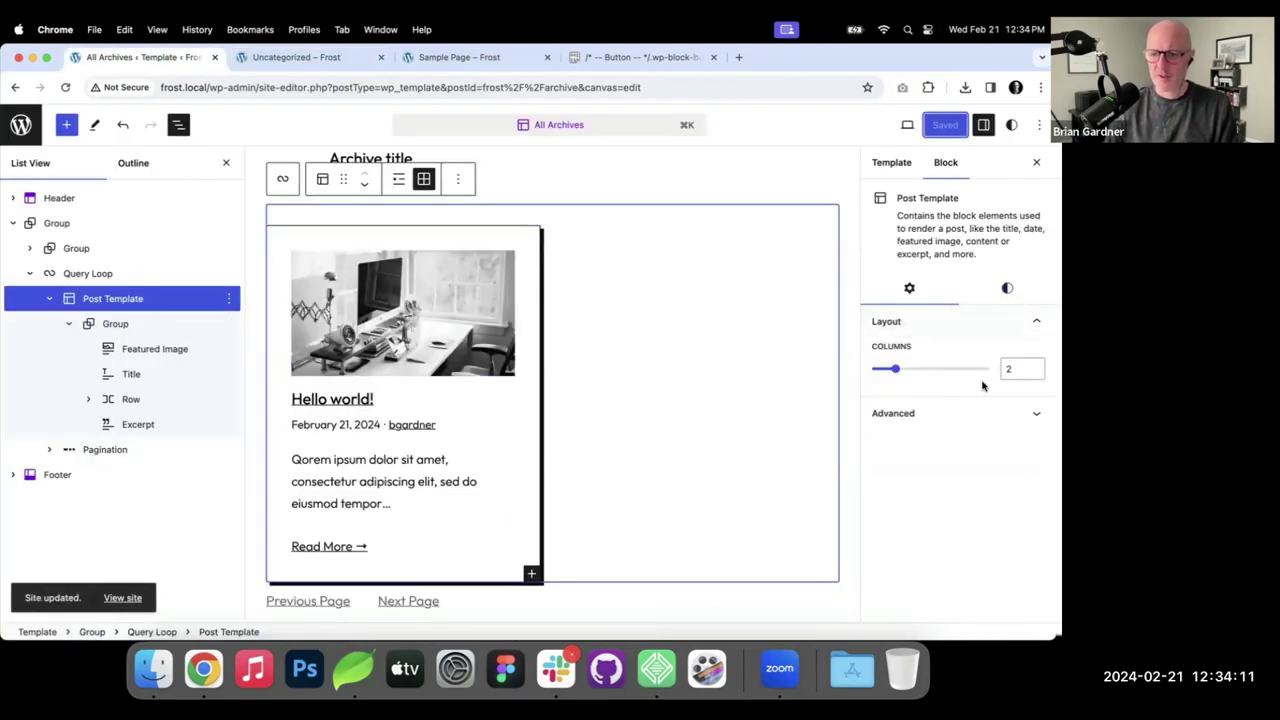
Review the Post Template's layout and style settings, then select the Query Loop block that contains it.
left_click(970, 414)
left_click(1010, 292)
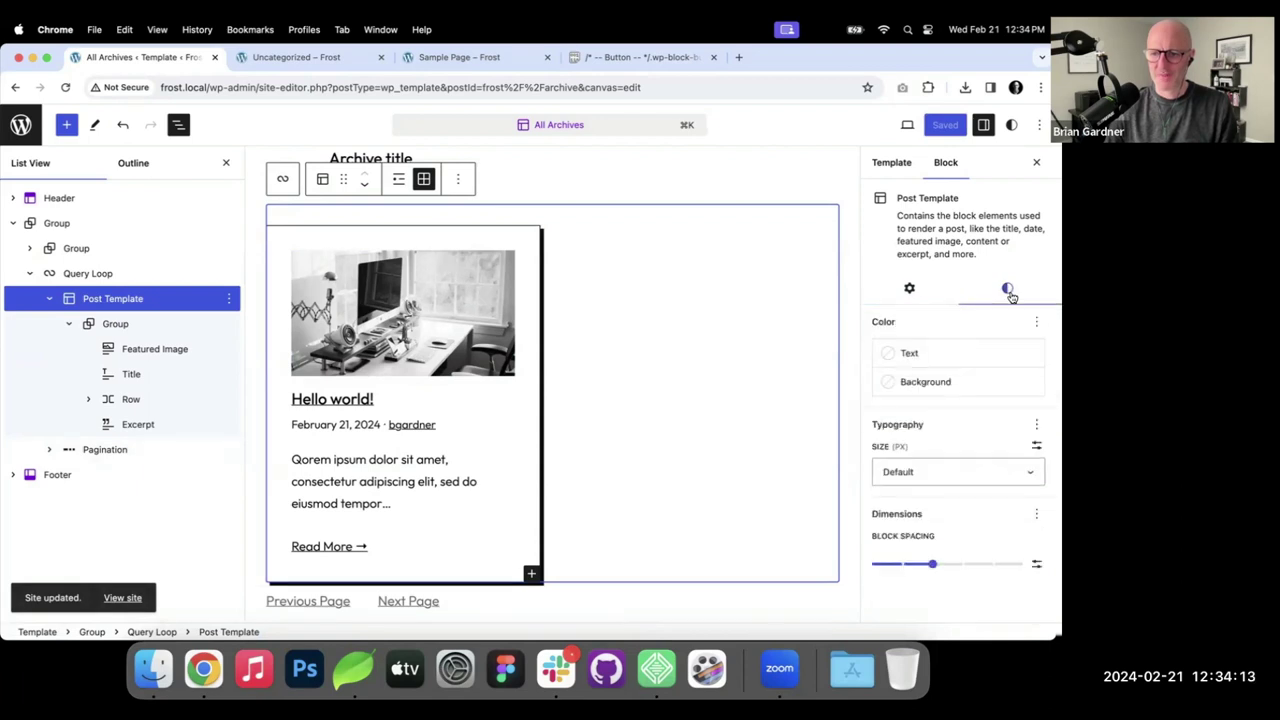
left_click(909, 289)
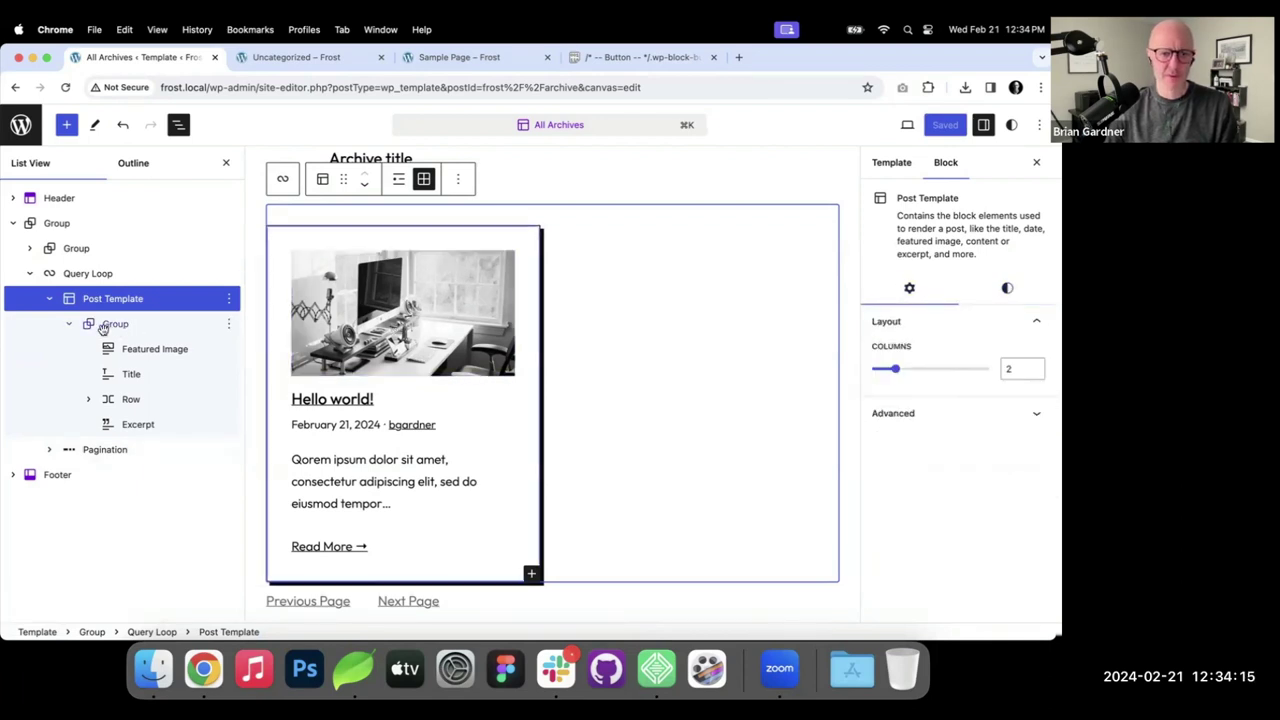
left_click(117, 274)
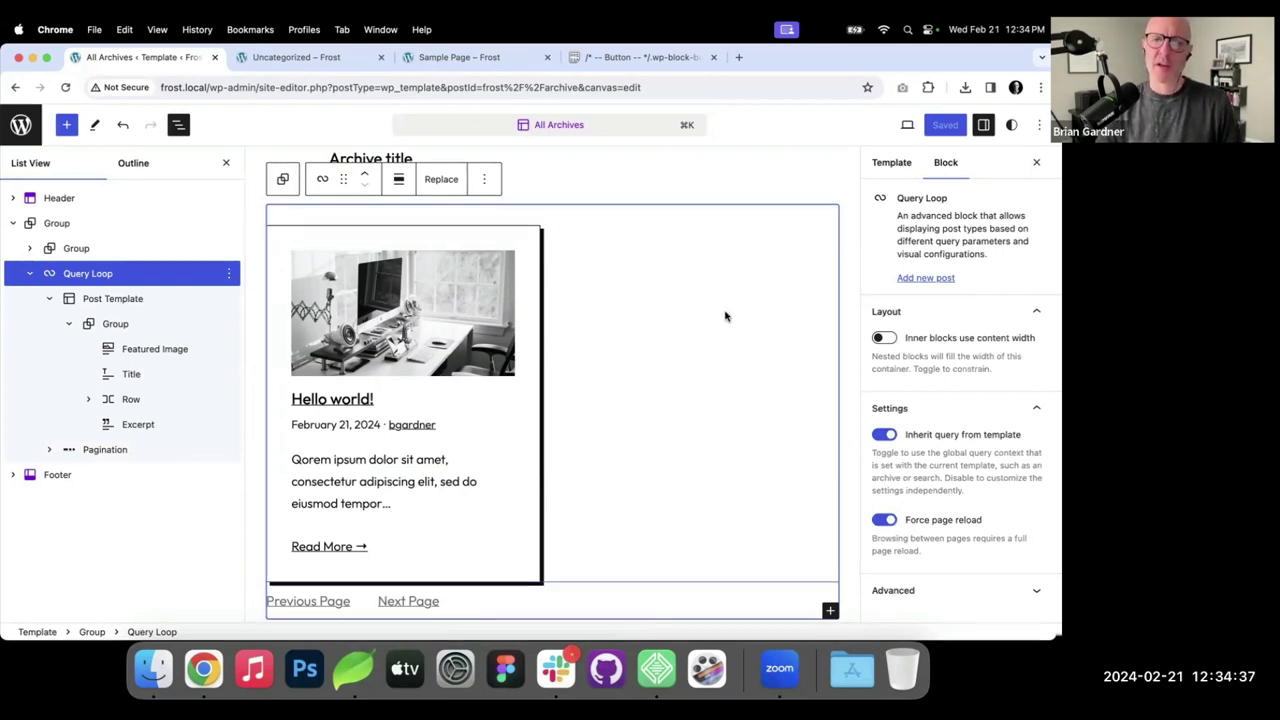
Load wellnessmama.com in the browser tab that holds the Pastebin snippet.
left_click(633, 62)
left_click(626, 87)
type("we")
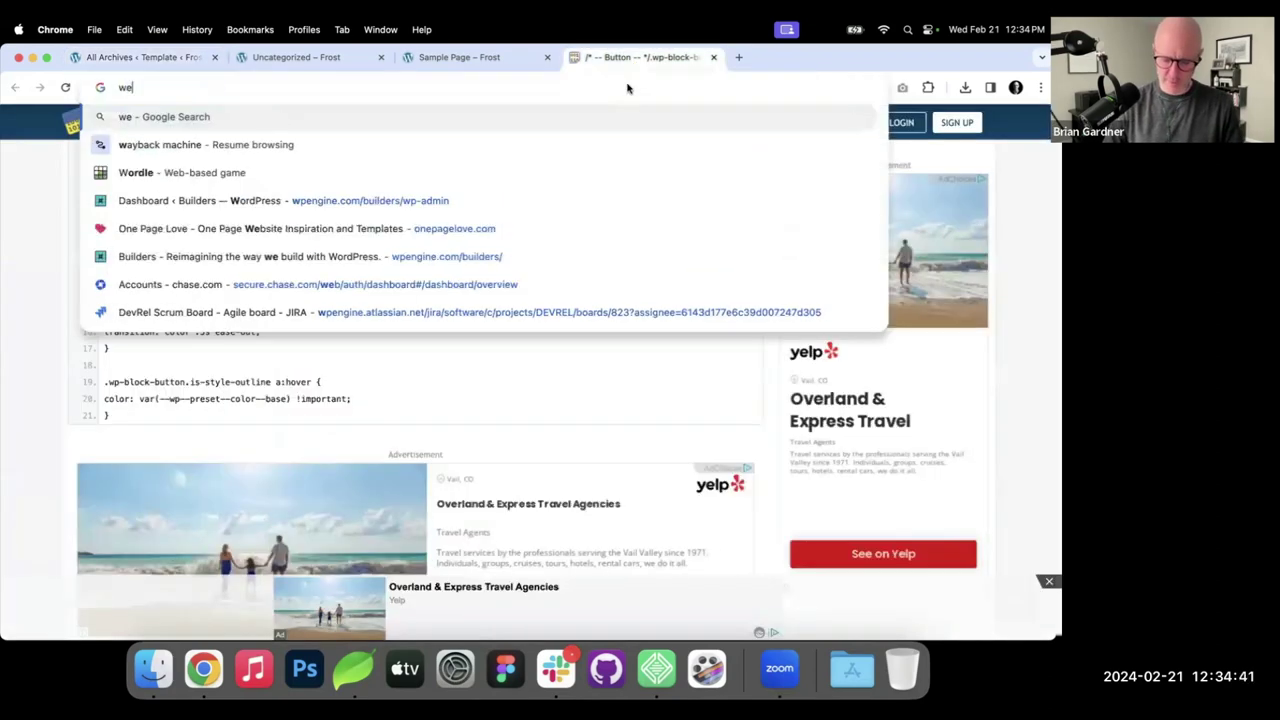
type("llnessmama.com")
key("Return")
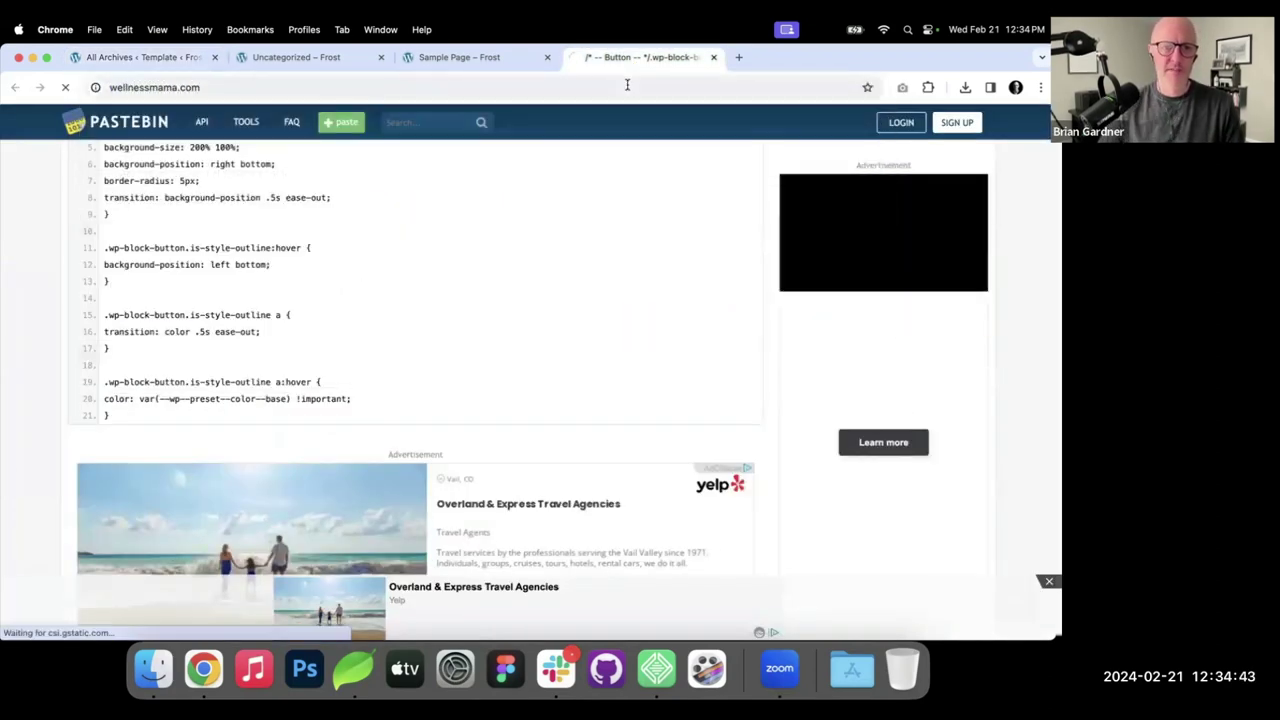
Examine the Wellness Mama home page, including its Topics grid, Our Books section and three-column Recent Articles cards.
scroll(451, 231, "down", 7)
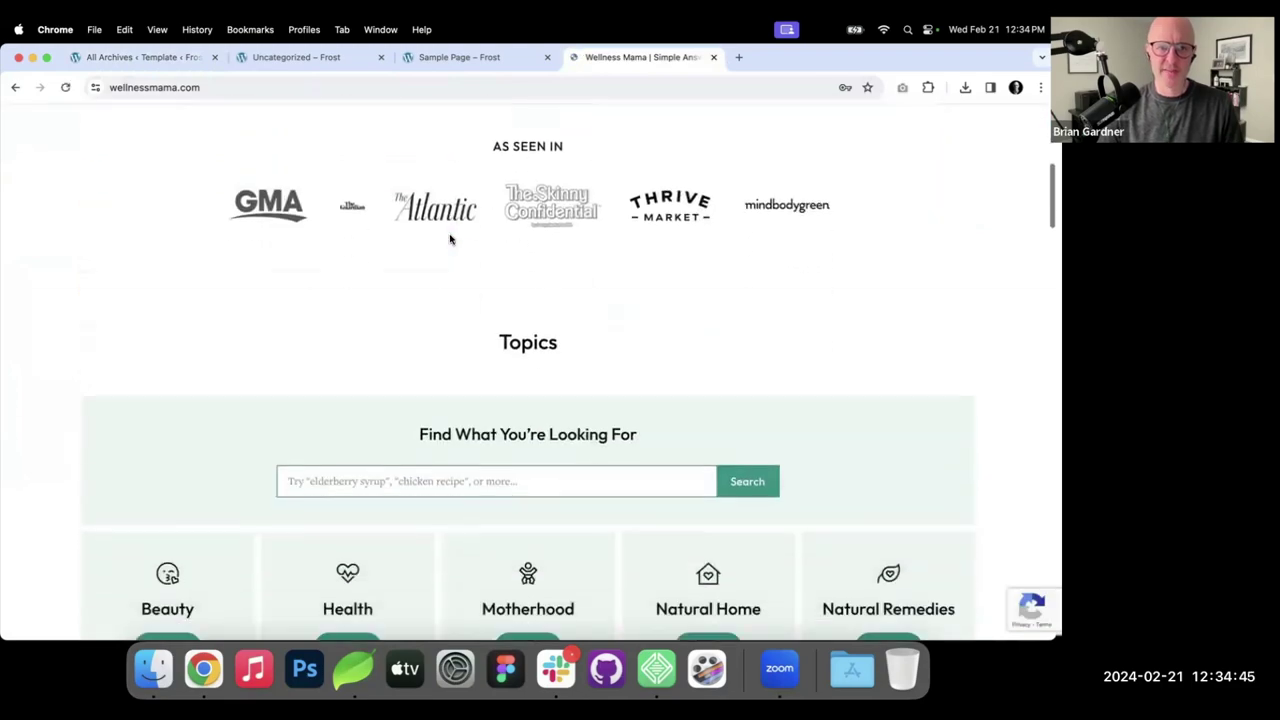
scroll(451, 238, "down", 7)
scroll(450, 239, "up", 3)
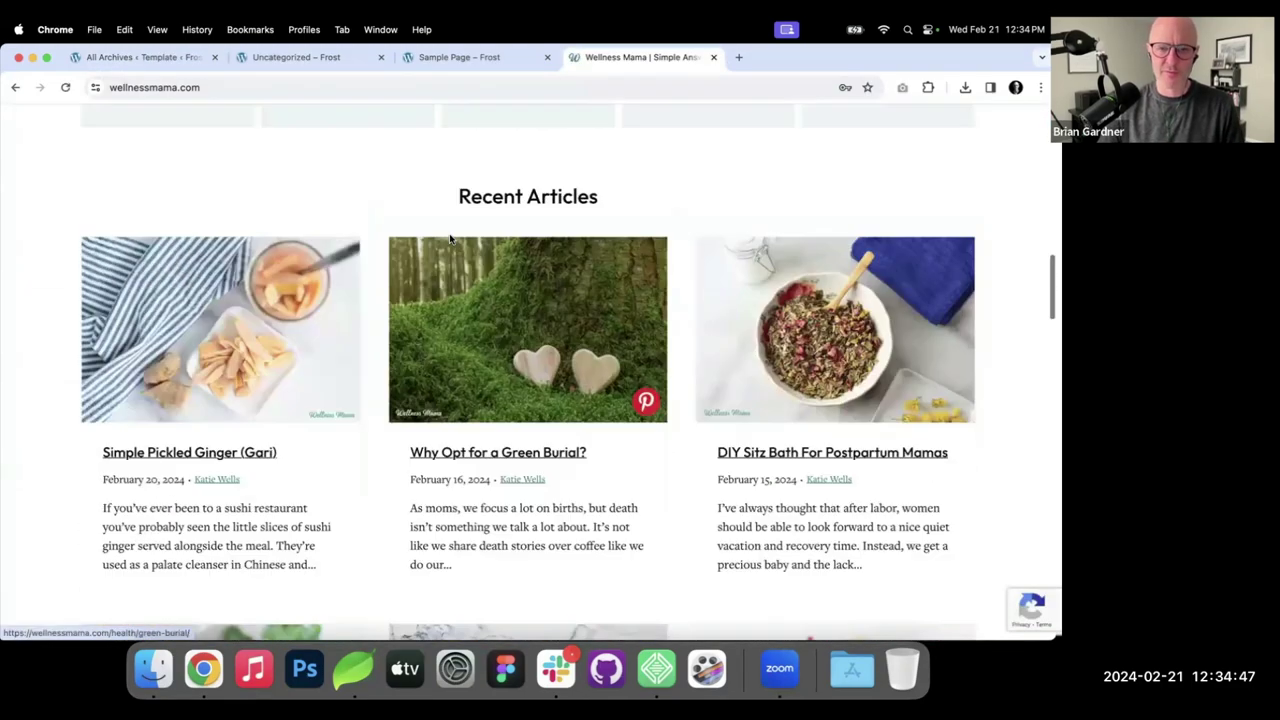
scroll(445, 240, "up", 10)
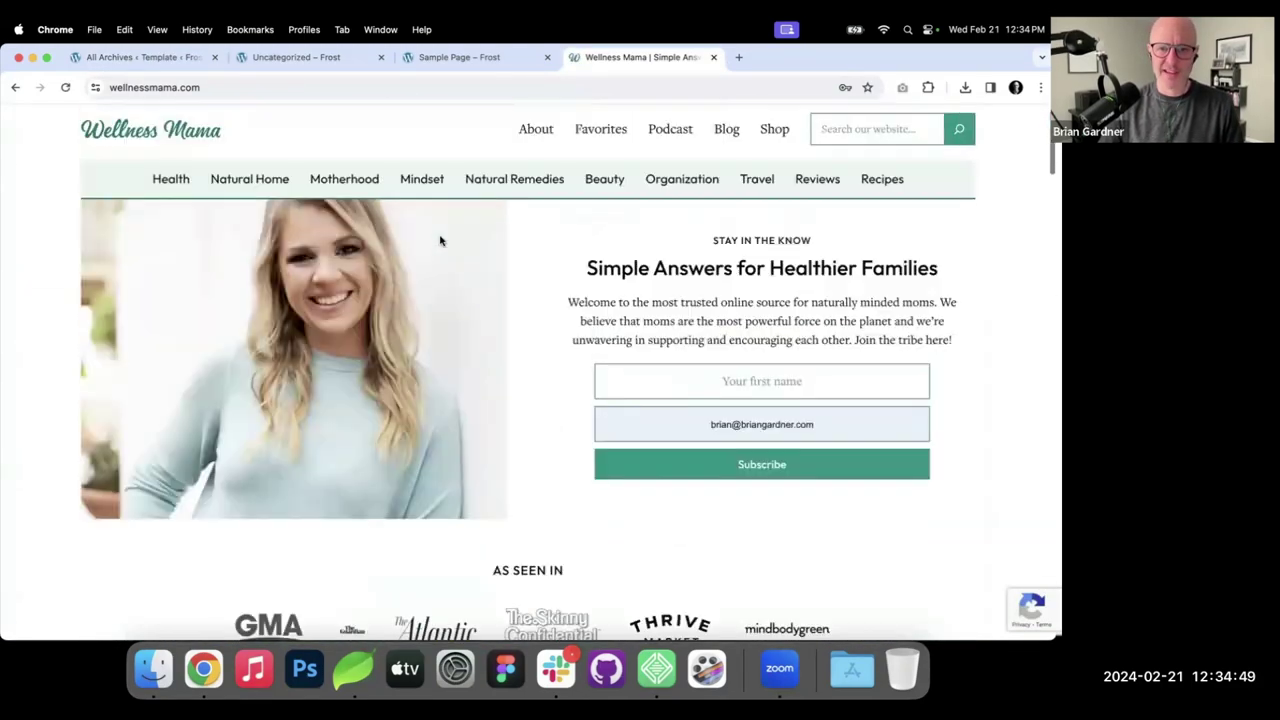
scroll(440, 240, "down", 6)
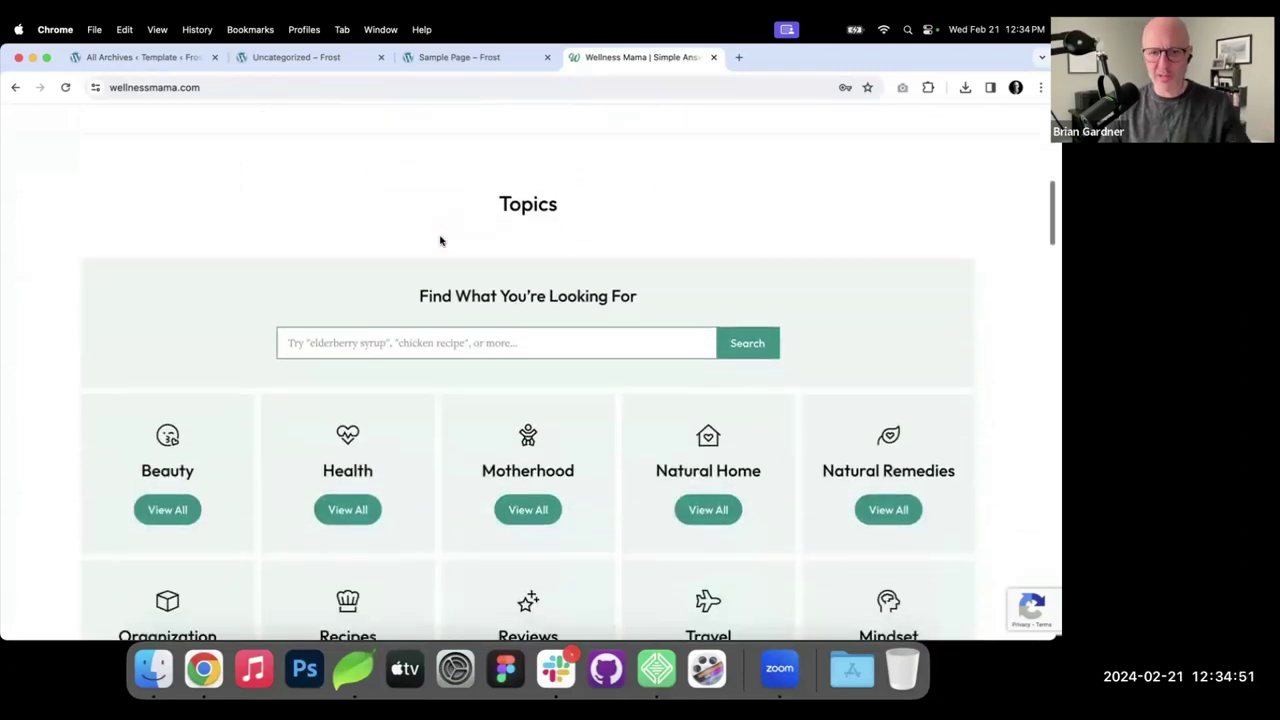
scroll(440, 240, "down", 5)
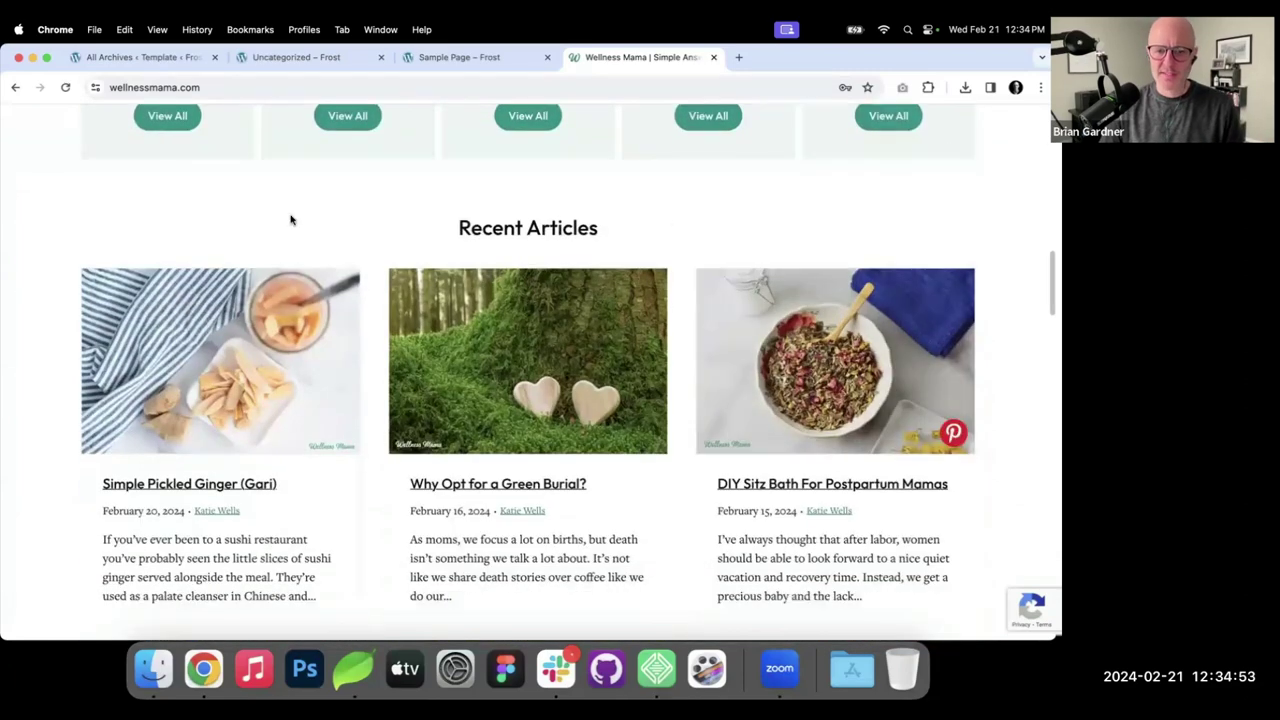
scroll(230, 320, "down", 3)
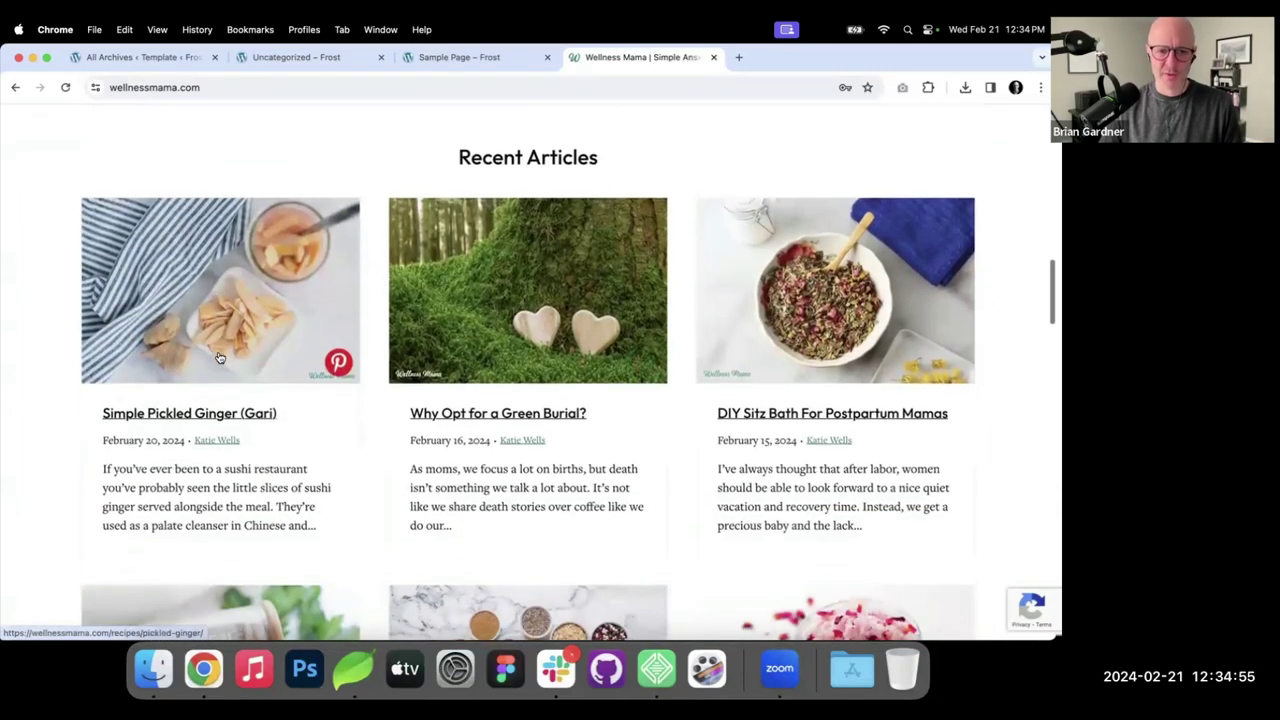
scroll(220, 357, "down", 10)
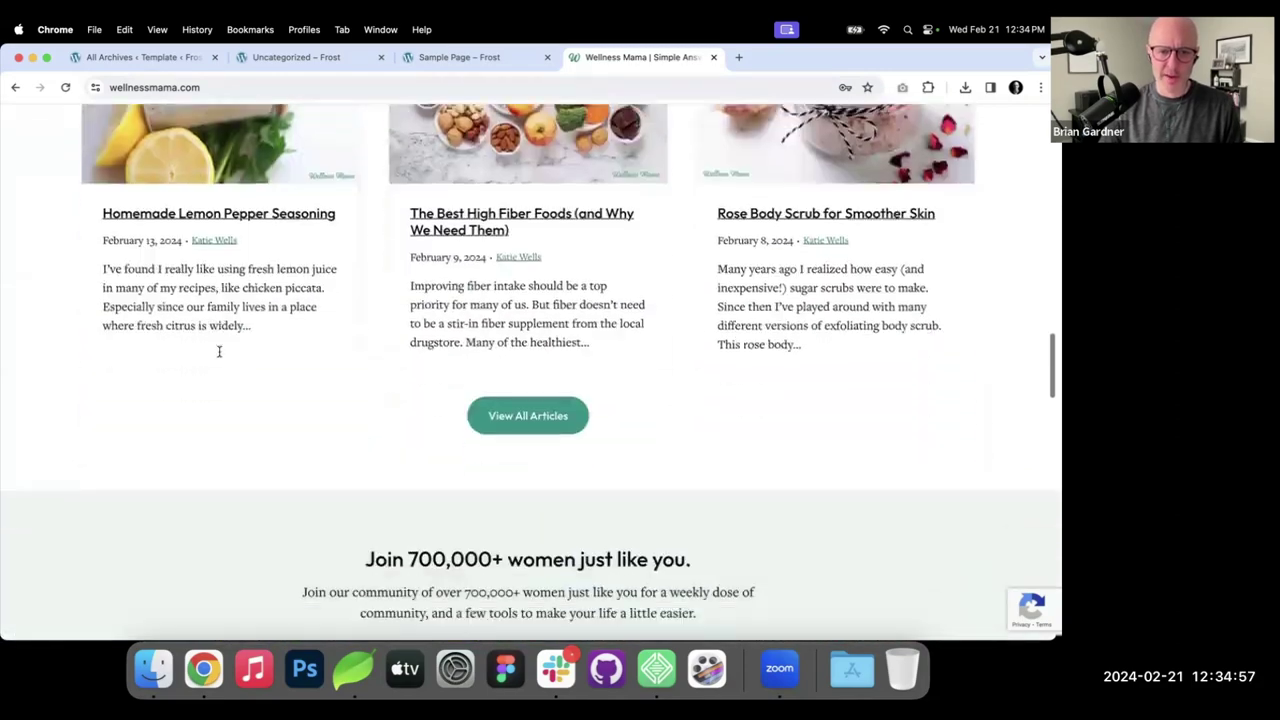
scroll(220, 357, "down", 15)
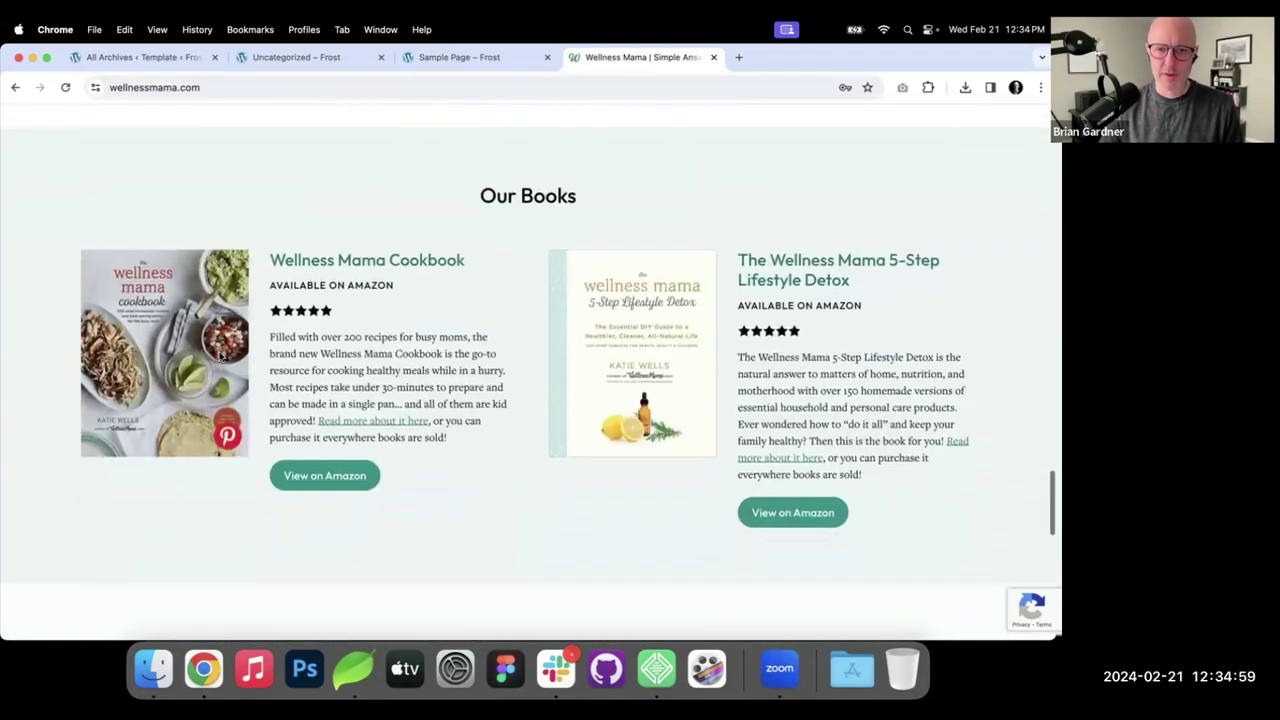
scroll(220, 357, "down", 5)
scroll(220, 357, "up", 20)
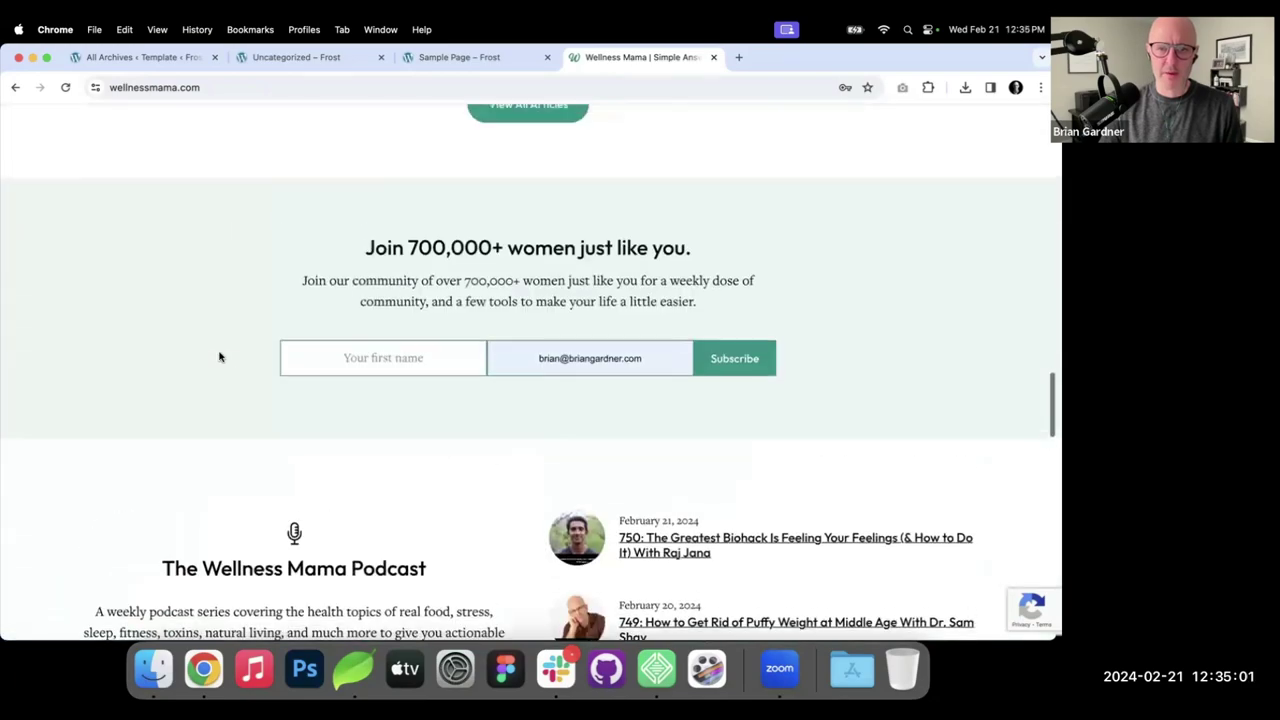
scroll(220, 357, "up", 5)
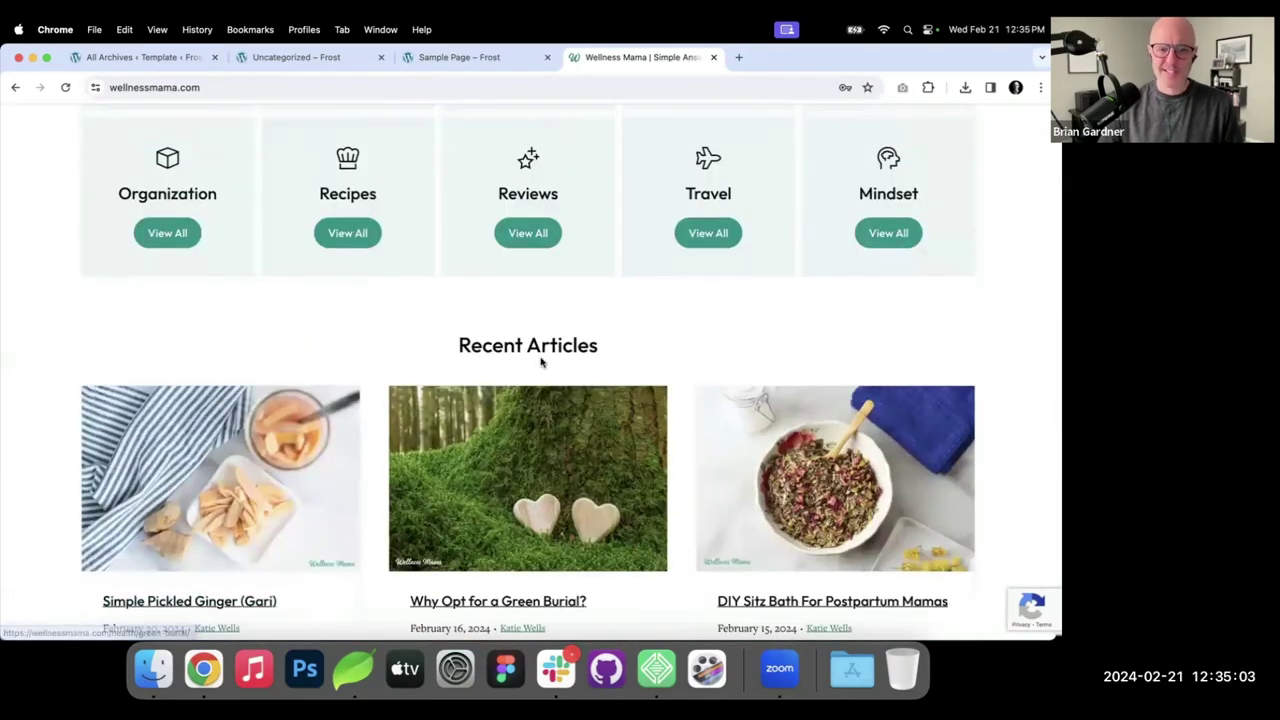
scroll(542, 383, "down", 1)
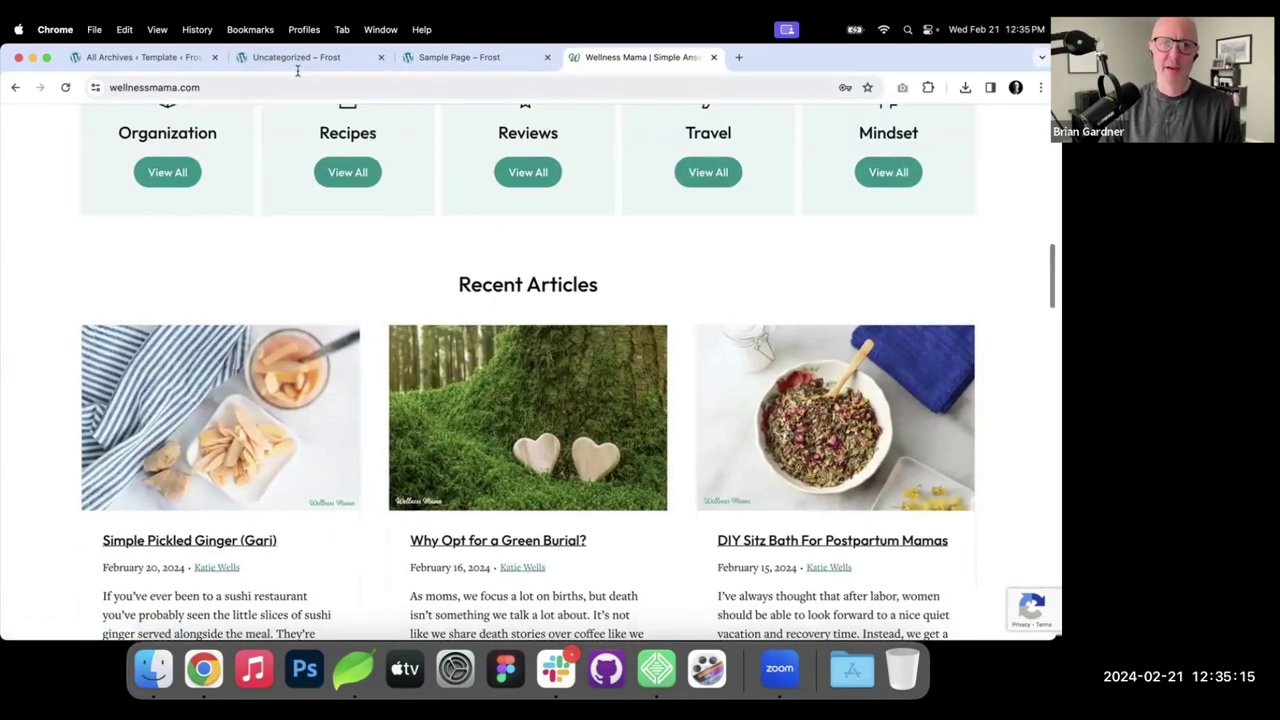
scroll(436, 250, "up", 1)
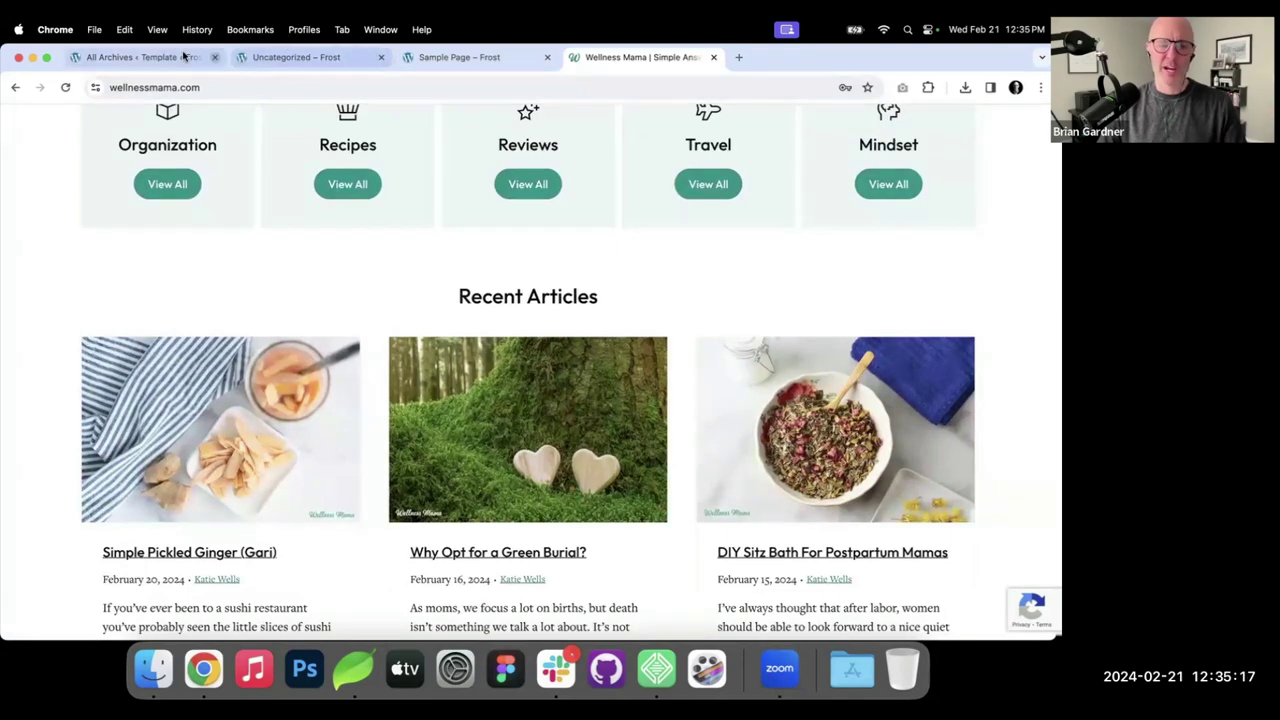
Return to the All Archives template, turn off the Query Loop's Inherit query from template option, and keep Post as the post type.
left_click(153, 59)
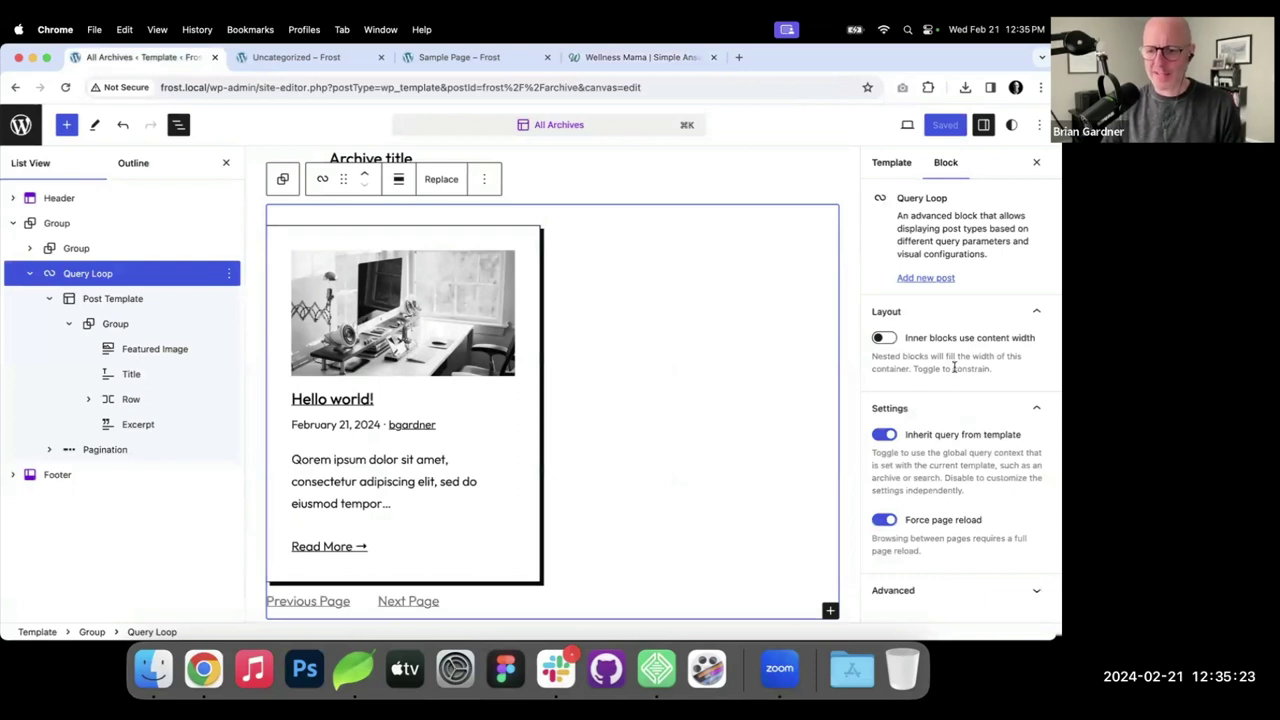
left_click(884, 434)
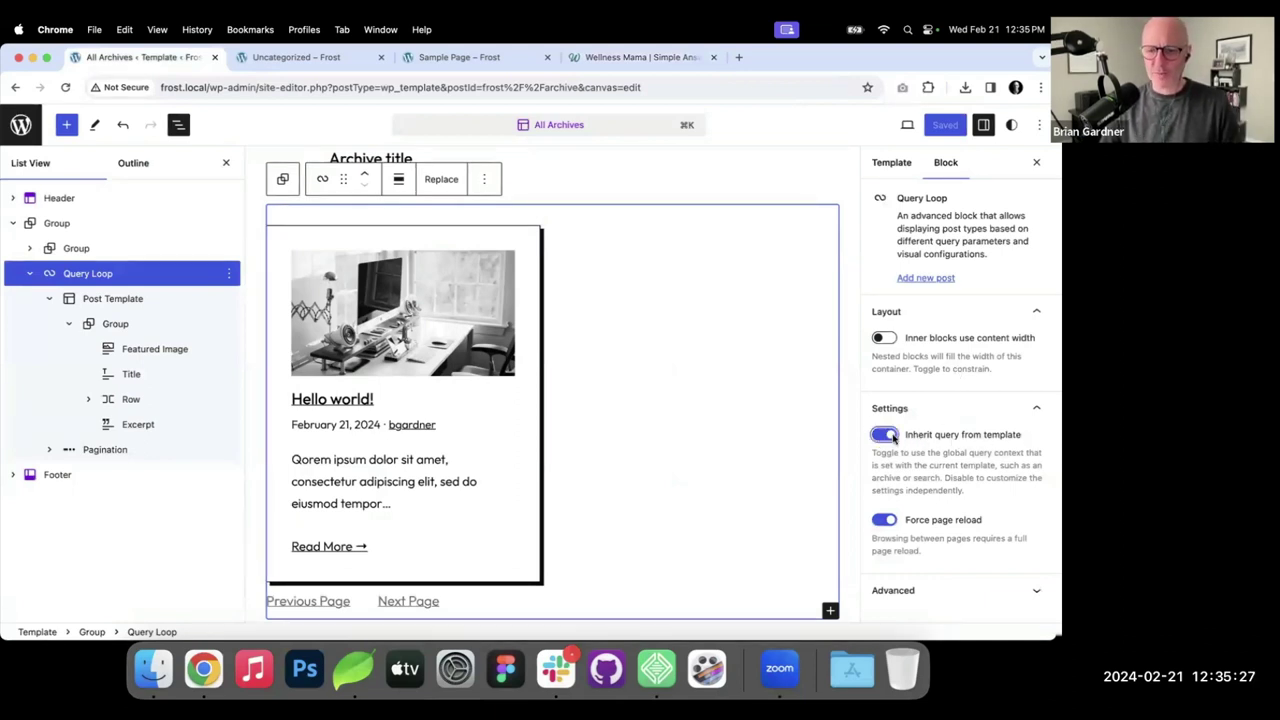
scroll(936, 425, "down", 5)
scroll(938, 427, "up", 3)
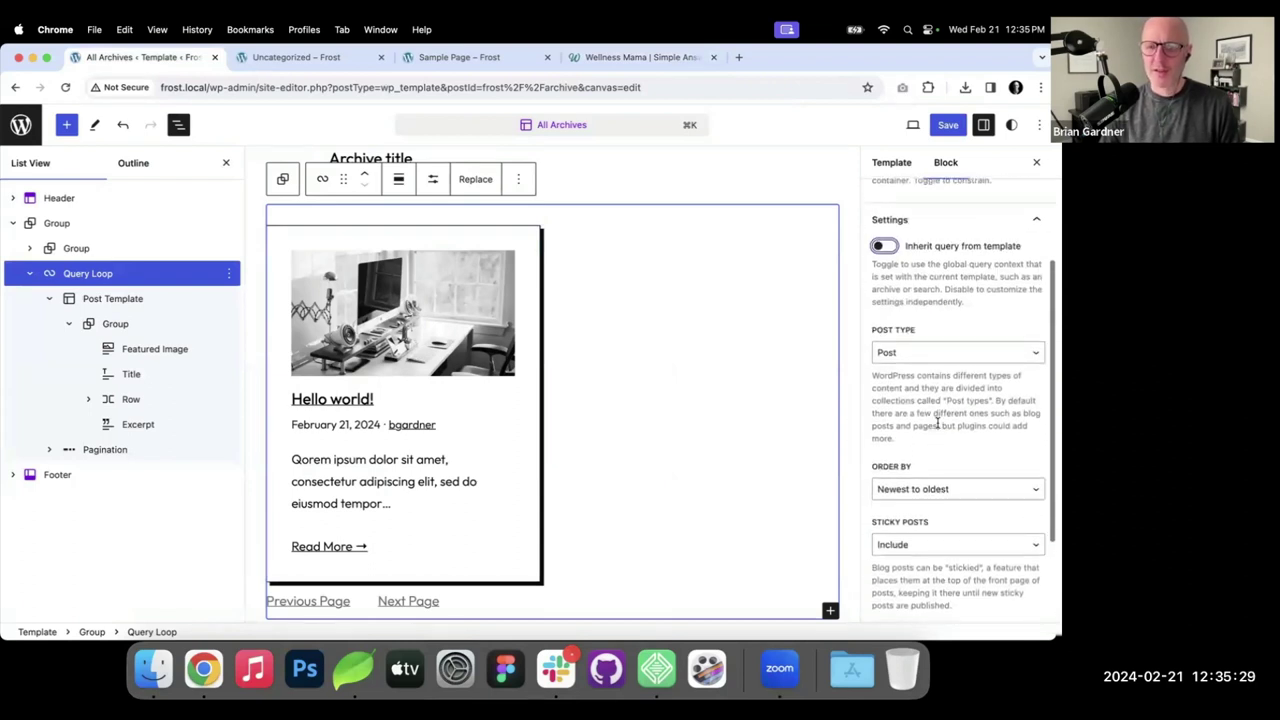
scroll(930, 390, "up", 1)
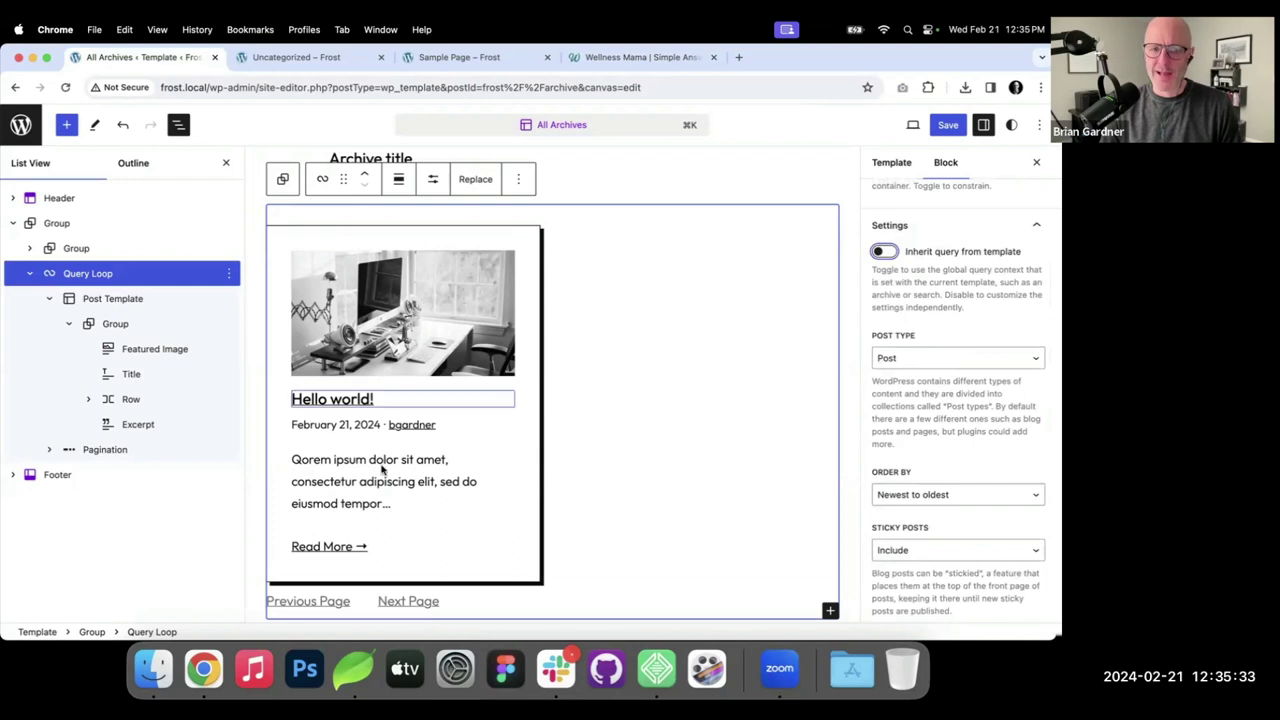
left_click(961, 359)
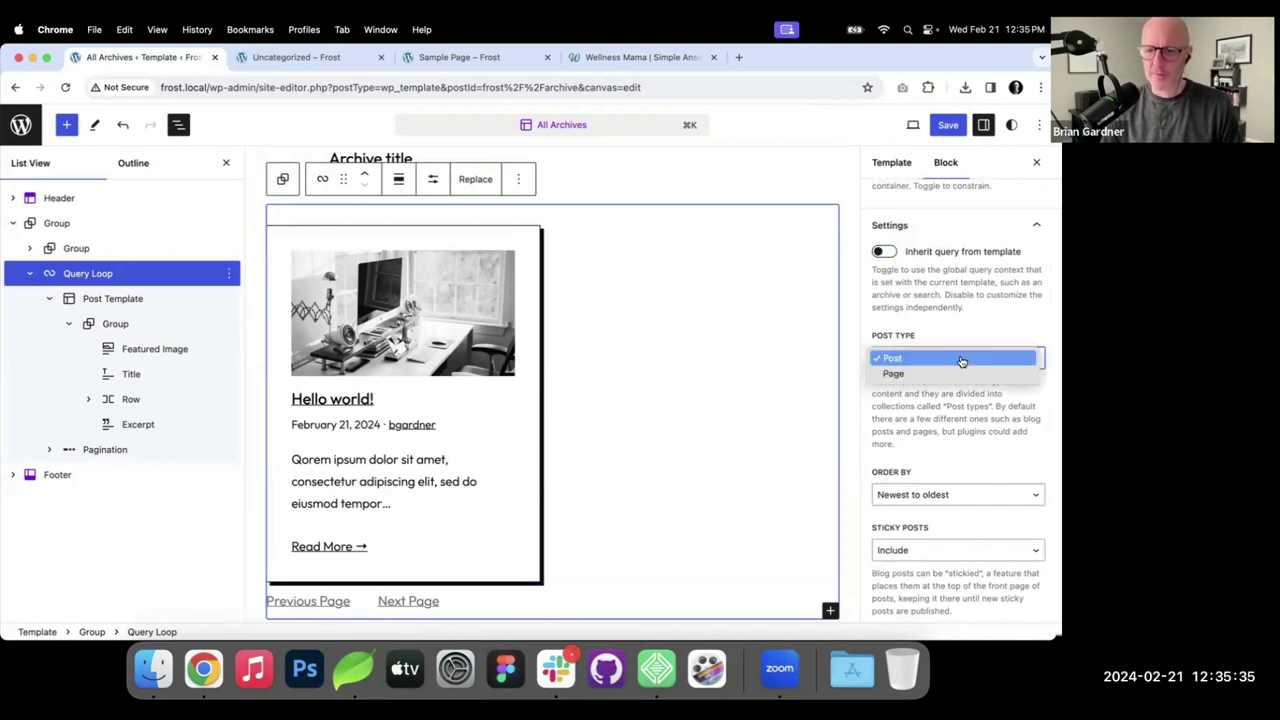
left_click(958, 358)
scroll(955, 404, "down", 3)
scroll(955, 404, "down", 1)
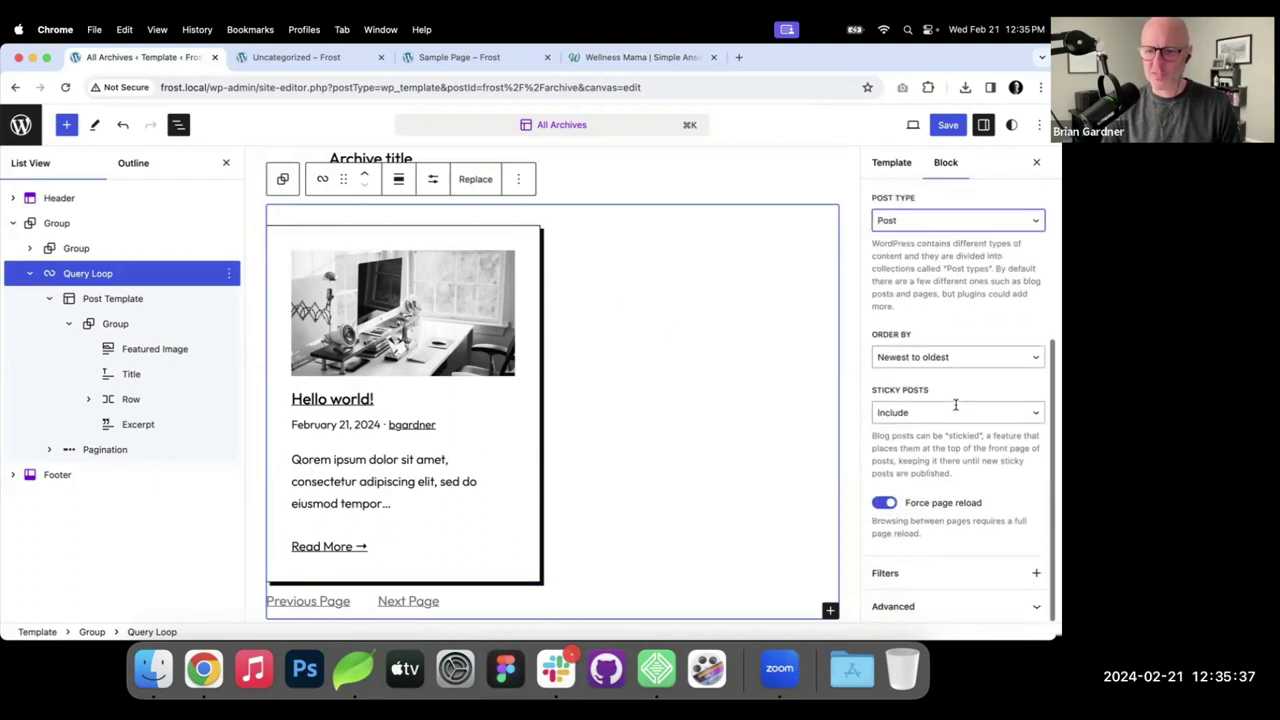
Add the Taxonomies filter to the Query Loop and search its categories for "un".
double_click(950, 571)
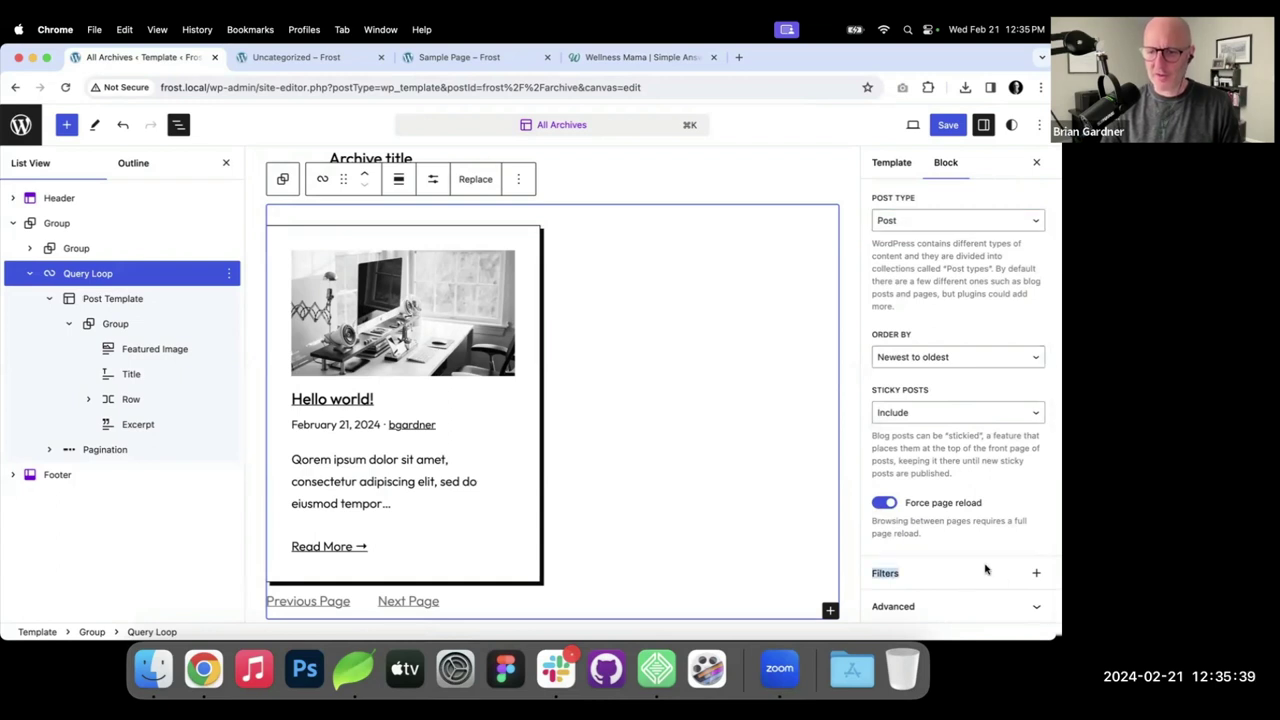
left_click(1037, 575)
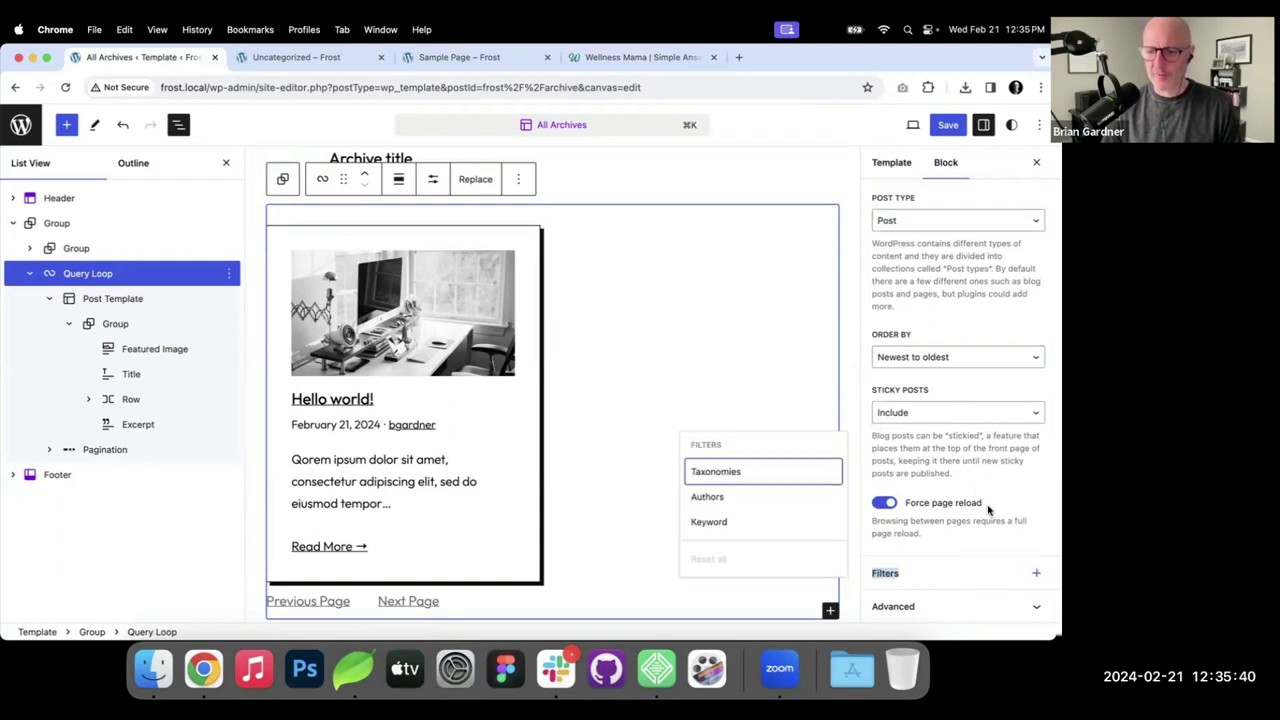
left_click(731, 482)
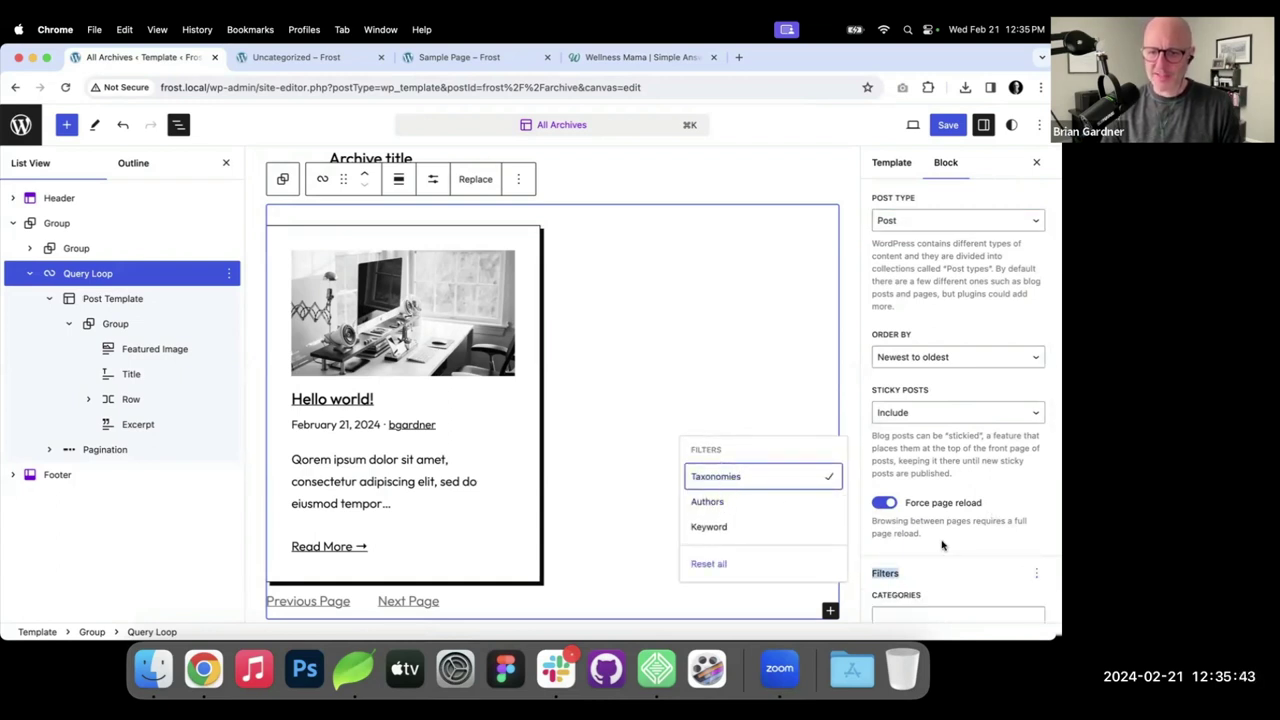
left_click(897, 507)
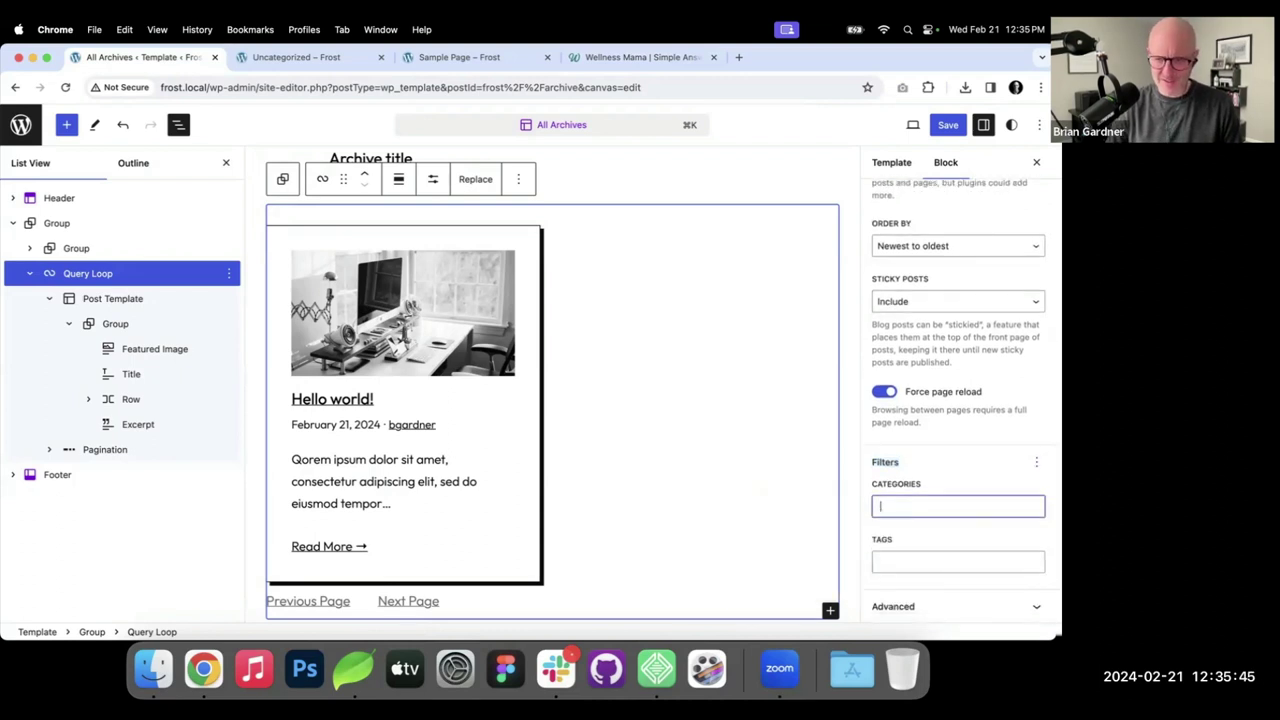
type("un")
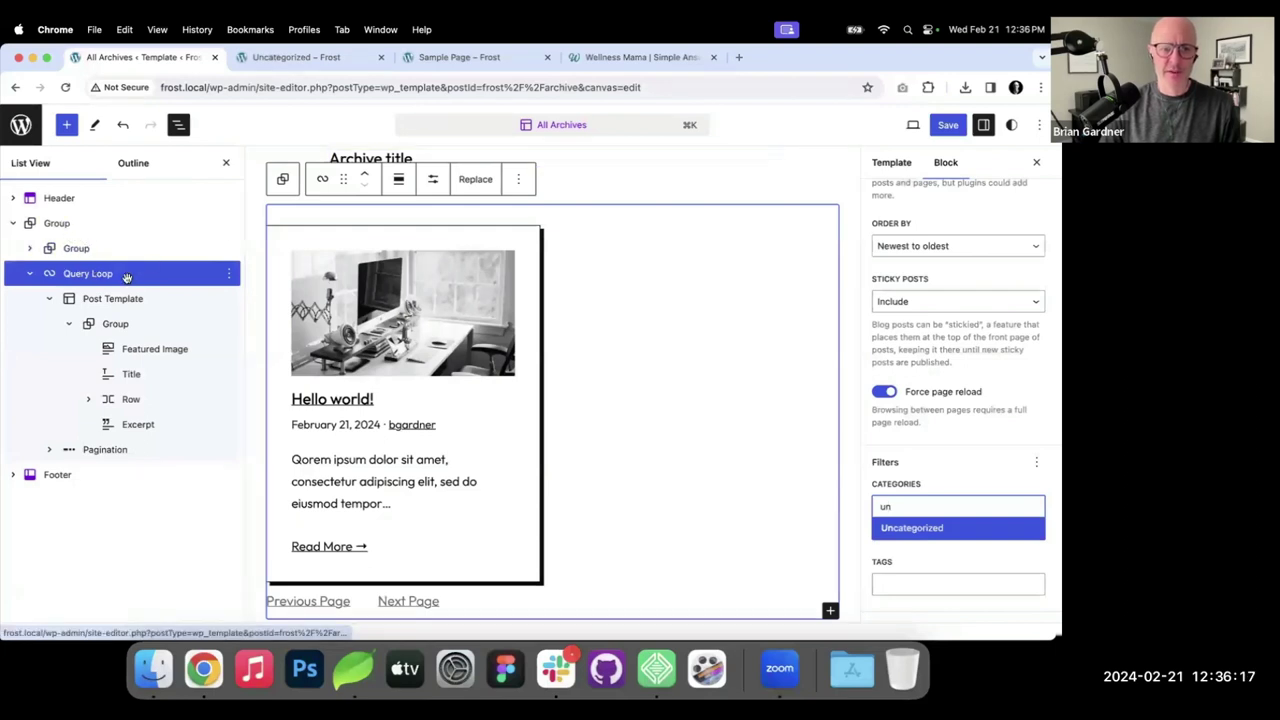
Open the Query Loop's block options to review the available actions.
left_click(229, 276)
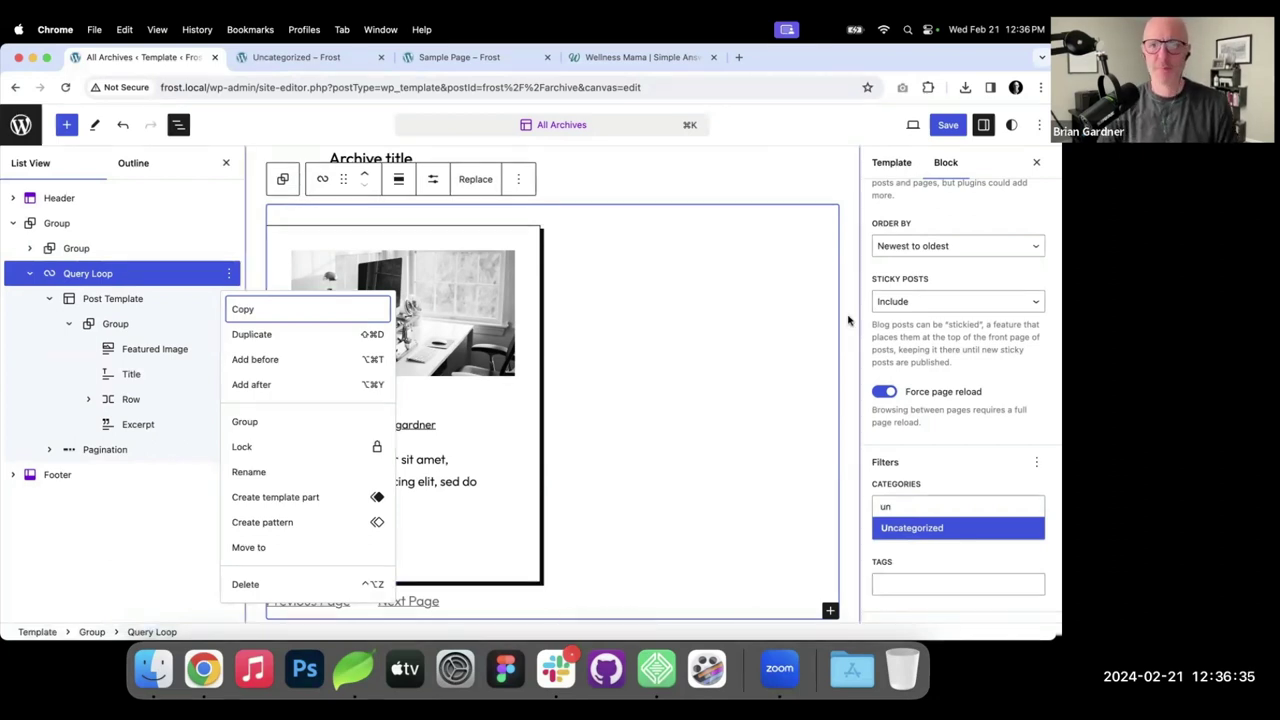
scroll(848, 320, "up", 1)
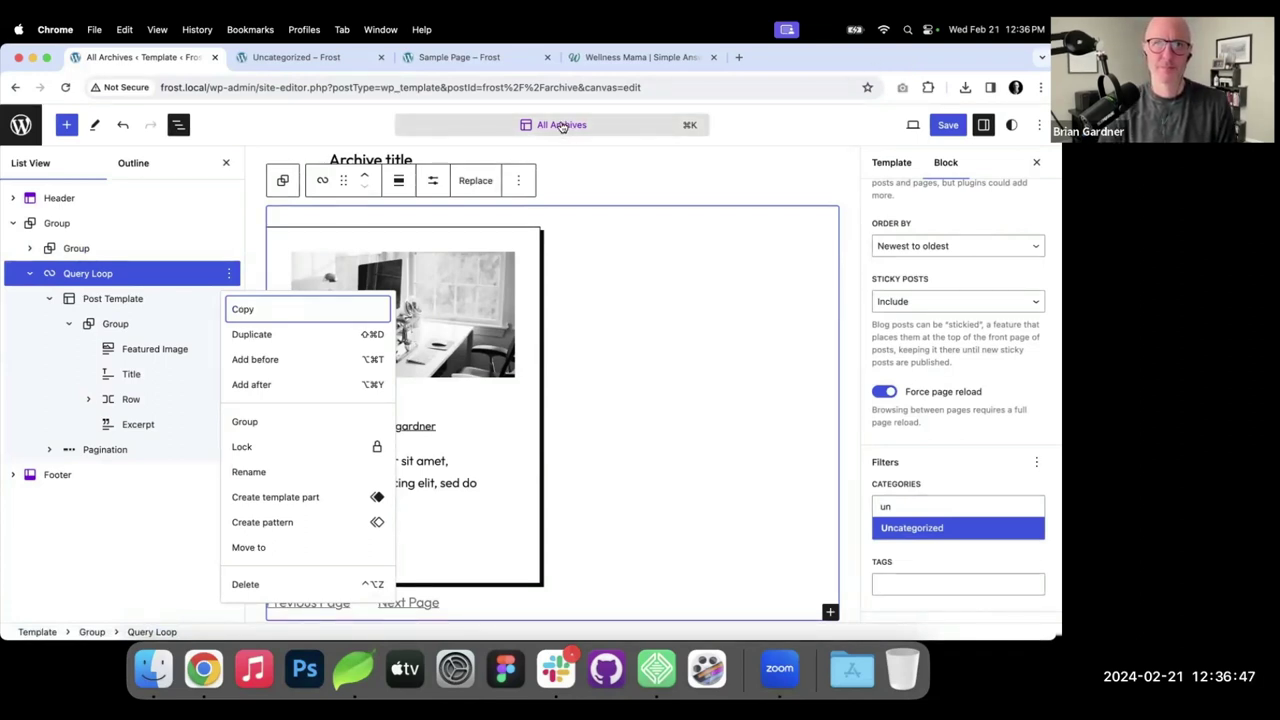
Take the Wellness Mama tab back to the Pastebin snippet and return to the All Archives template.
left_click(614, 60)
left_click(15, 87)
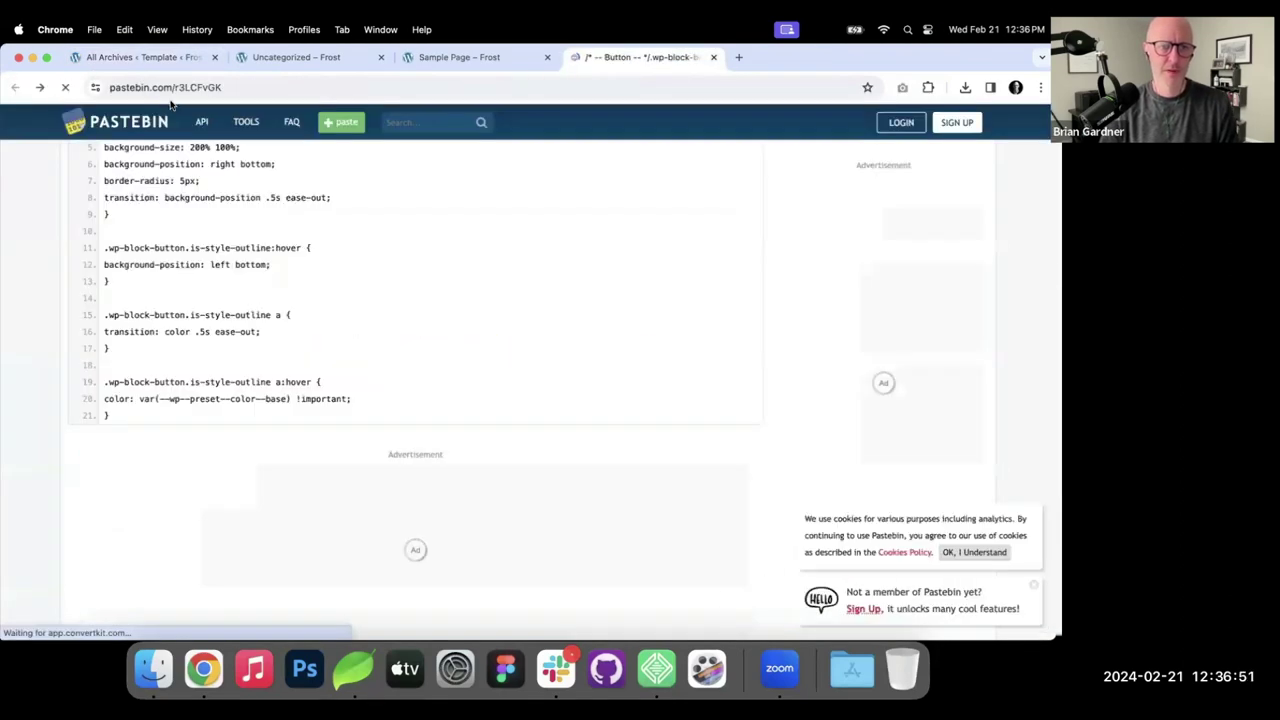
left_click(133, 57)
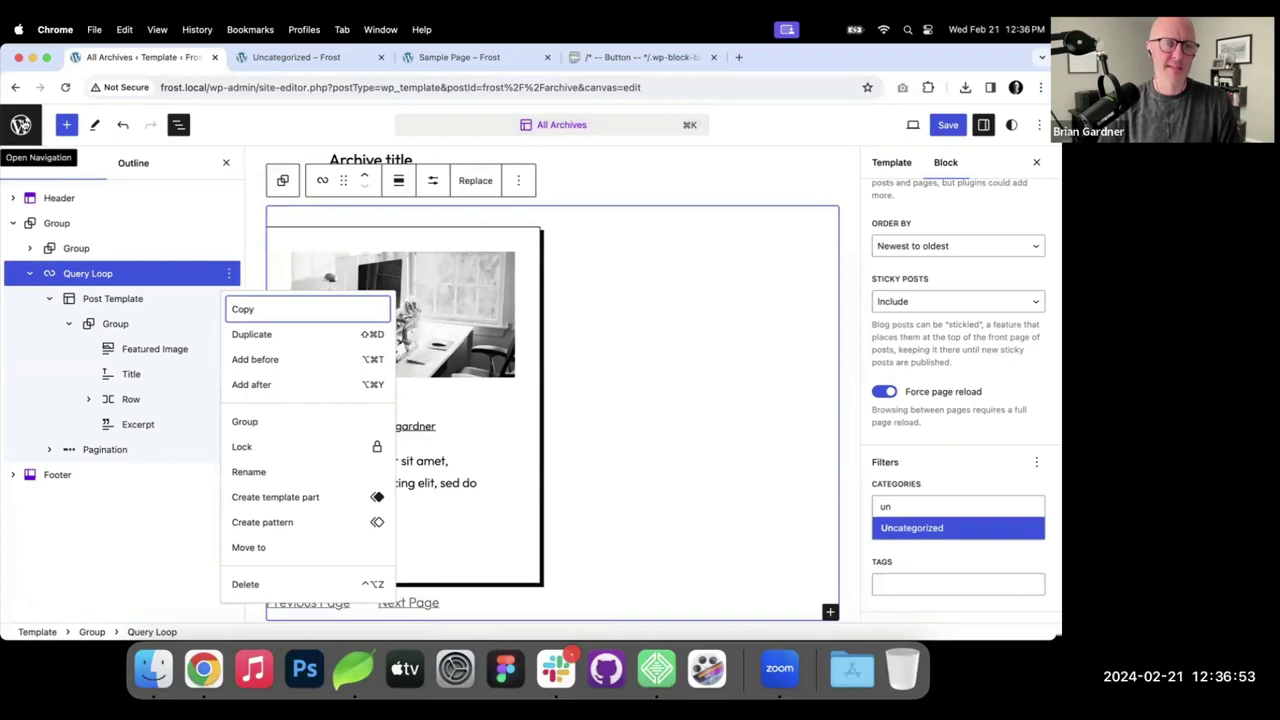
Leave the All Archives template and go back through Templates to the site editor's Design overview.
left_click(21, 125)
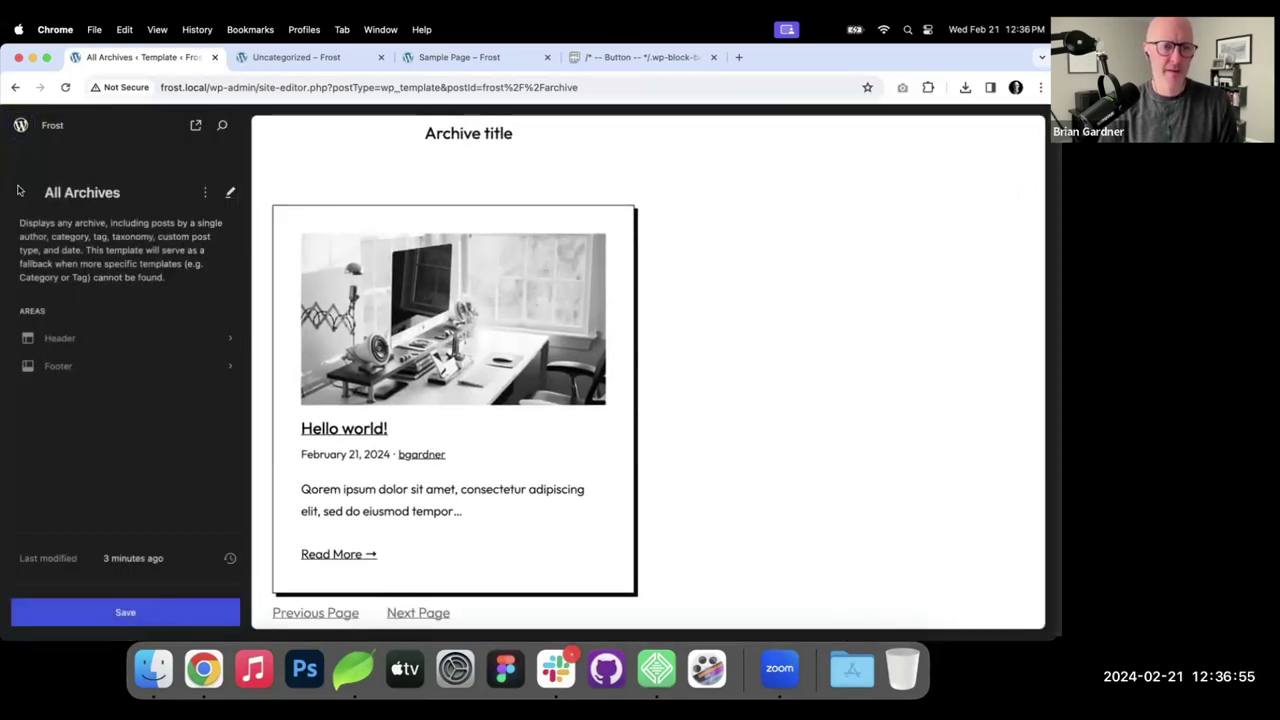
left_click(19, 191)
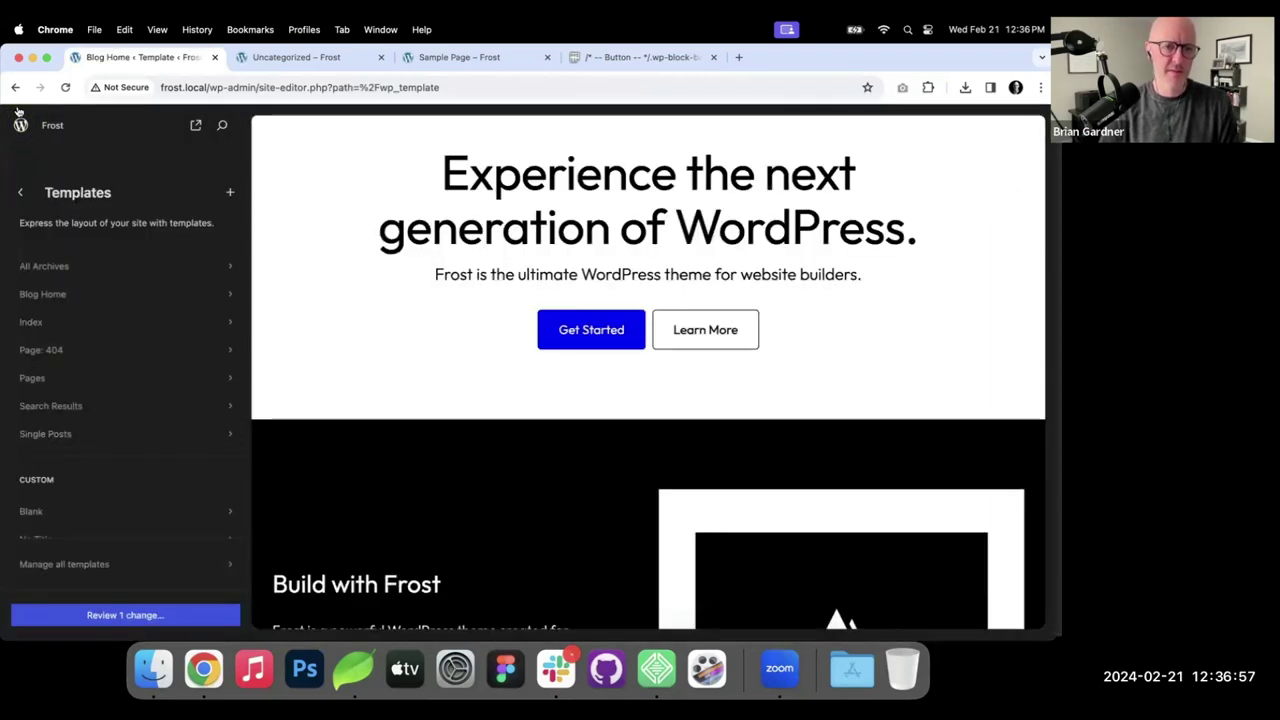
left_click(20, 192)
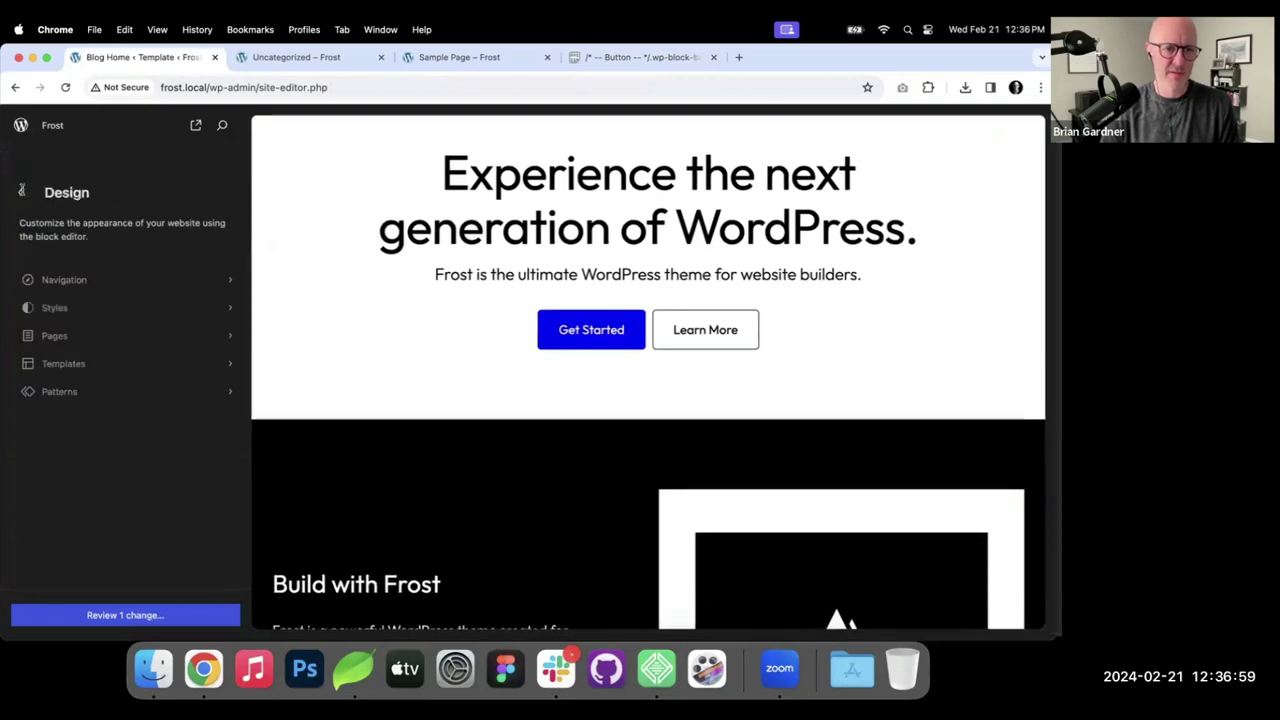
Open the Blog Home template from the Design overview's Styles and bring up the theme's color palette in the global styles.
left_click(55, 309)
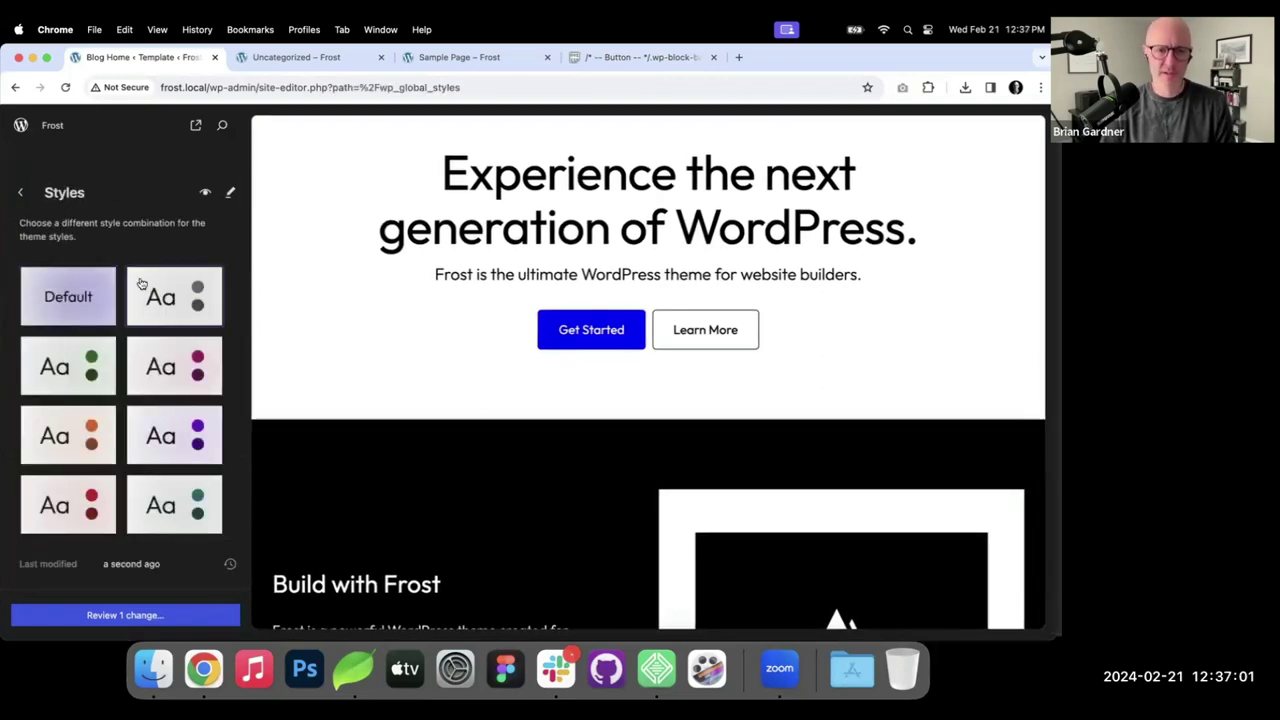
left_click(434, 483)
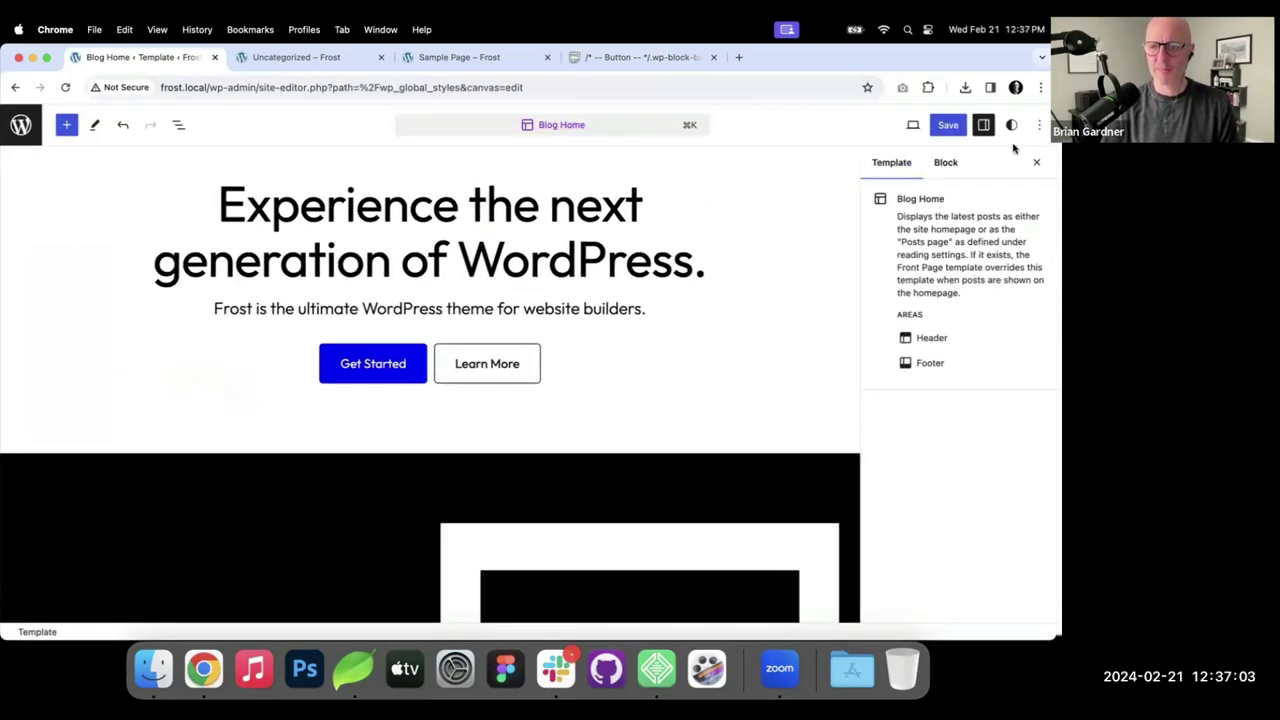
left_click(1011, 124)
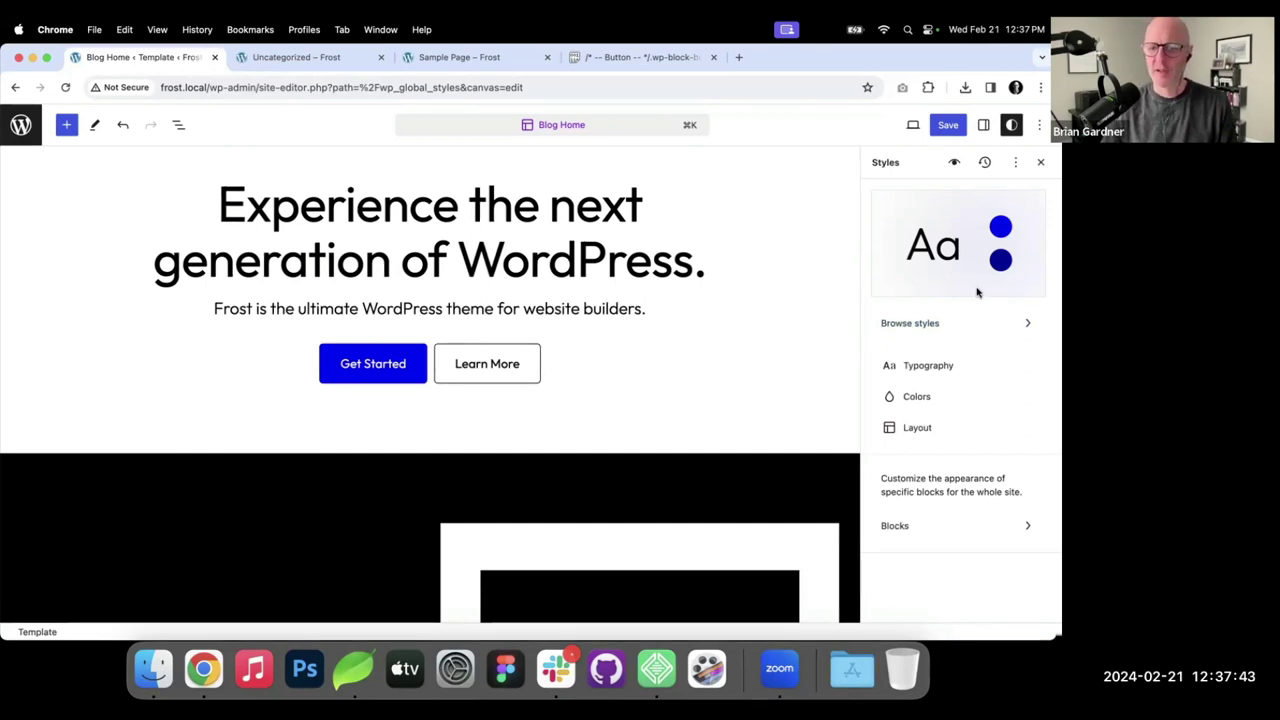
left_click(928, 400)
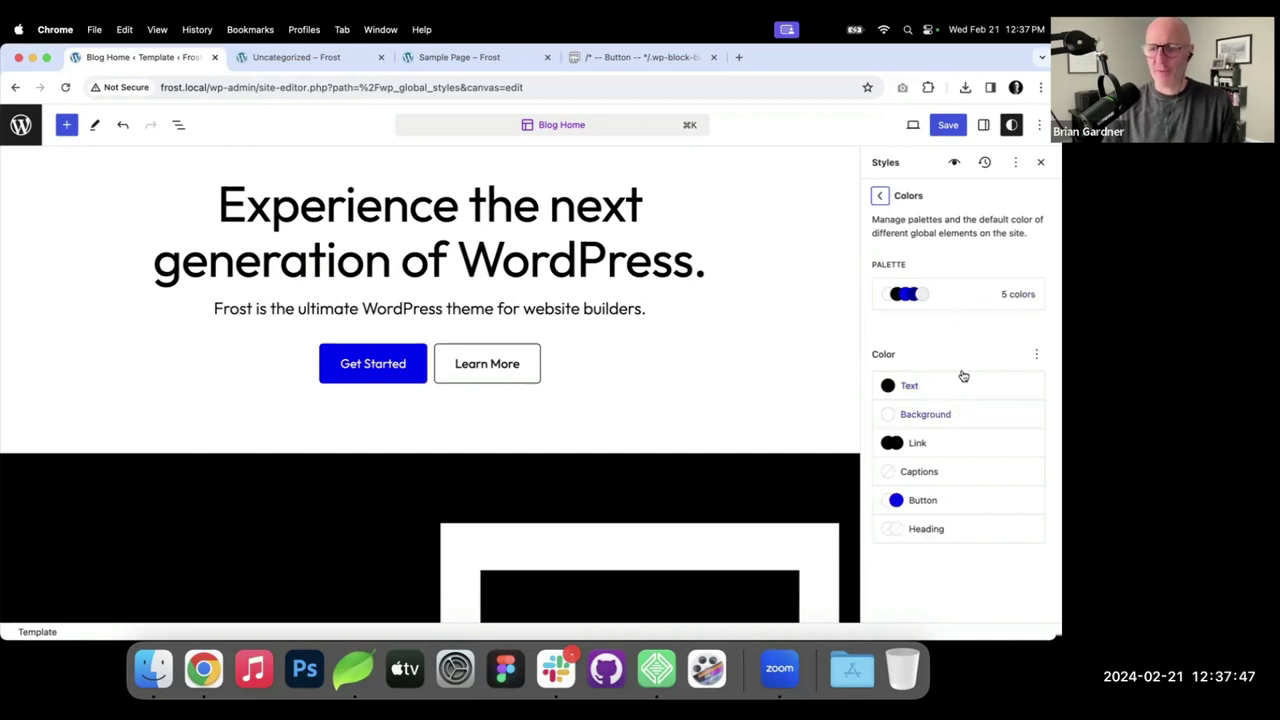
left_click(961, 295)
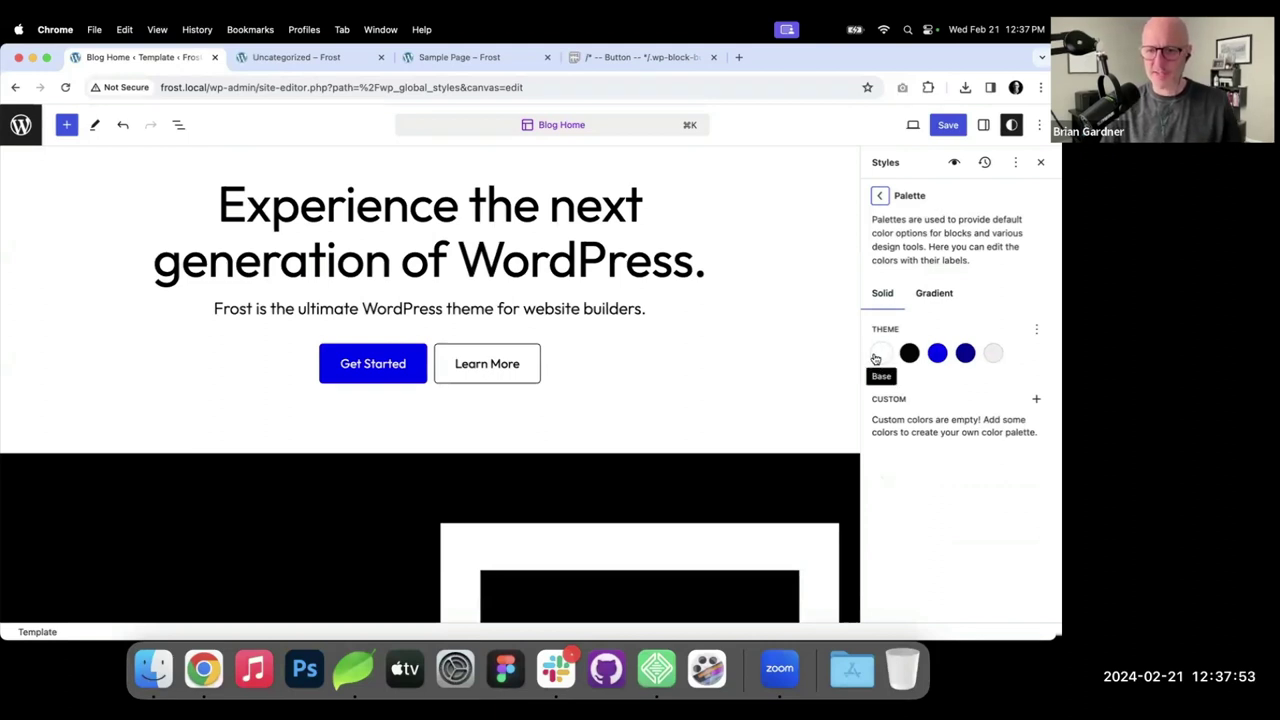
Change the theme palette's Primary color to #FF00E2 and reset the theme colors.
left_click(936, 354)
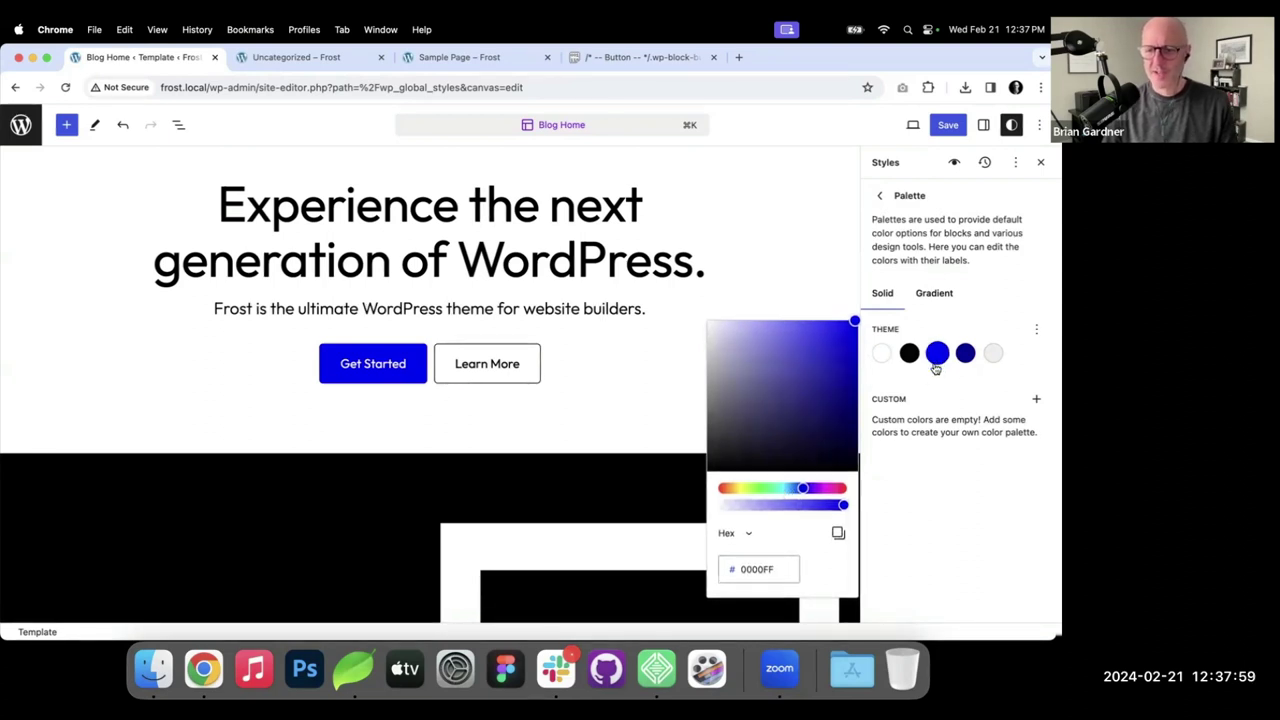
left_click(826, 490)
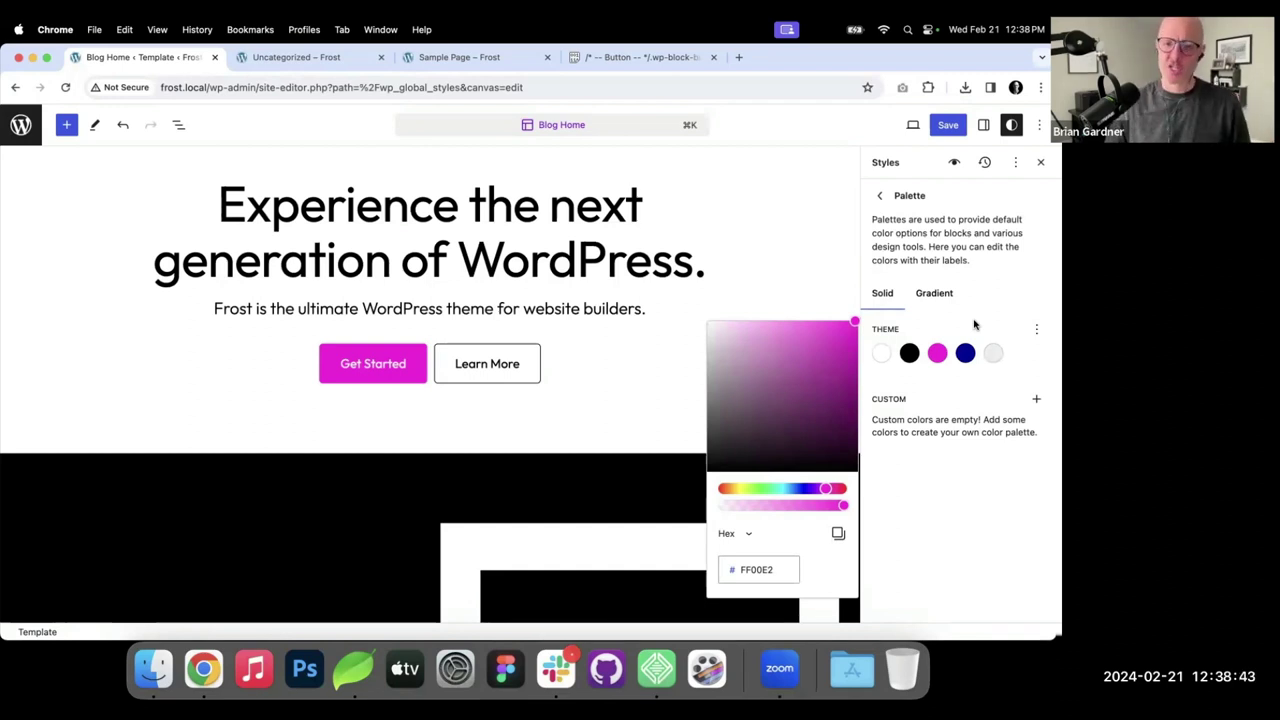
left_click(1036, 329)
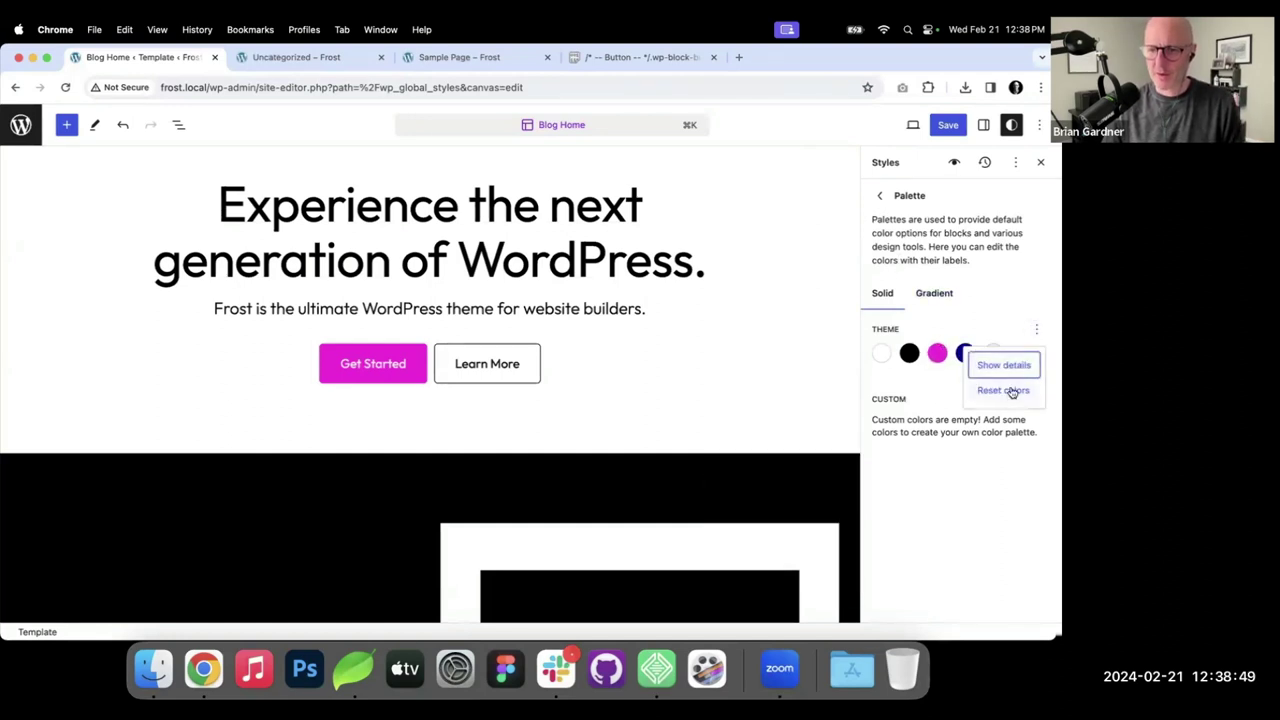
left_click(1012, 392)
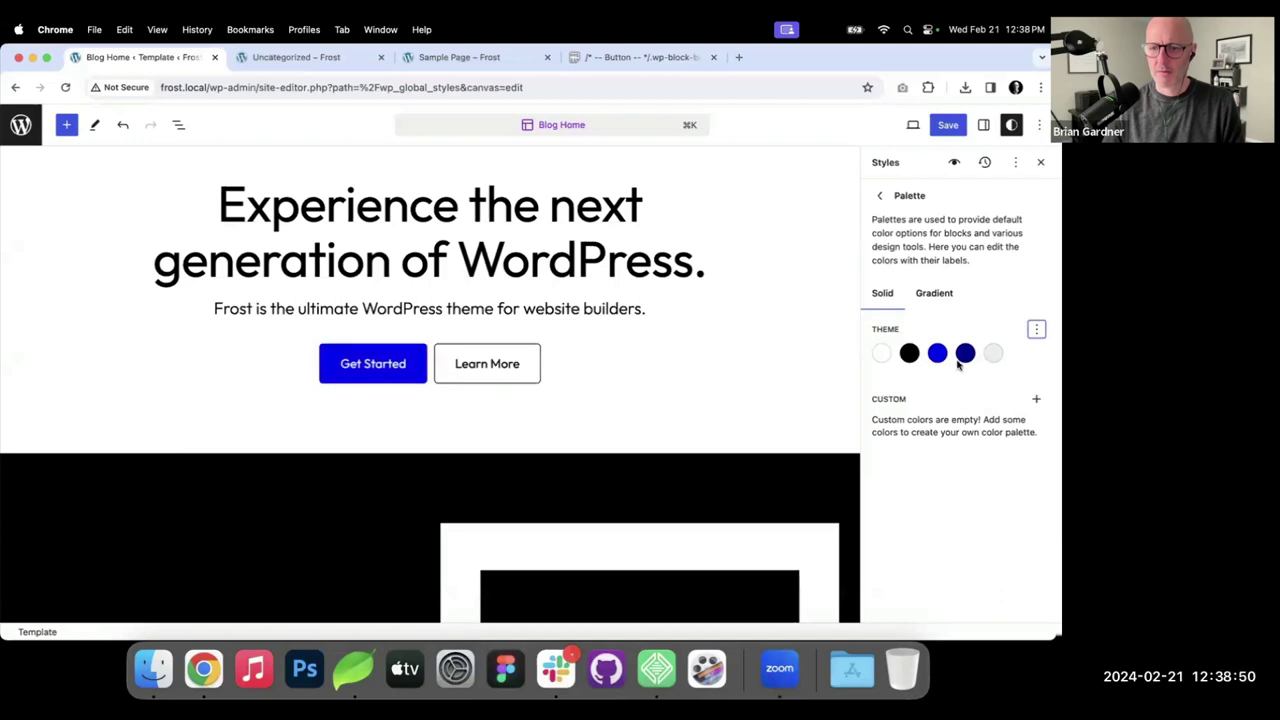
Set the global link hover color to Primary #0000FF and save the changes.
left_click(881, 198)
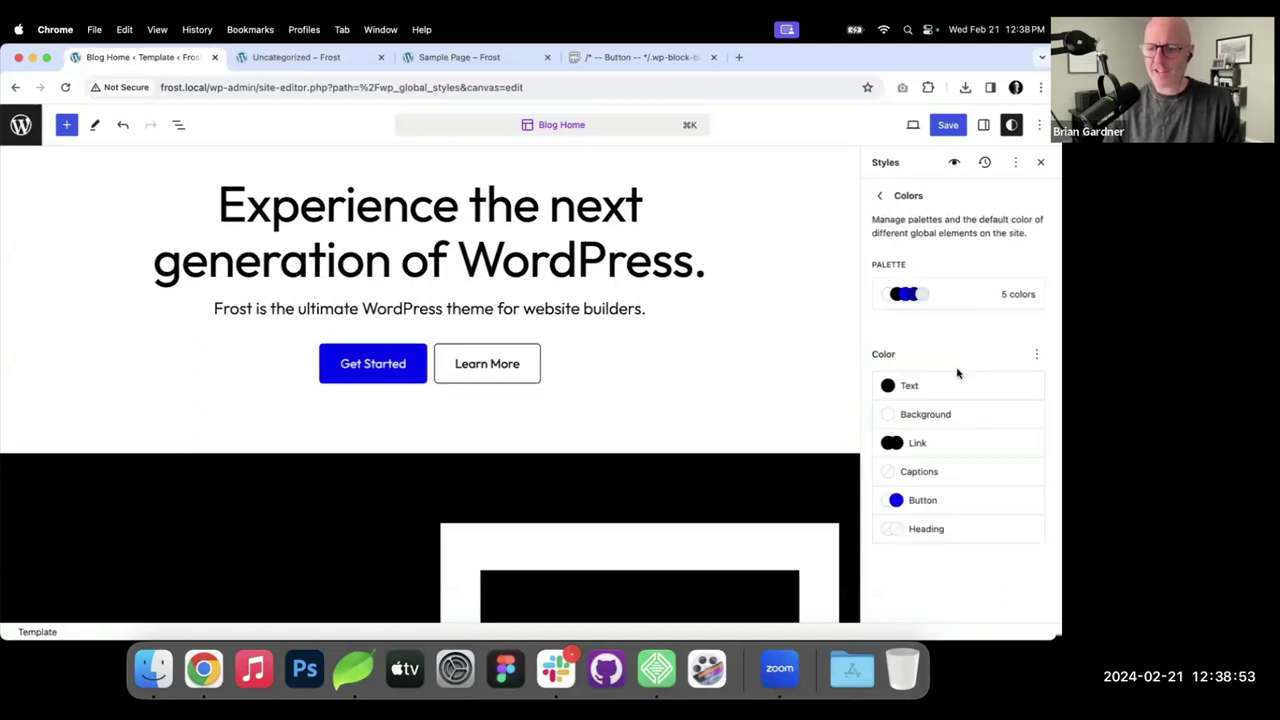
left_click(946, 445)
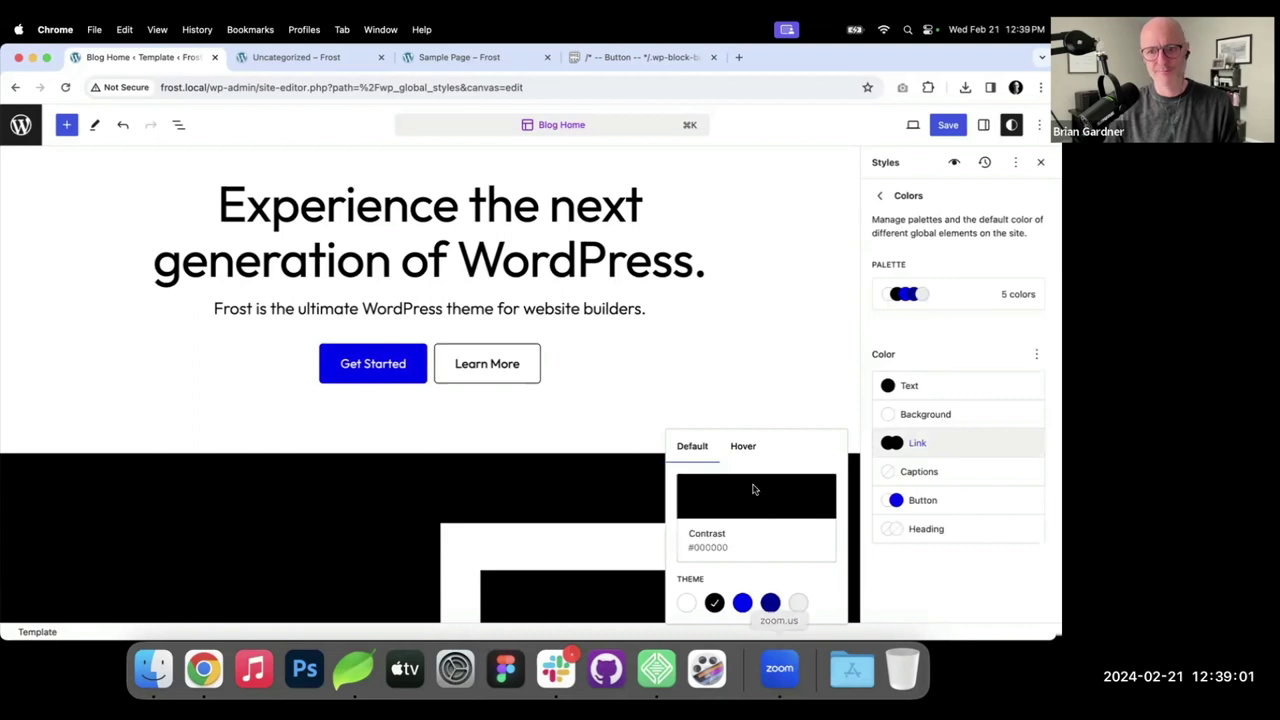
left_click(742, 450)
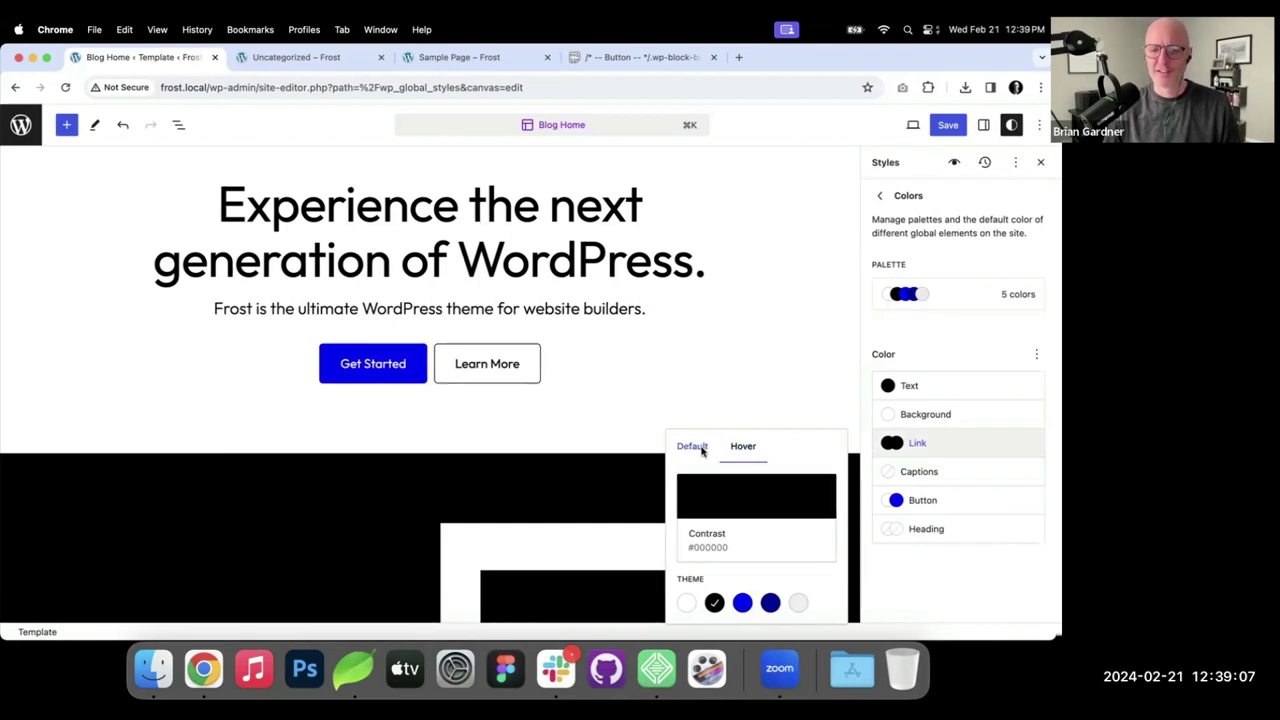
left_click(705, 447)
left_click(749, 449)
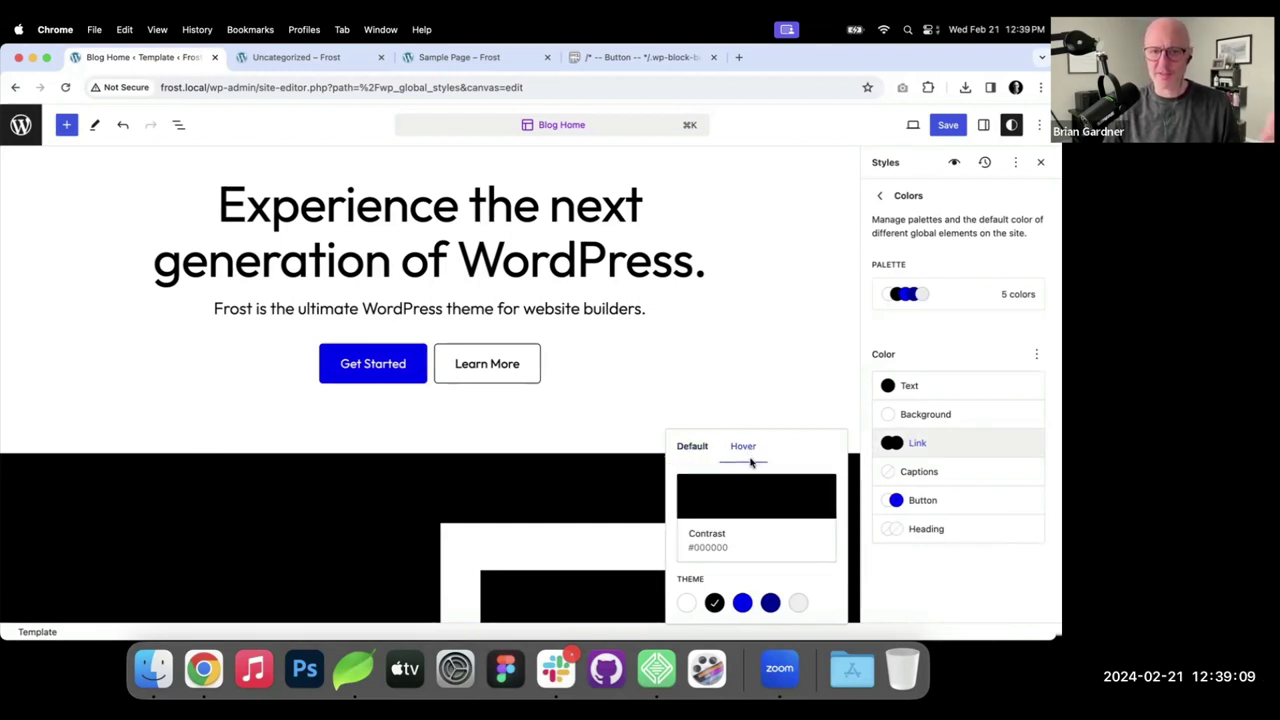
left_click(743, 601)
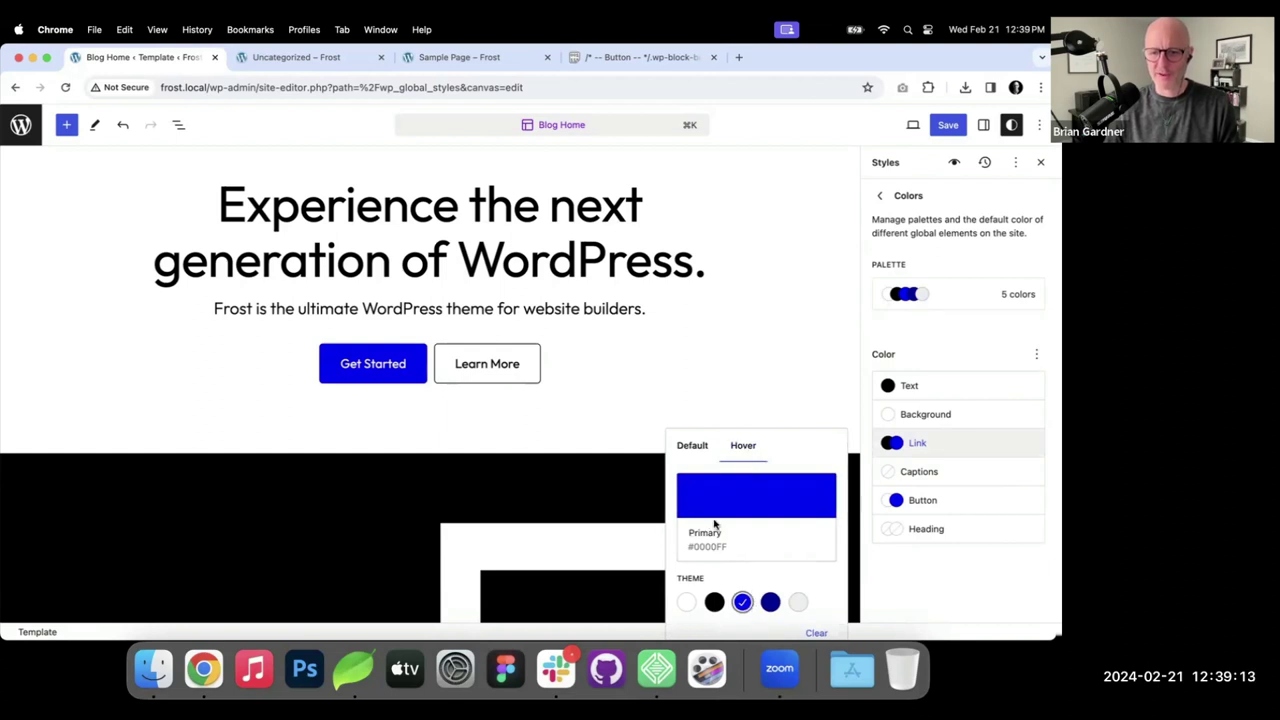
left_click(946, 125)
left_click(940, 126)
Check the link hover color on the post card of the Uncategorized archive page.
left_click(335, 60)
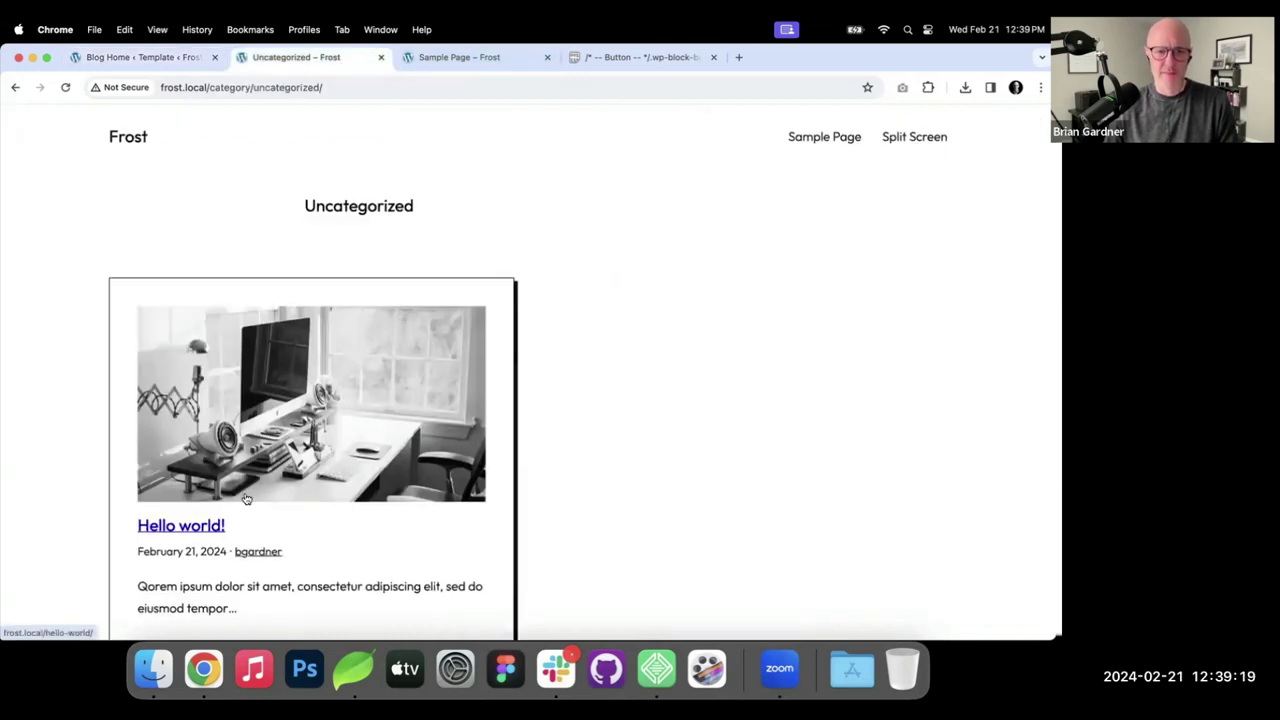
scroll(318, 438, "down", 3)
scroll(317, 432, "up", 2)
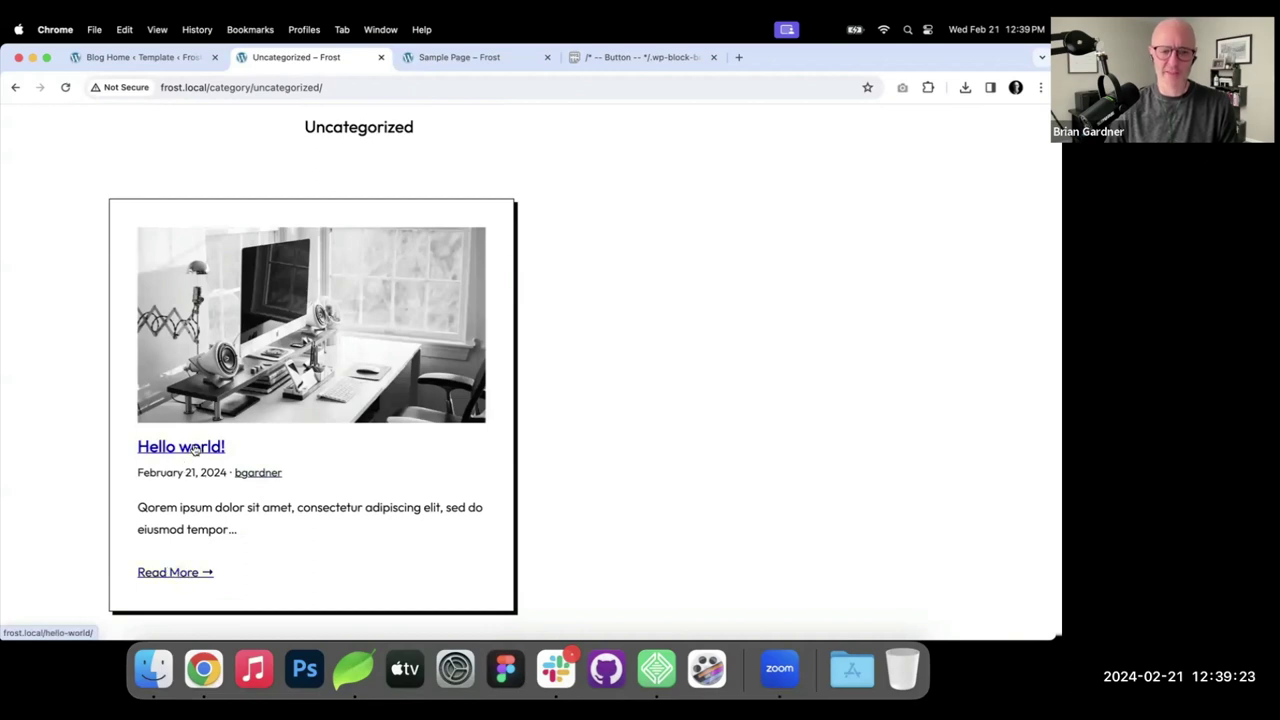
Return to the Blog Home template and open the global Button color options.
left_click(158, 58)
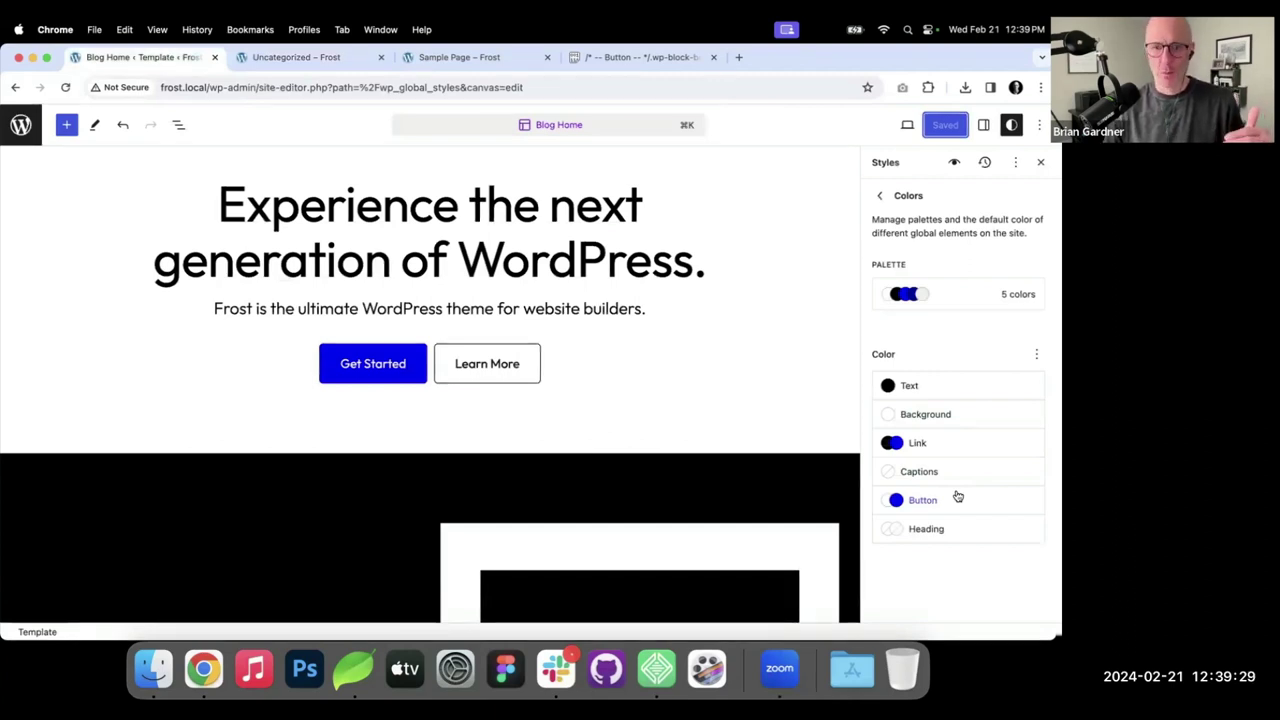
left_click(957, 496)
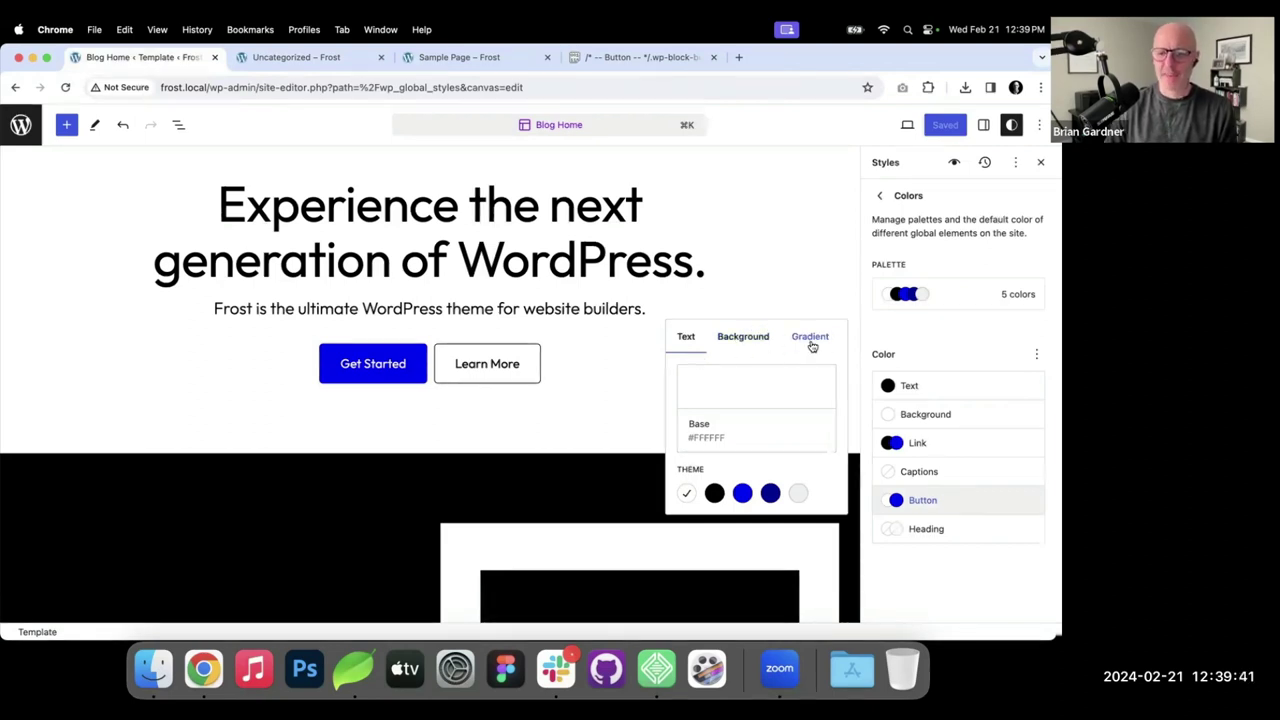
Switch to theme.json in Coda and find the button definition in the elements section of the styles.
left_click(352, 680)
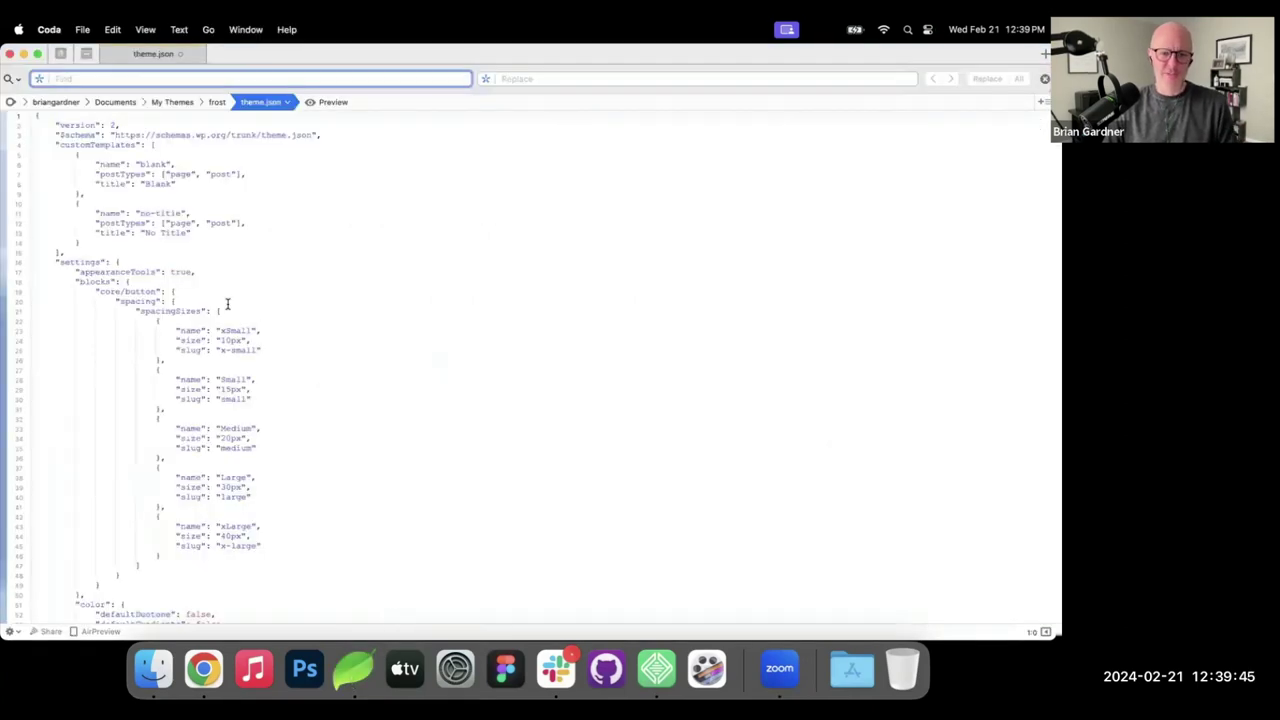
scroll(227, 304, "down", 20)
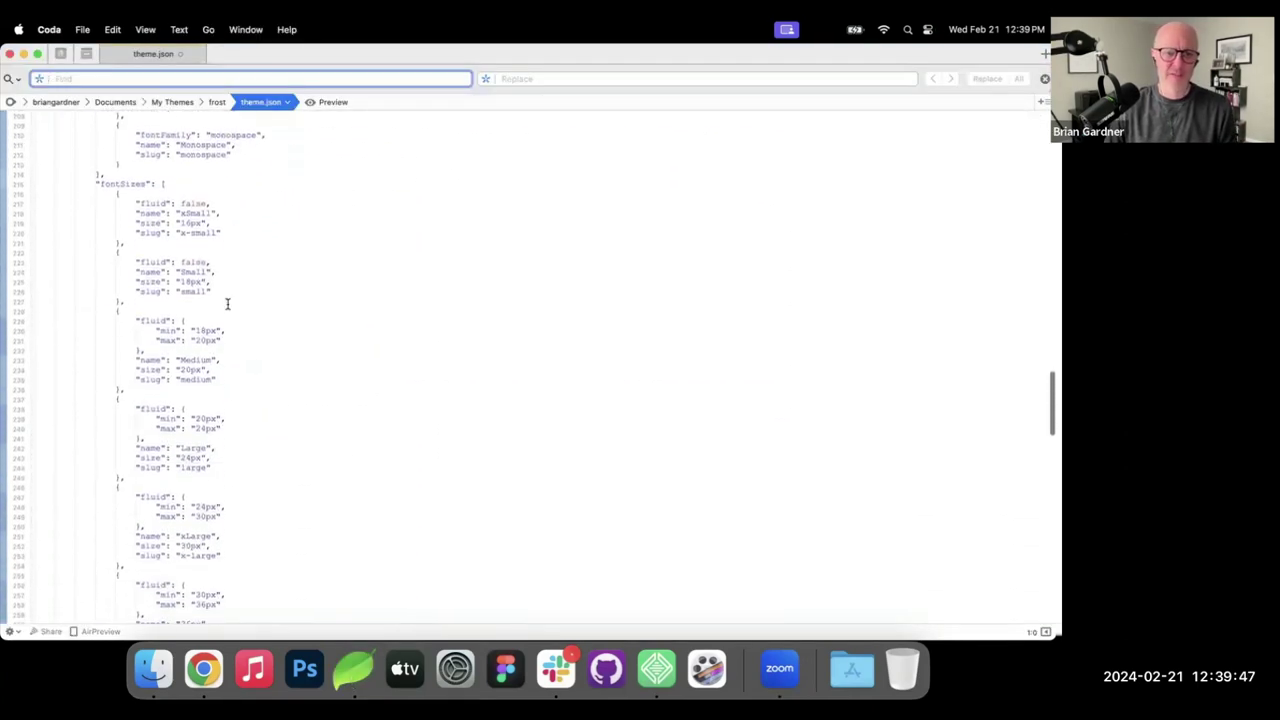
scroll(227, 304, "down", 5)
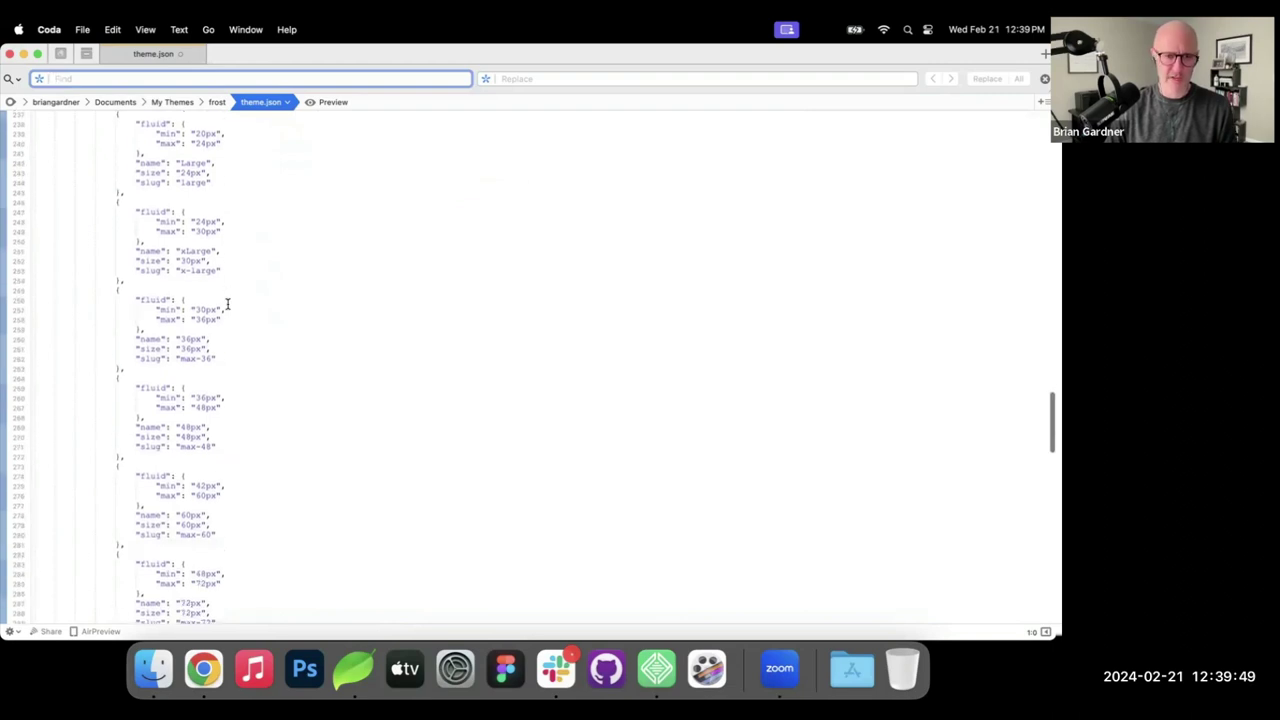
scroll(227, 304, "down", 20)
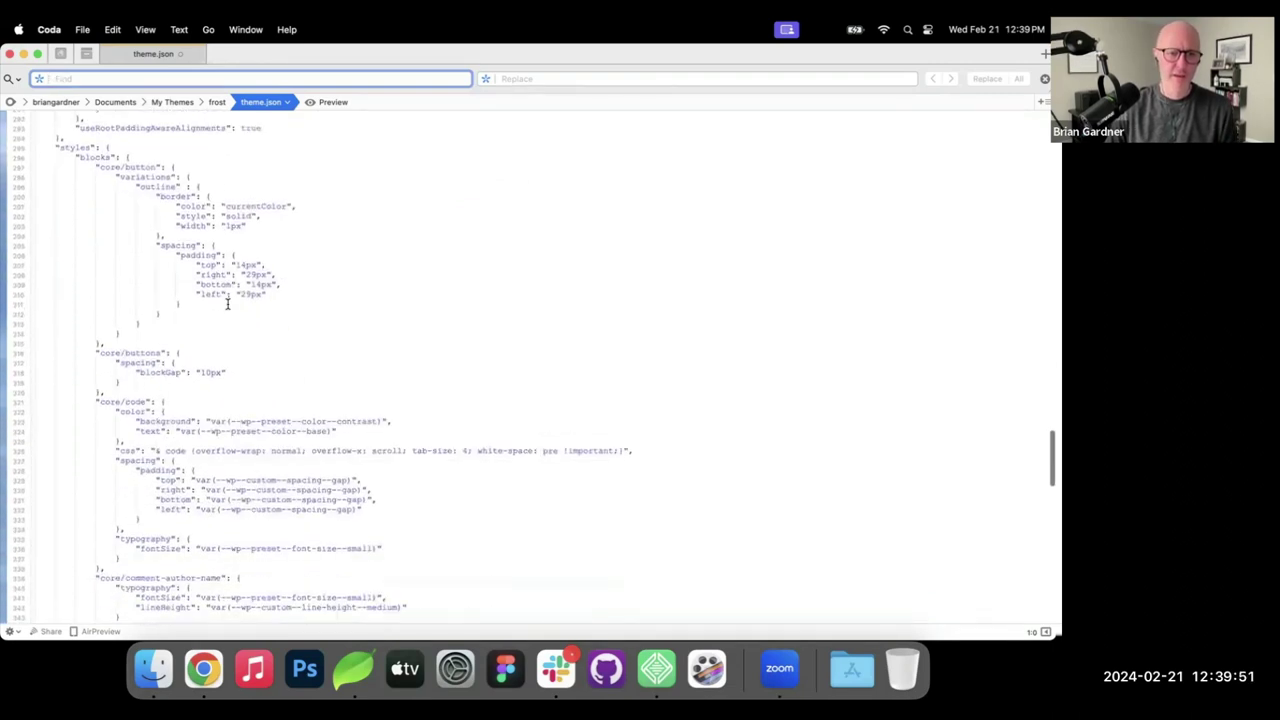
scroll(227, 304, "down", 12)
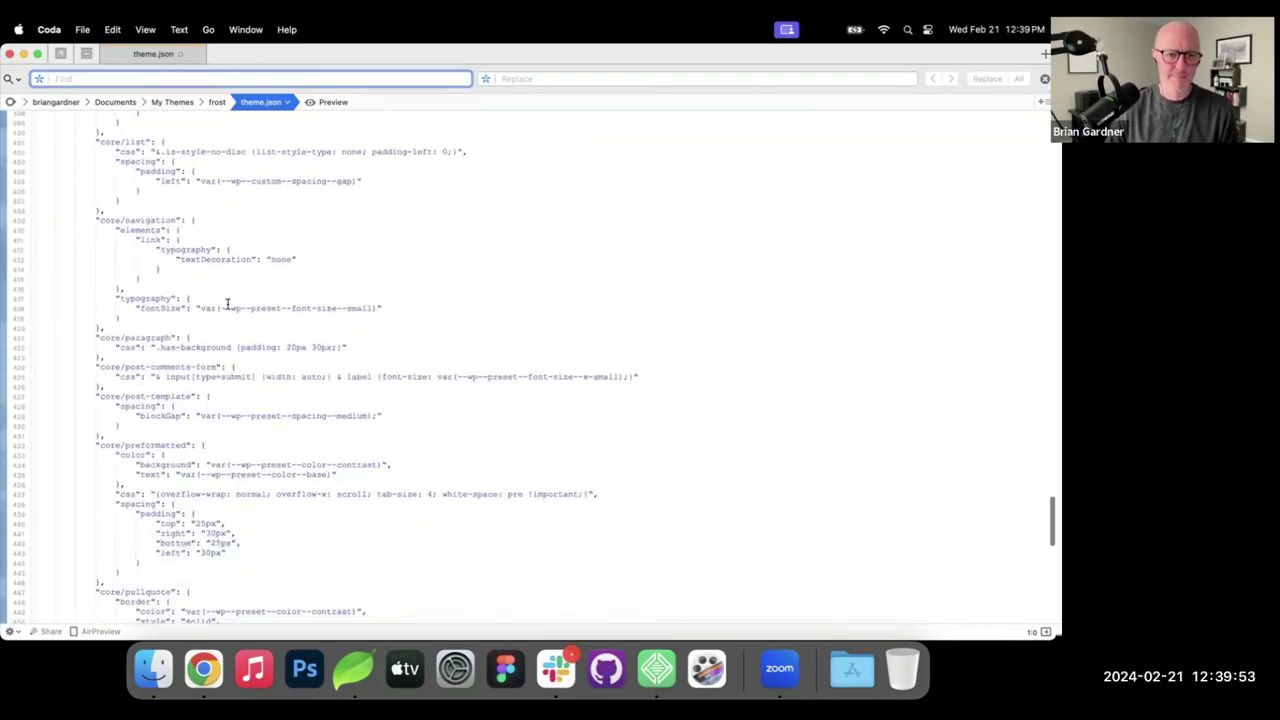
scroll(227, 304, "down", 17)
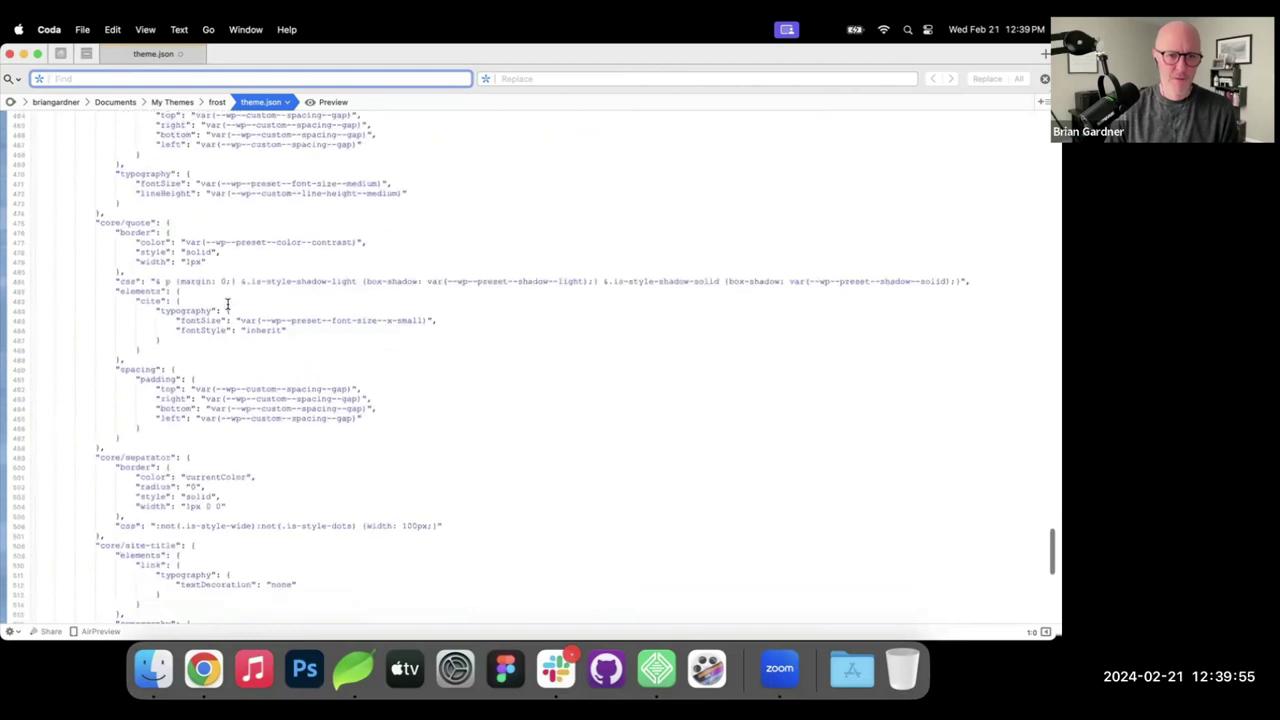
scroll(227, 304, "down", 11)
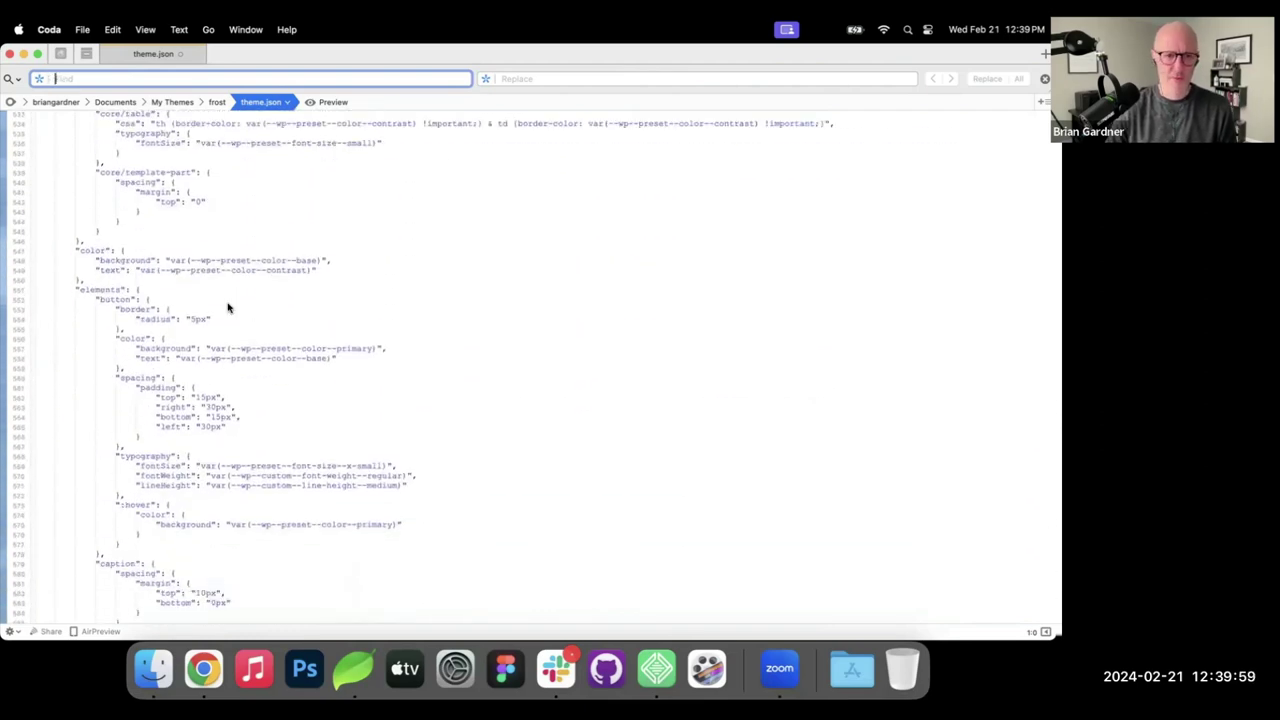
type("a")
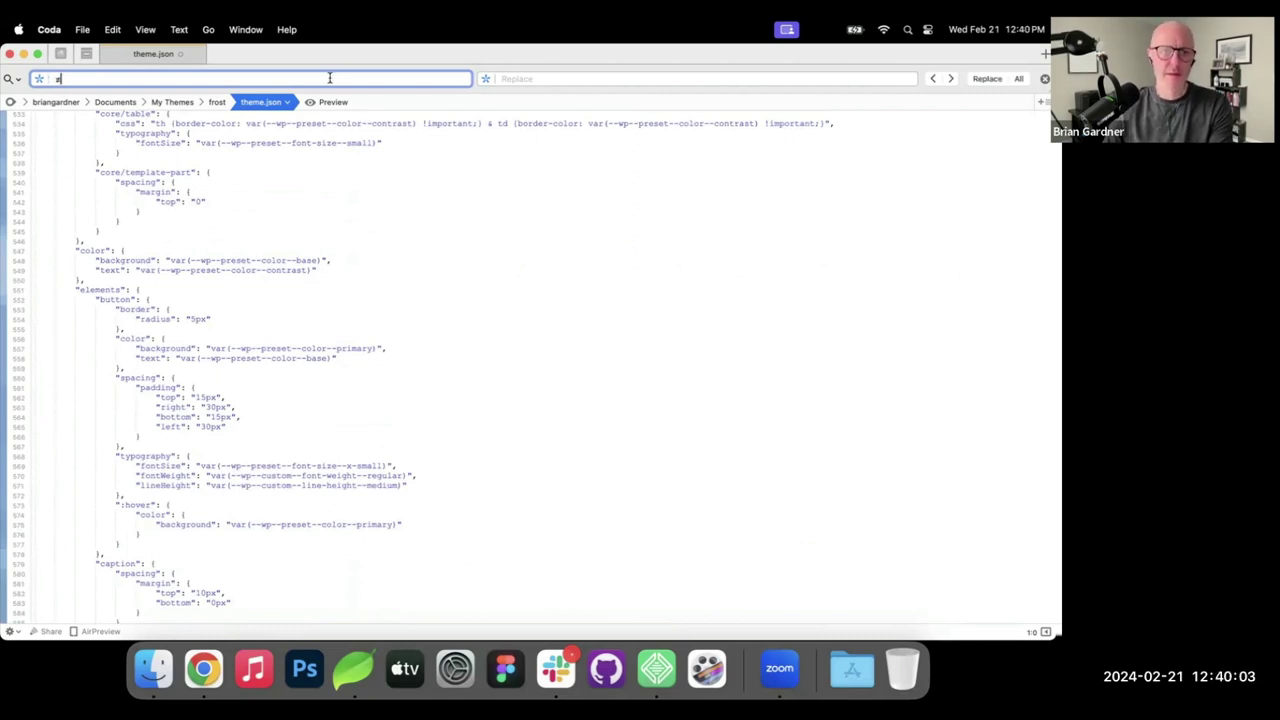
key("BackSpace")
Enlarge the code text and highlight the whole button block, starting from the elements line.
left_click(307, 308)
key("super+plus")
key("super+plus")
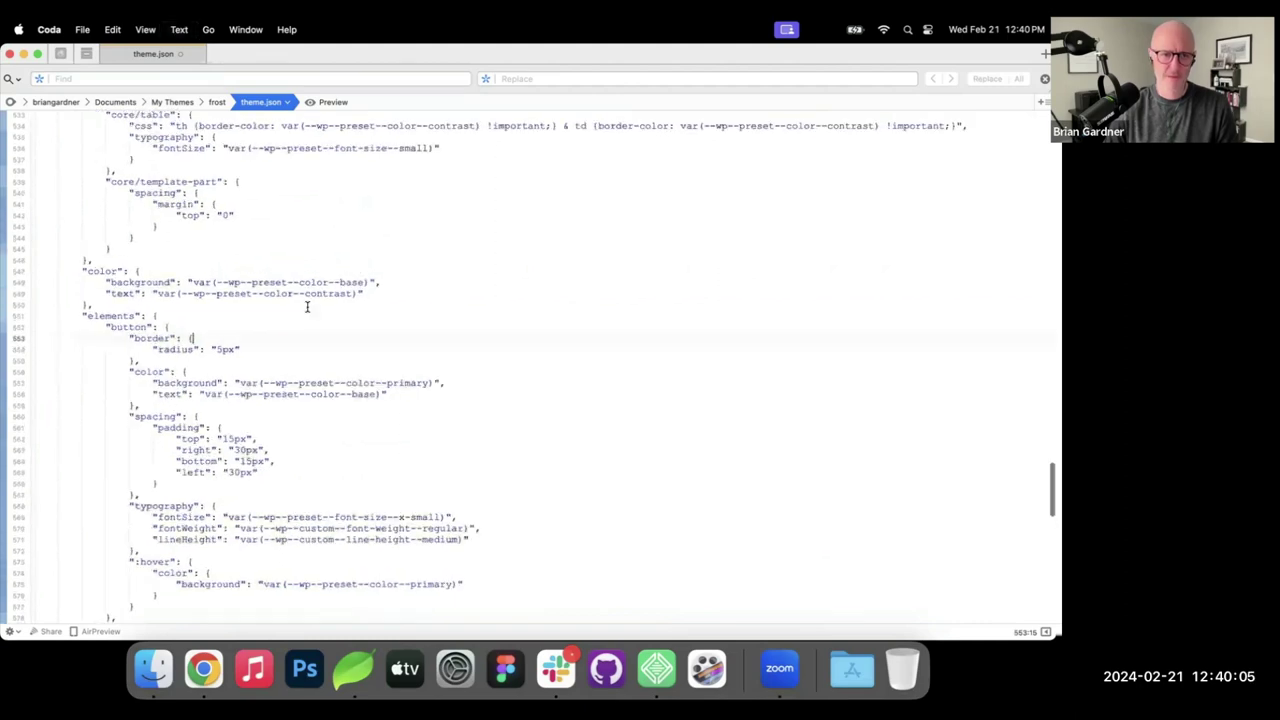
key("super+plus")
key("super+plus")
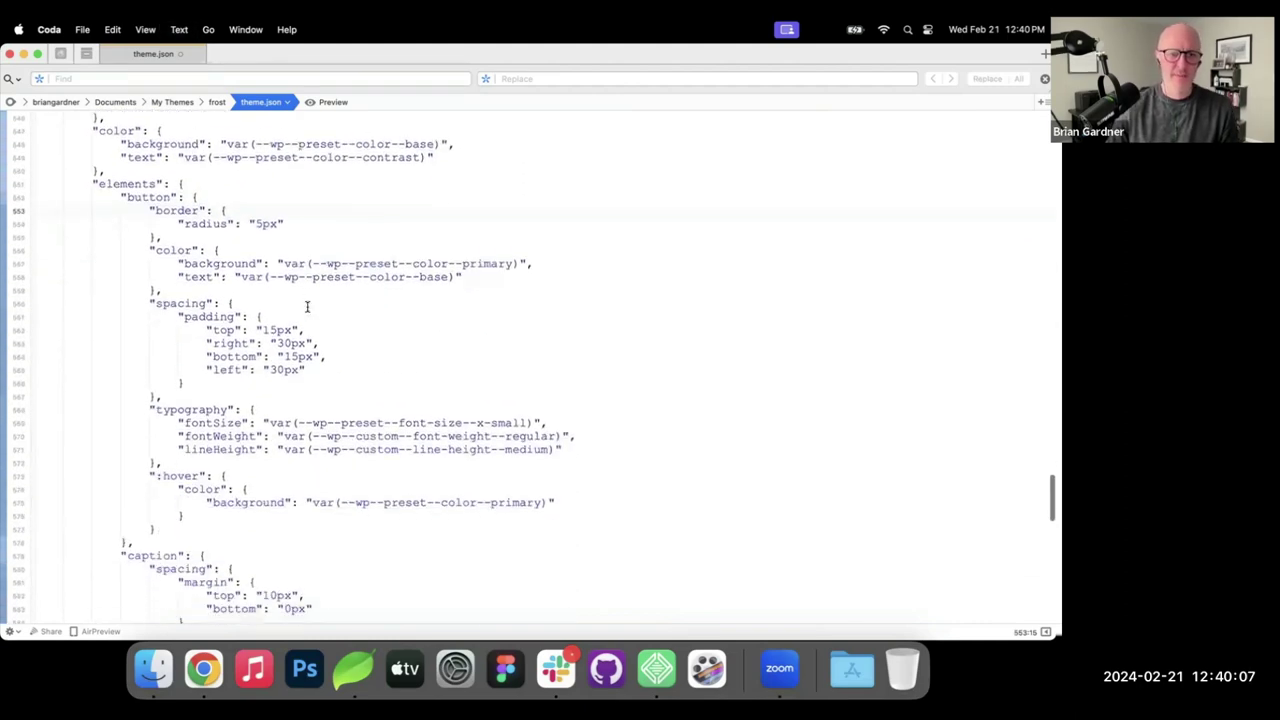
scroll(260, 478, "down", 1)
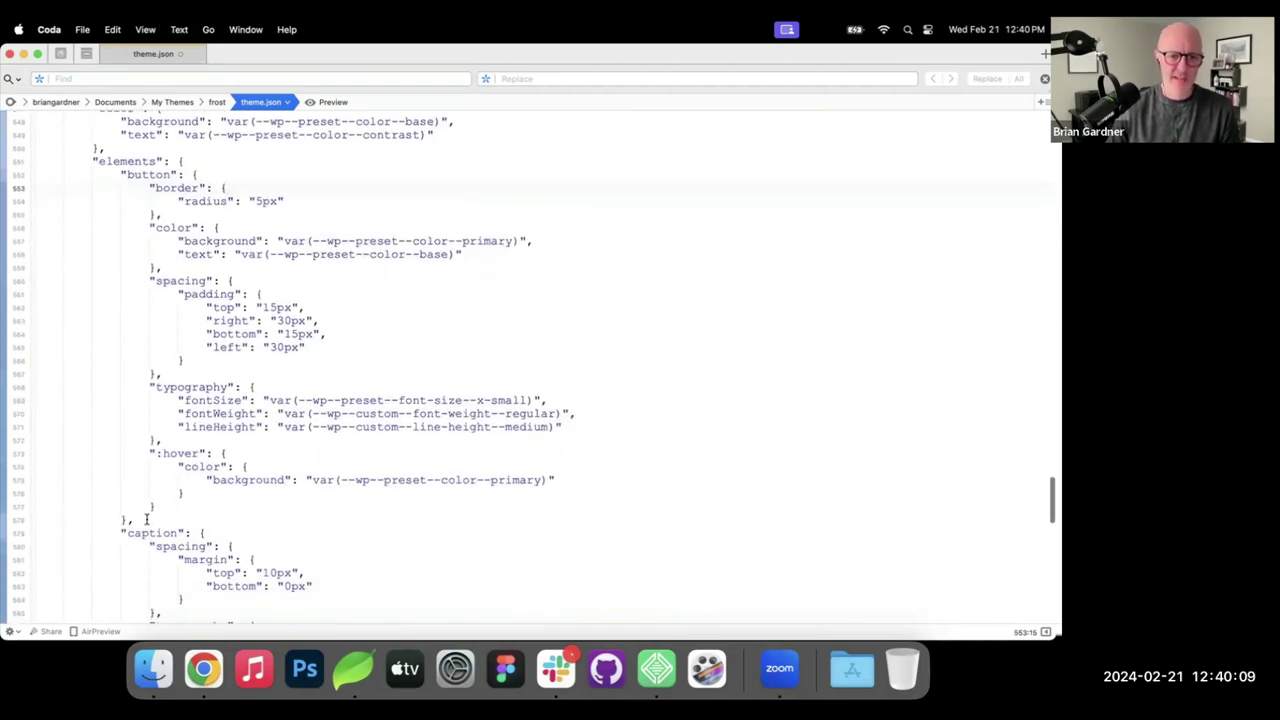
left_click_drag(133, 519, 17, 164)
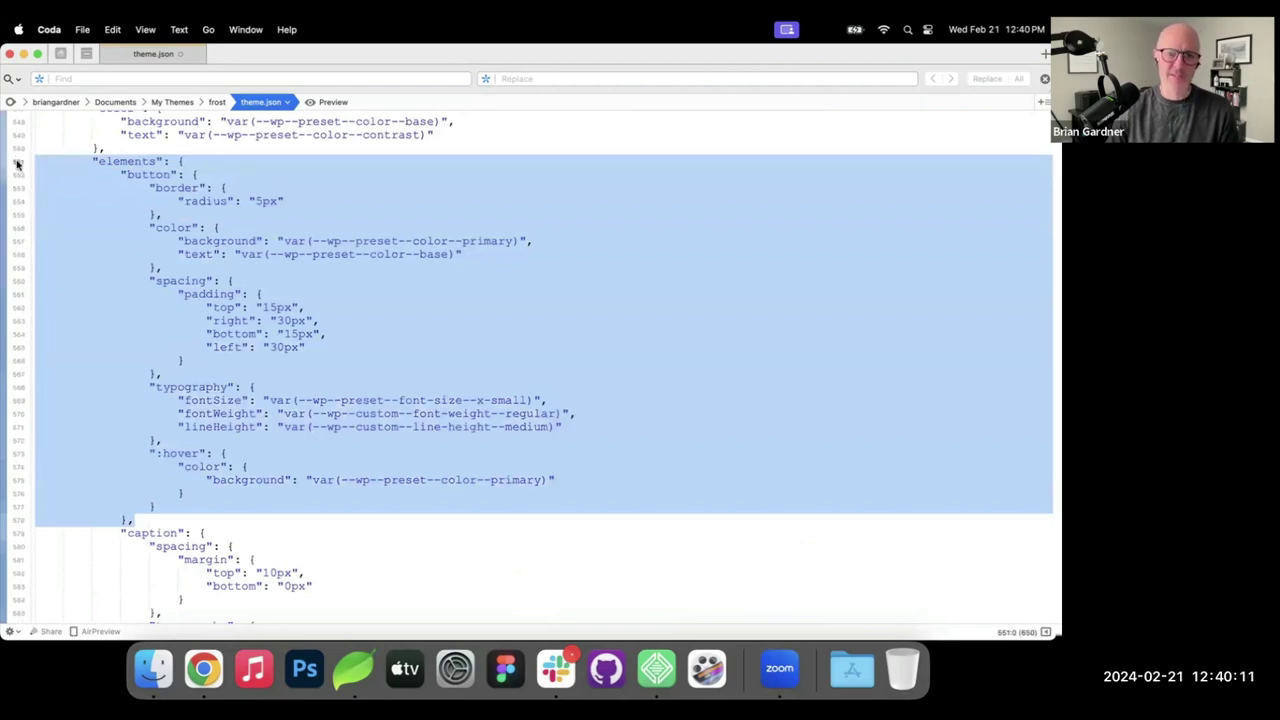
scroll(320, 200, "up", 3)
scroll(626, 245, "down", 2)
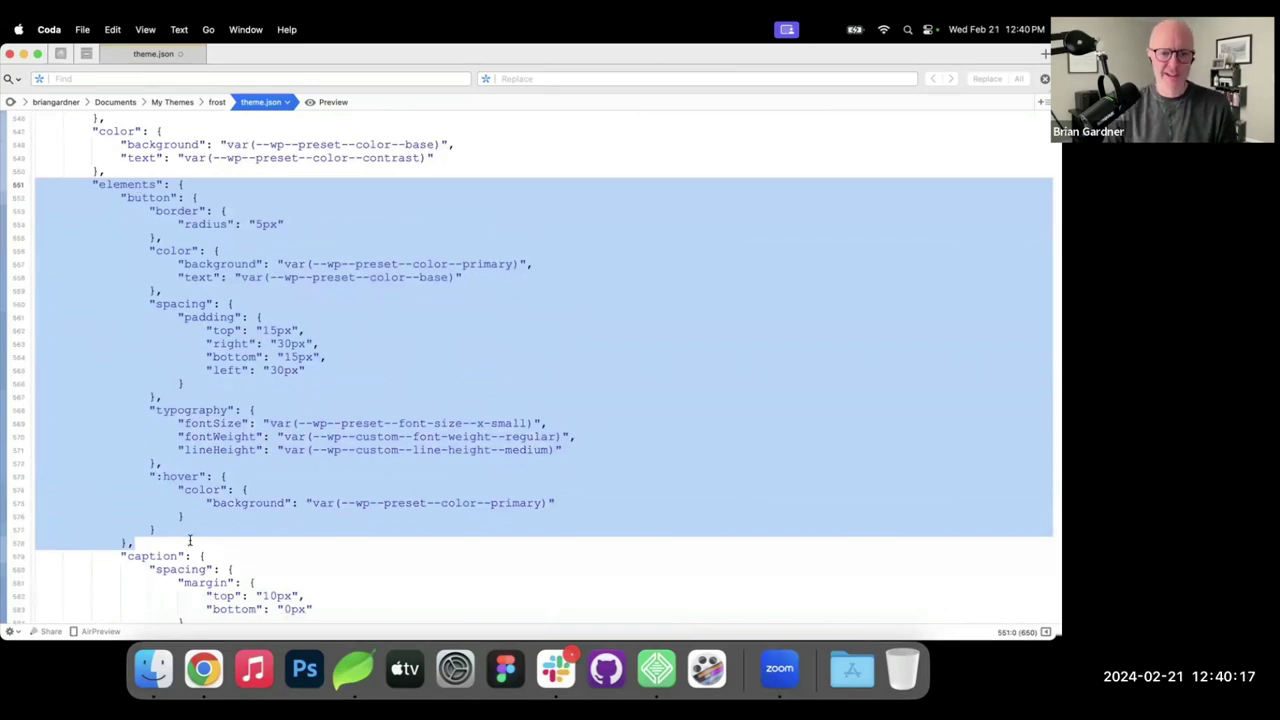
Highlight the button's :hover color rule in theme.json and return to the Blog Home template in Chrome.
left_click_drag(161, 521, 34, 479)
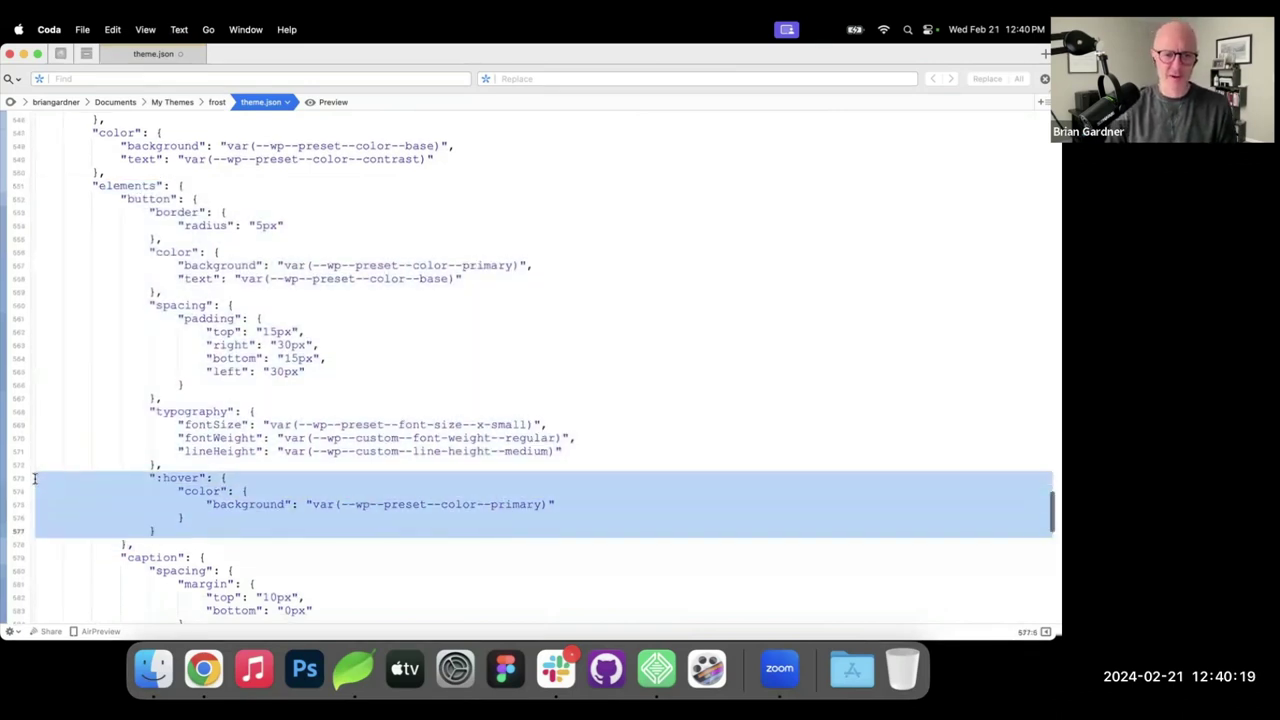
scroll(34, 479, "down", 1)
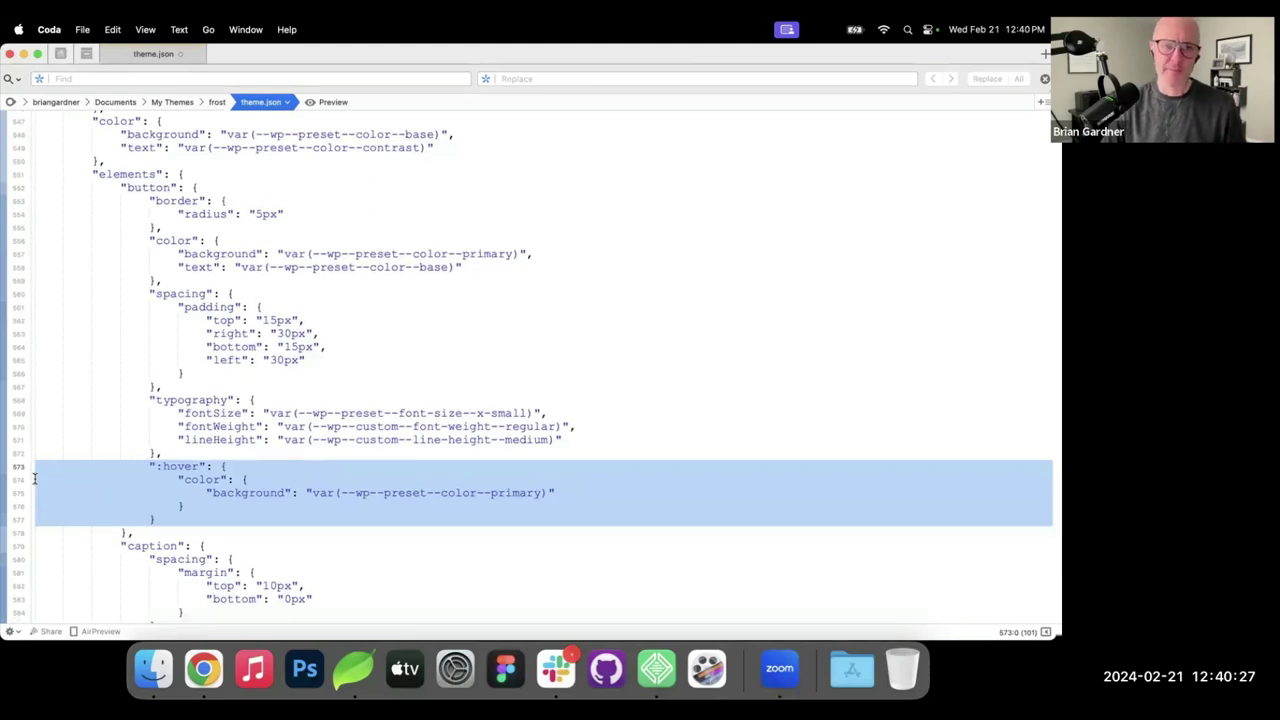
left_click(442, 494)
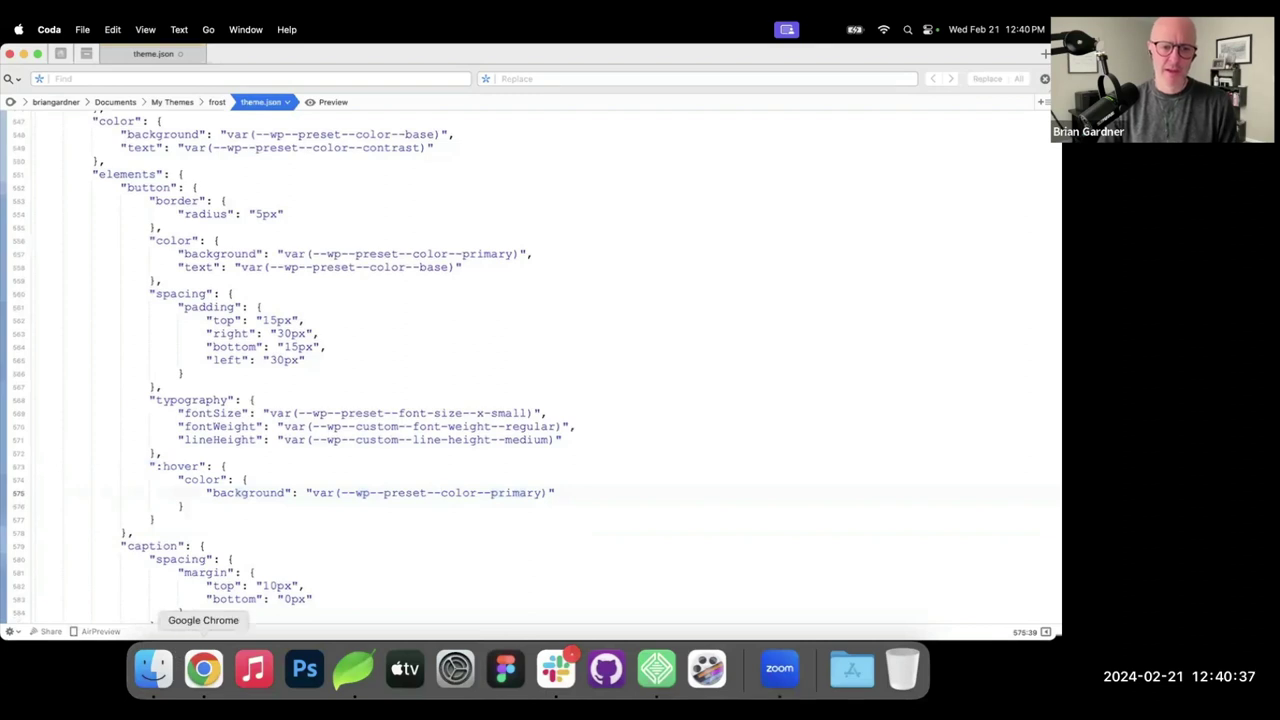
left_click(203, 668)
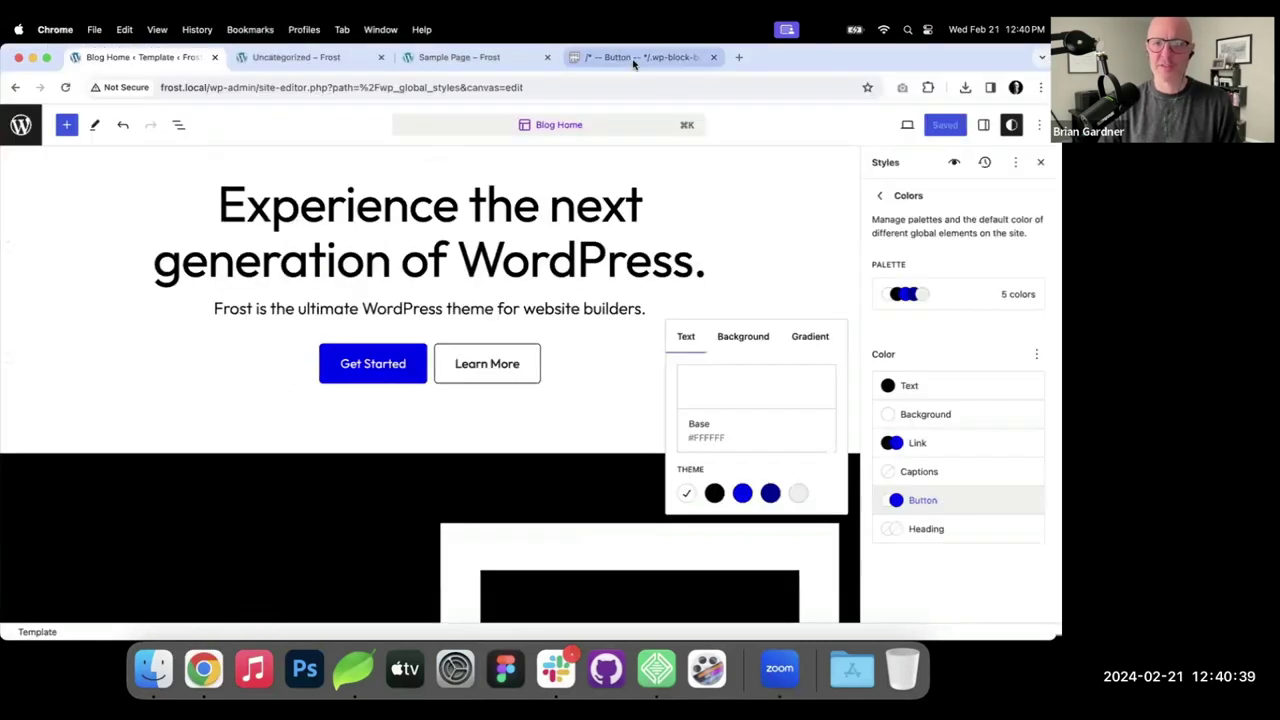
Review the outline button CSS snippet on Pastebin and open the Frost home page on the front end.
left_click(625, 60)
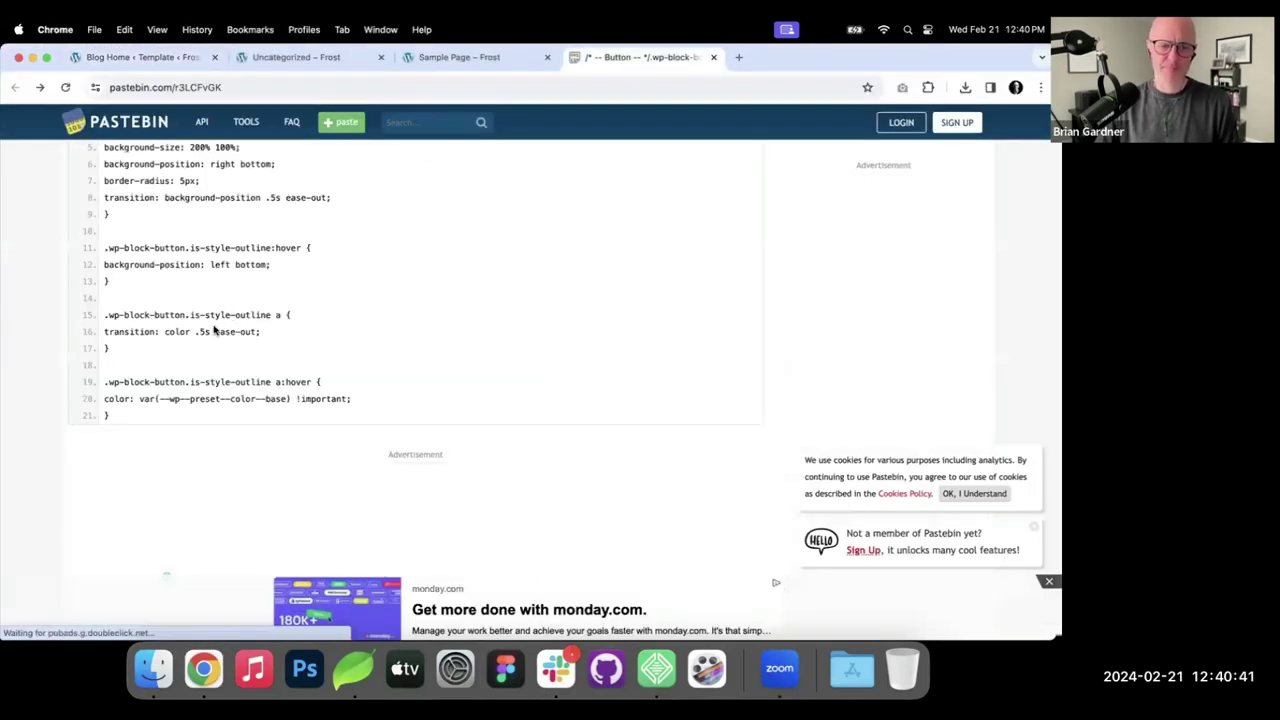
scroll(210, 325, "up", 3)
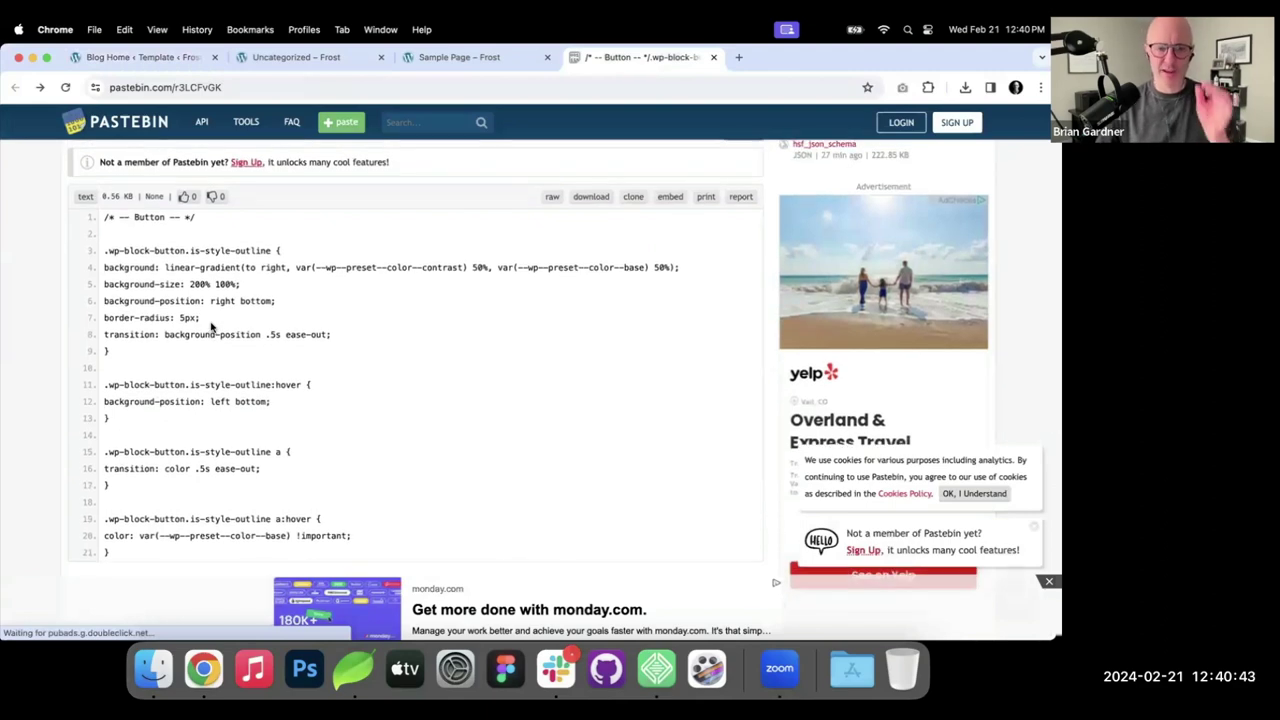
left_click(457, 57)
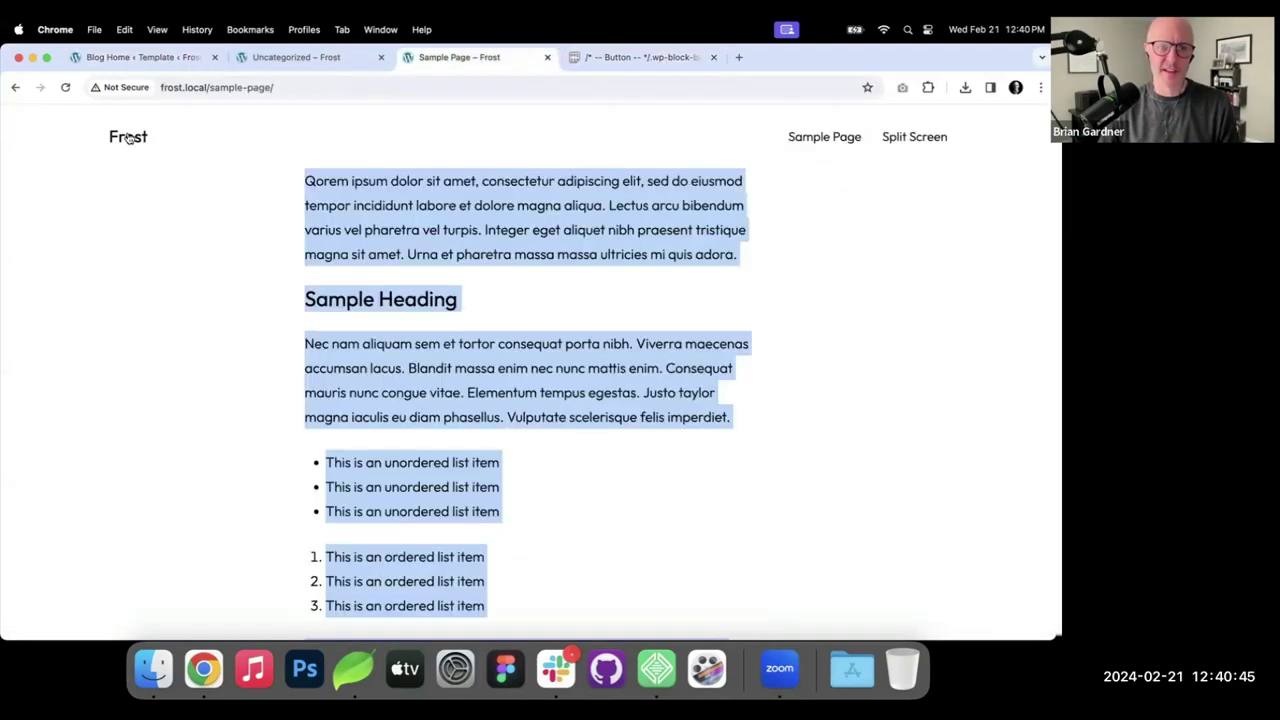
left_click(128, 139)
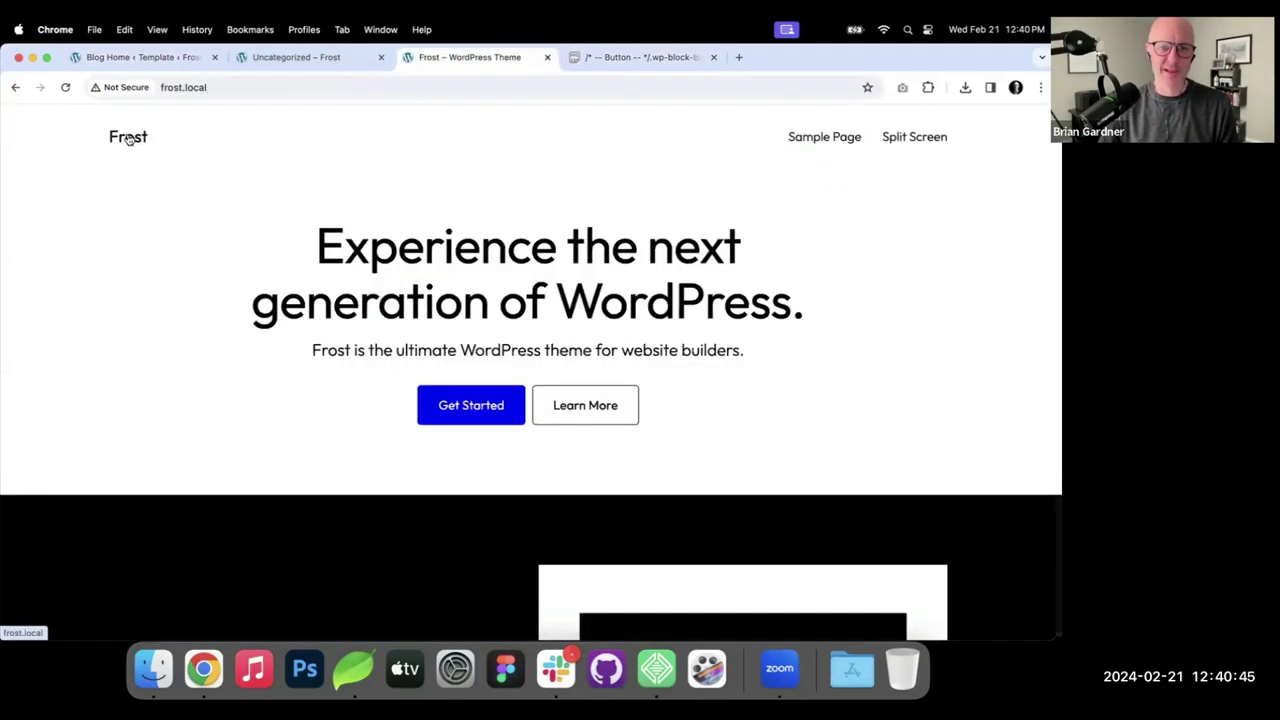
Copy the entire Button CSS snippet from the Pastebin page, from the opening comment to the last closing brace.
left_click(640, 58)
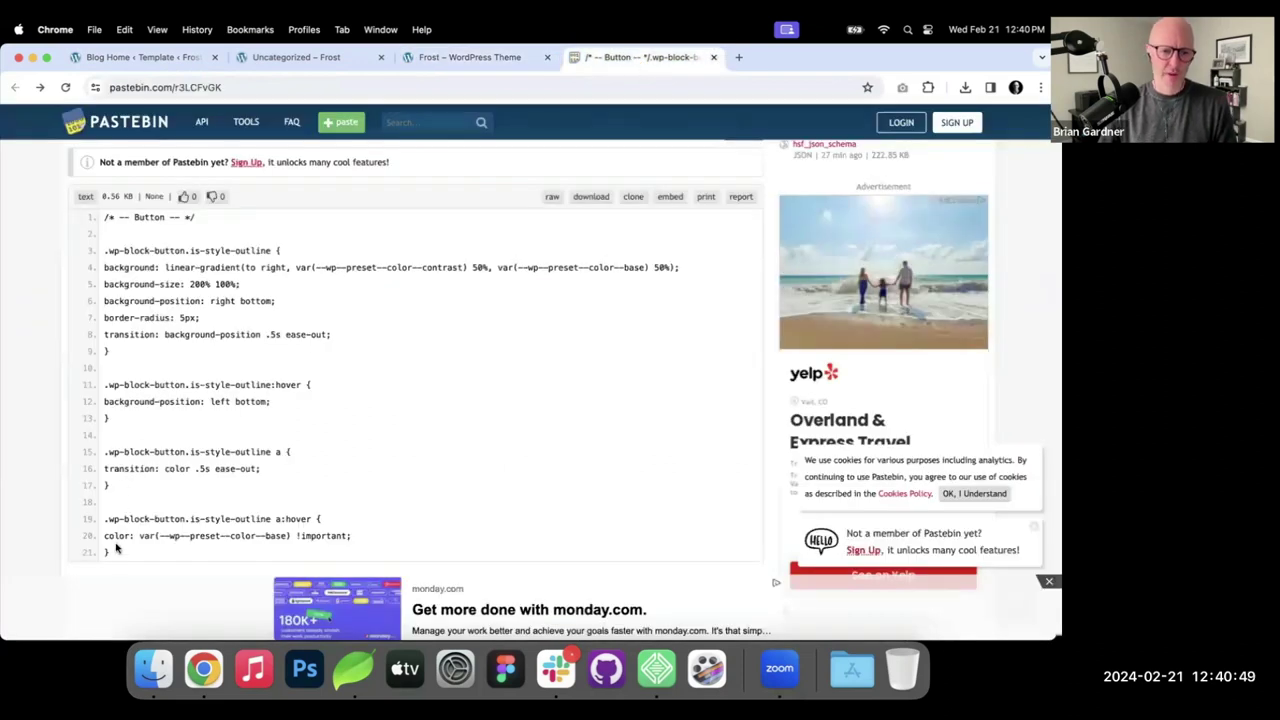
left_click_drag(114, 556, 102, 218)
key("super+c")
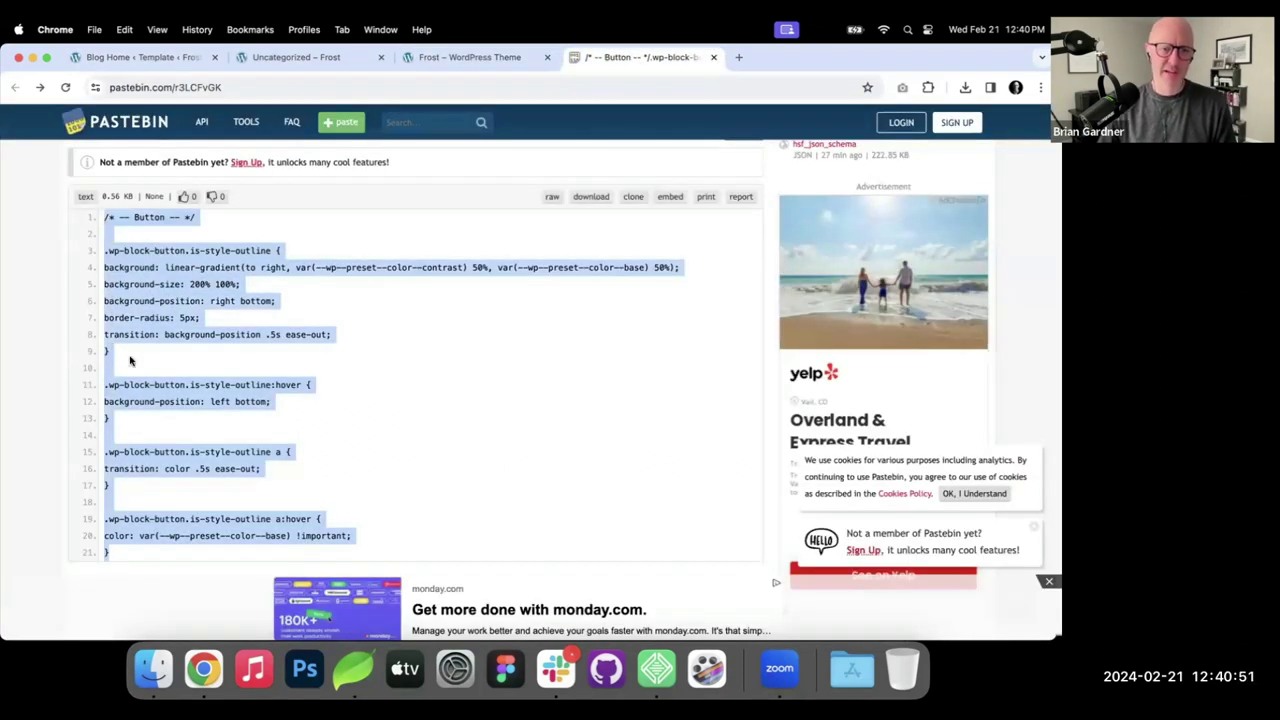
left_click(226, 294)
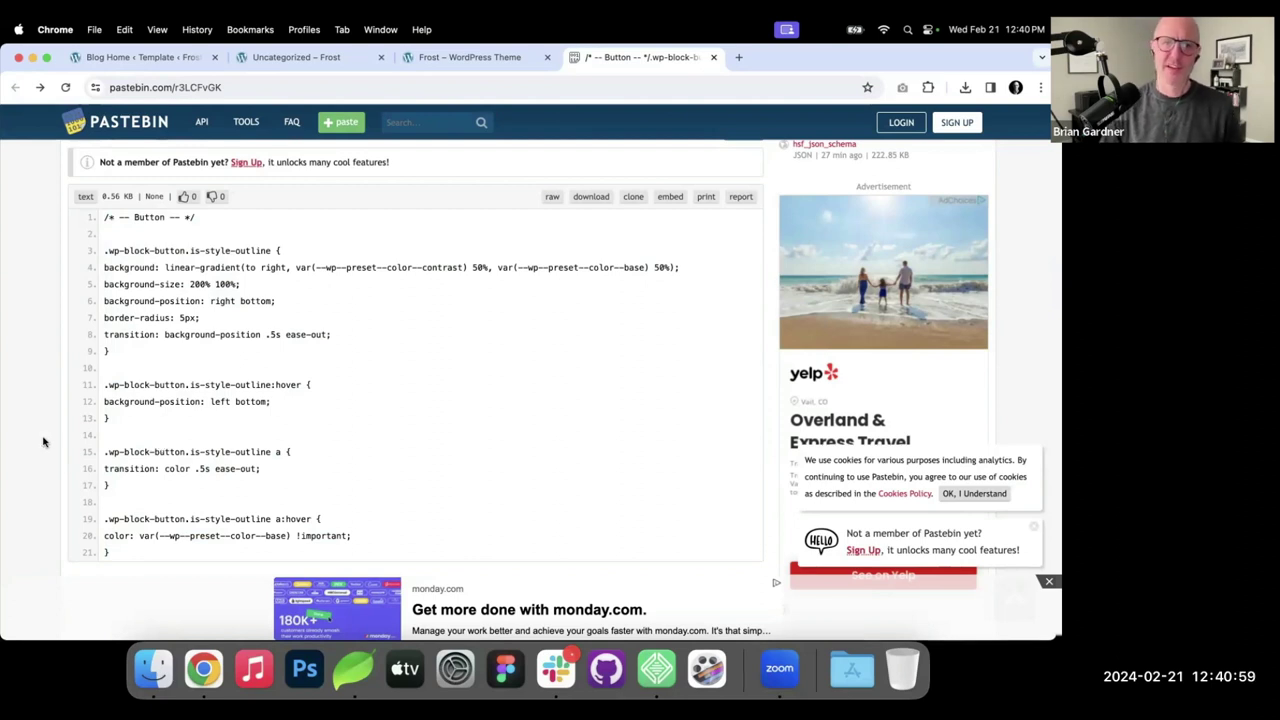
Return to the Blog Home template and open Additional CSS in the global styles.
left_click(140, 57)
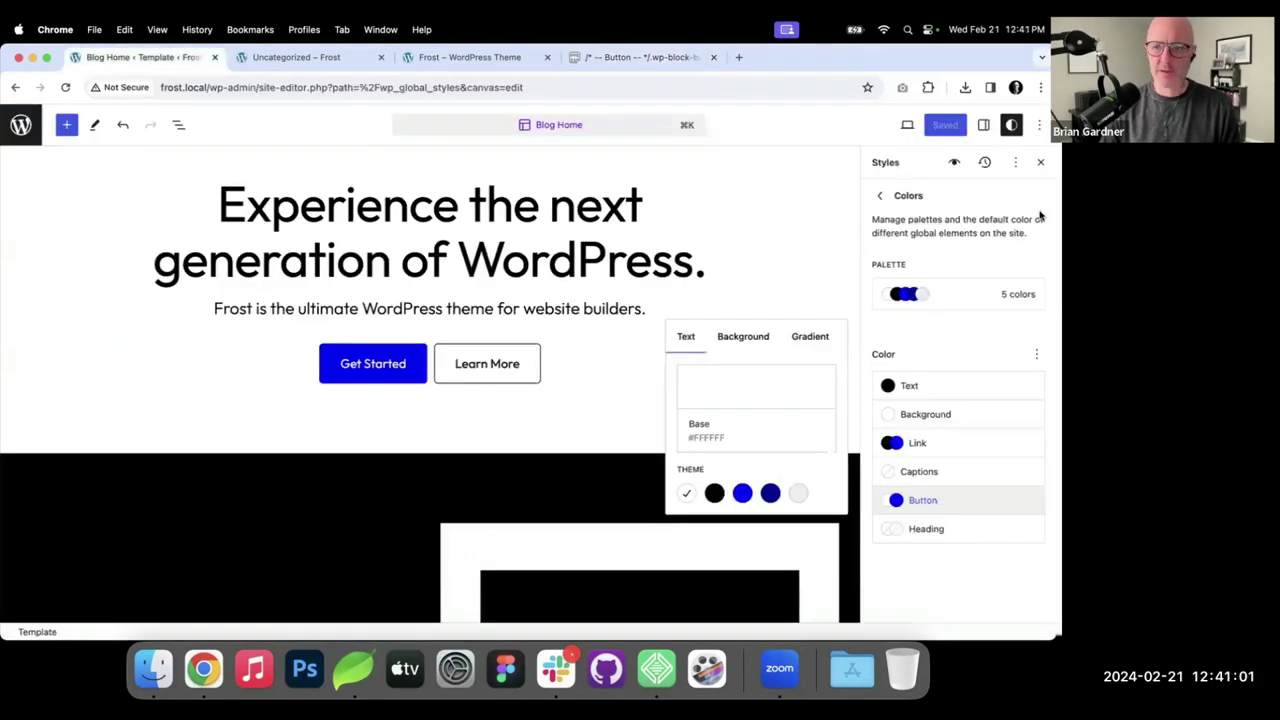
left_click(880, 196)
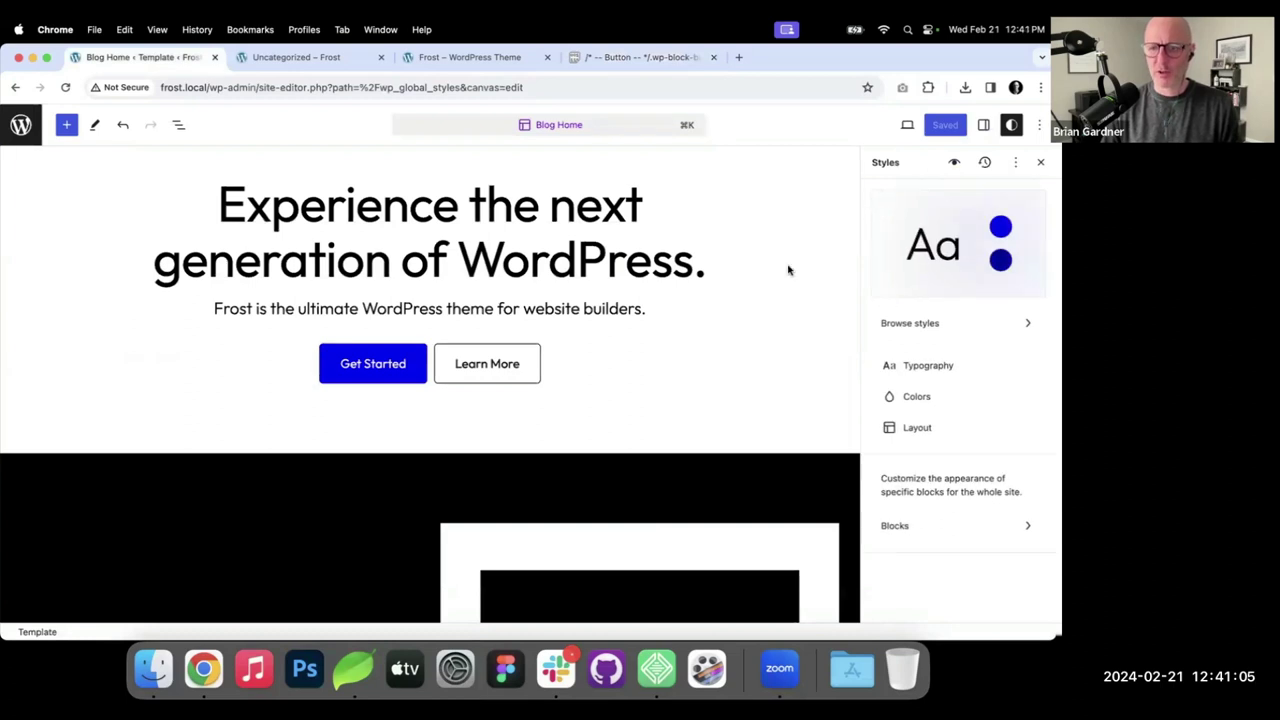
left_click(1017, 164)
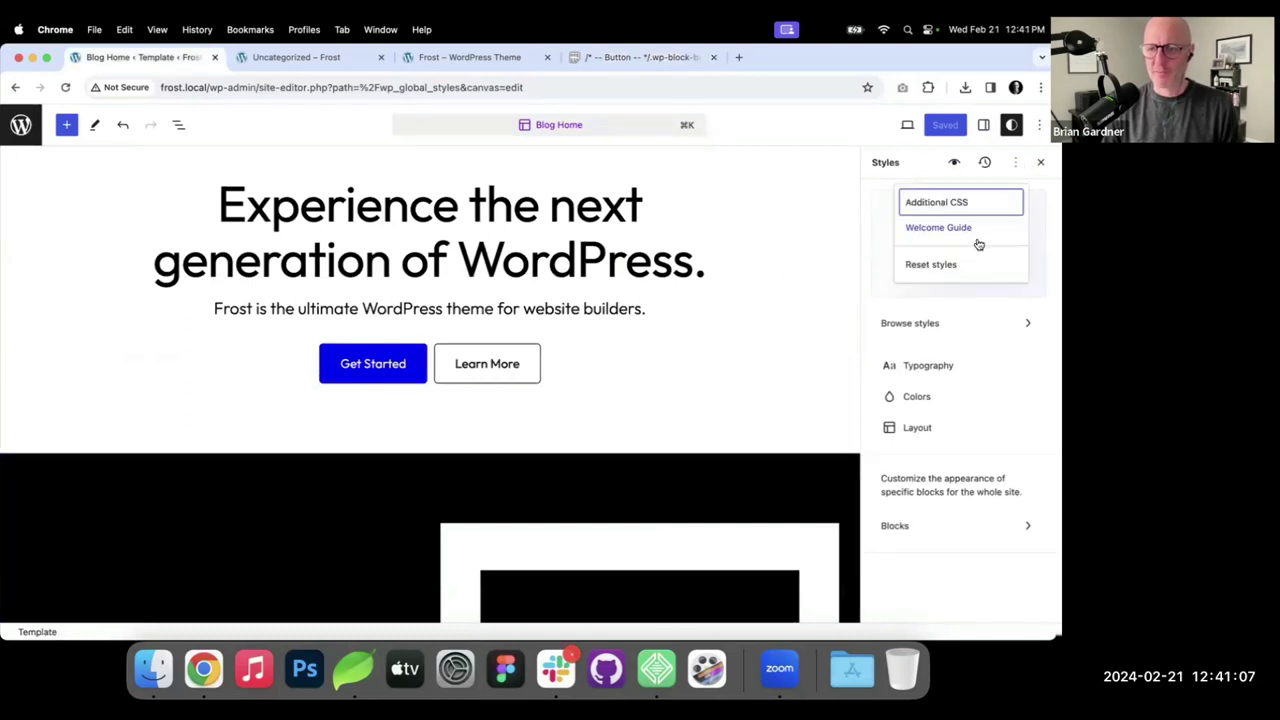
left_click(963, 204)
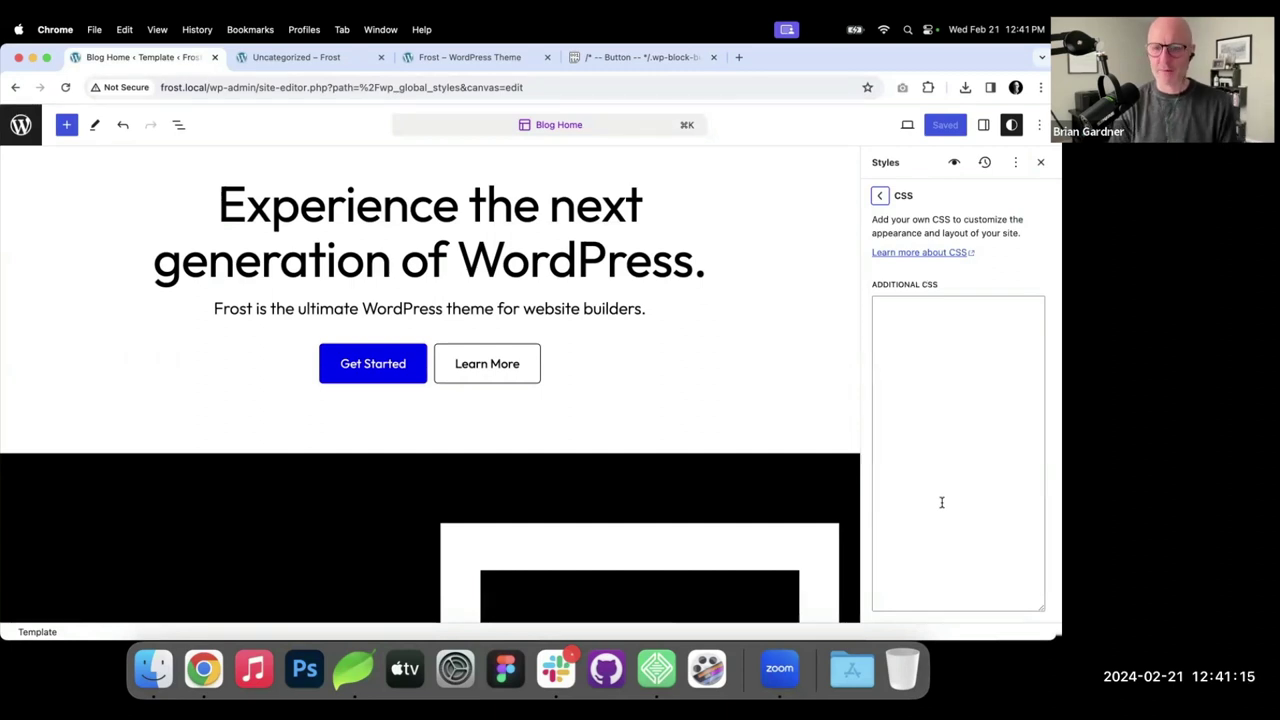
Paste the copied outline button CSS into Additional CSS and save the site.
left_click(930, 364)
key("super+v")
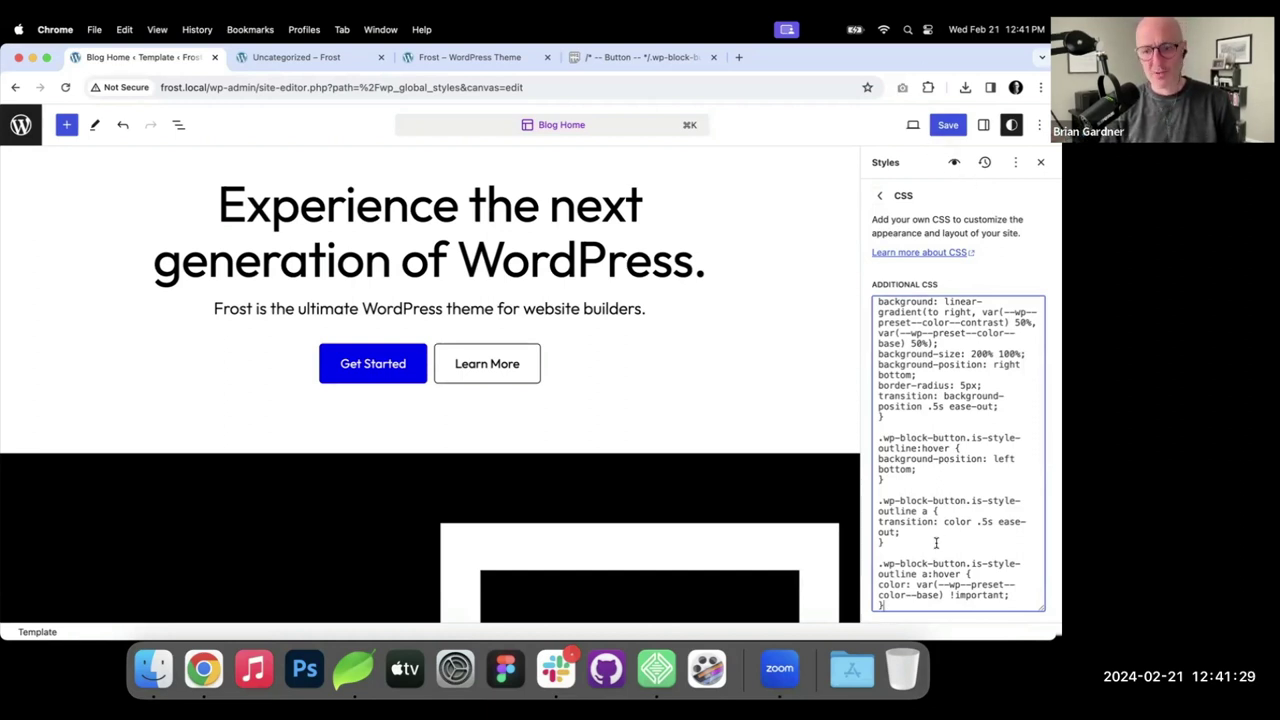
scroll(936, 543, "up", 1)
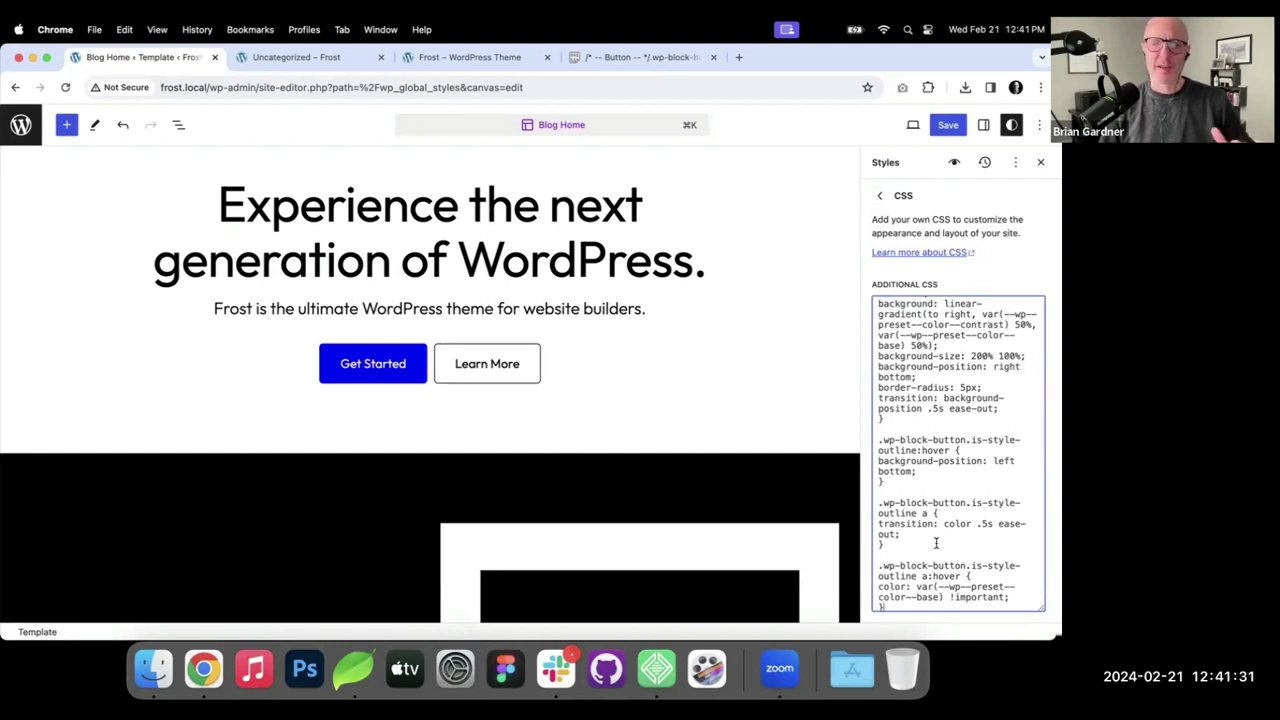
left_click(957, 128)
left_click(920, 124)
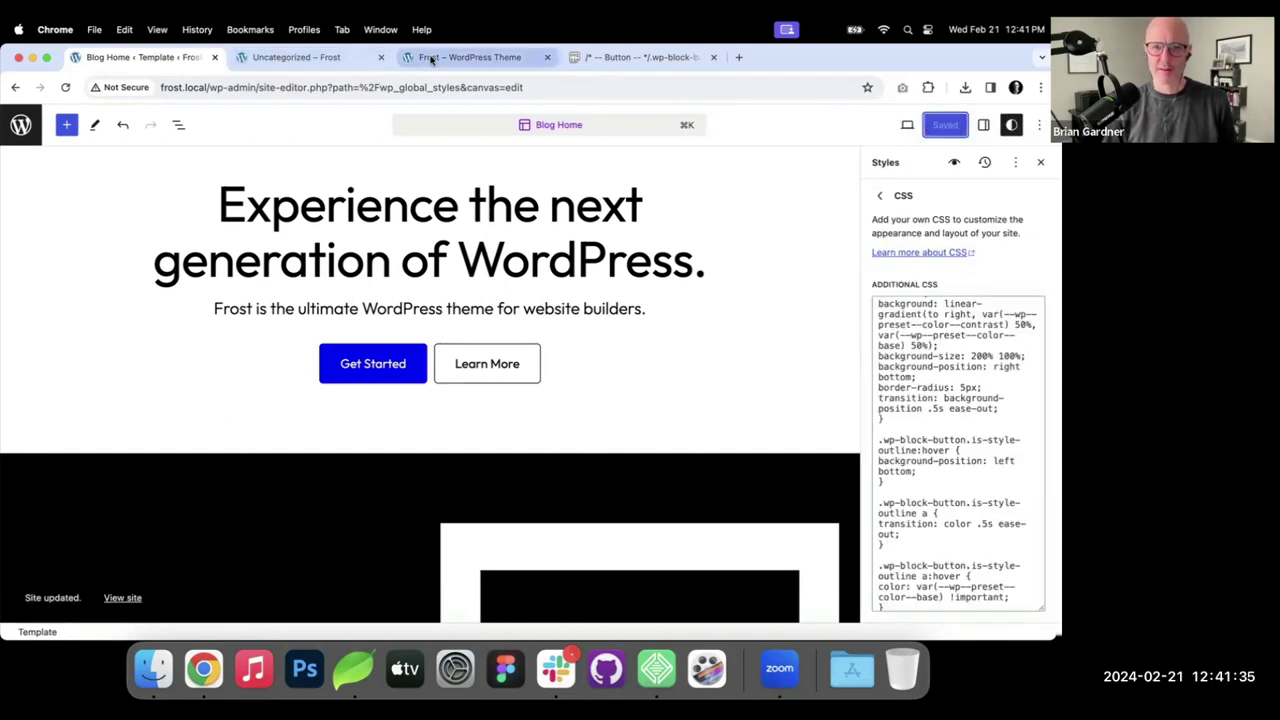
Check the Learn More button's hover effect on the front-end home page against the Pastebin code.
left_click(432, 58)
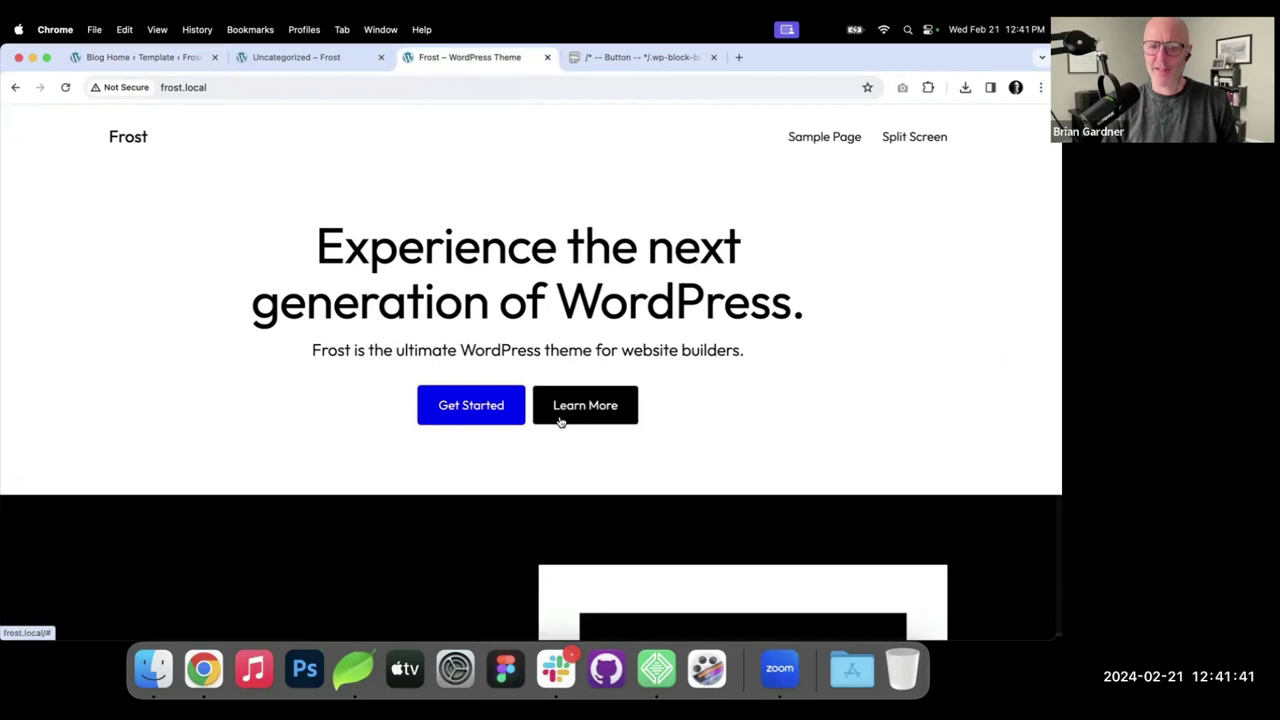
left_click(623, 57)
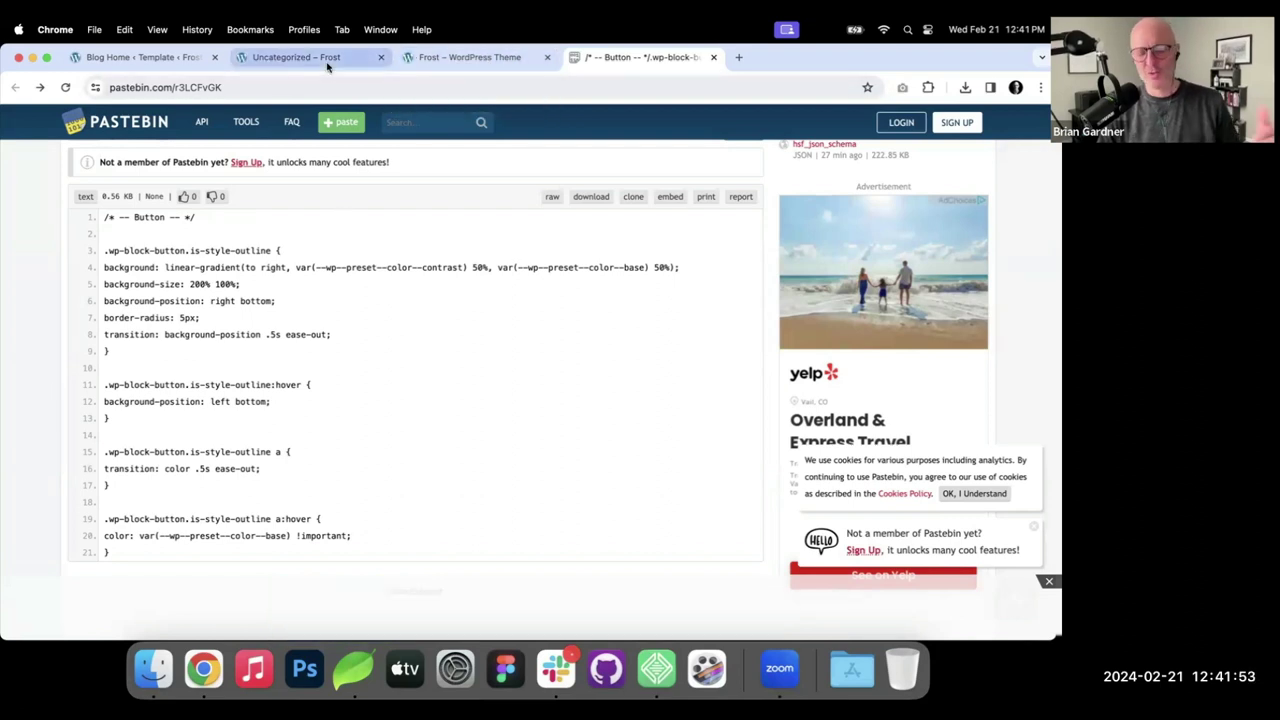
left_click(465, 57)
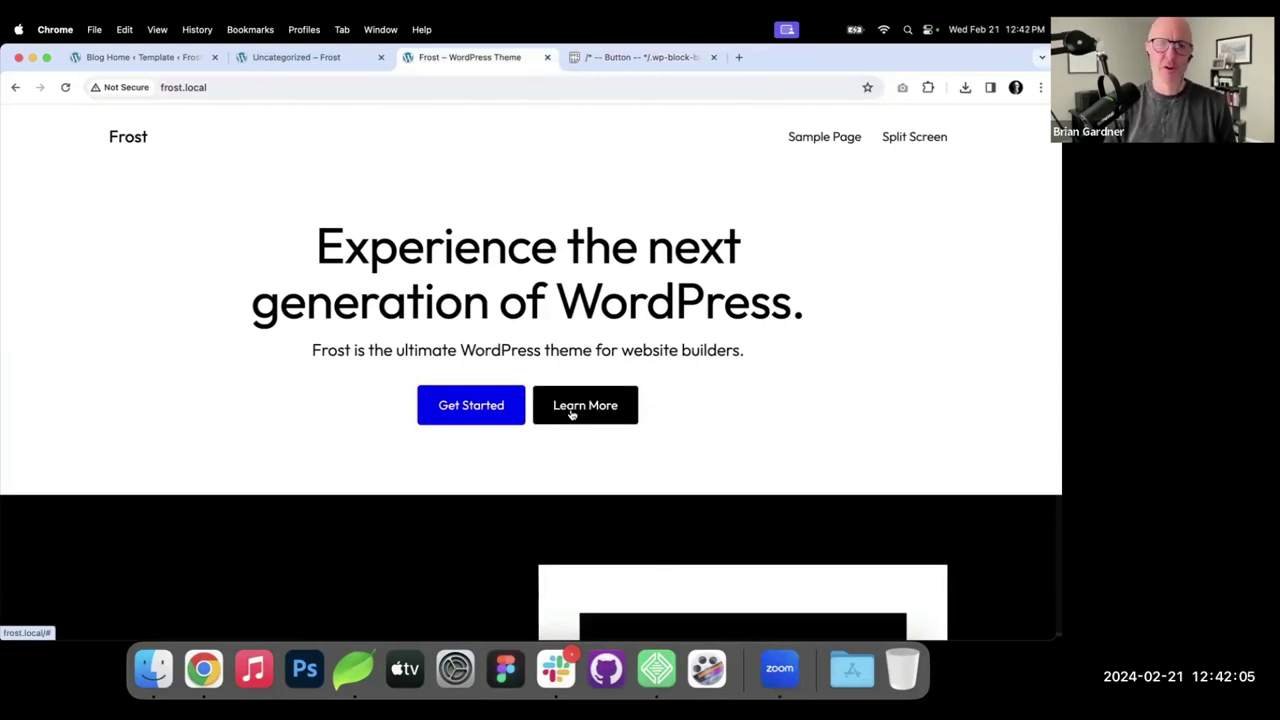
In the Blog Home template's global styles, open the Buttons block and look through its style settings.
left_click(160, 57)
left_click(884, 197)
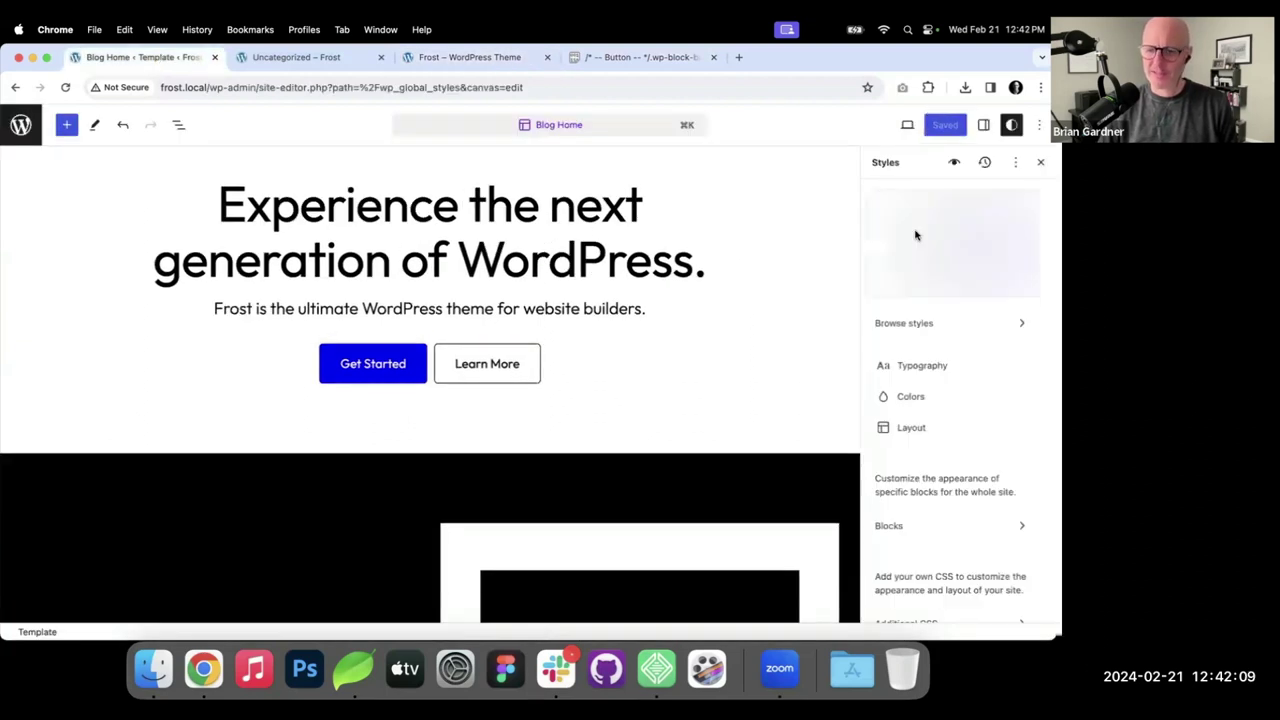
scroll(945, 430, "down", 1)
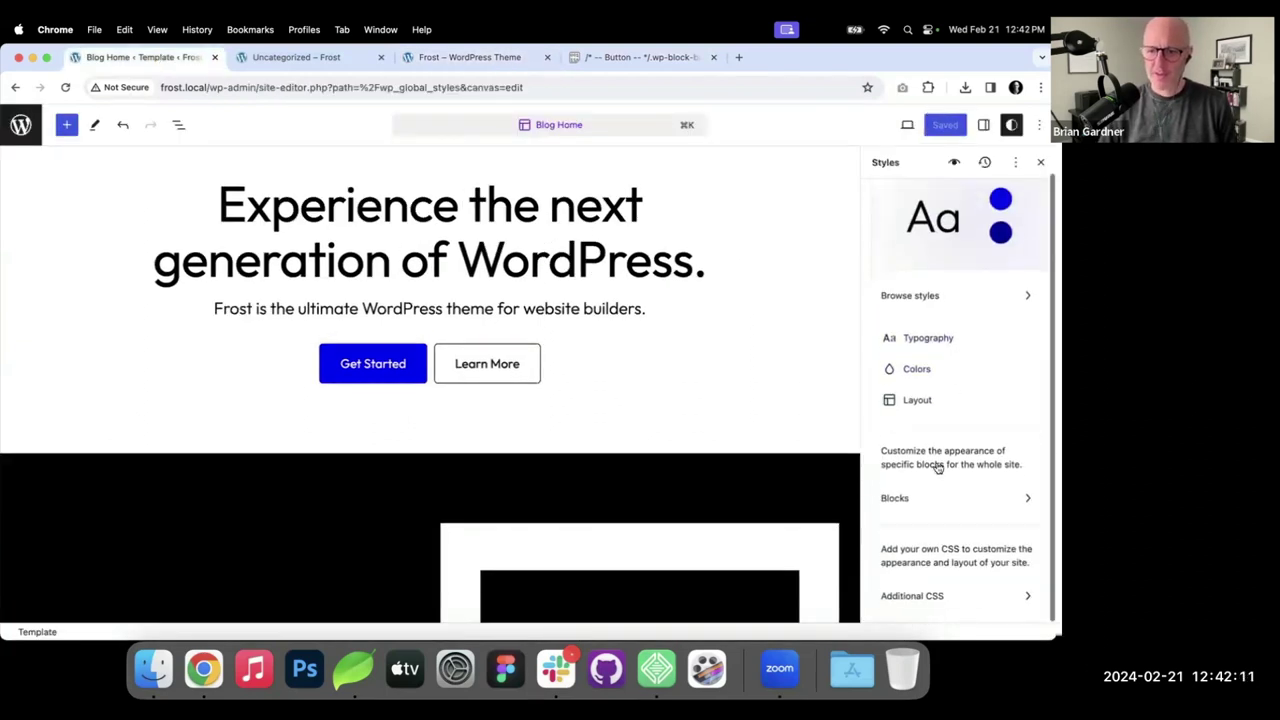
left_click(914, 498)
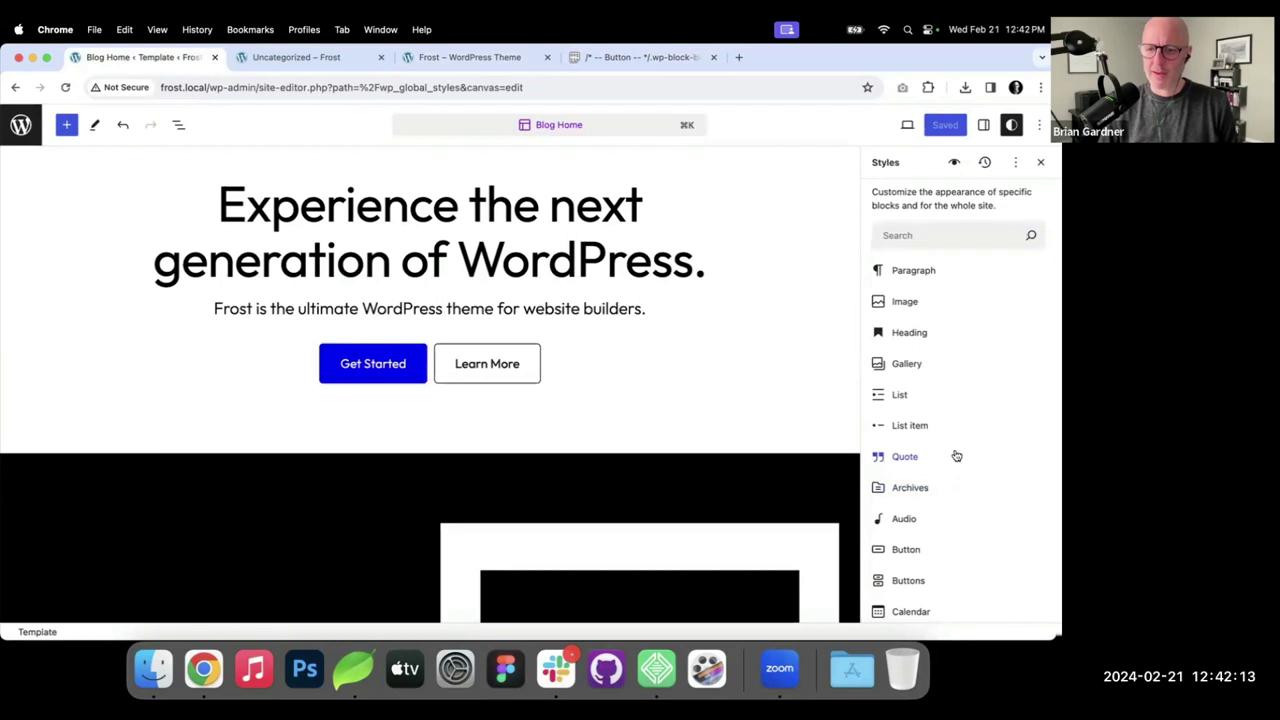
scroll(929, 352, "down", 5)
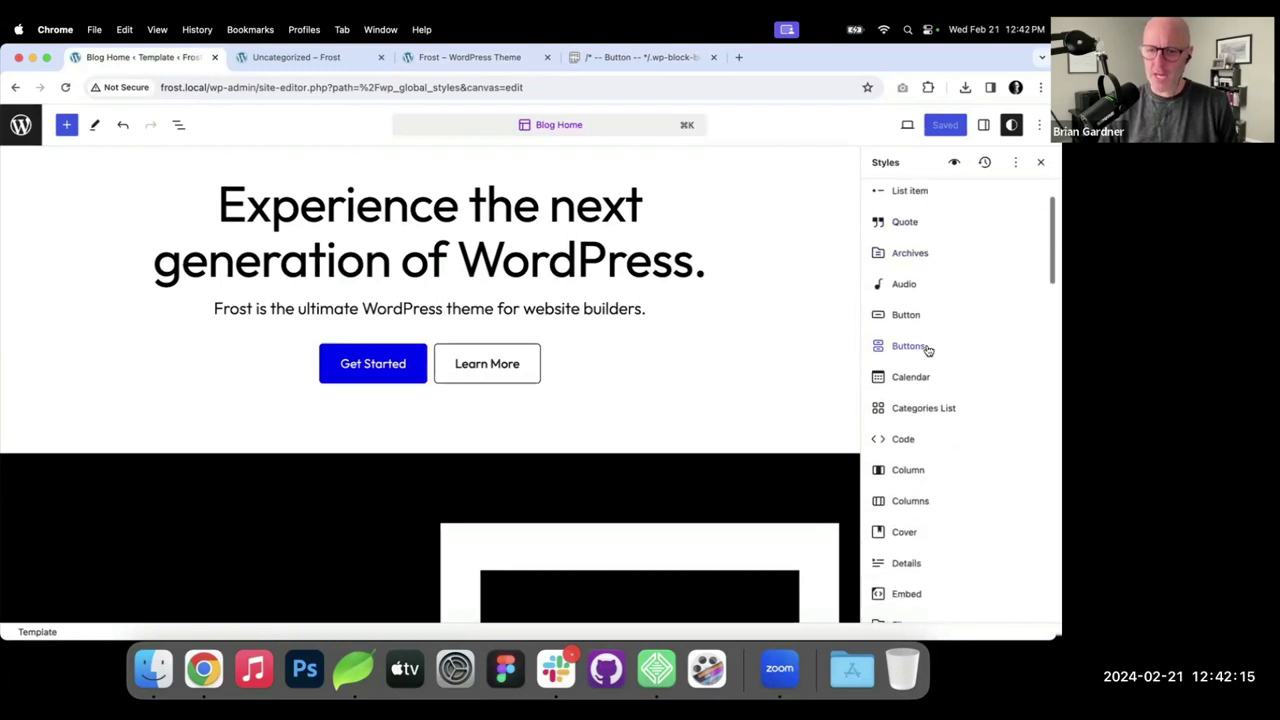
left_click(921, 350)
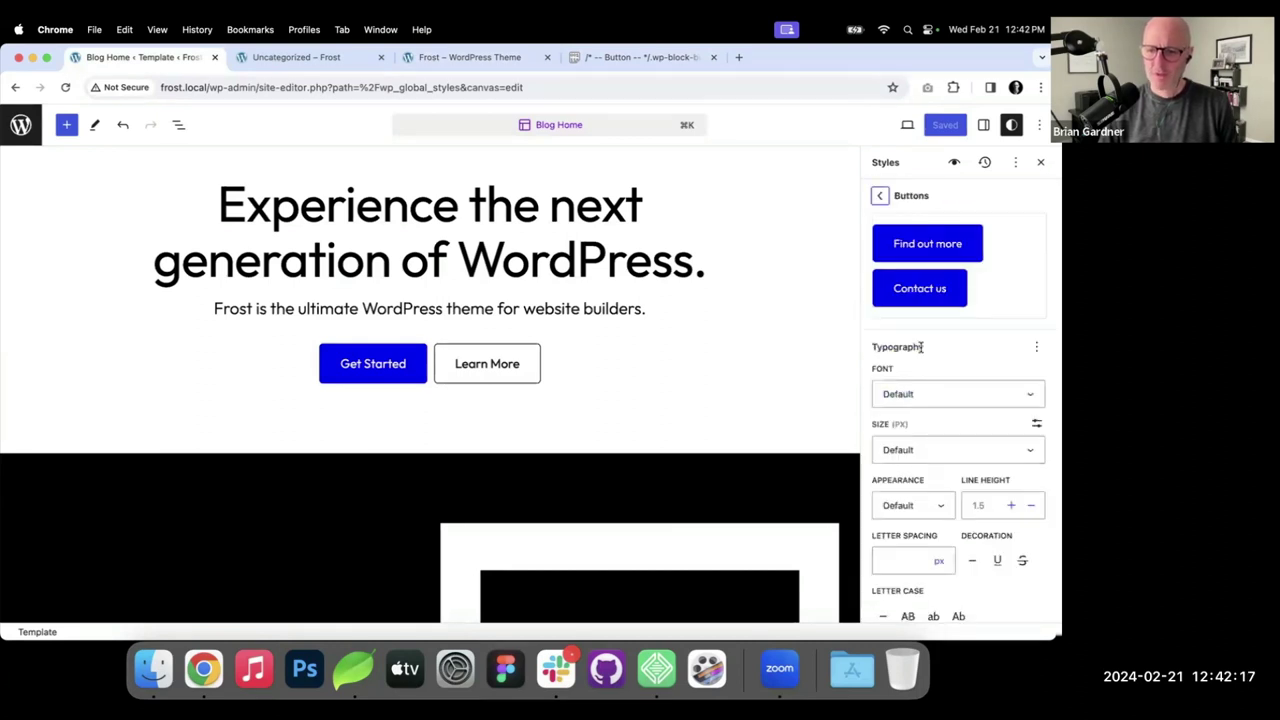
scroll(920, 233, "down", 4)
scroll(920, 233, "up", 4)
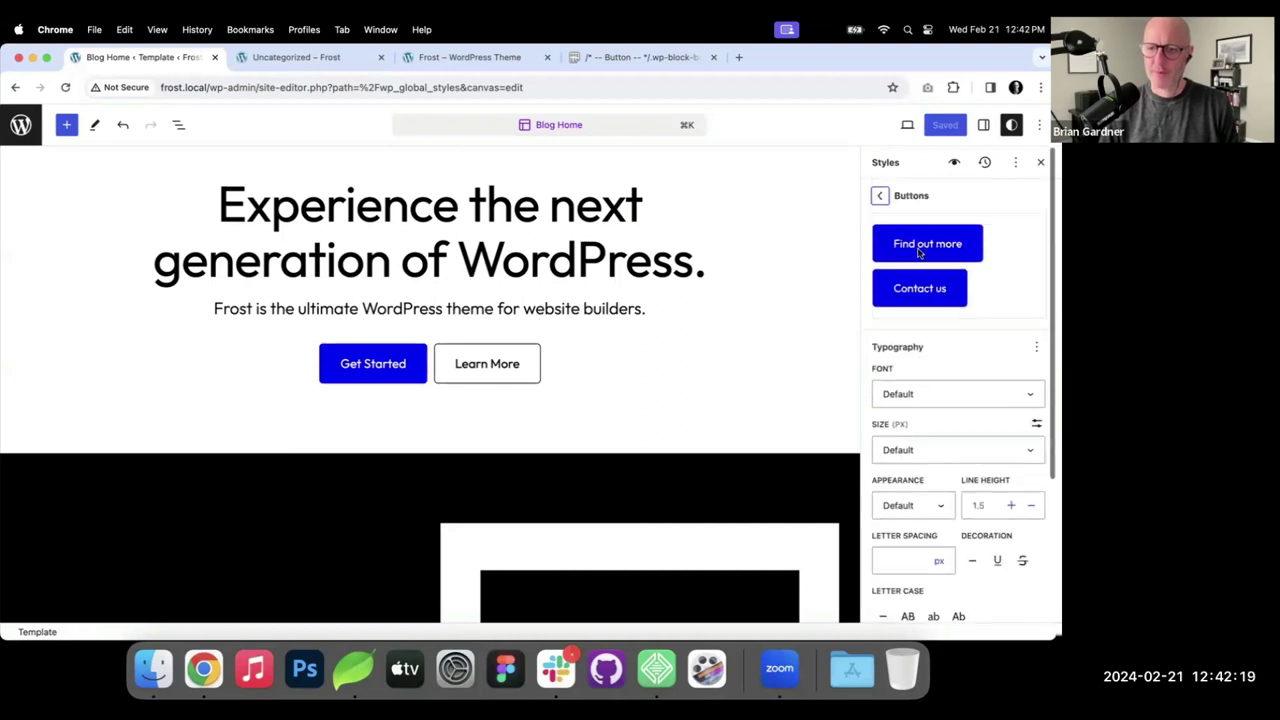
Open the single Button block's global styles and look through its dimension, border and shadow options.
left_click(880, 194)
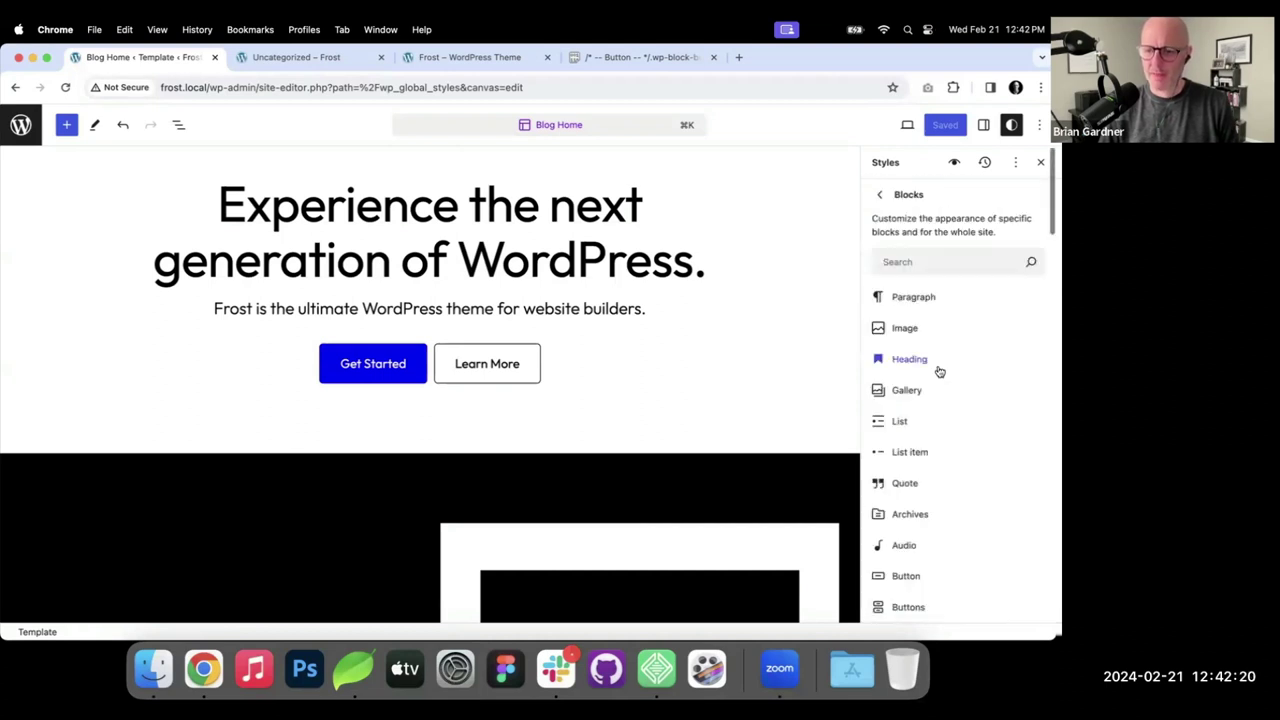
left_click(912, 577)
scroll(931, 404, "down", 3)
scroll(931, 403, "down", 2)
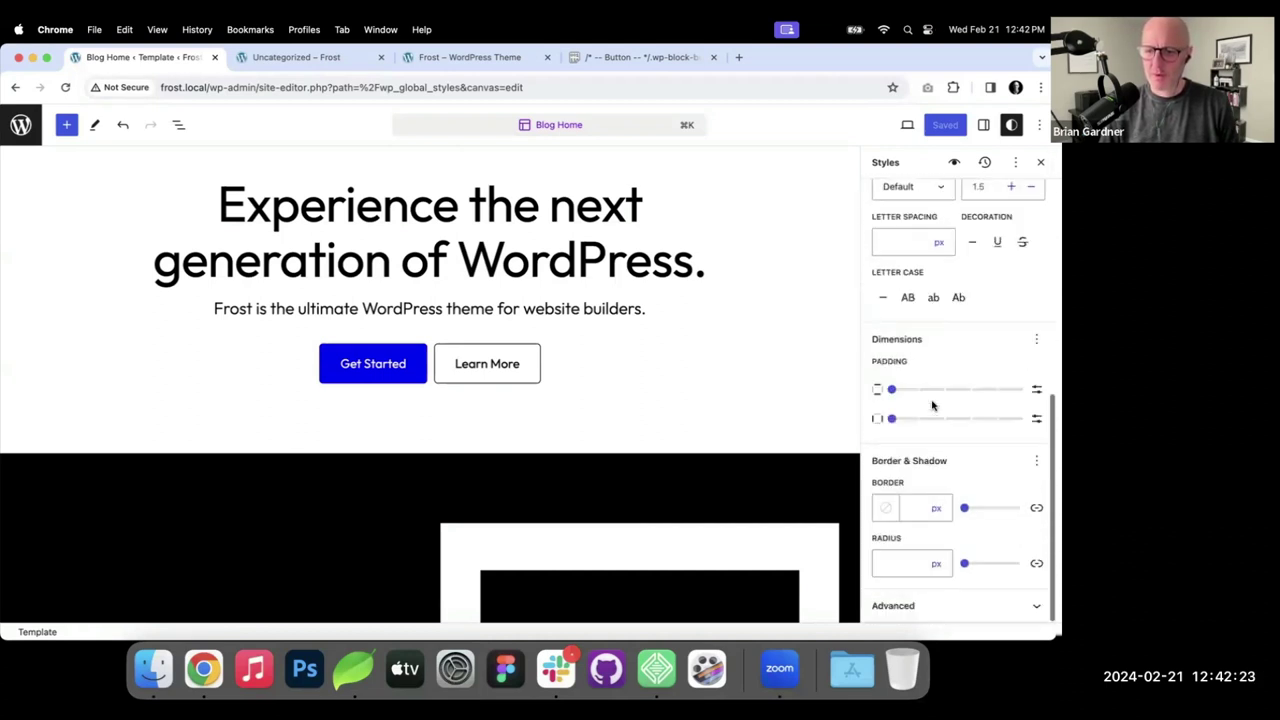
scroll(931, 403, "up", 6)
Reopen Additional CSS to review the button rules and switch back to the front-end home page.
left_click(1016, 165)
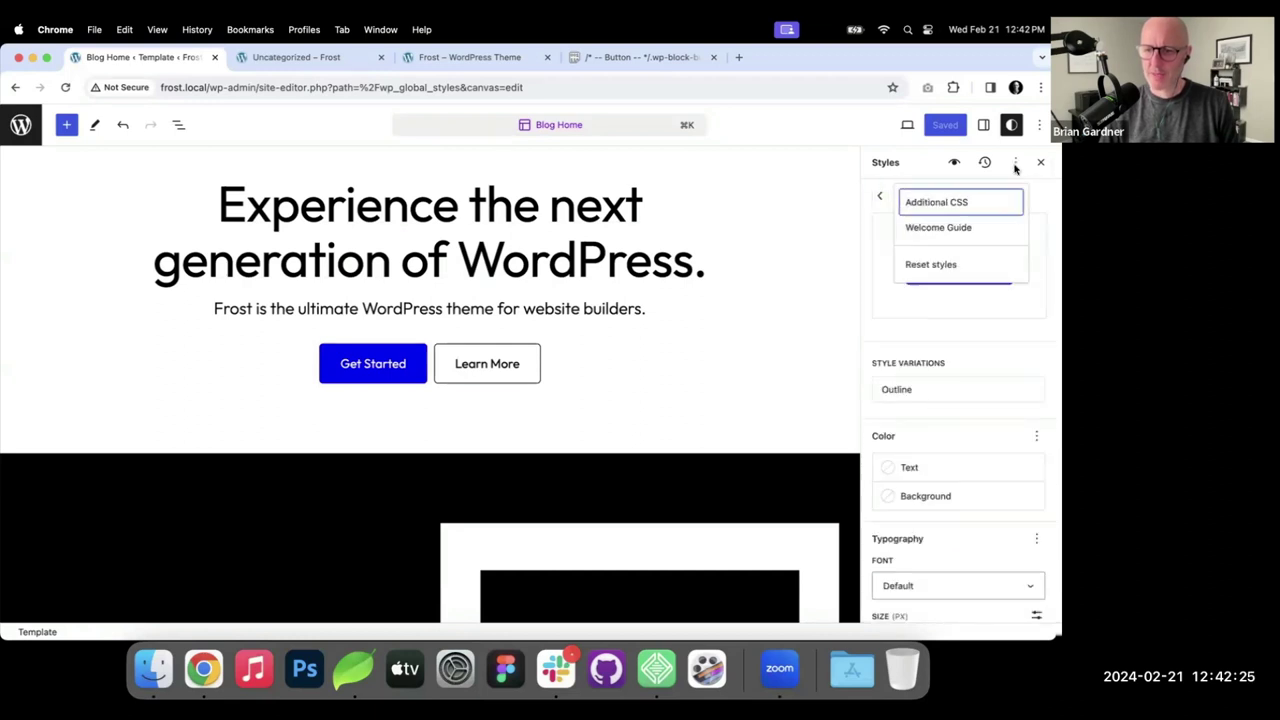
left_click(966, 203)
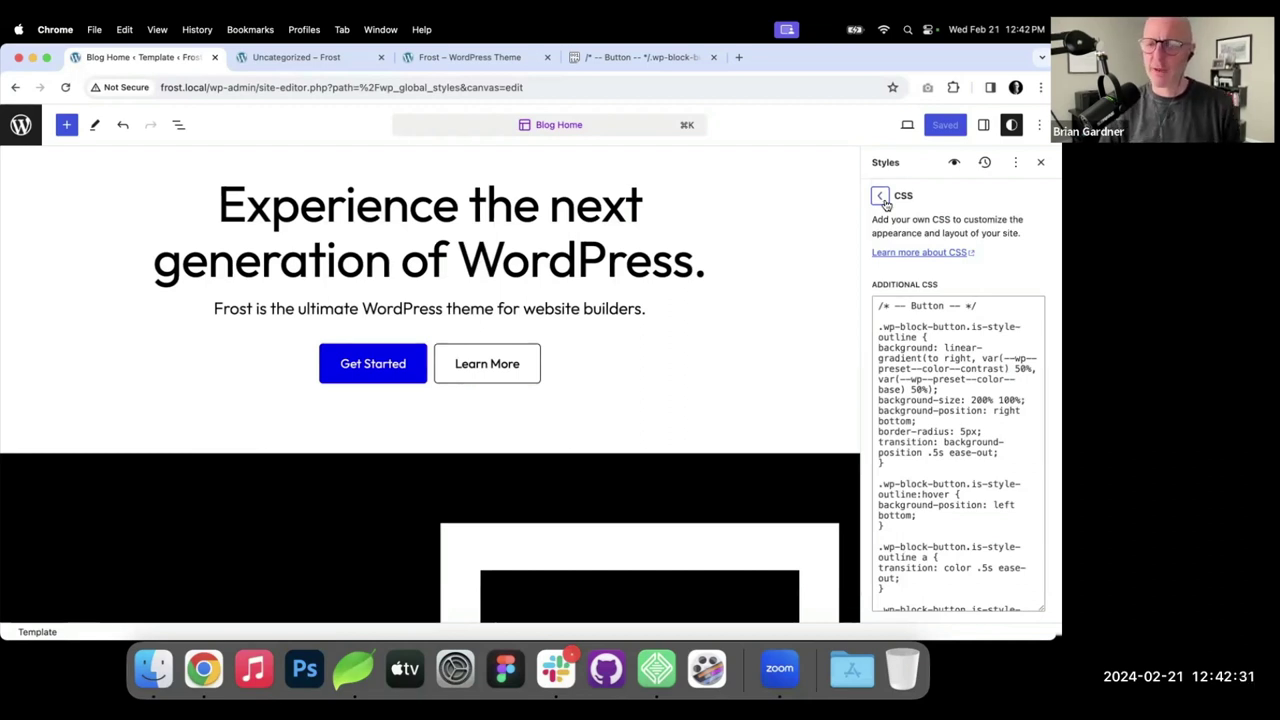
scroll(917, 375, "down", 2)
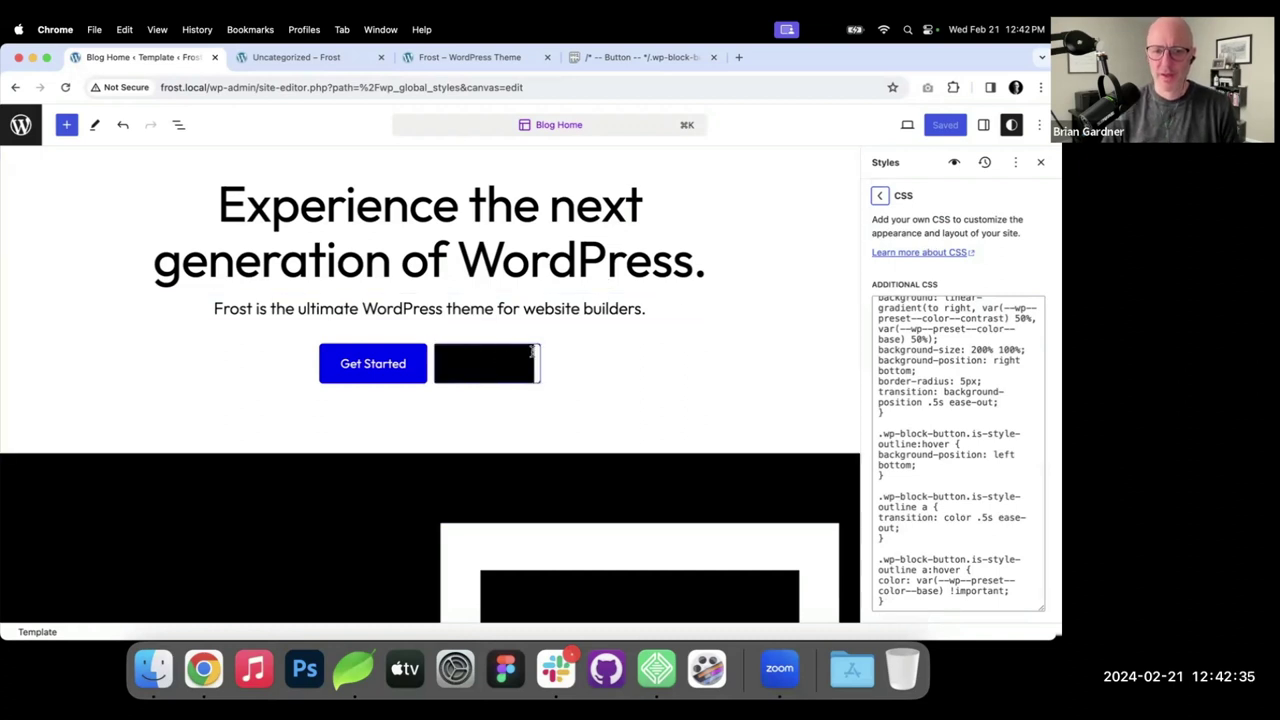
left_click(318, 63)
left_click(443, 61)
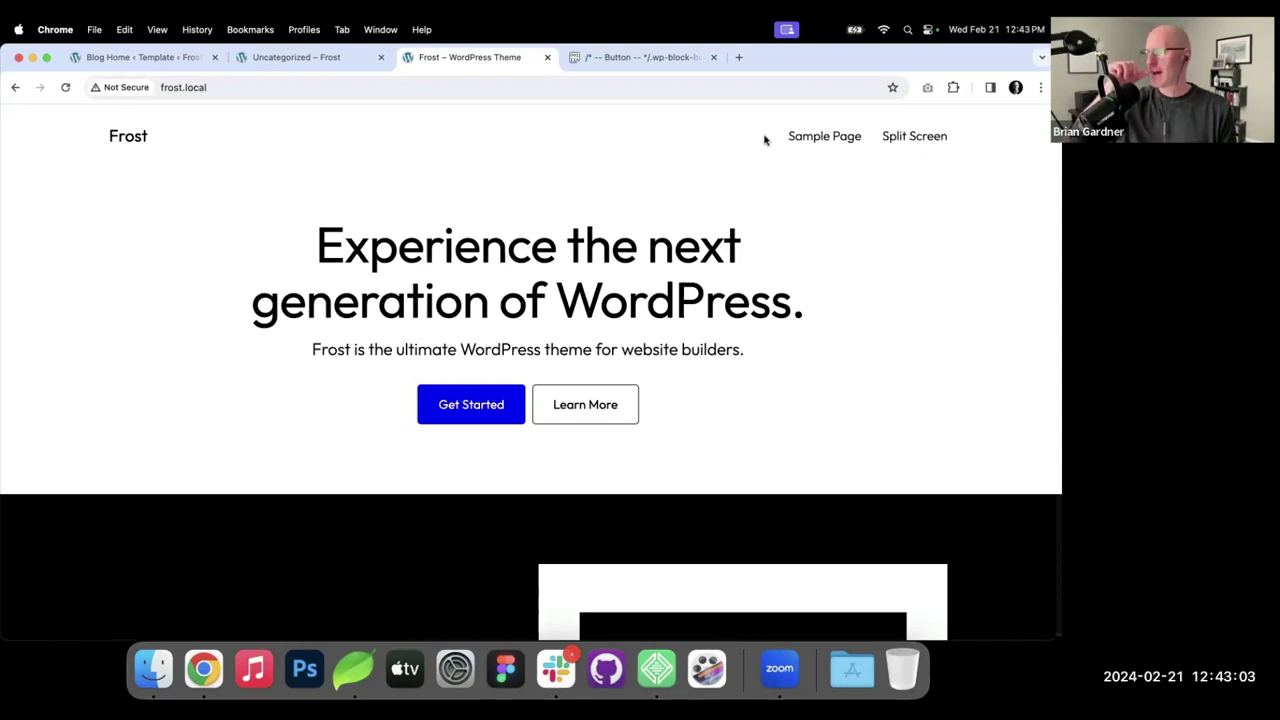
Leave the site editor for the WordPress dashboard and open the list of pages.
left_click(108, 62)
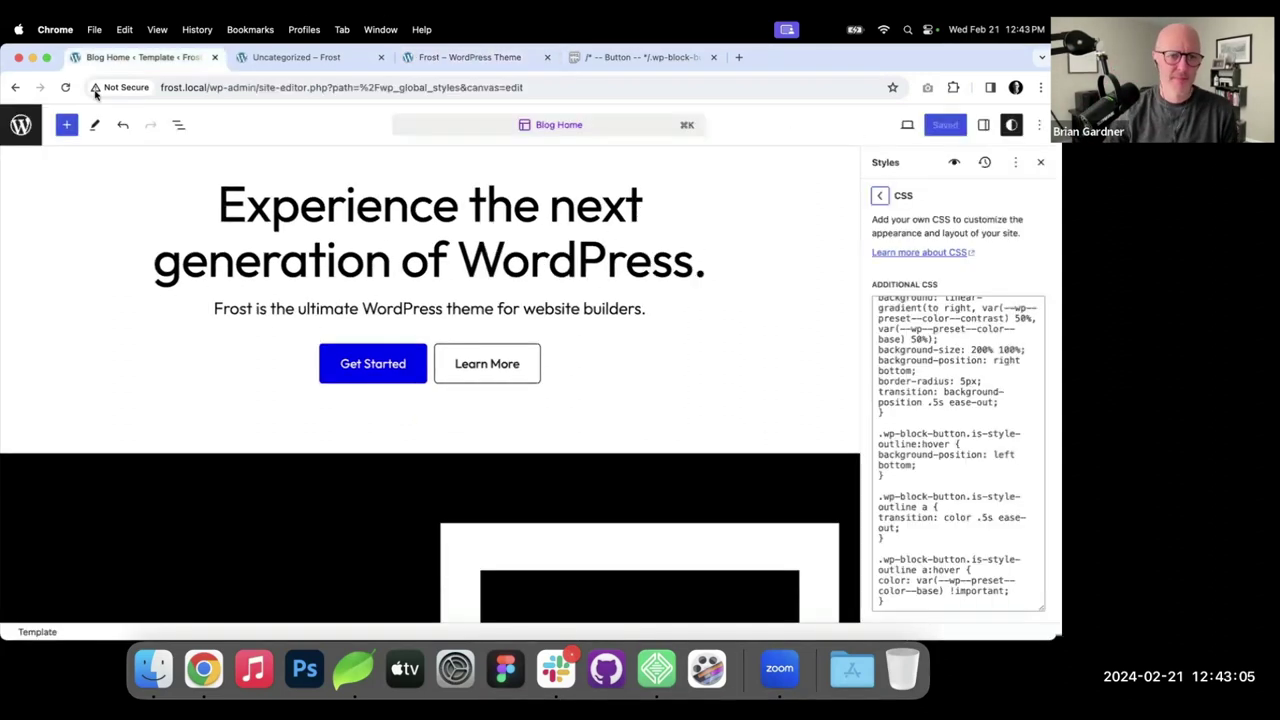
left_click(34, 124)
left_click(22, 124)
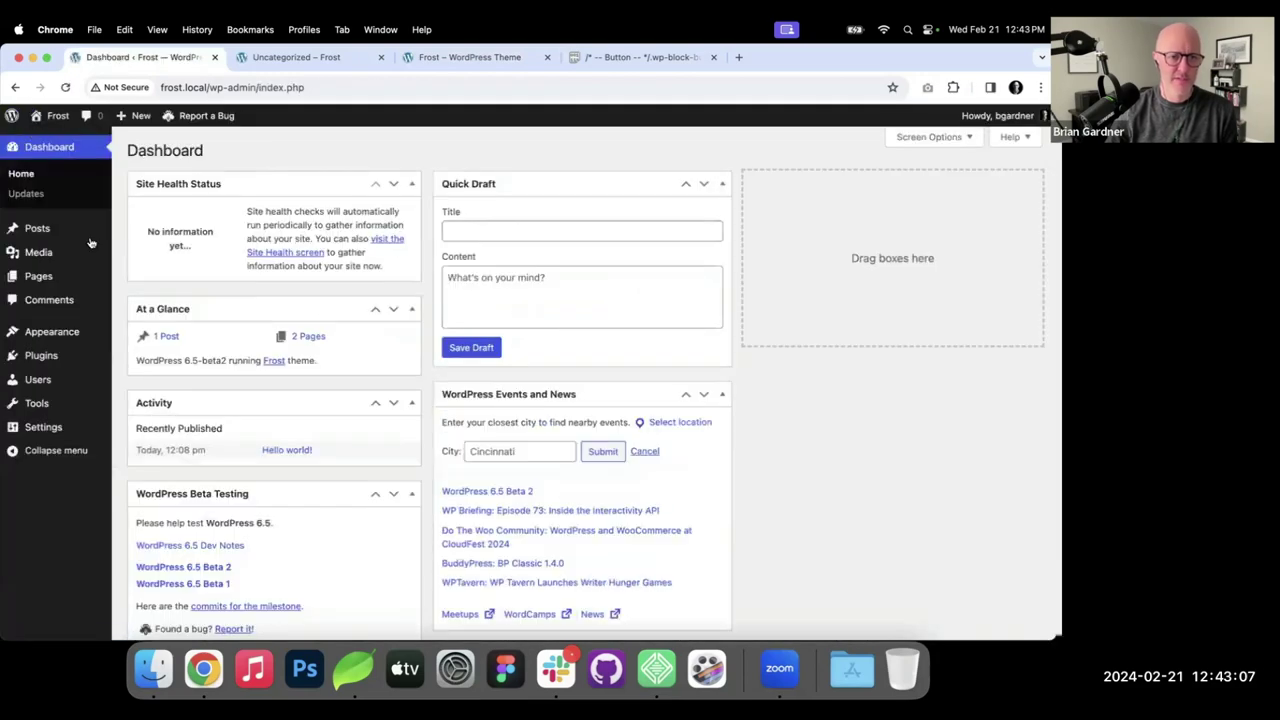
mouse_move(93, 271)
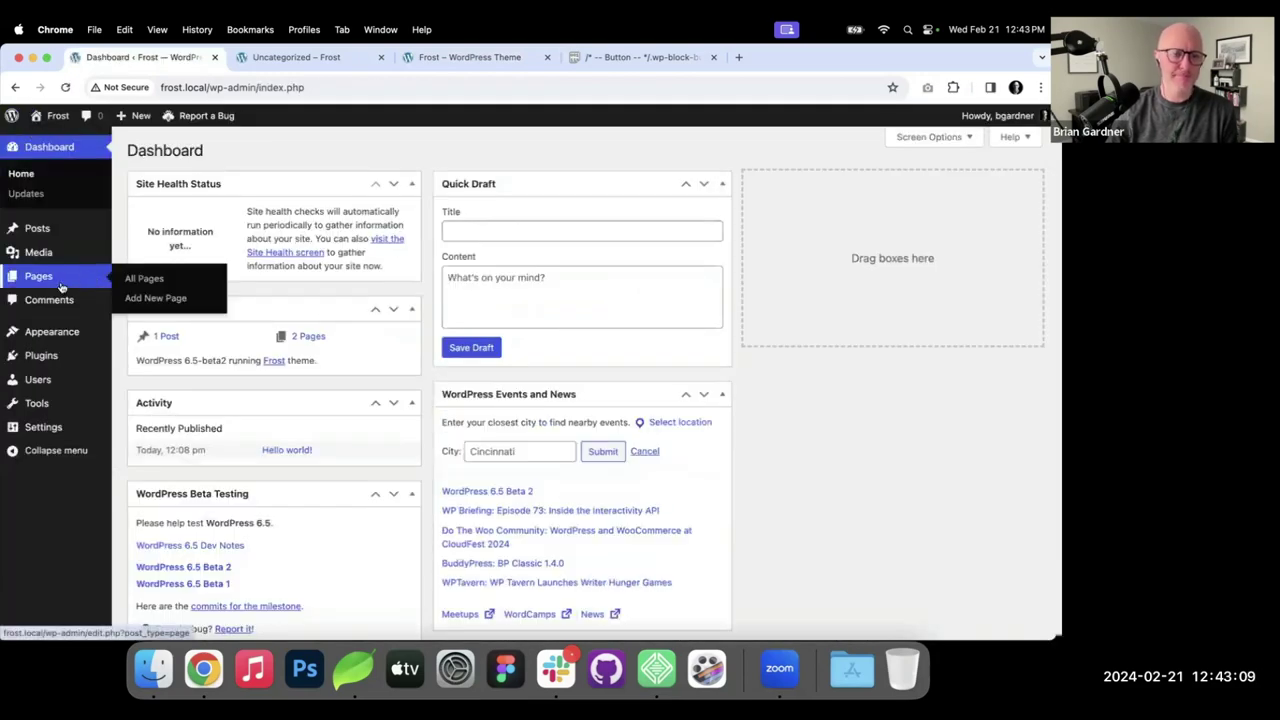
left_click(61, 284)
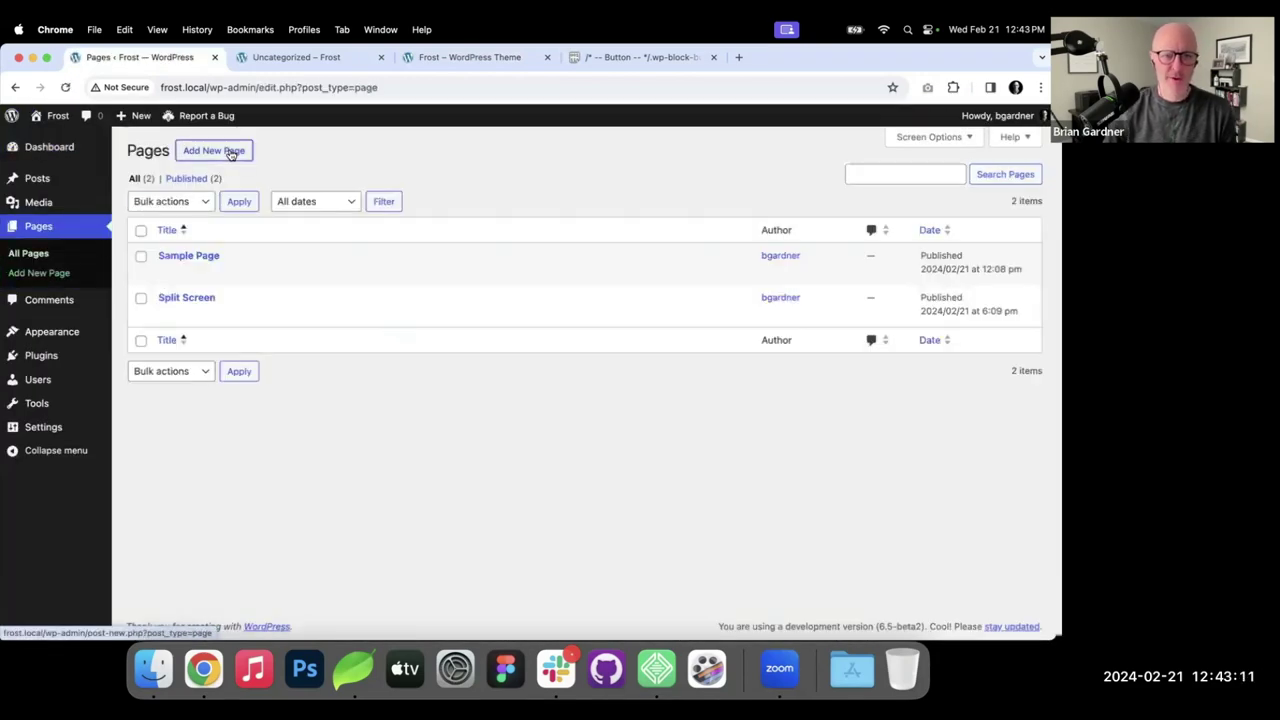
Add a new page and title it Portfolio.
left_click(214, 149)
type("Por")
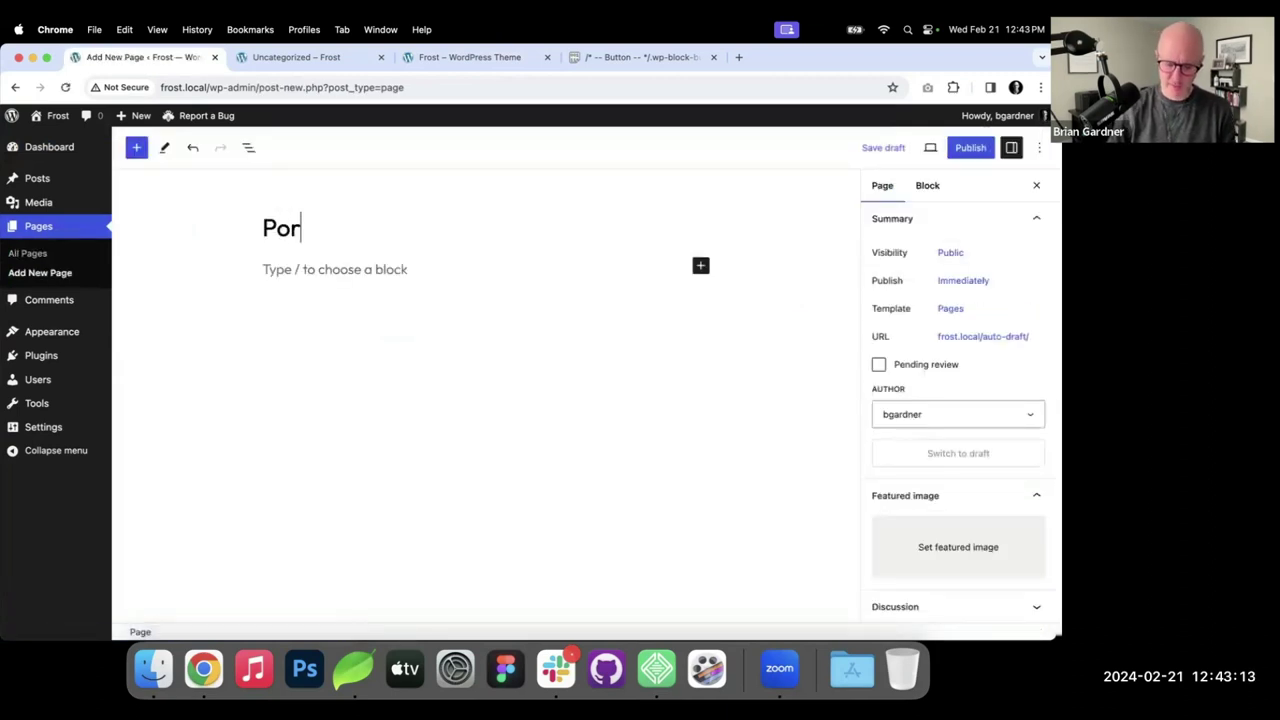
type("tfolio")
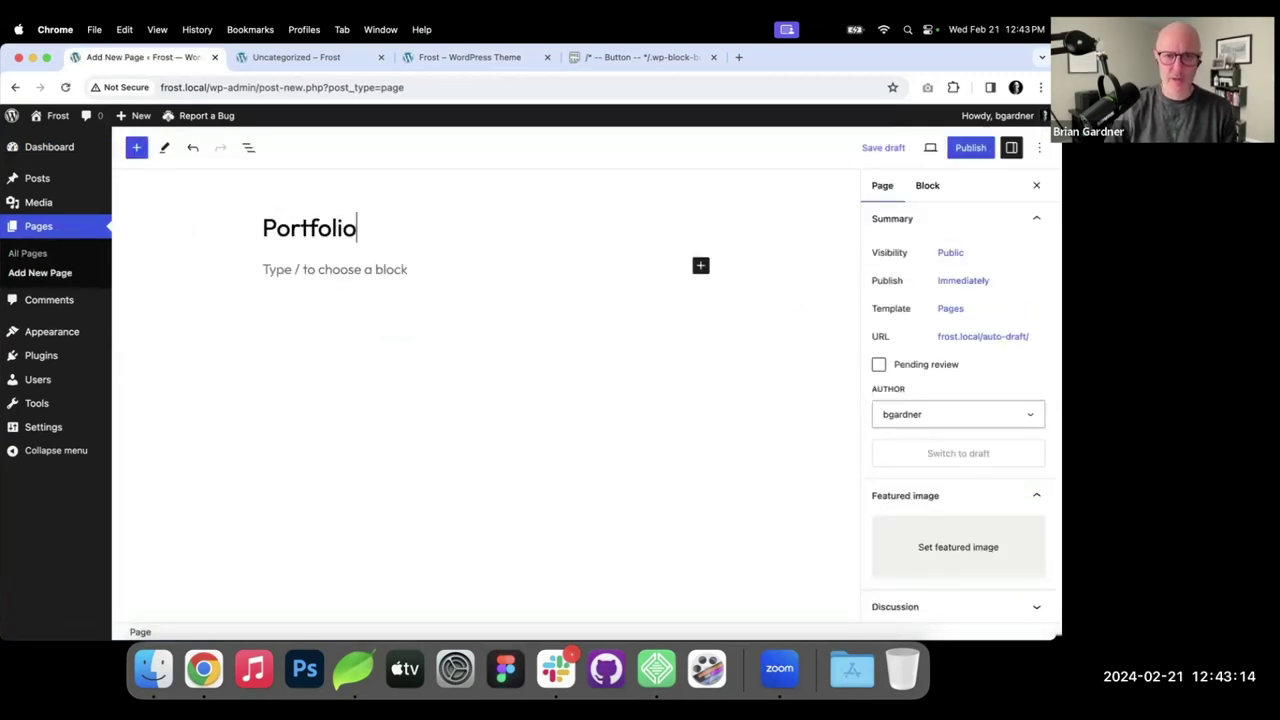
Publish the Portfolio page and add a Gallery block below the title, opening the Media Library for its images.
left_click(963, 148)
left_click(940, 150)
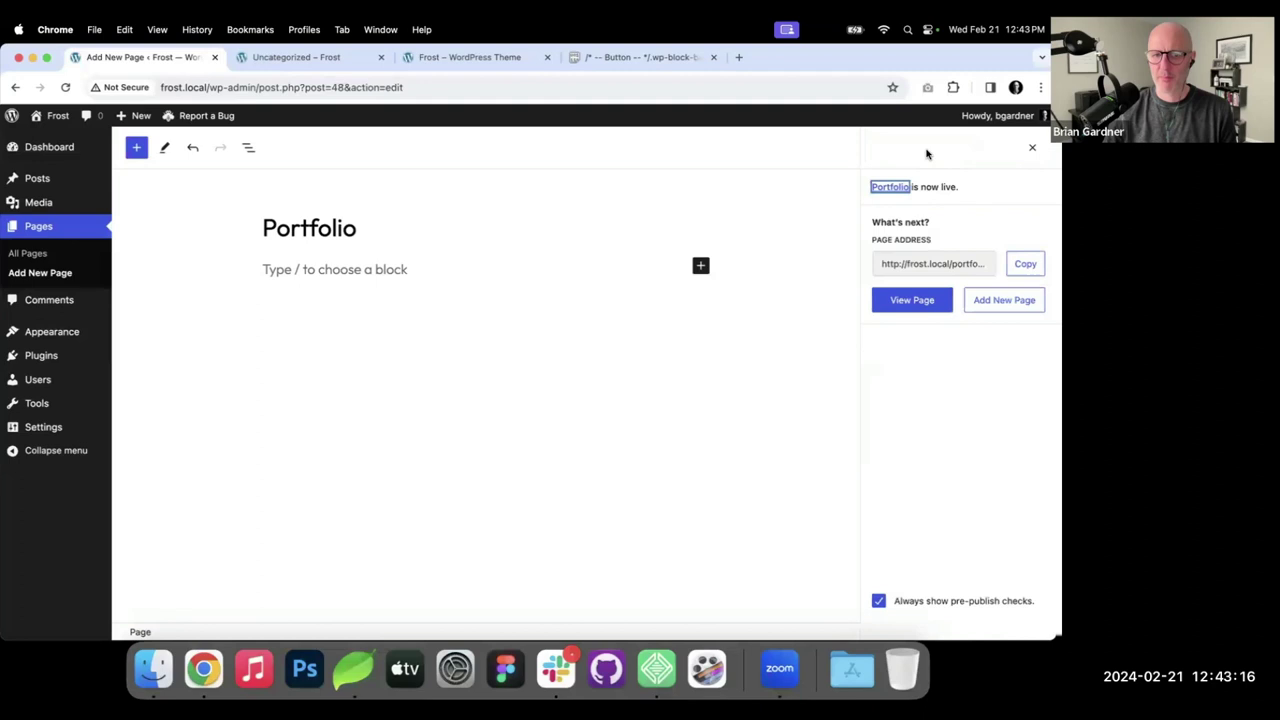
left_click(373, 274)
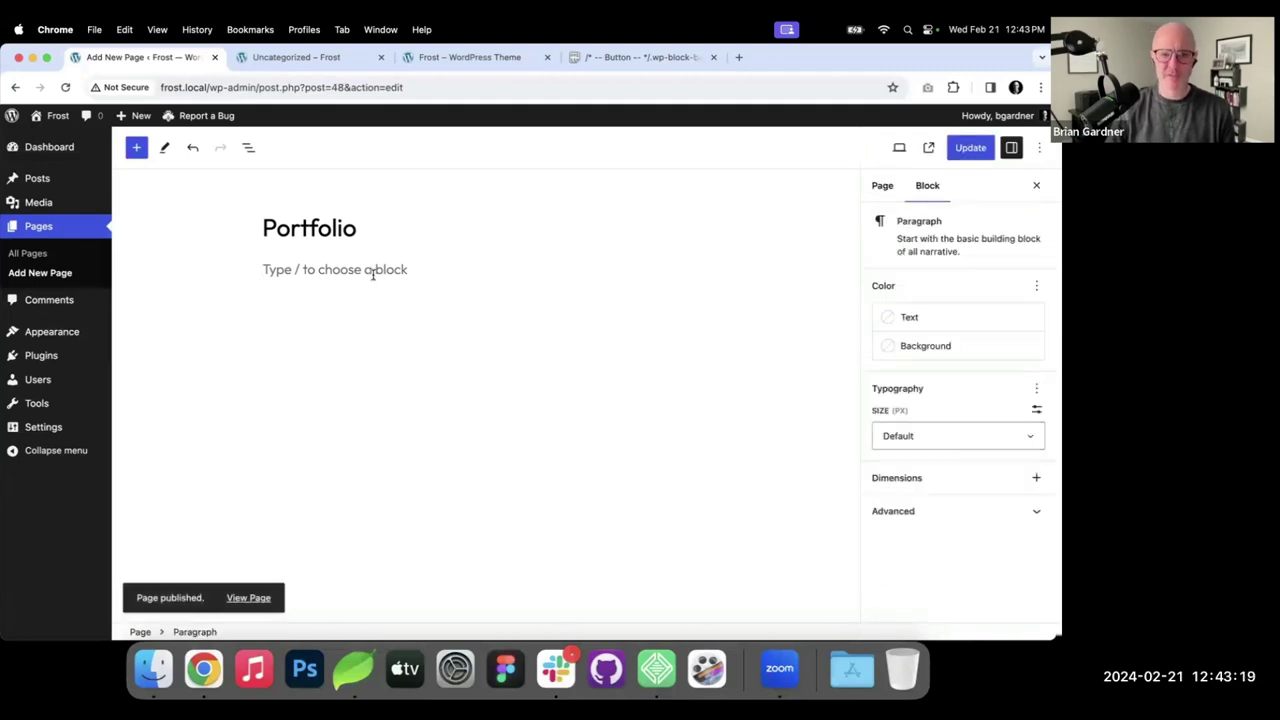
type("/gal")
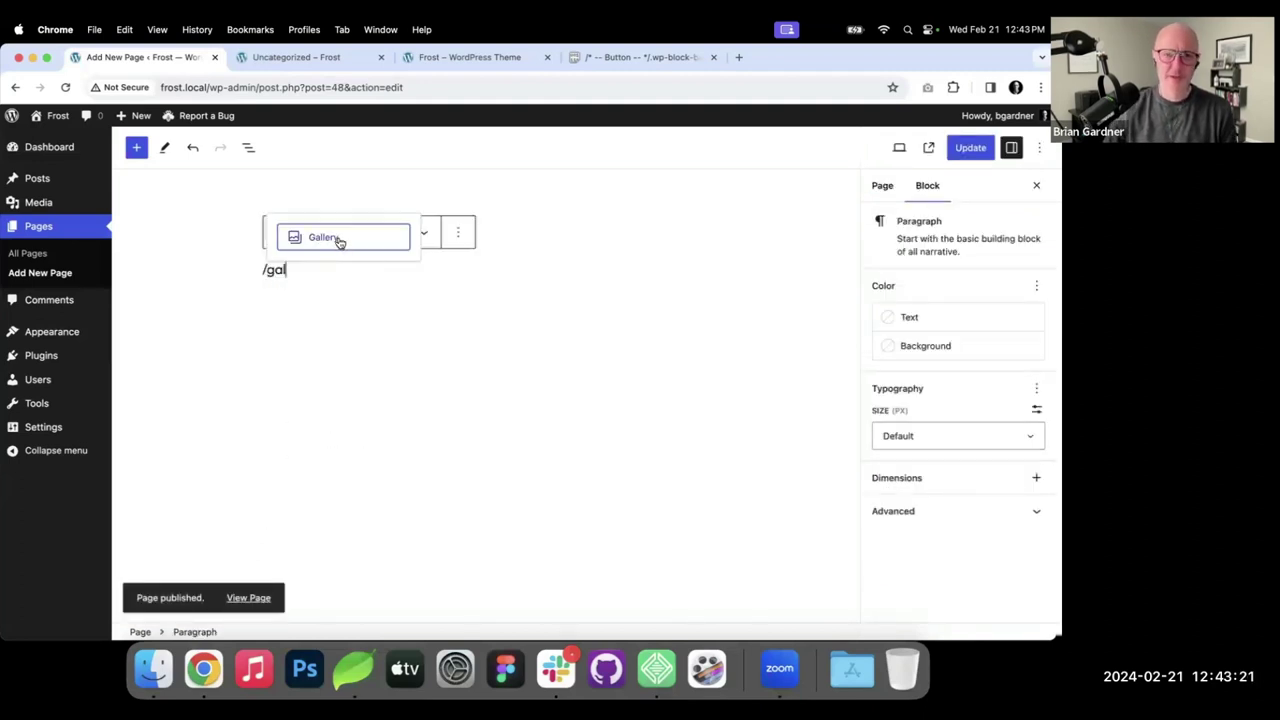
left_click(340, 240)
left_click(374, 336)
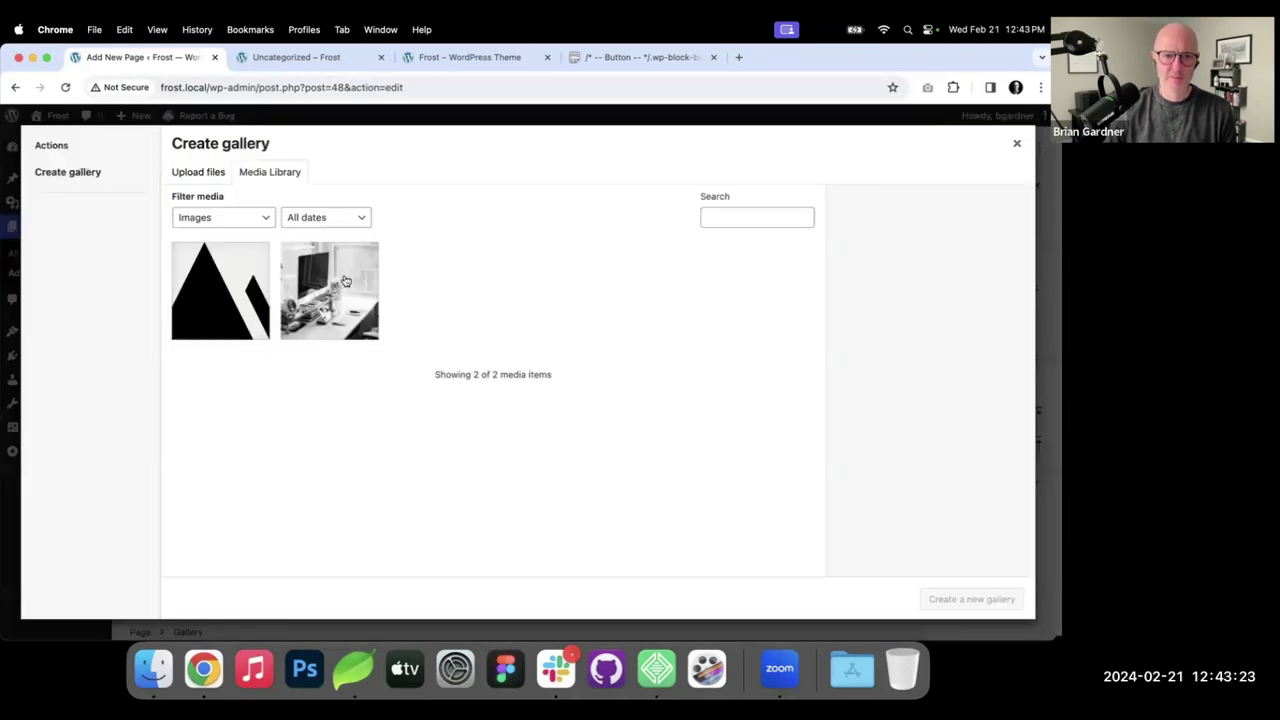
left_click(345, 281)
left_click(986, 600)
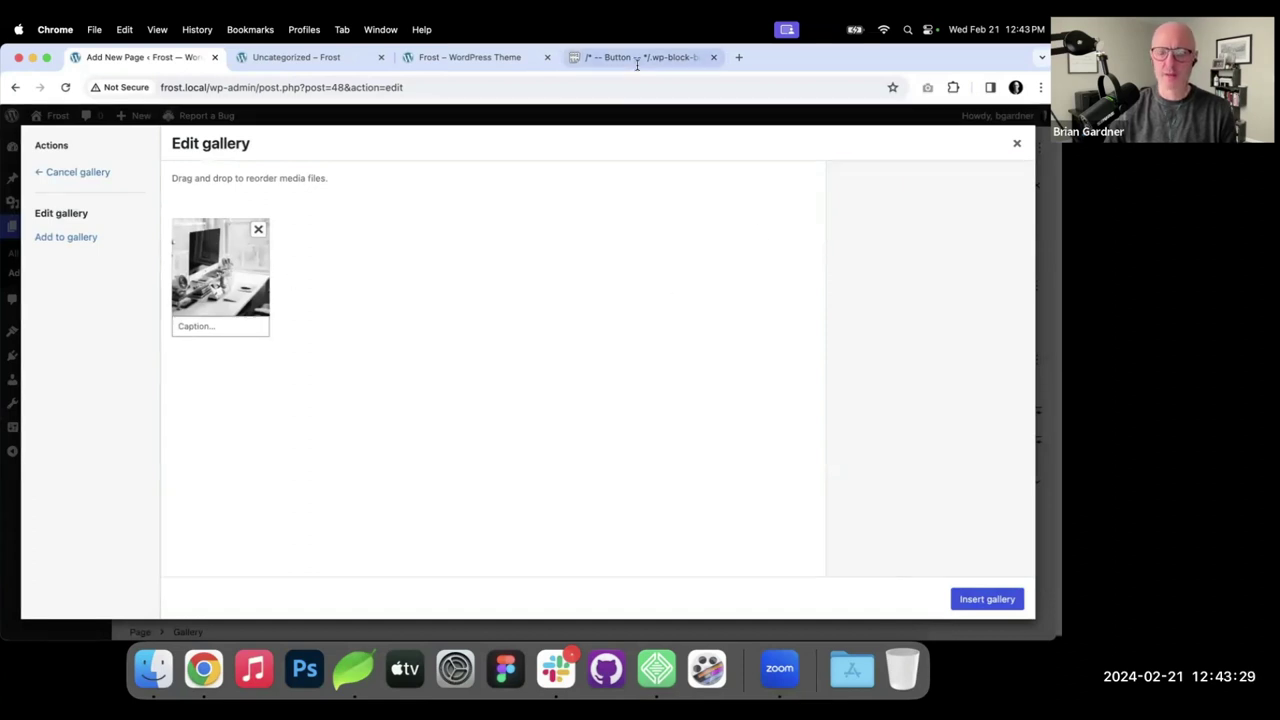
left_click(257, 233)
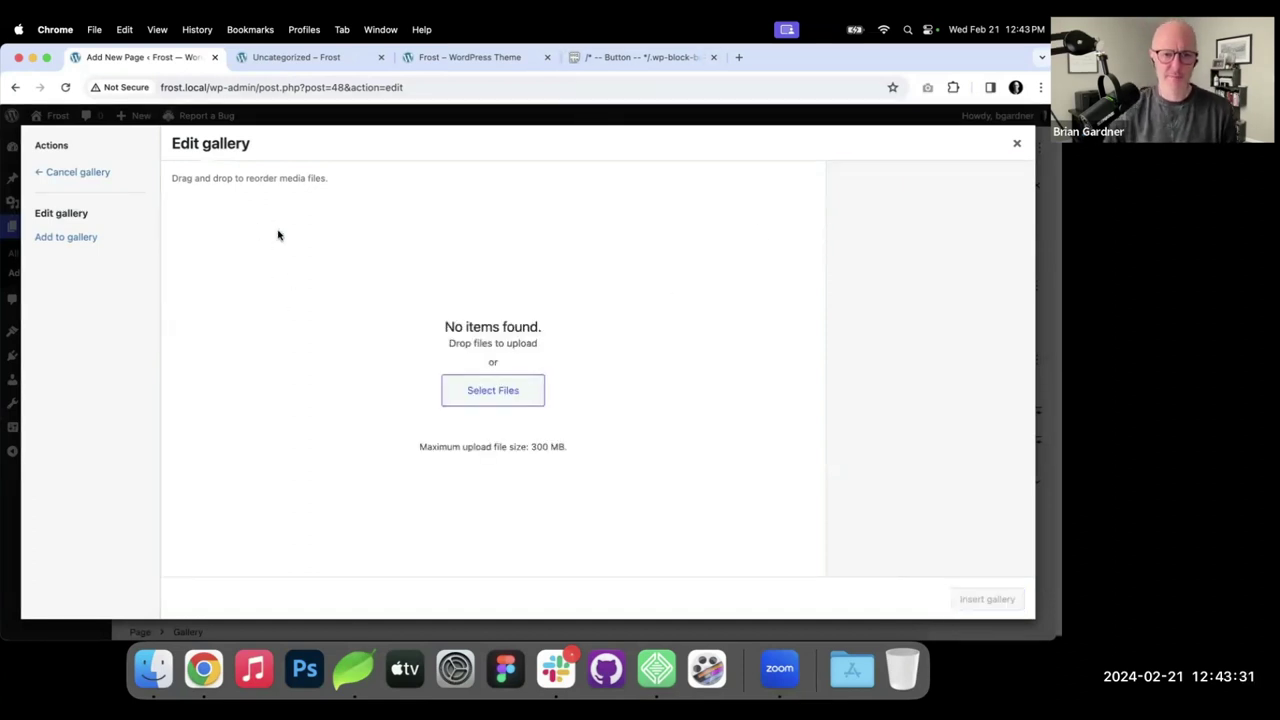
Upload real-estate-property-1.jpg through real-estate-property-8.jpg from the Frost images' Real Estate folder and insert them as the gallery.
left_click(520, 395)
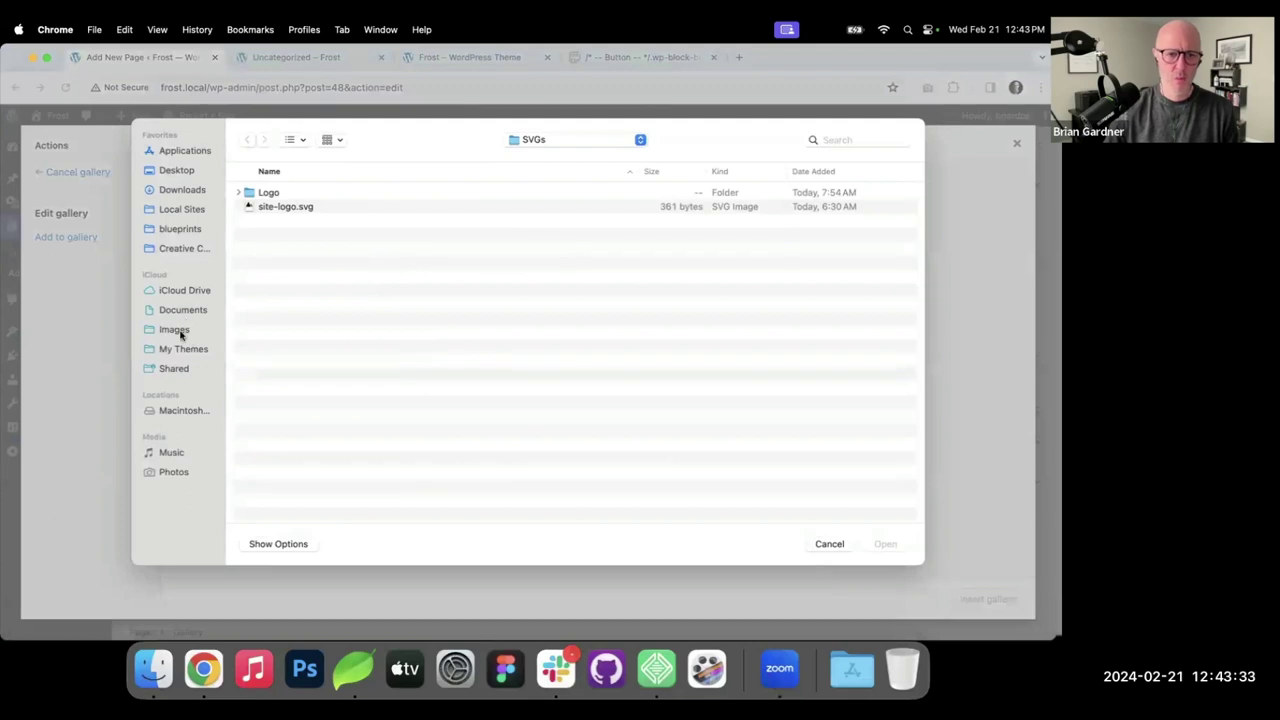
left_click(181, 334)
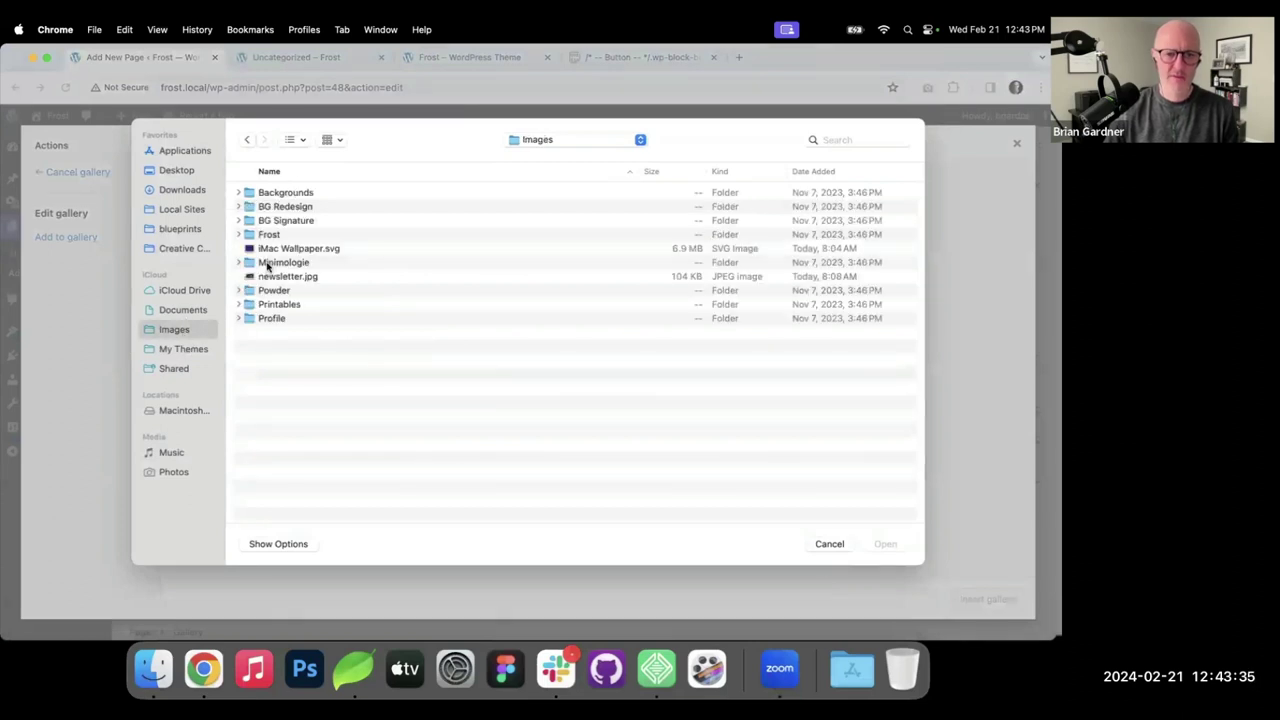
left_click(270, 236)
double_click(252, 236)
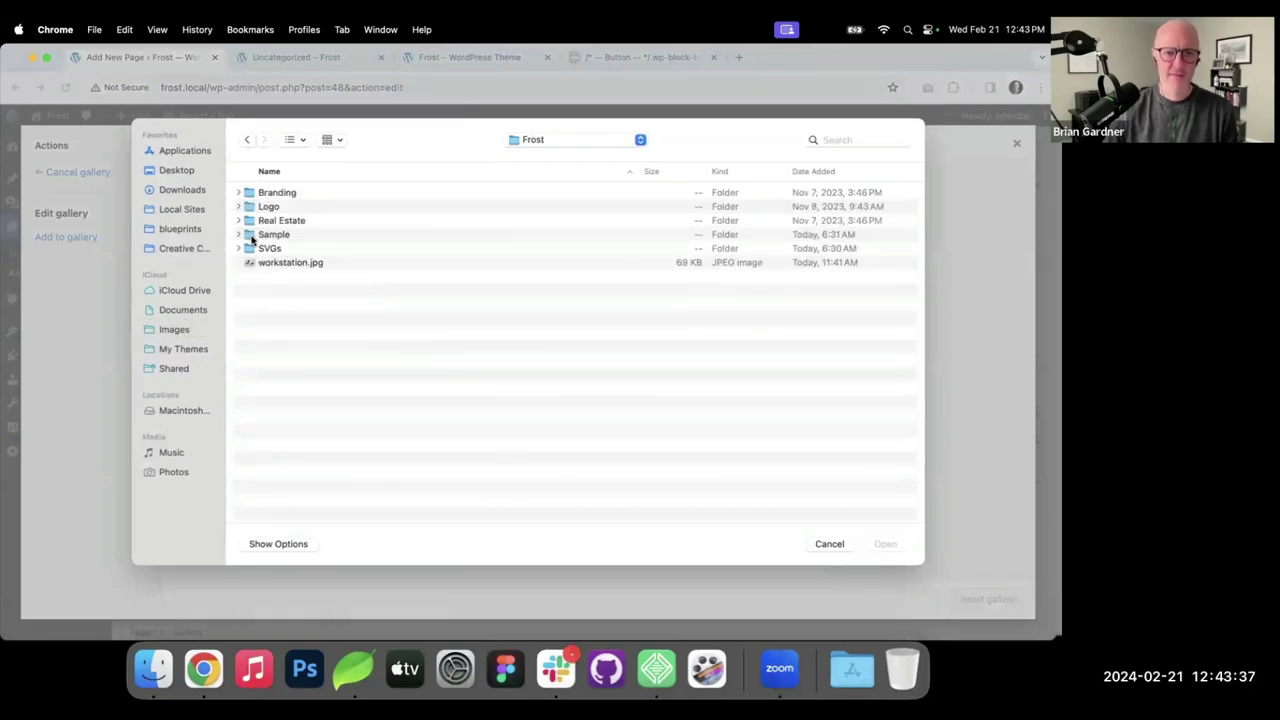
double_click(284, 222)
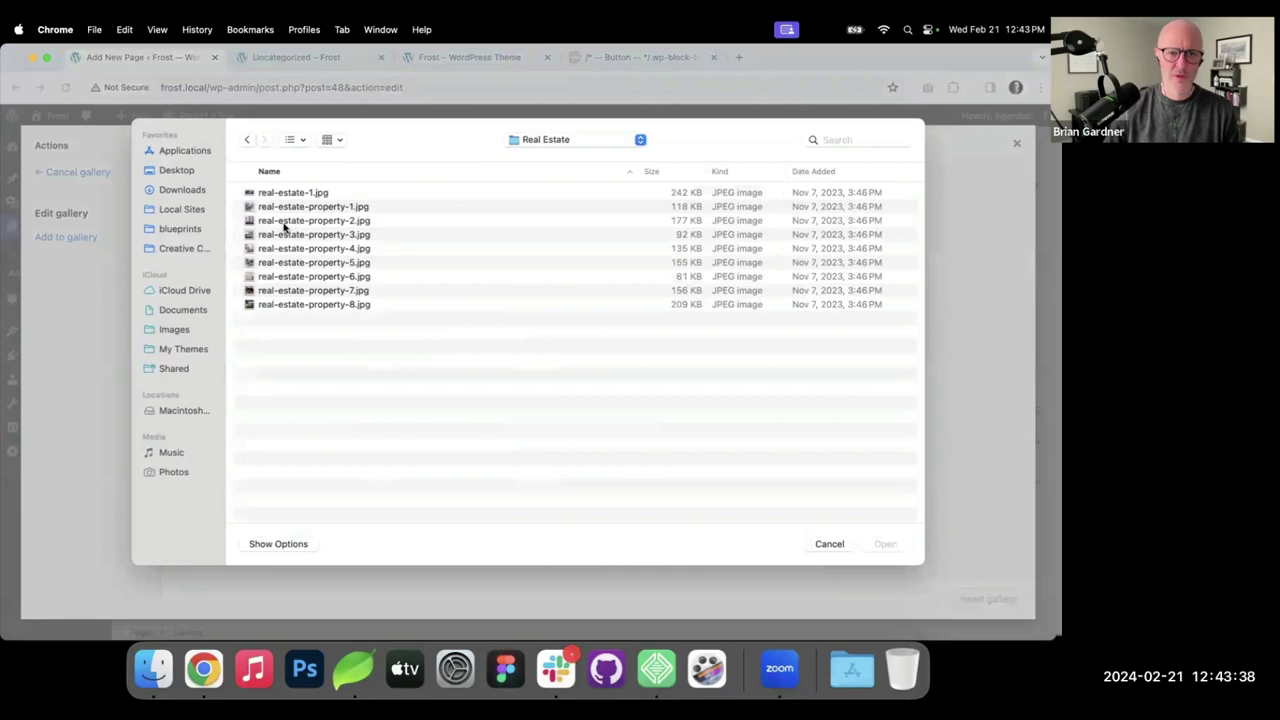
left_click(348, 207)
left_click(318, 303, "shift")
left_click(897, 545)
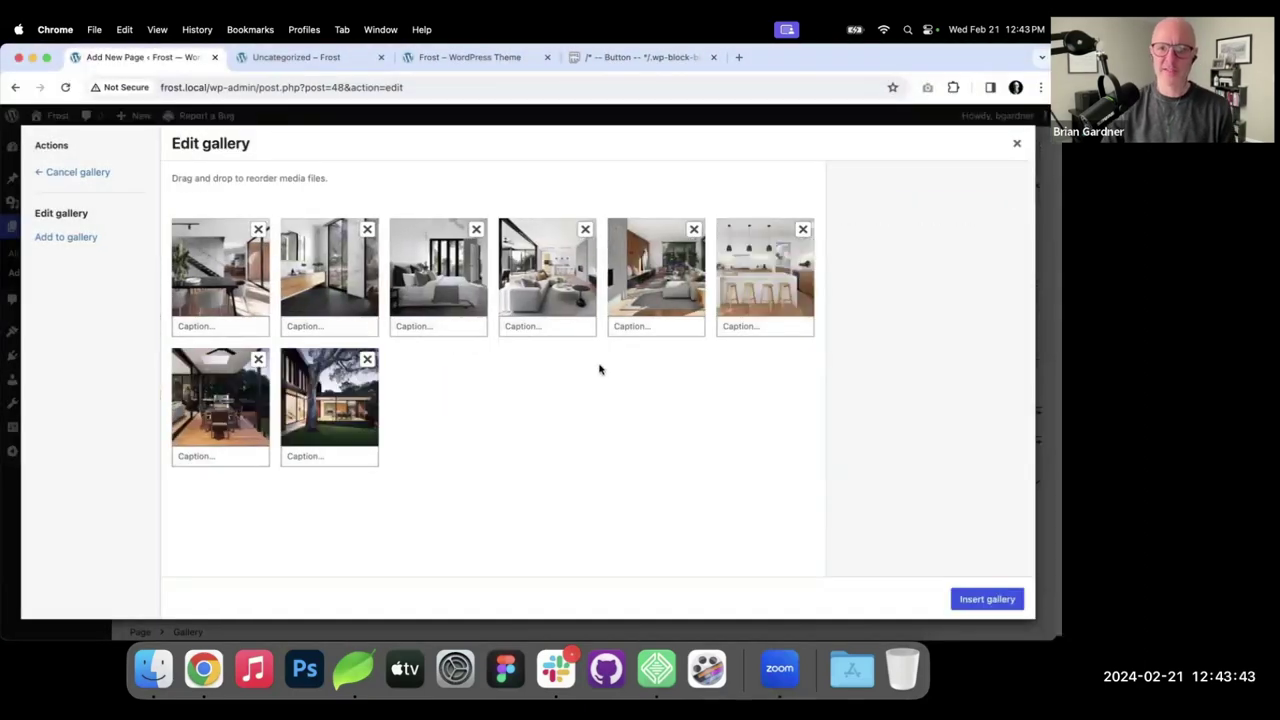
left_click(987, 599)
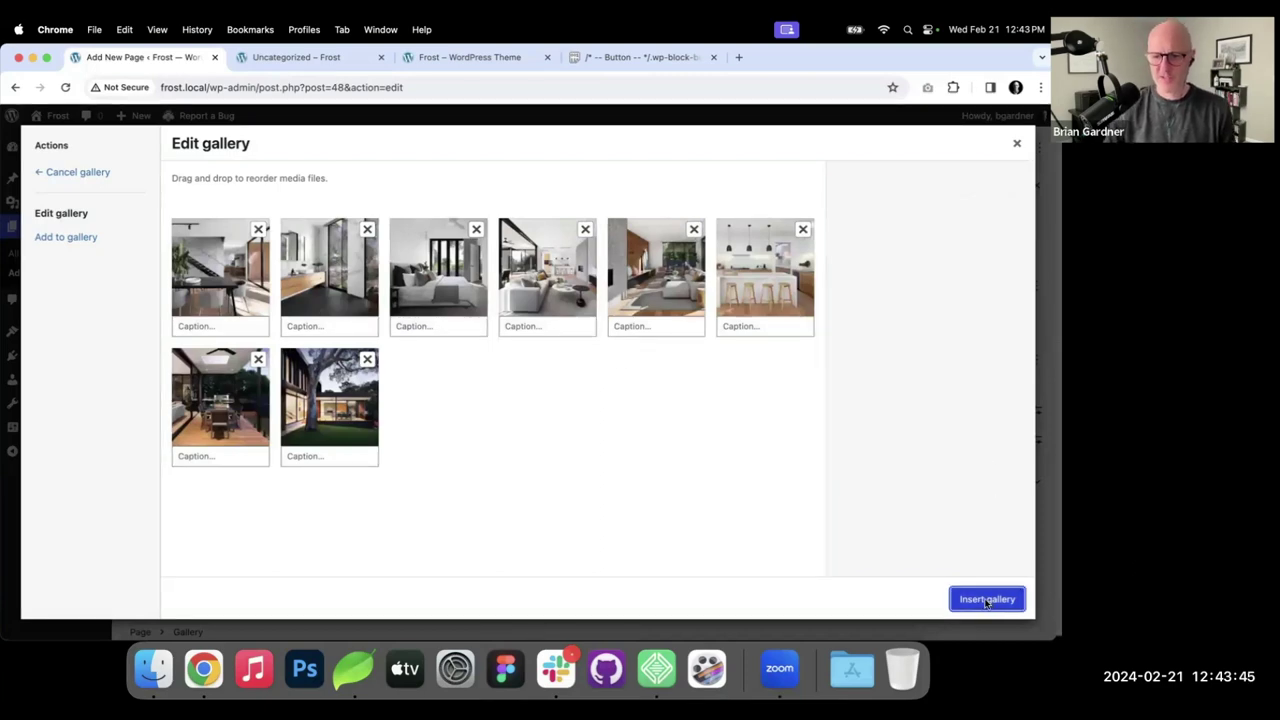
Set the resolution of the gallery's first image to Full Size.
scroll(714, 371, "down", 1)
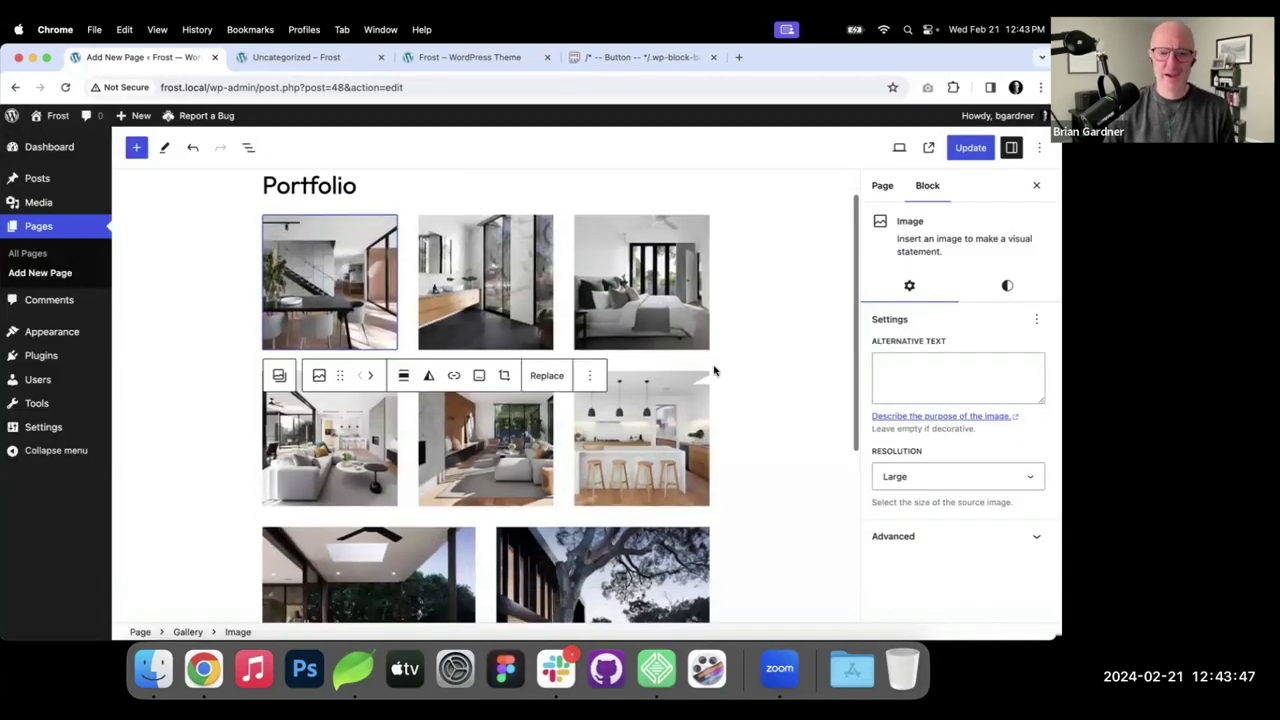
left_click(962, 477)
key("Return")
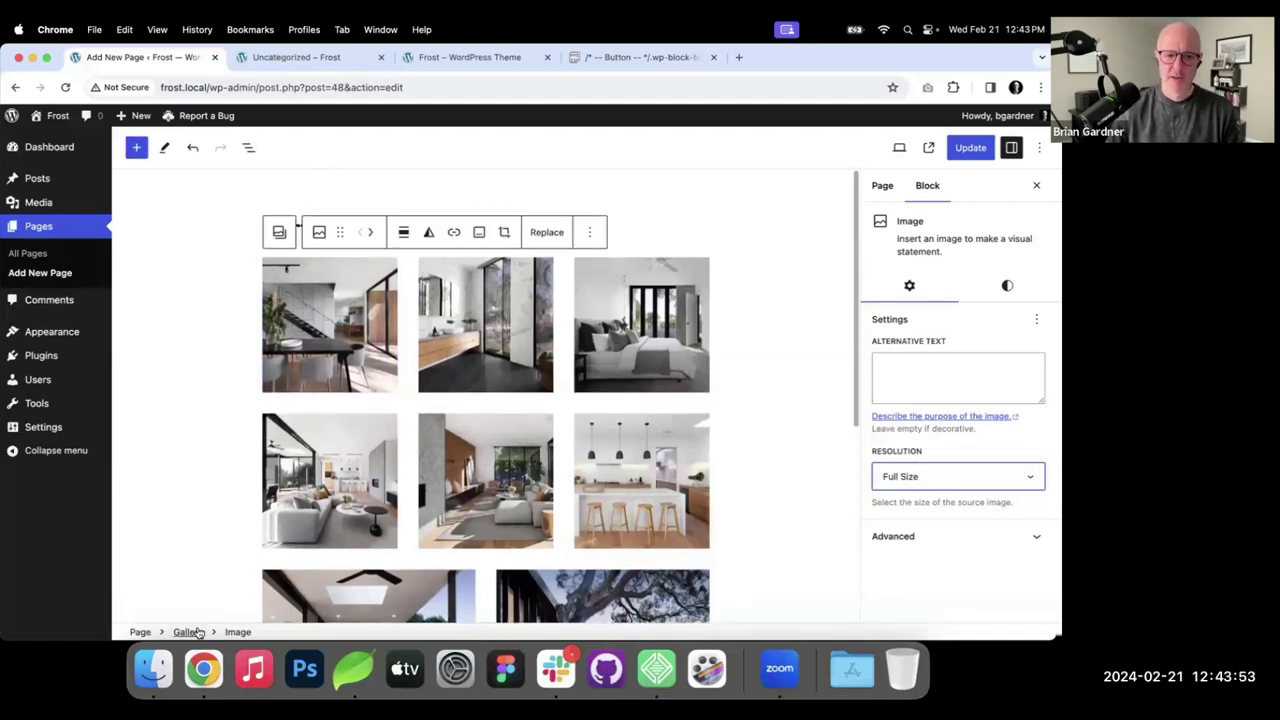
Select the whole gallery, try a 2-column layout, and set its columns to 4.
left_click(594, 398)
scroll(600, 420, "down", 2)
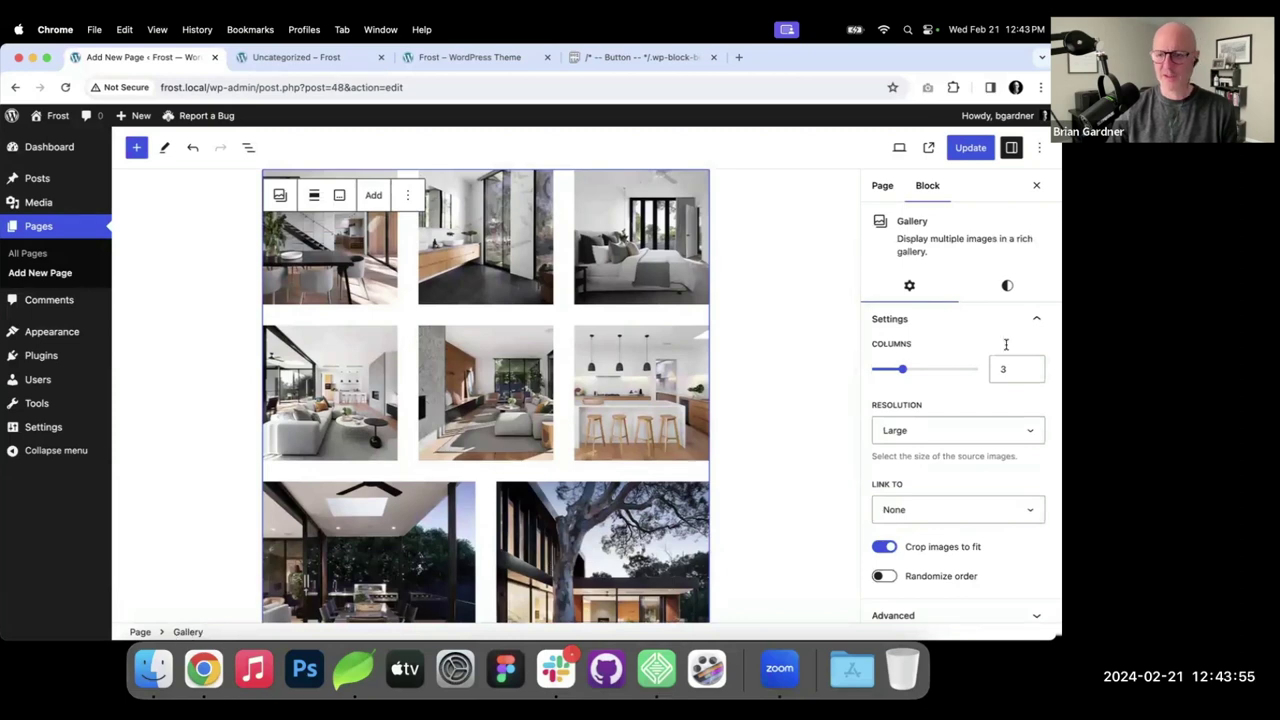
left_click(1029, 374)
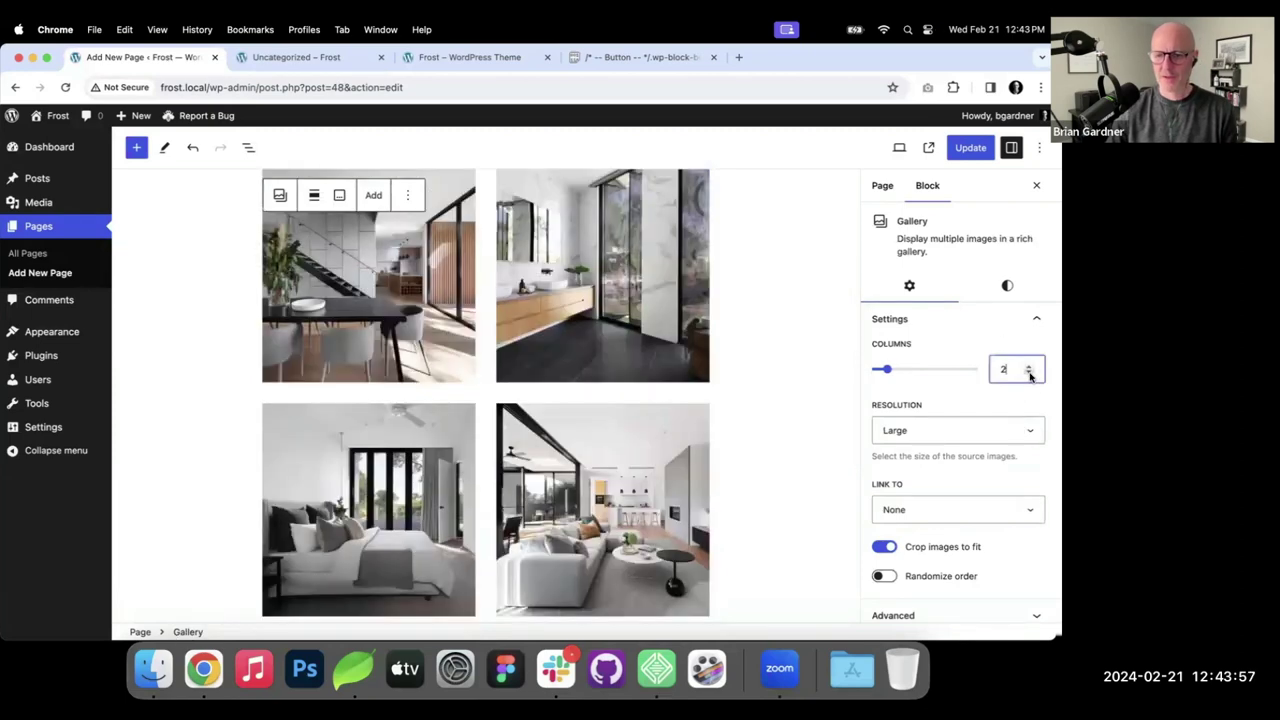
scroll(656, 345, "up", 2)
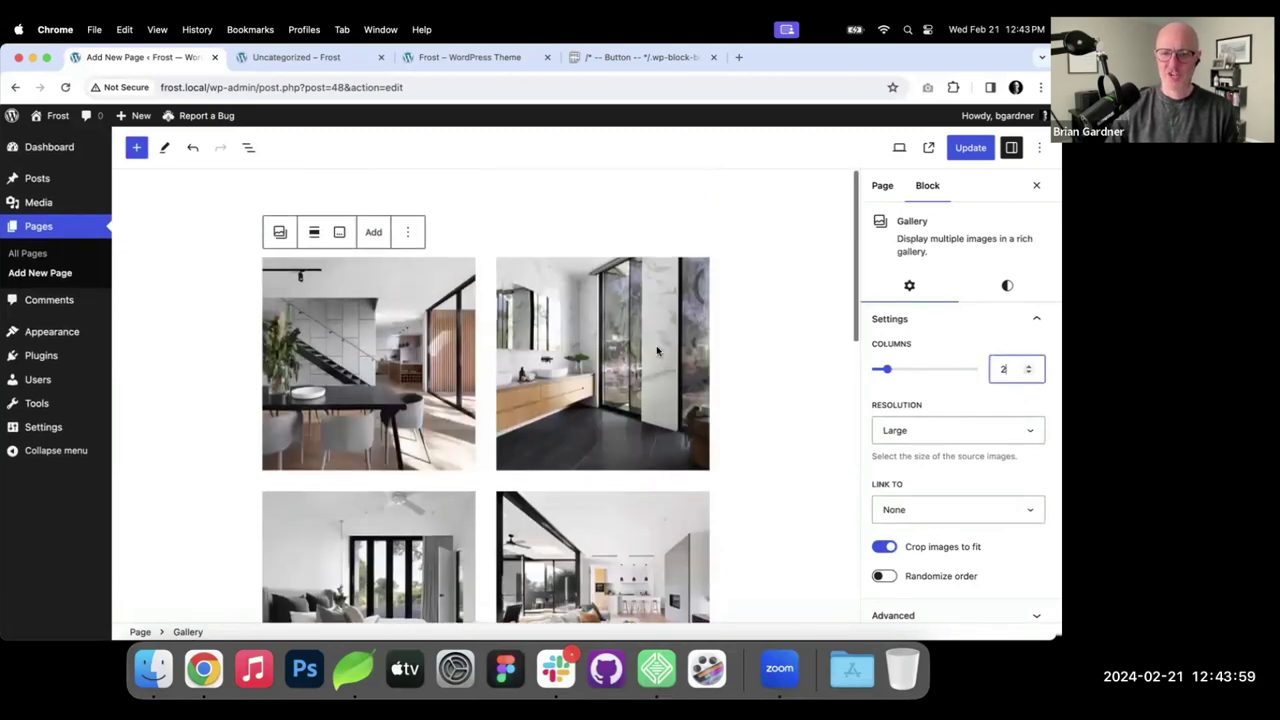
left_click(1029, 365)
left_click(1029, 365)
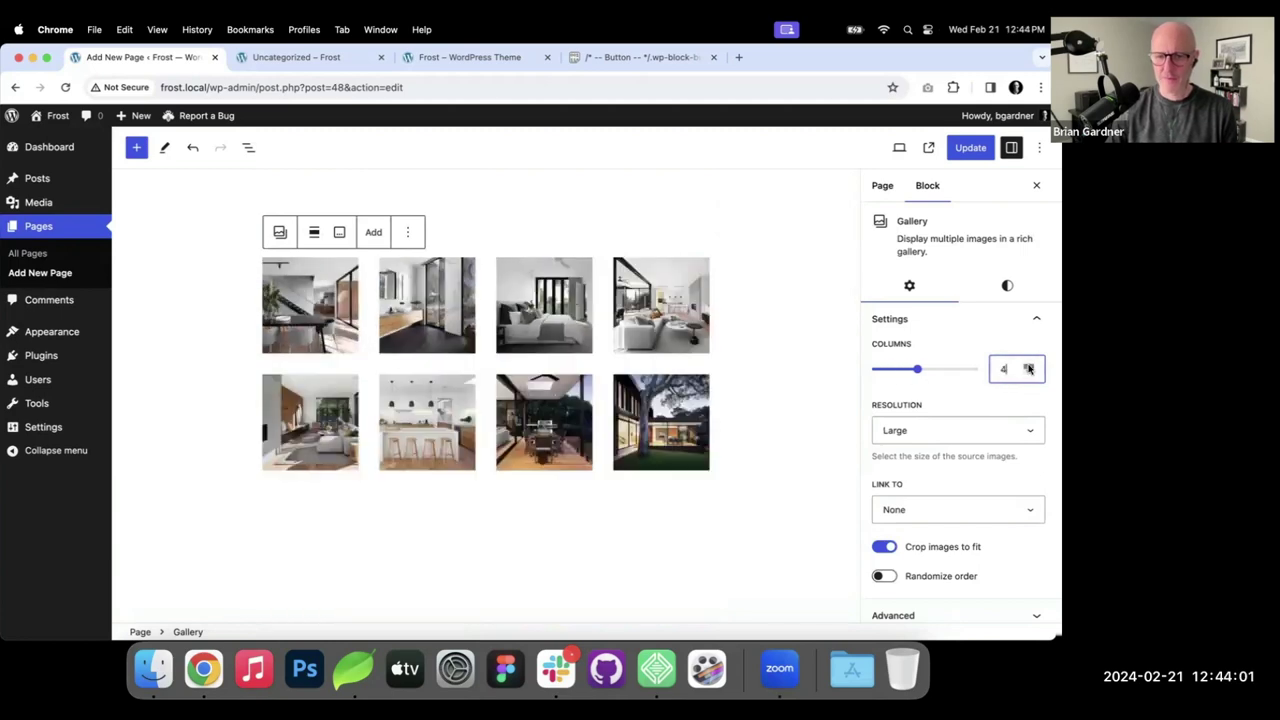
Set the resolution of all gallery images to Full Size and update the page.
left_click(966, 428)
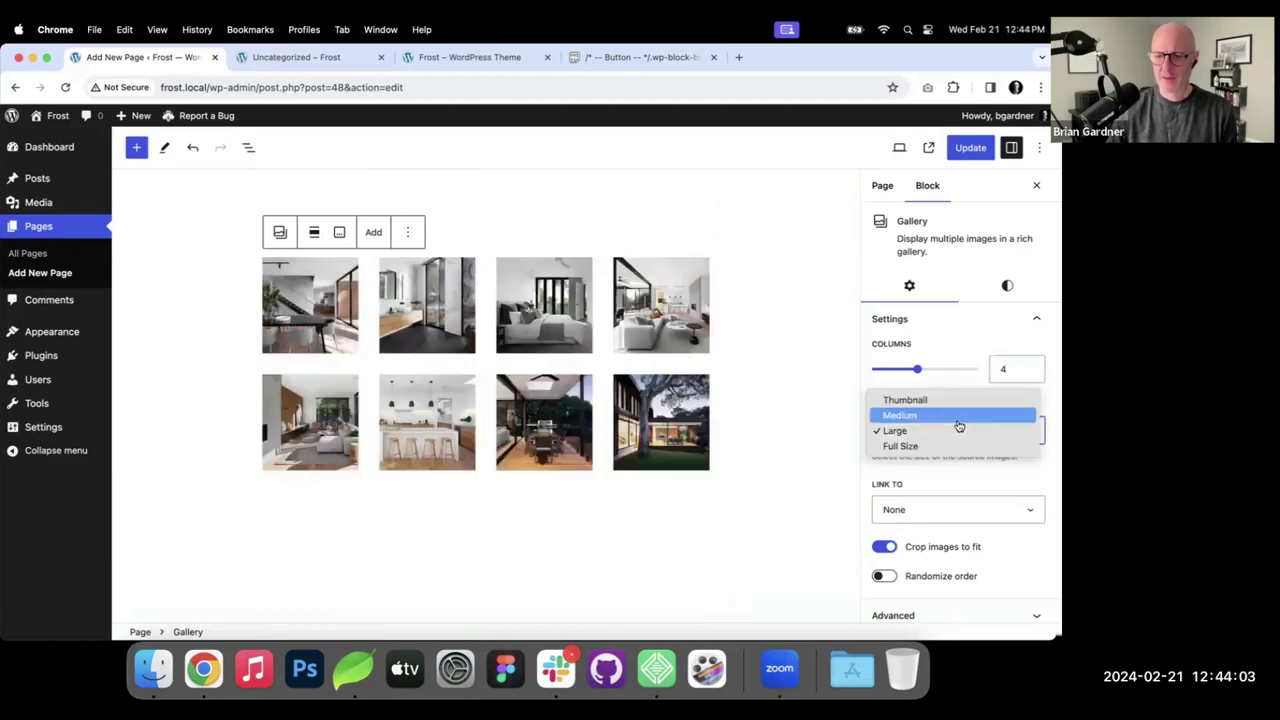
left_click(943, 446)
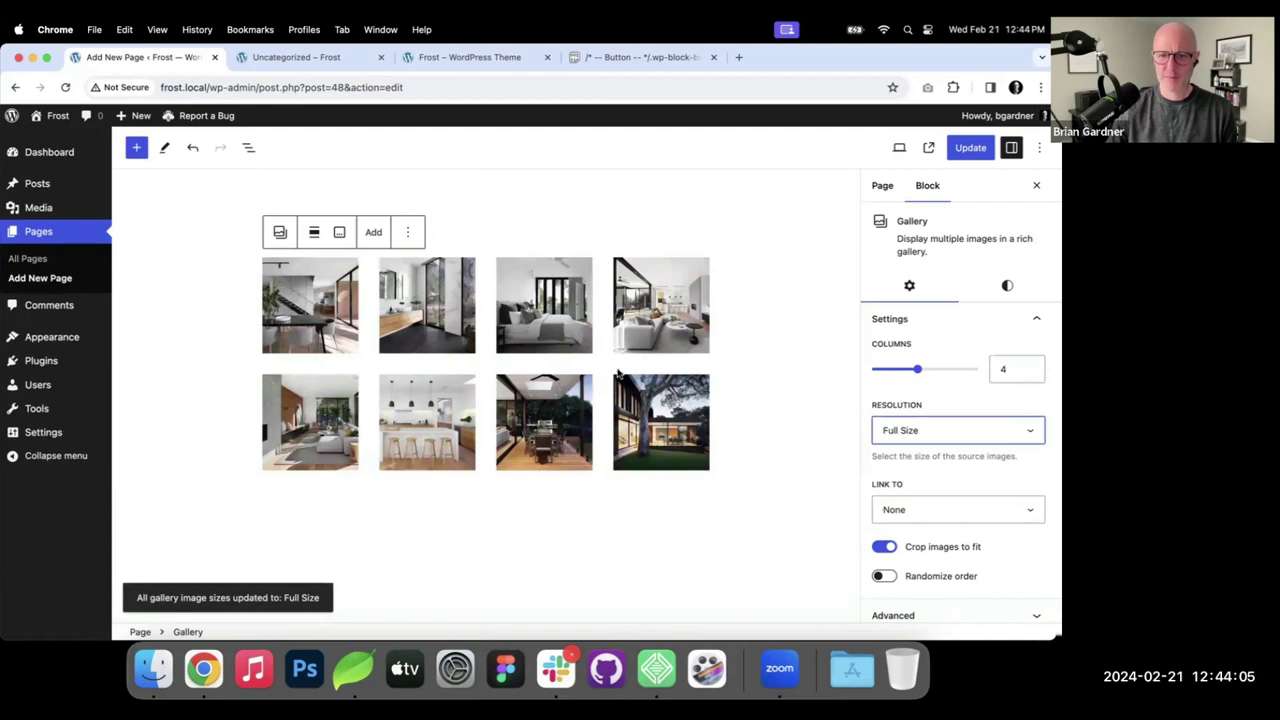
left_click(966, 150)
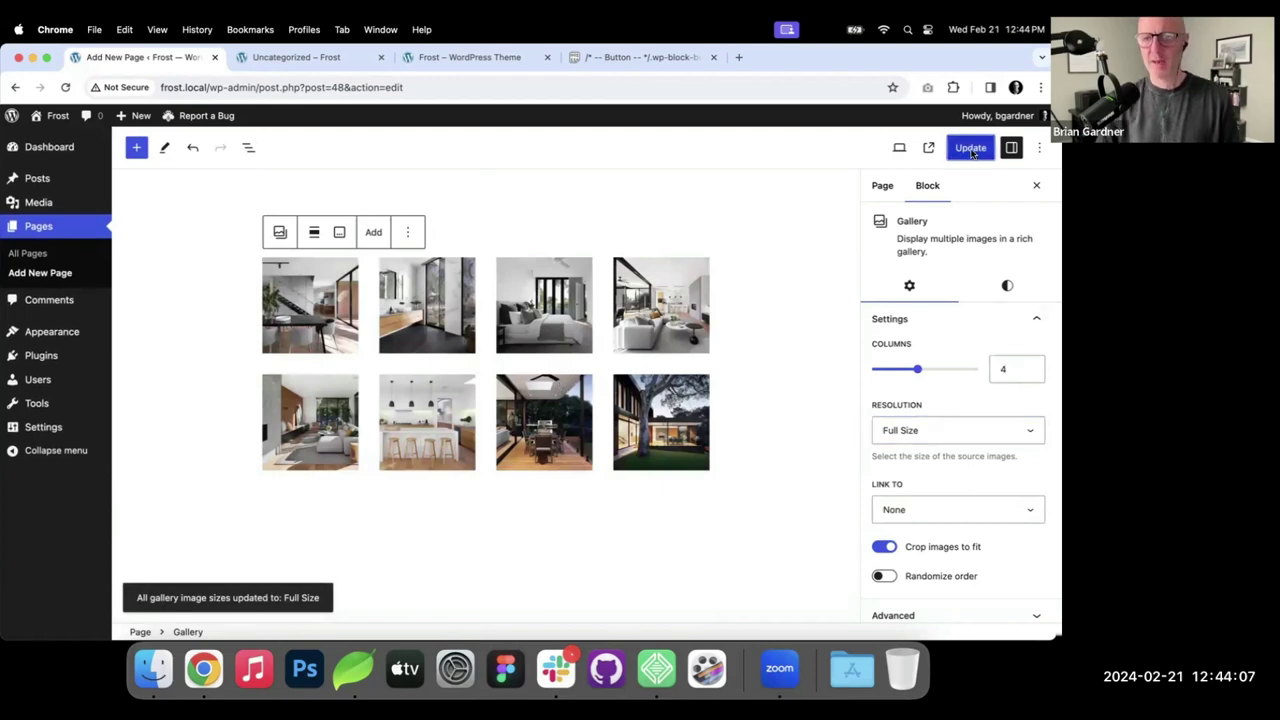
View the Portfolio page on the front end and close the Uncategorized archive tab.
left_click(340, 60)
left_click(468, 60)
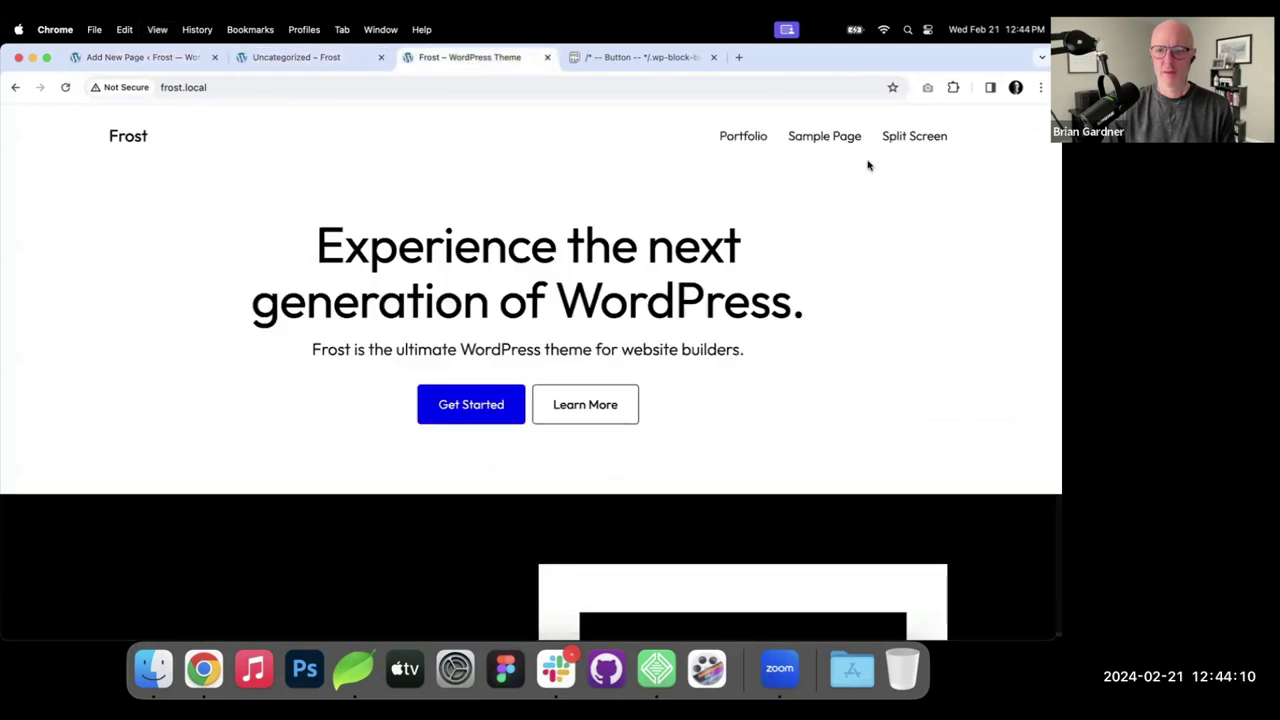
left_click(740, 137)
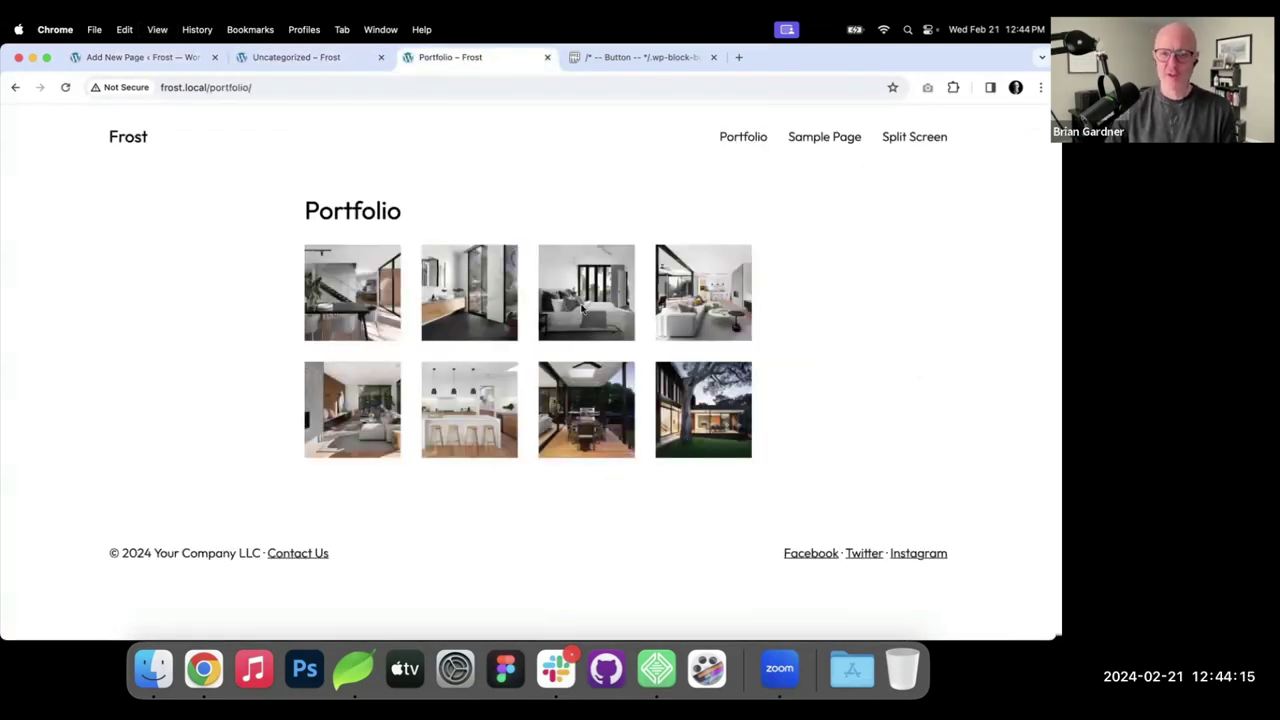
left_click(352, 60)
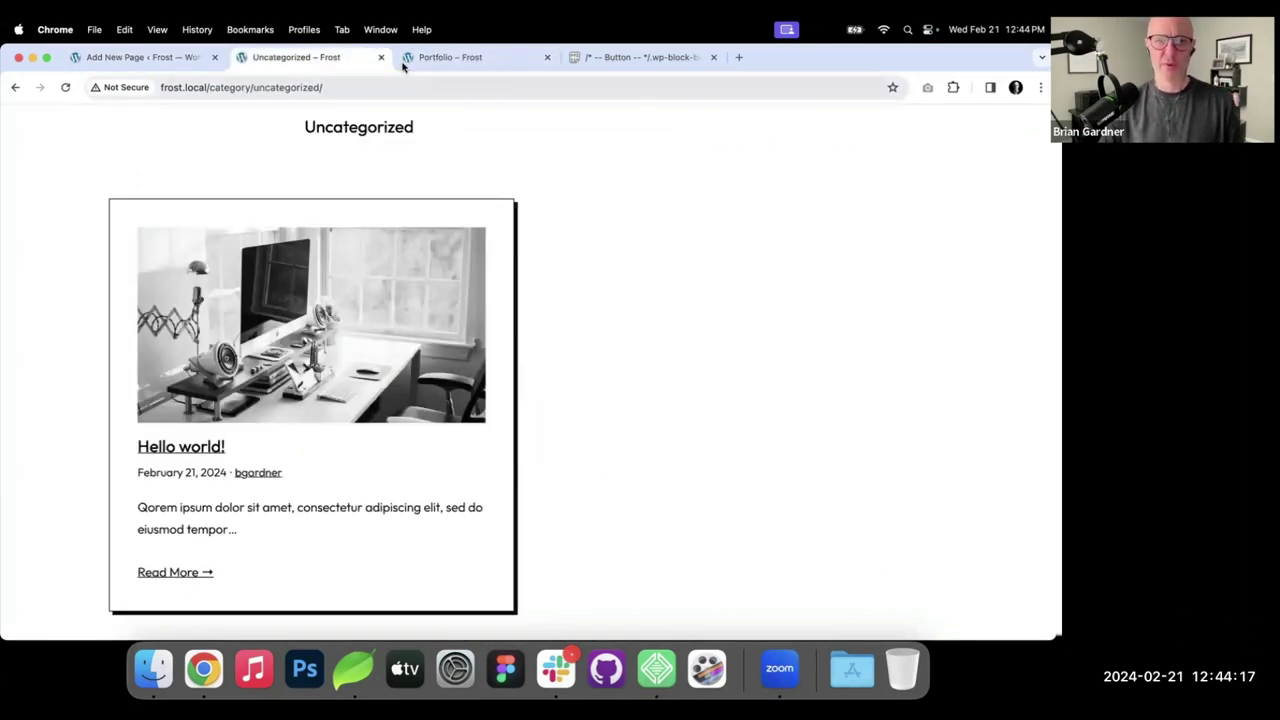
left_click(381, 57)
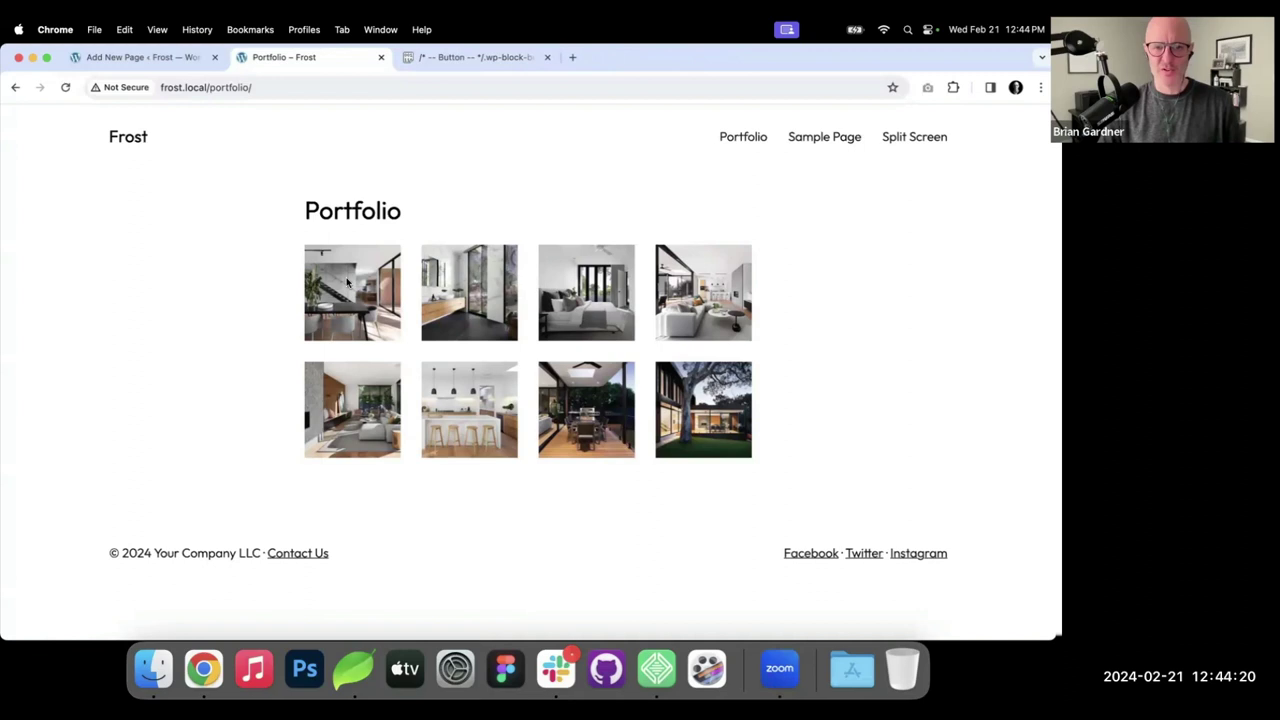
Return to the Portfolio page editor and look through the first gallery image's style settings and block options.
left_click(180, 57)
left_click(307, 309)
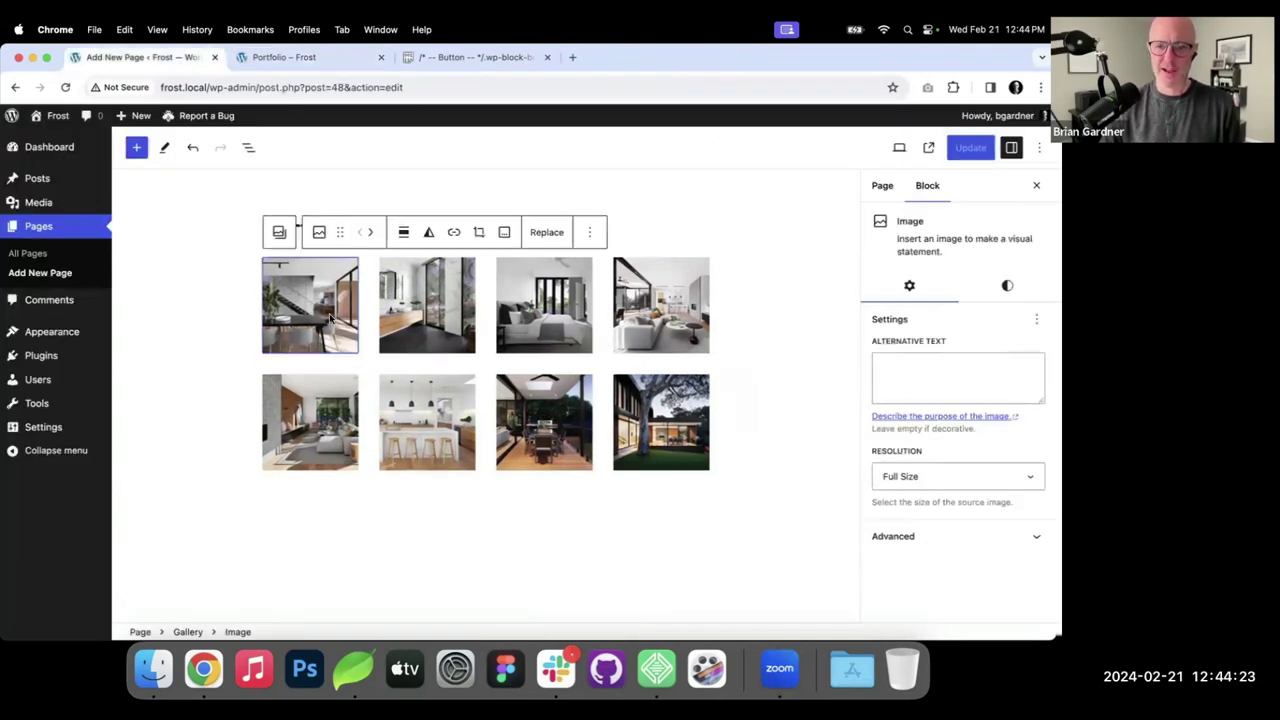
left_click(1008, 287)
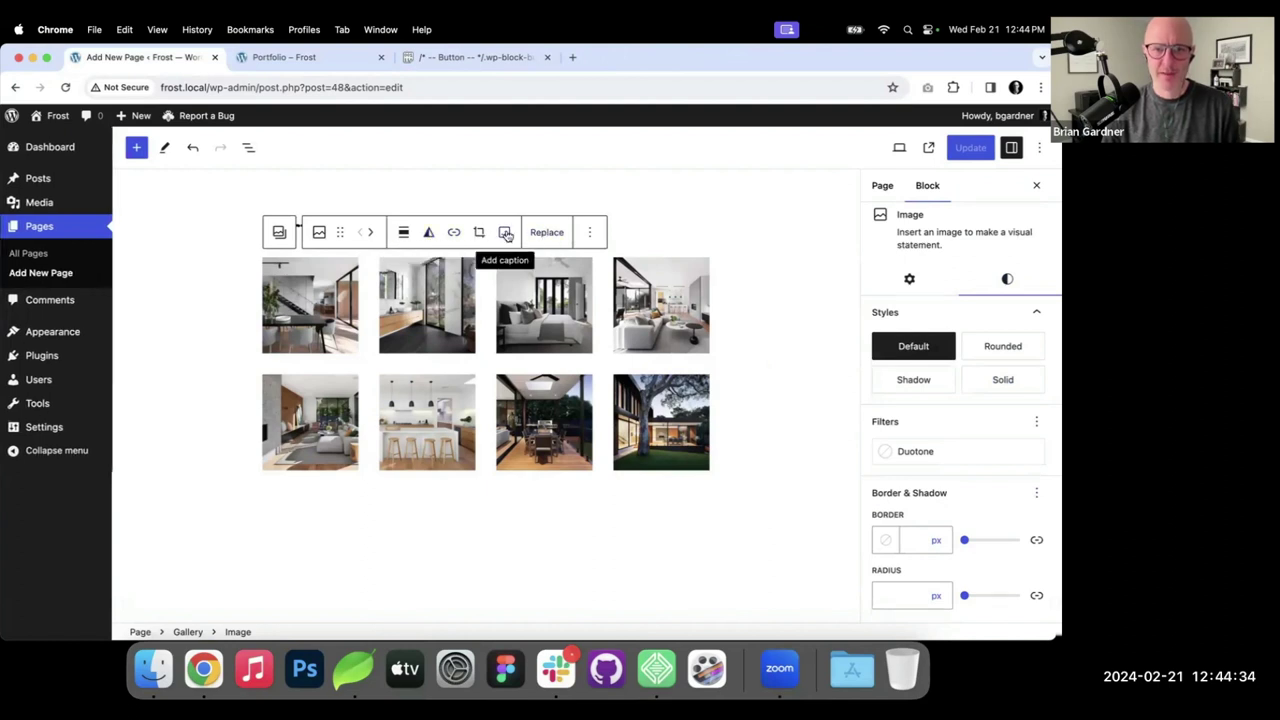
left_click(590, 232)
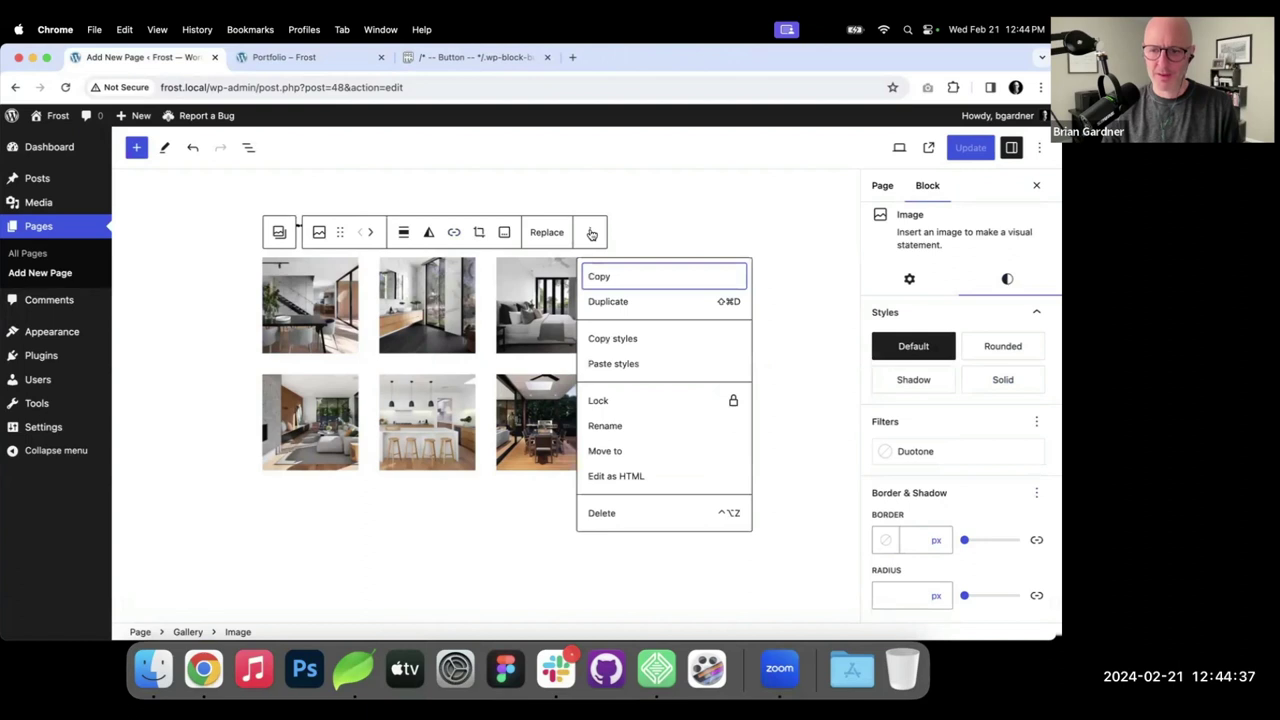
left_click(300, 306)
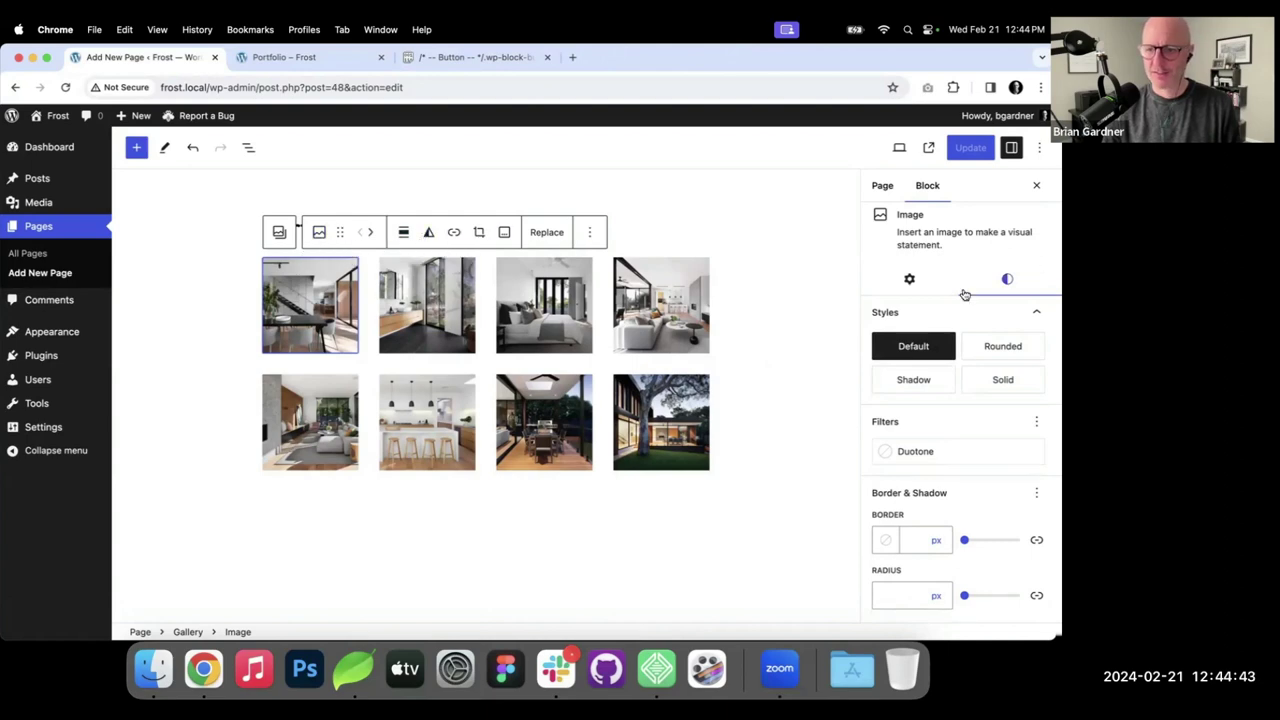
Examine the first gallery image's general and advanced settings, its styles, and the block's transform options.
left_click(909, 281)
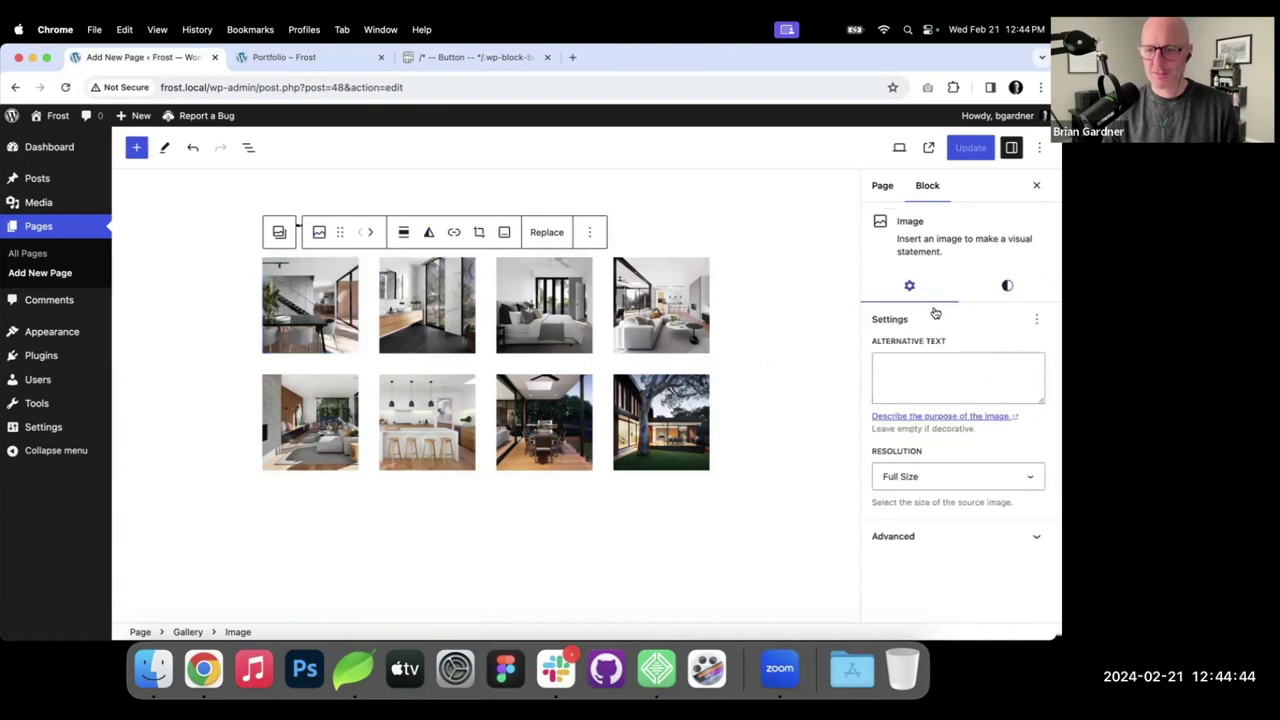
left_click(994, 536)
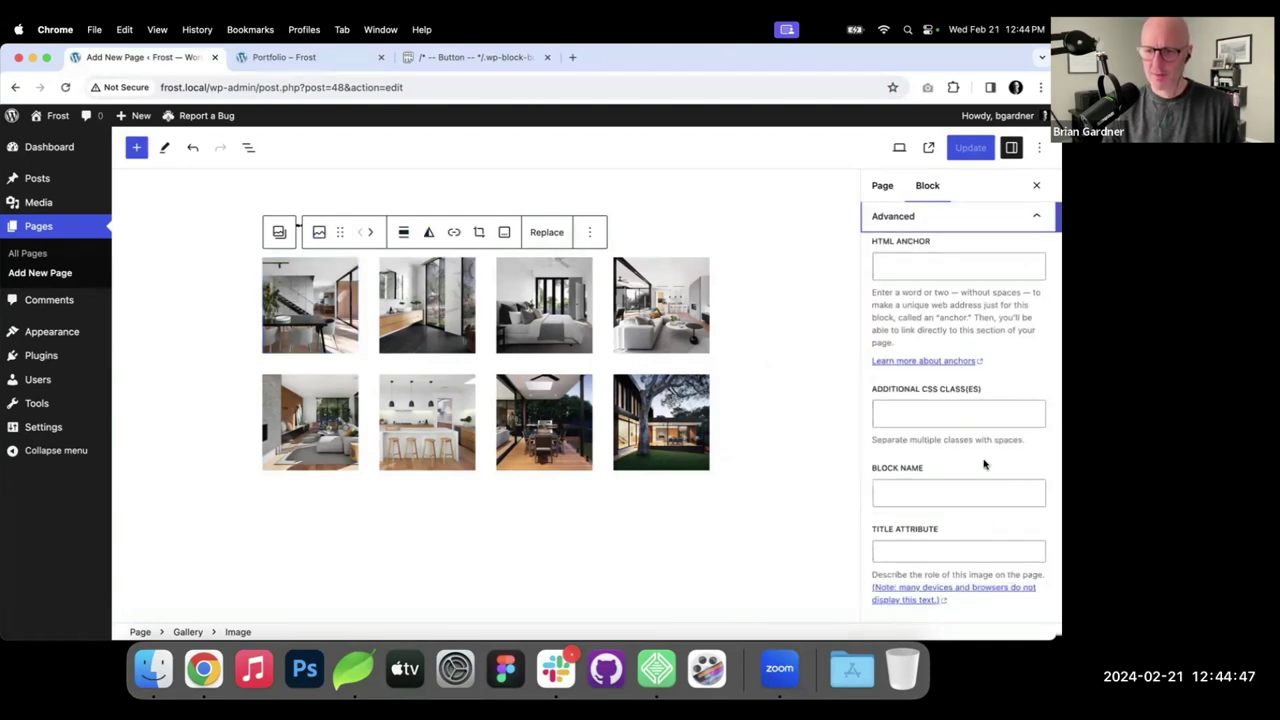
scroll(983, 464, "up", 5)
left_click(1002, 287)
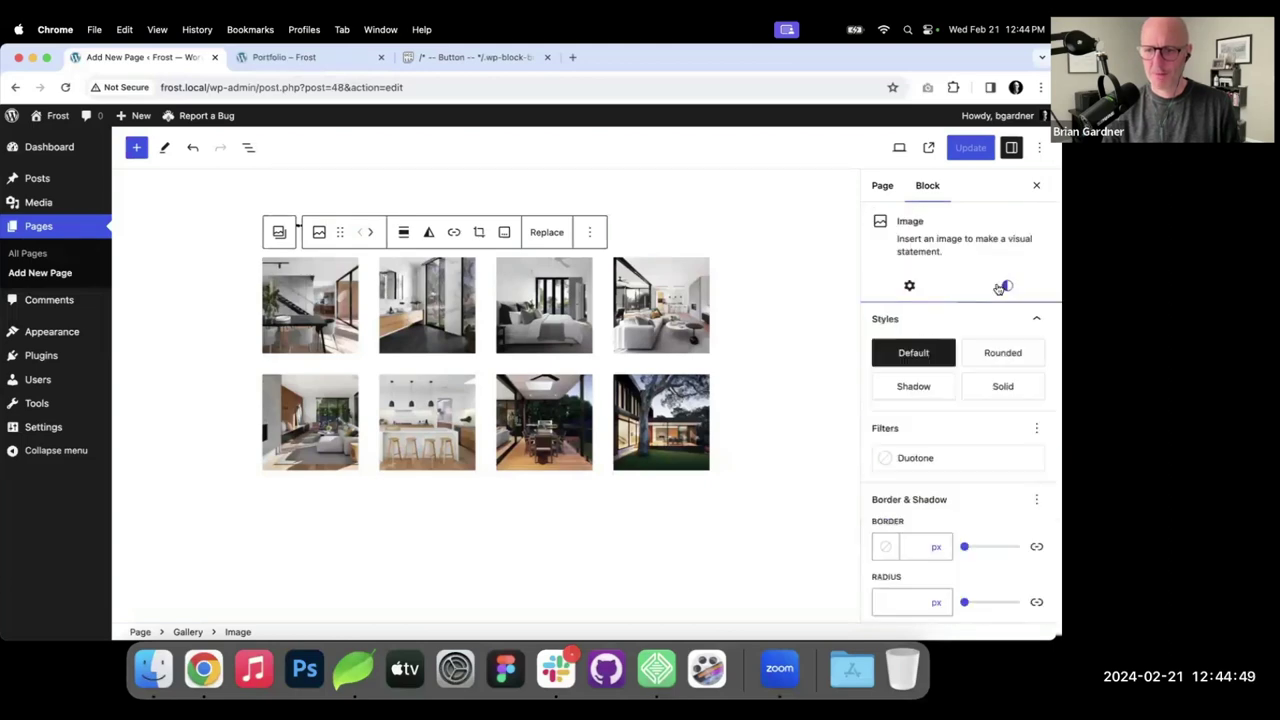
scroll(1010, 450, "down", 1)
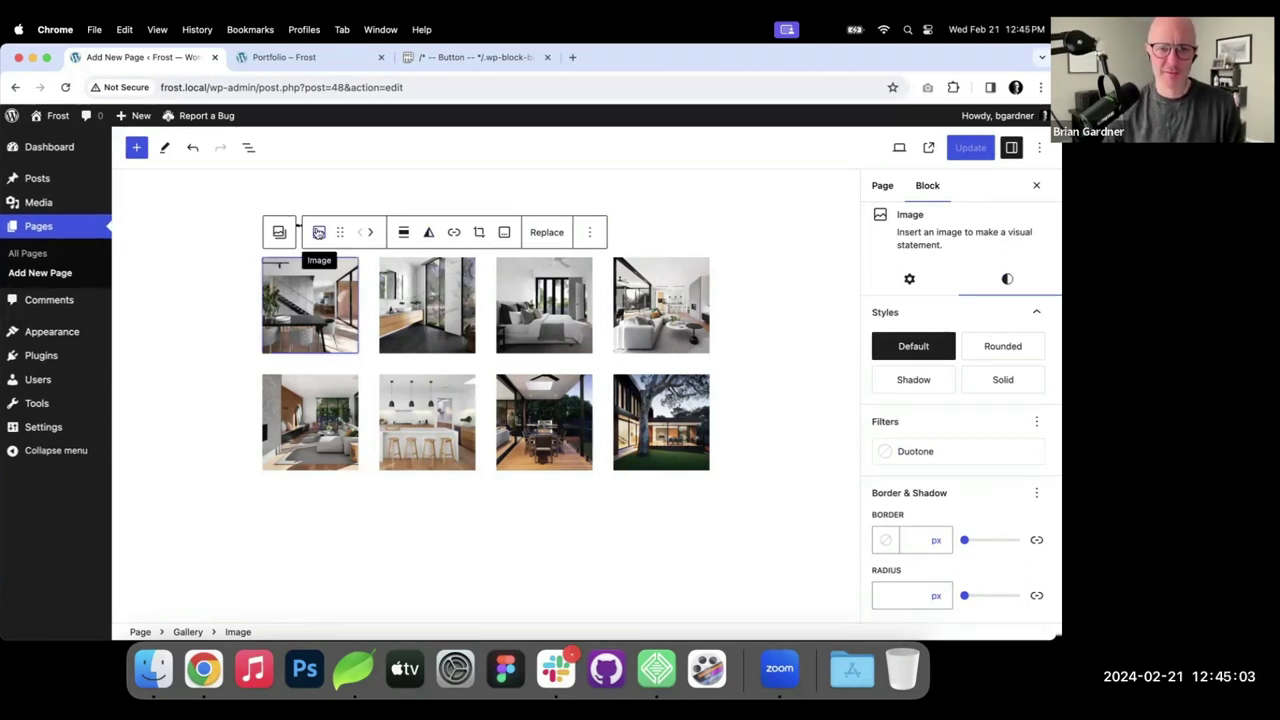
left_click(319, 233)
left_click(319, 233)
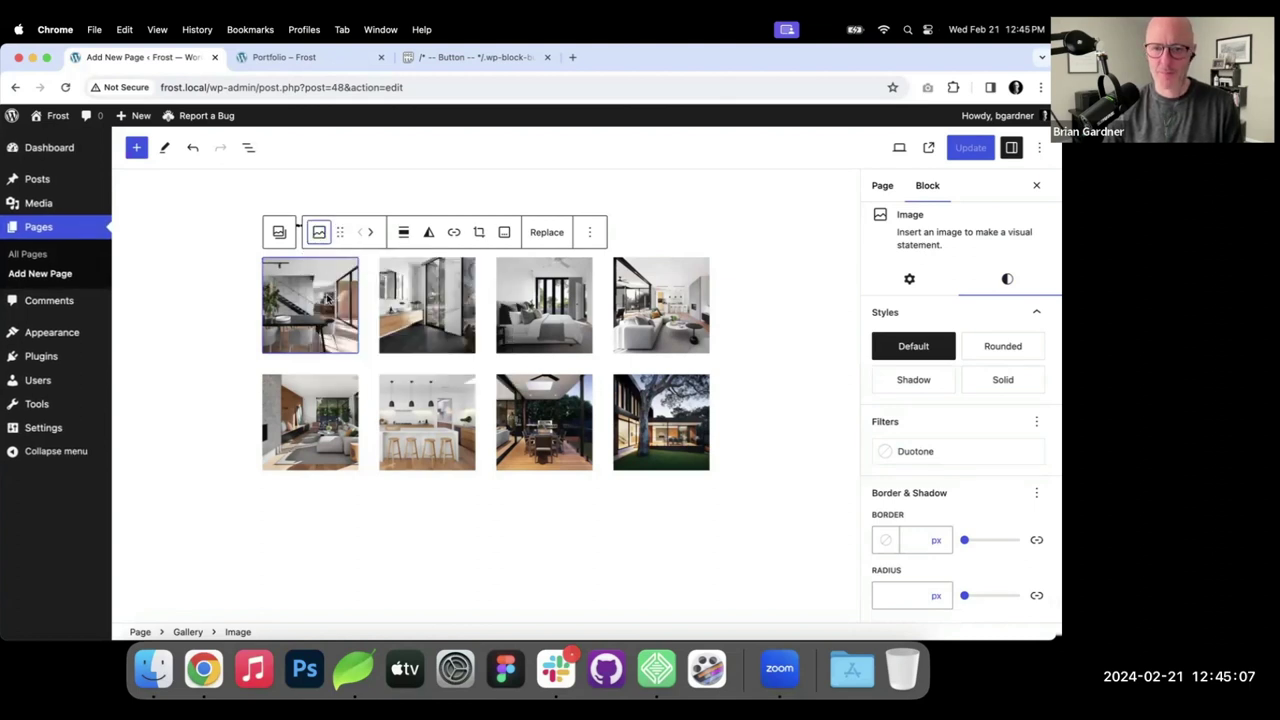
left_click(330, 297)
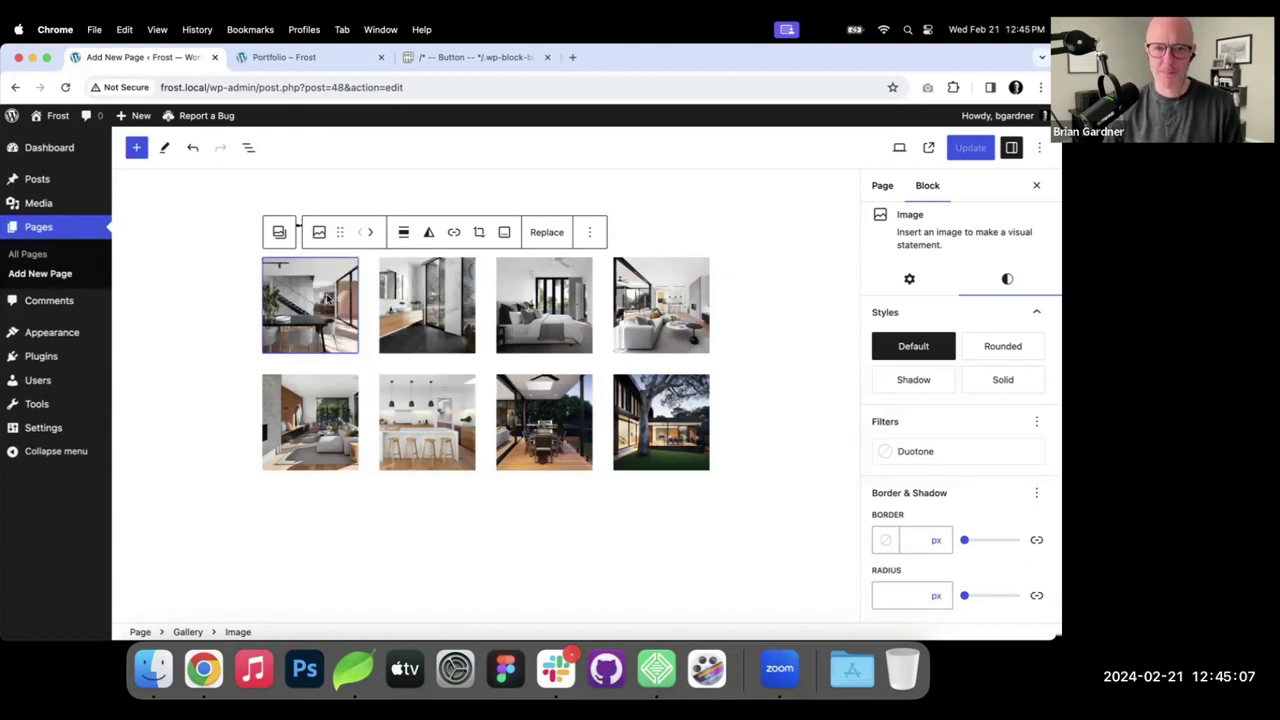
Set the first gallery image to Expand on click with the lightbox effect and update the page.
left_click(454, 234)
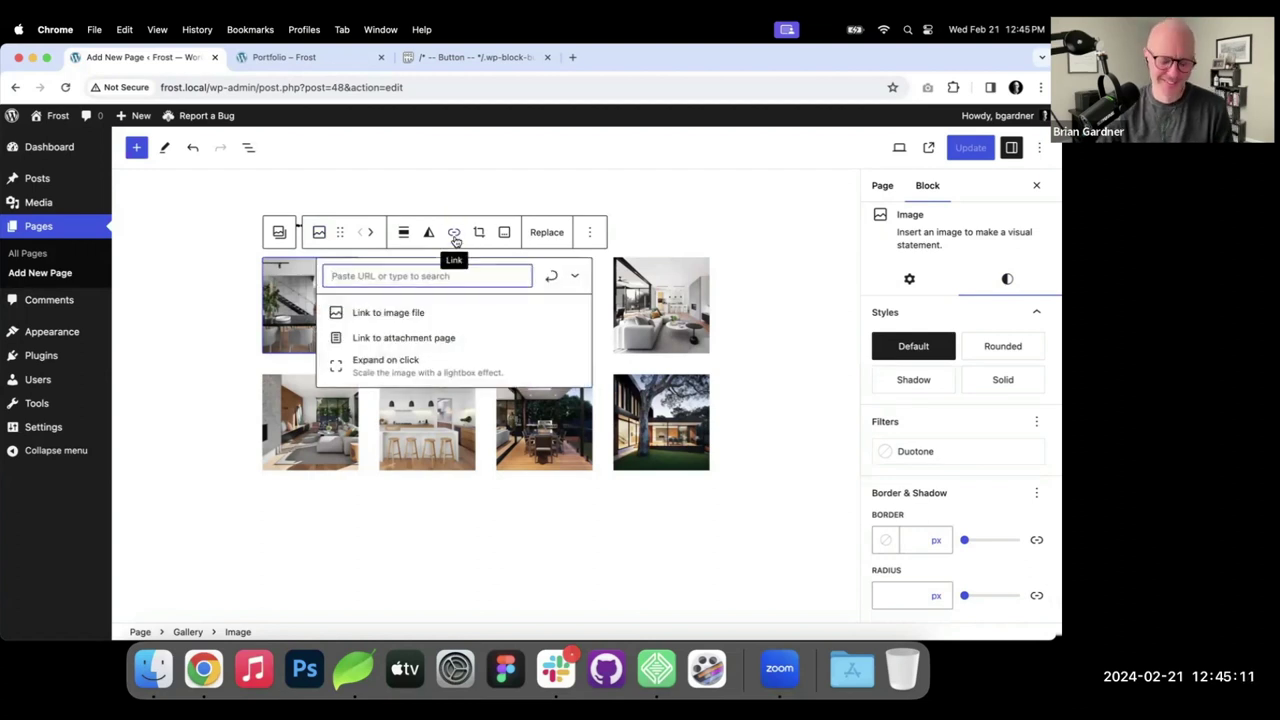
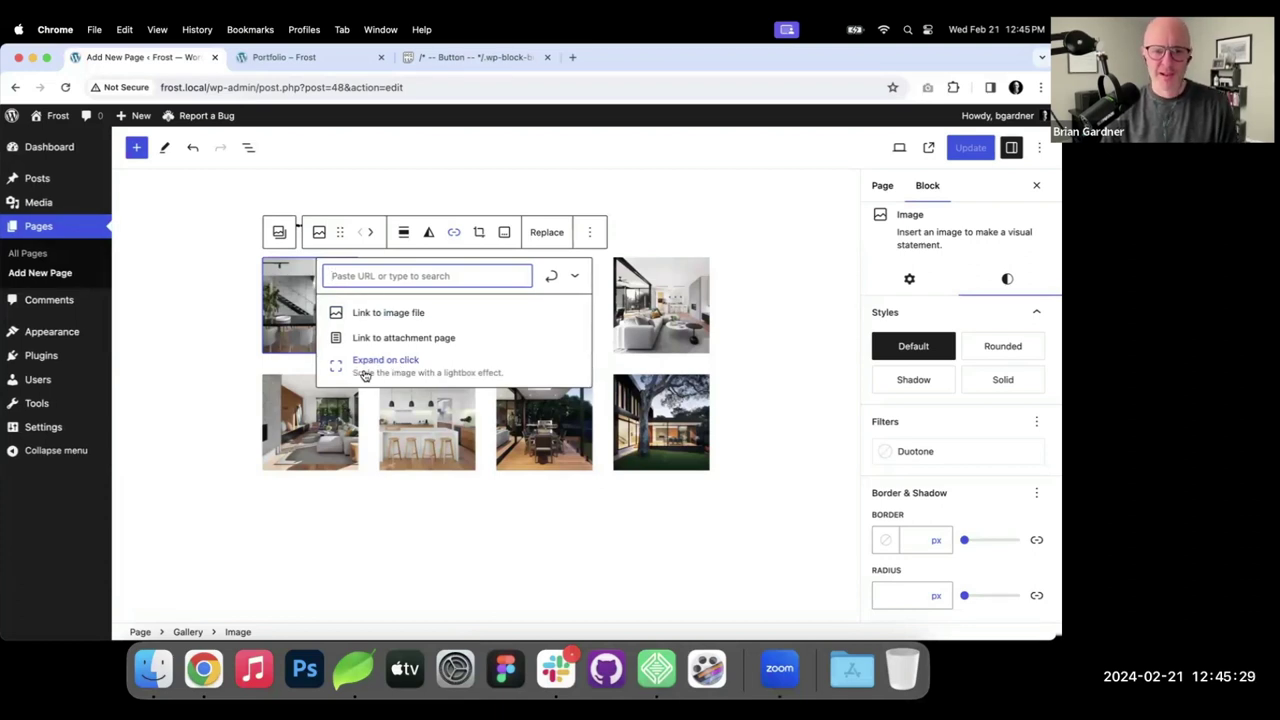
left_click(397, 367)
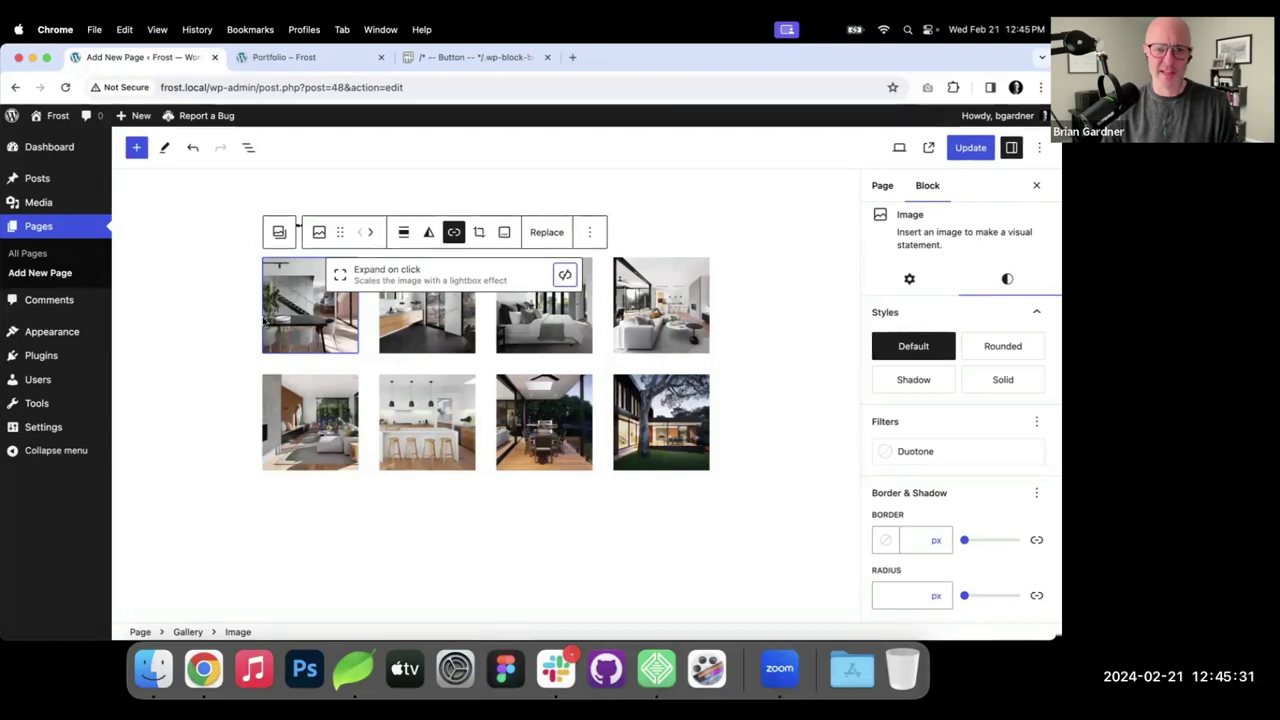
left_click(970, 148)
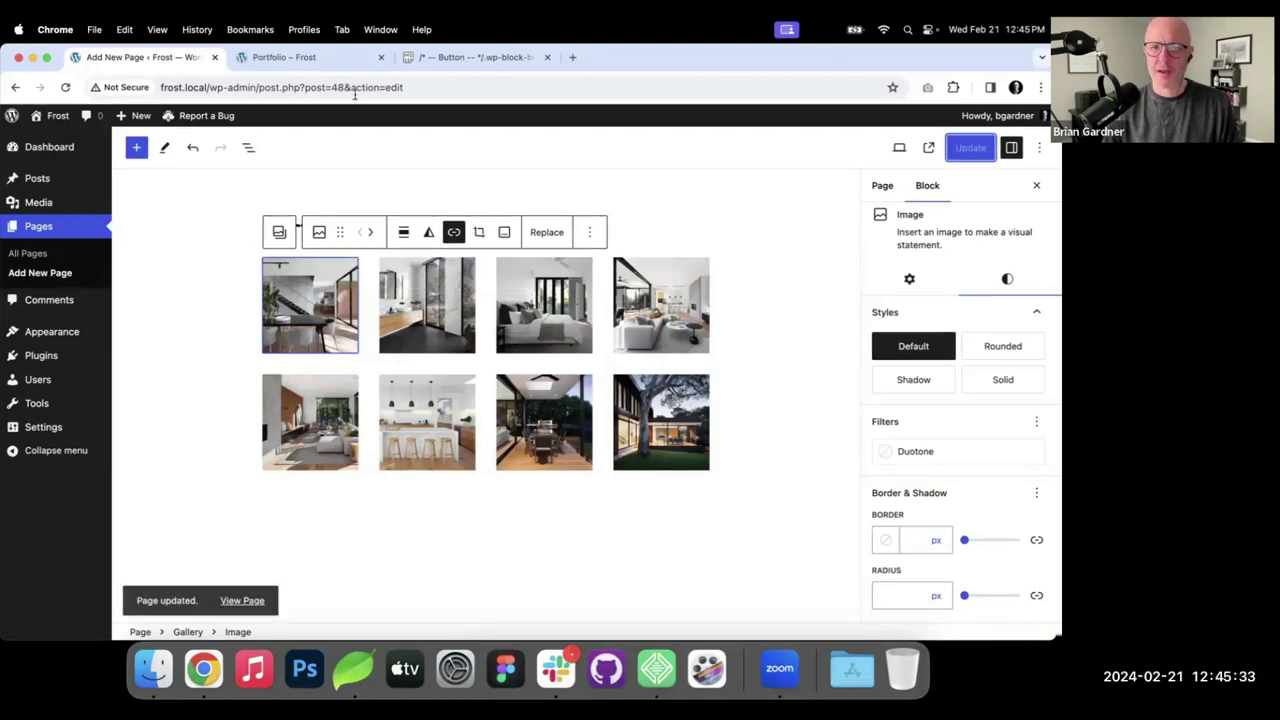
Reload the Portfolio page on the front end and test opening and closing the first image's lightbox.
left_click(335, 60)
key("super+r")
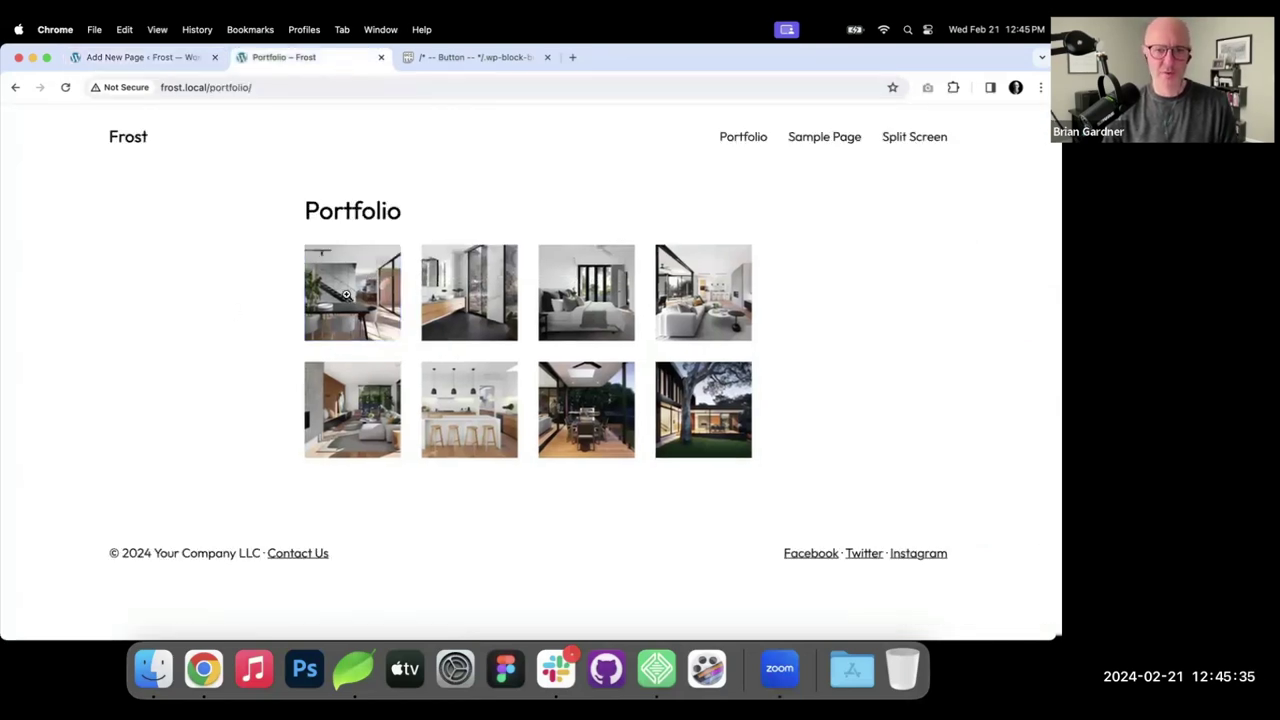
left_click(350, 298)
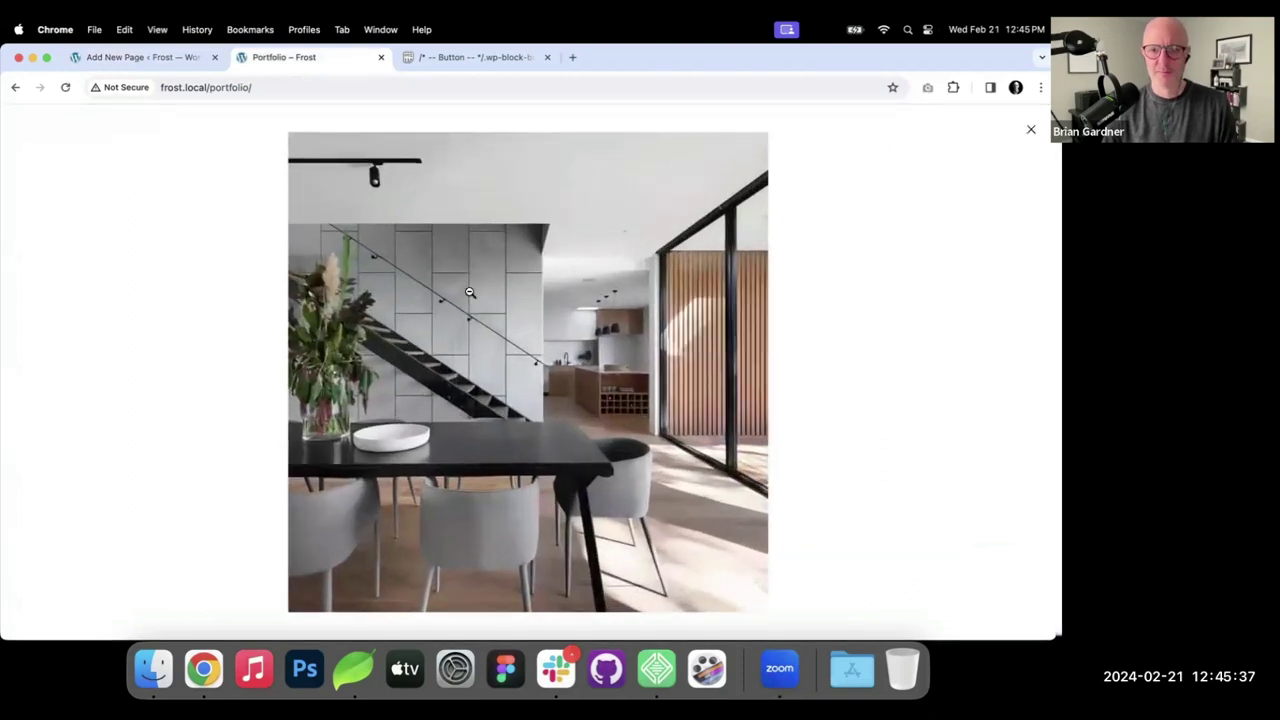
left_click(1031, 131)
left_click(380, 285)
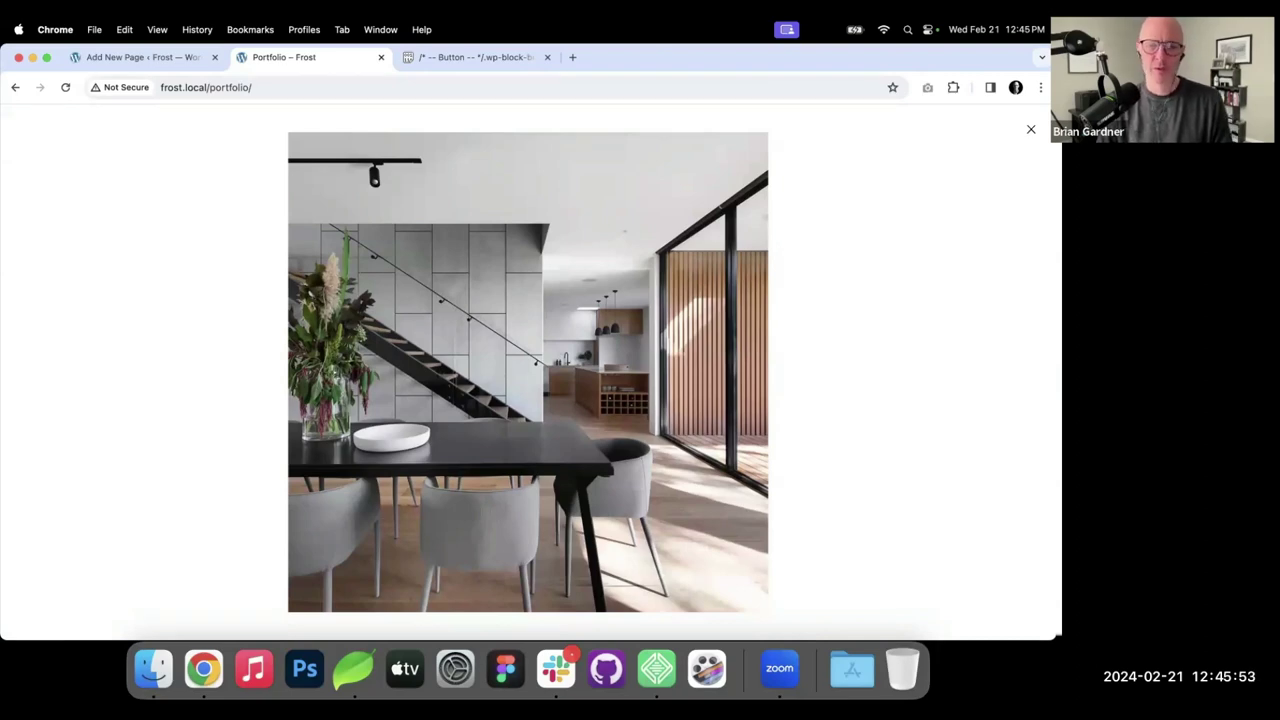
left_click(837, 191)
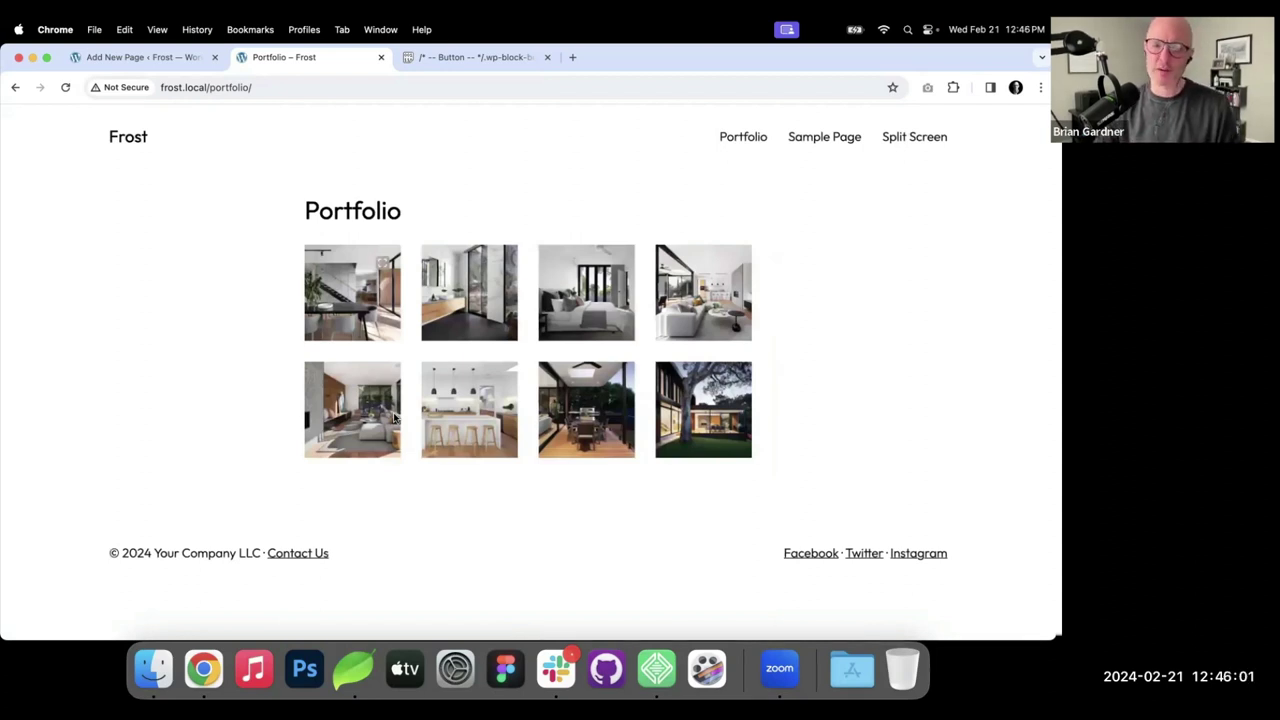
left_click(358, 299)
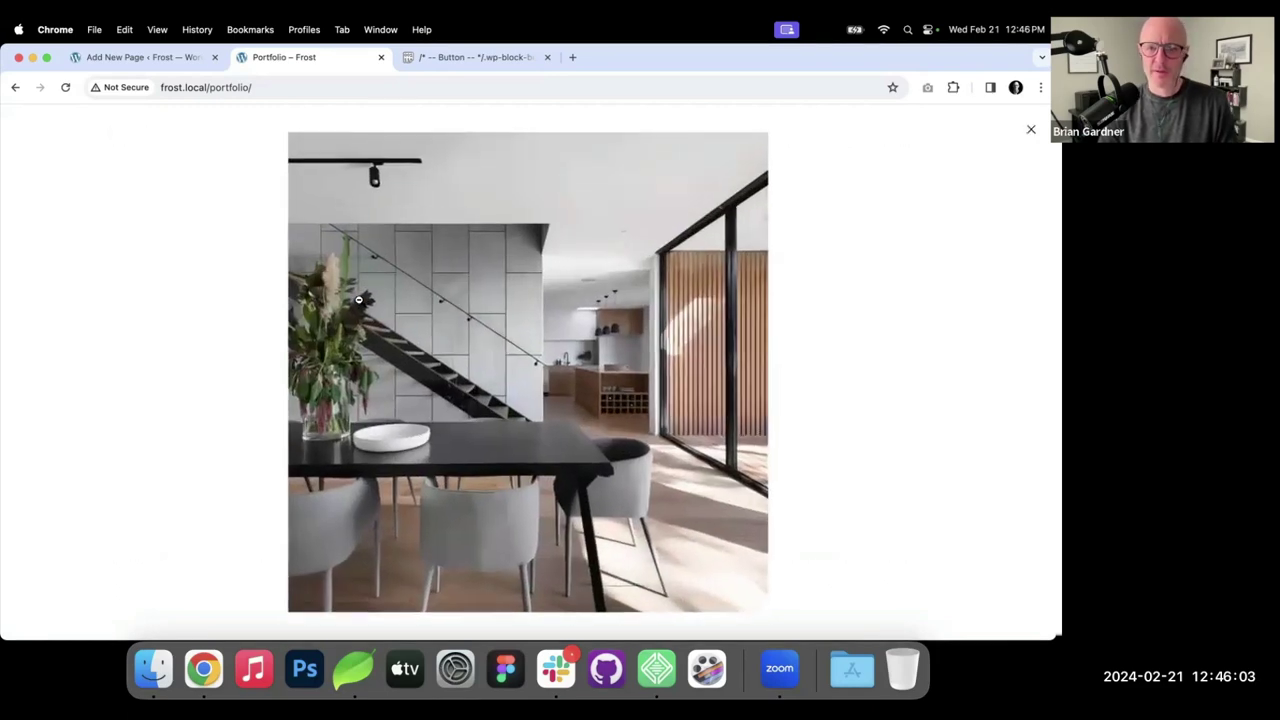
left_click(685, 217)
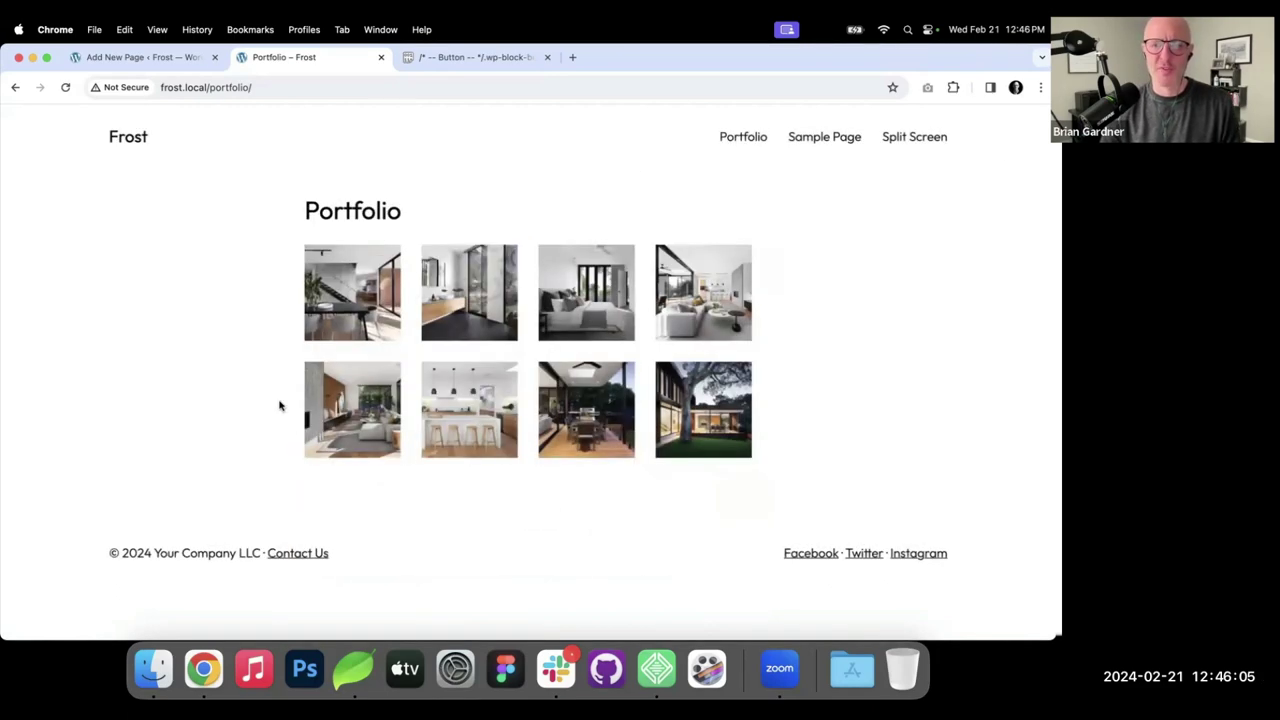
left_click(341, 315)
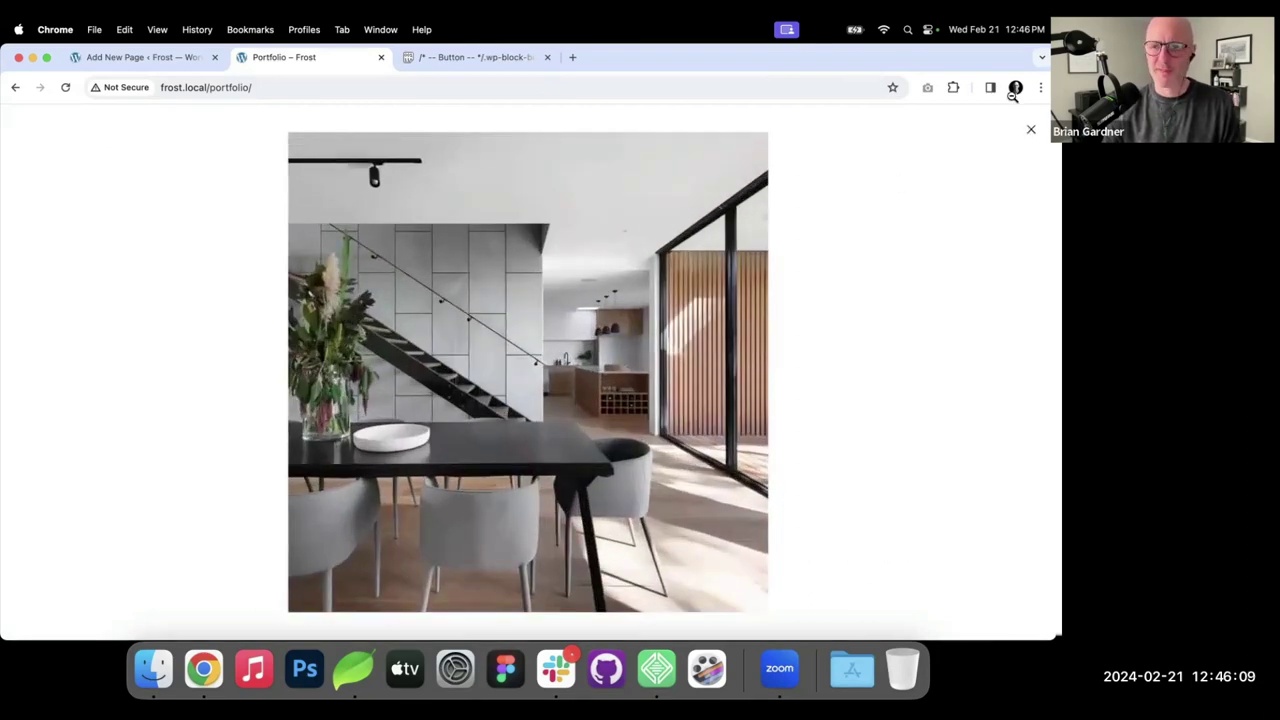
left_click(1031, 131)
Save the gallery with vertical and horizontal block spacing at the first notch above minimum, and reload the Portfolio page on the front end.
left_click(140, 57)
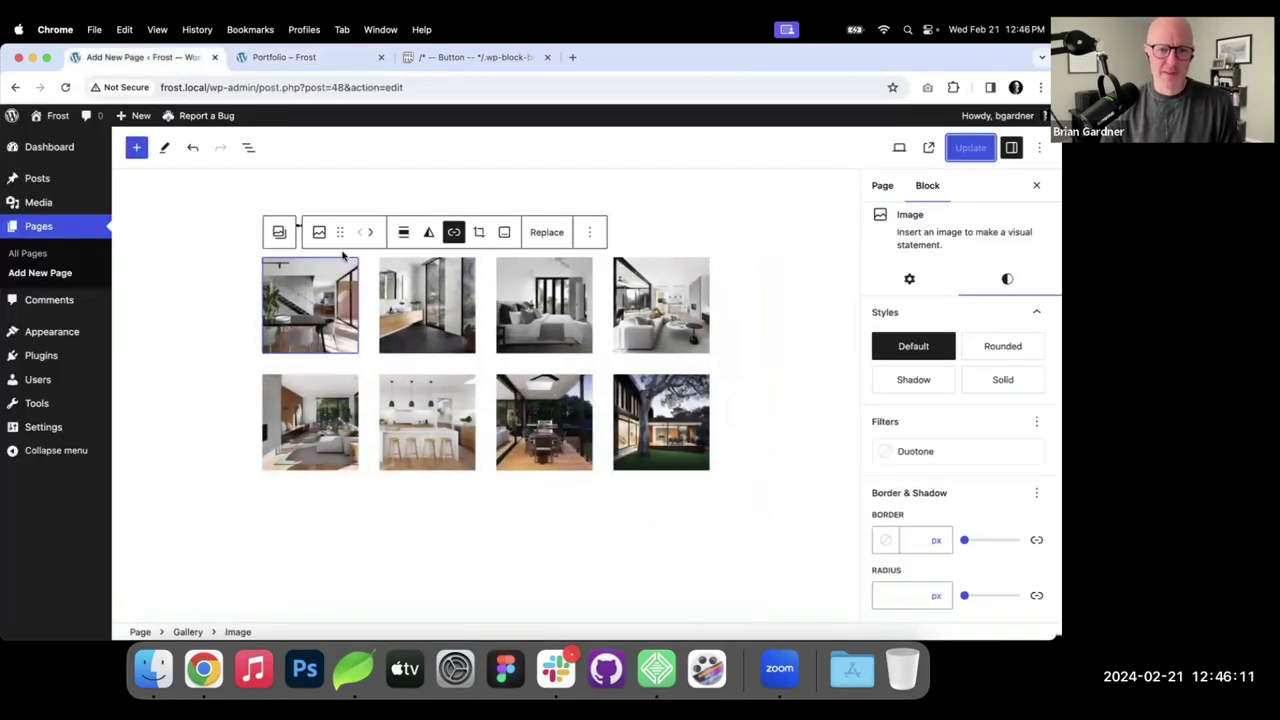
left_click(187, 631)
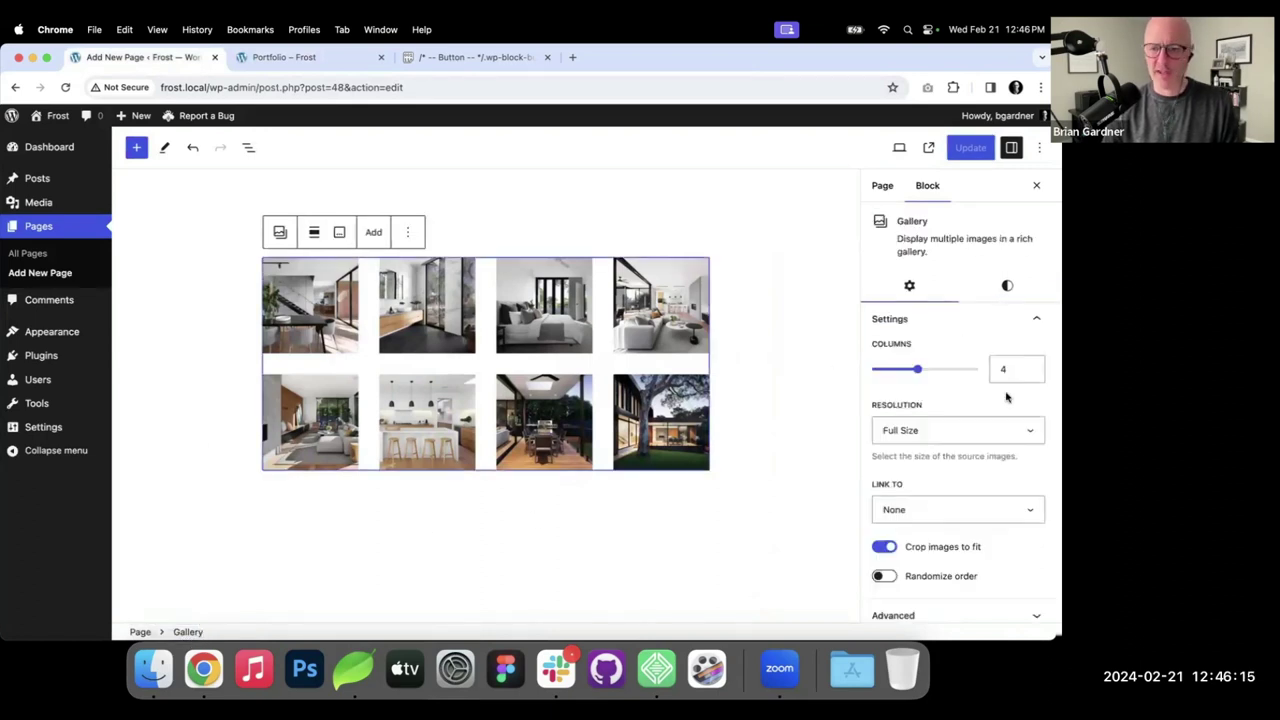
left_click(1007, 286)
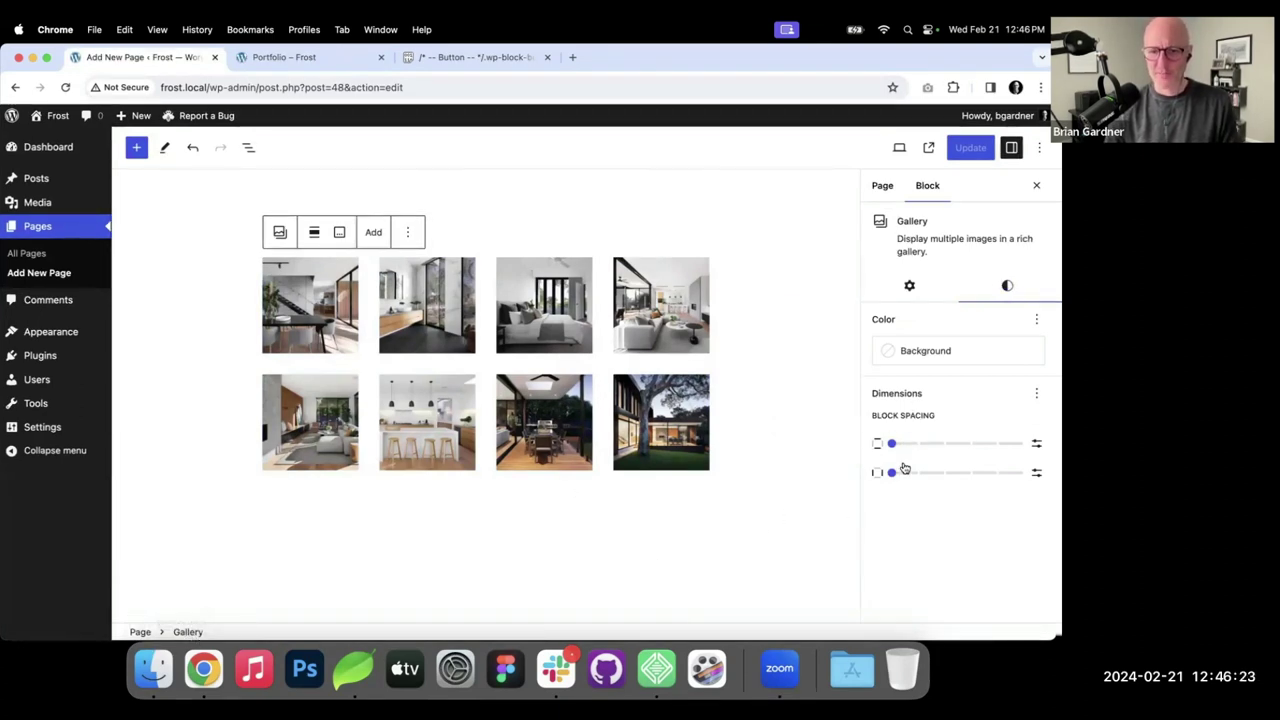
left_click_drag(893, 474, 917, 444)
left_click(950, 147)
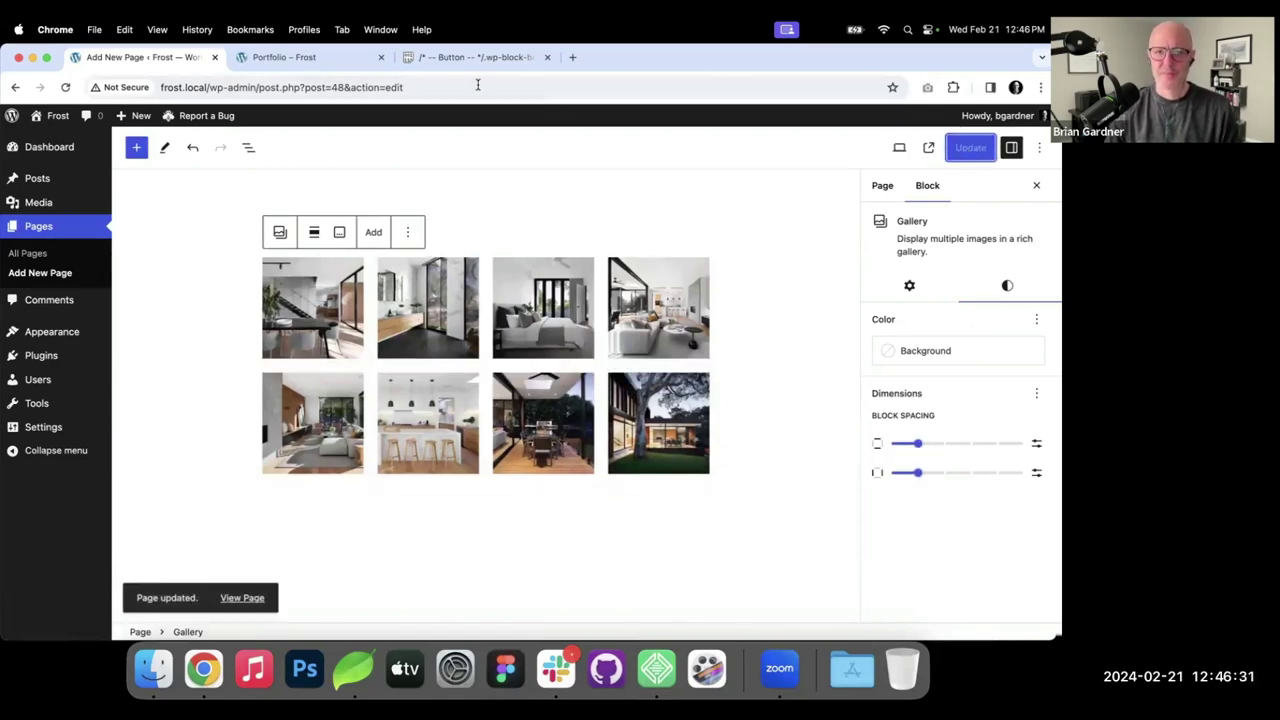
left_click(290, 57)
key("super+r")
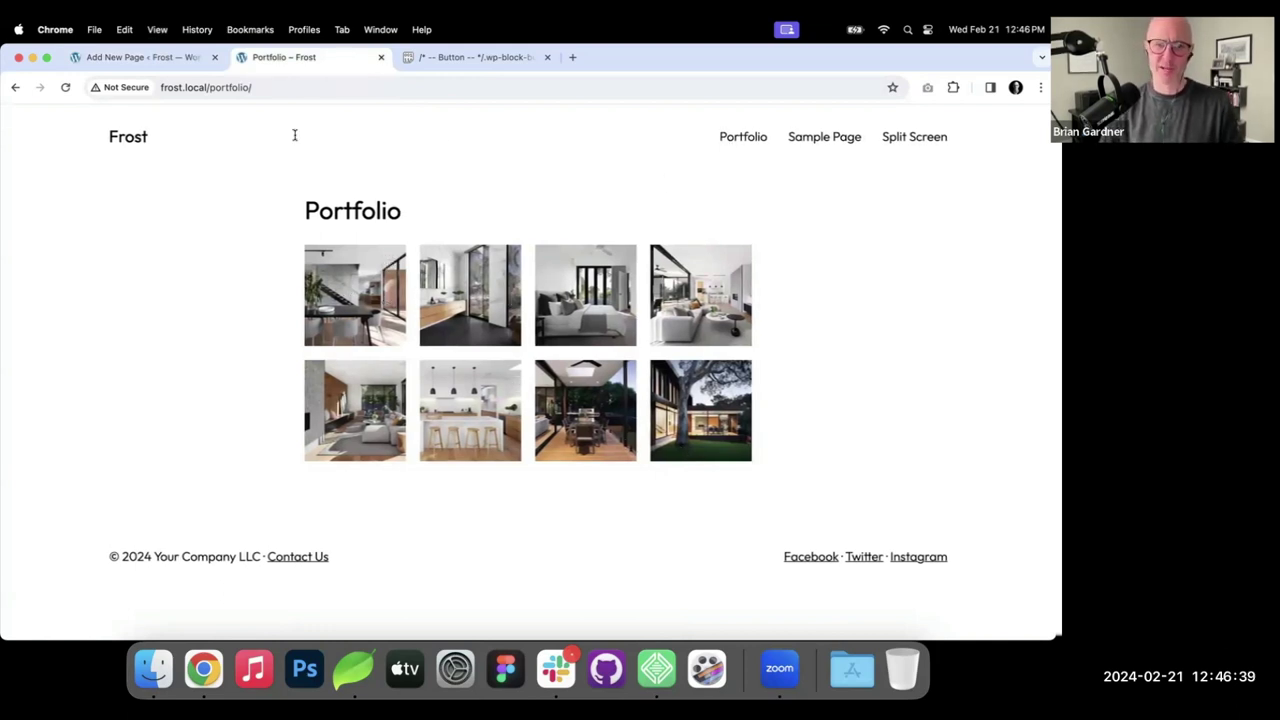
Return to the page editor, set the gallery's alignment to Wide width and update the page.
left_click(177, 60)
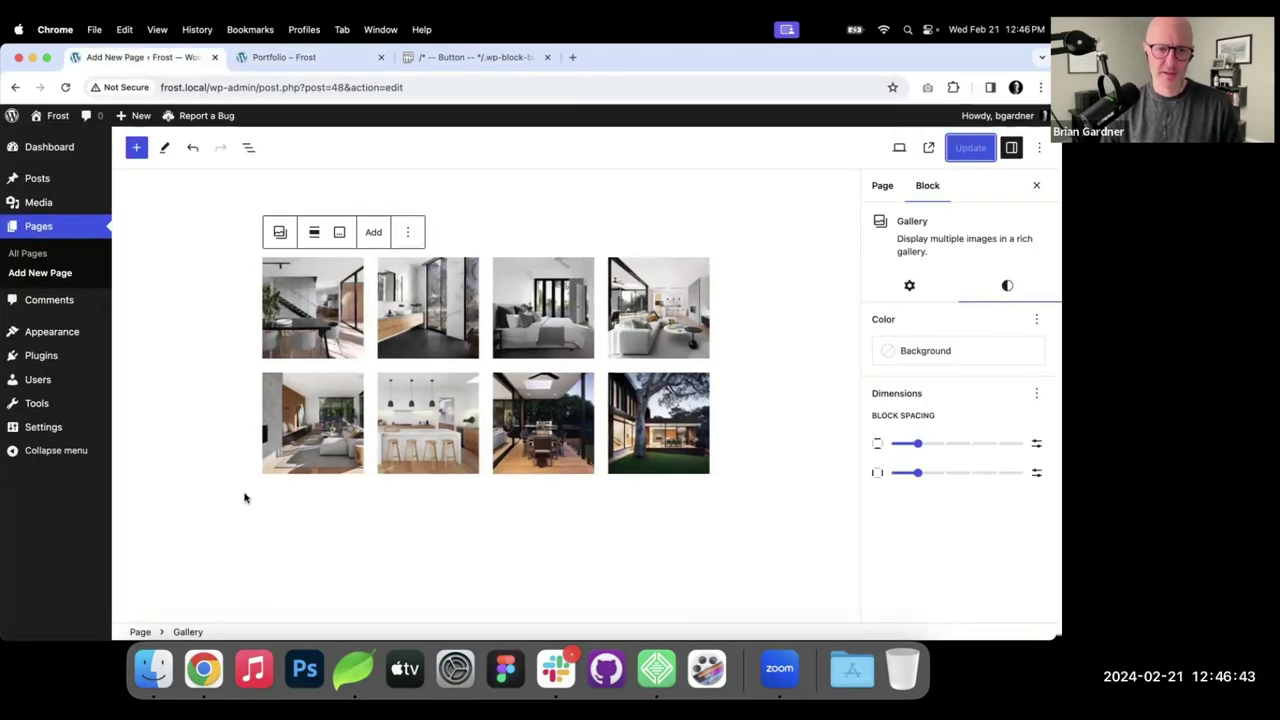
left_click(314, 234)
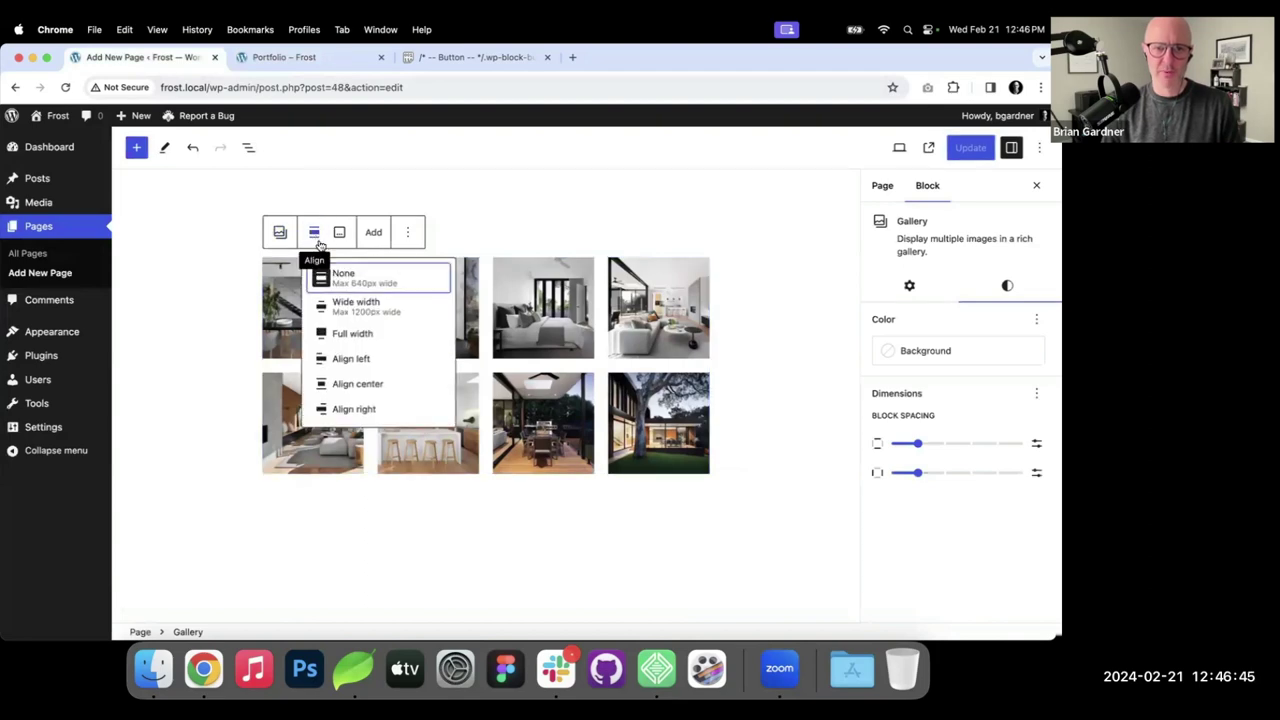
left_click(378, 310)
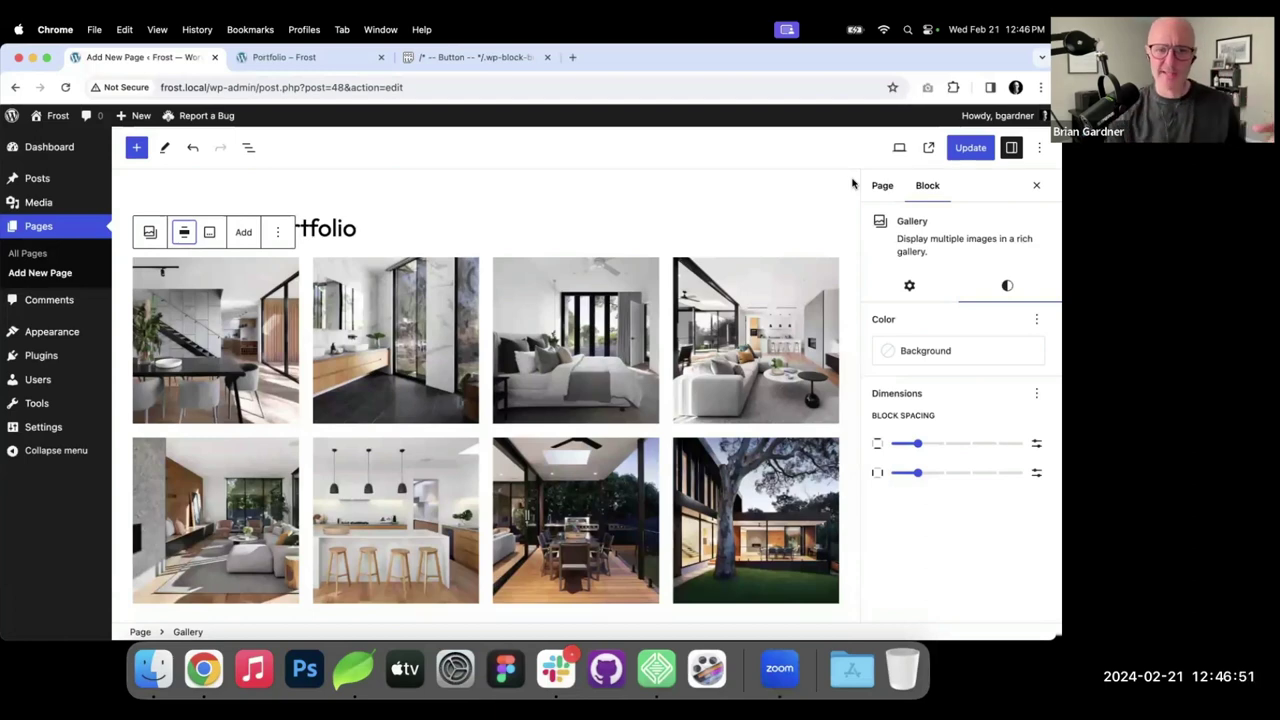
left_click(956, 146)
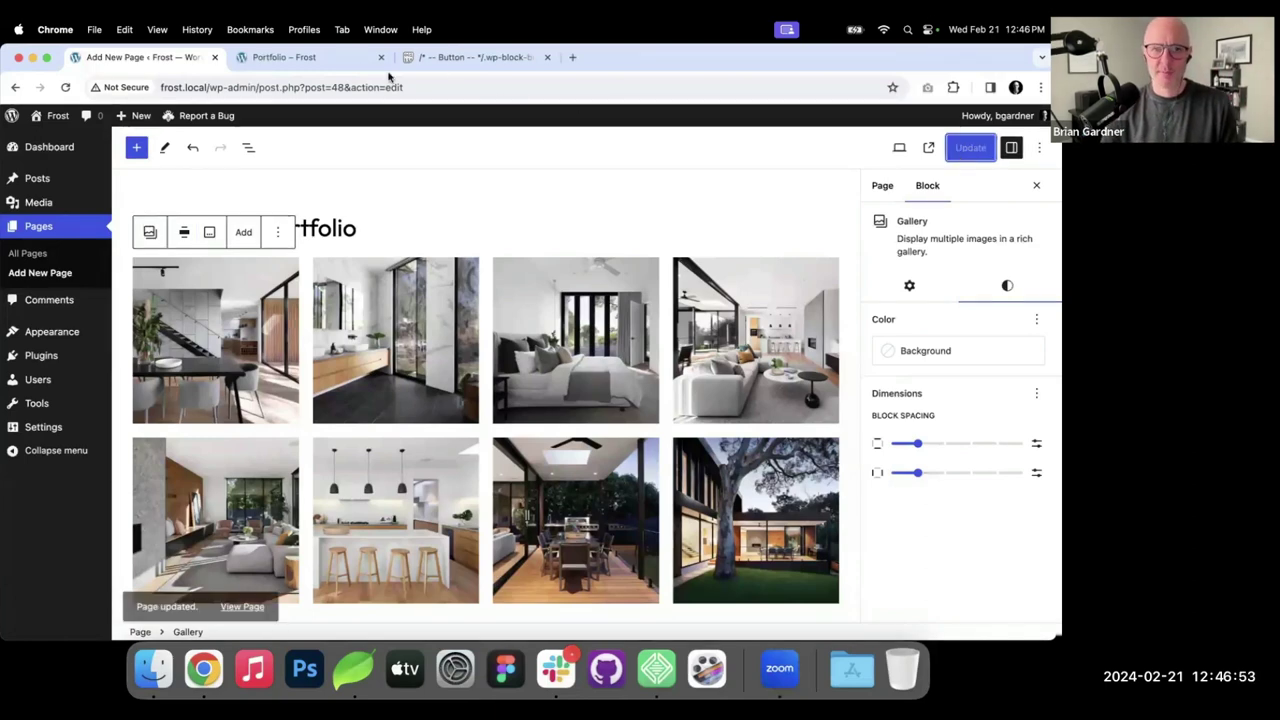
View the wide gallery layout on the Portfolio page's front end.
left_click(347, 60)
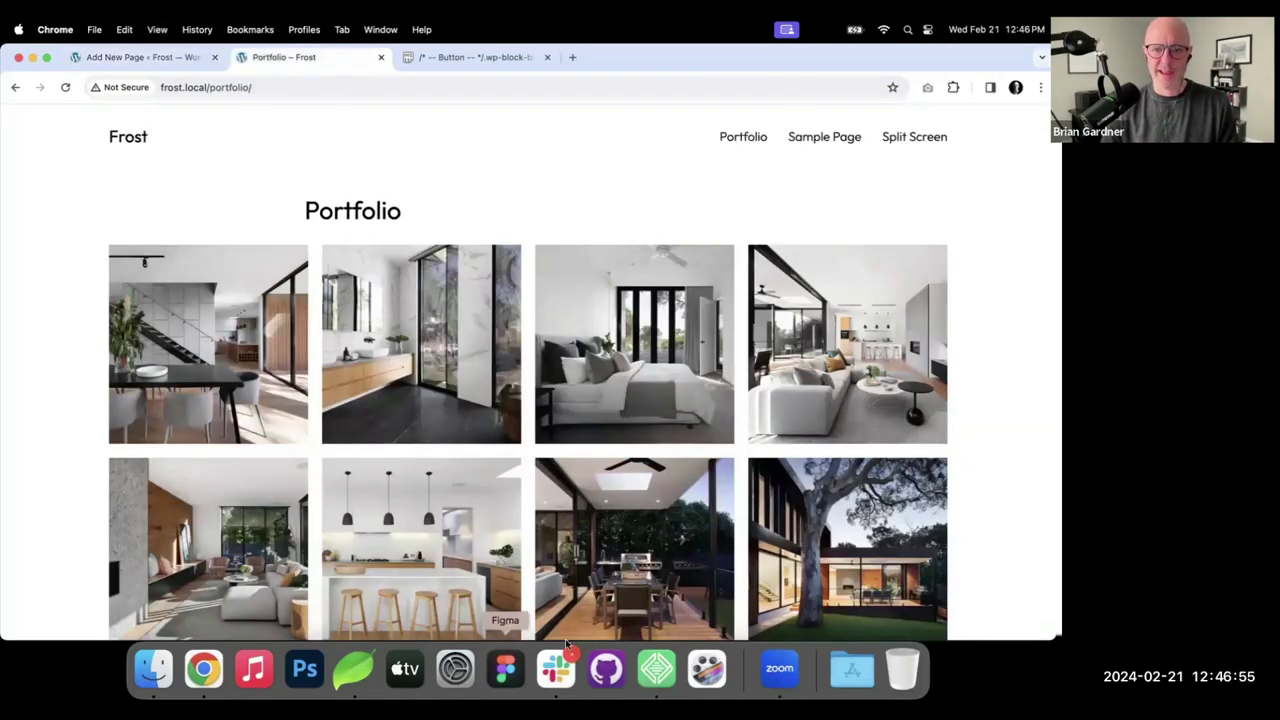
scroll(793, 551, "down", 5)
scroll(790, 545, "up", 5)
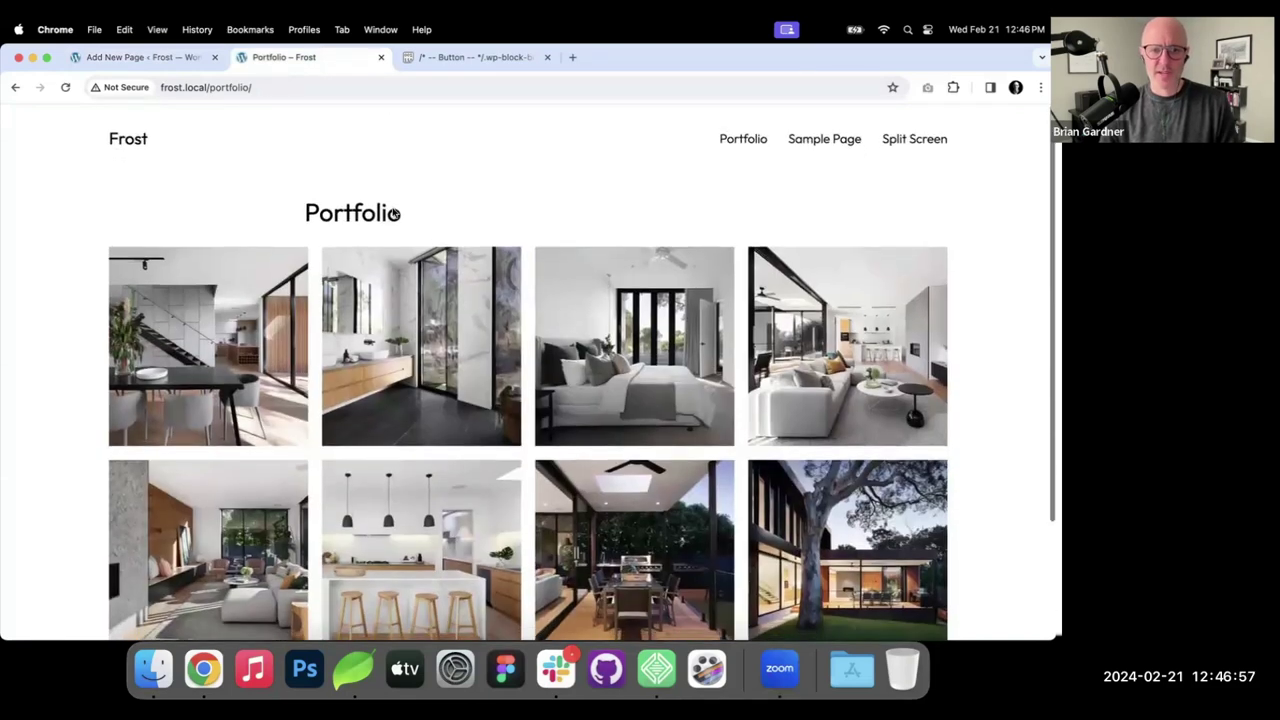
Return to the page editor and swap the Portfolio page's template to No Title.
left_click(150, 57)
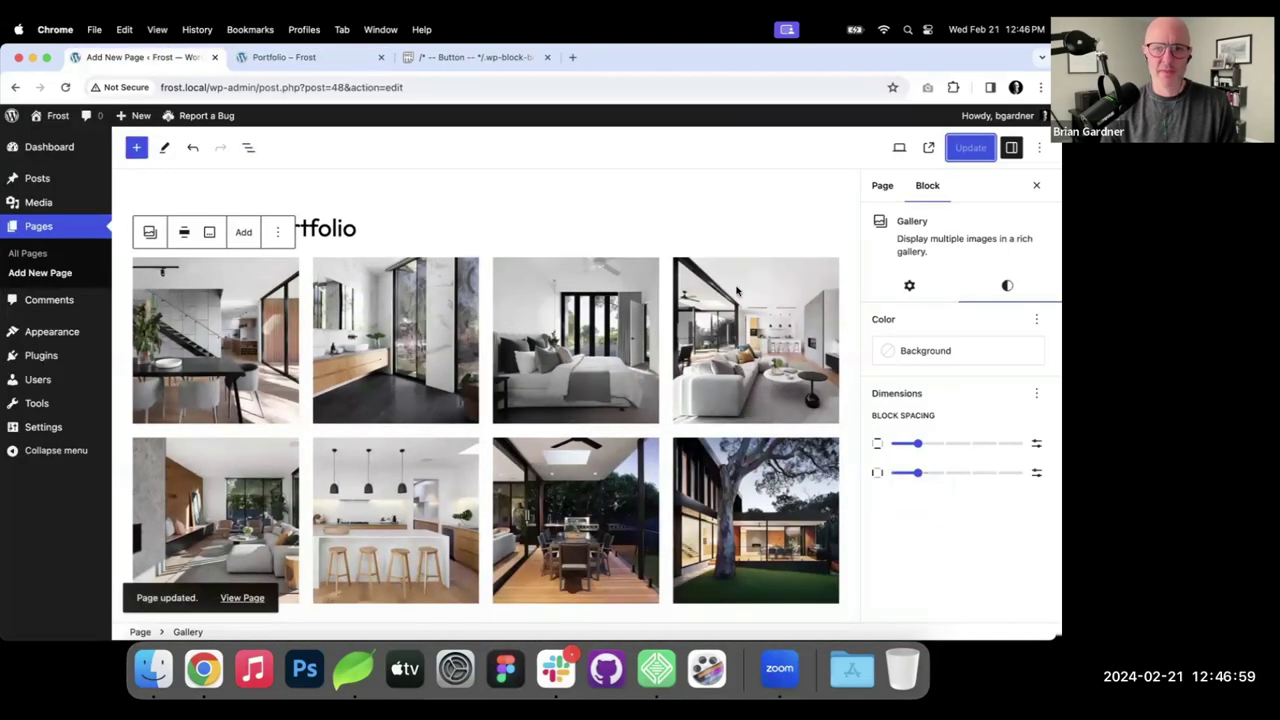
left_click(881, 186)
left_click(952, 317)
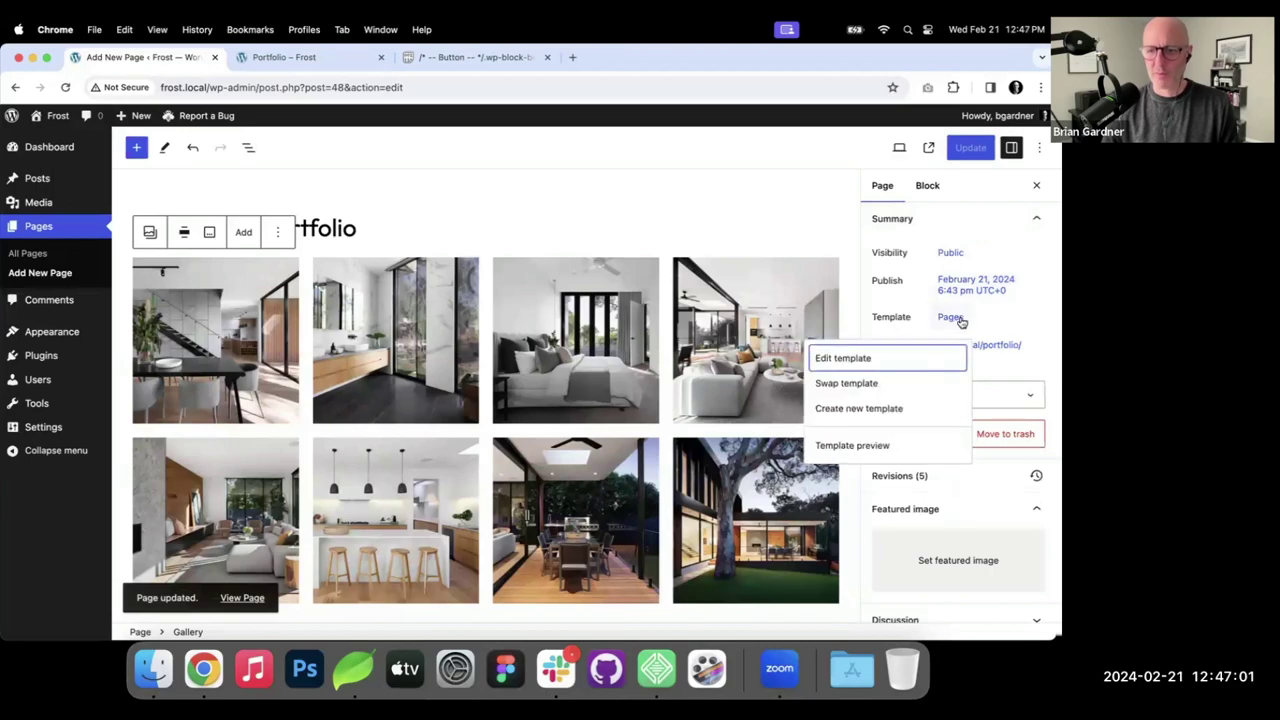
left_click(877, 385)
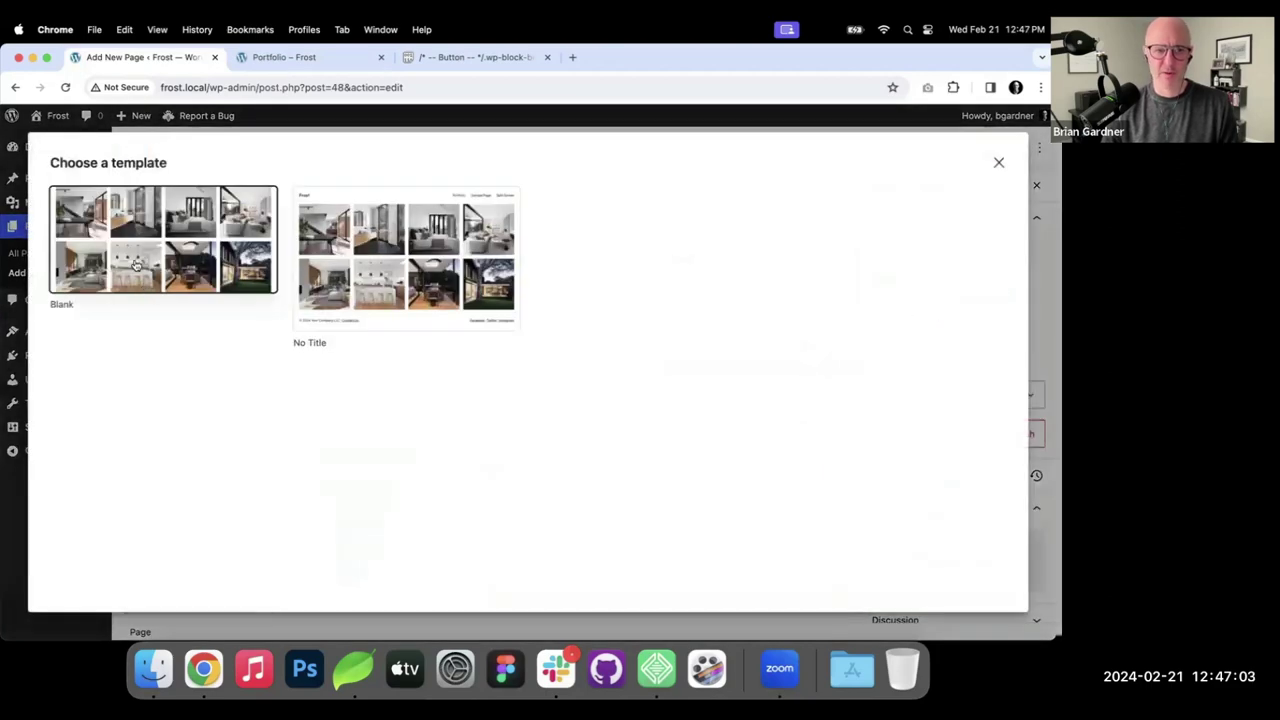
left_click(377, 267)
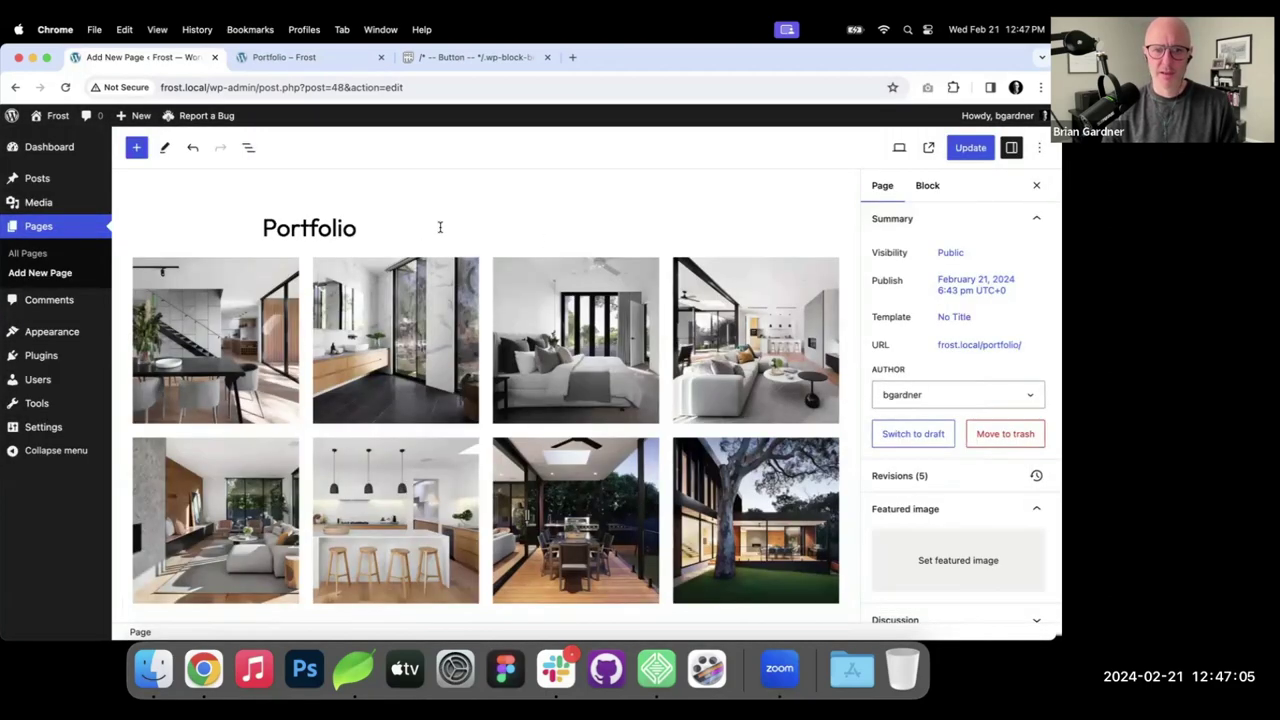
Add two paragraphs between the page title and the gallery: "My Portfolio" and "How about these great shots?".
key("Return")
type("My")
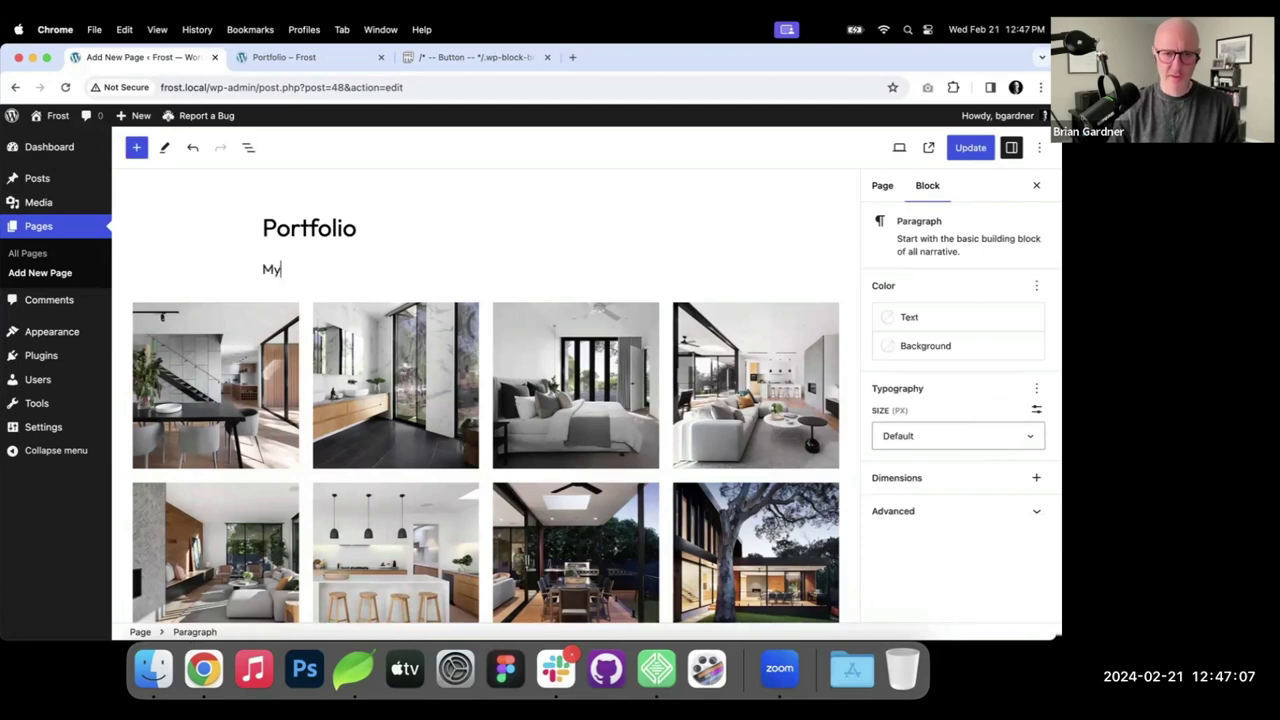
type("ortf")
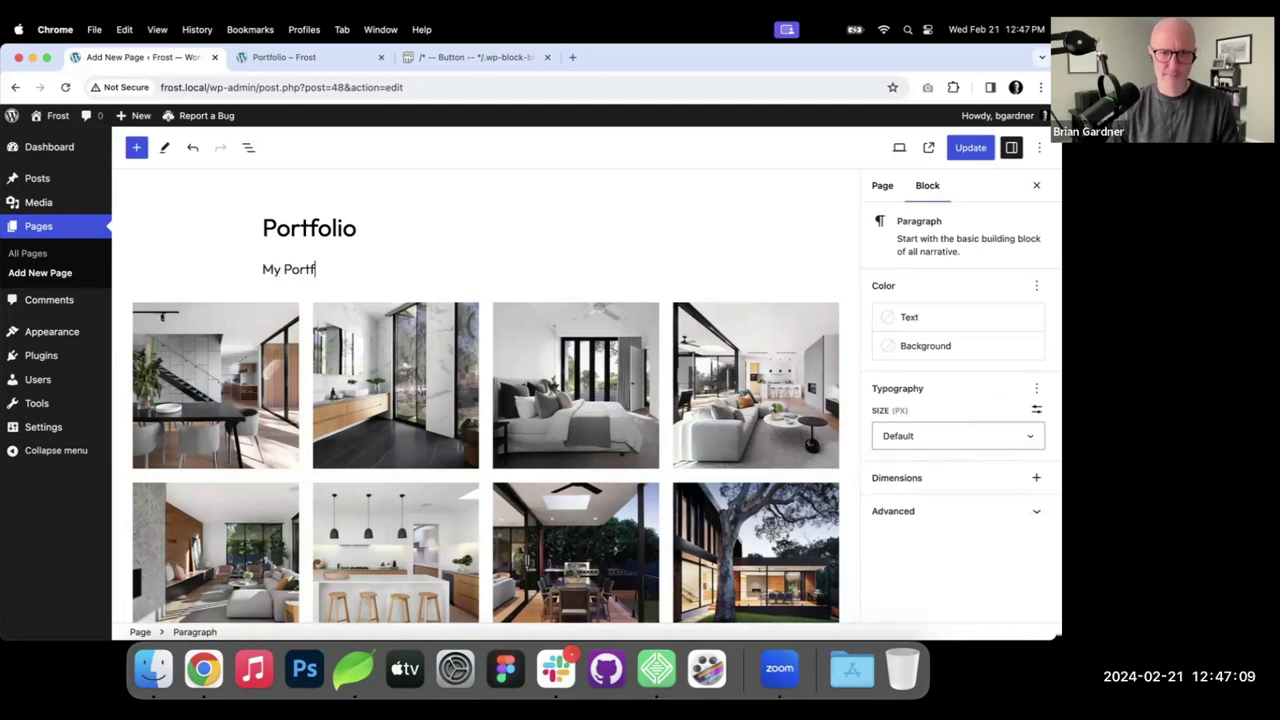
type("olio")
key("Return")
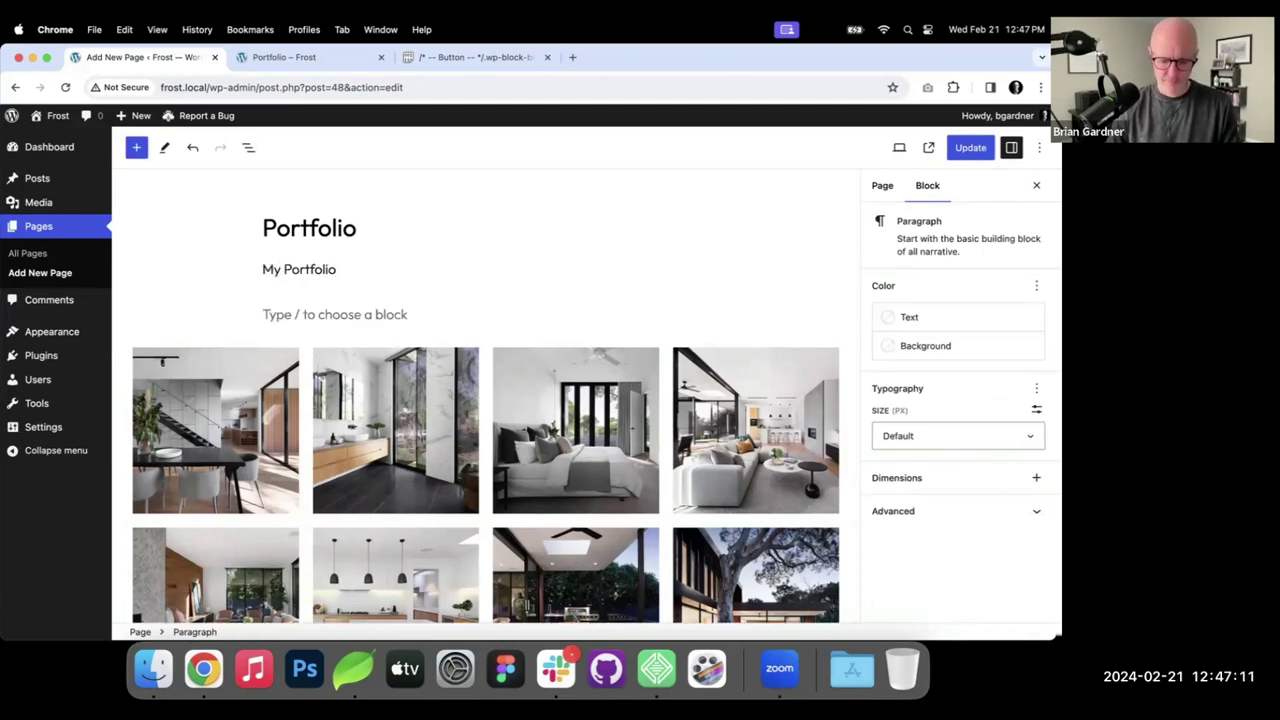
type("How about these g")
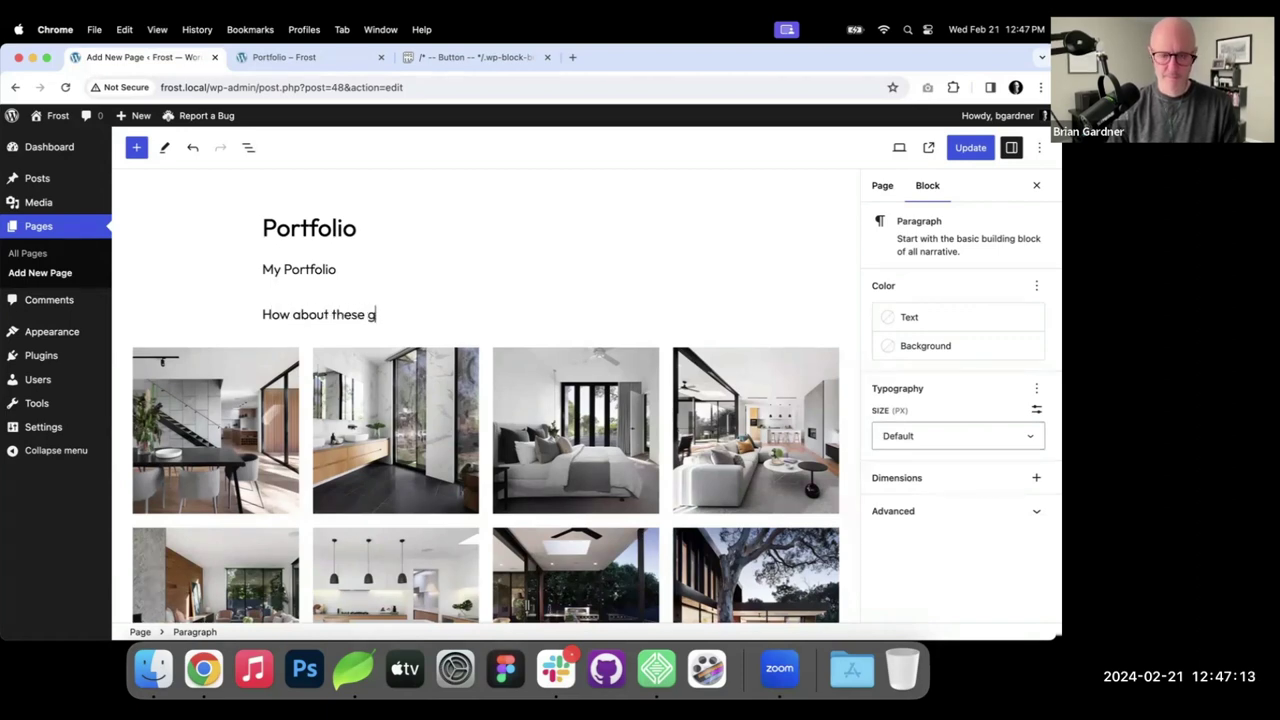
type("reat shots?")
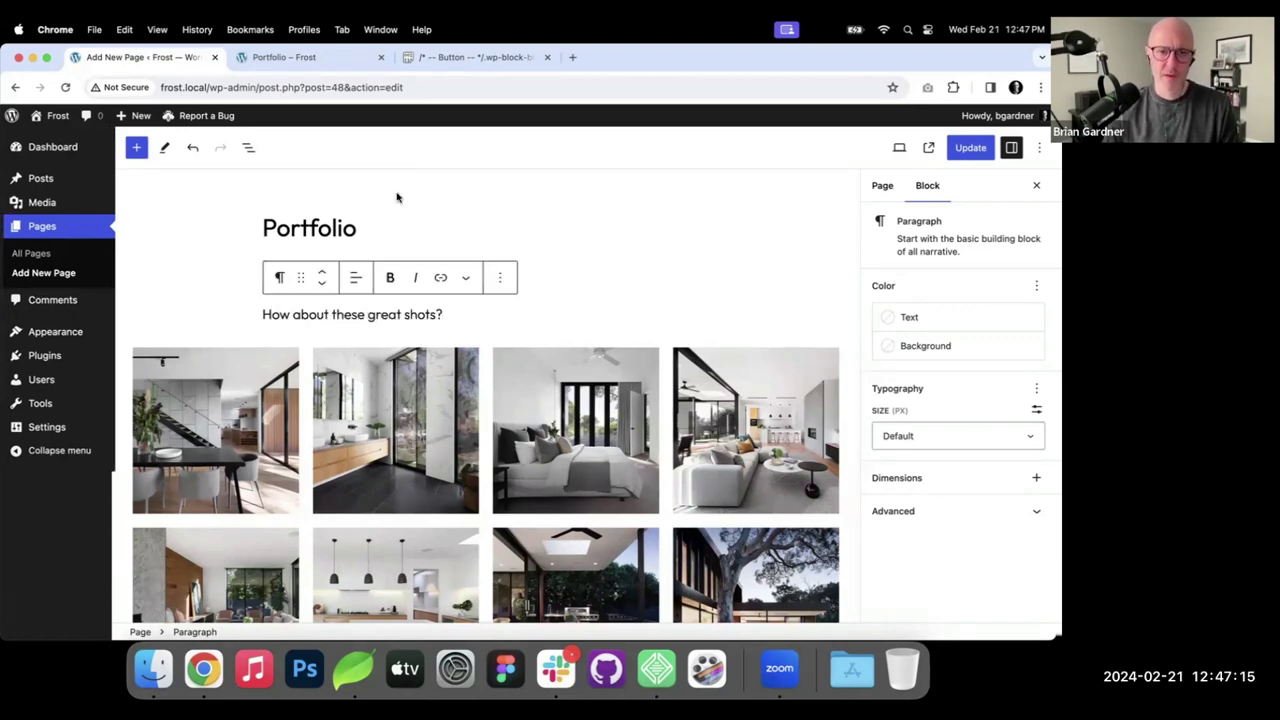
Convert the "My Portfolio" paragraph into a heading of level H1.
left_click(295, 266)
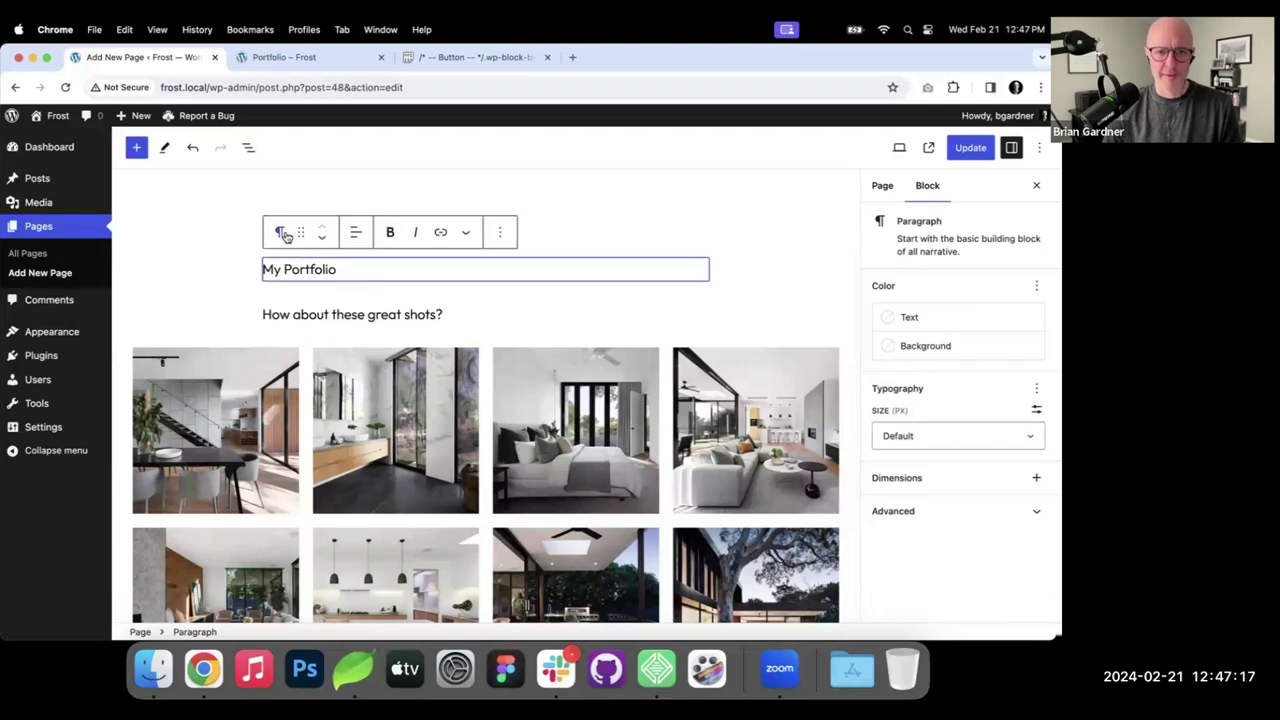
left_click(283, 233)
left_click(312, 295)
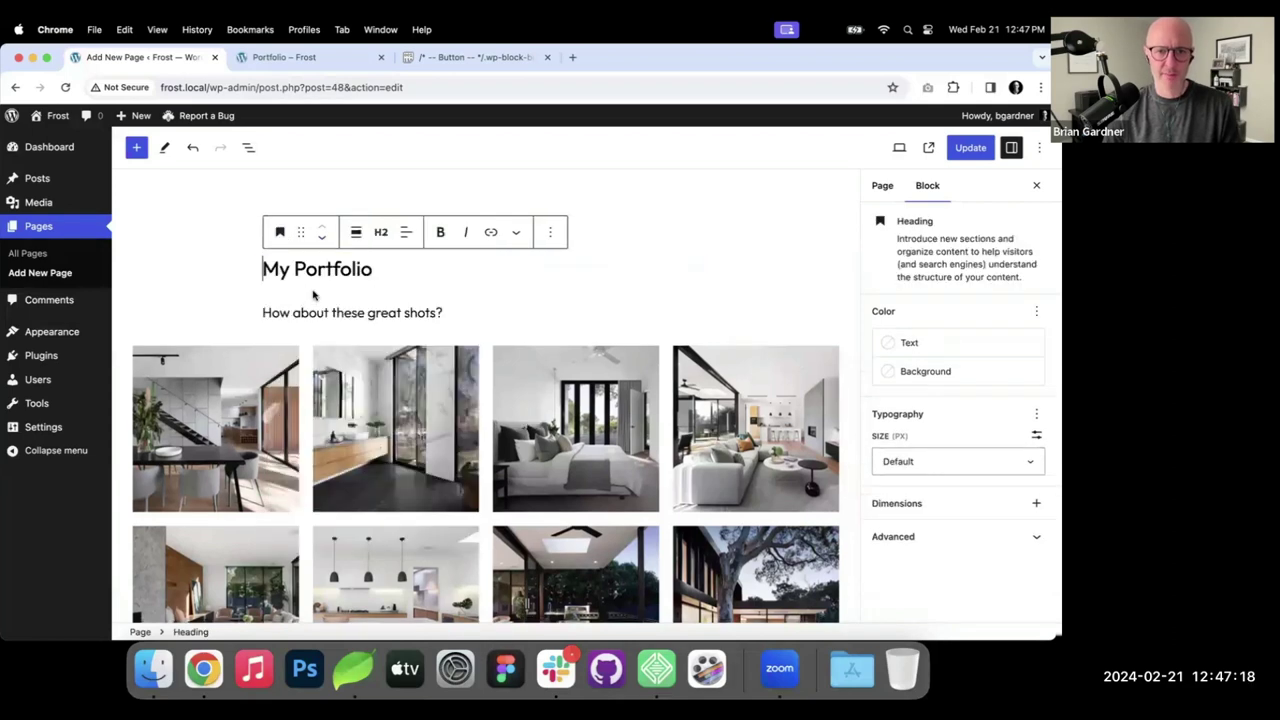
left_click(380, 233)
left_click(418, 280)
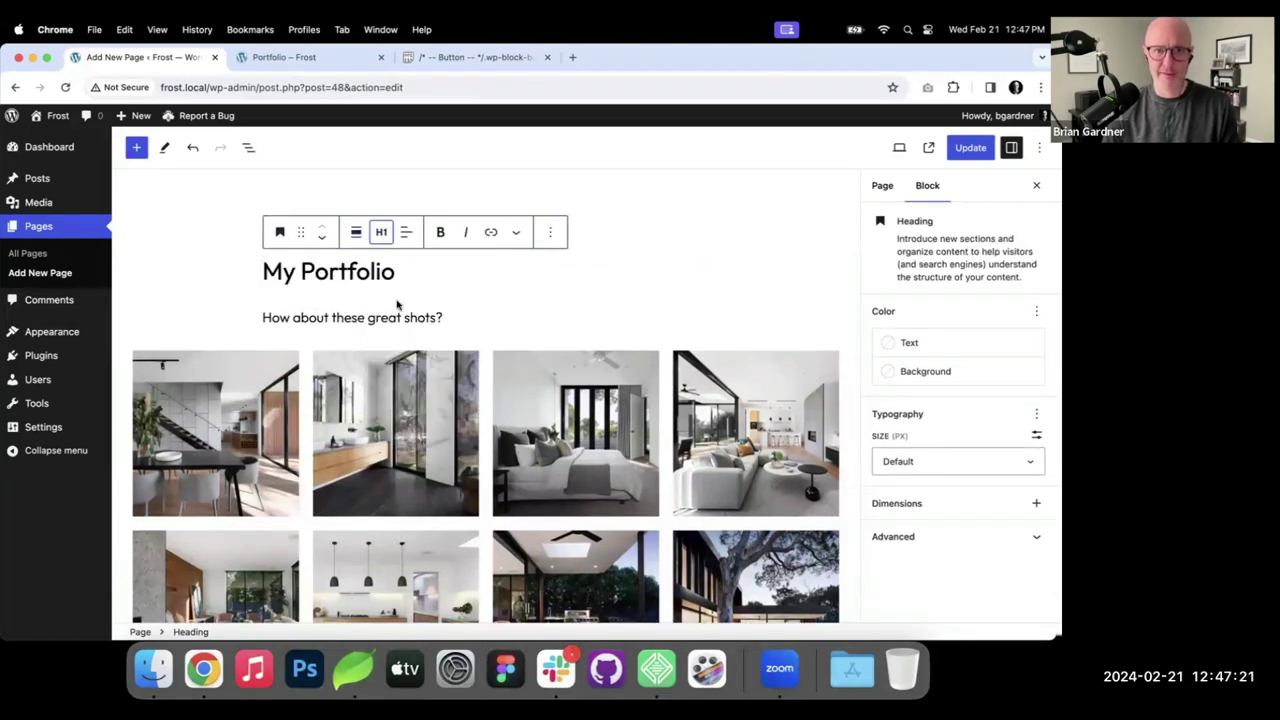
Center-align the "My Portfolio" heading and the "How about these great shots?" paragraph.
left_click(406, 232)
left_click(455, 299)
left_click(403, 317)
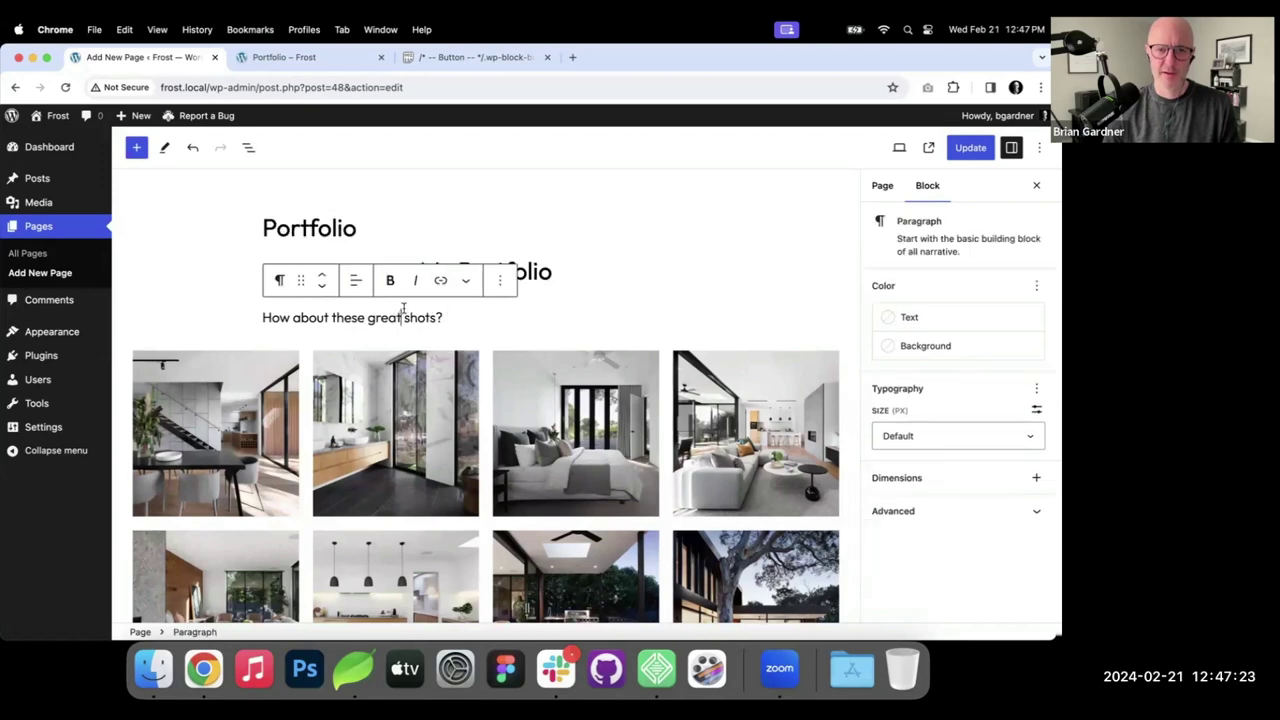
left_click(356, 280)
left_click(428, 347)
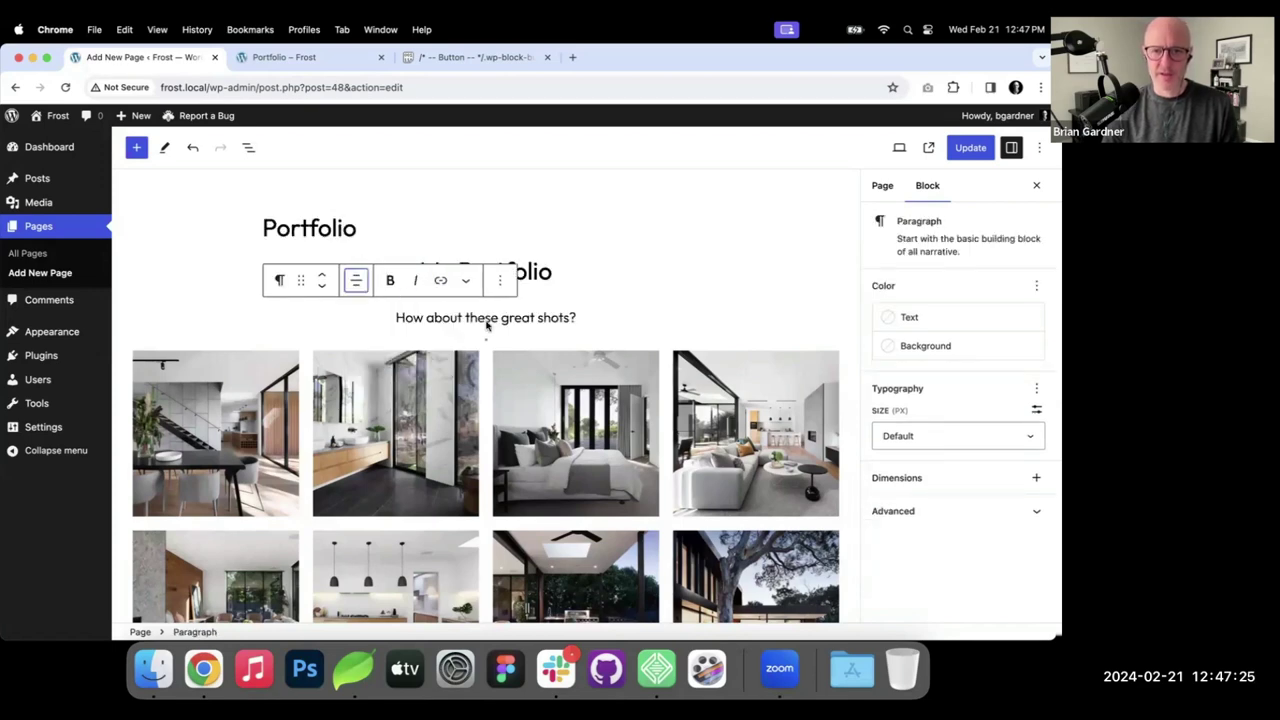
Update the page and review the centered heading and intro text on the Portfolio page's front end.
left_click(970, 147)
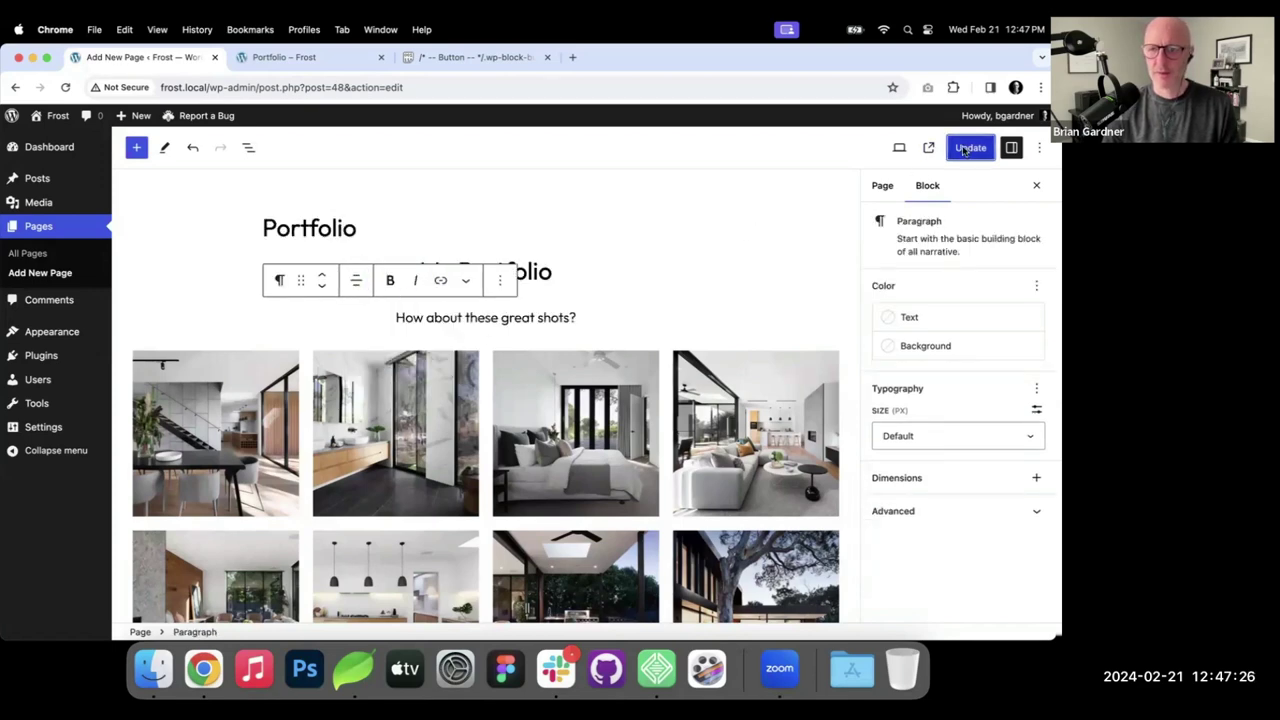
left_click(341, 62)
key("super+r")
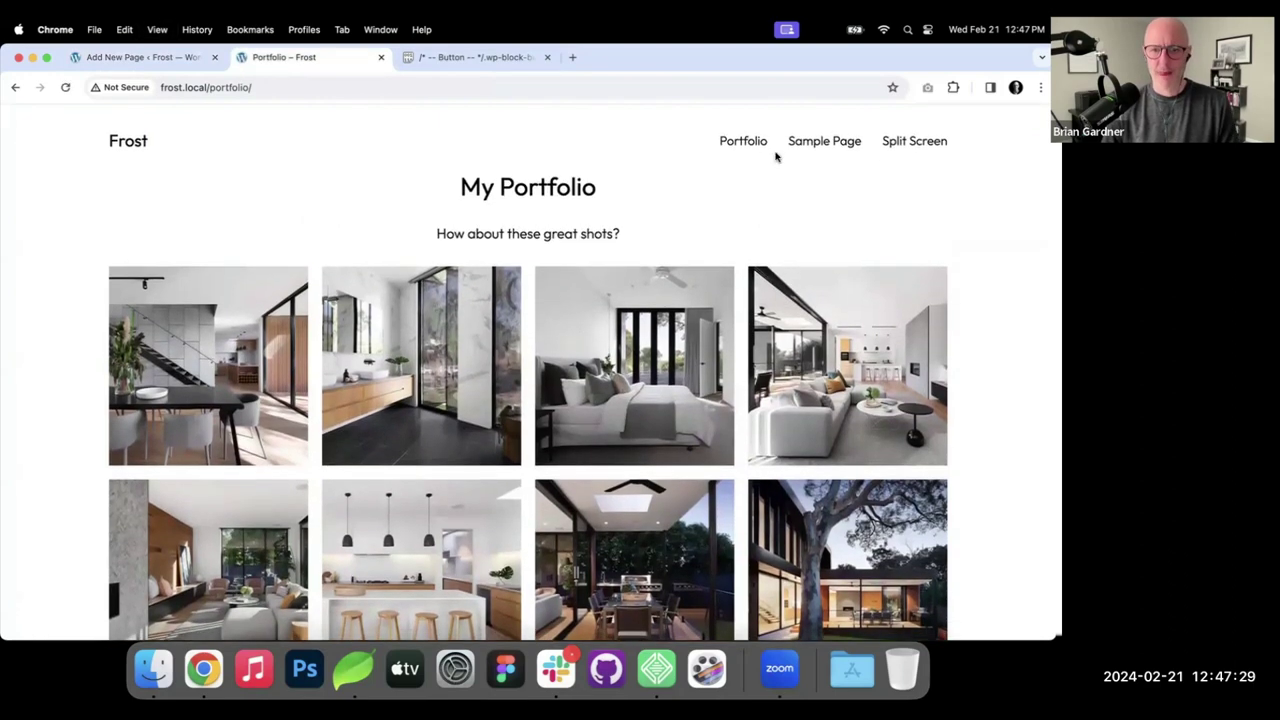
scroll(589, 202, "down", 3)
scroll(589, 202, "up", 3)
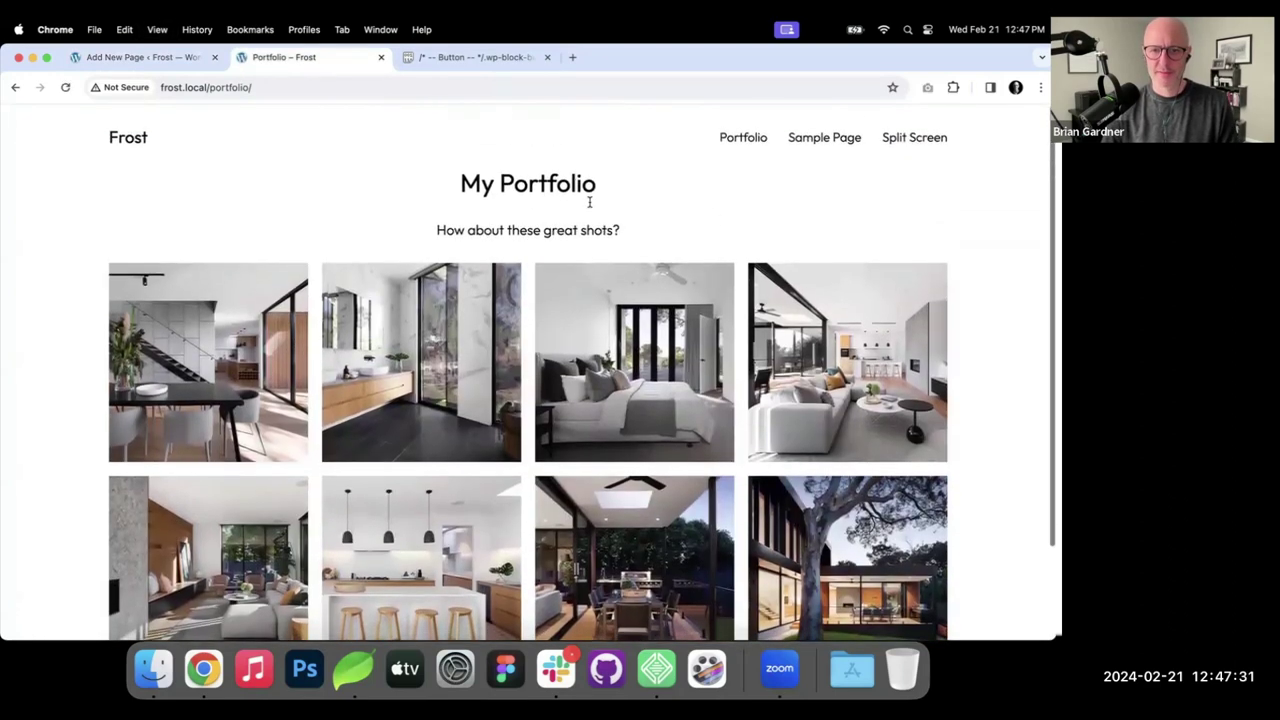
Return to the page editor and set the intro paragraph's top margin to 0.
left_click(172, 58)
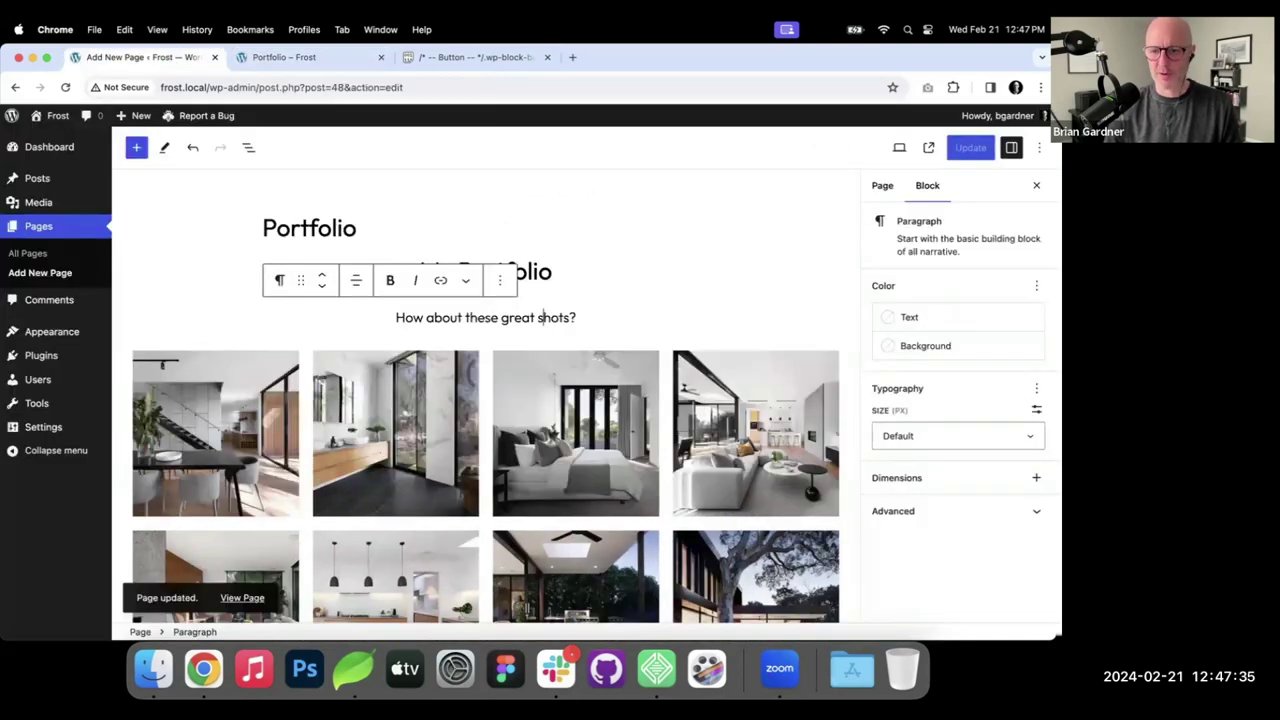
left_click(1036, 477)
left_click(736, 537)
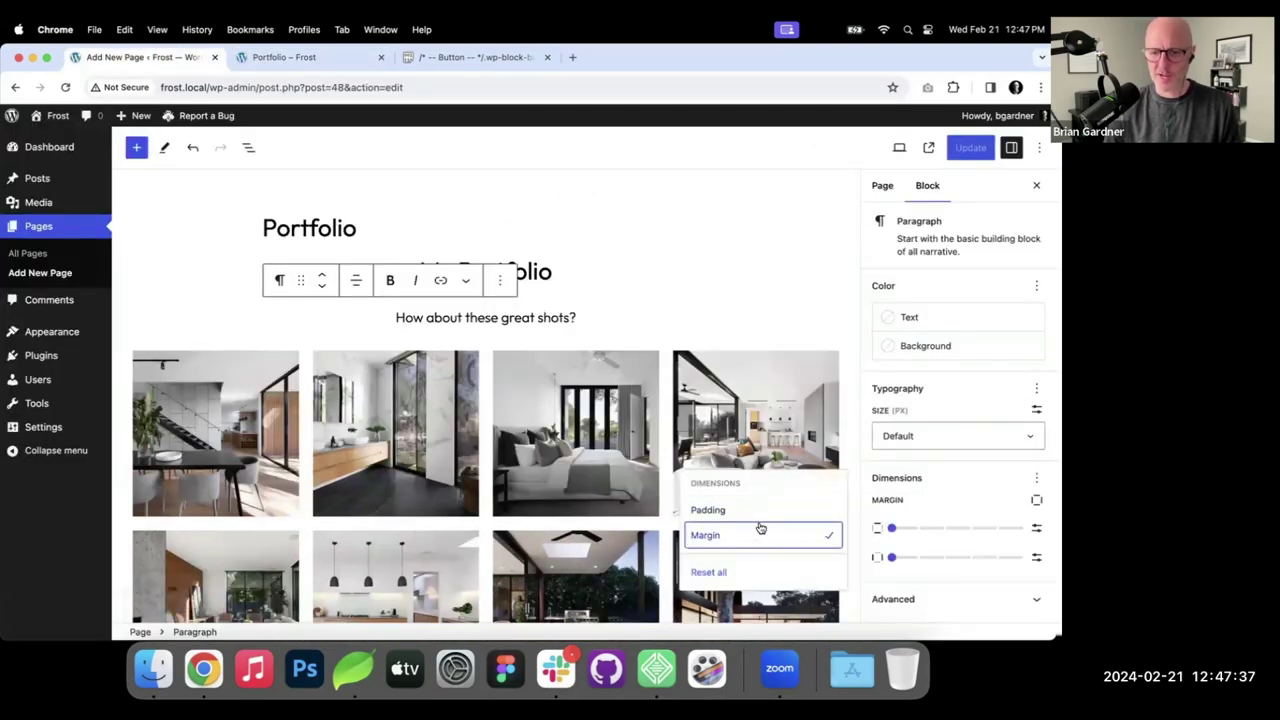
left_click(1036, 499)
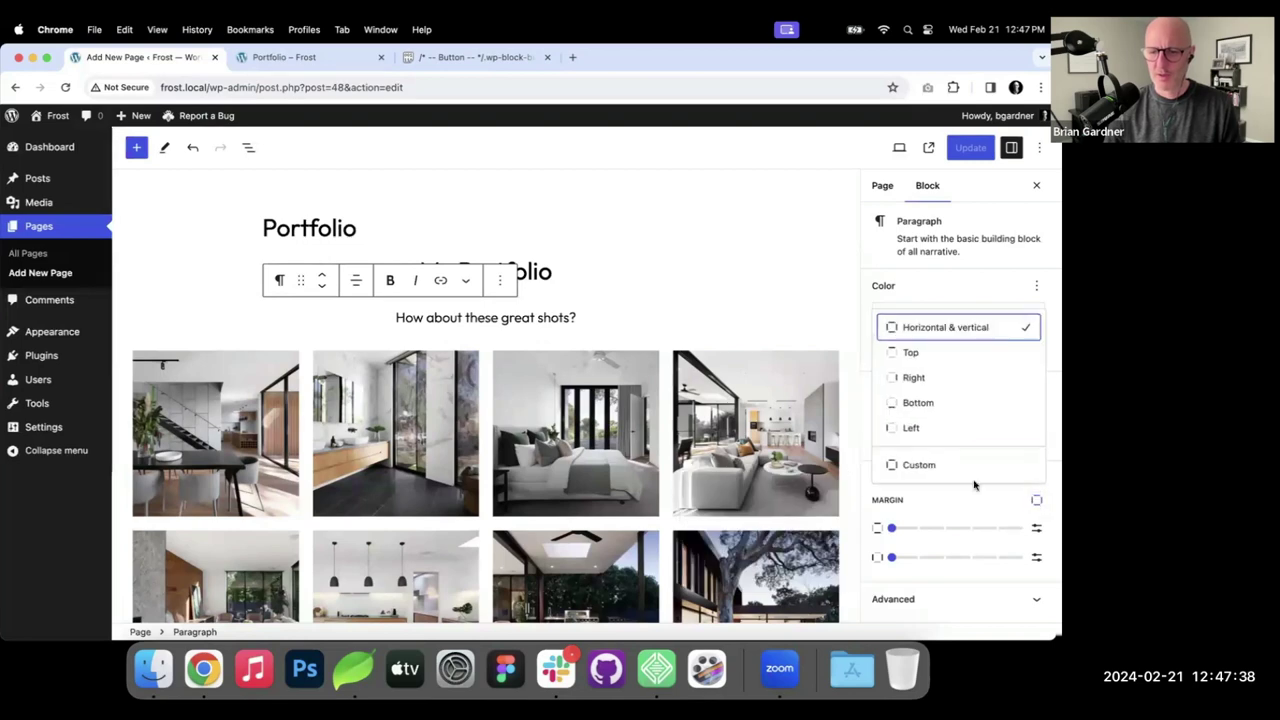
left_click(914, 353)
mouse_move(872, 527)
left_mouse_down()
mouse_move(1018, 527)
mouse_move(883, 540)
left_mouse_up()
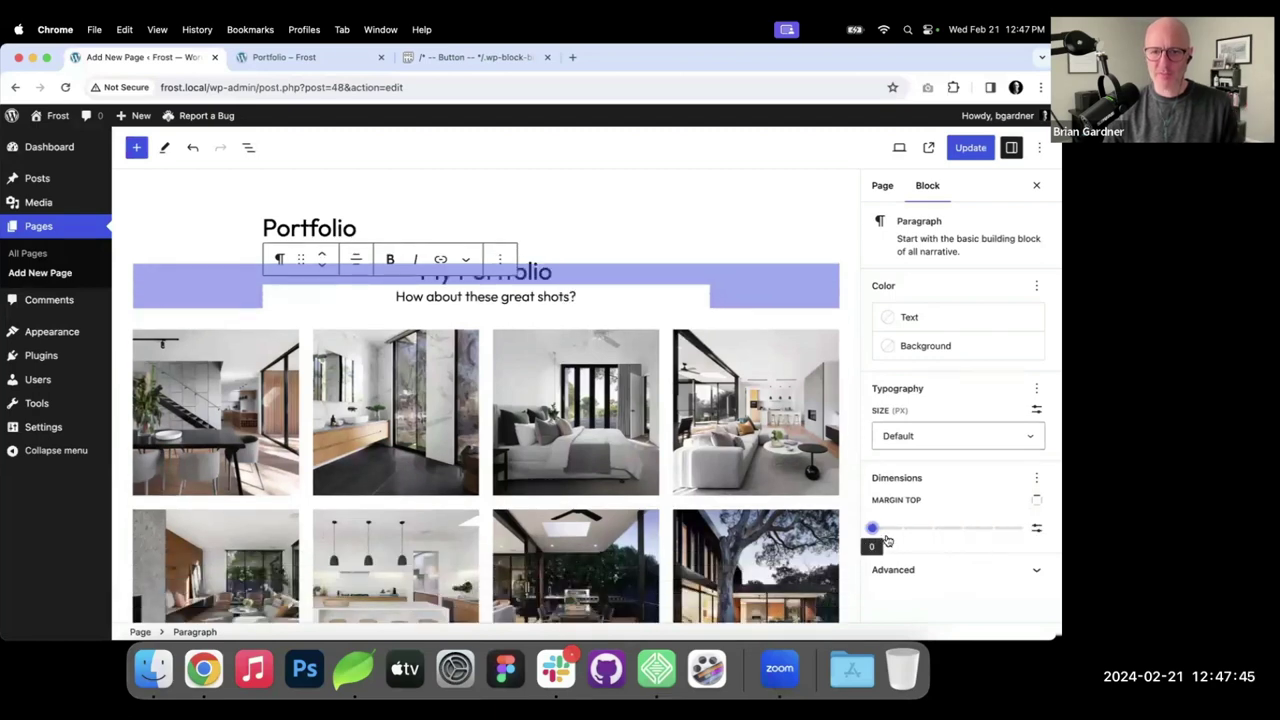
Combine the "My Portfolio" heading, the intro paragraph and the gallery into one Group block.
left_click(678, 280)
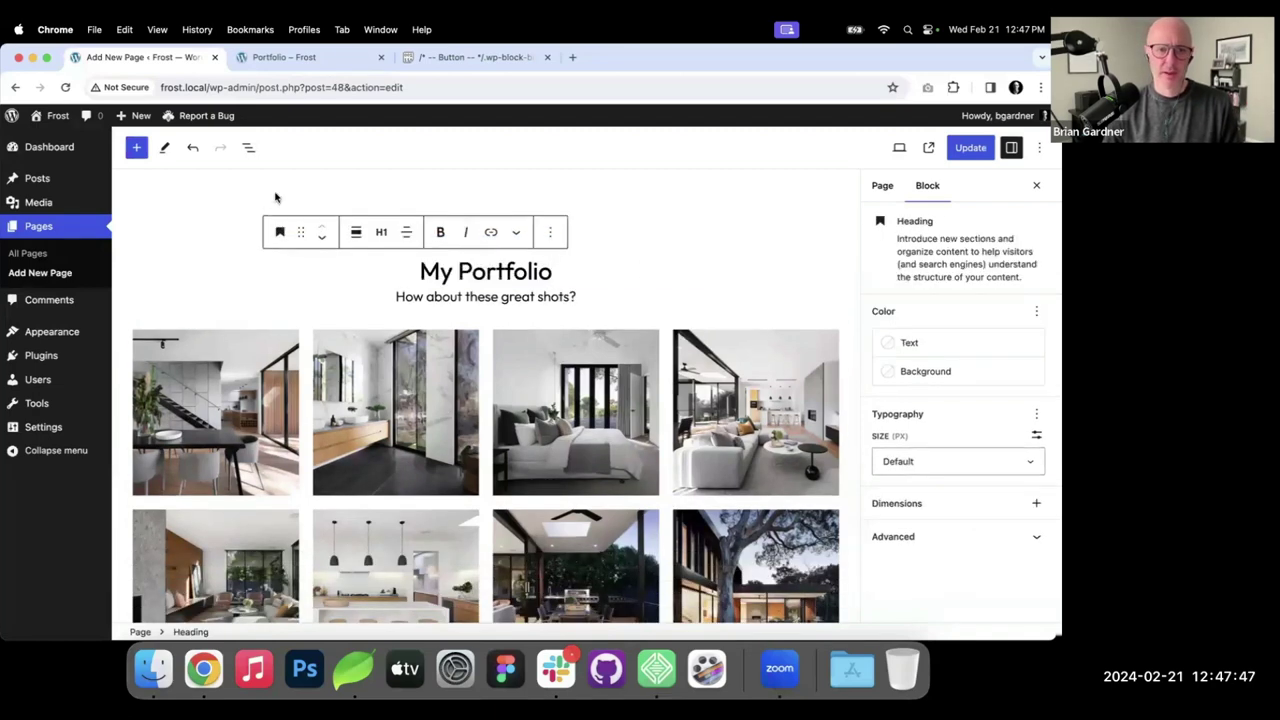
left_click(248, 147)
left_click(152, 271, "shift")
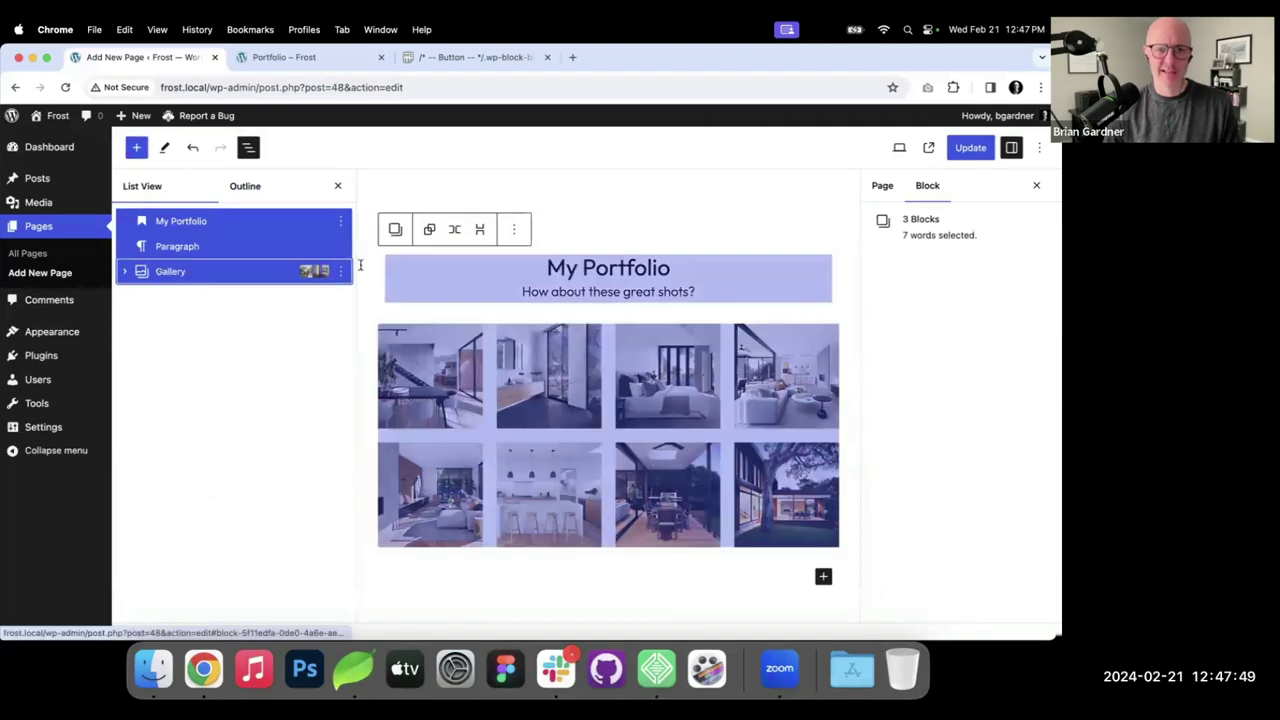
left_click(515, 229)
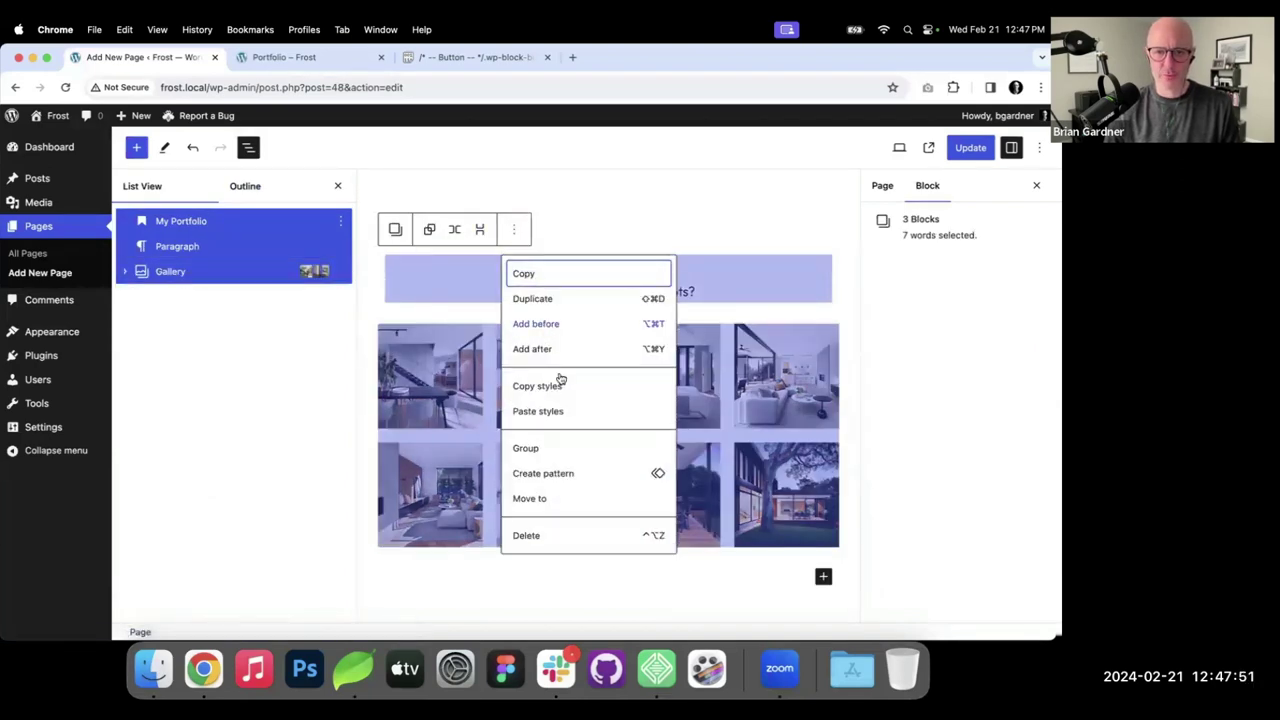
left_click(527, 449)
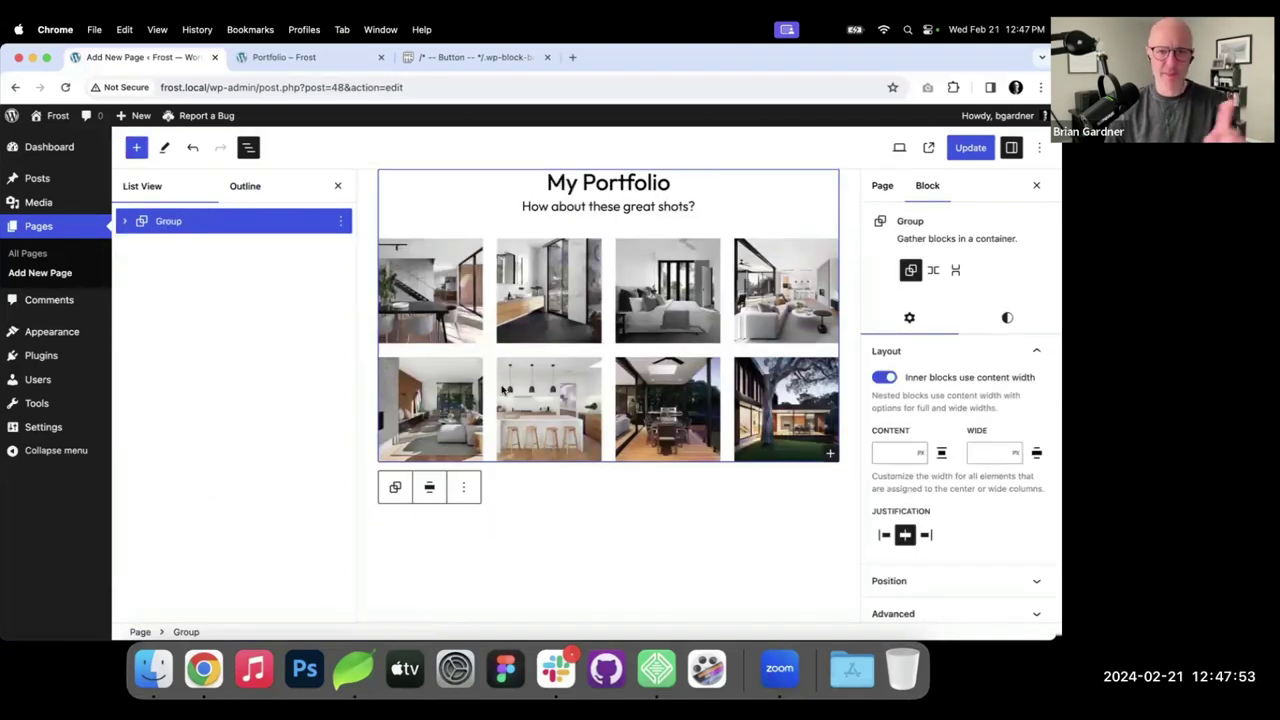
Rename the new Group block as "My Portfolio".
left_click(340, 224)
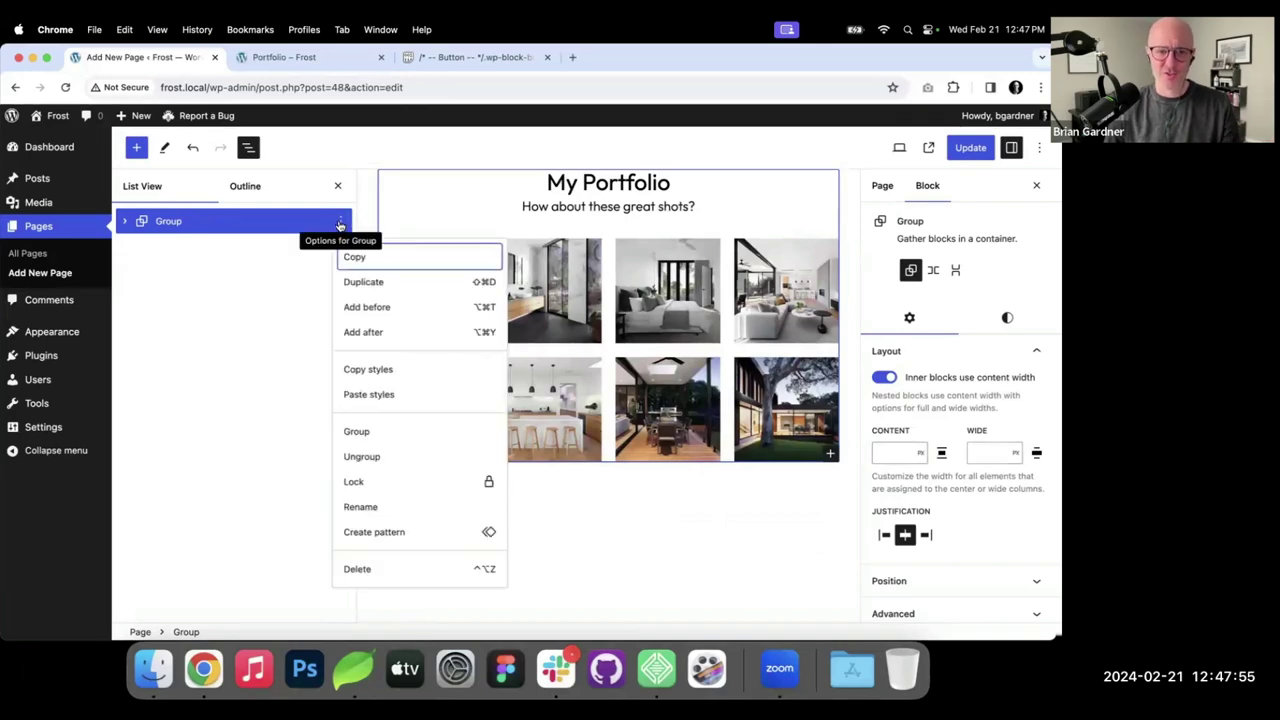
left_click(360, 507)
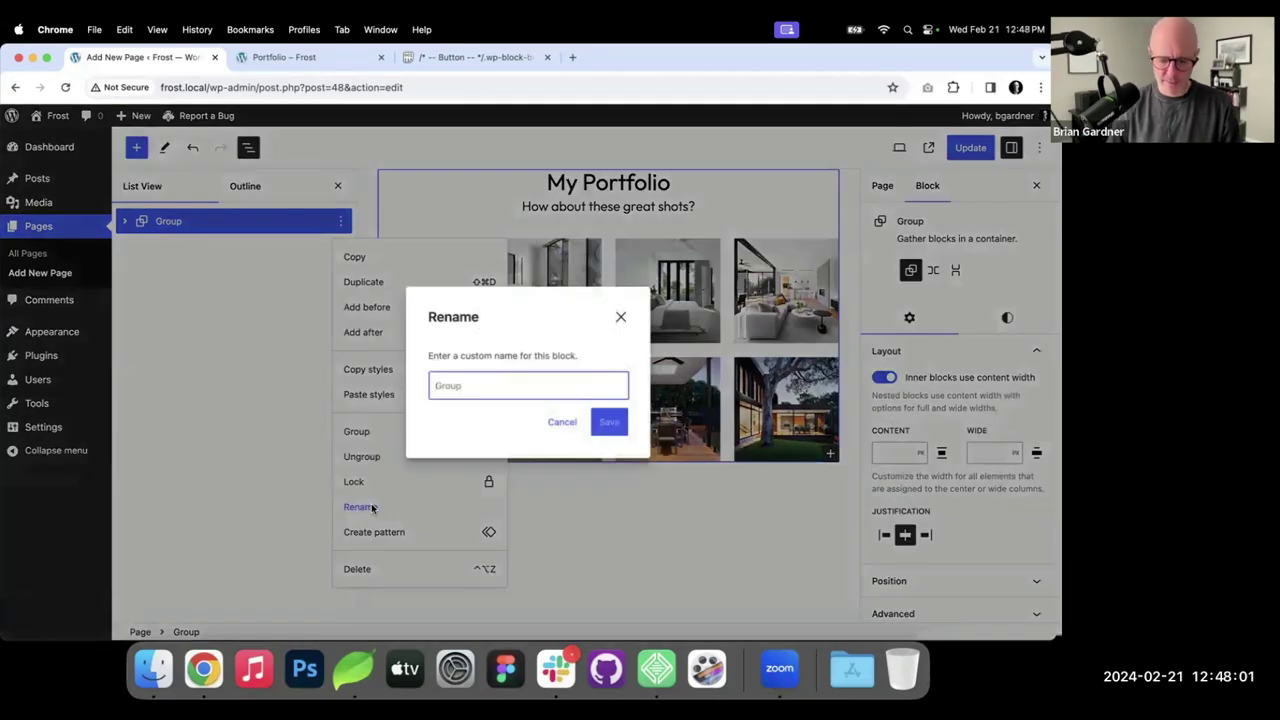
type("My Portfolio")
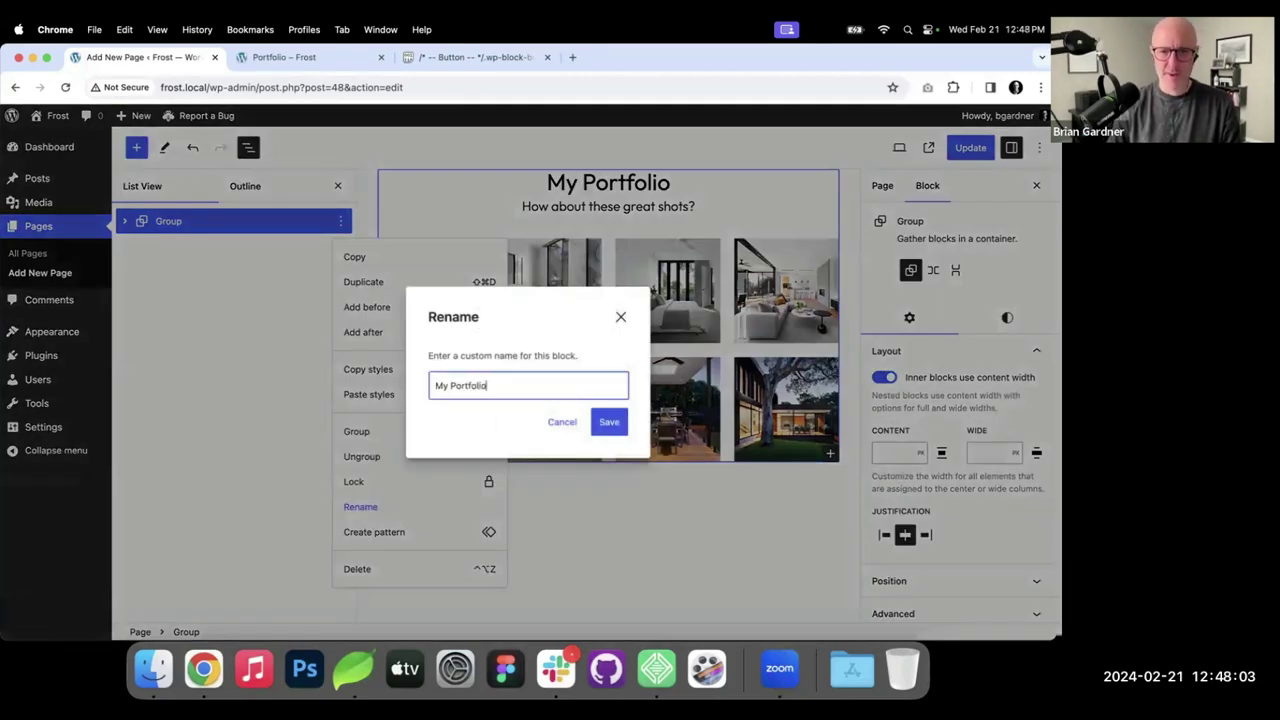
left_click(609, 421)
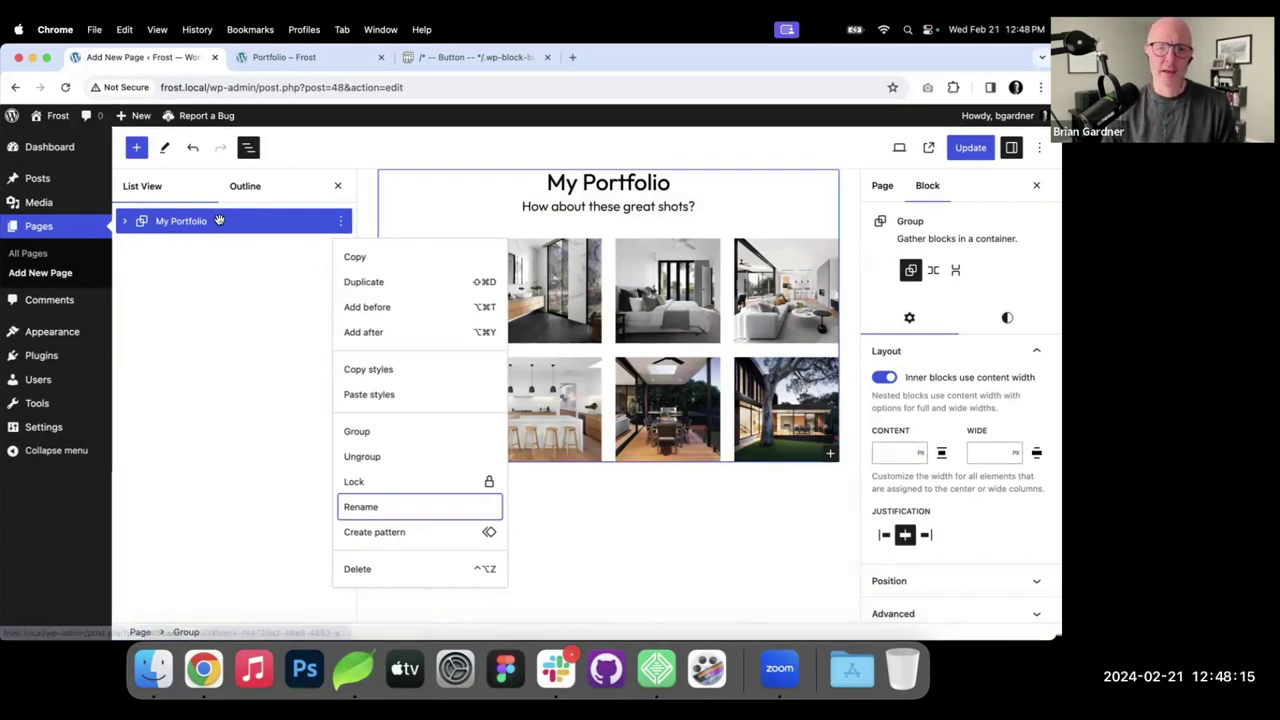
key("Escape")
Set the "My Portfolio" group's vertical padding to xLarge and its horizontal padding to 30 px.
left_click(1007, 317)
scroll(942, 380, "down", 8)
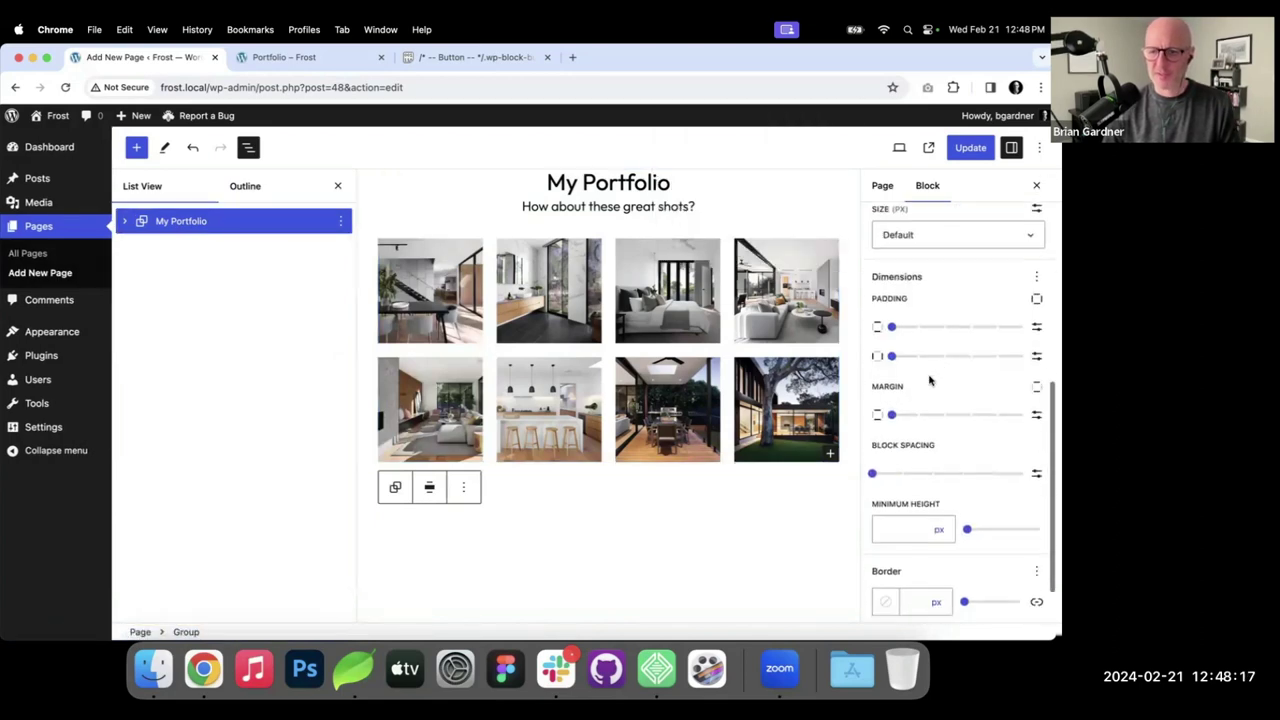
scroll(908, 380, "up", 2)
left_click_drag(892, 408, 1022, 409)
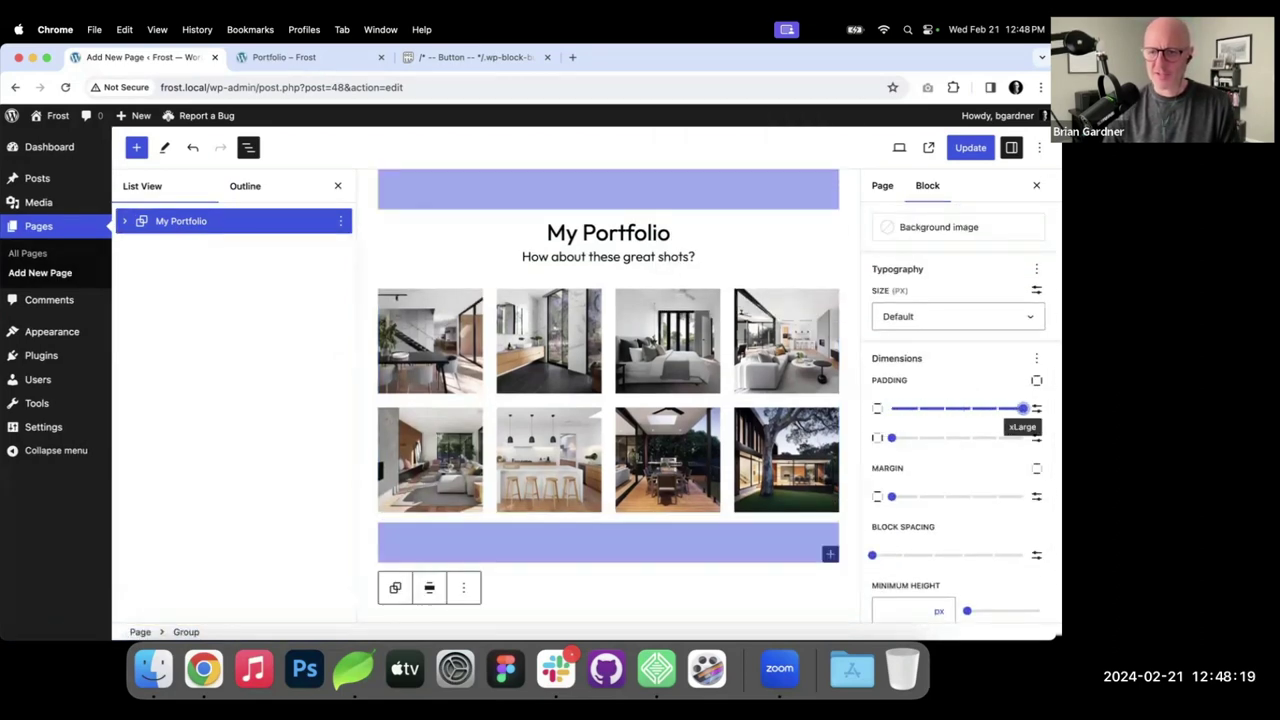
left_click(1036, 437)
left_click(912, 437)
type("3")
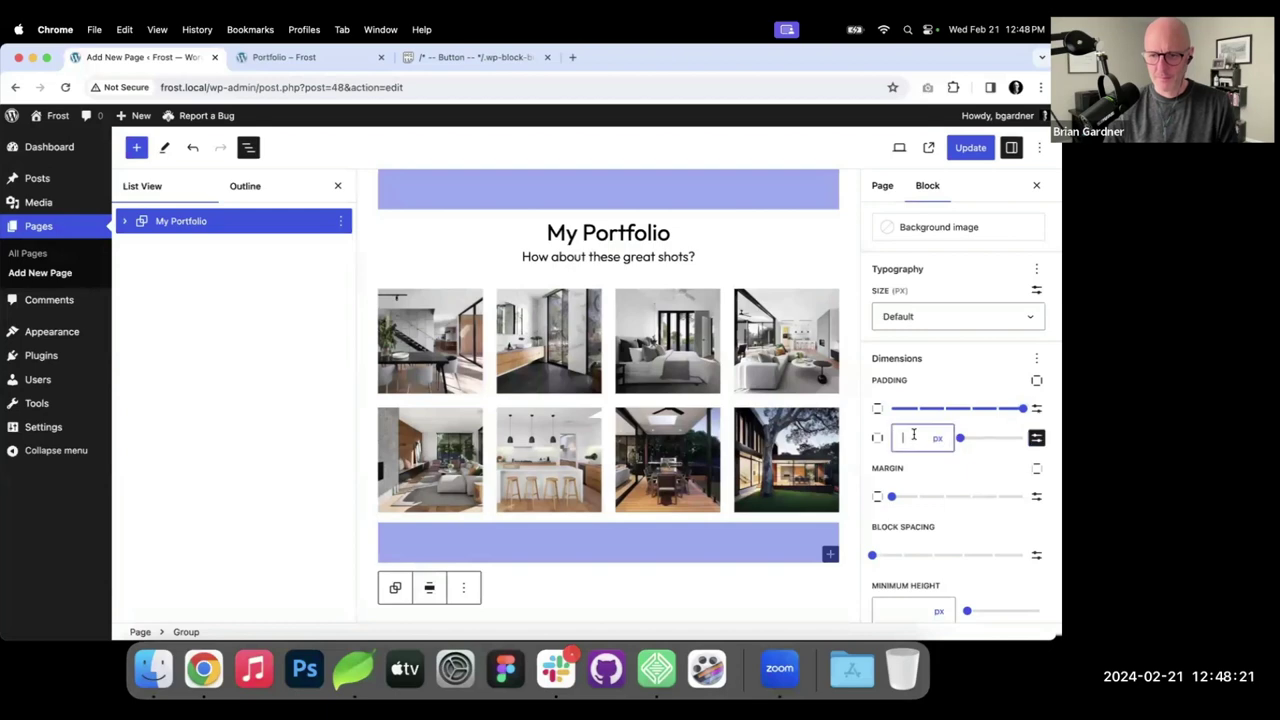
type("0")
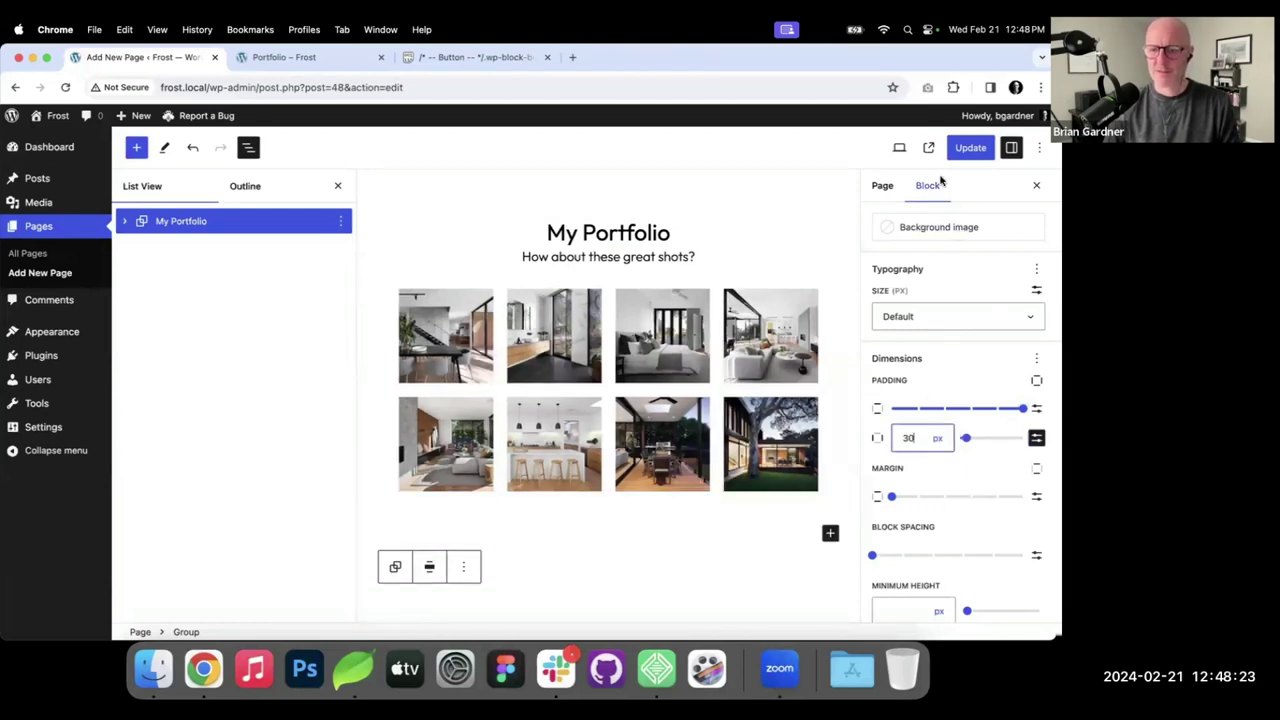
Update the page, review the padded layout on the front end, and open and close the dining room image's lightbox.
left_click(956, 150)
left_click(284, 57)
key("super+r")
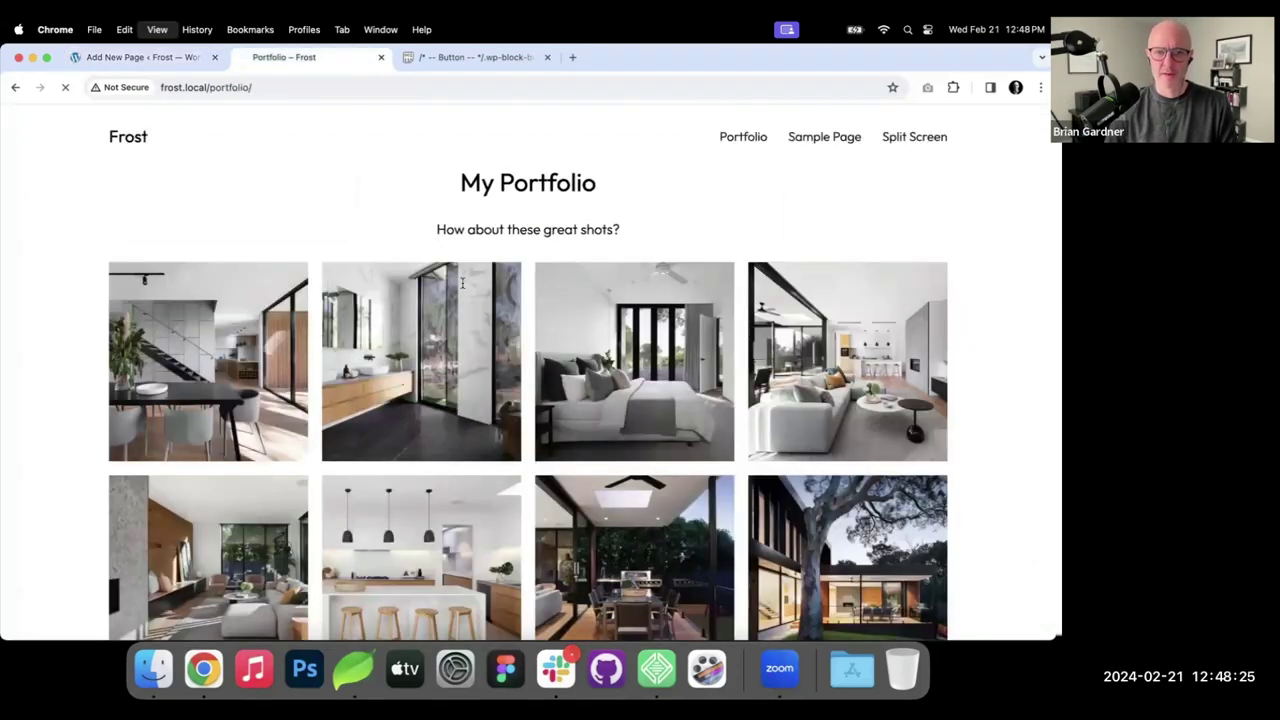
scroll(527, 260, "down", 5)
scroll(524, 240, "up", 5)
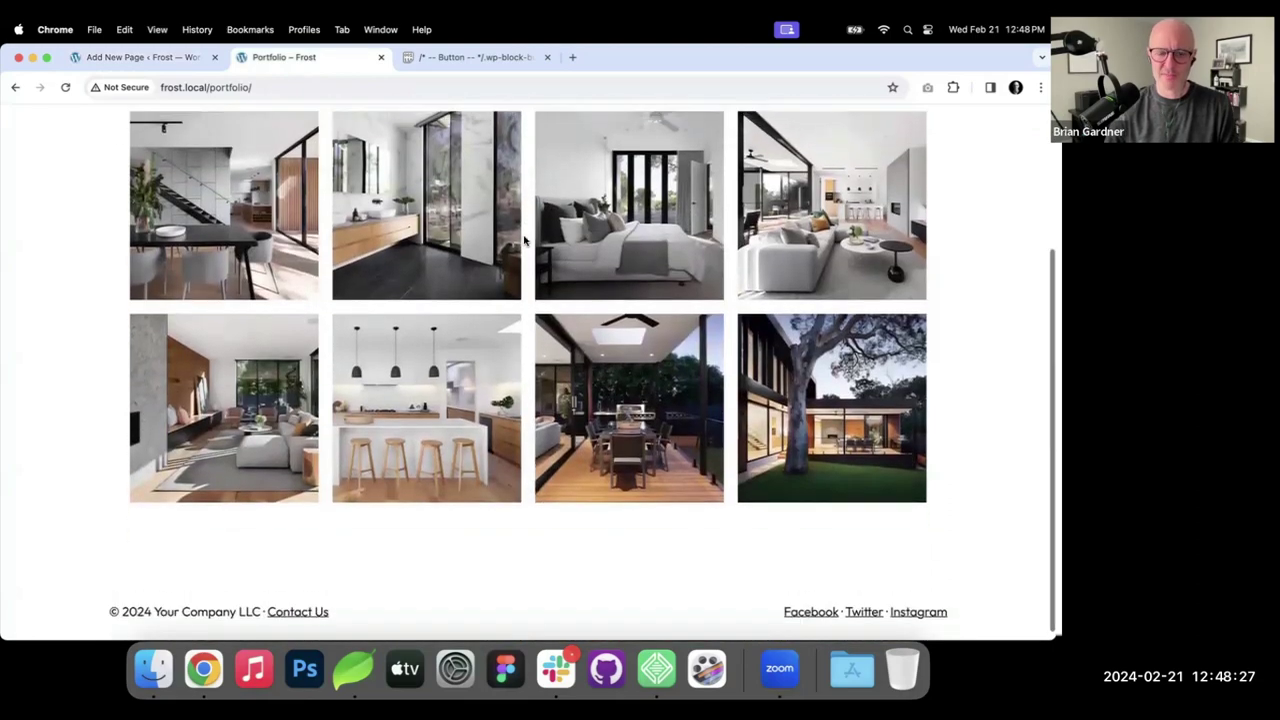
left_click(223, 407)
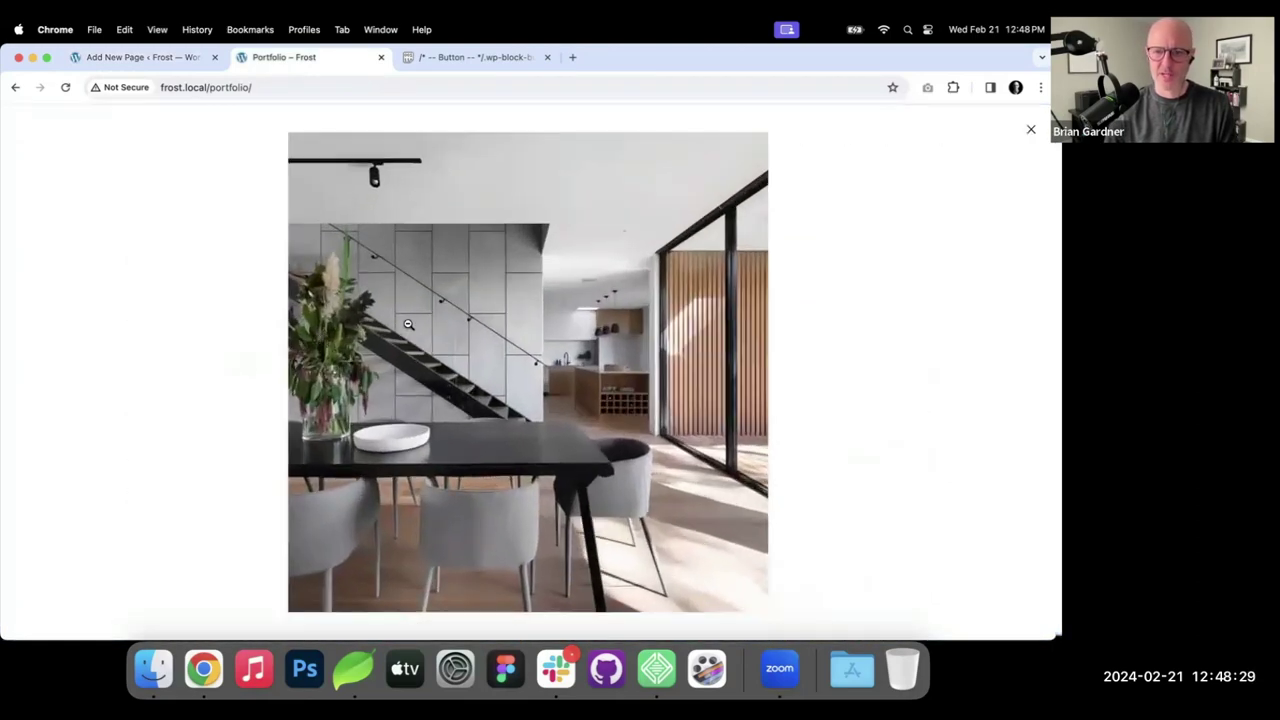
left_click(1030, 130)
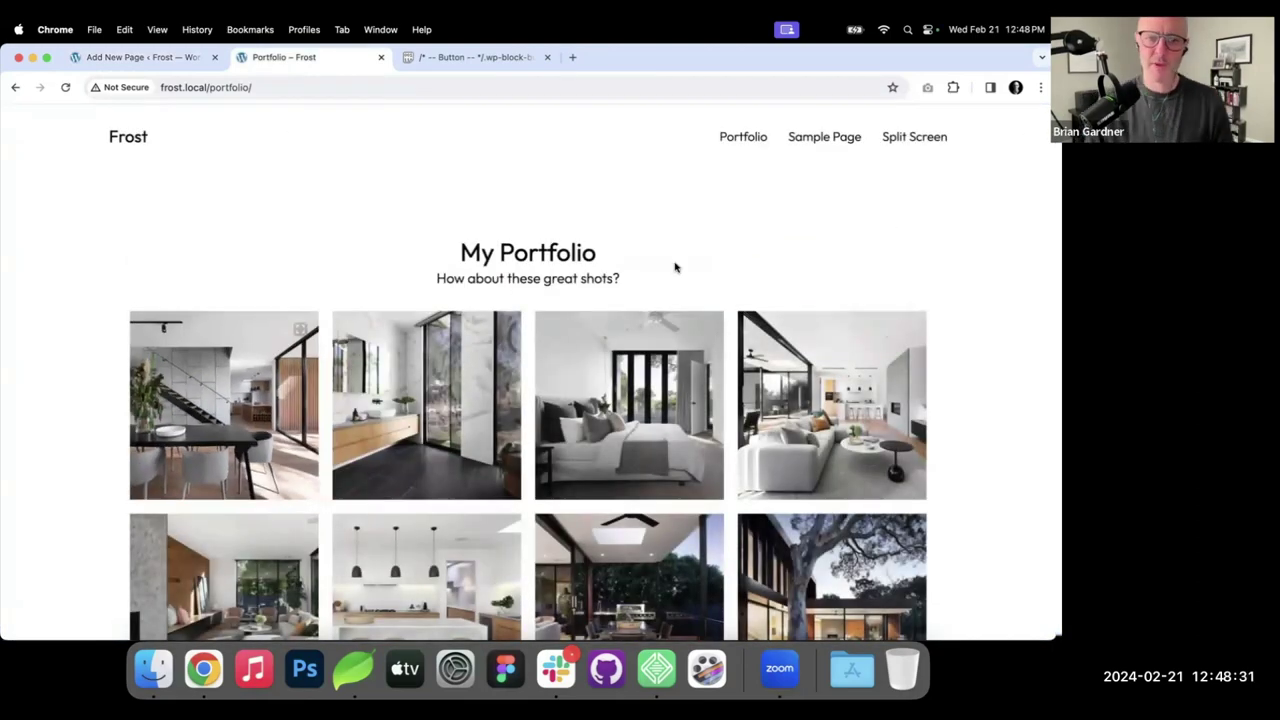
Return to the page editor and add the caption "This is a caption" to the first gallery image.
left_click(155, 60)
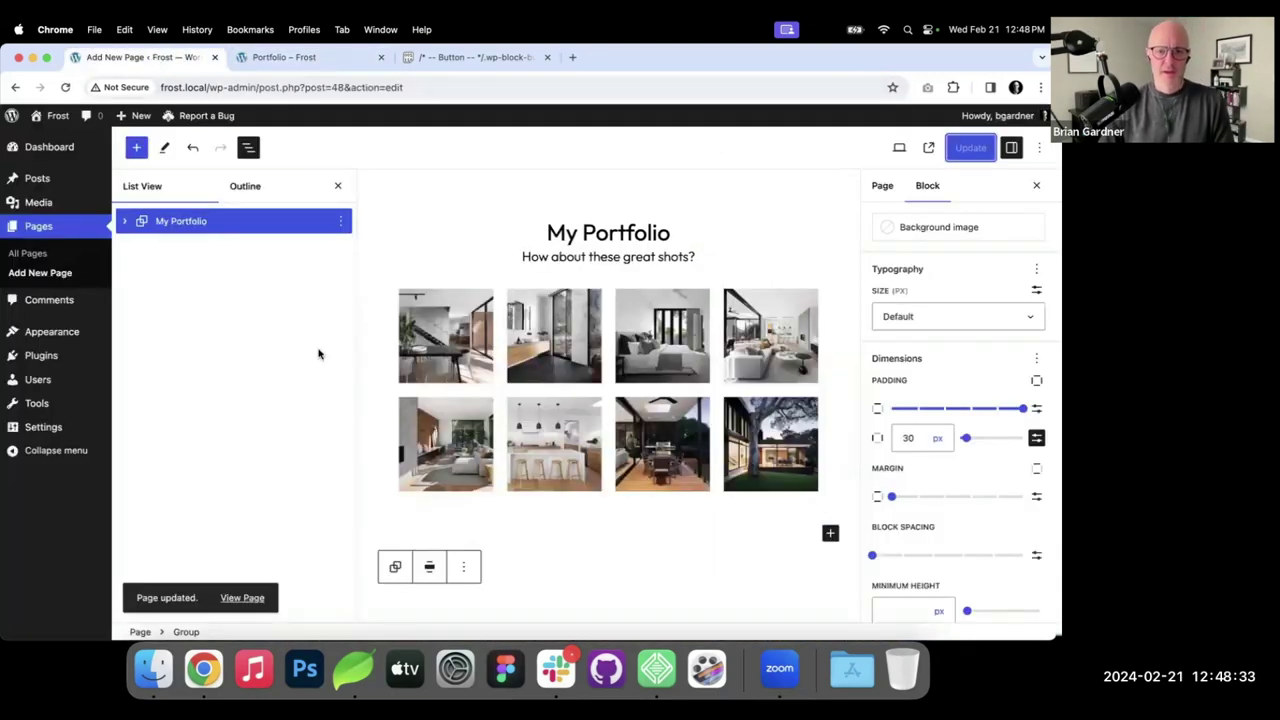
left_click(462, 330)
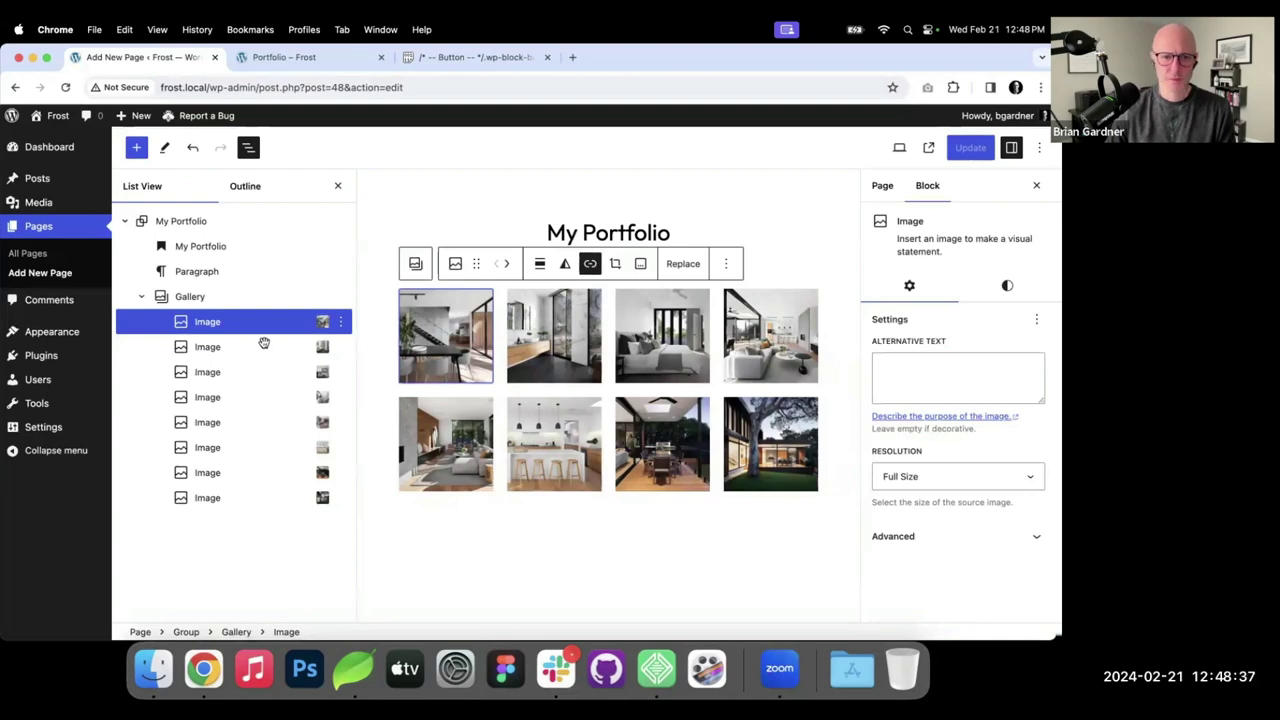
left_click(206, 298)
left_click(463, 333)
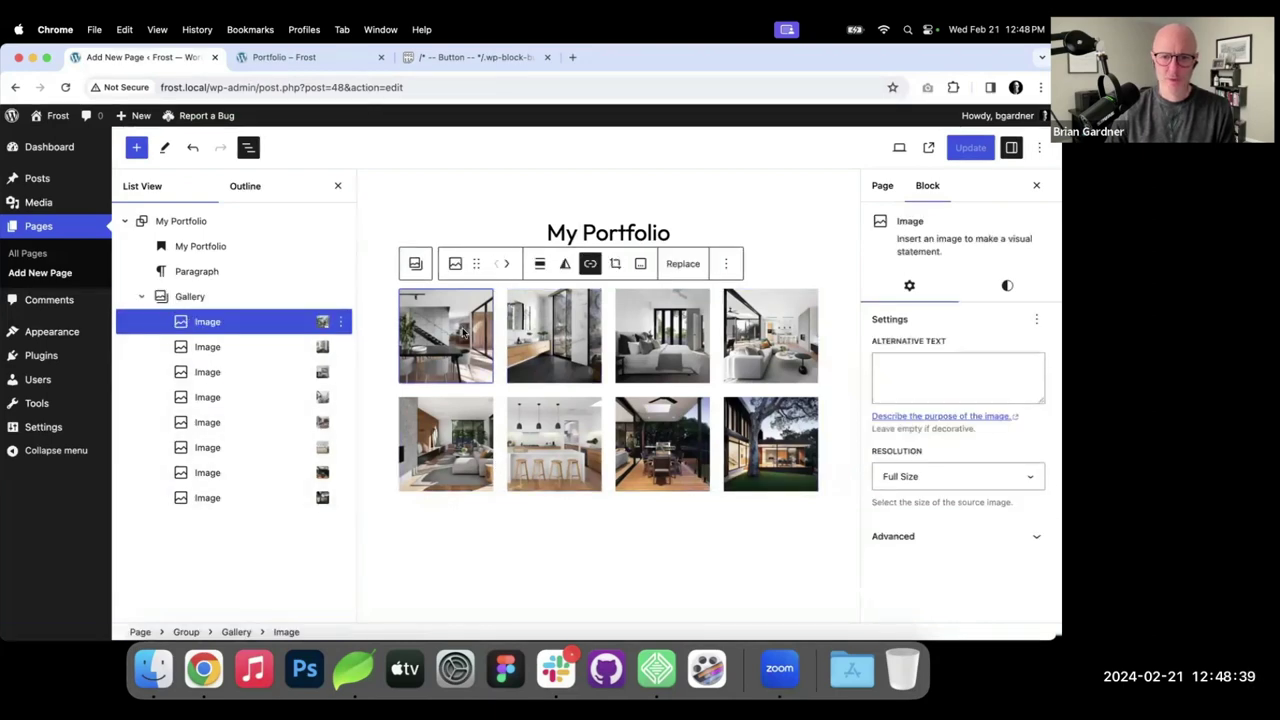
key("Down")
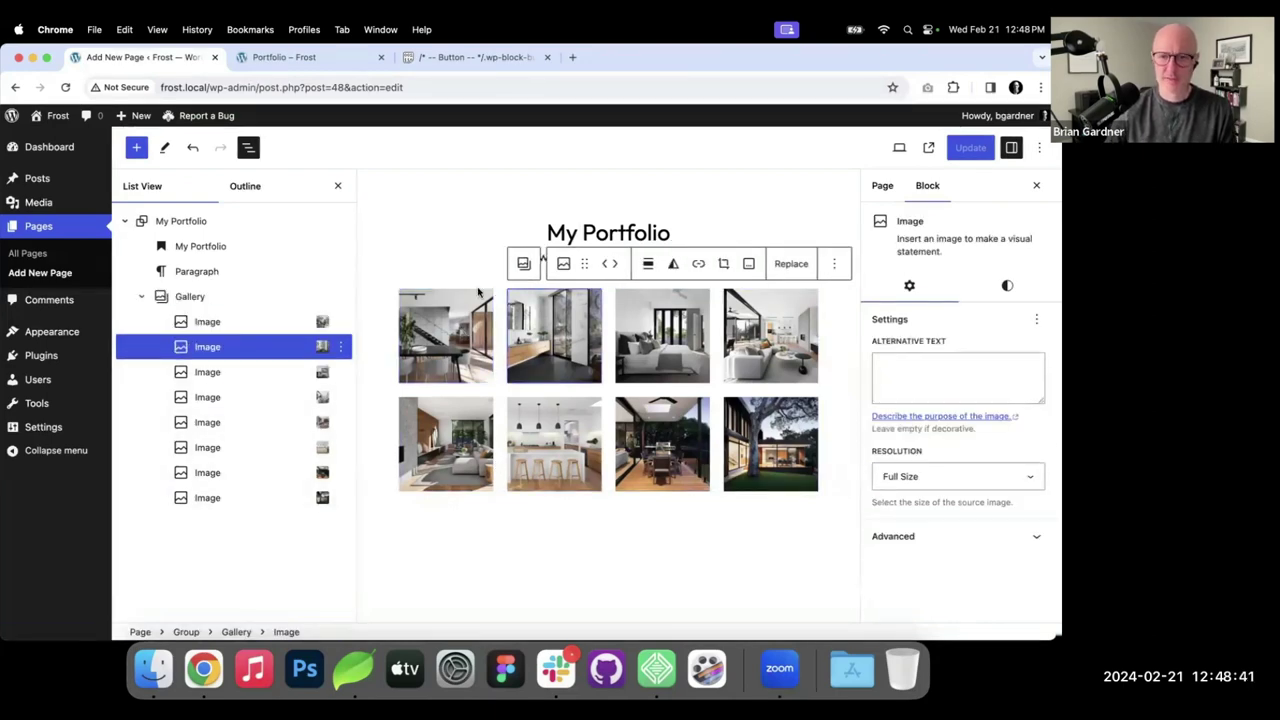
left_click(452, 340)
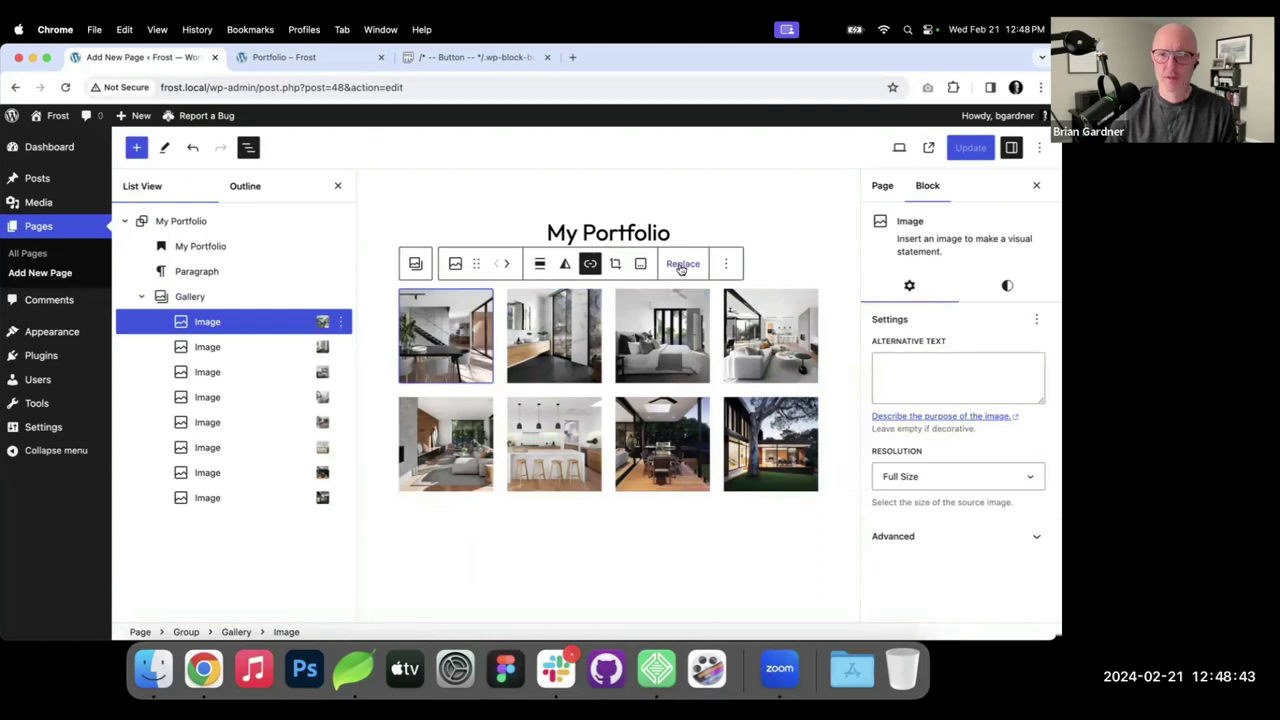
left_click(966, 526)
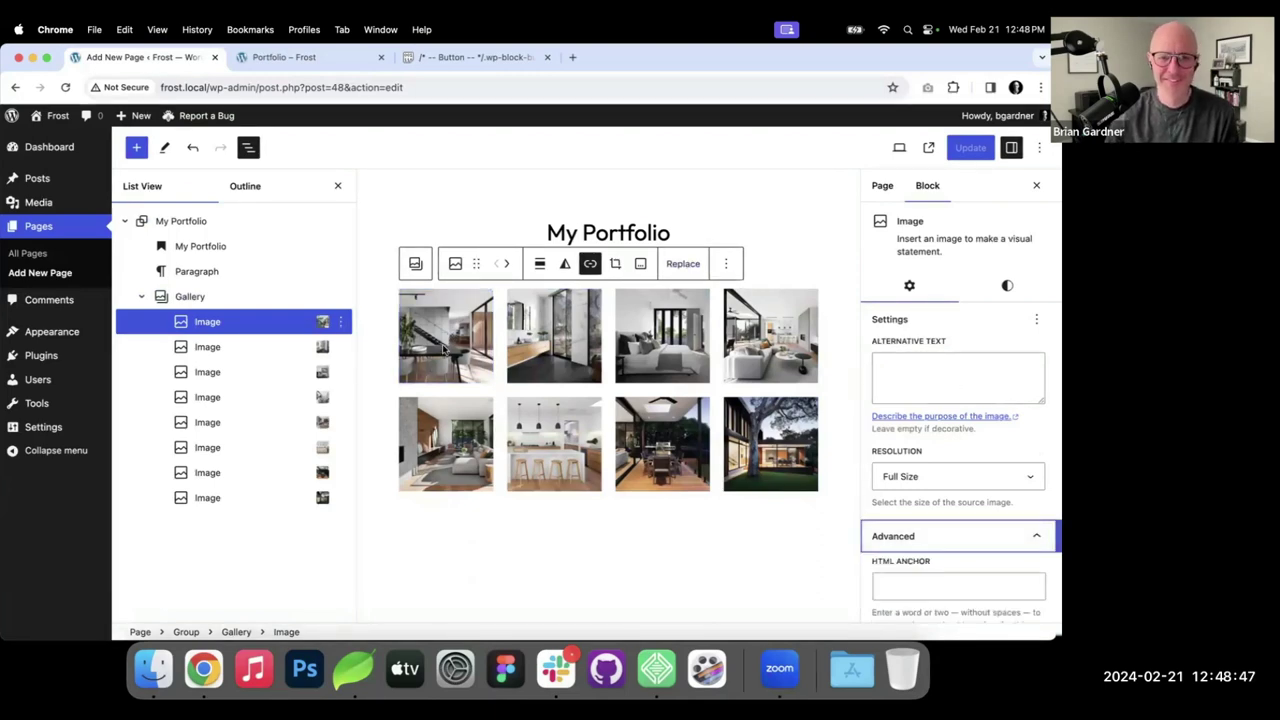
left_click(642, 266)
left_click(642, 266)
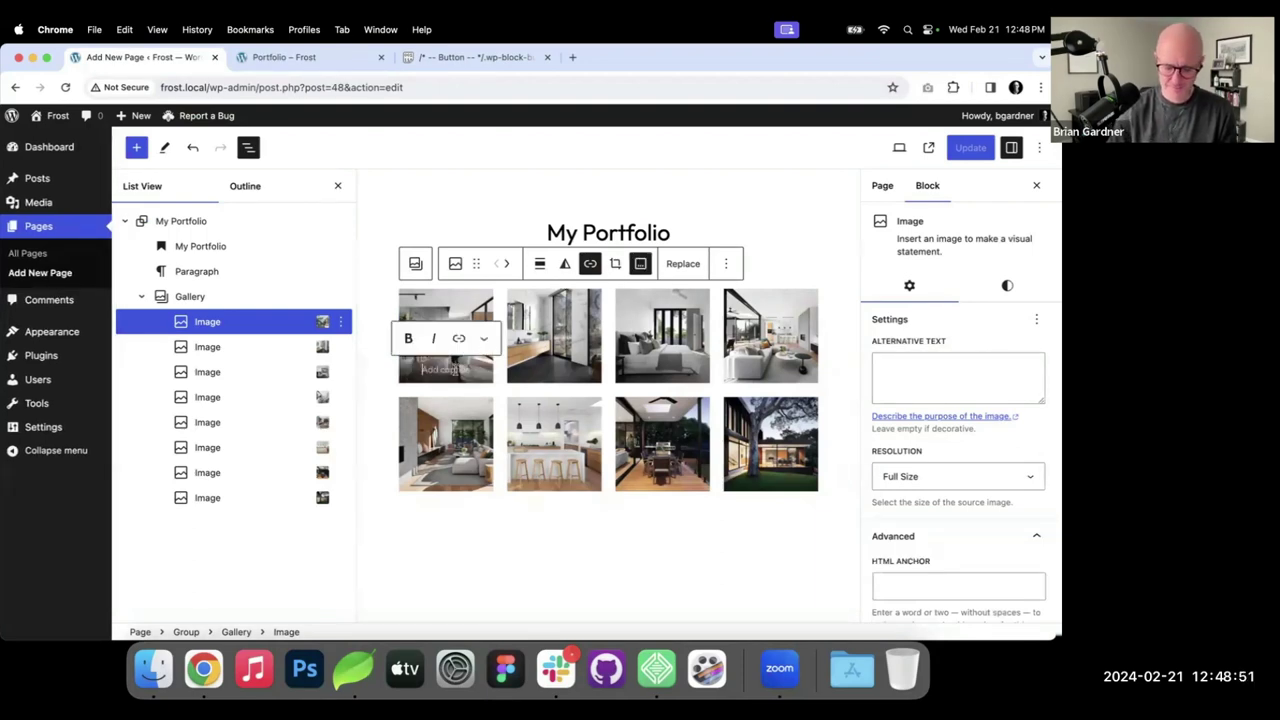
type("This is a g")
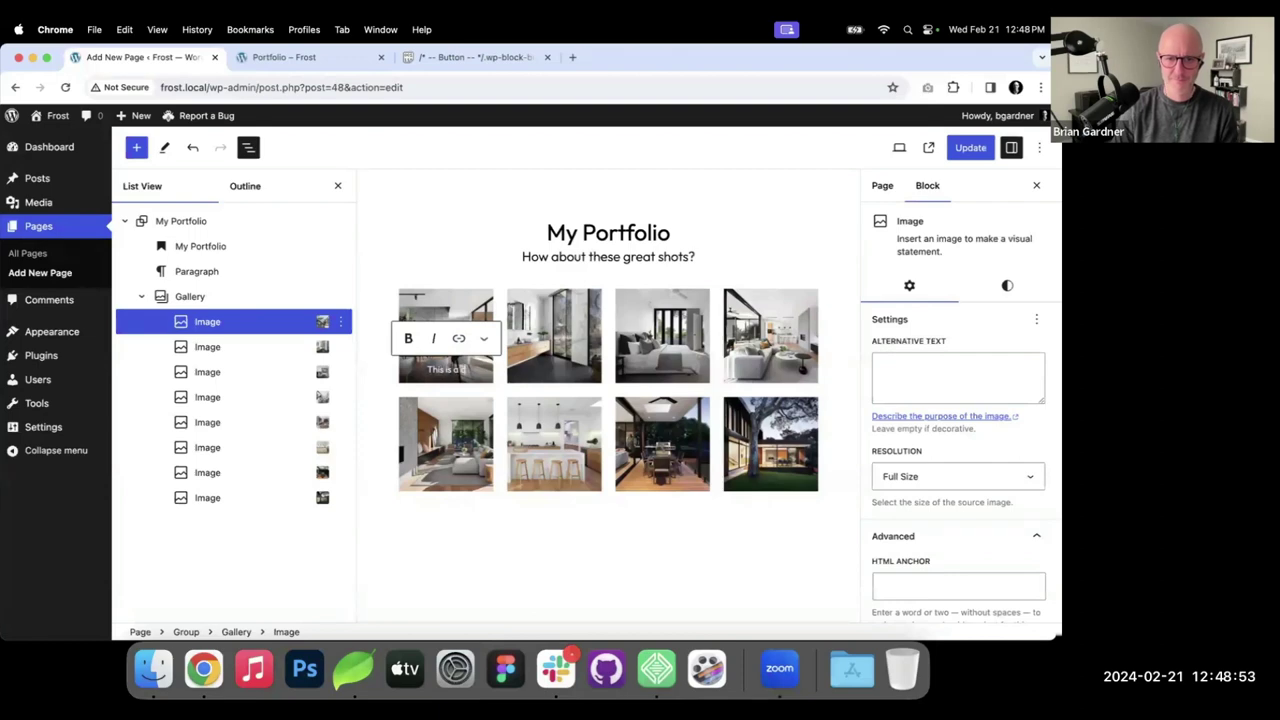
type("aption")
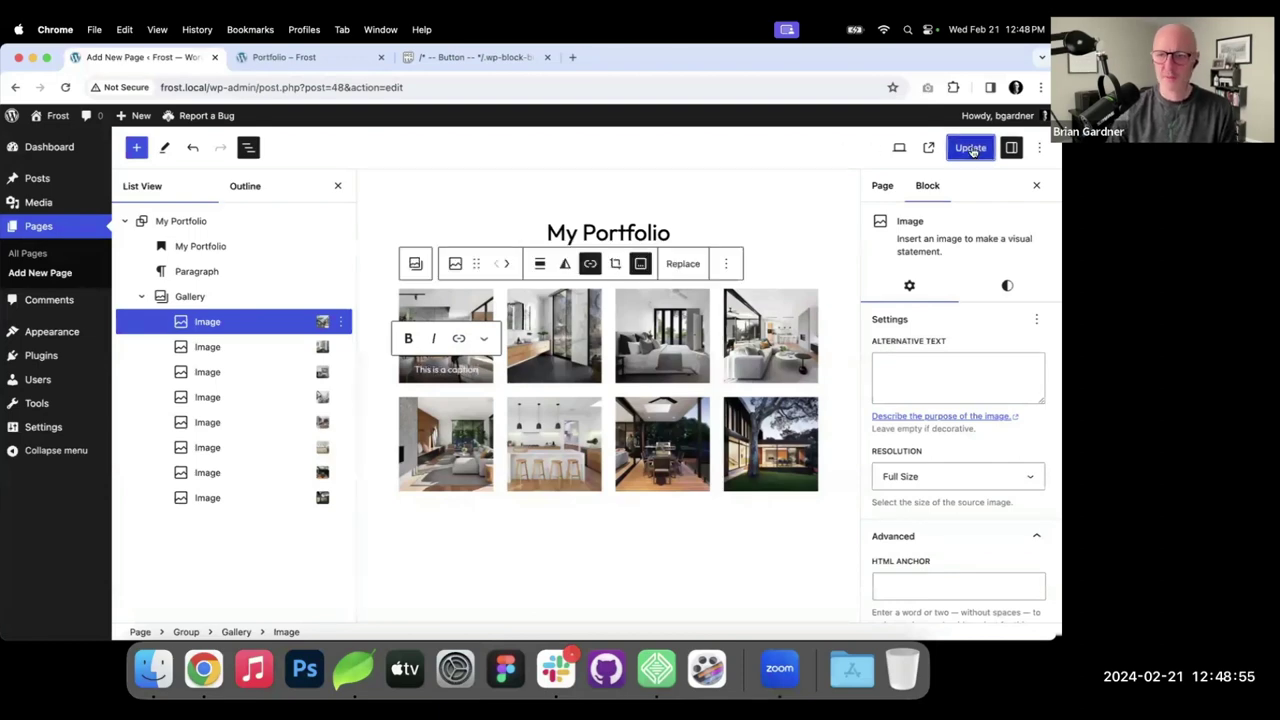
Update the page and view the captioned image on the Portfolio page's front end.
left_click(970, 148)
left_click(285, 57)
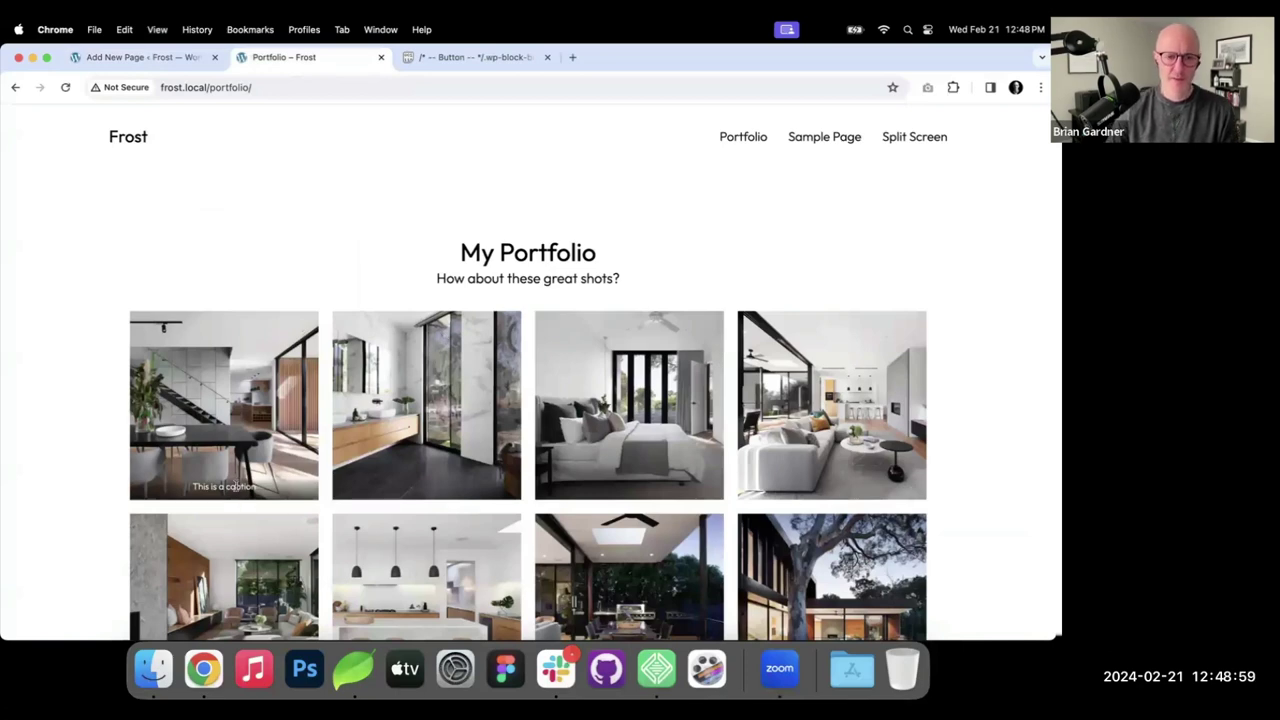
Review the captioned gallery on the front end, and open and close the dining room image's lightbox.
scroll(580, 400, "down", 5)
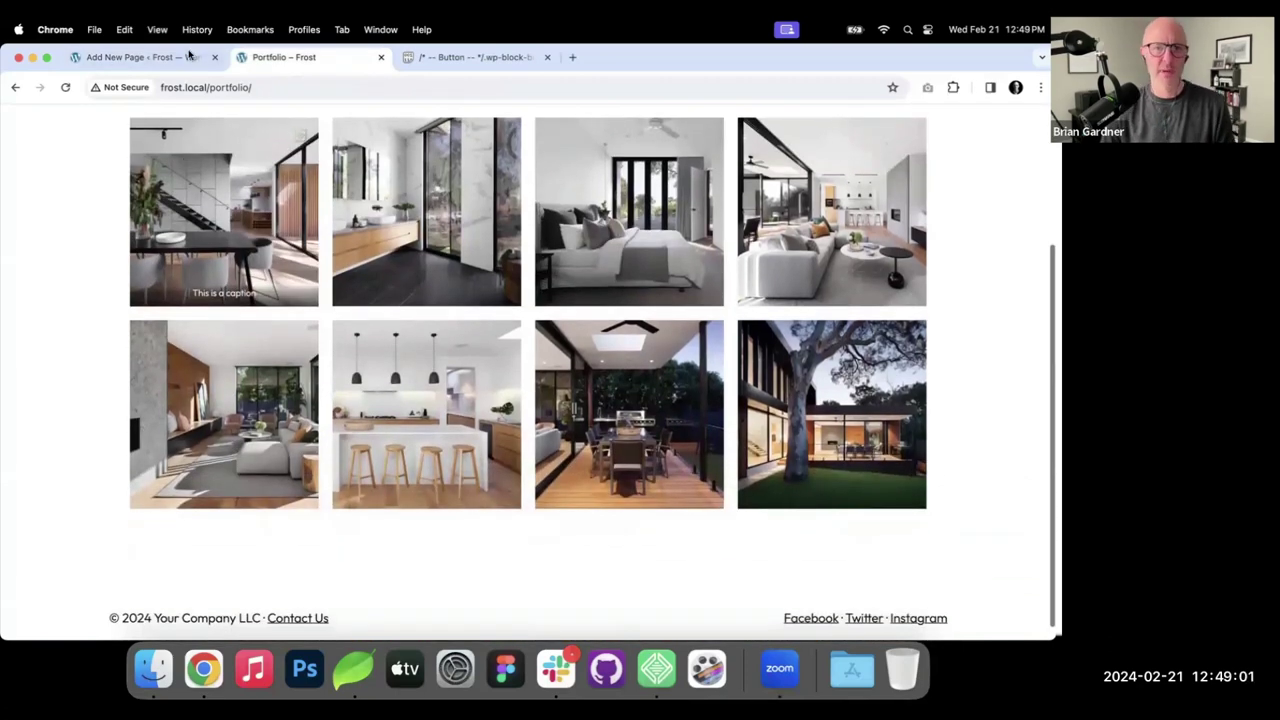
left_click(280, 211)
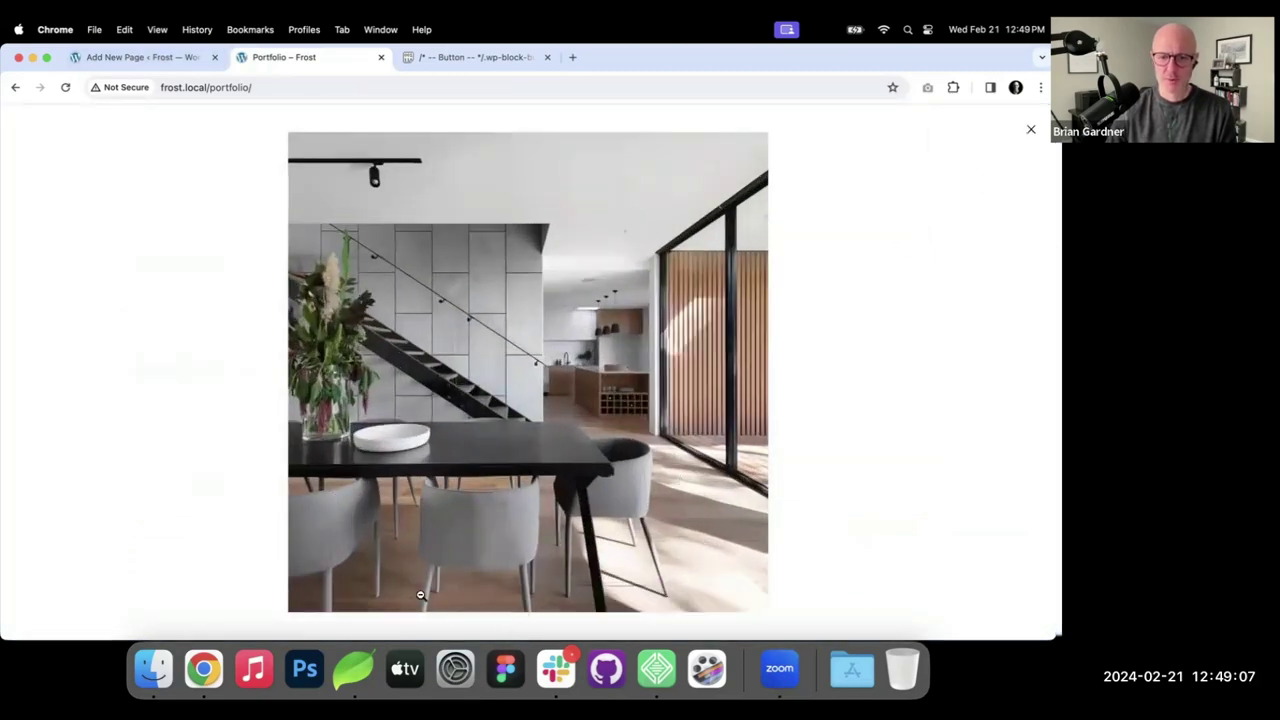
left_click(494, 515)
left_click(249, 237)
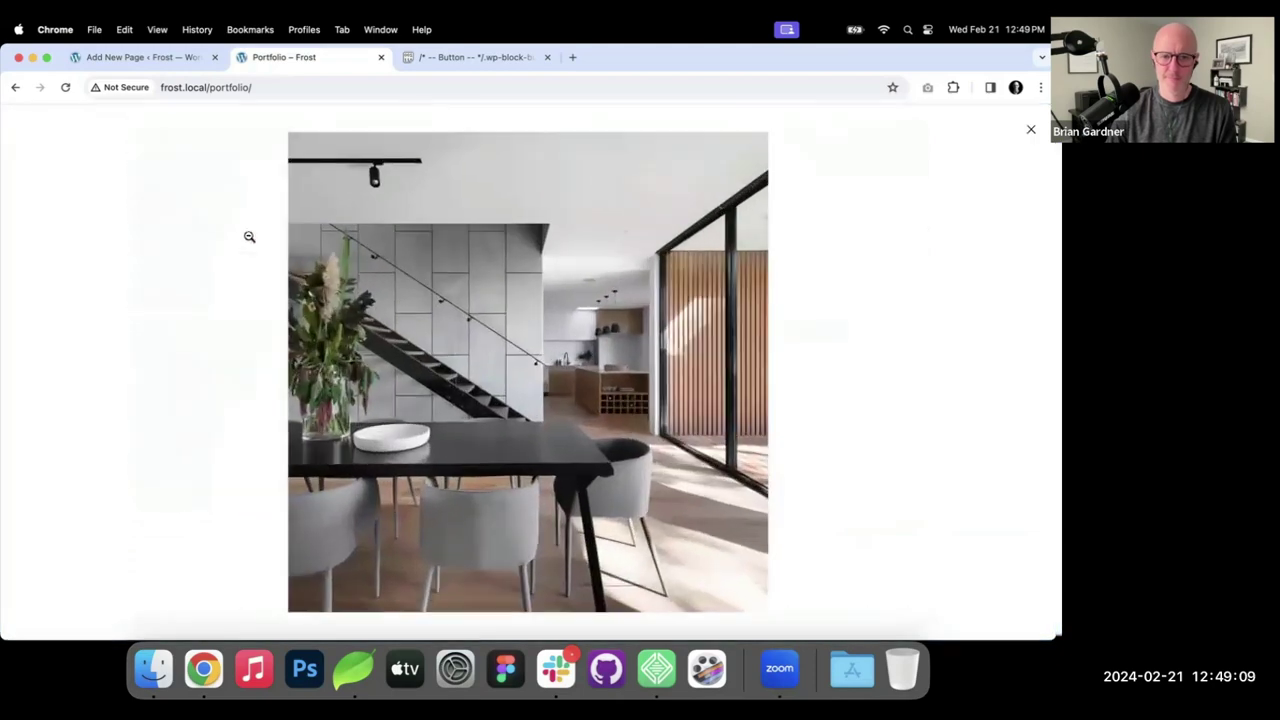
left_click(1030, 134)
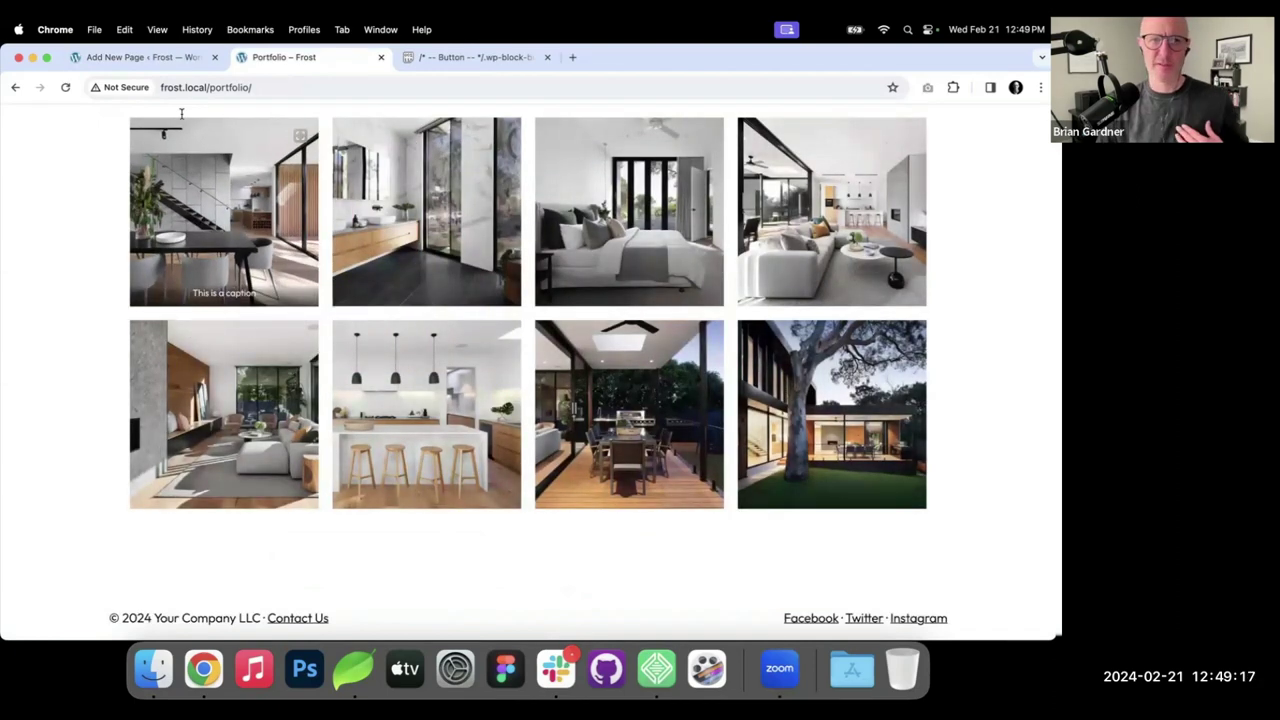
scroll(200, 300, "up", 2)
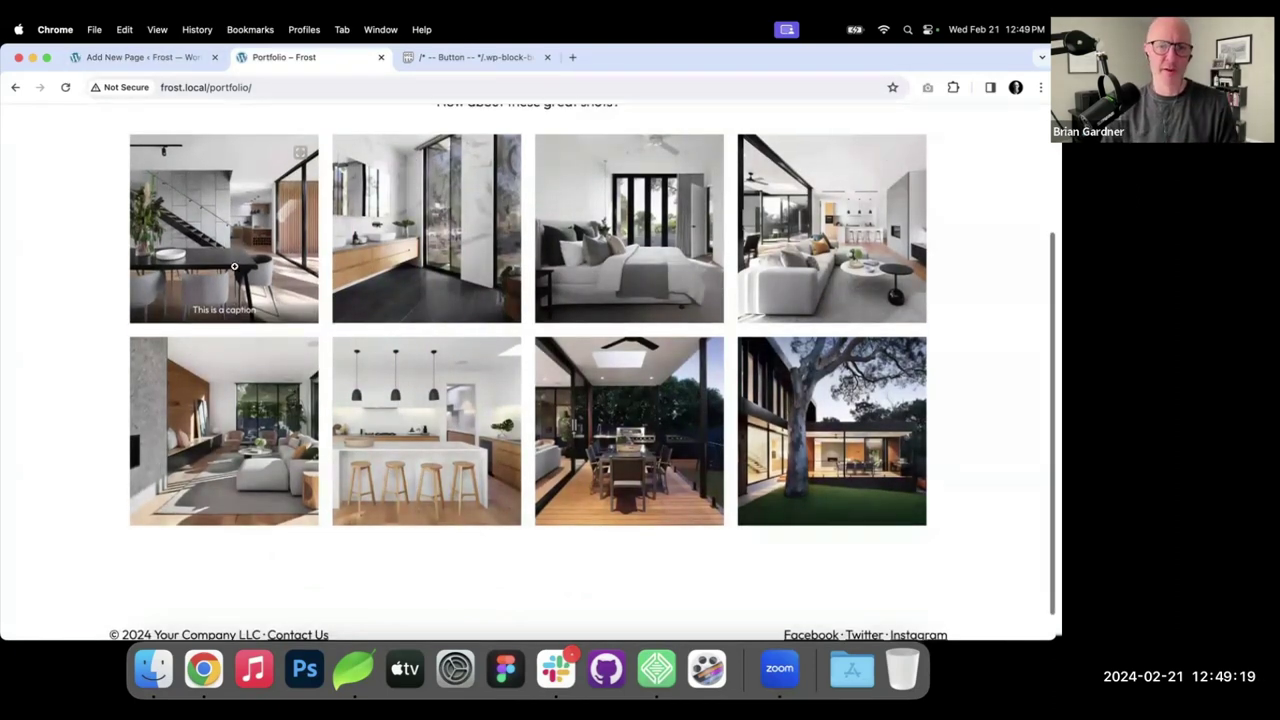
Return to the page editor and examine the first gallery image's resolution options and advanced settings.
left_click(180, 58)
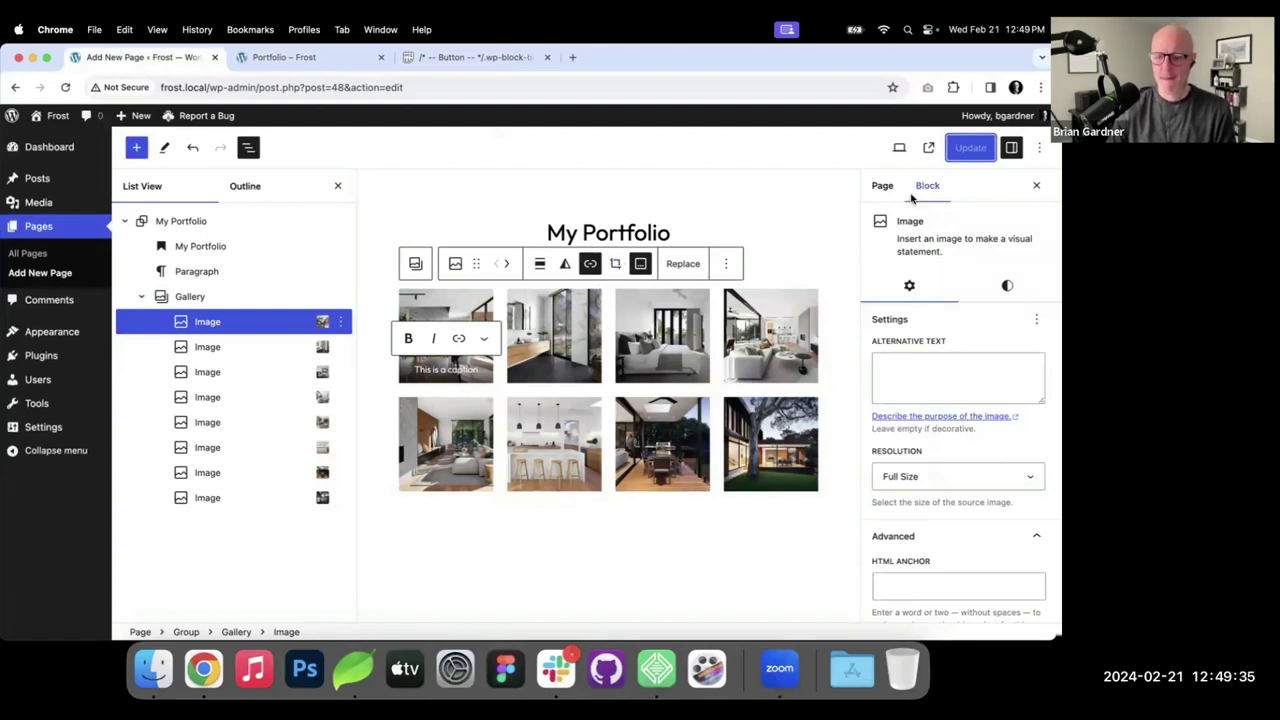
left_click(949, 477)
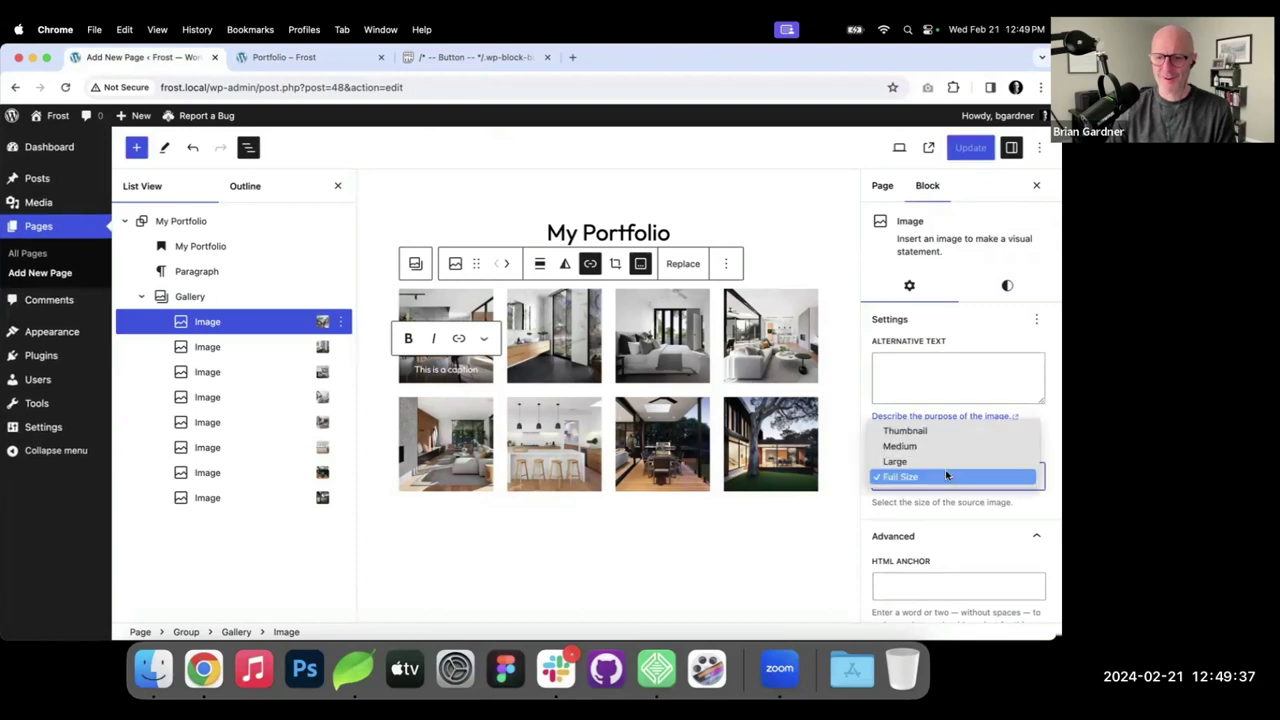
left_click(926, 376)
scroll(926, 372, "down", 4)
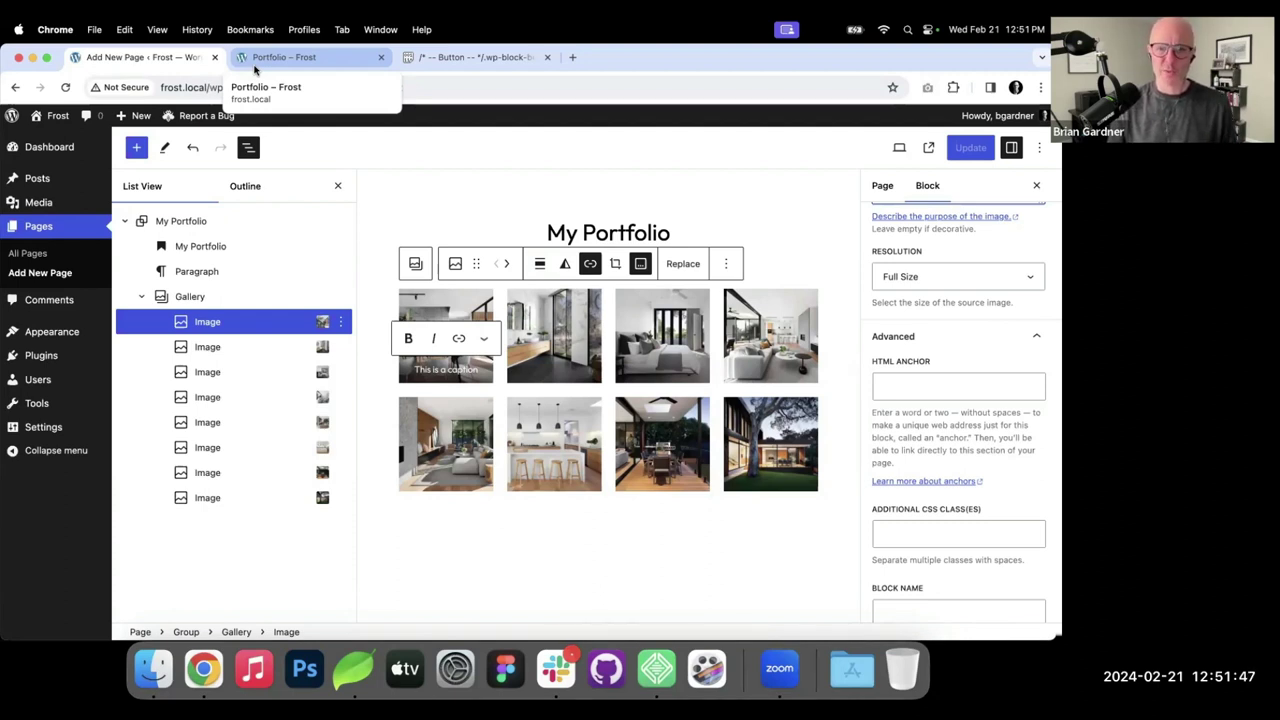
Open the Blog Home template in the Site Editor and bring up font management from the global typography styles.
mouse_move(105, 335)
left_click(137, 353)
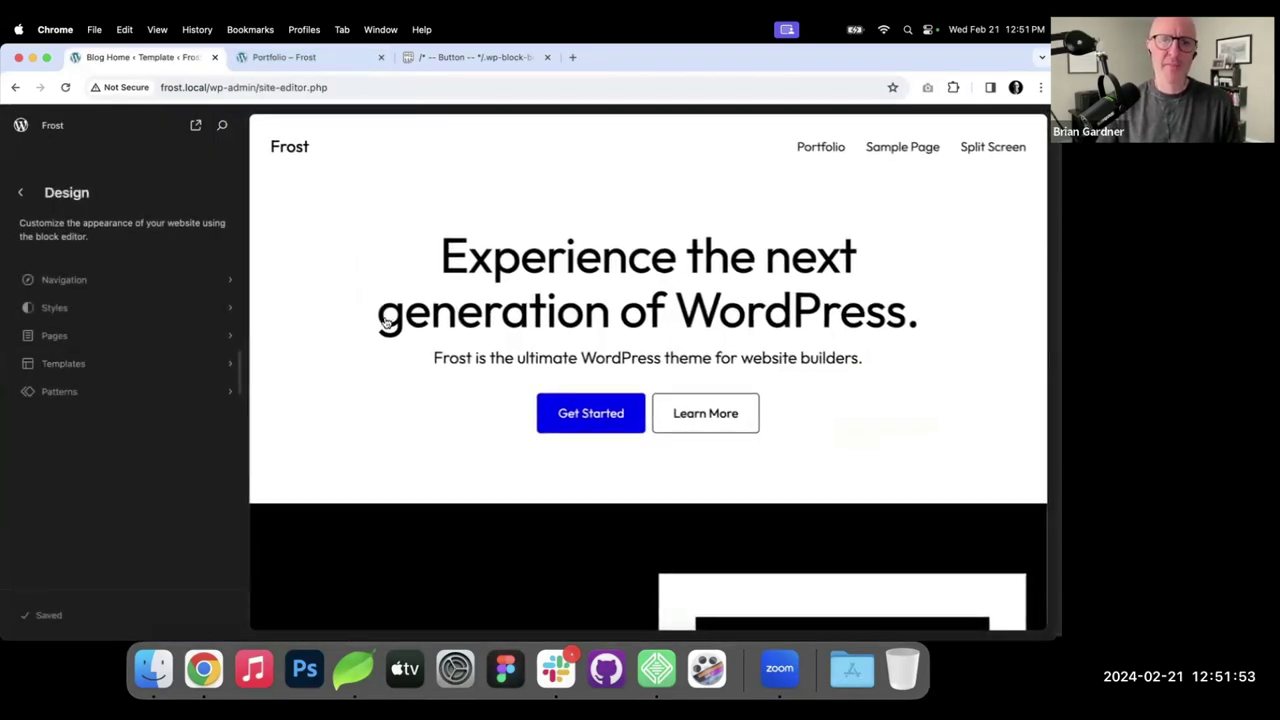
left_click(383, 320)
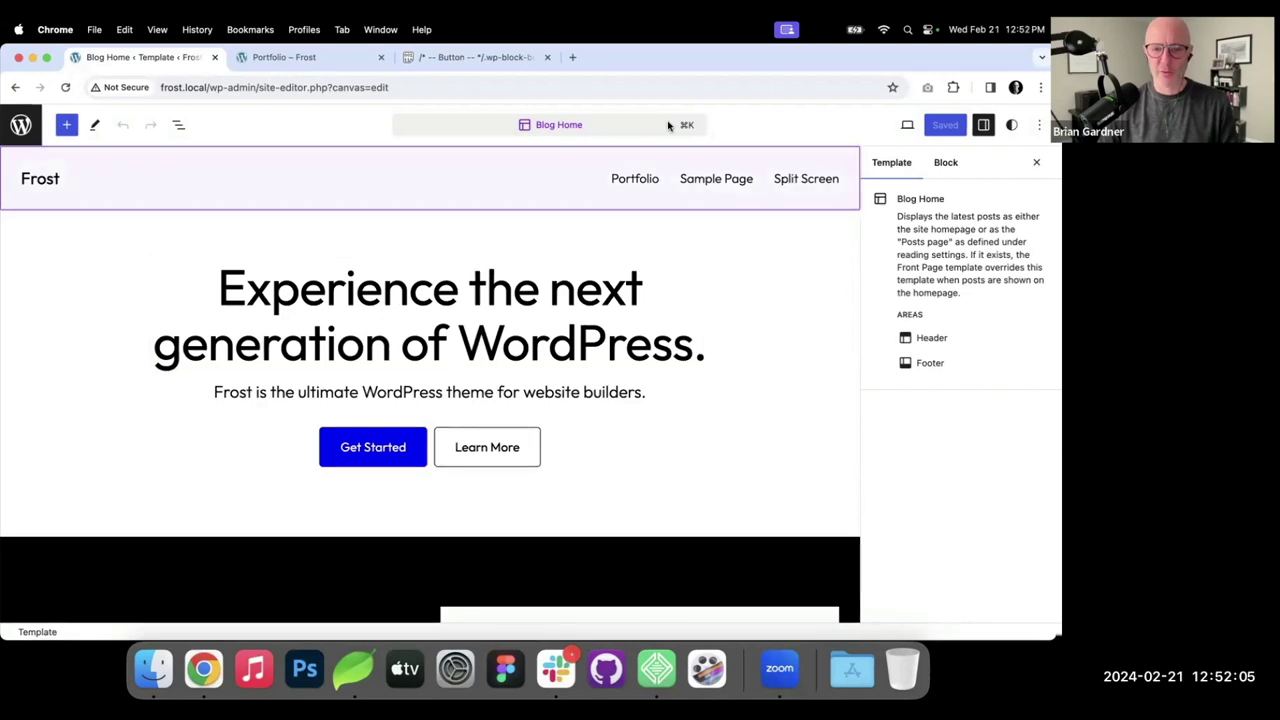
left_click(1013, 127)
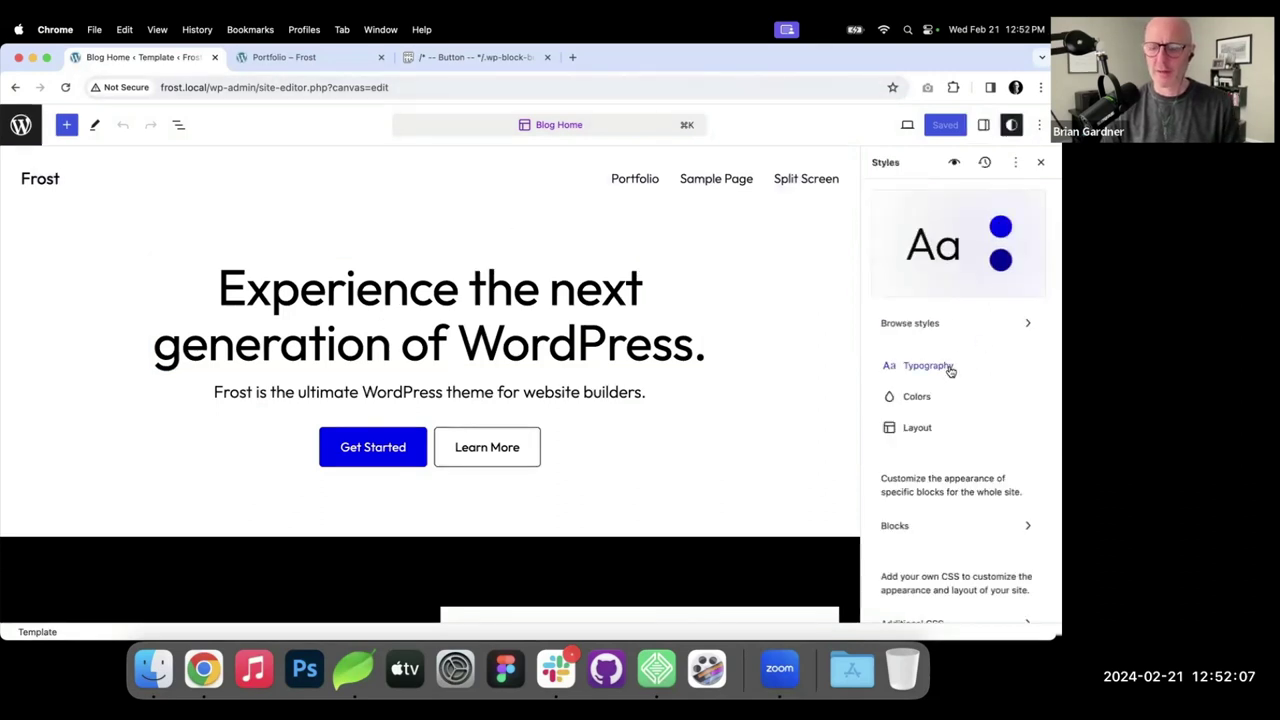
left_click(950, 369)
left_click(882, 196)
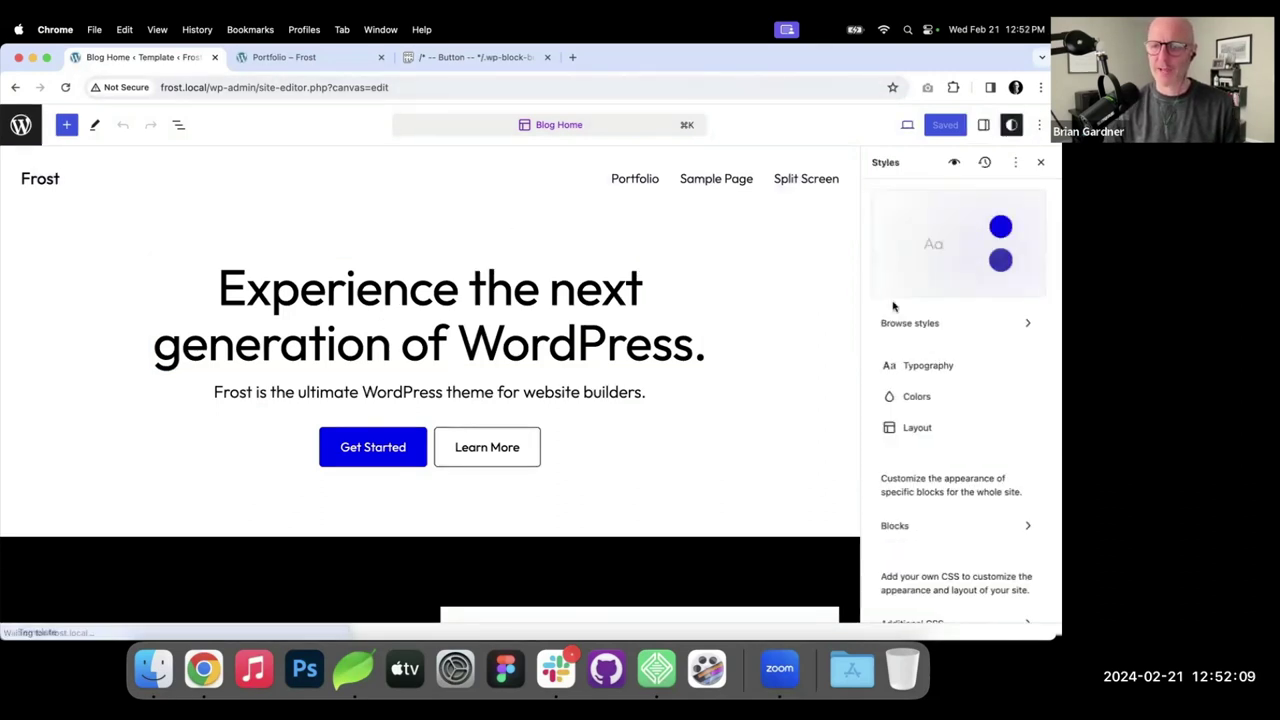
left_click(930, 369)
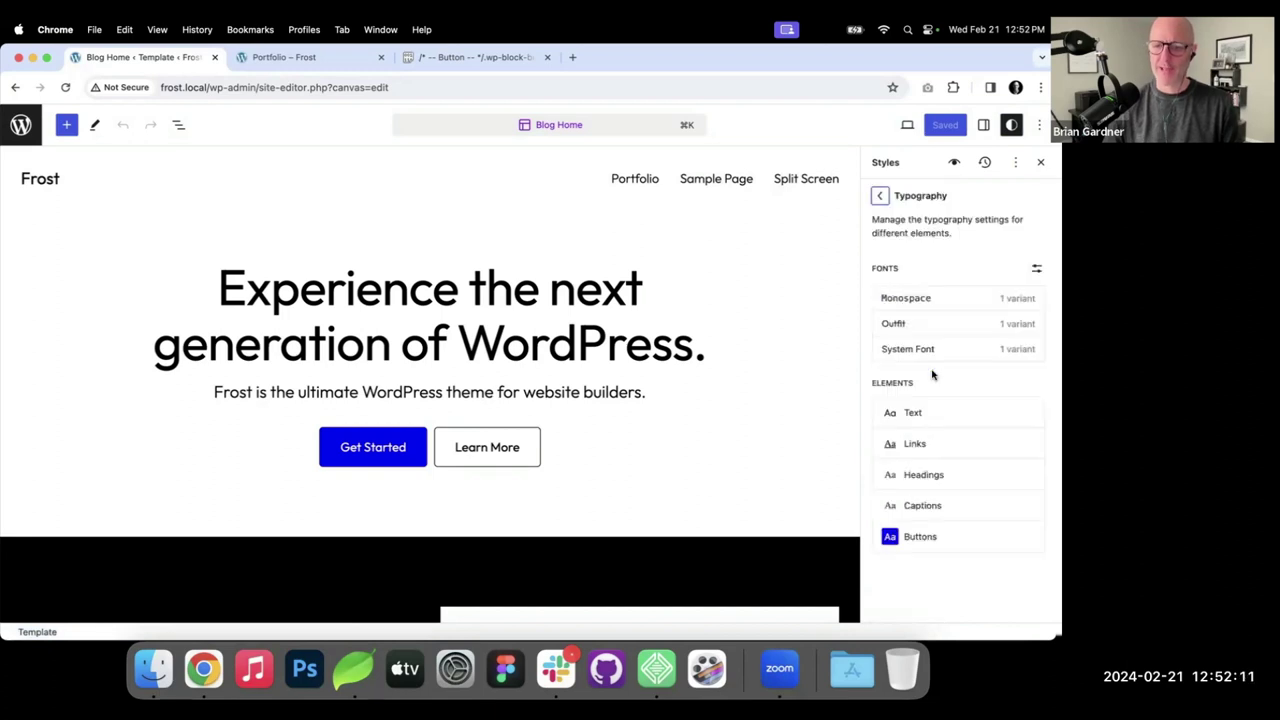
left_click(1036, 268)
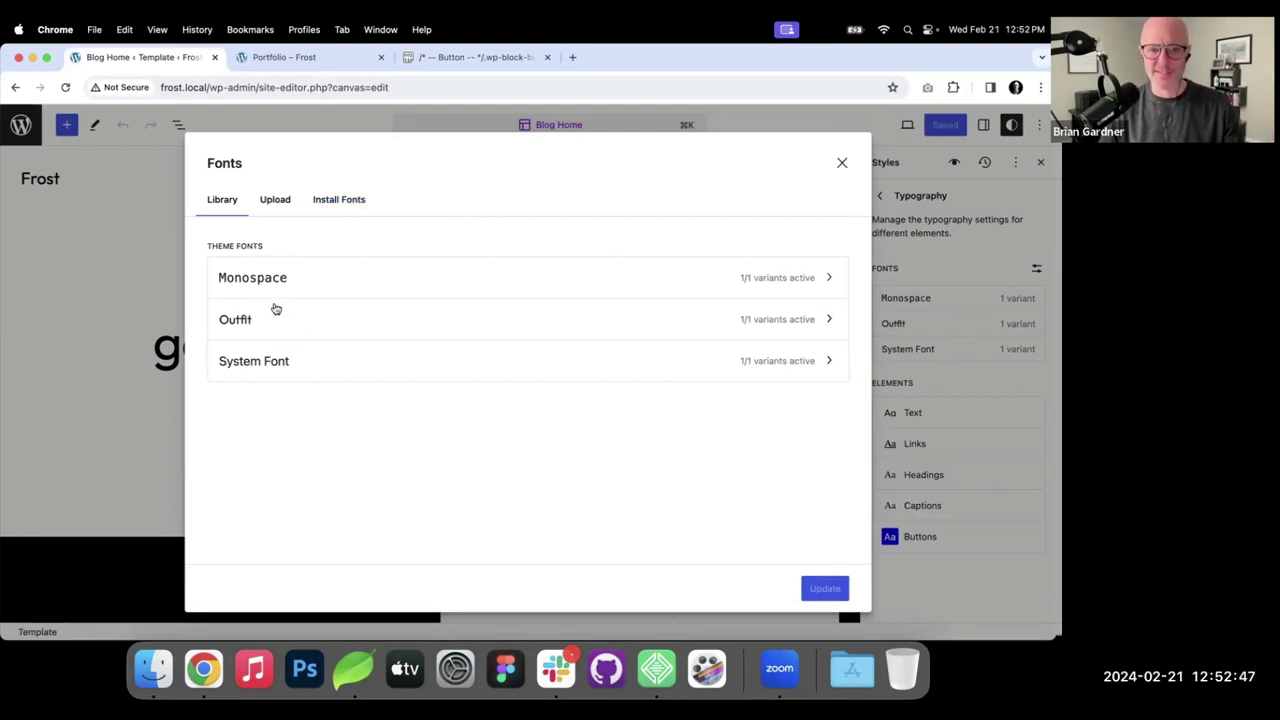
Allow access to Google Fonts, search for "int", and open the Inter font's variants.
left_click(340, 205)
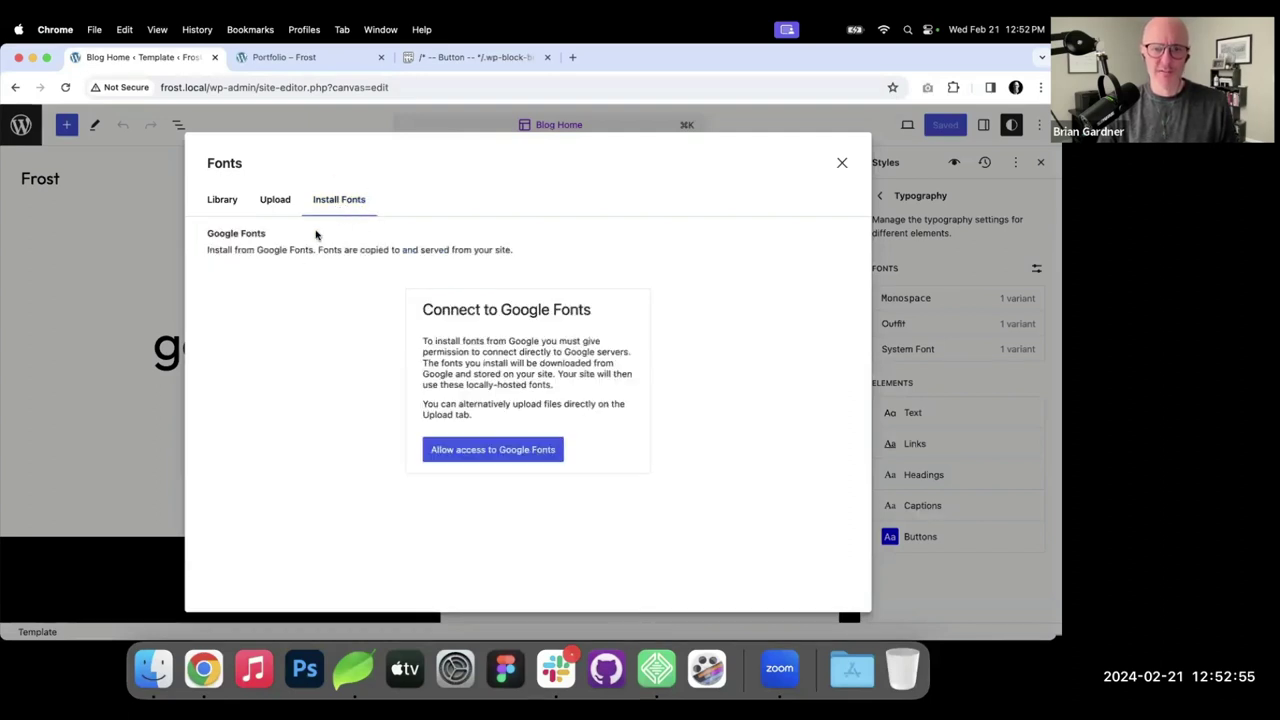
left_click(505, 456)
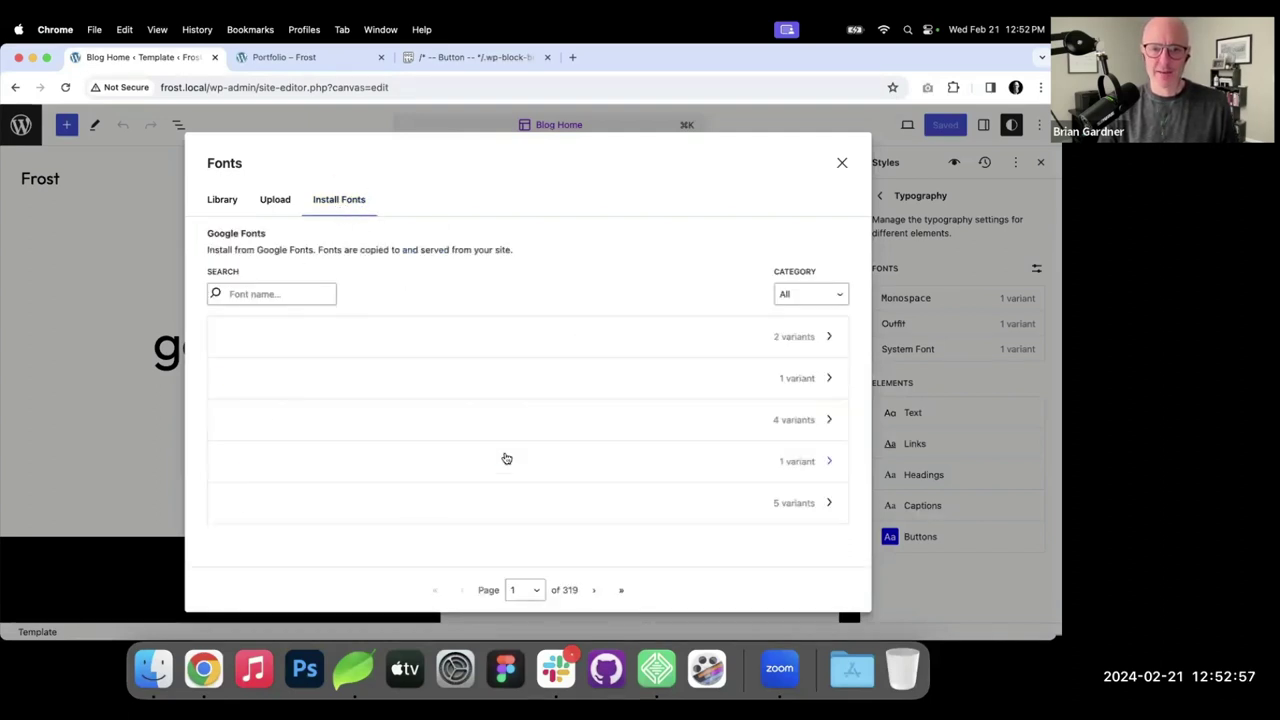
left_click(268, 298)
type("int")
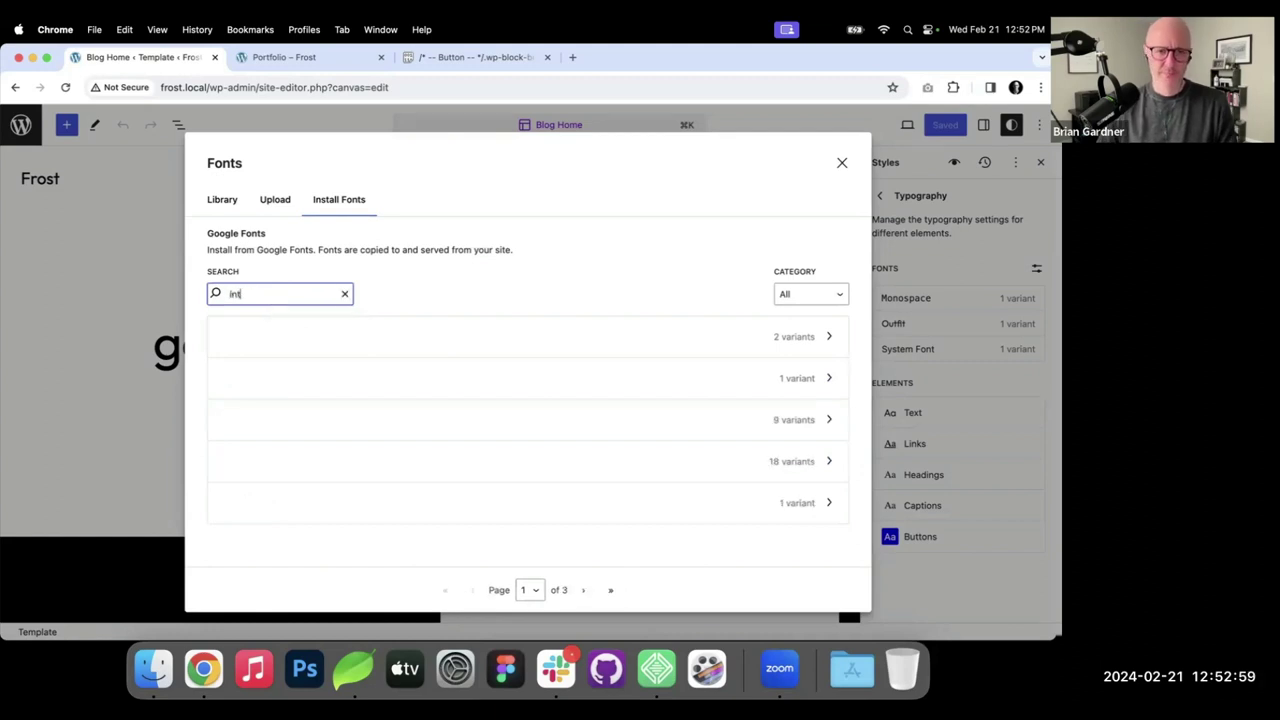
left_click(238, 423)
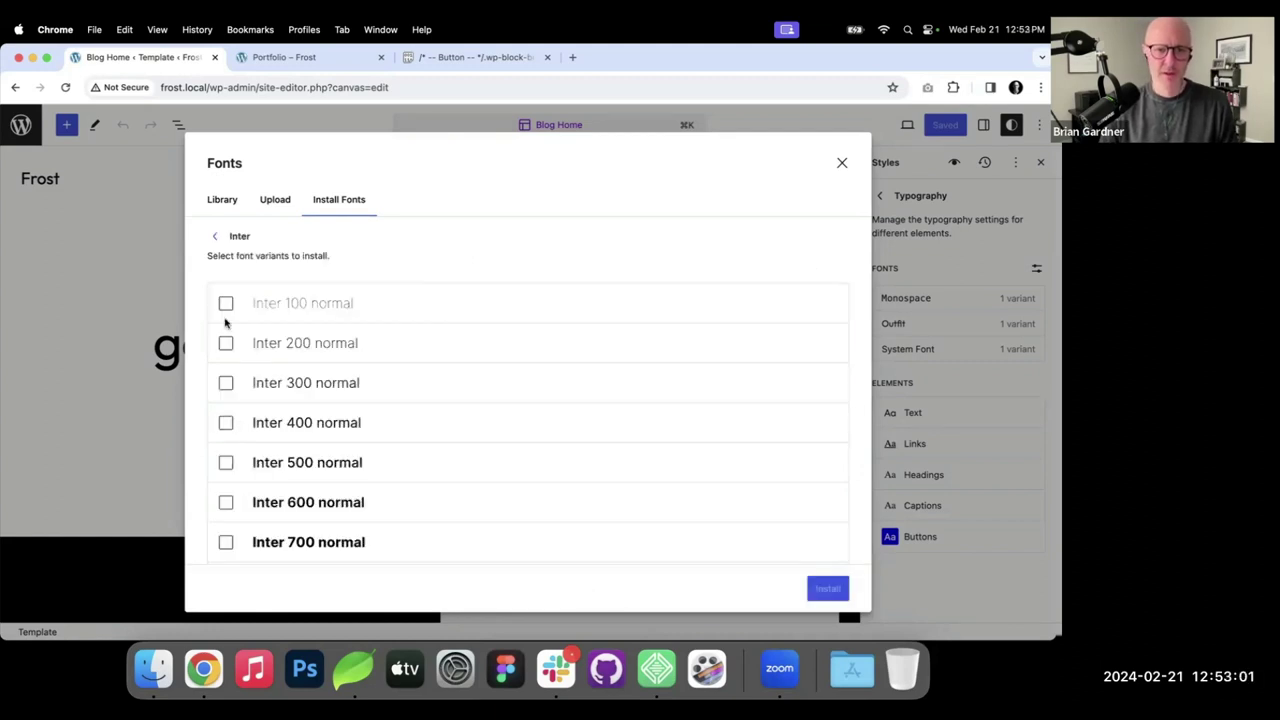
Install the Inter normal variants from 100 to 900 and check the font in the library.
left_click(226, 303)
left_click(226, 343)
left_click(226, 383)
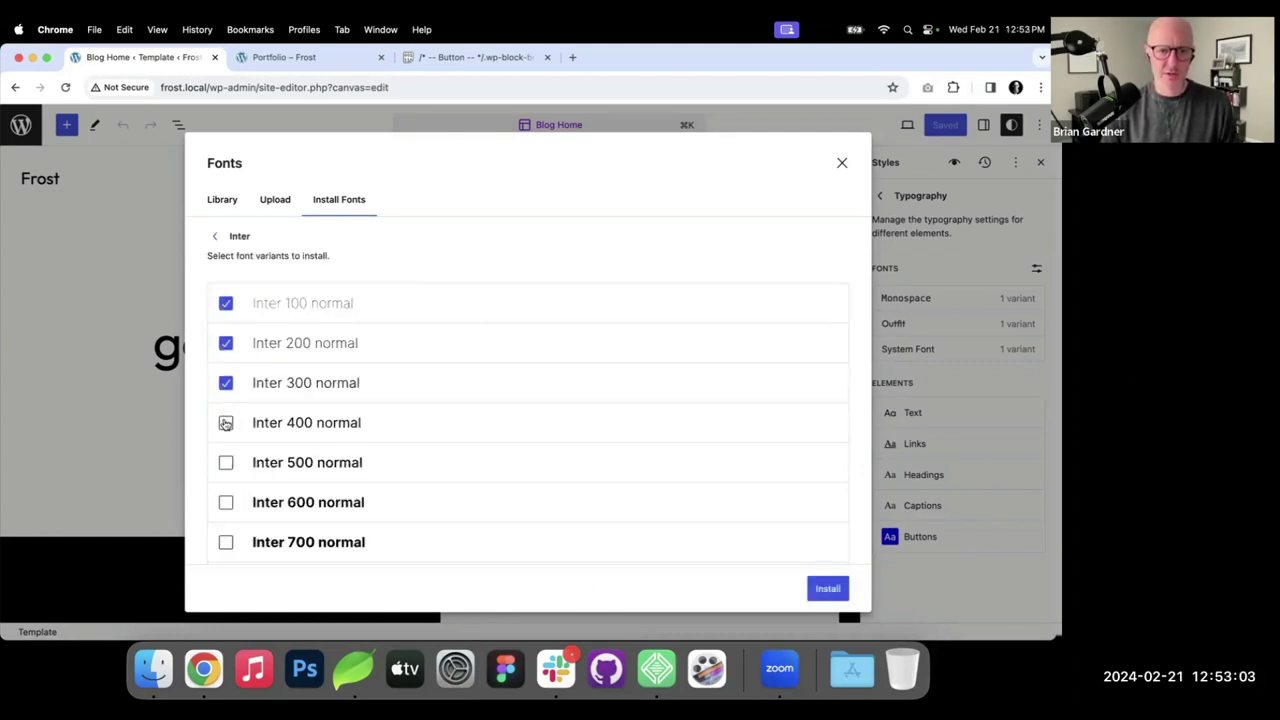
left_click(226, 423)
left_click(226, 463)
left_click(226, 503)
left_click(226, 543)
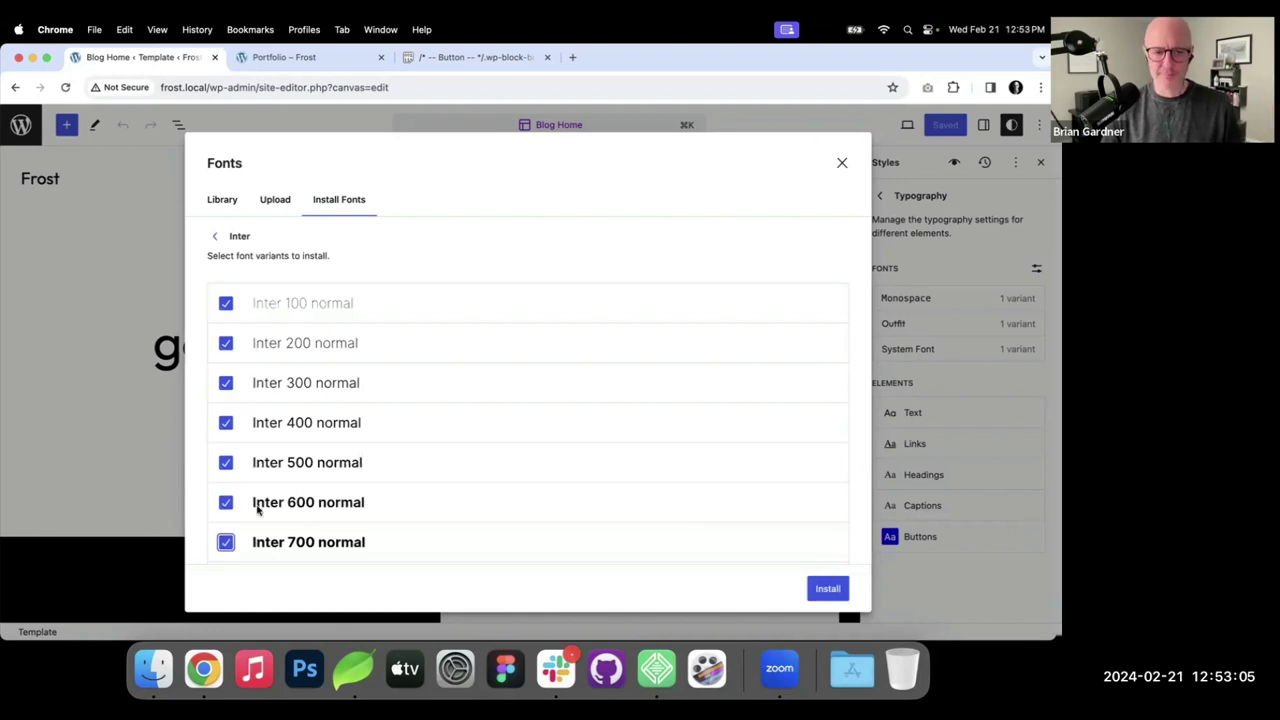
scroll(252, 505, "down", 2)
left_click(226, 485)
left_click(225, 525)
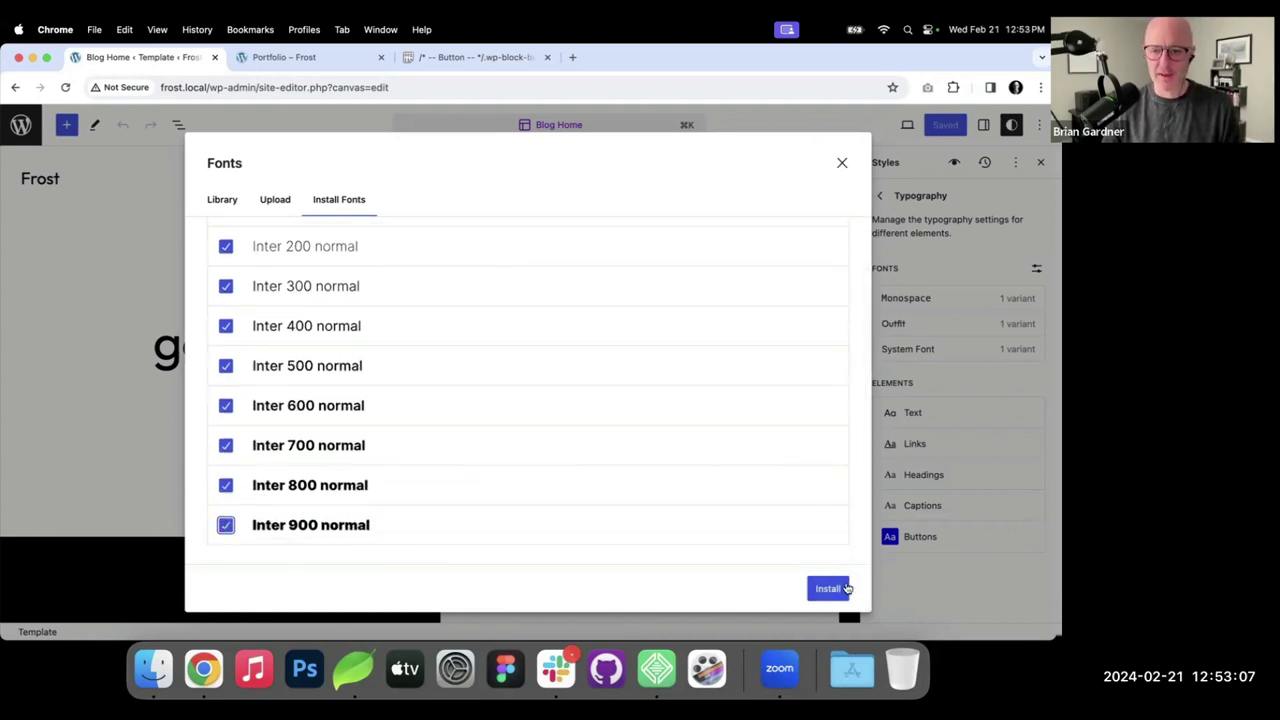
left_click(836, 589)
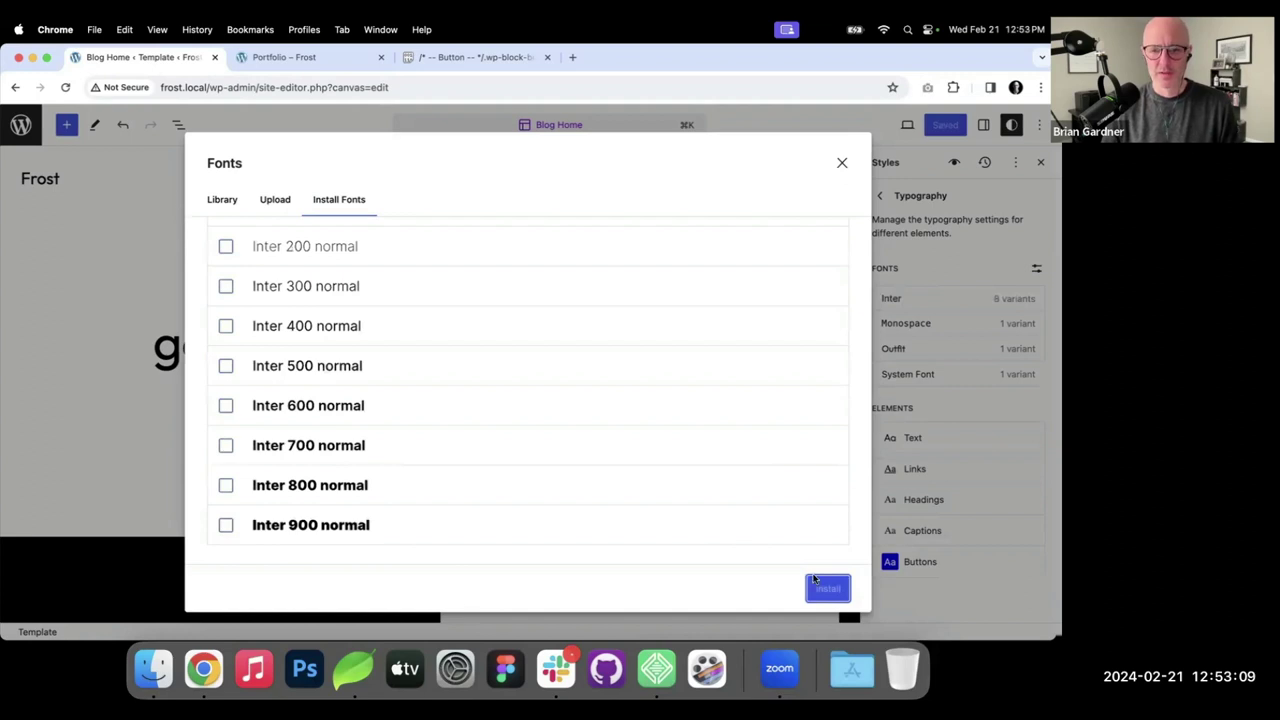
left_click(240, 202)
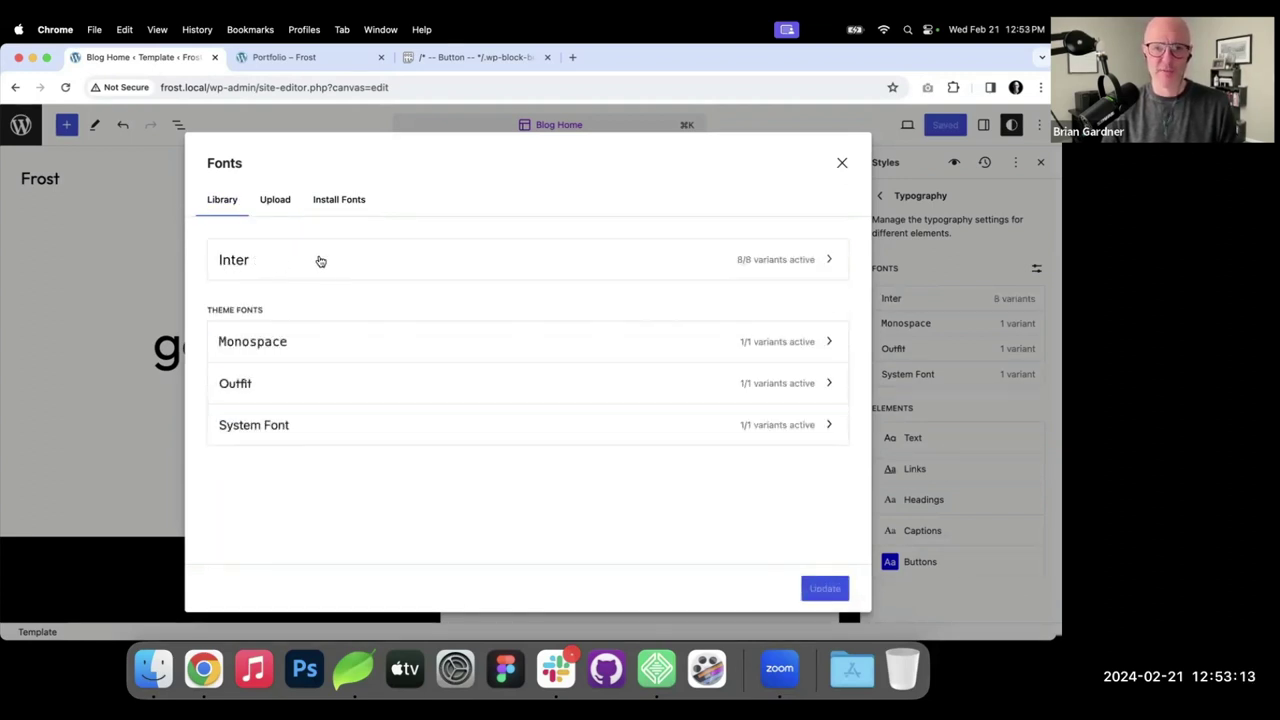
Upload all AvenirNextWorld .woff2 files from the weights200-900 folder inside the Documents Fonts folder.
left_click(284, 205)
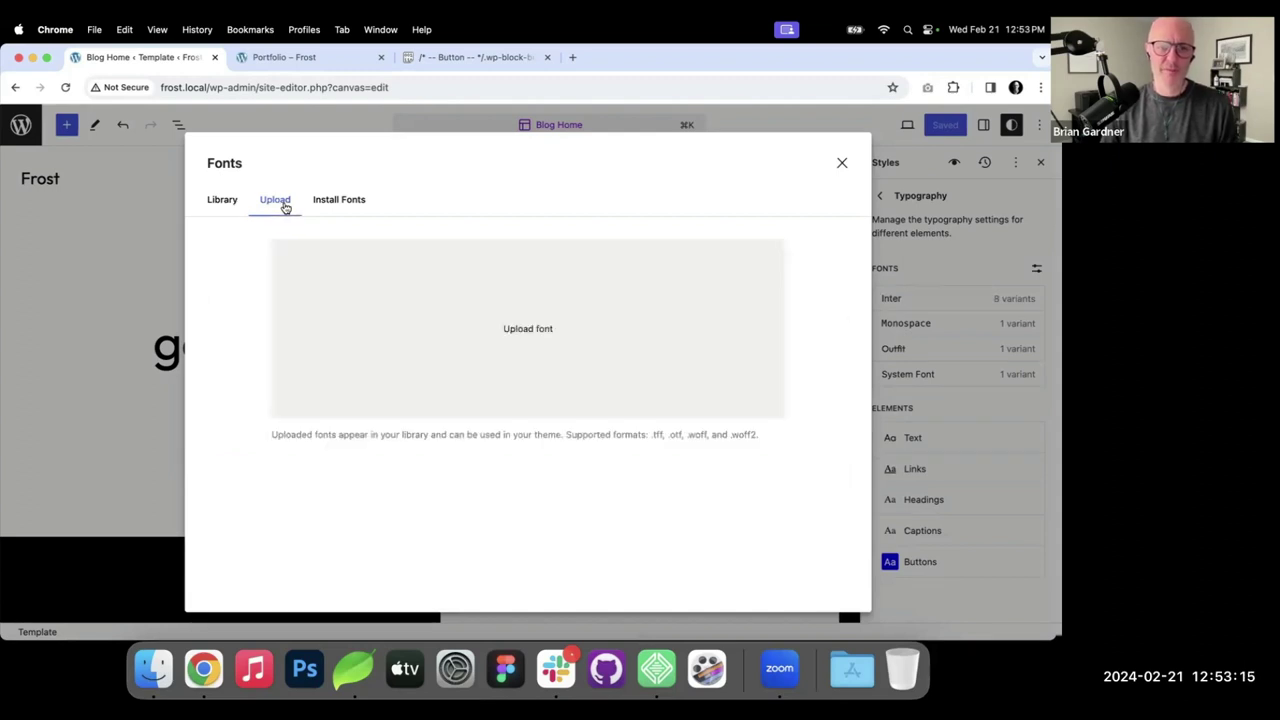
left_click(577, 334)
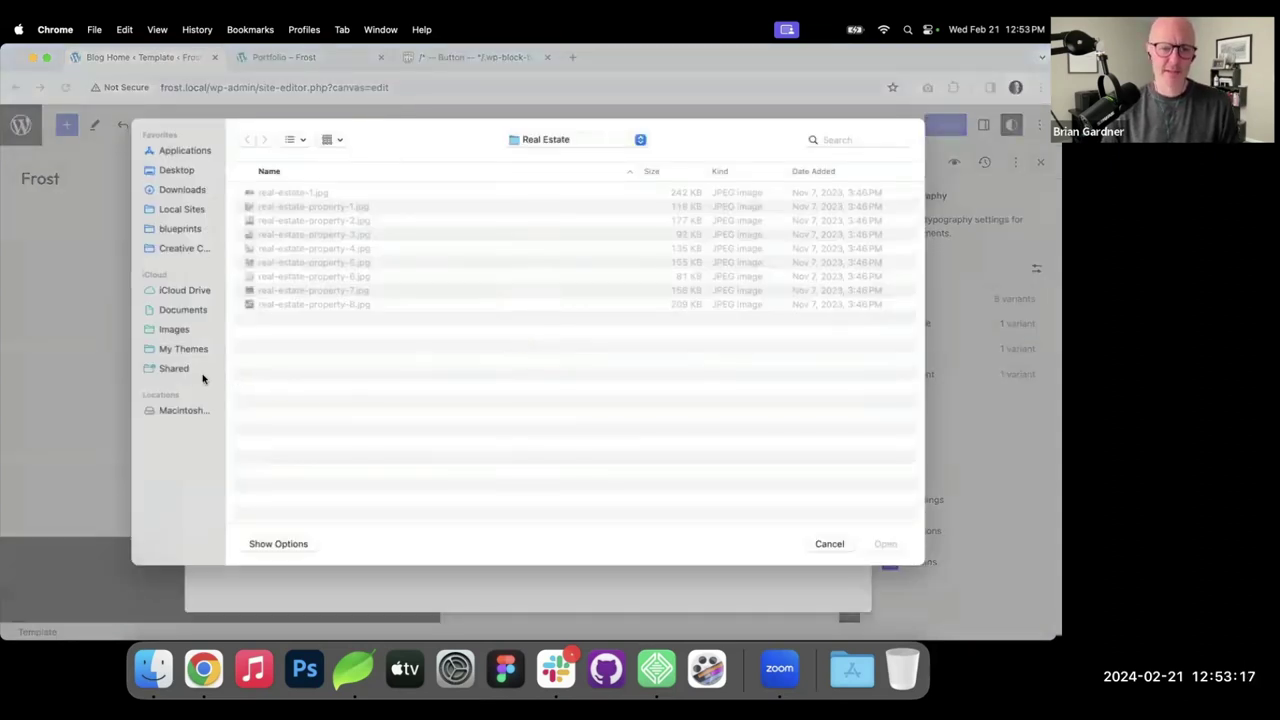
left_click(188, 311)
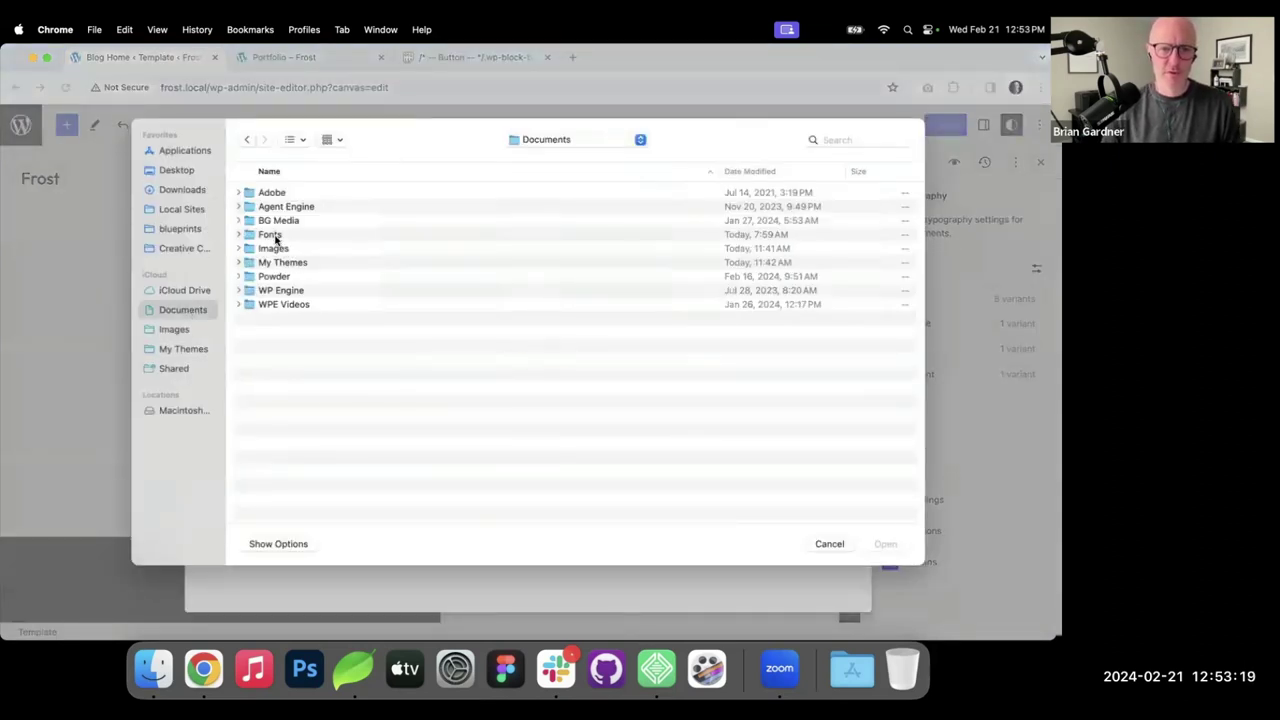
double_click(272, 235)
double_click(310, 236)
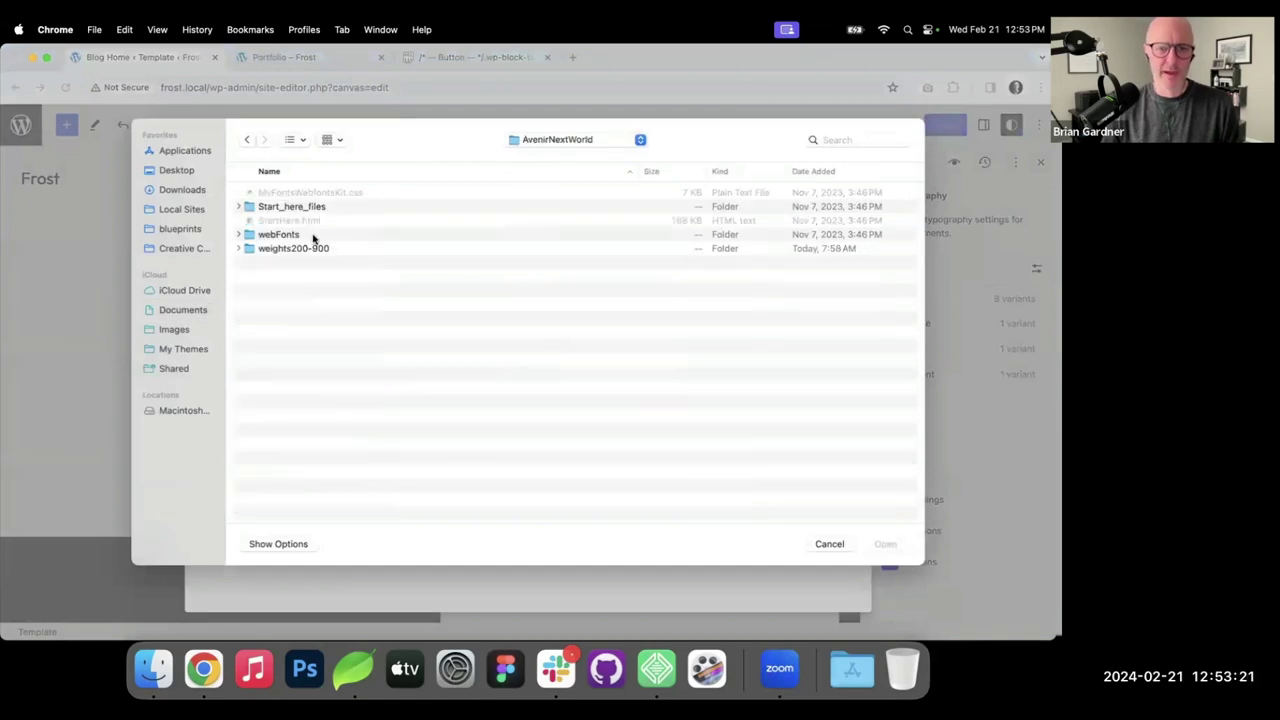
double_click(293, 249)
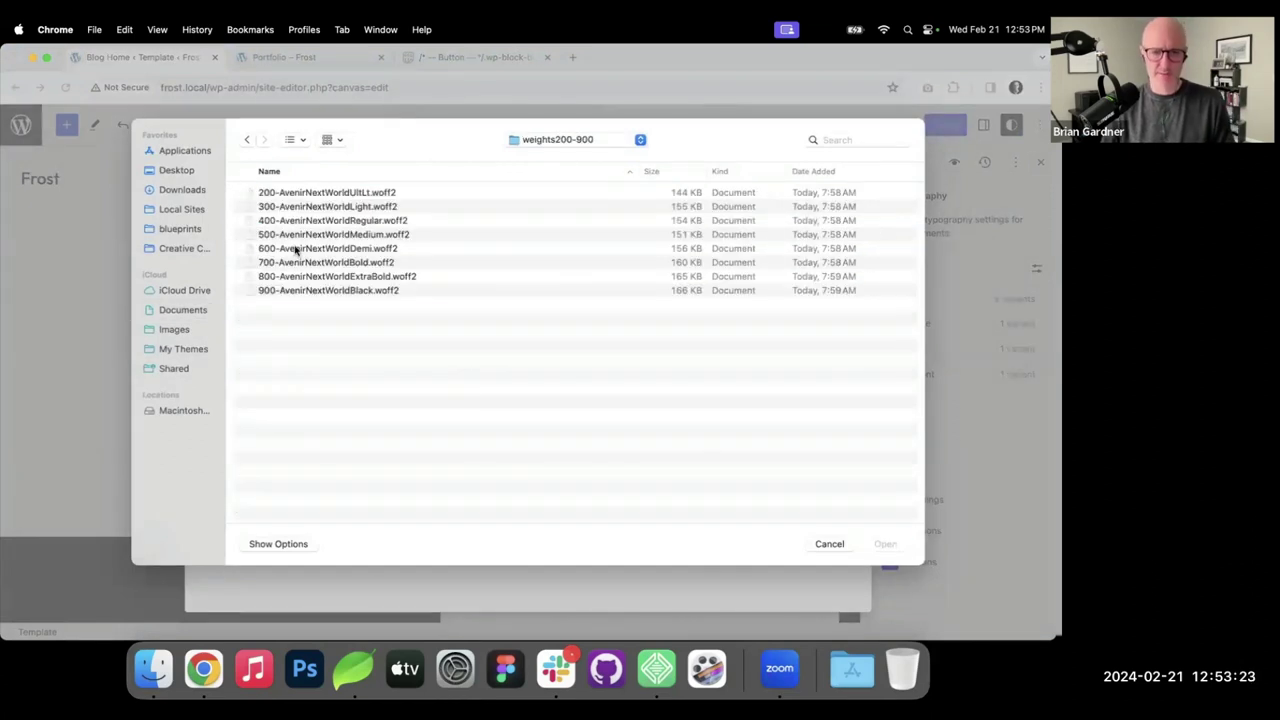
key("super+a")
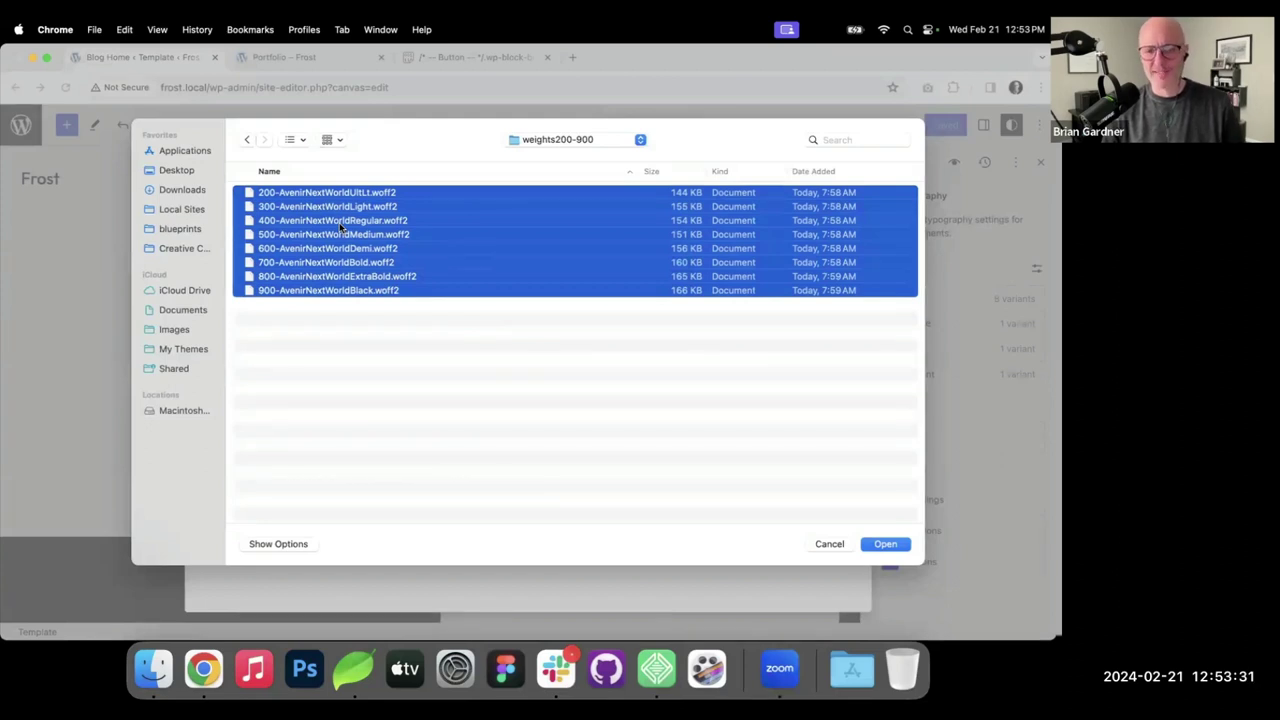
left_click(885, 545)
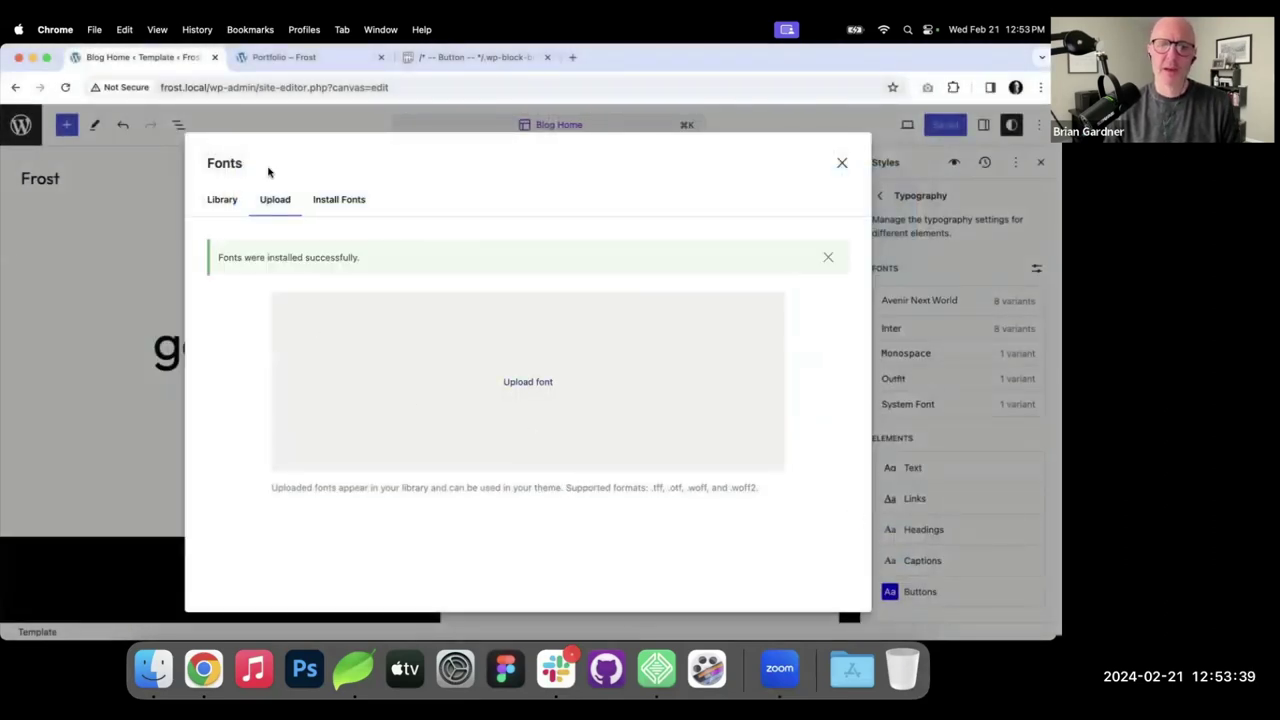
Review the Avenir Next World variants in the font library and close font management.
left_click(224, 204)
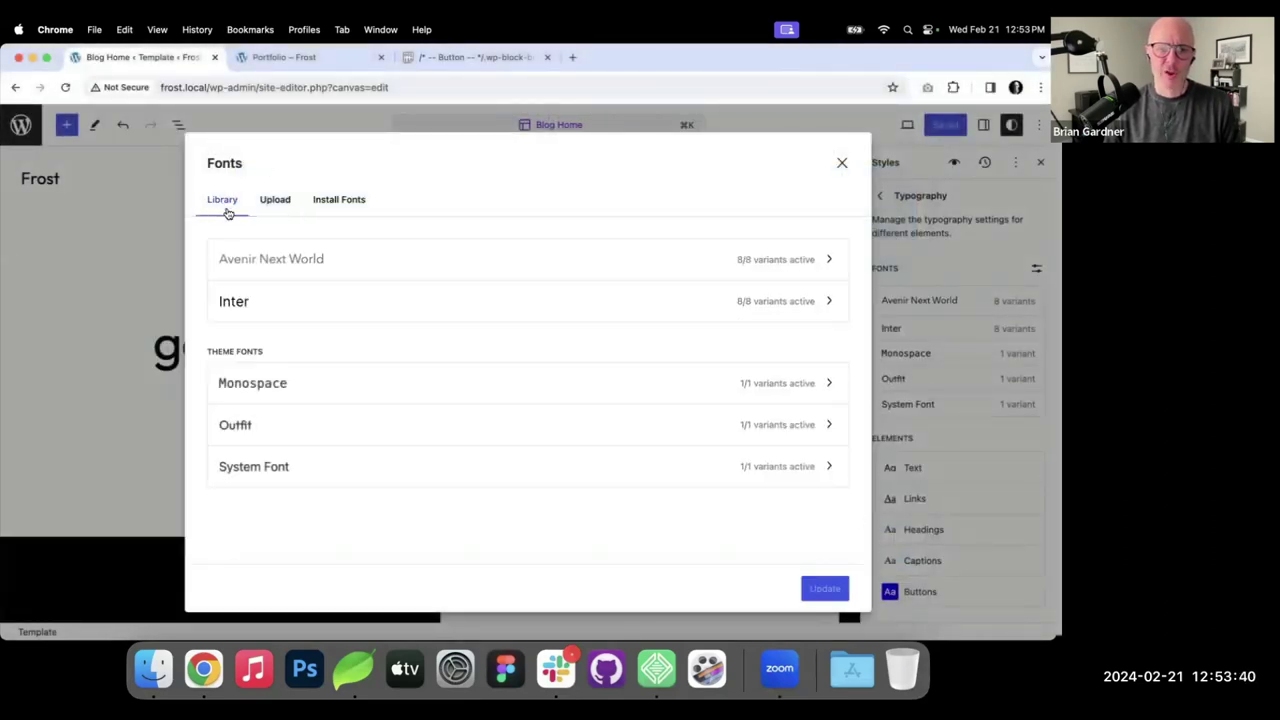
left_click(294, 265)
scroll(362, 272, "down", 1)
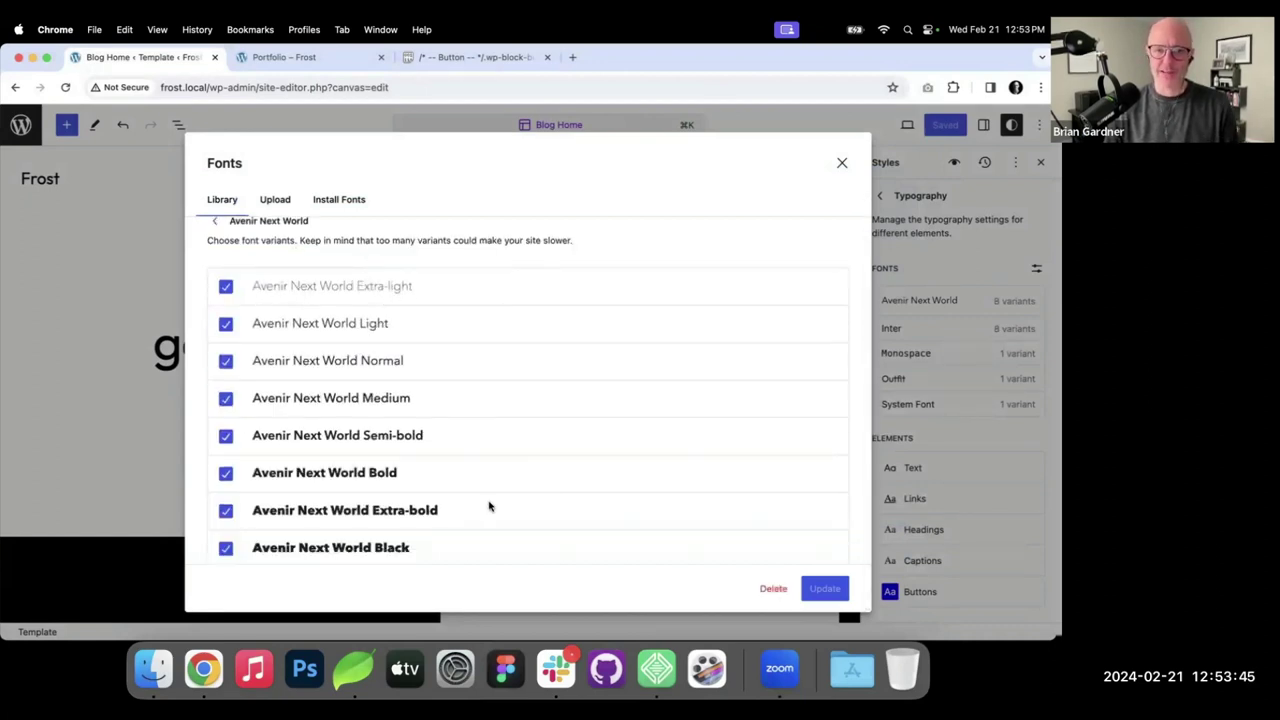
left_click(843, 165)
Set the site-wide text font to Inter in the typography styles.
left_click(878, 197)
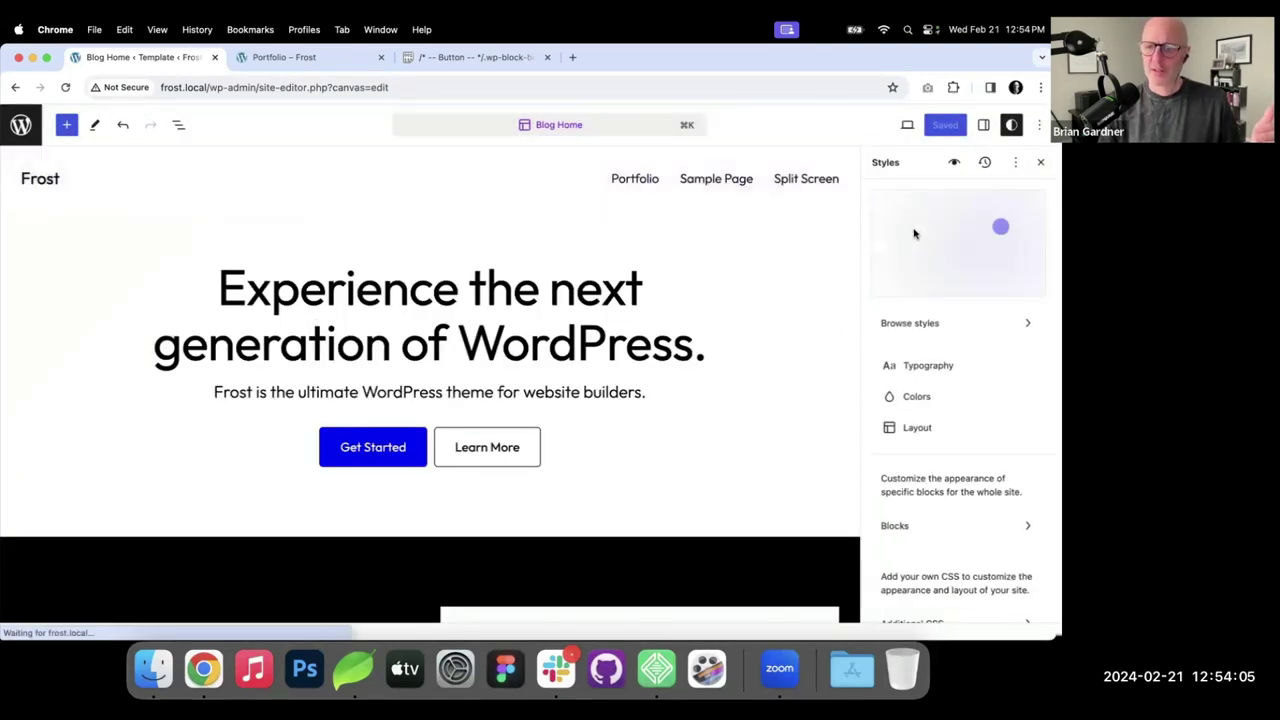
left_click(928, 366)
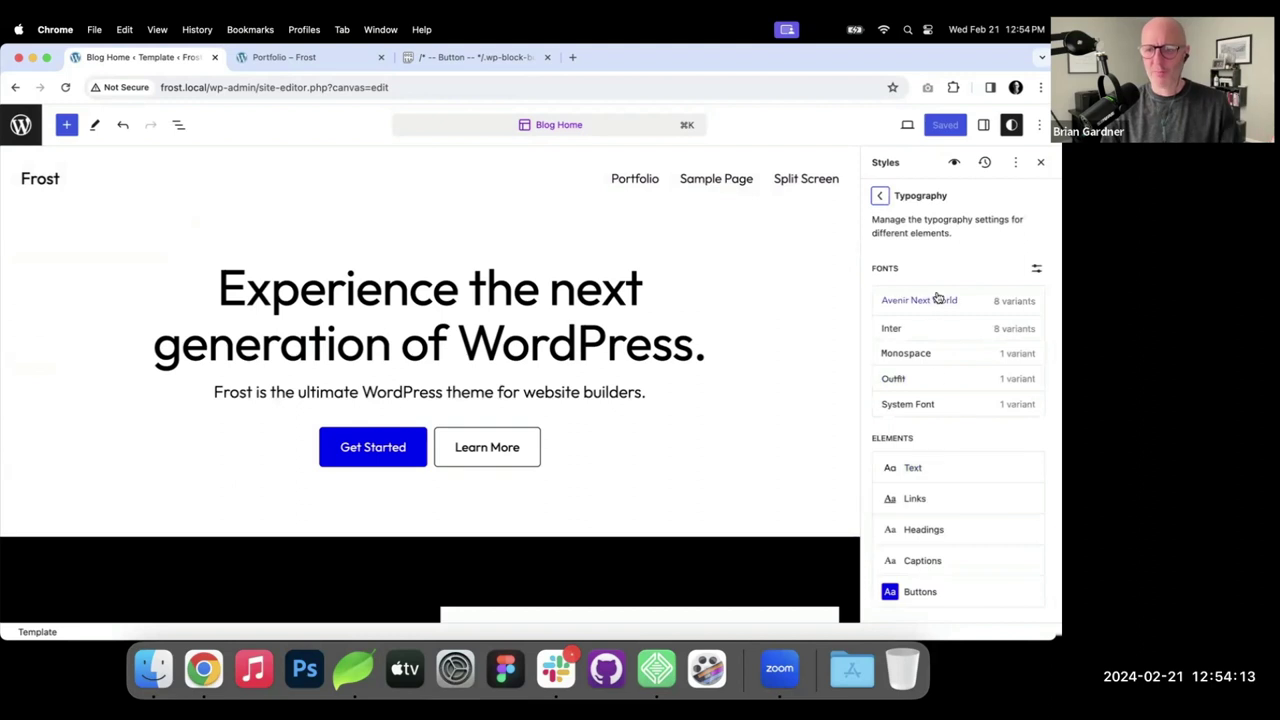
left_click(919, 469)
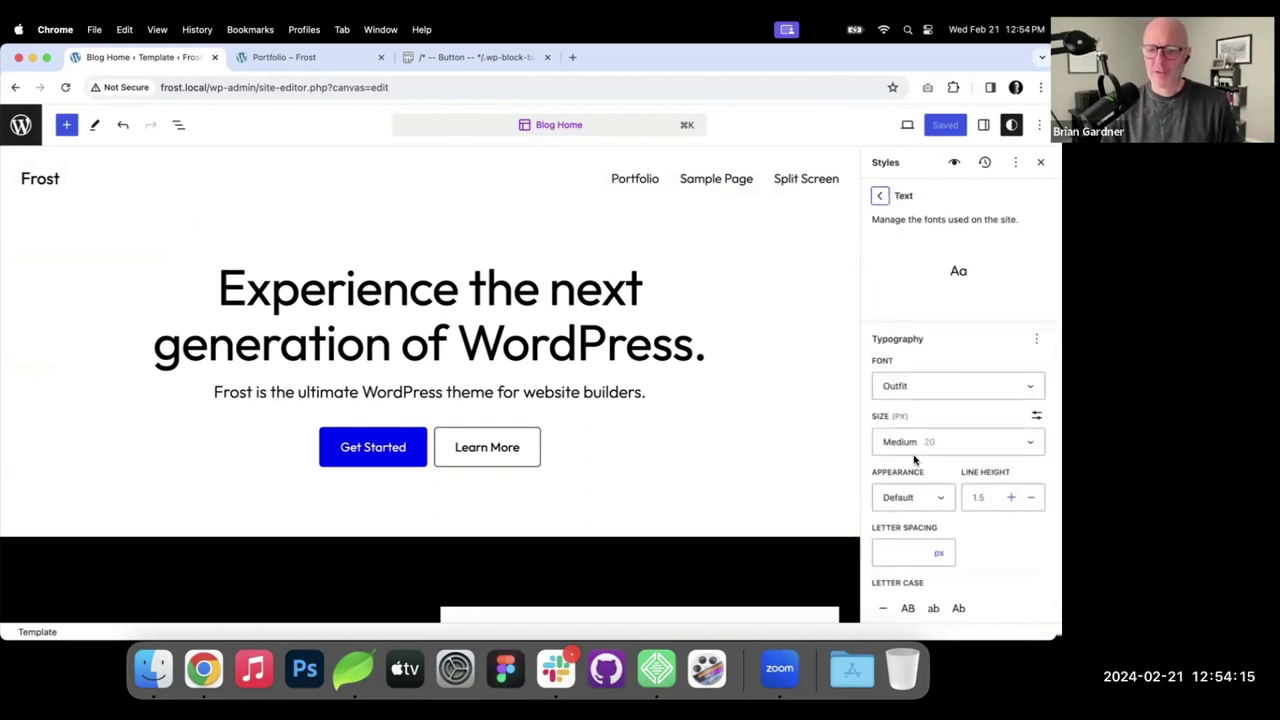
left_click(935, 388)
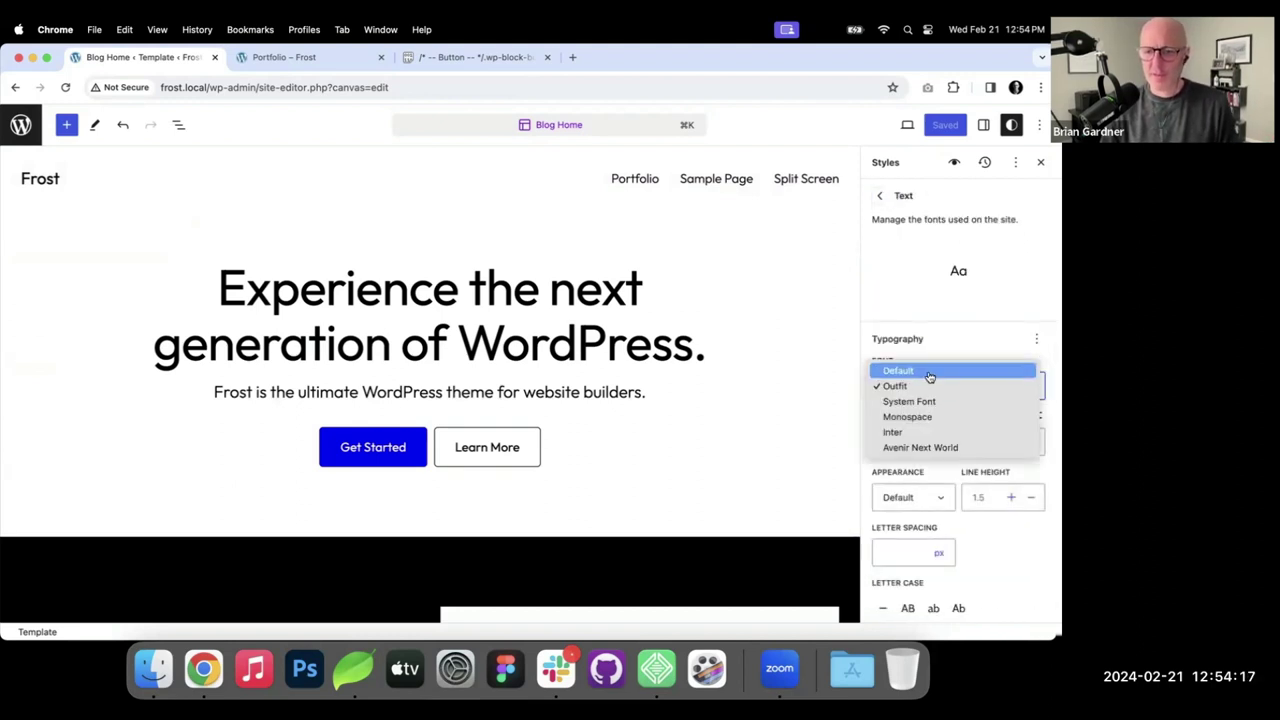
left_click(920, 432)
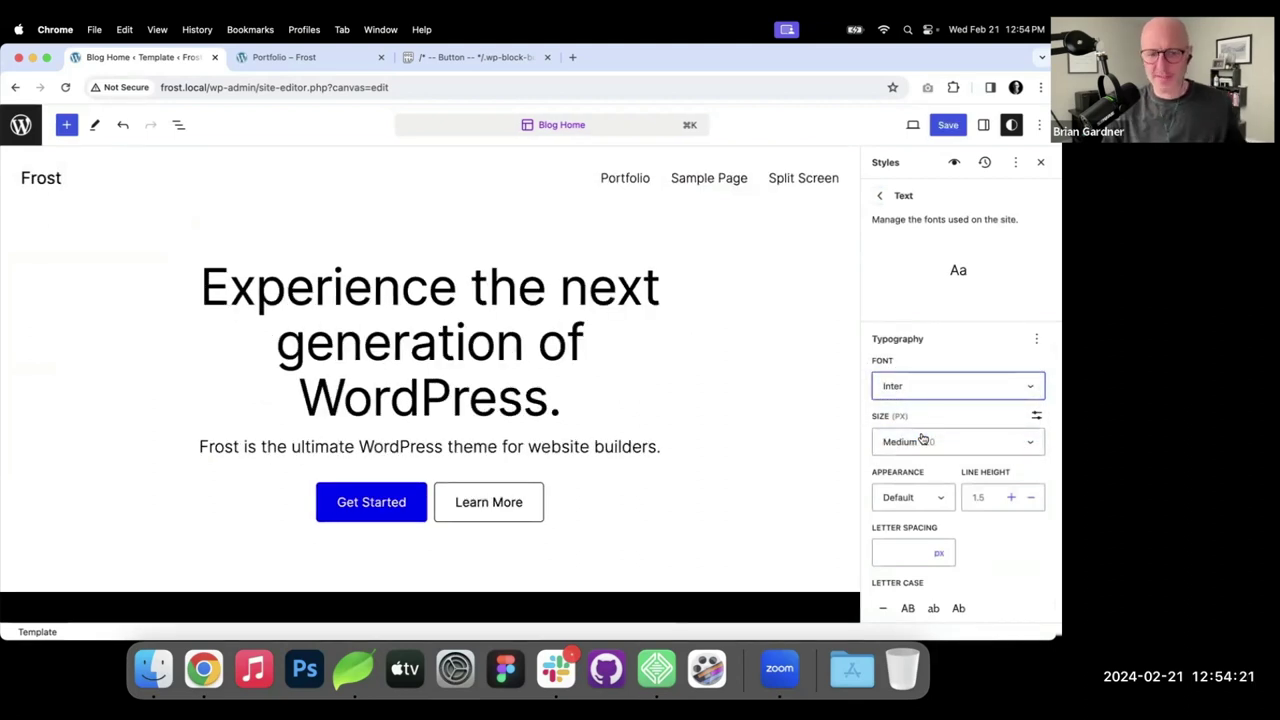
Change the site-wide text font to Avenir Next World.
left_click(933, 385)
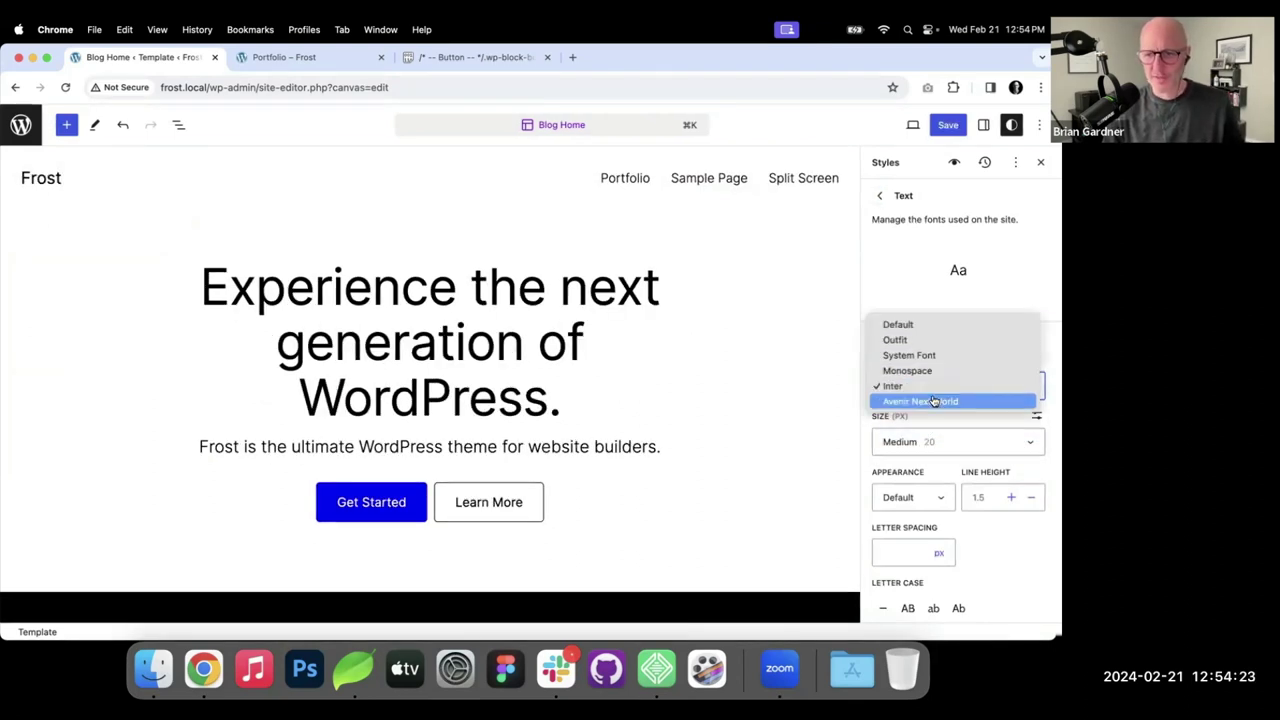
key("Escape")
key("Up")
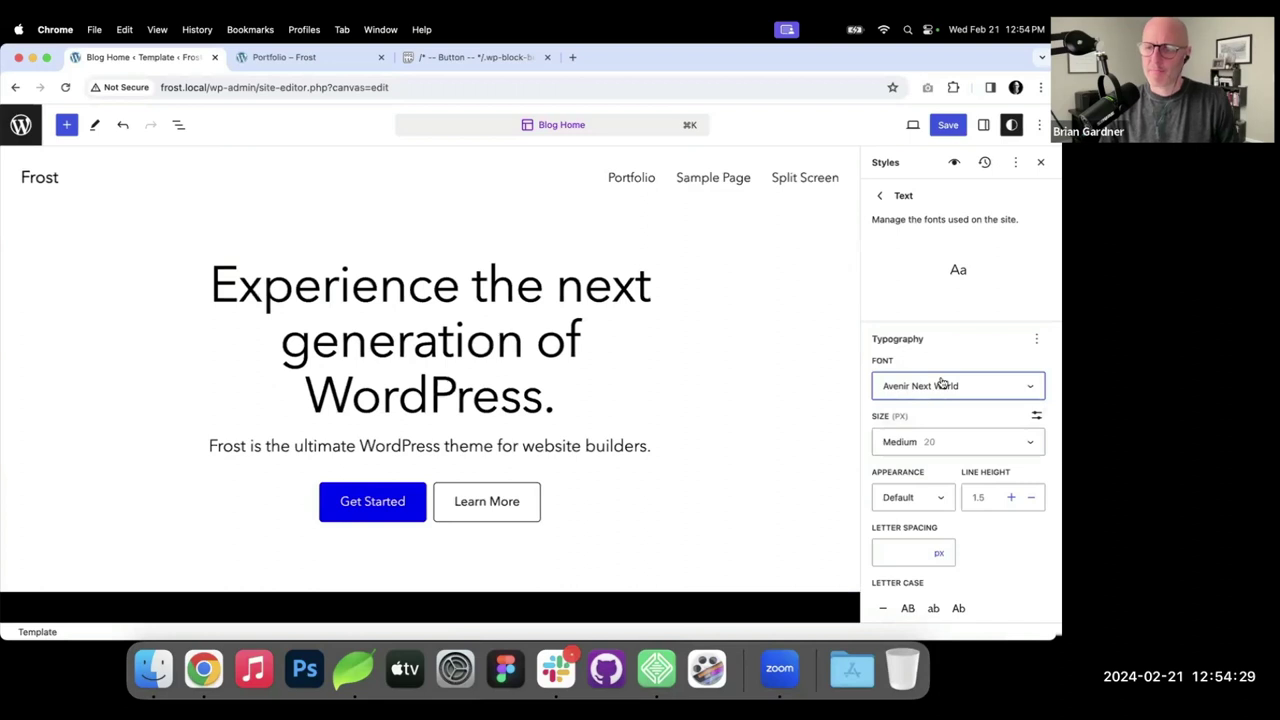
Reset the font family of the site-wide text element to the theme's own setting.
left_click(882, 197)
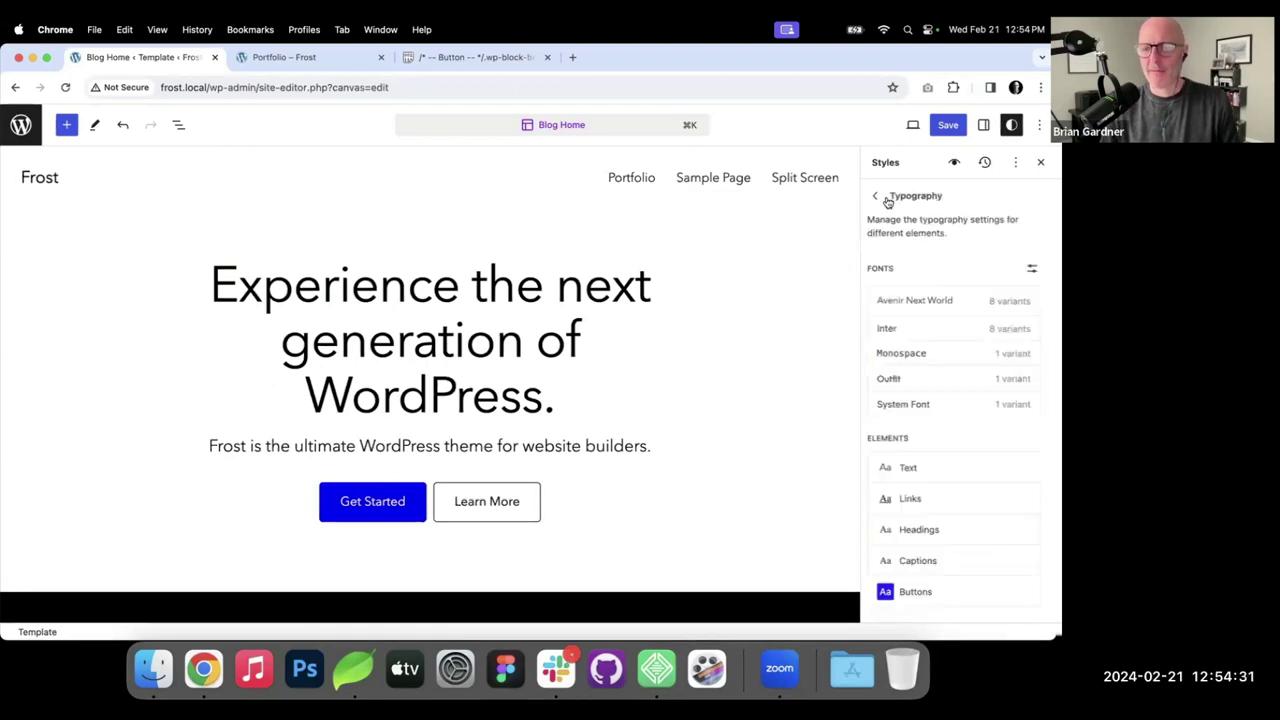
left_click(914, 468)
left_click(1037, 339)
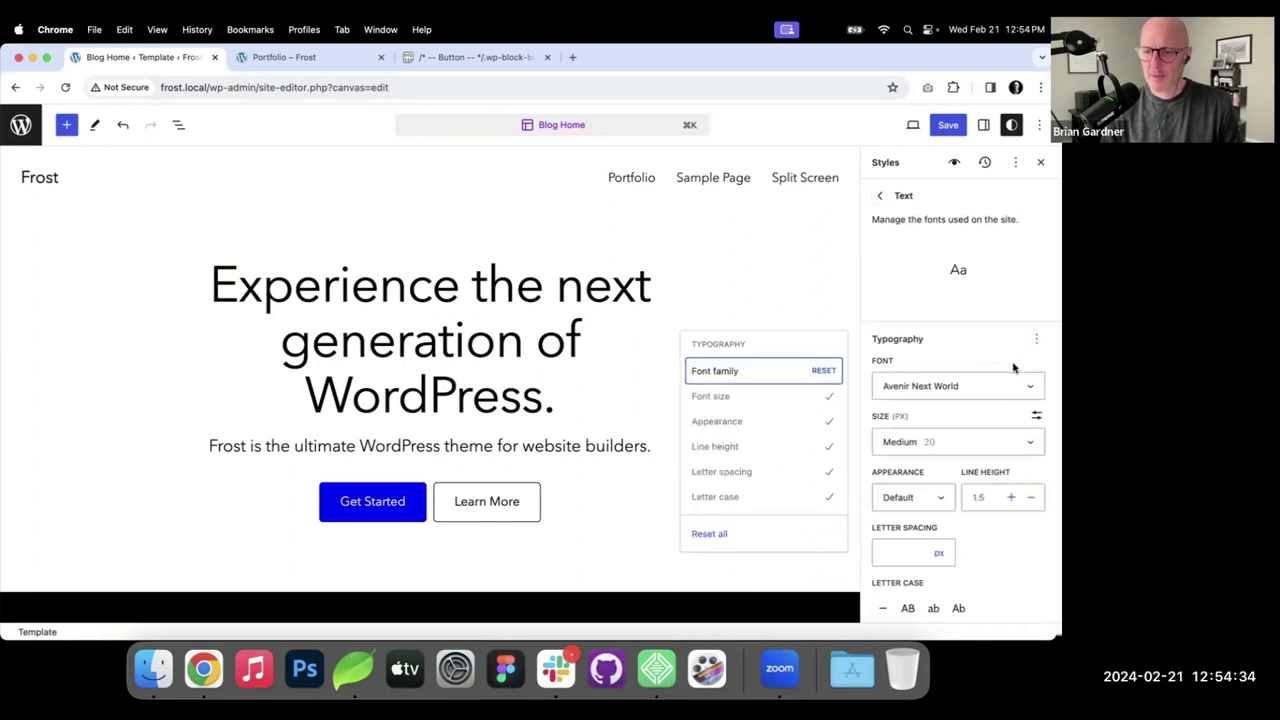
left_click(824, 372)
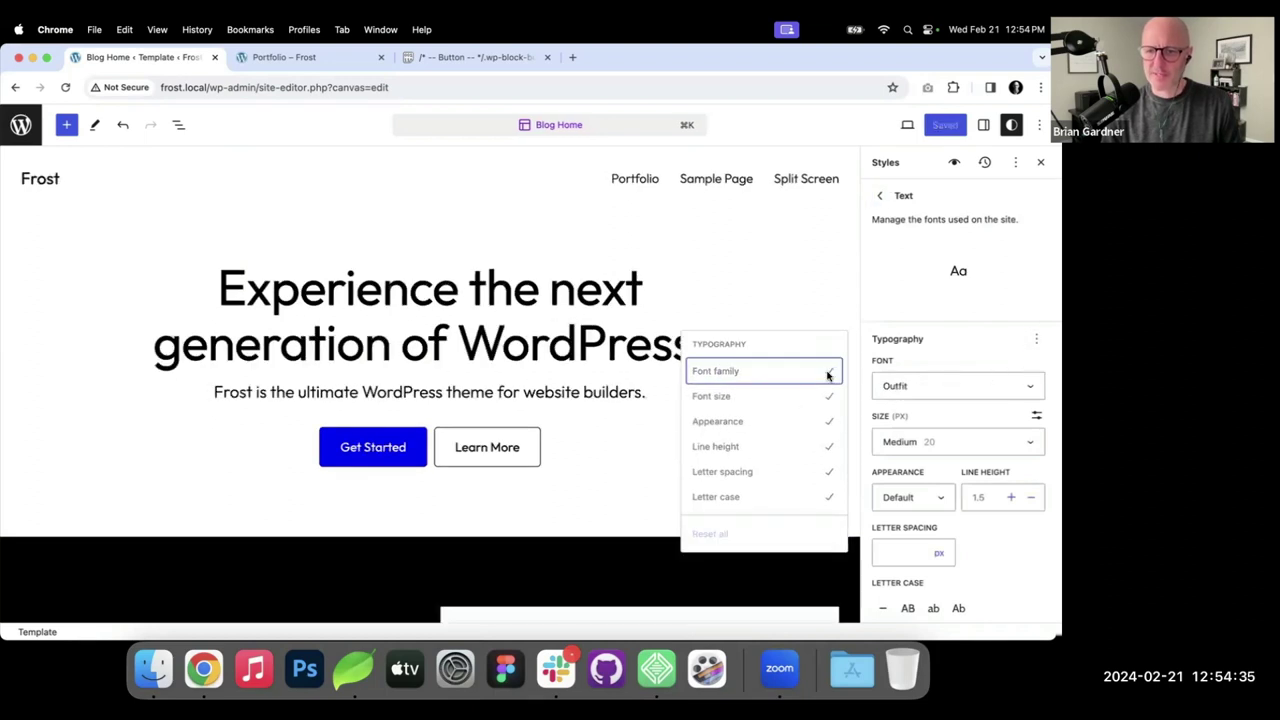
Set the font for all headings to Avenir Next World in the typography styles.
left_click(880, 196)
left_click(880, 196)
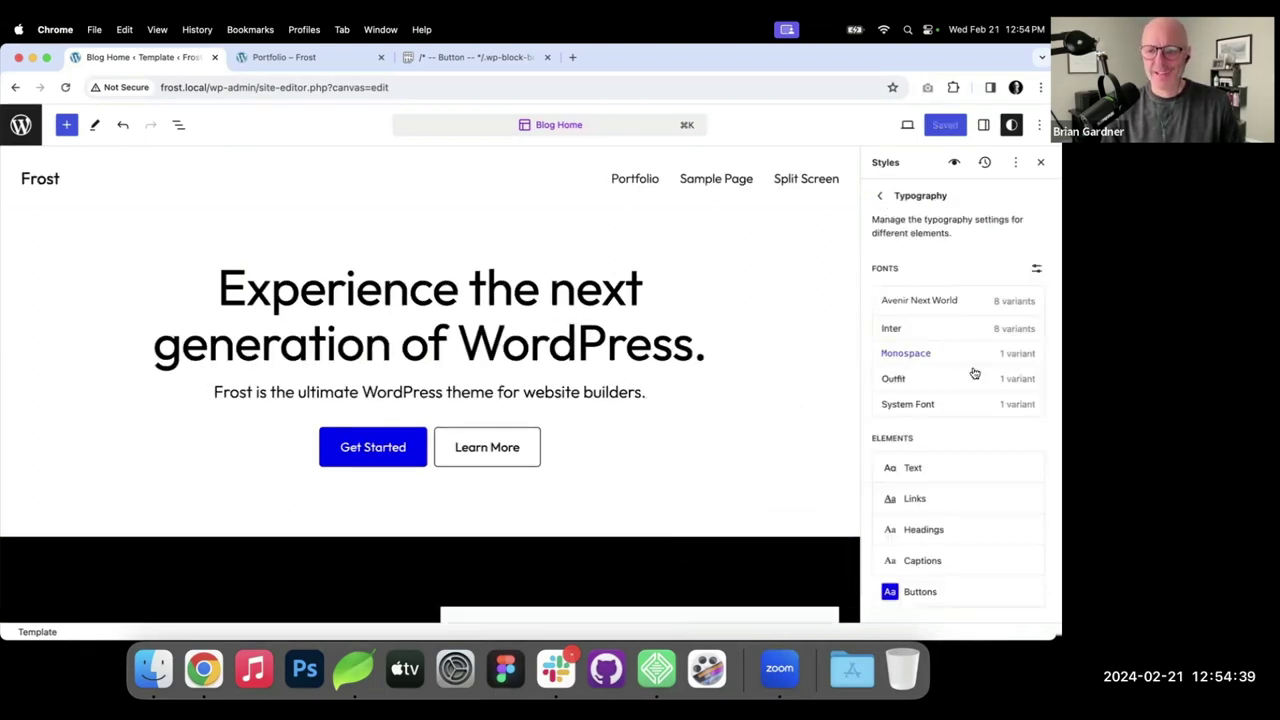
left_click(940, 532)
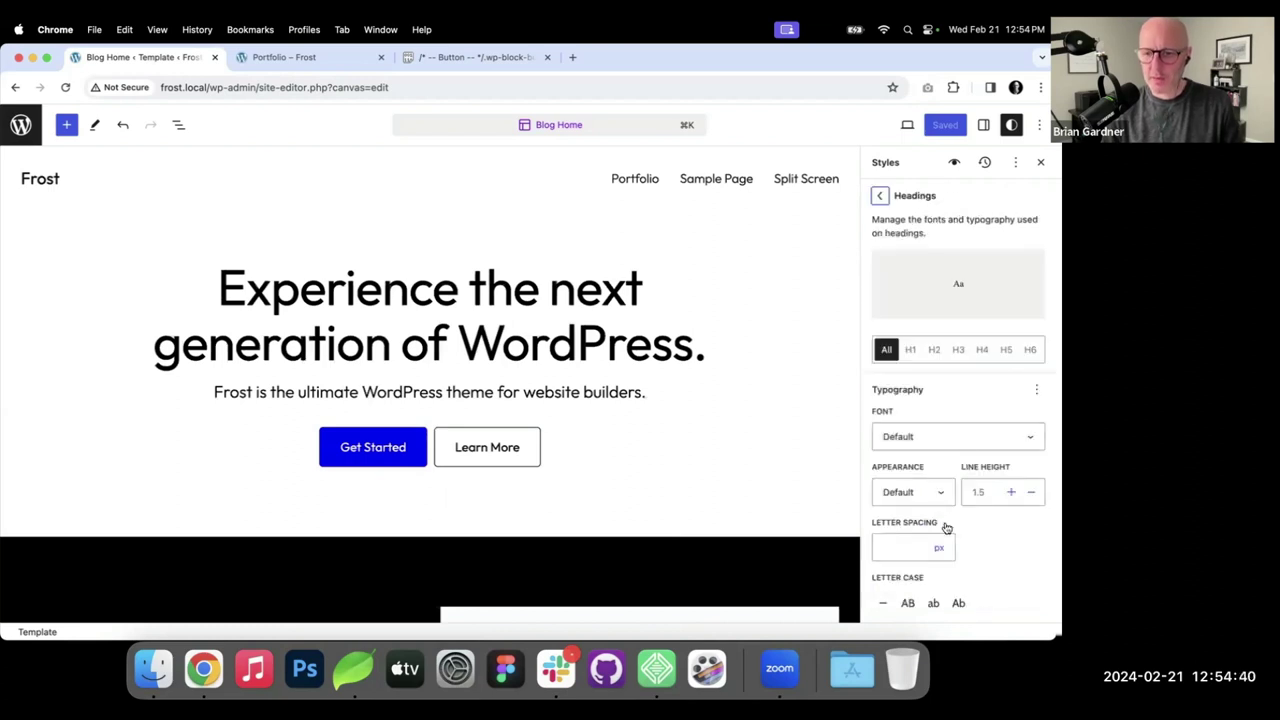
left_click(976, 440)
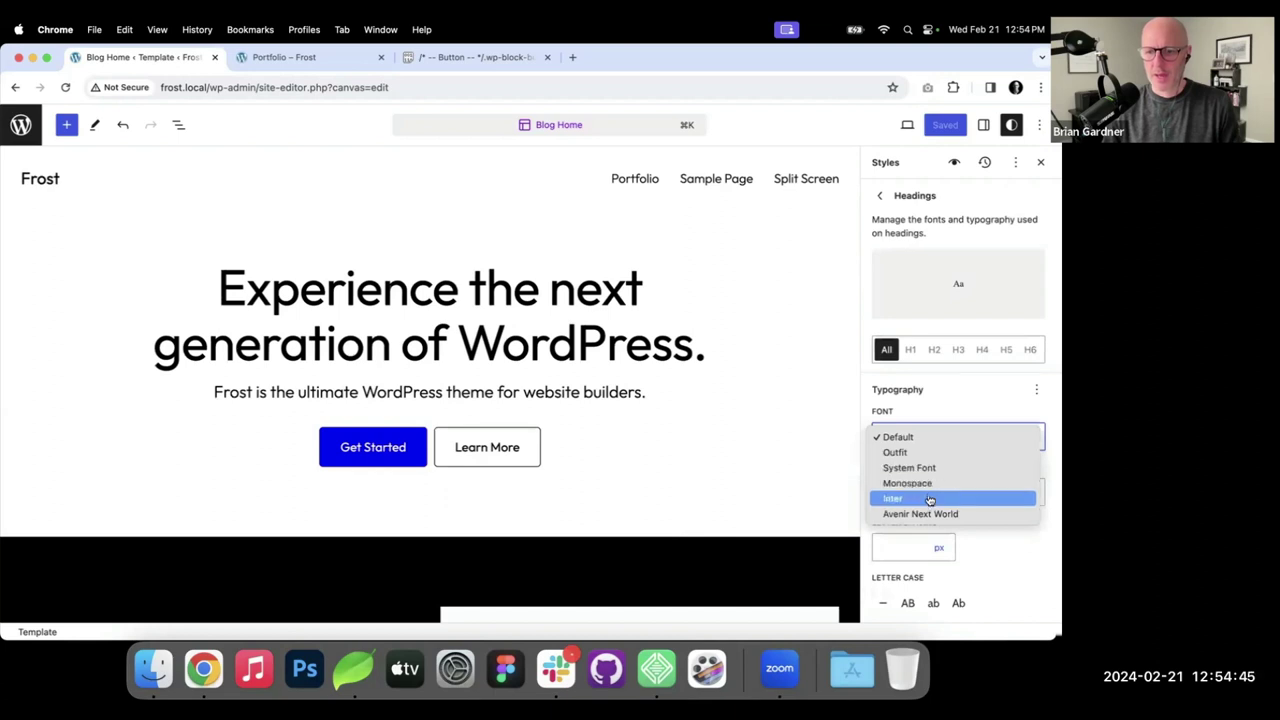
left_click(929, 514)
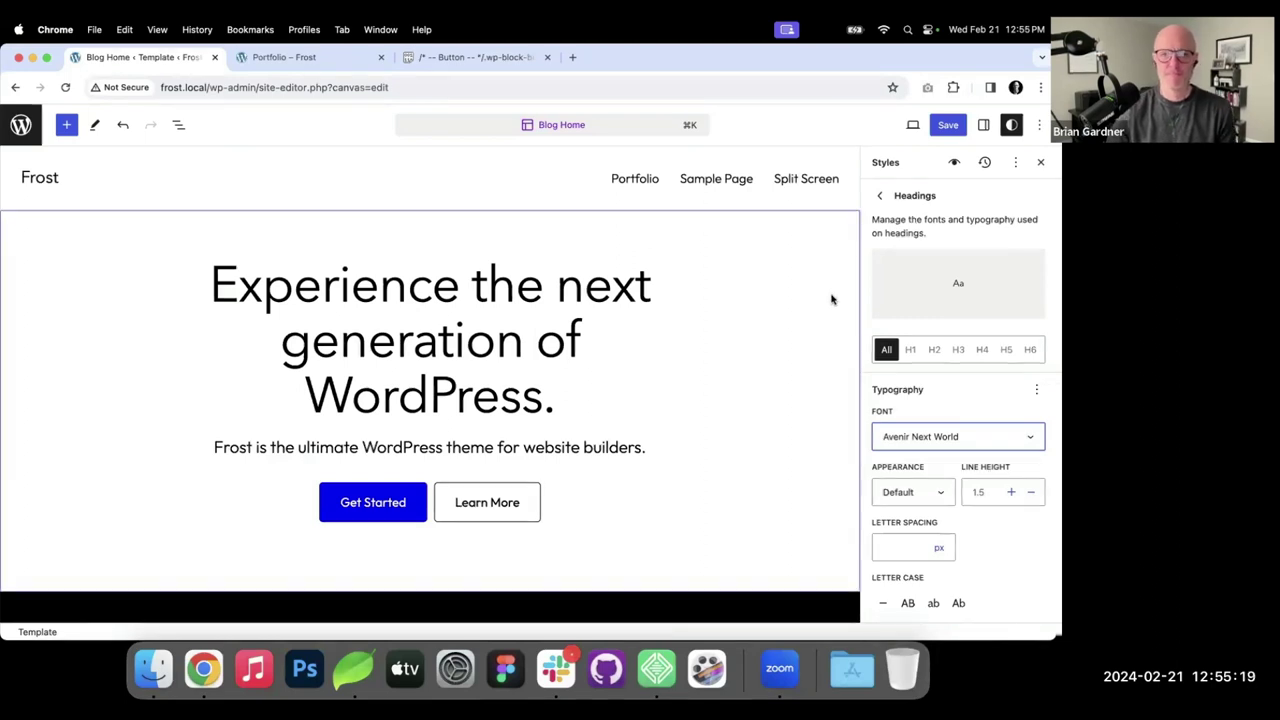
Load frostwp.com in the browser tab that holds the Portfolio page.
left_click(331, 60)
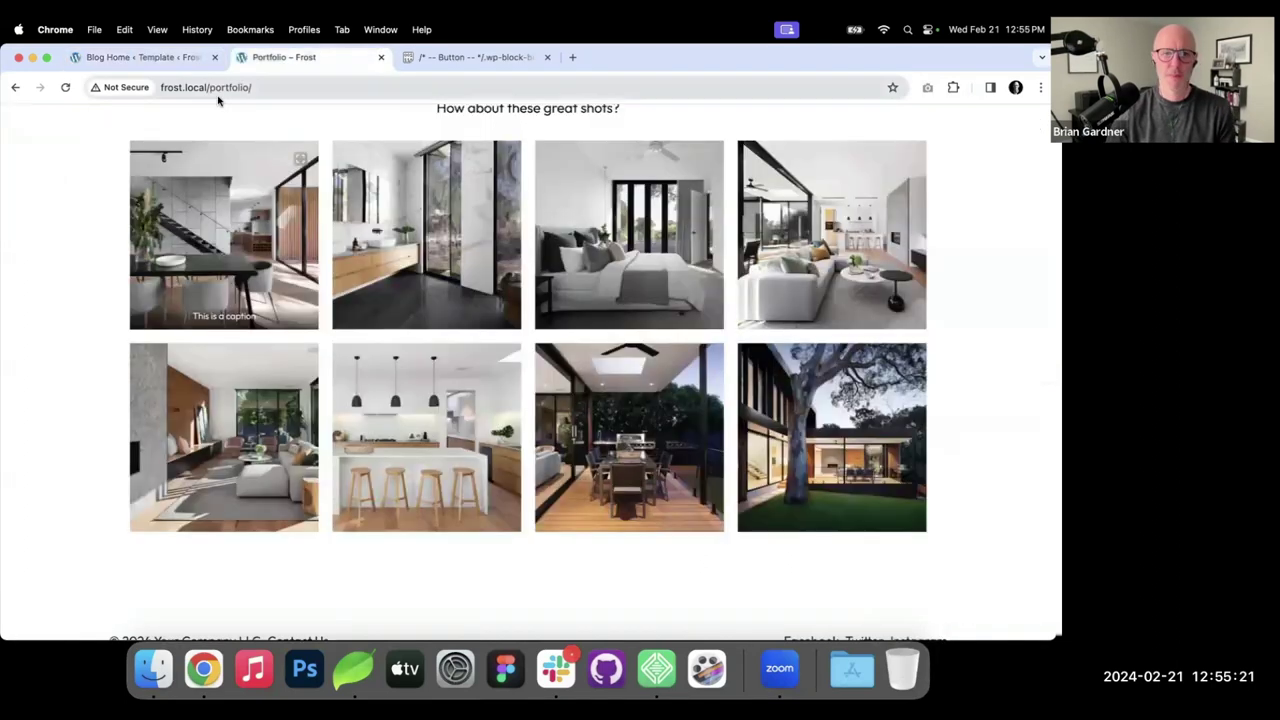
left_click(351, 87)
type("fro")
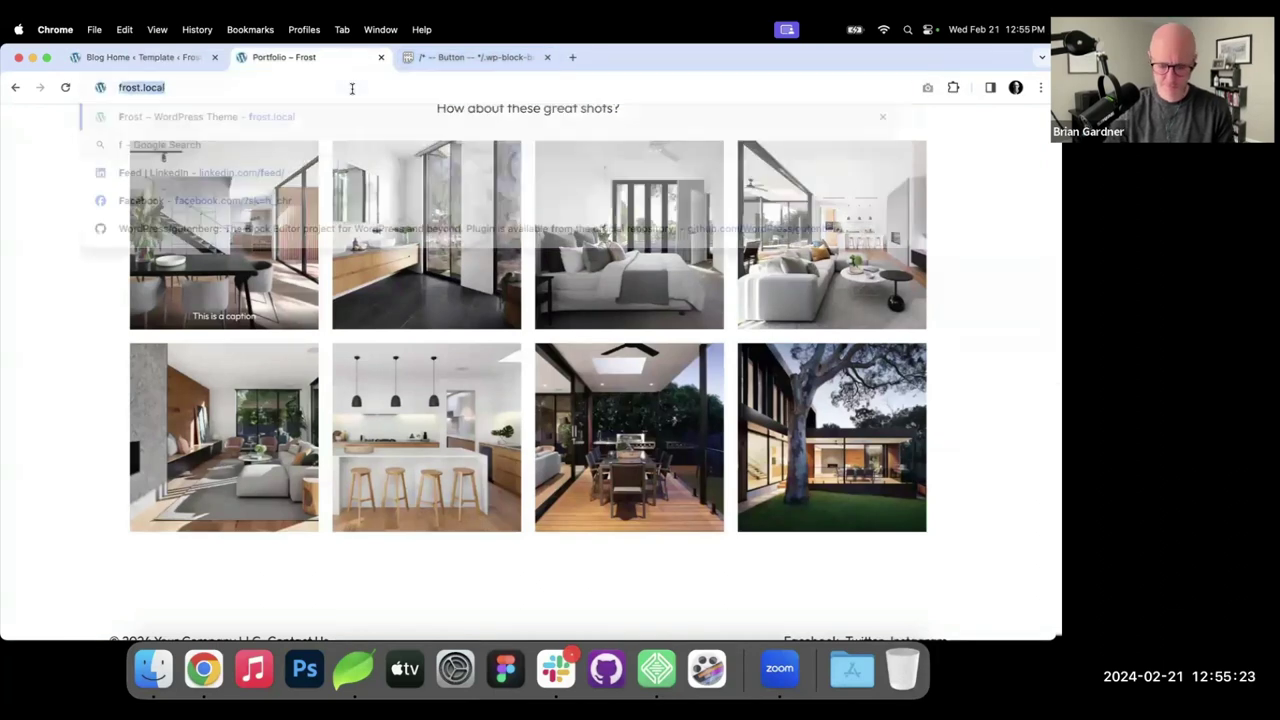
type("stwo.c")
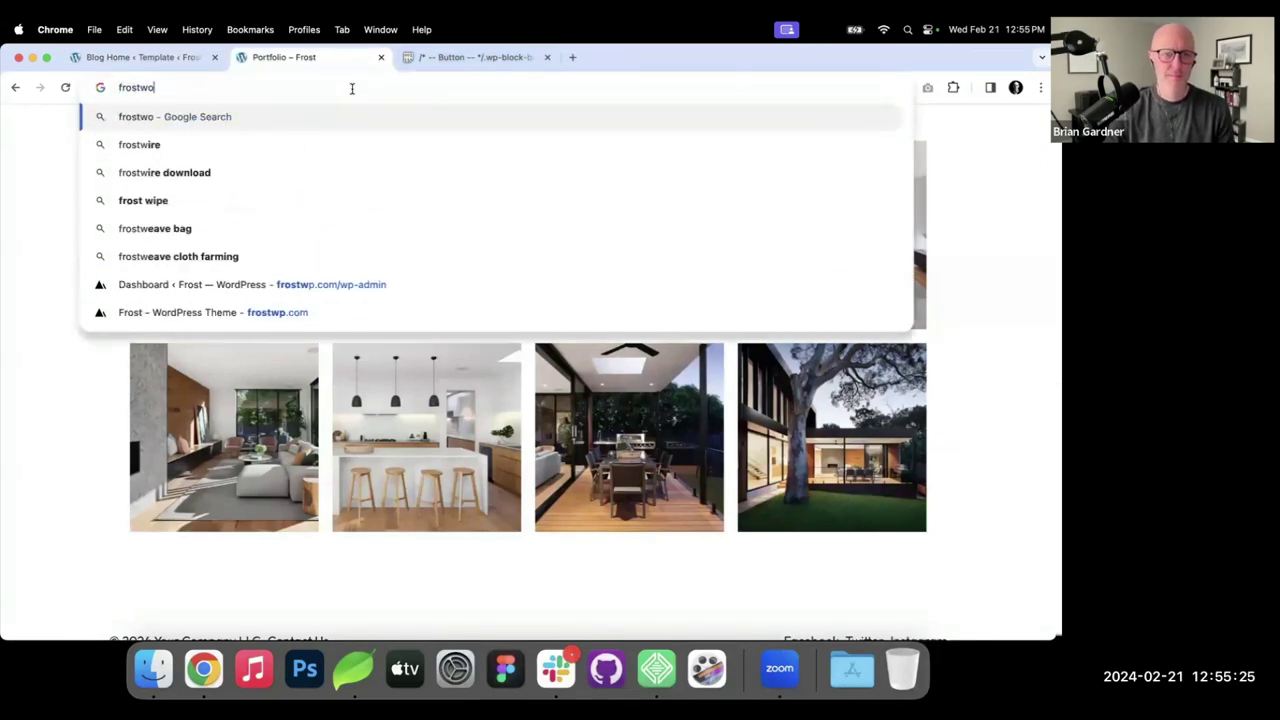
key("BackSpace")
key("BackSpace")
key("BackSpace")
type("p.co")
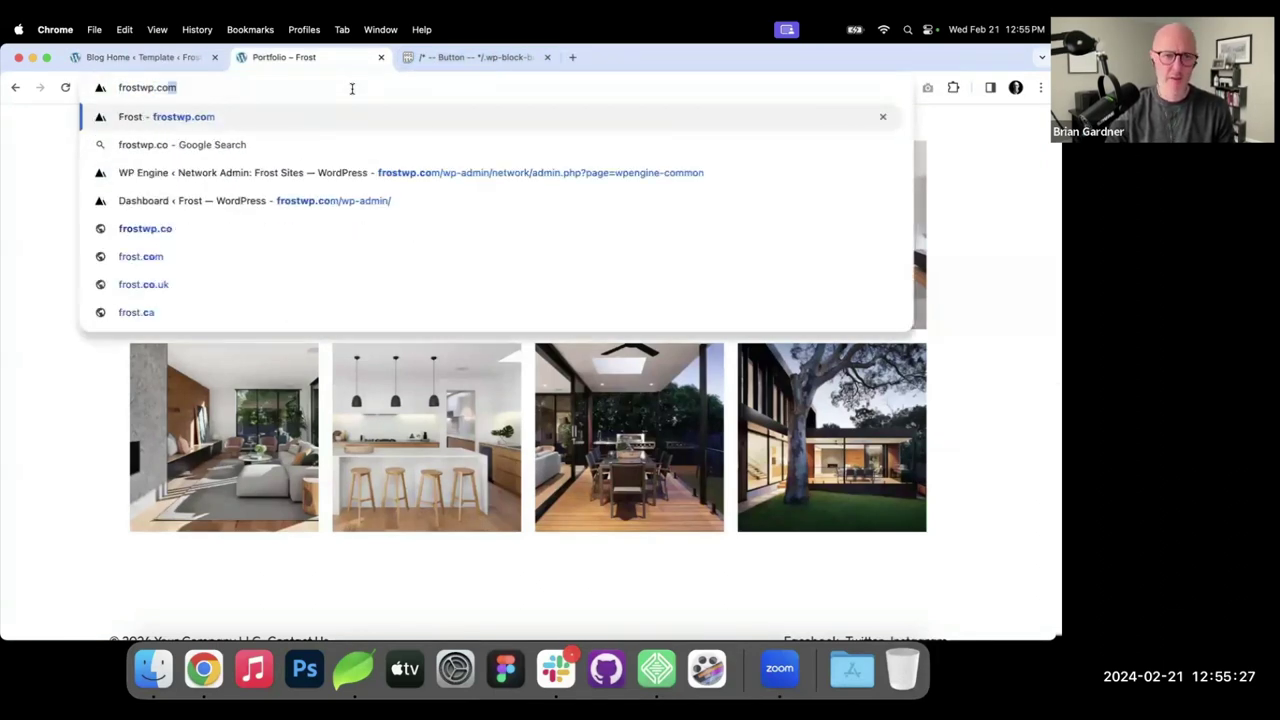
key("Return")
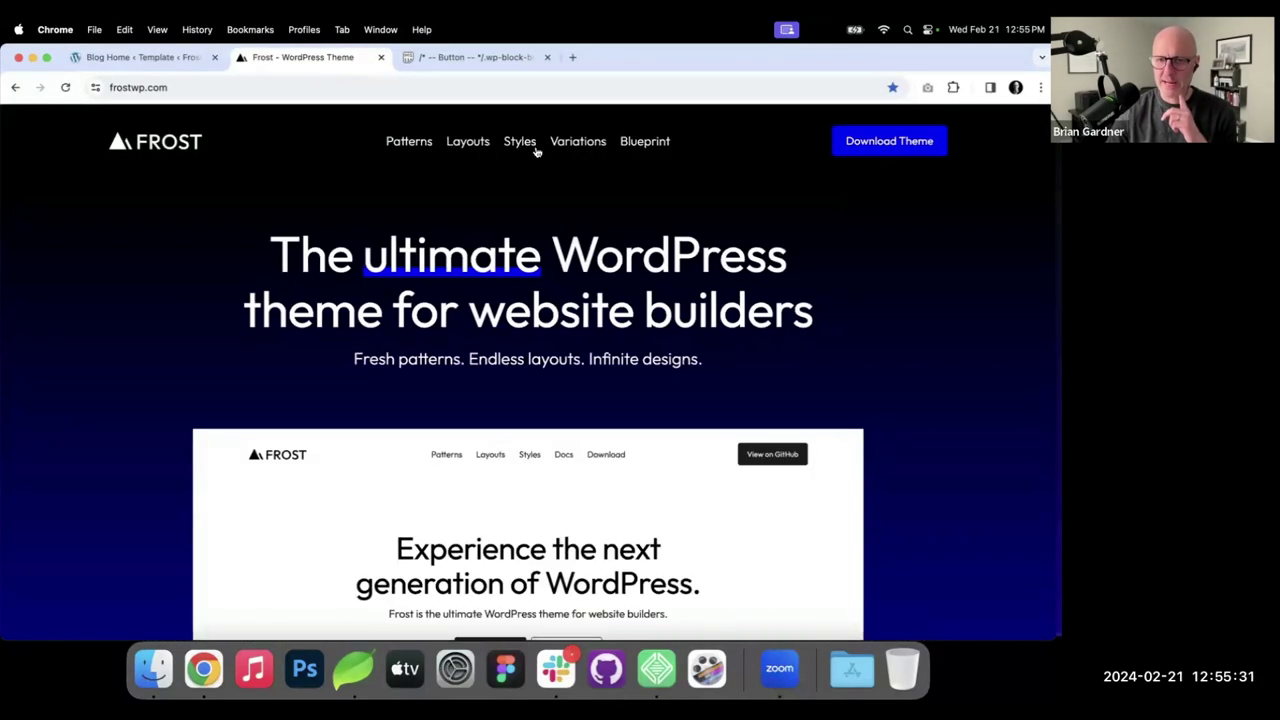
Open the Tables page from the Frost site's Styles overview and move it into its own browser window.
left_click(525, 148)
scroll(545, 262, "down", 5)
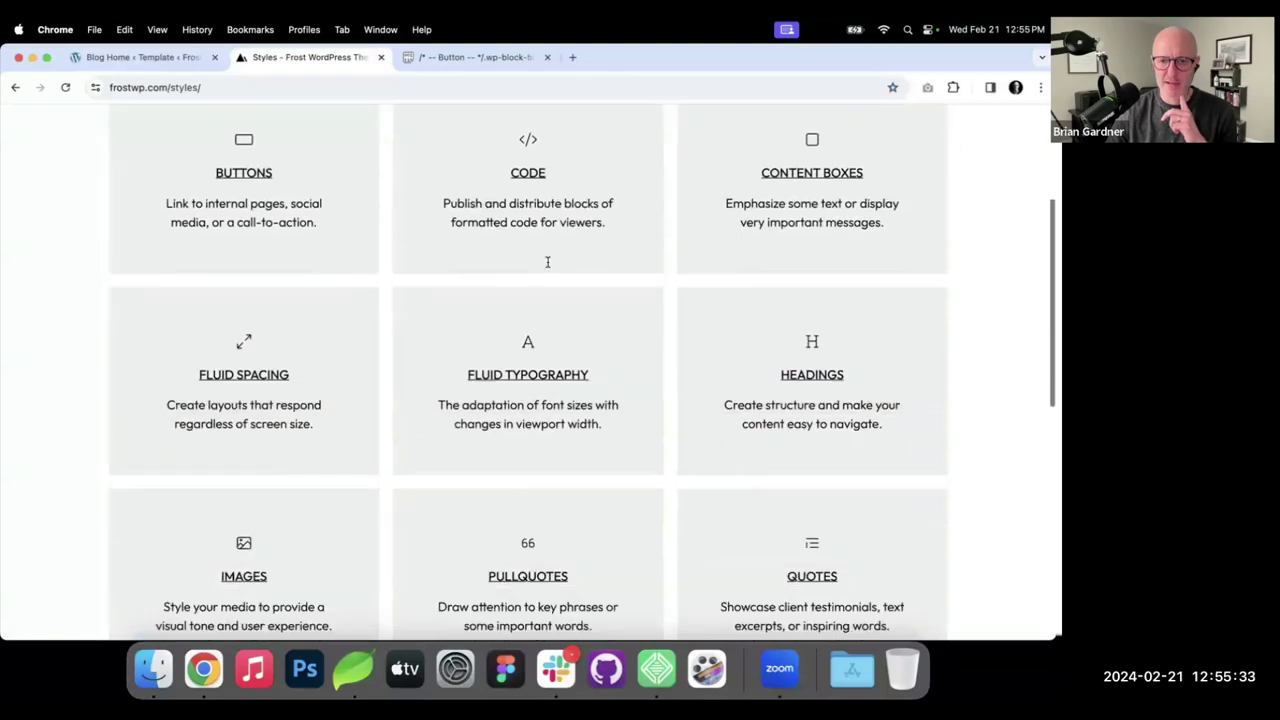
scroll(401, 488, "down", 3)
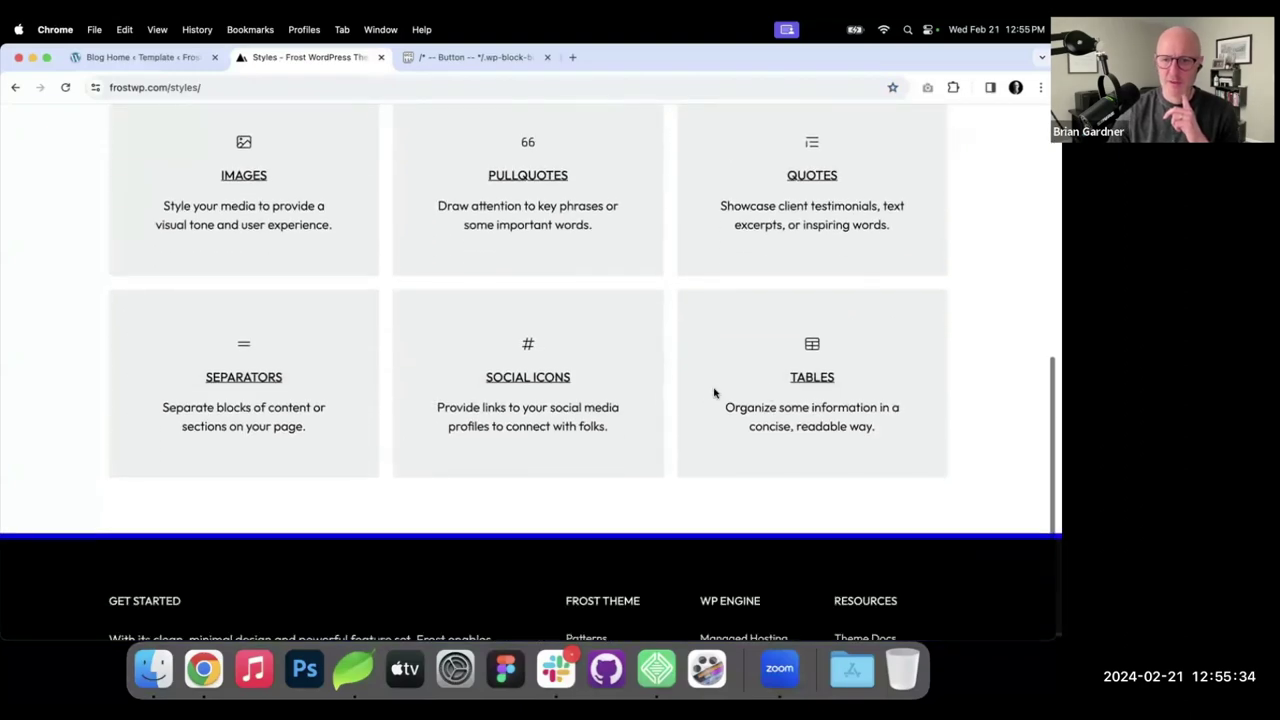
left_click(808, 381)
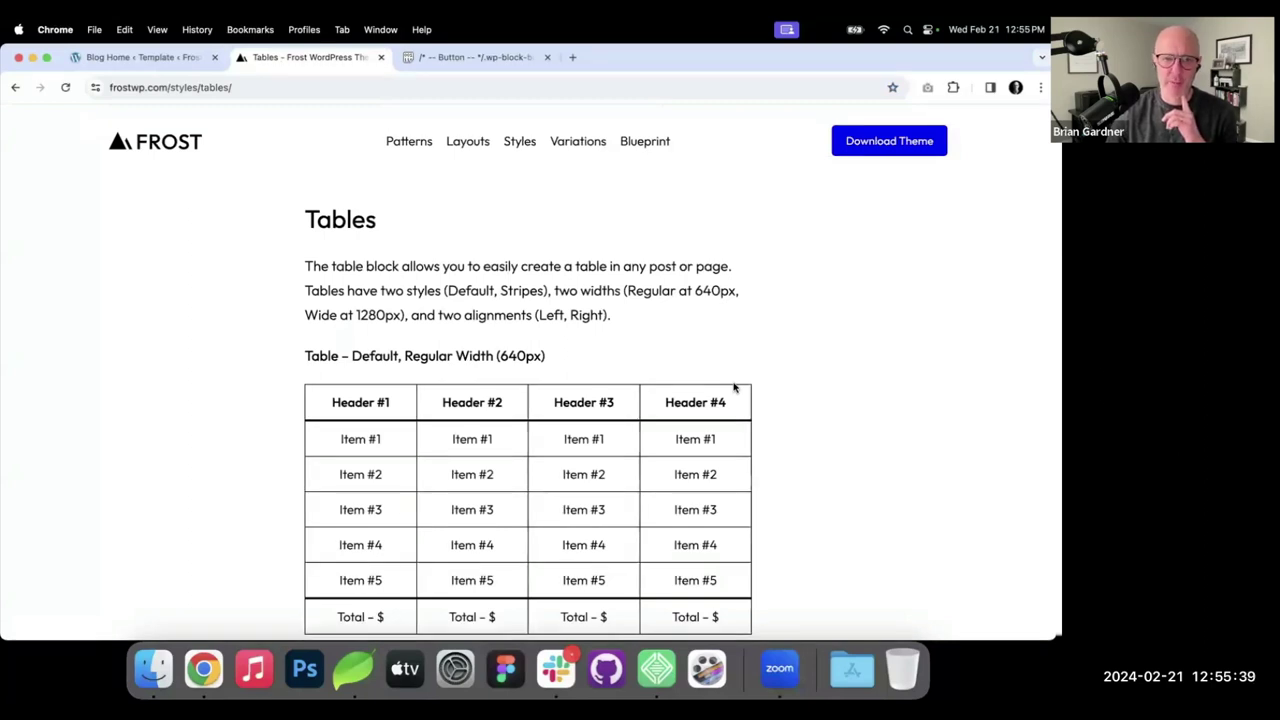
left_click(341, 86)
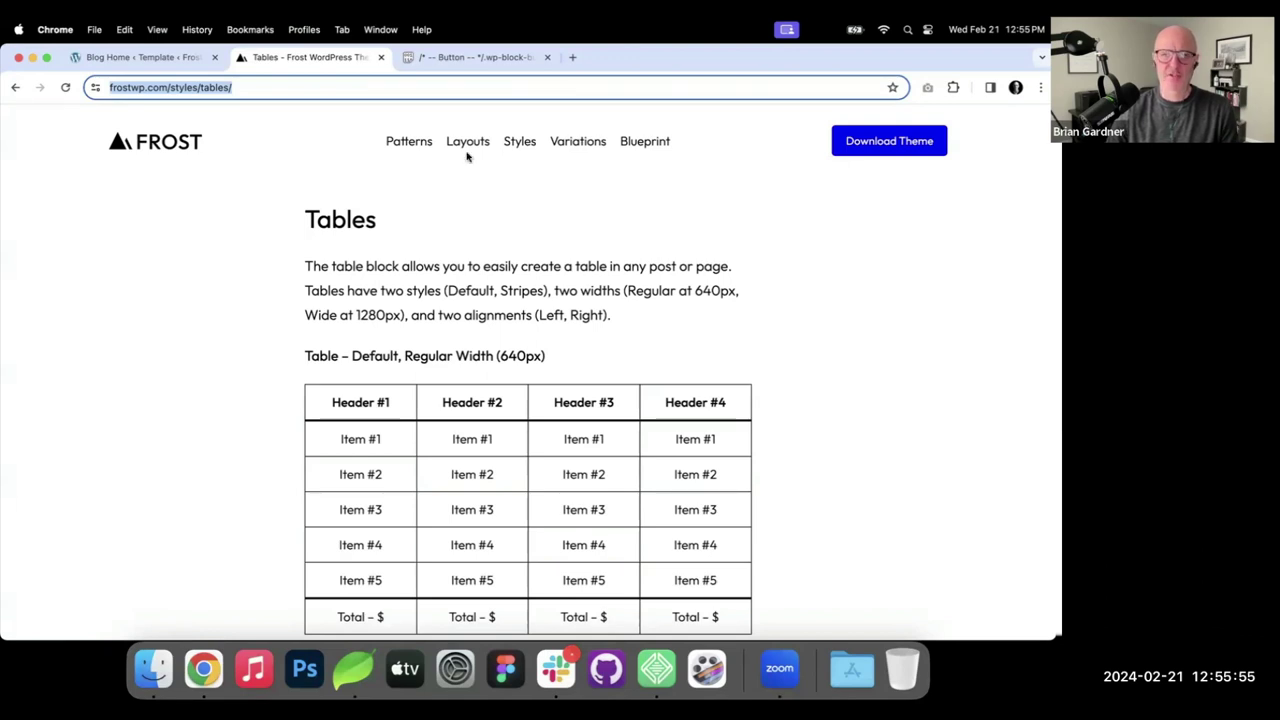
left_click_drag(335, 60, 417, 100)
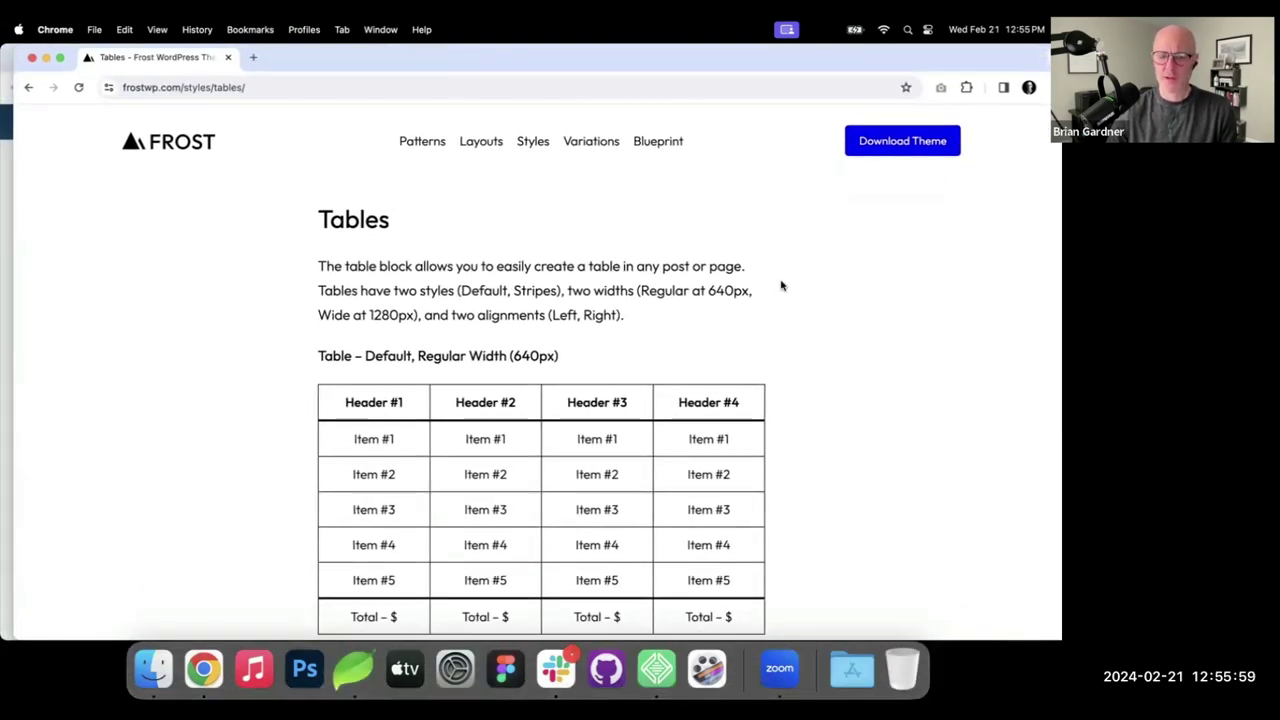
Examine the default and striped table examples at regular and wide widths on the Tables page.
scroll(757, 285, "down", 10)
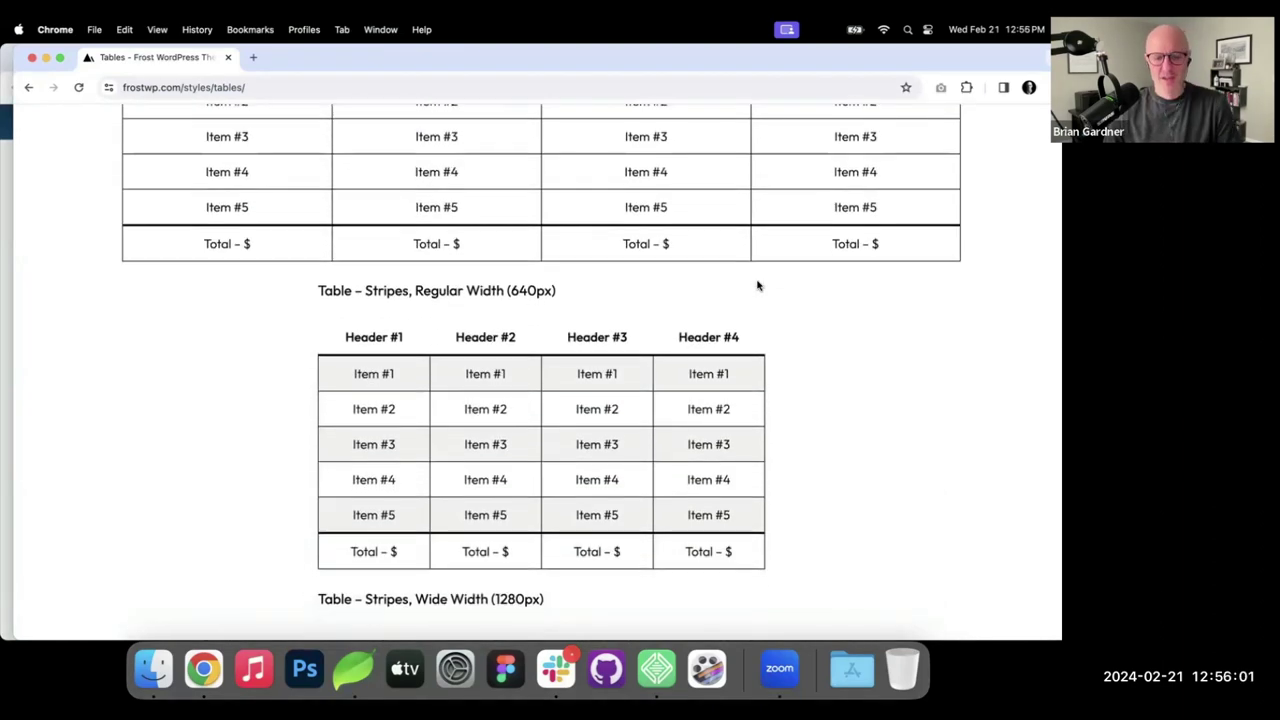
scroll(757, 285, "up", 13)
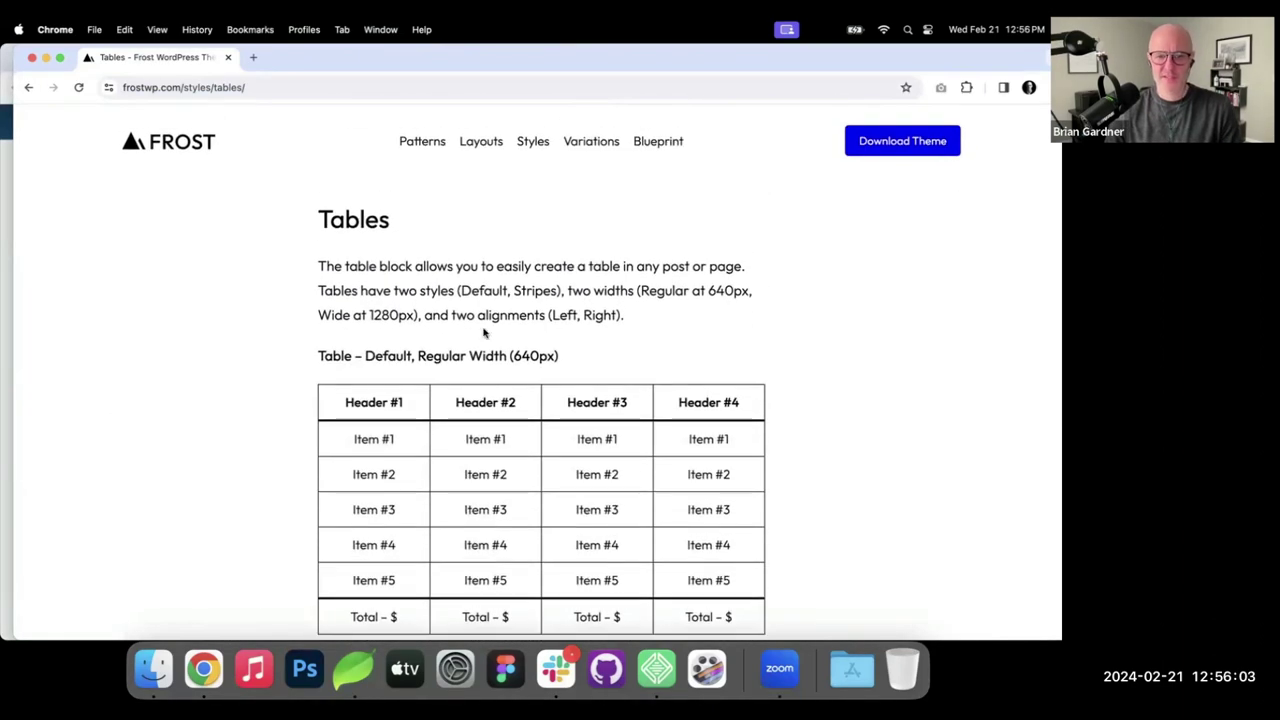
scroll(484, 333, "down", 2)
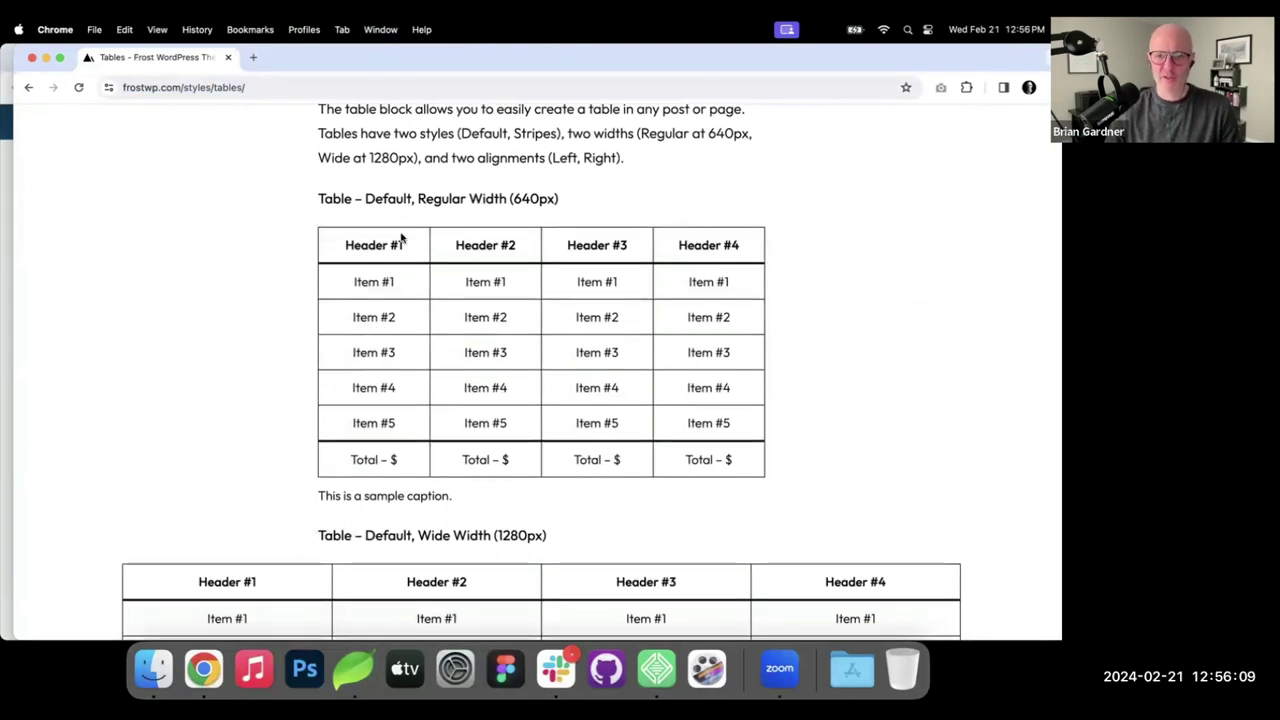
scroll(494, 385, "down", 3)
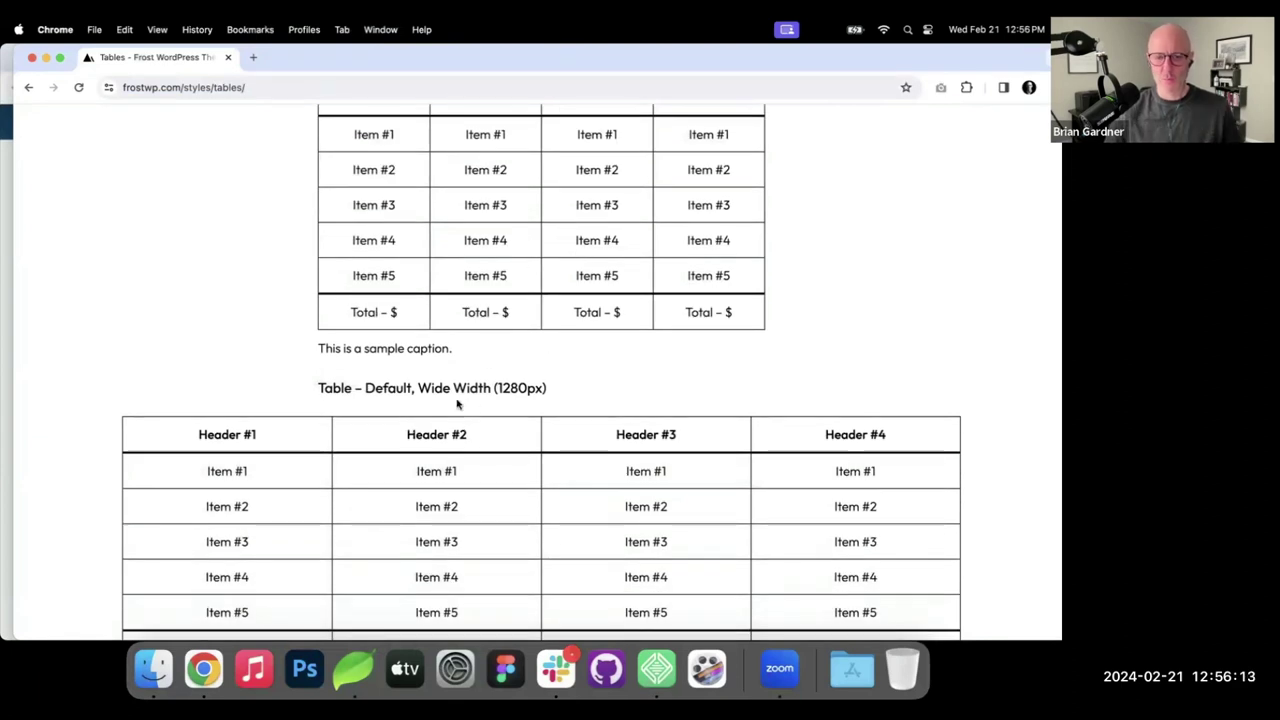
scroll(457, 403, "down", 3)
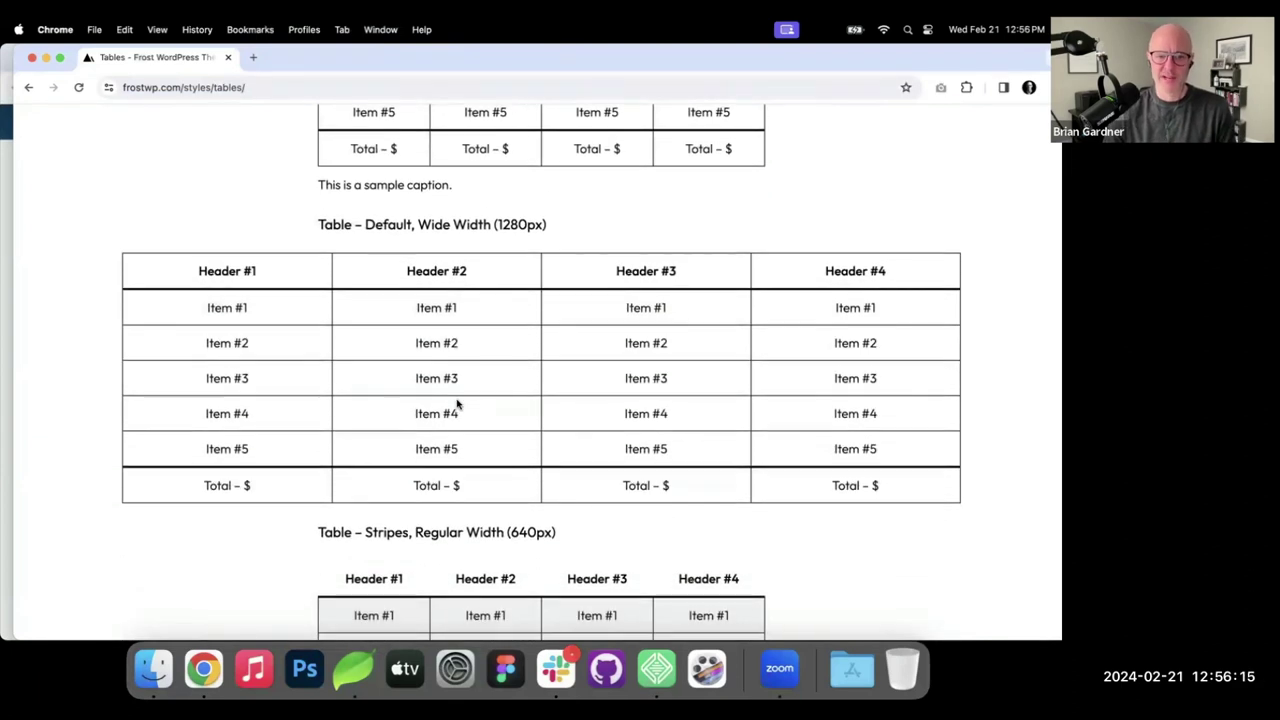
scroll(457, 403, "down", 3)
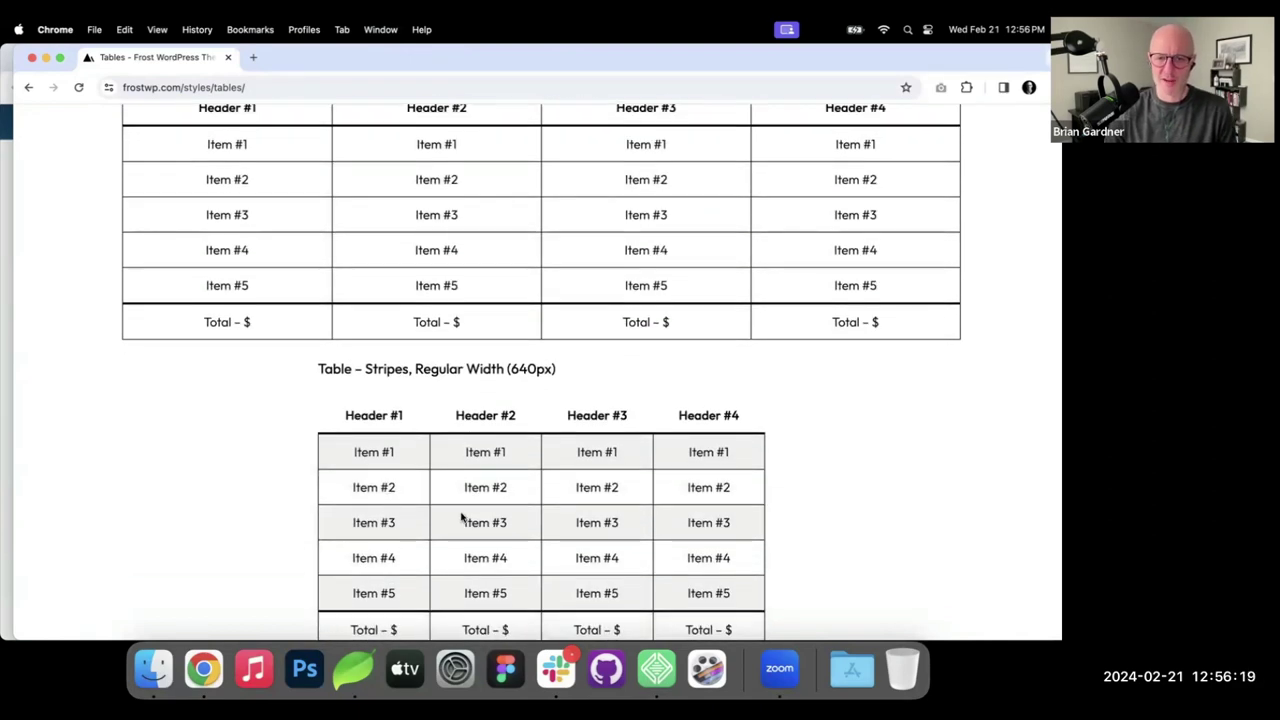
scroll(461, 516, "down", 5)
scroll(461, 516, "up", 9)
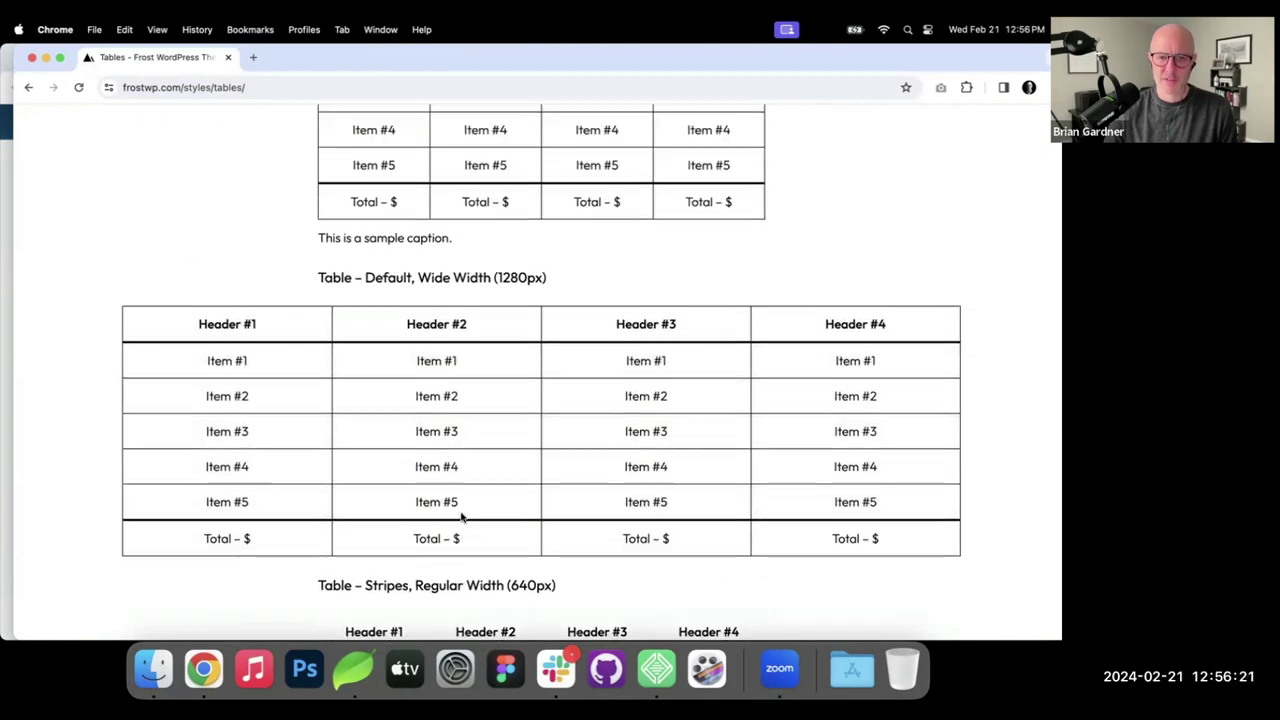
Narrow the browser window to mobile width and check how the sample tables on the Tables page adapt.
left_click_drag(995, 57, 937, 66)
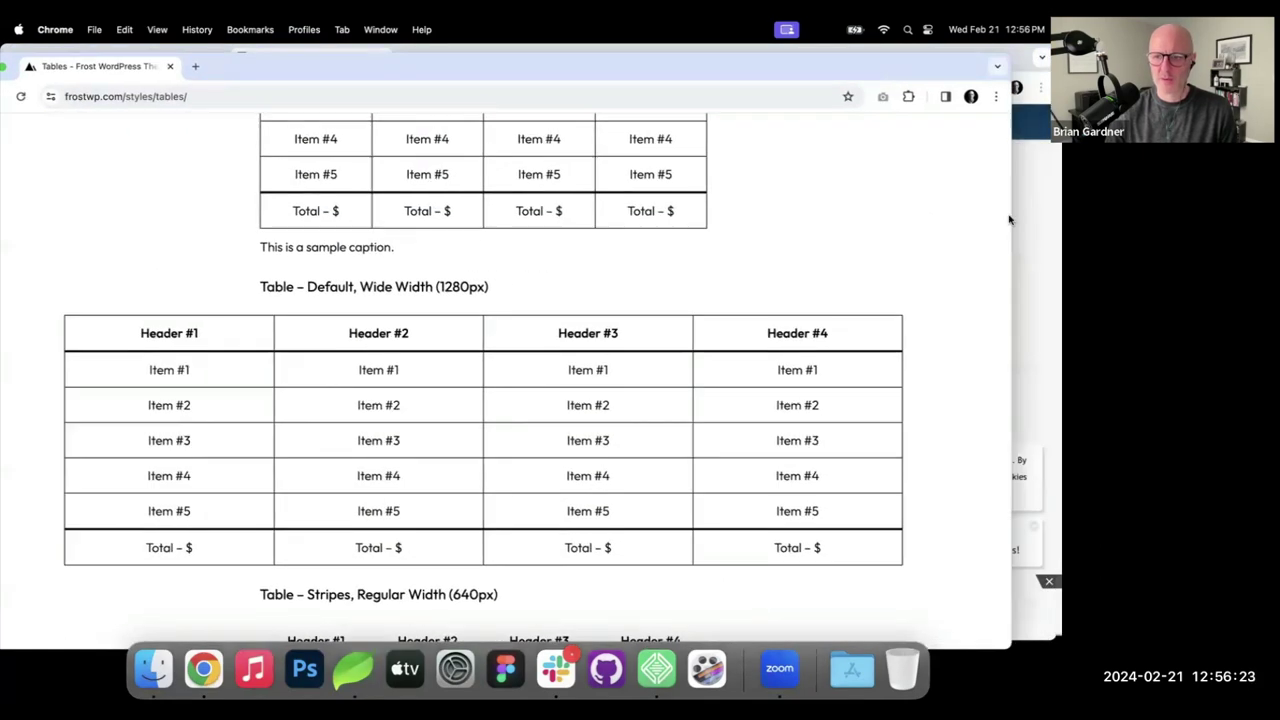
left_click_drag(976, 214, 570, 330)
scroll(1030, 233, "up", 10)
scroll(560, 340, "down", 4)
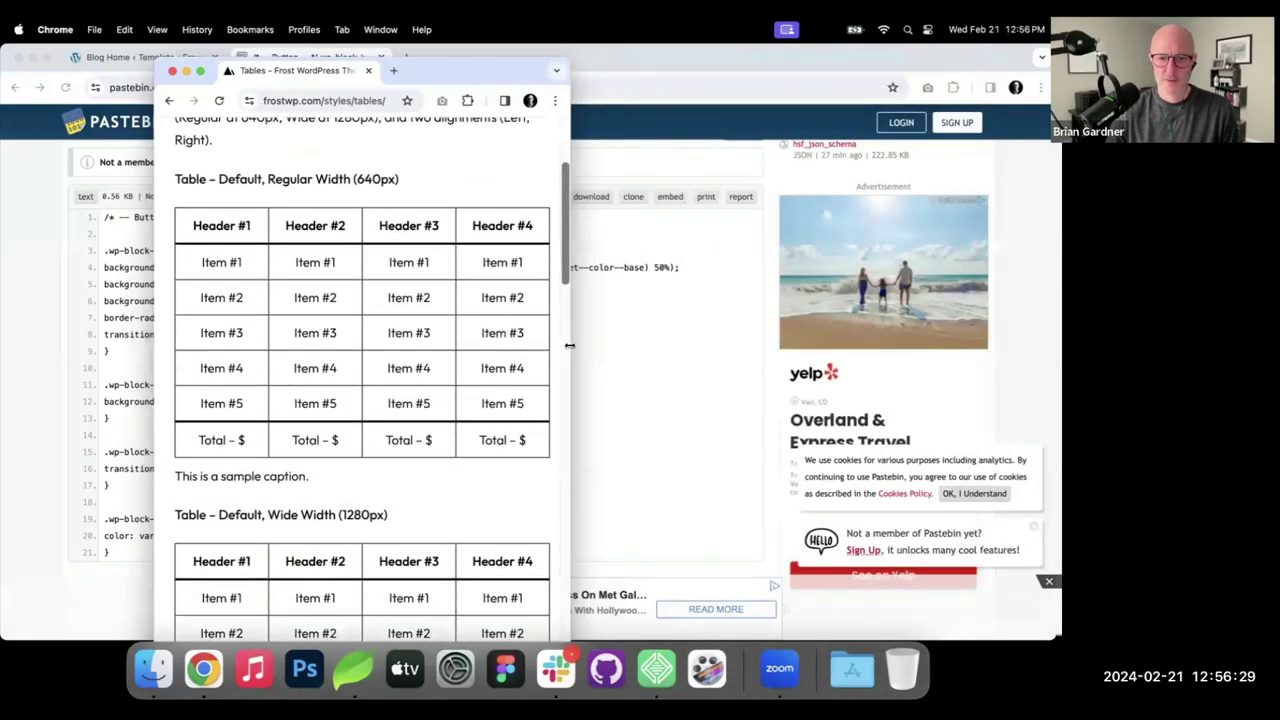
scroll(346, 560, "down", 3)
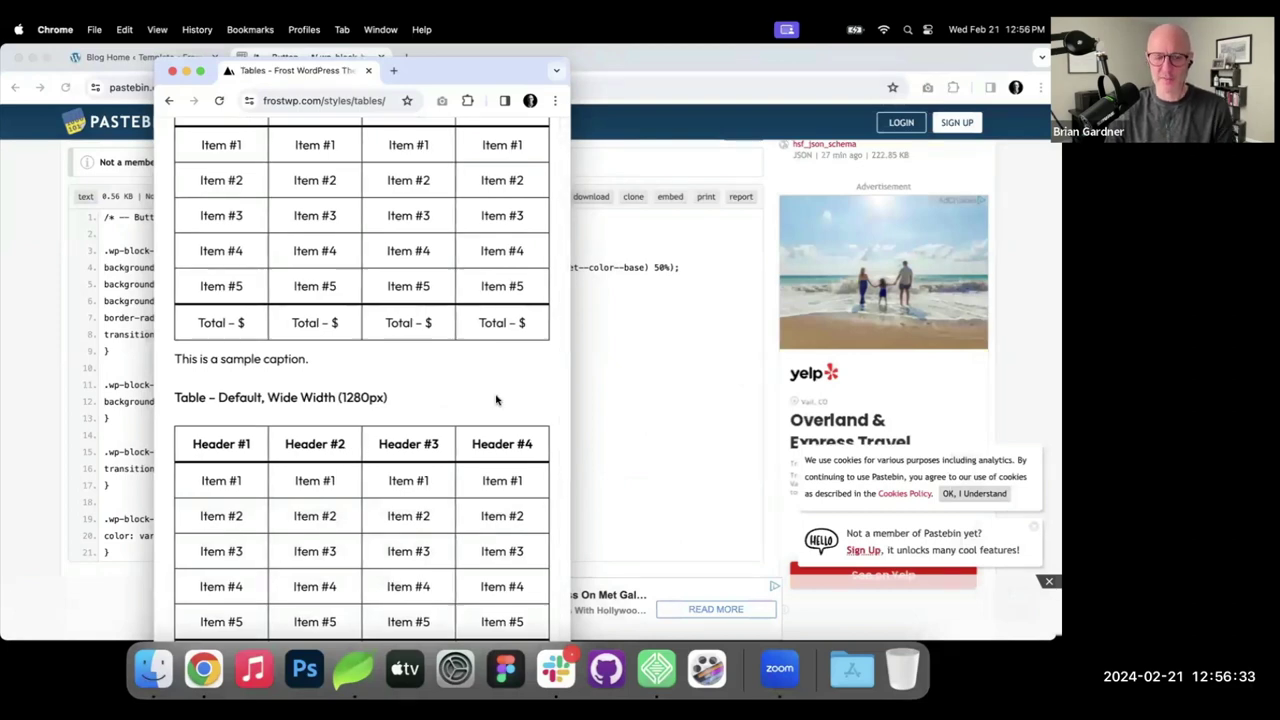
scroll(520, 390, "up", 2)
scroll(557, 357, "up", 2)
left_click_drag(570, 357, 284, 370)
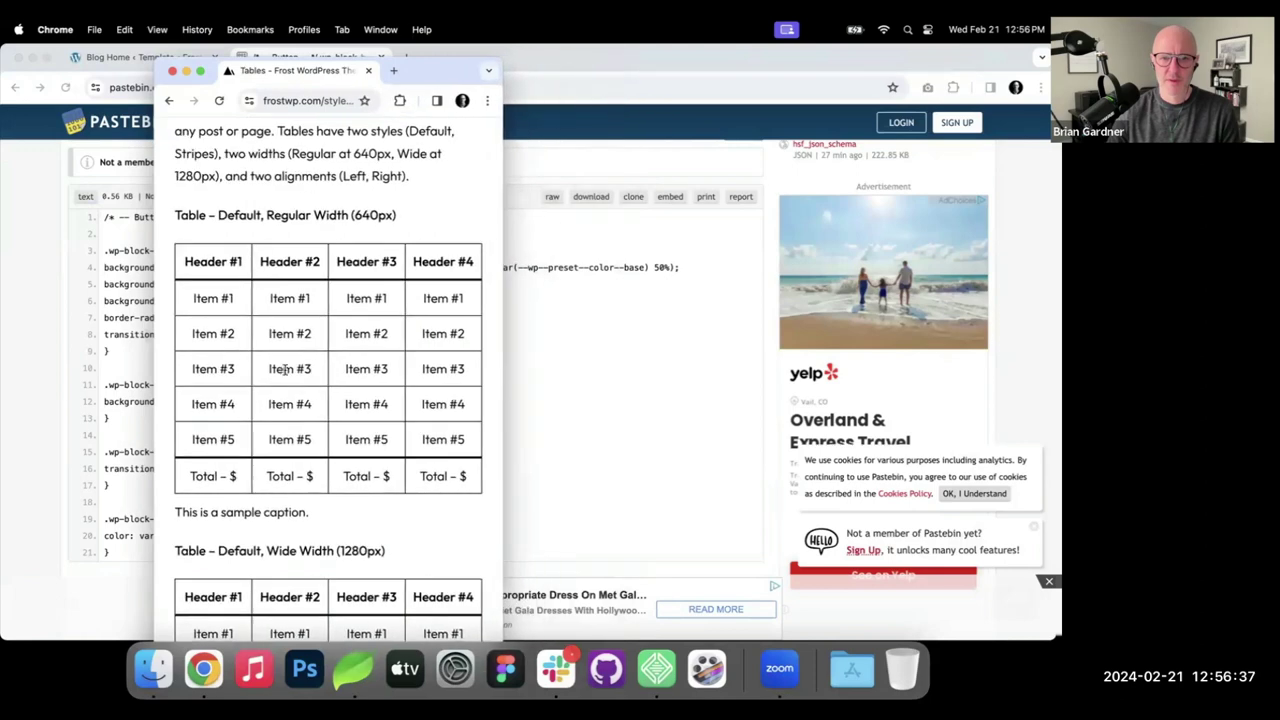
Check the remaining sample tables at mobile width and return the Tables page to the main browser window.
scroll(284, 370, "down", 7)
scroll(284, 370, "down", 10)
scroll(457, 362, "up", 20)
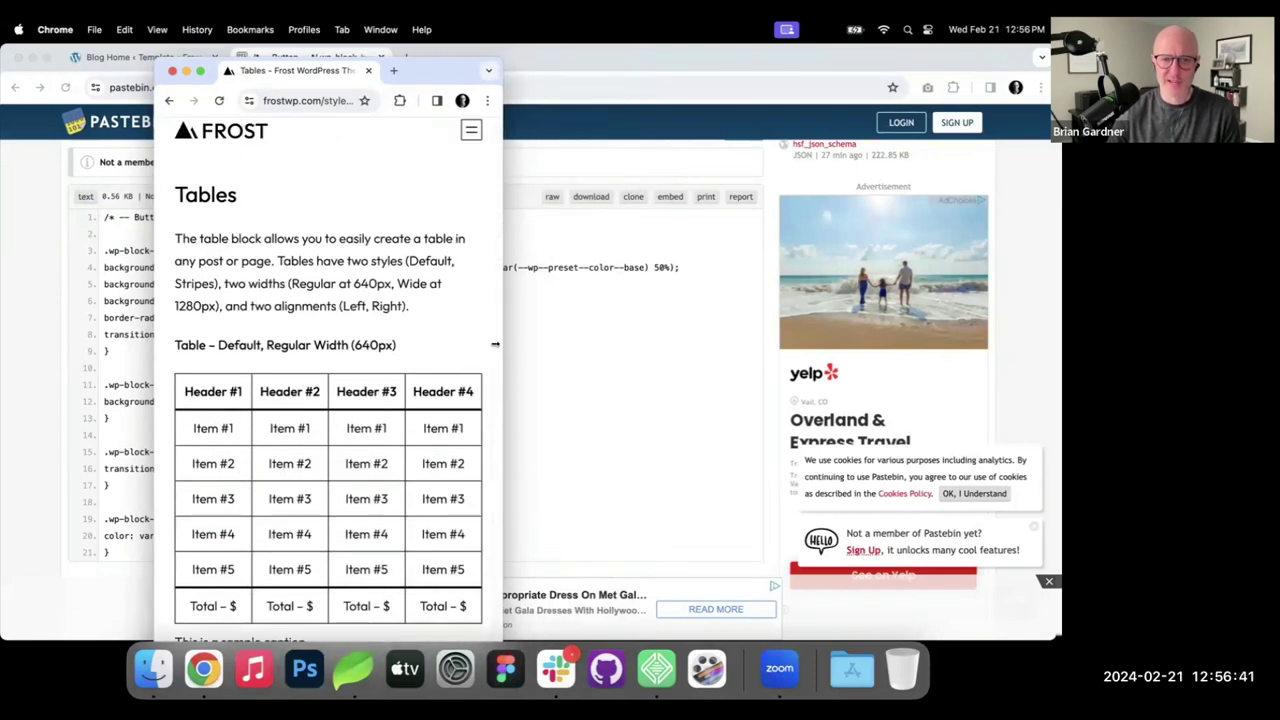
left_click_drag(342, 70, 340, 57)
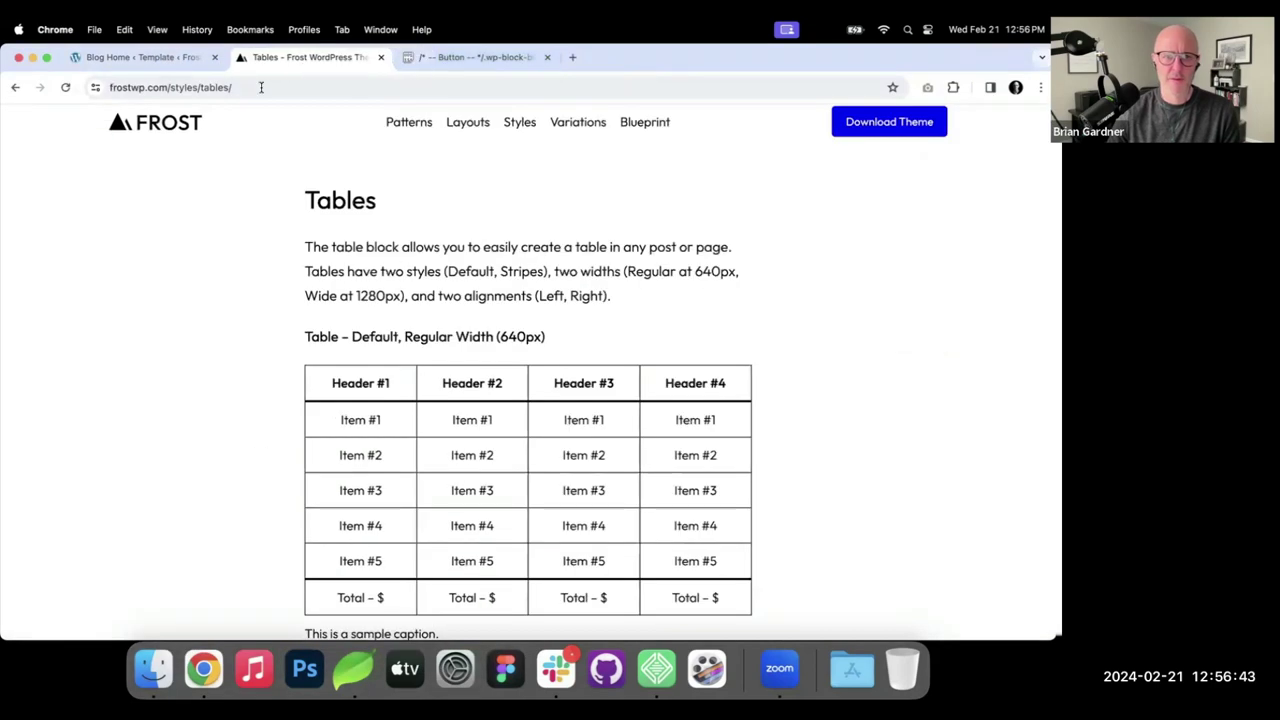
Load the Frost site's admin dashboard at frostwp.com/wp-admin in place of the Tables page.
left_click(205, 87)
left_click(200, 87)
left_click_drag(205, 87, 266, 87)
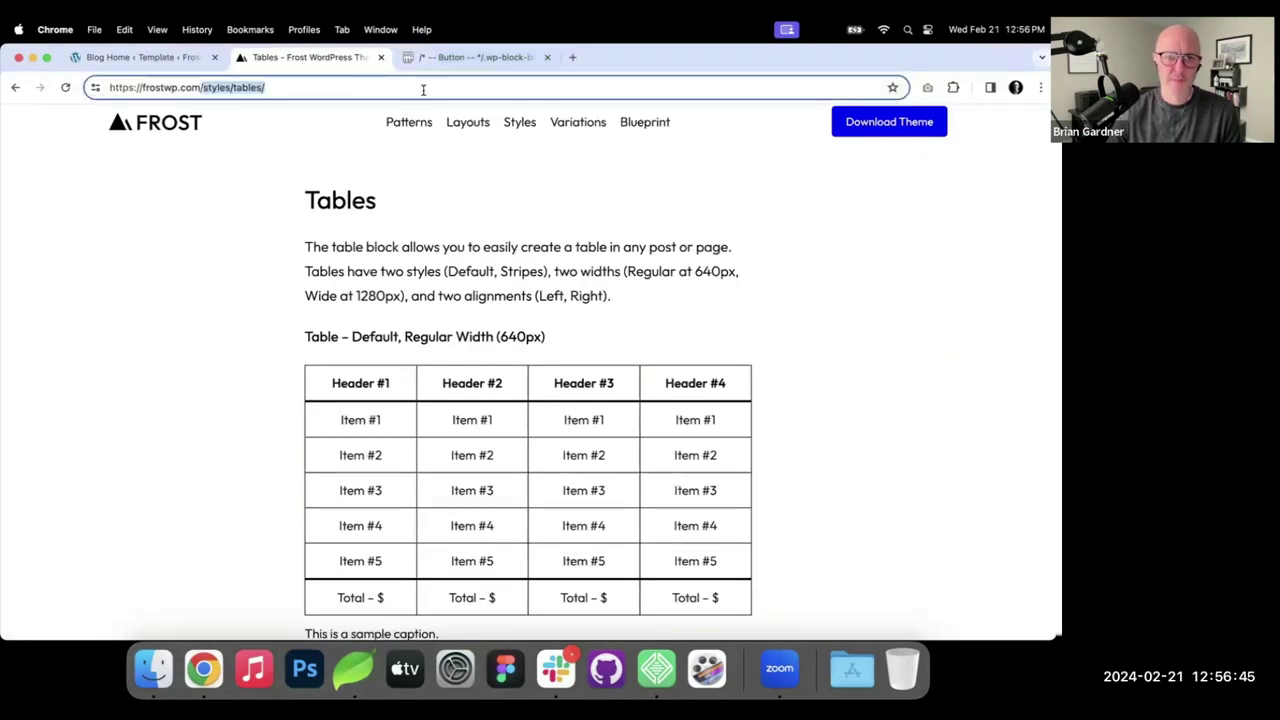
type("wp-admin")
key("Return")
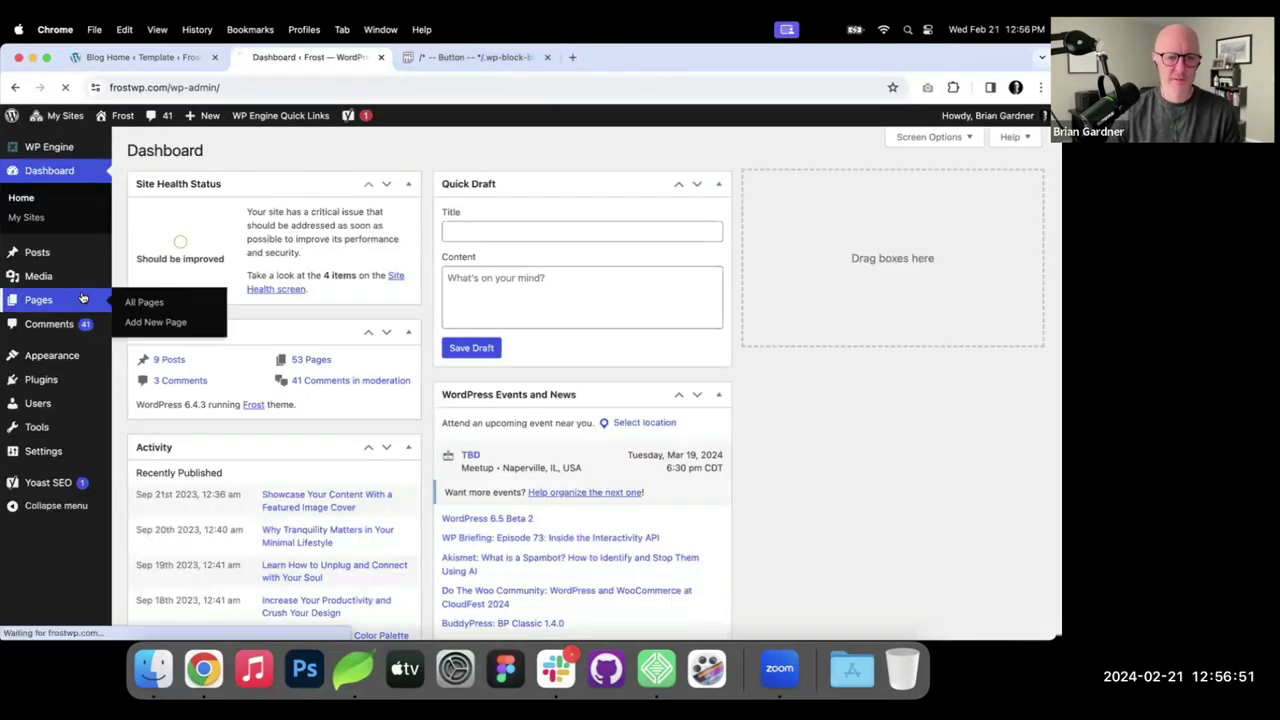
Find the Tables page under Styles in the site's list of pages and open it for editing.
left_click(90, 299)
scroll(273, 292, "down", 10)
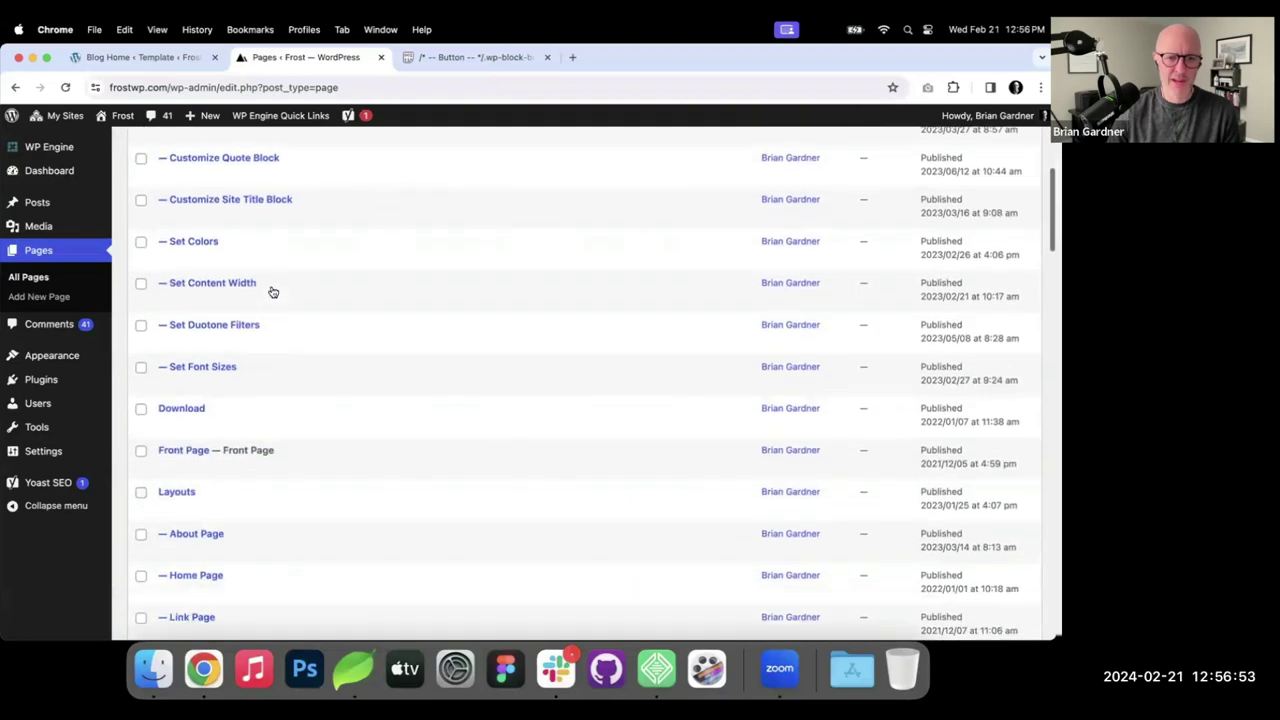
scroll(282, 300, "down", 12)
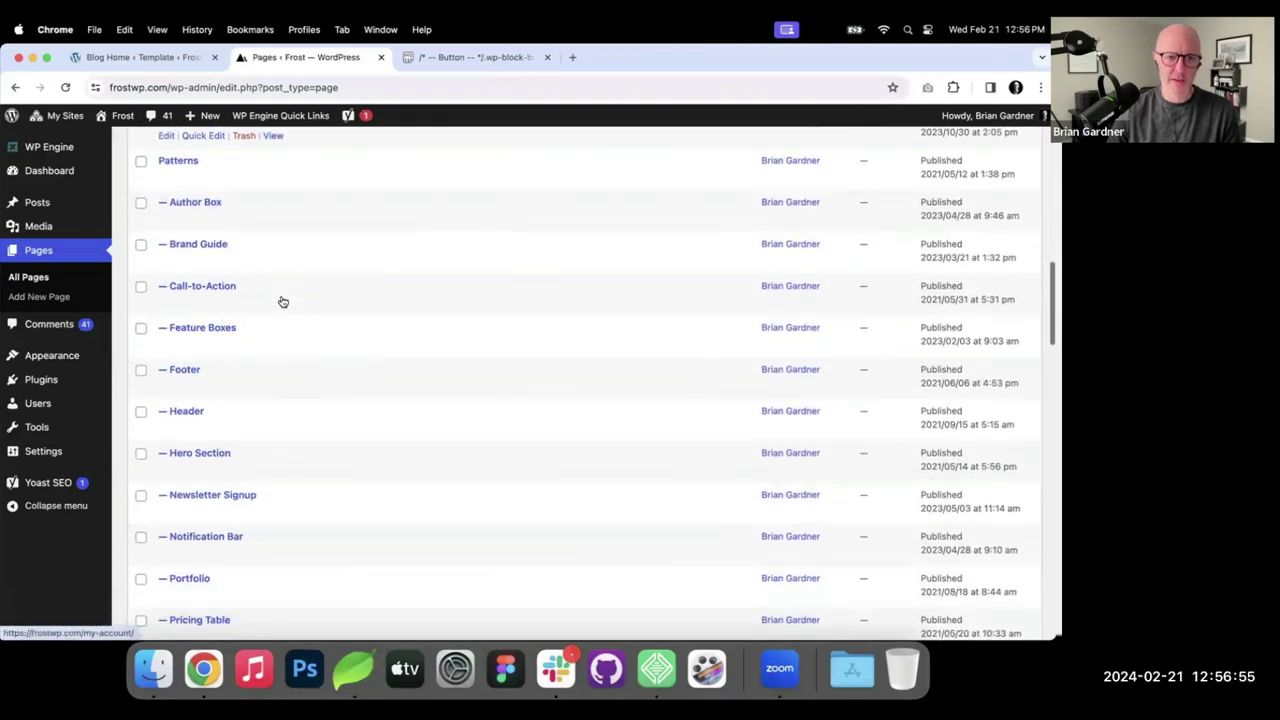
scroll(282, 300, "down", 12)
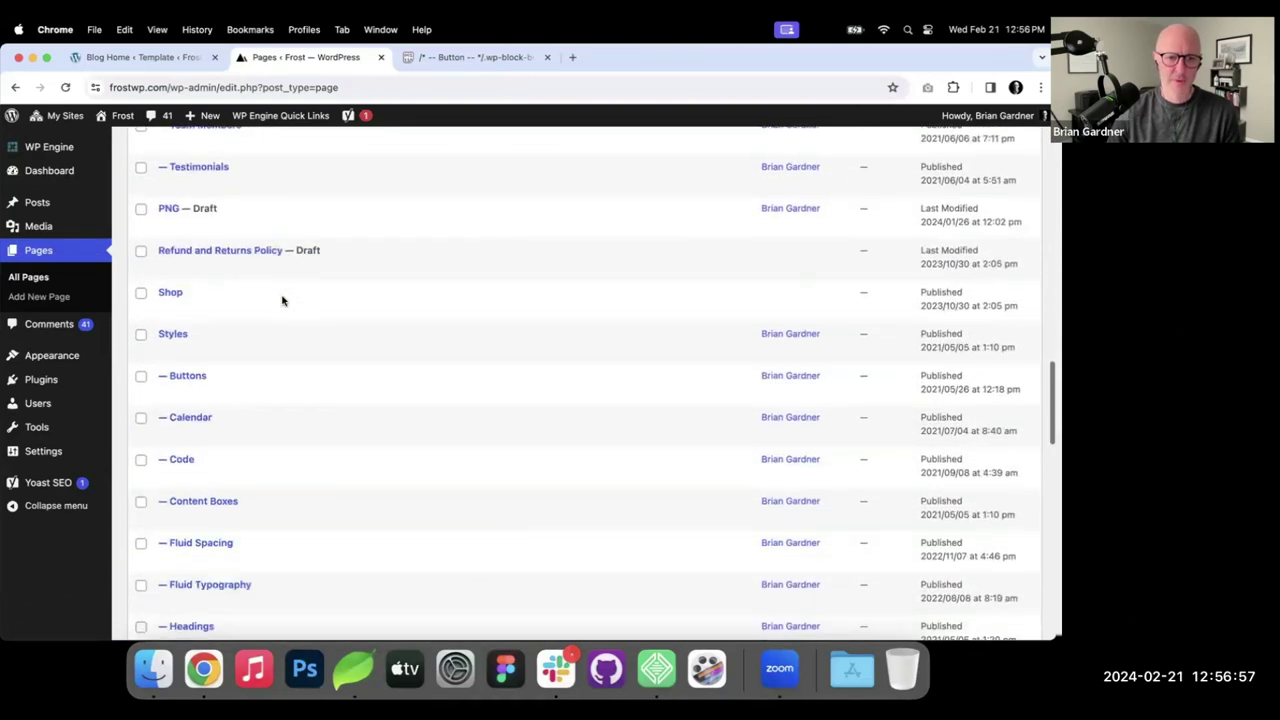
scroll(228, 565, "down", 2)
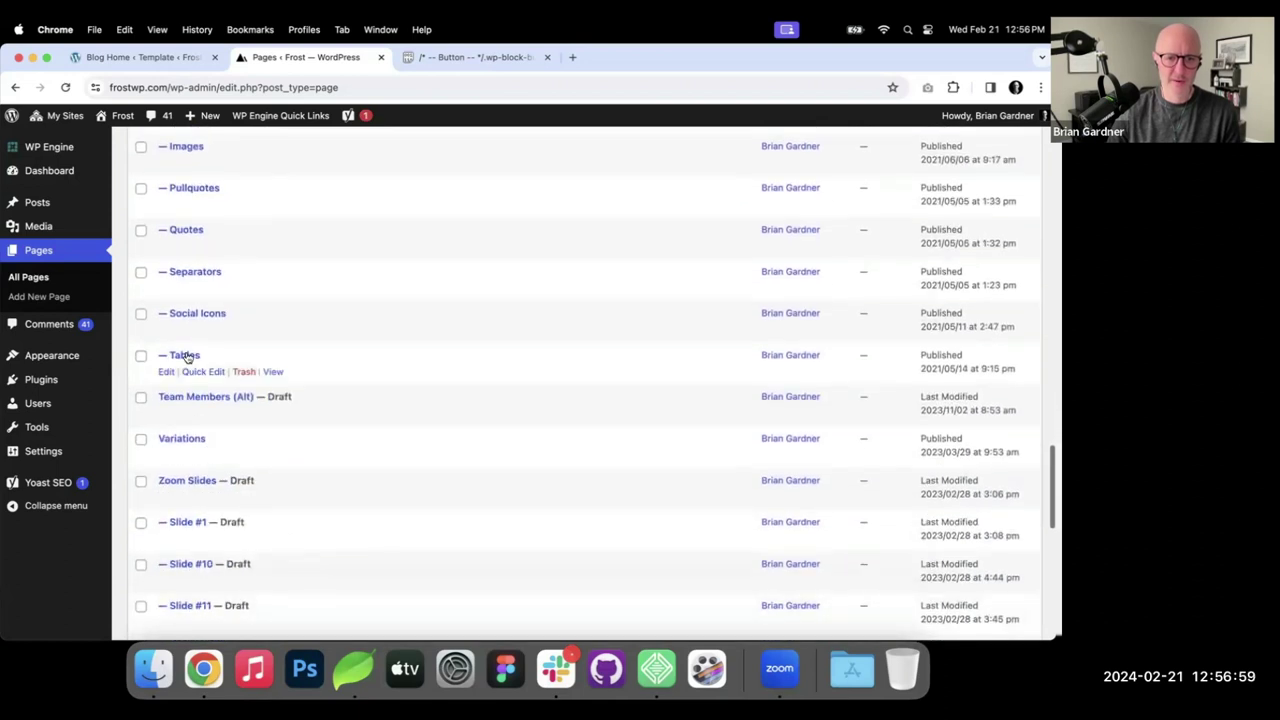
left_click(189, 355)
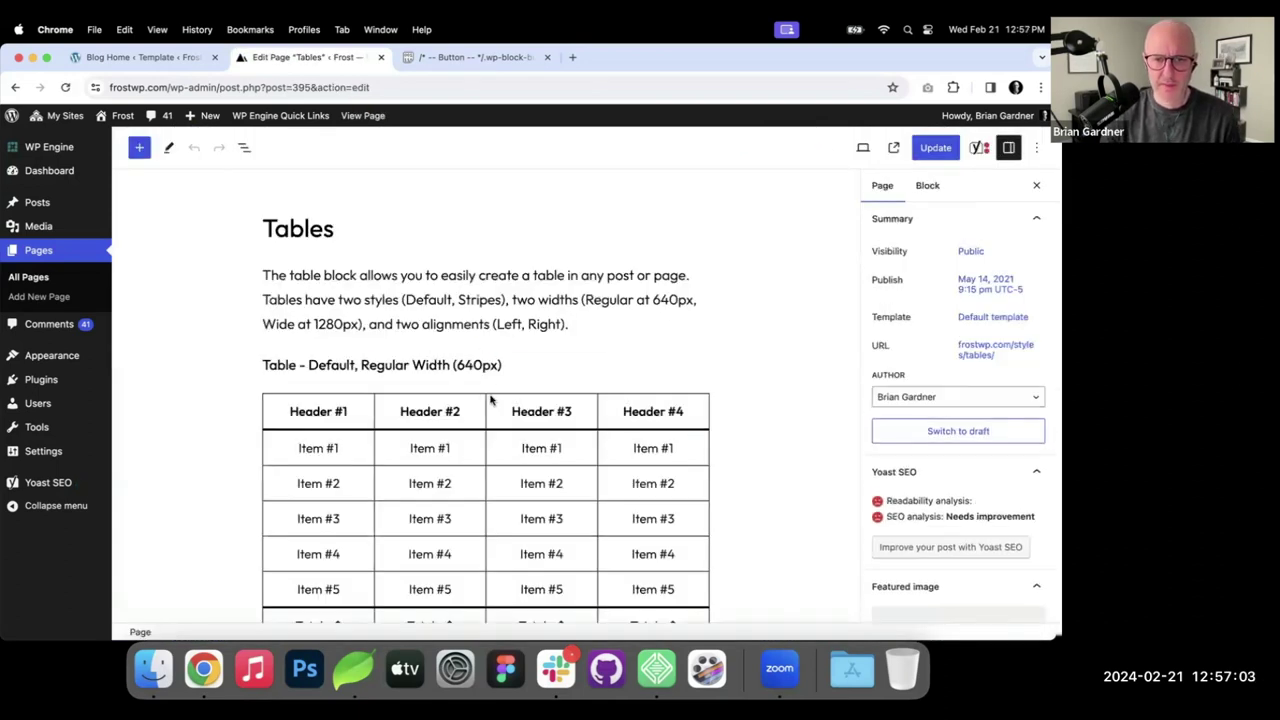
Select the regular-width default table, compare its Stripes and Default styles, and leave it on Default.
left_click(491, 405)
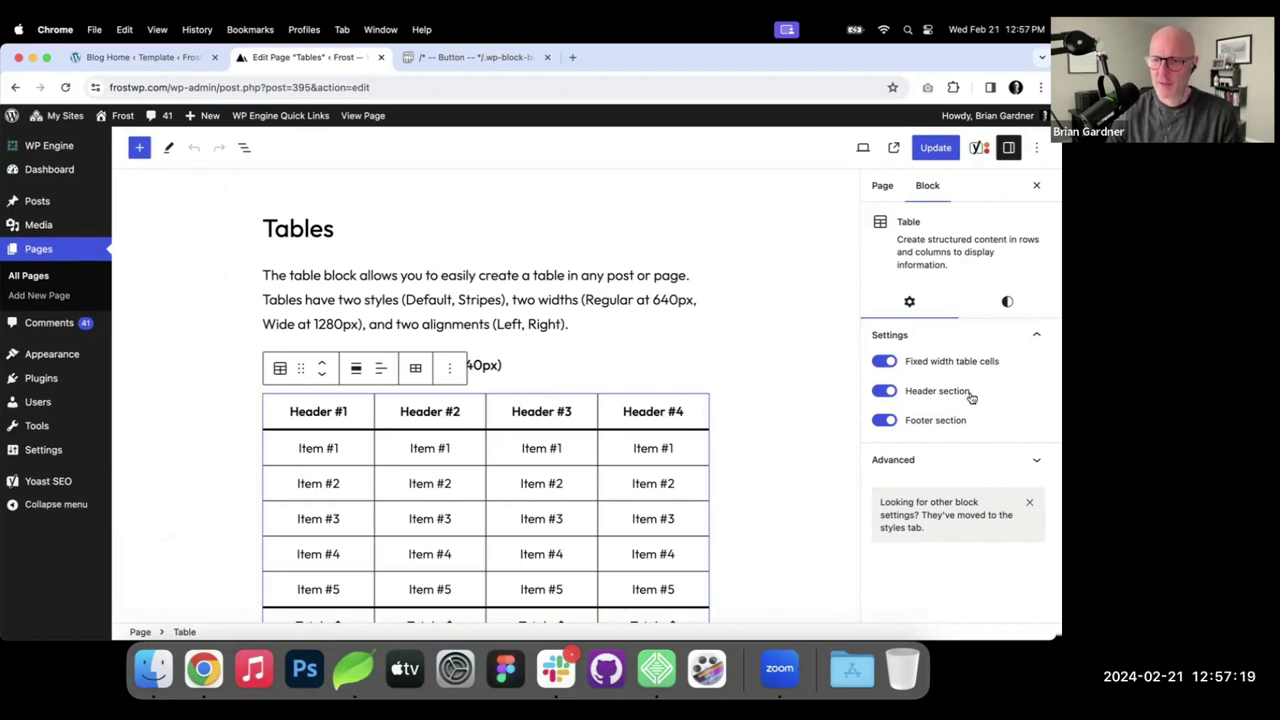
left_click(1012, 303)
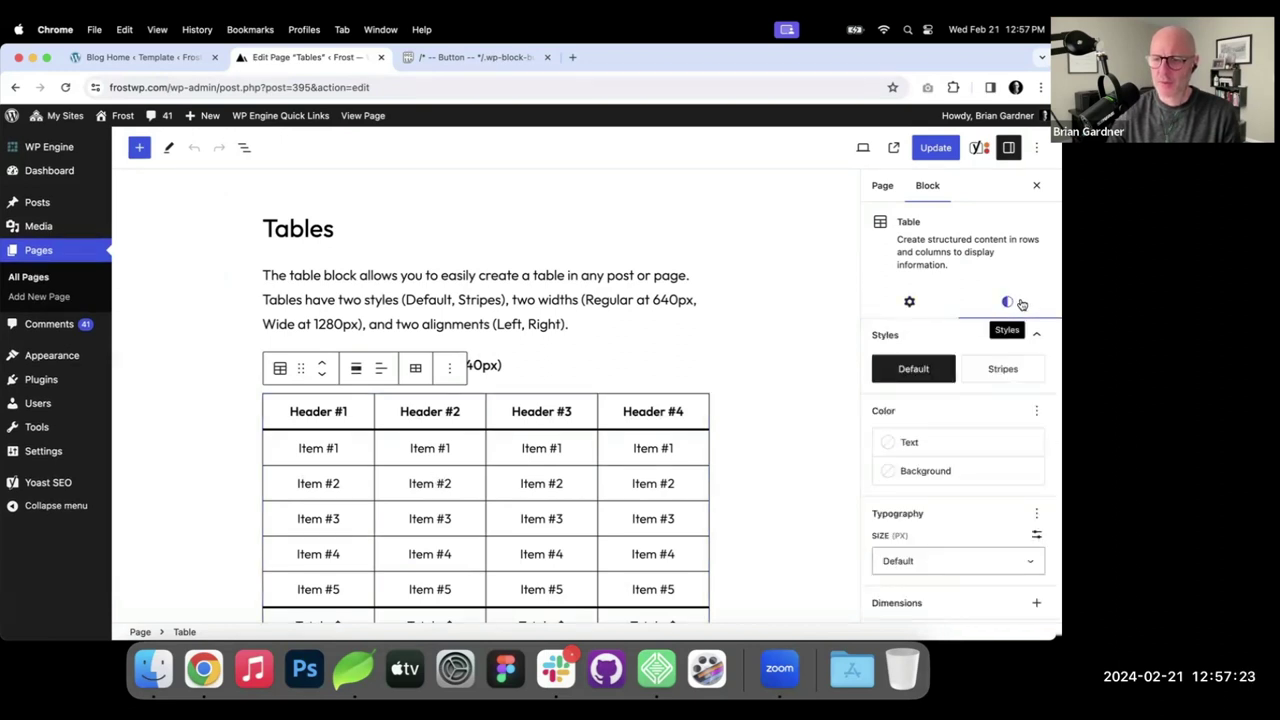
left_click(1004, 368)
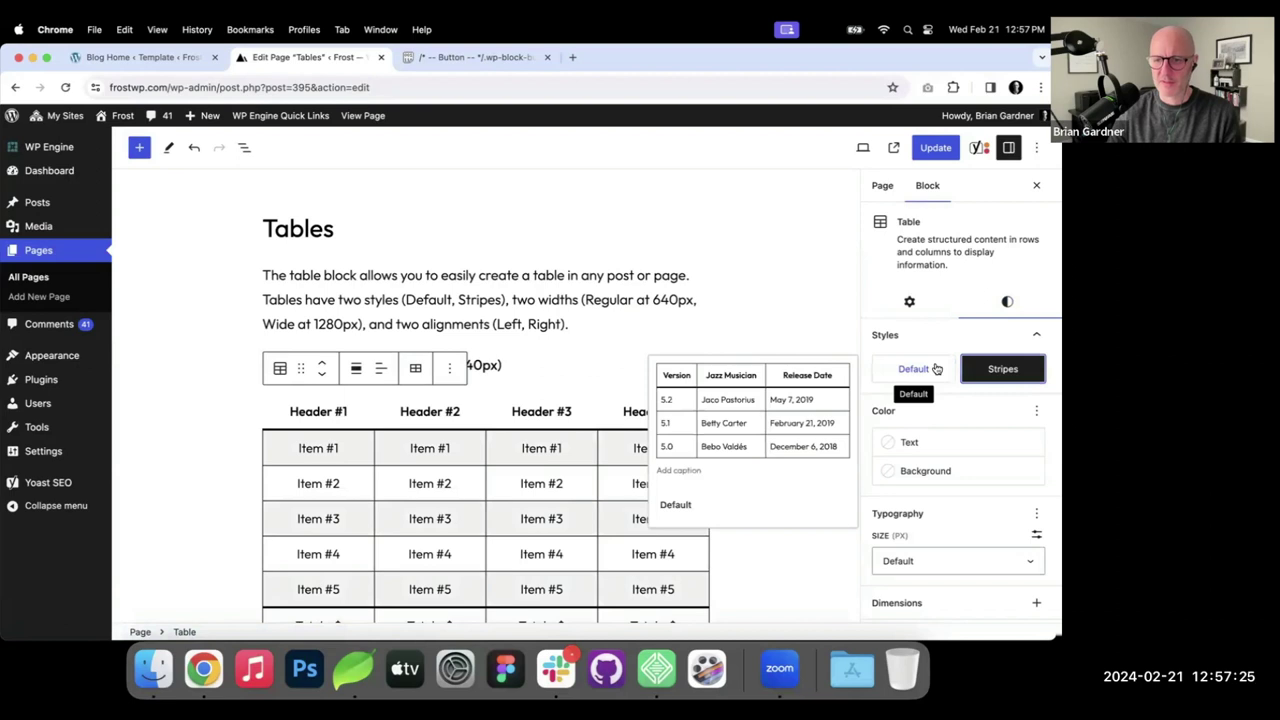
left_click(935, 368)
left_click(1003, 368)
left_click(925, 368)
left_click(1000, 368)
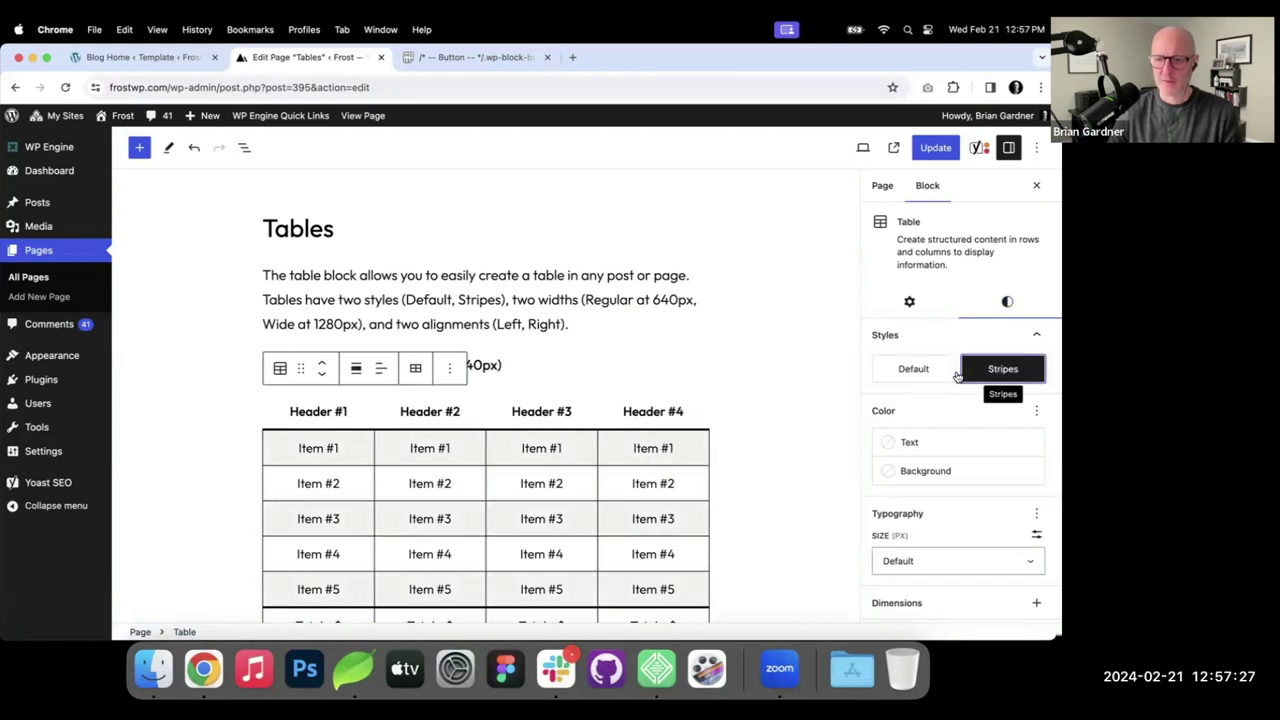
left_click(918, 370)
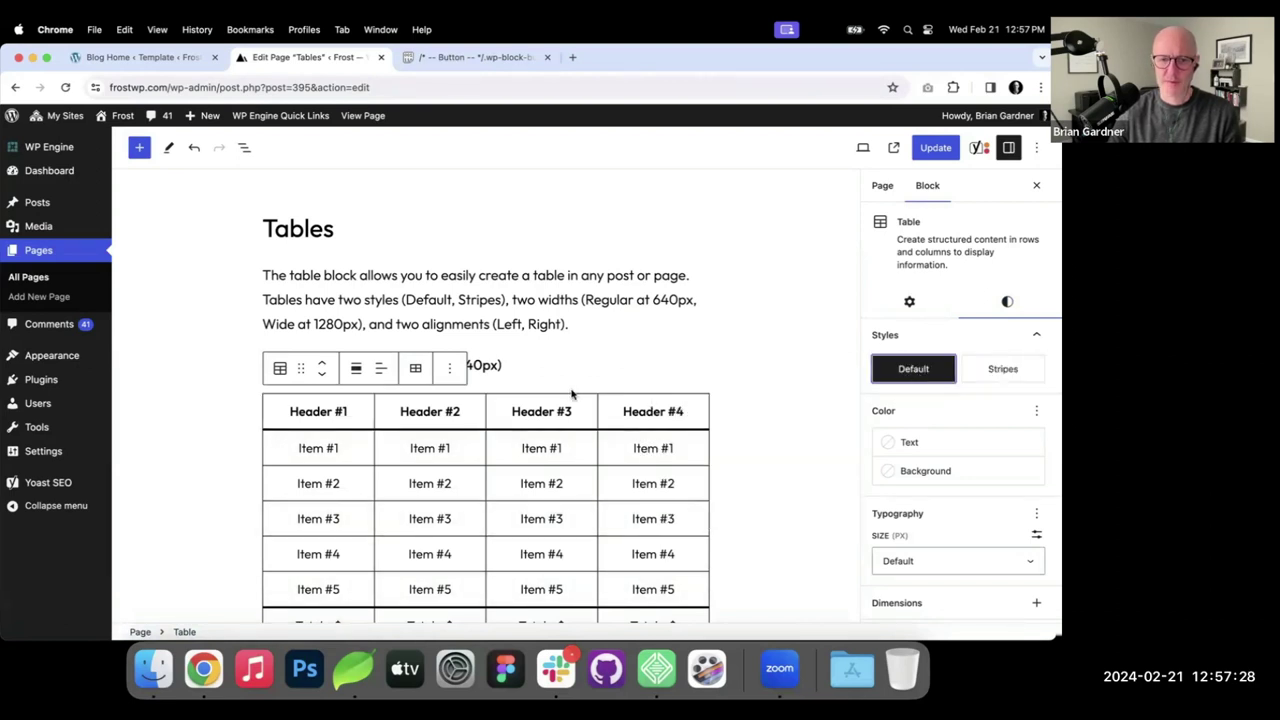
Examine the first table's row and column editing options, with the whole block and with a single cell selected.
left_click(416, 370)
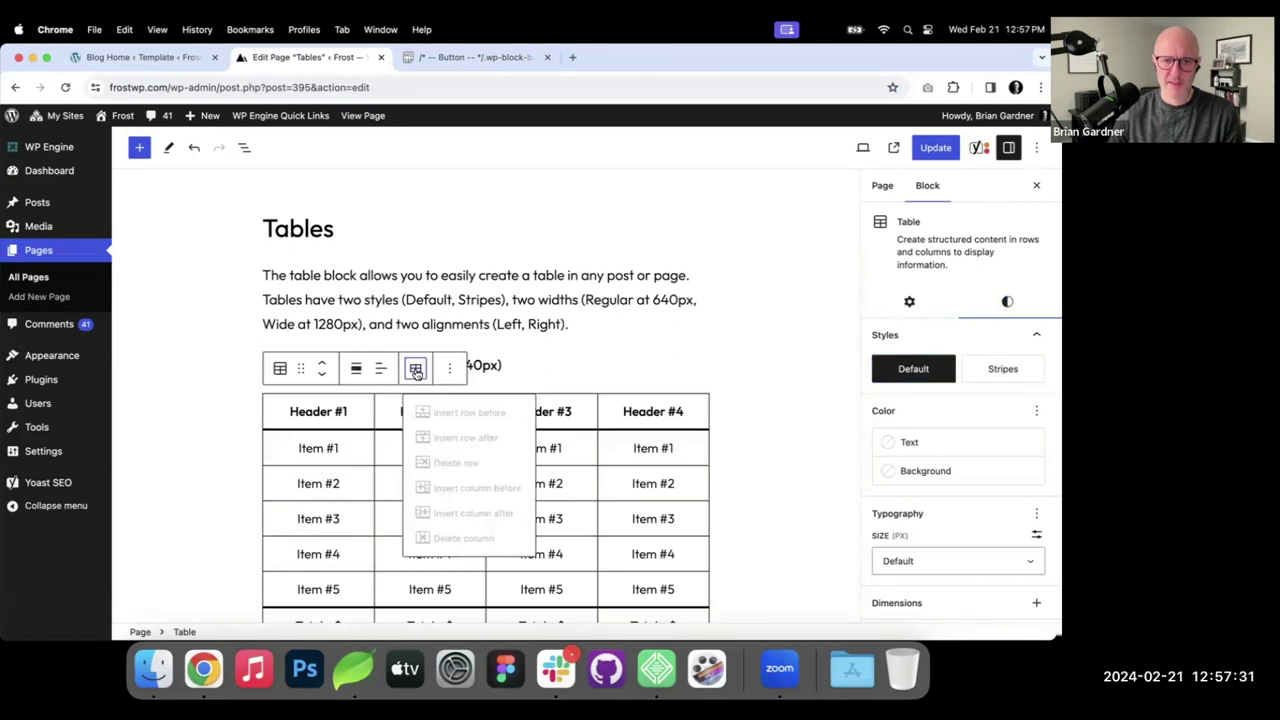
left_click(416, 370)
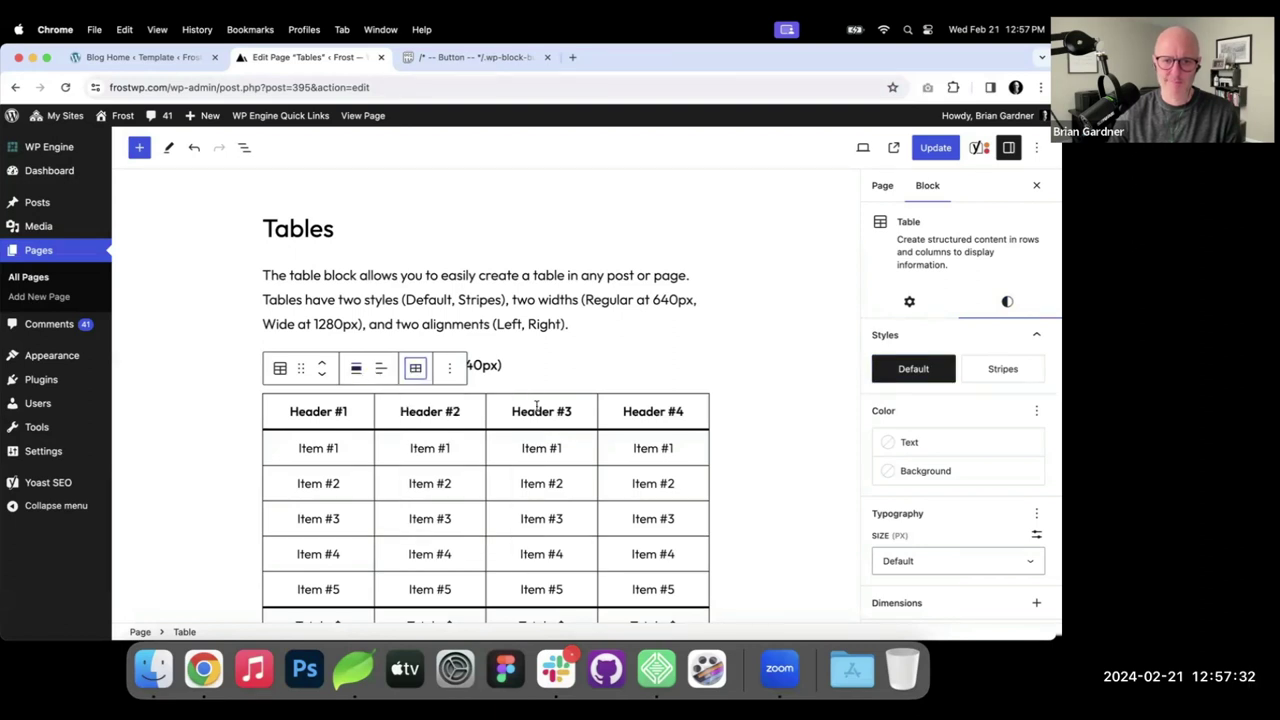
left_click(450, 368)
left_click(450, 368)
scroll(629, 323, "down", 5)
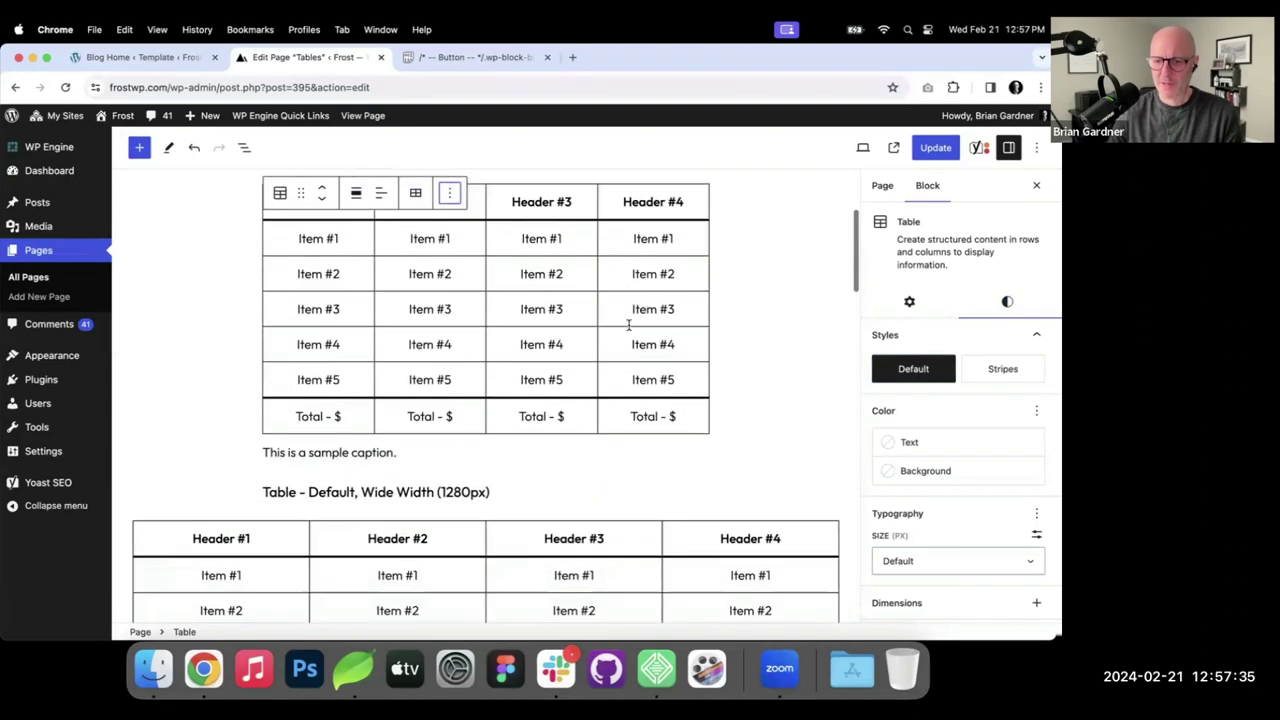
scroll(629, 323, "up", 2)
left_click(657, 266)
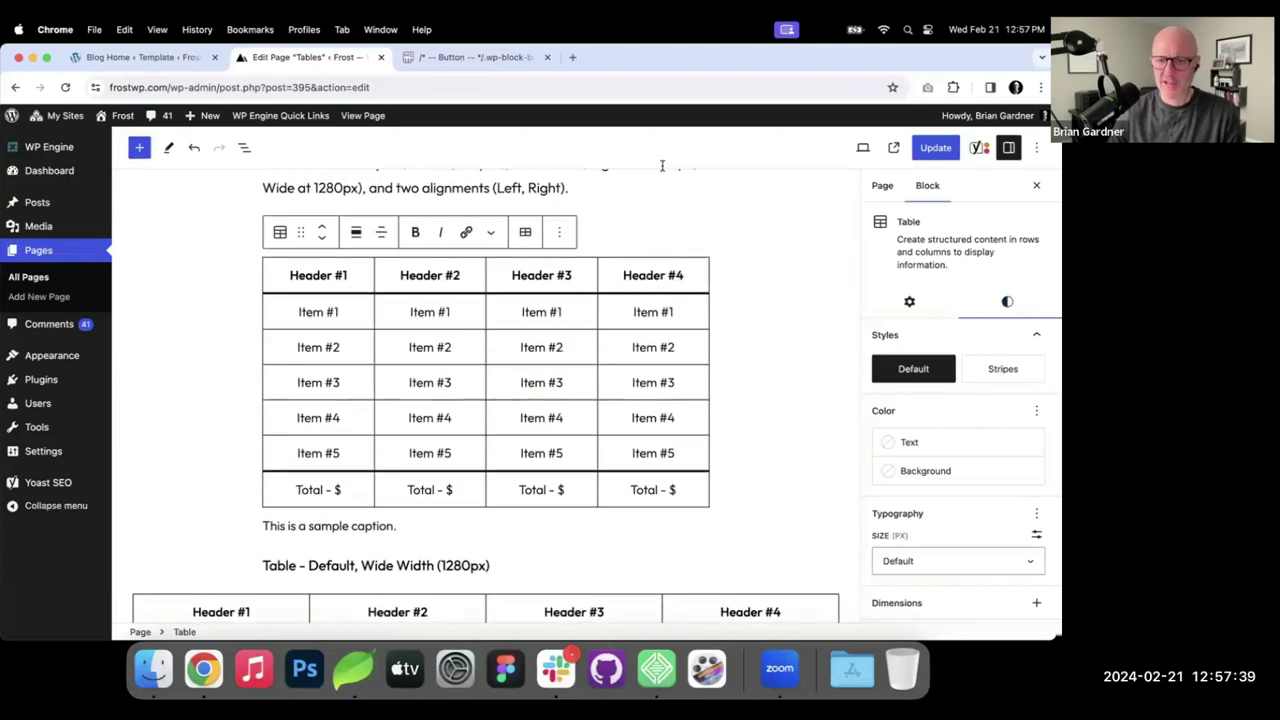
left_click(525, 232)
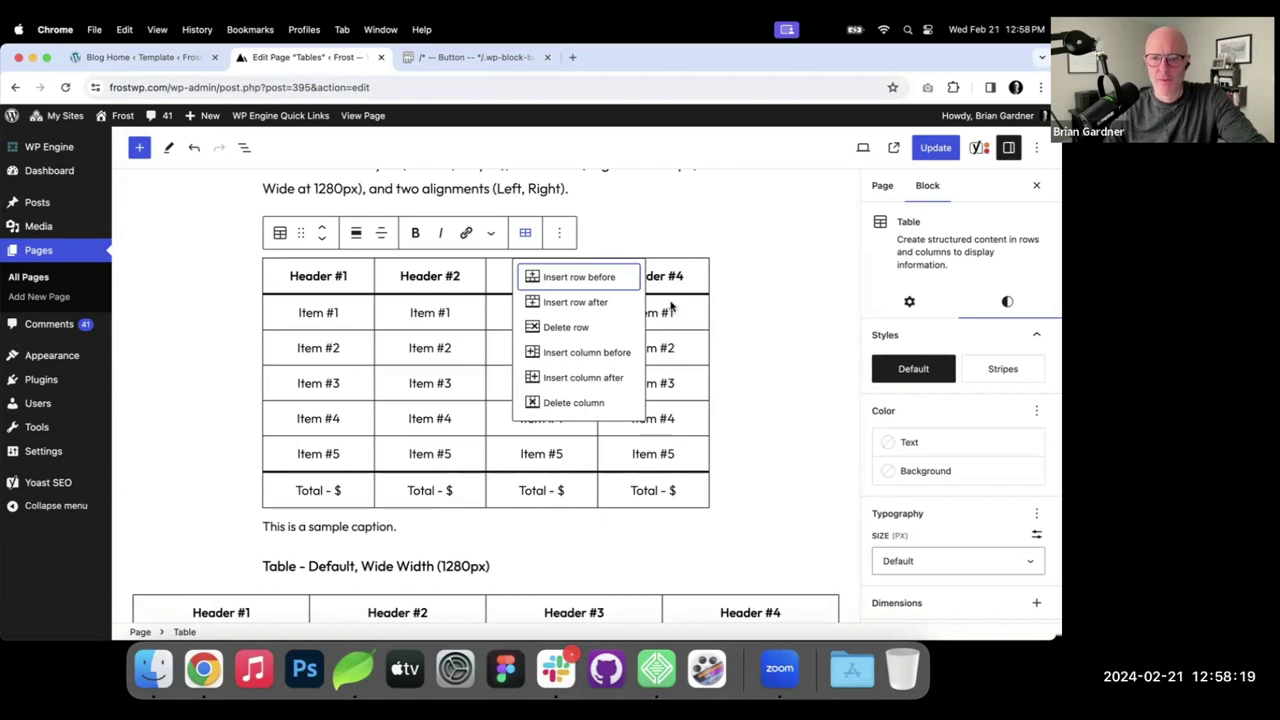
left_click(700, 232)
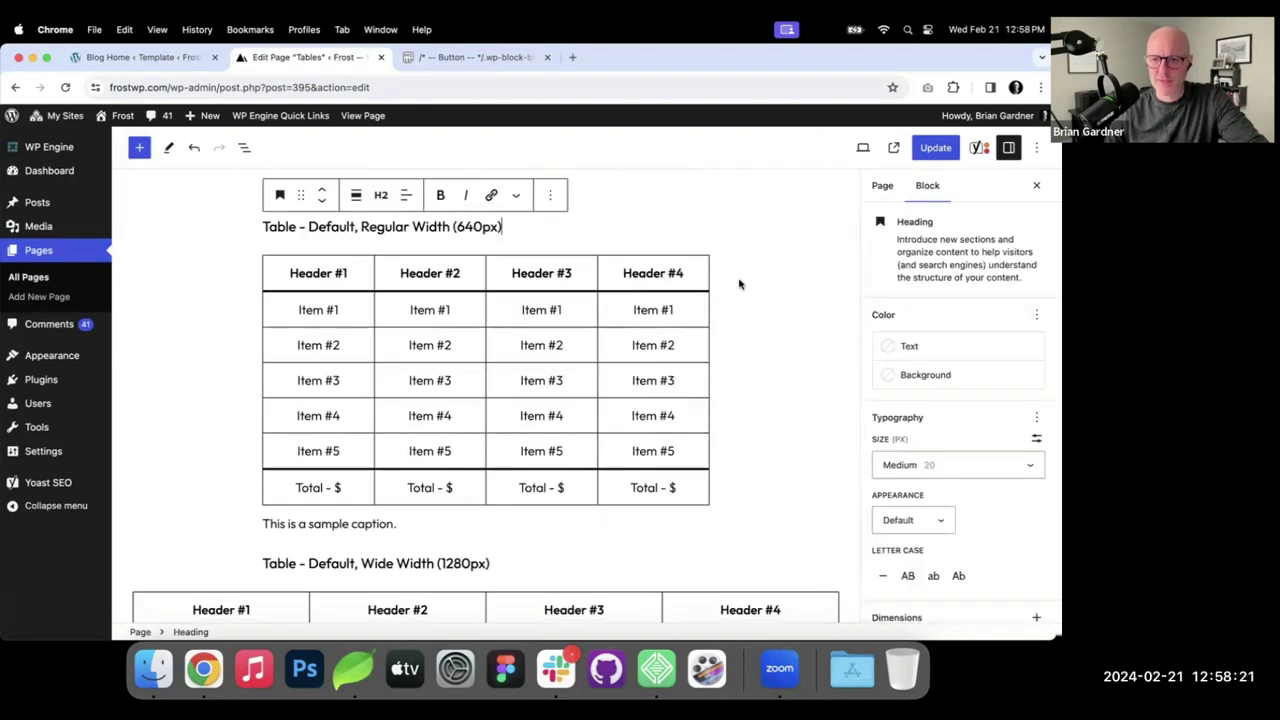
Switch the first table's header section and footer section off and back on.
left_click(631, 272)
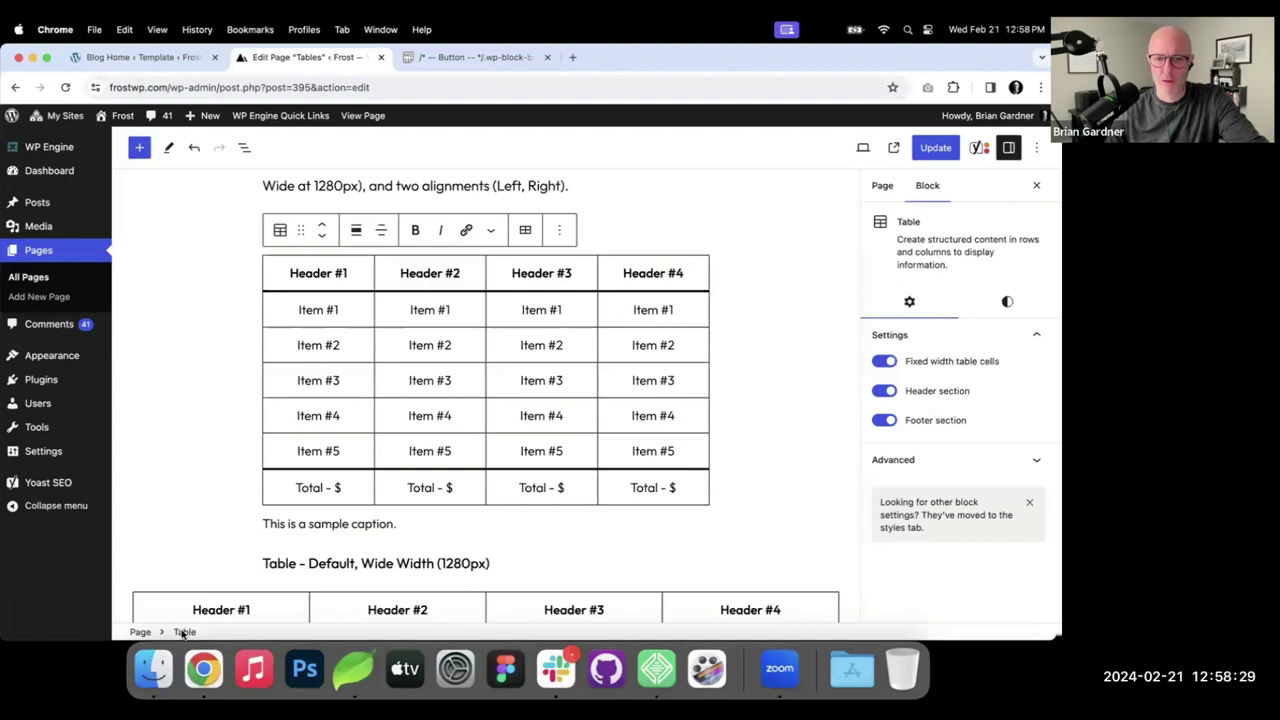
left_click(948, 390)
left_click(948, 390)
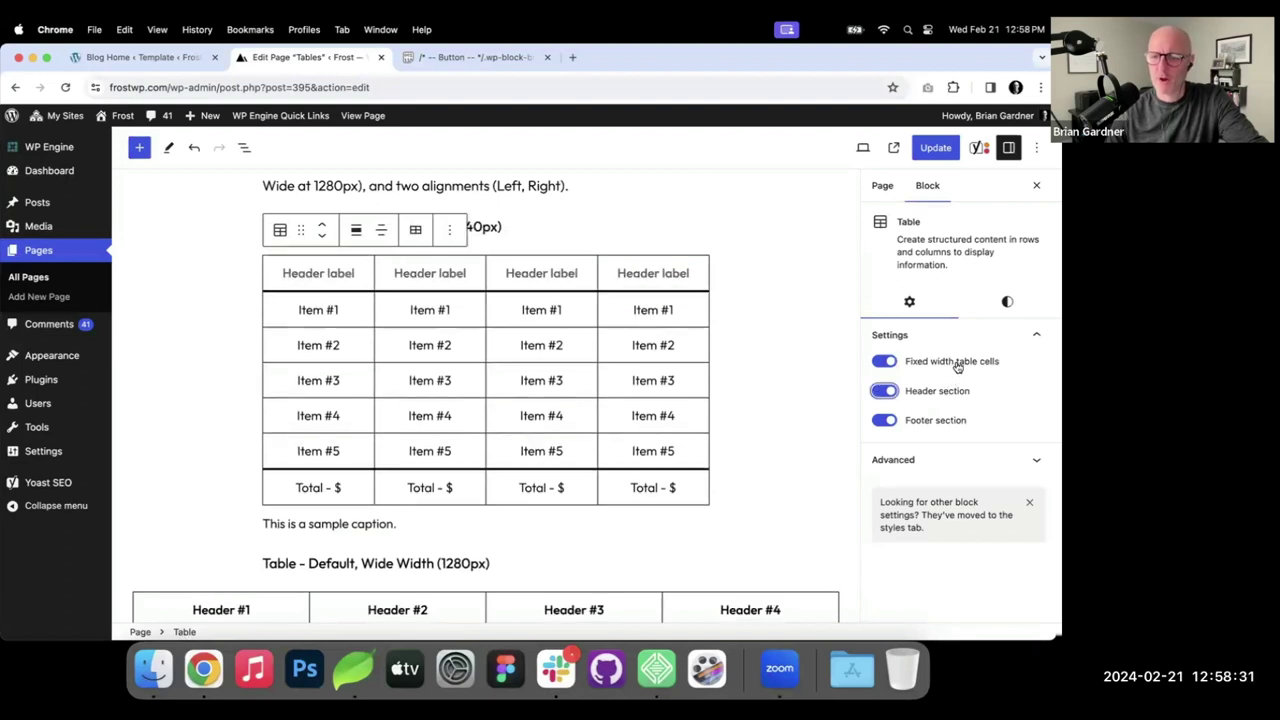
left_click(930, 421)
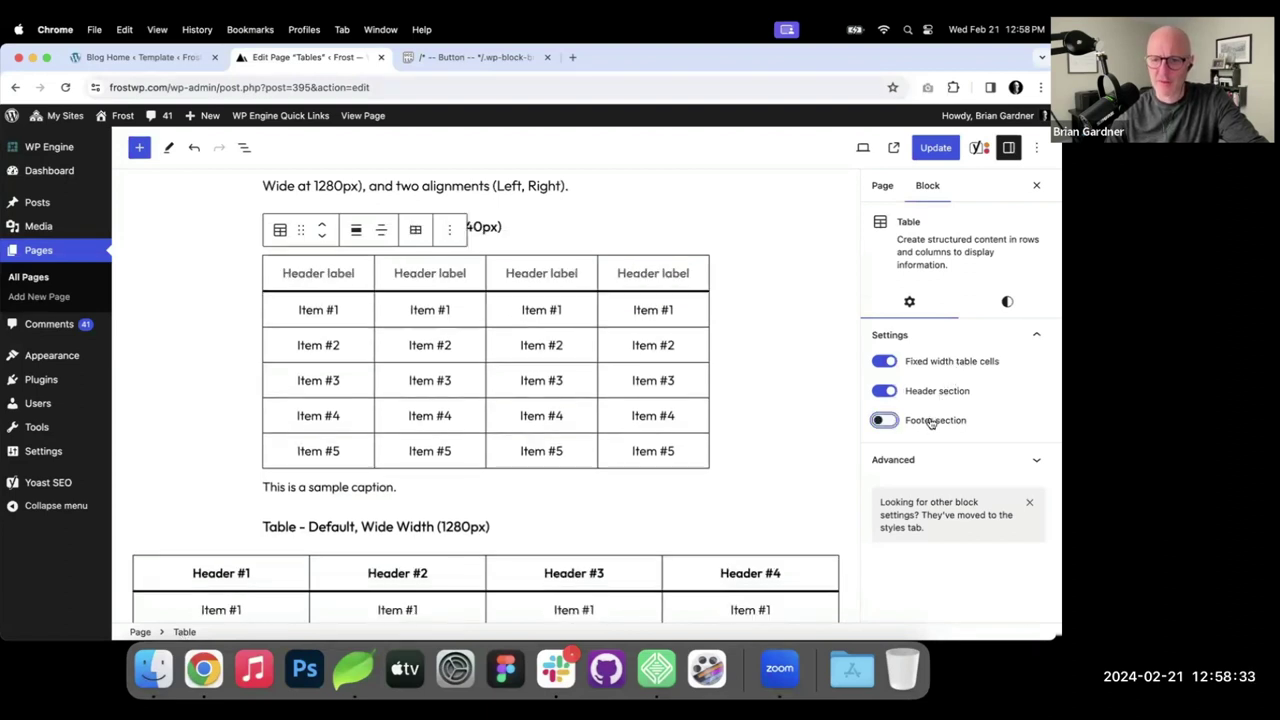
left_click(930, 421)
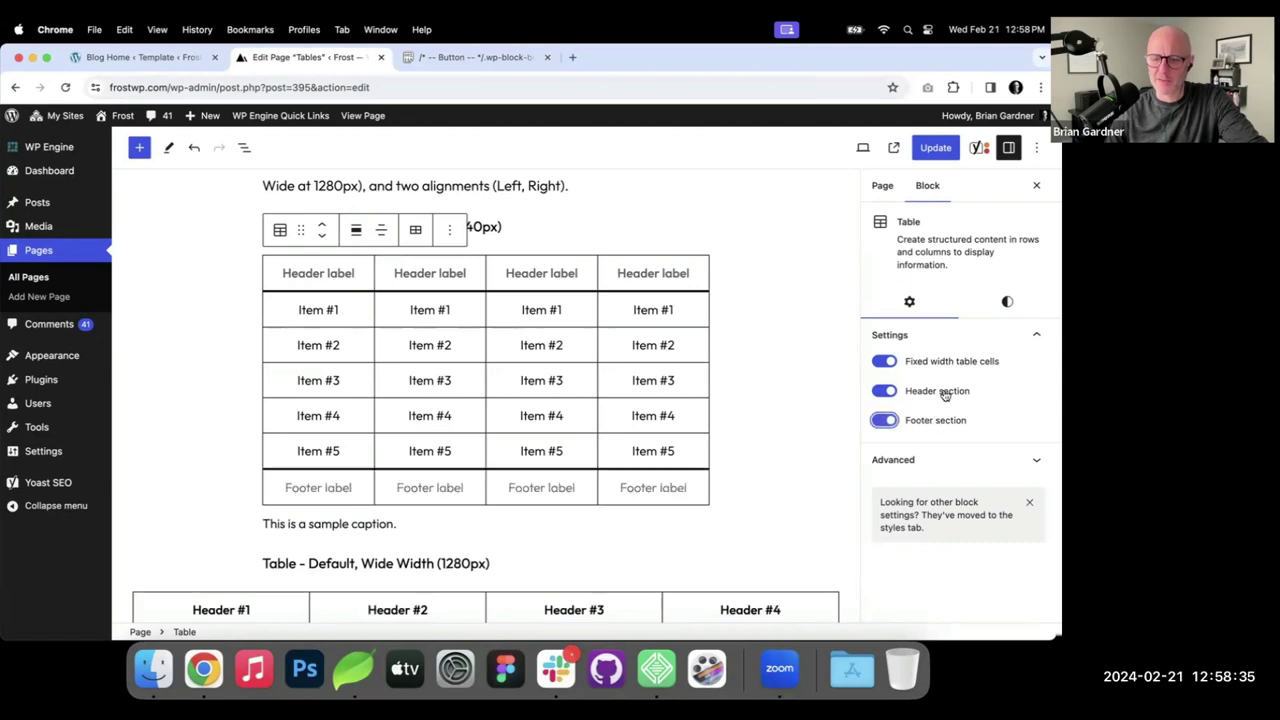
Disable fixed width table cells for the first table and update the page.
left_click(889, 363)
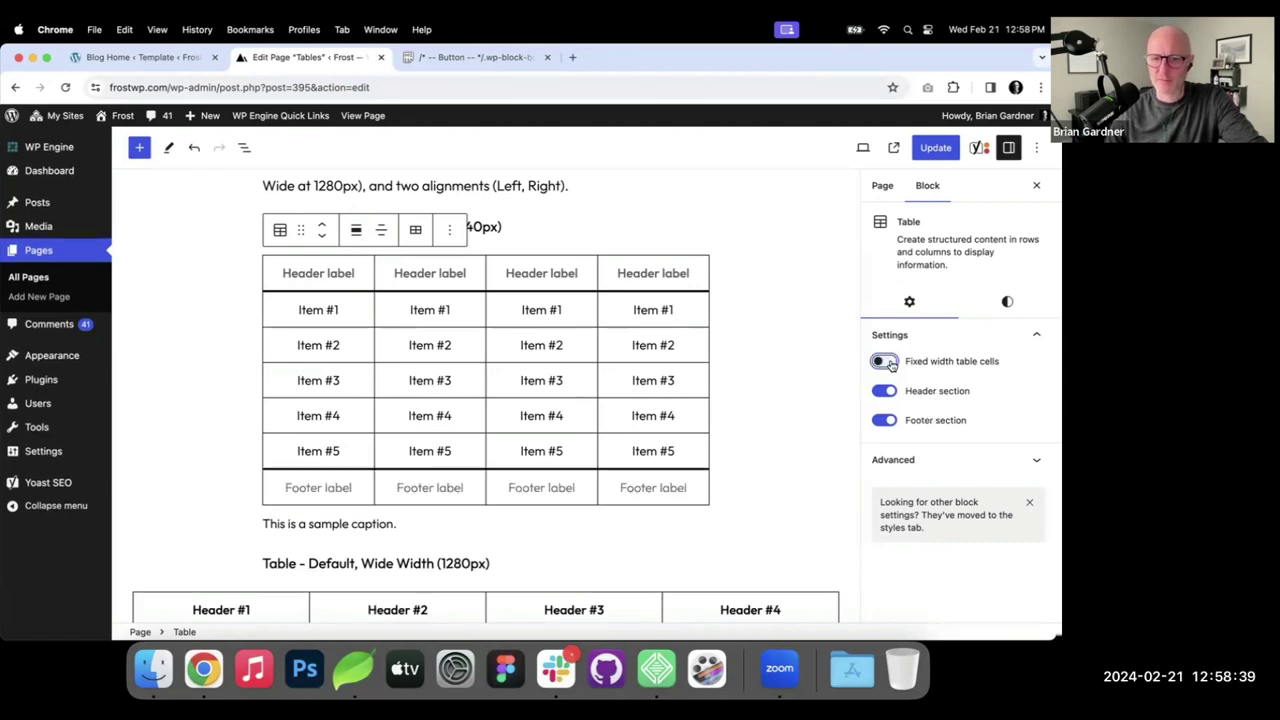
left_click(927, 149)
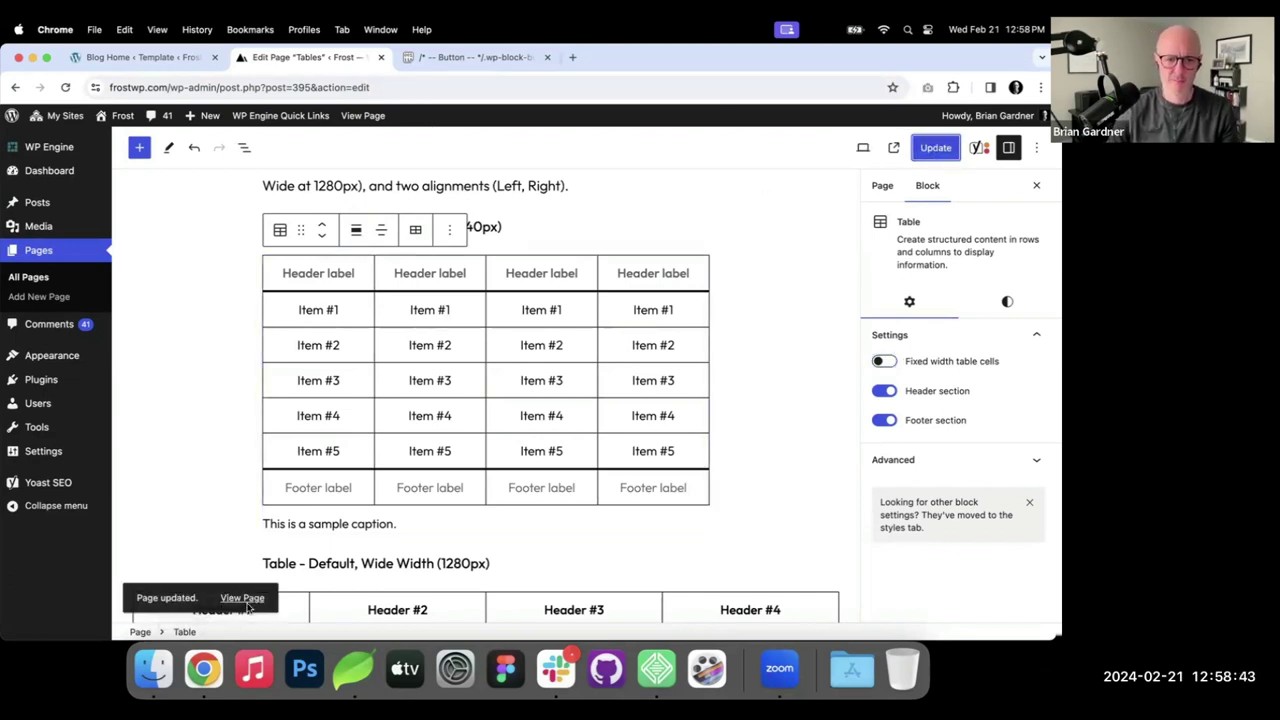
Open the updated Tables page in a new tab and move it into its own browser window.
right_click(240, 600)
left_click(190, 525)
right_click(248, 597)
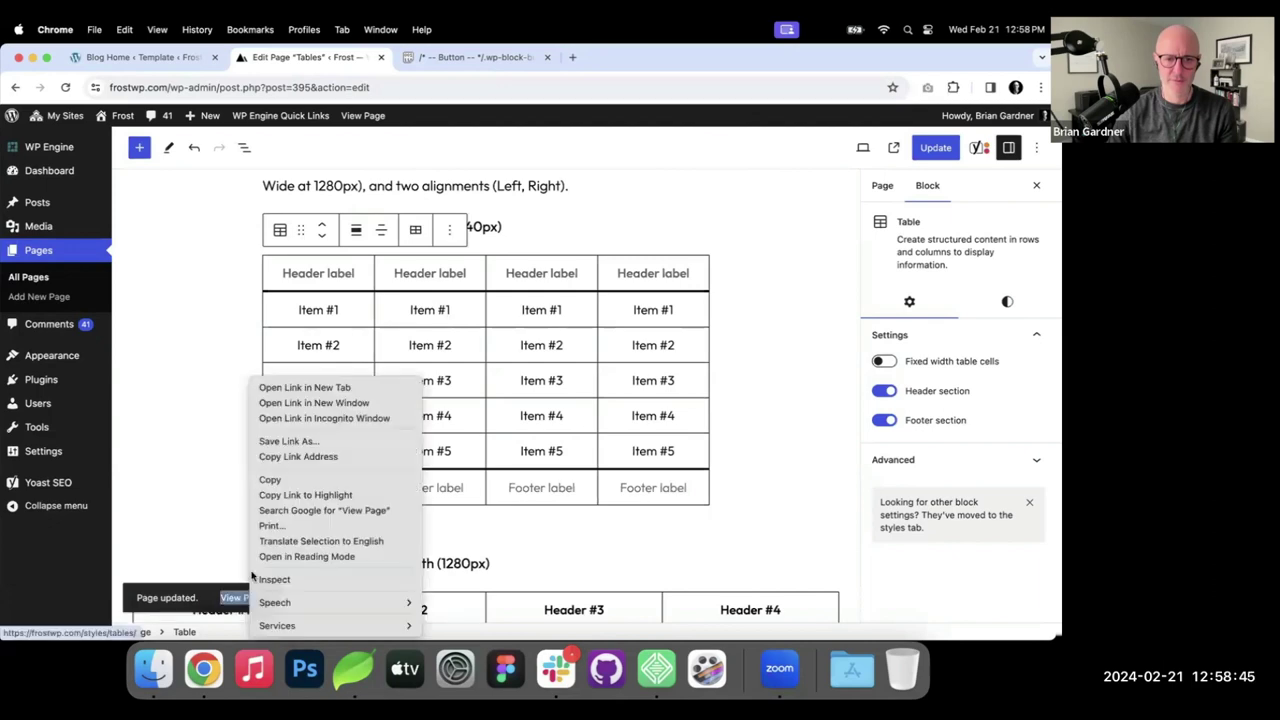
left_click(310, 387)
left_click(438, 58)
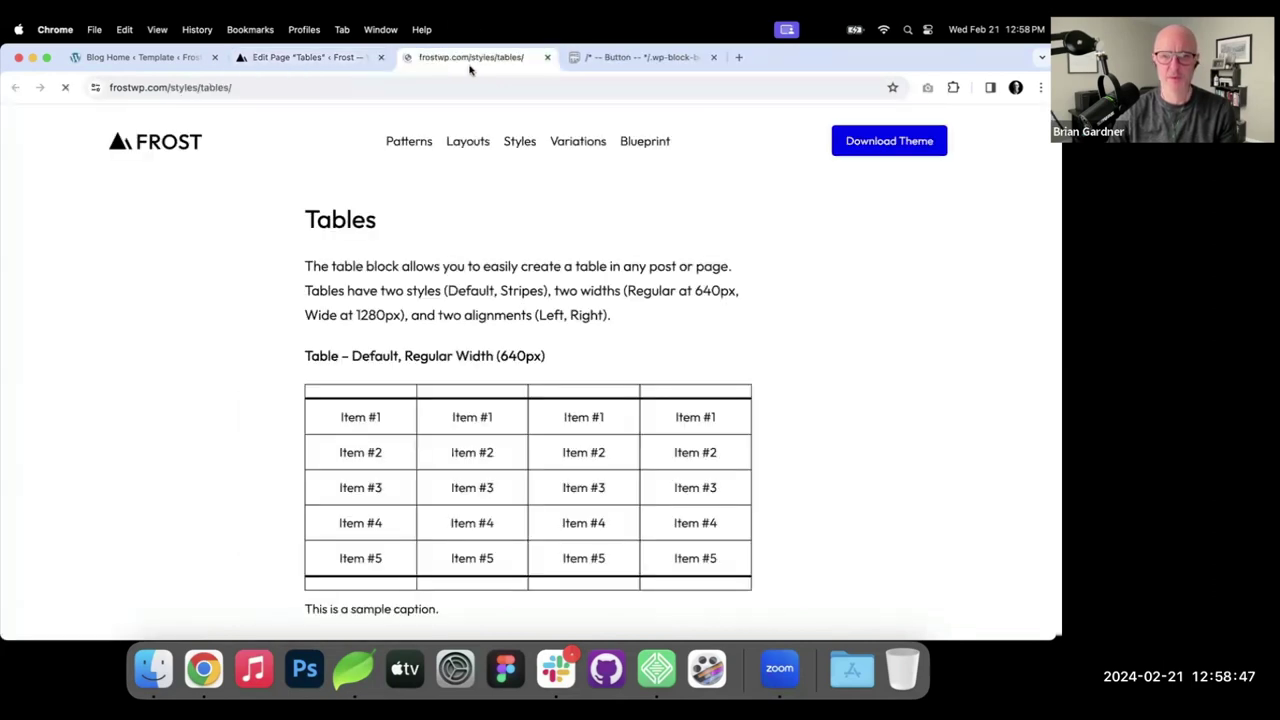
left_click_drag(438, 58, 110, 117)
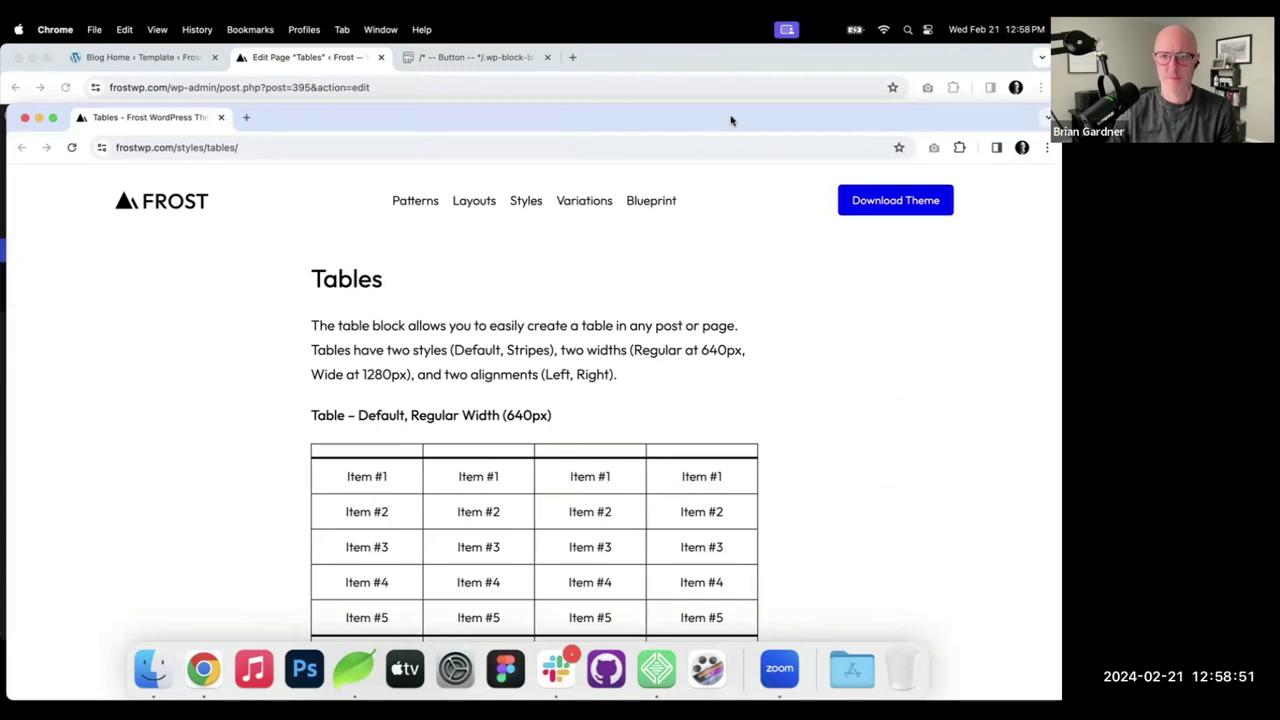
Narrow the separate window to check how the first table adapts, and return the page to the main browser window.
left_click_drag(729, 117, 657, 118)
left_click_drag(975, 270, 369, 270)
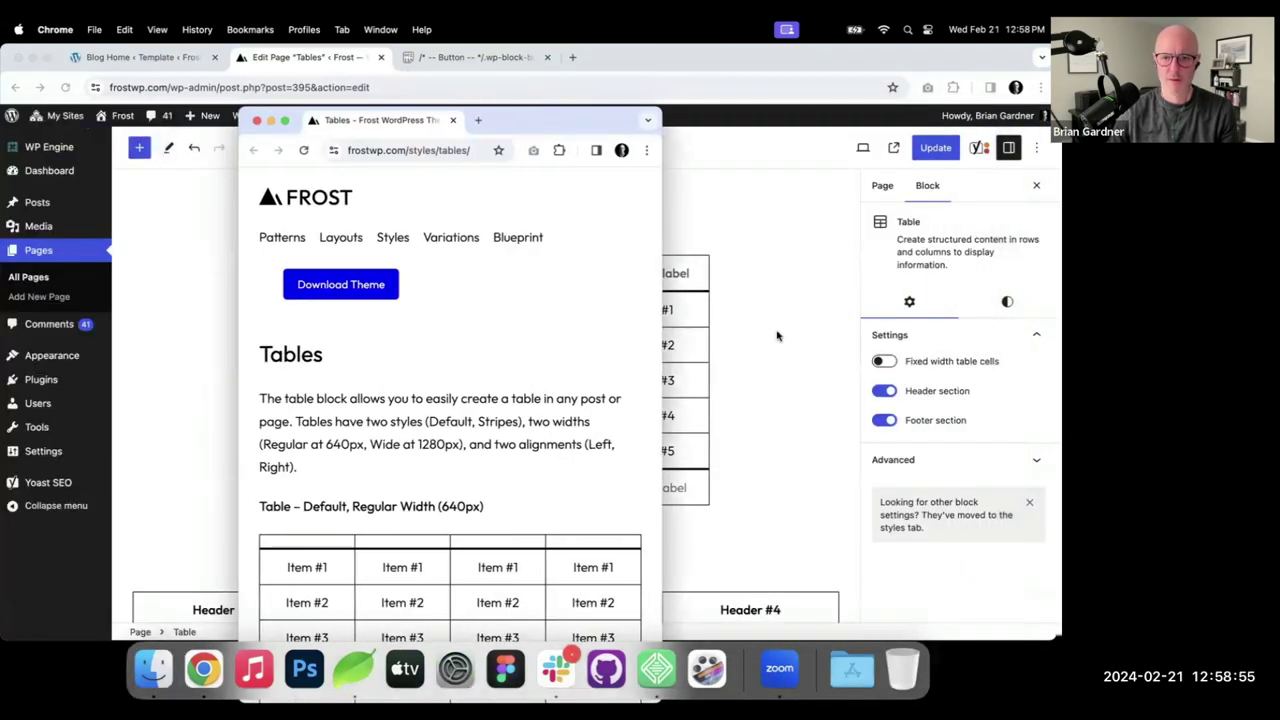
scroll(777, 334, "down", 3)
left_click(565, 326)
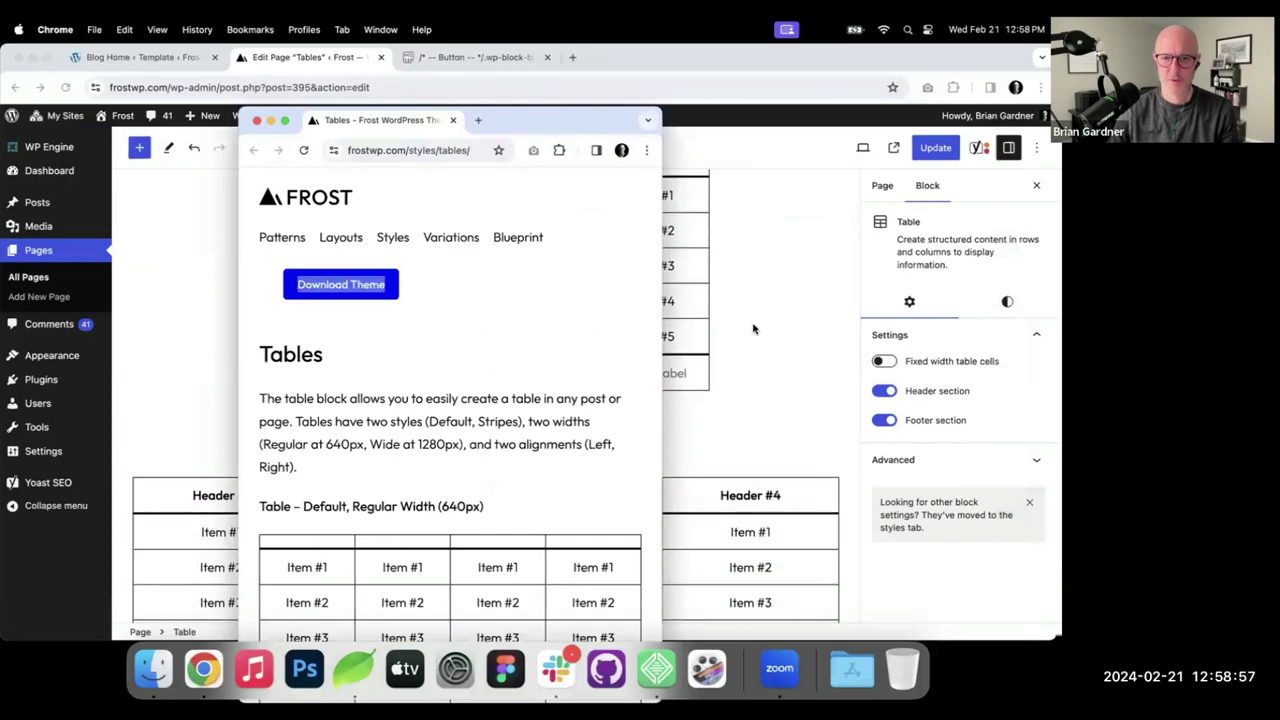
left_click_drag(662, 310, 690, 354)
left_click_drag(375, 120, 480, 57)
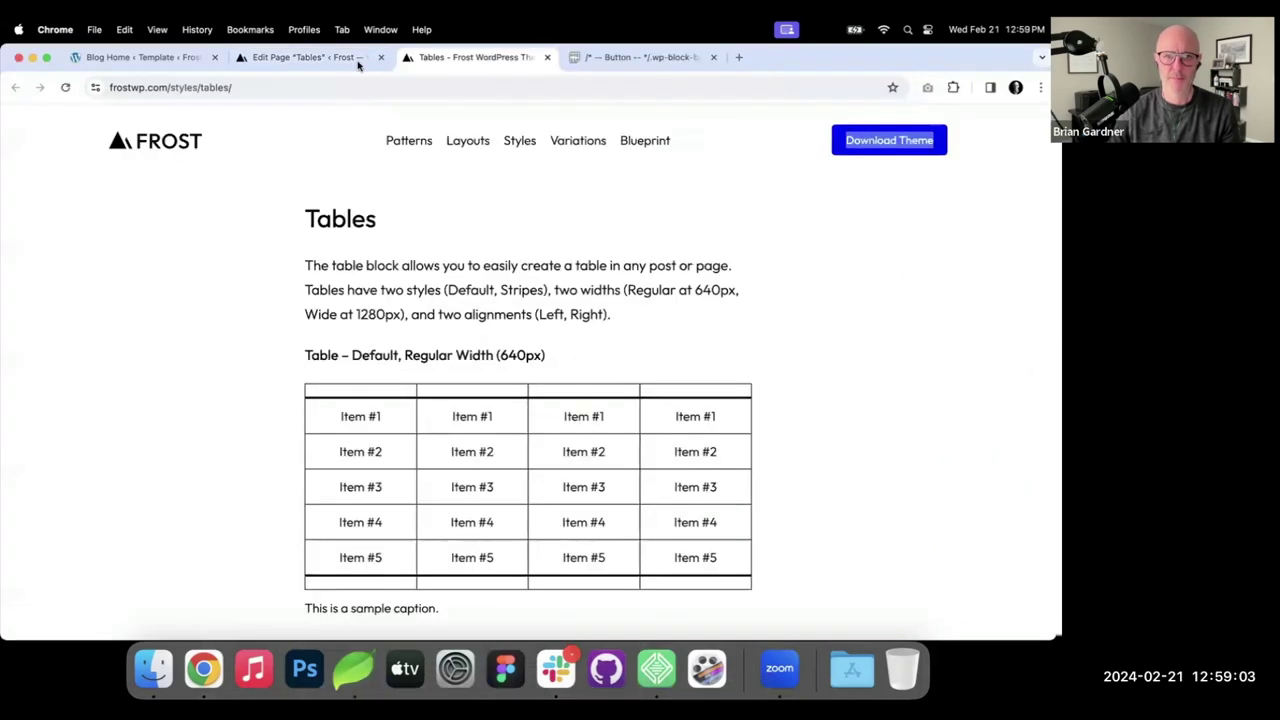
Re-enable fixed width table cells for the first table in the page editor and turn off its header section.
left_click(310, 57)
left_click(932, 362)
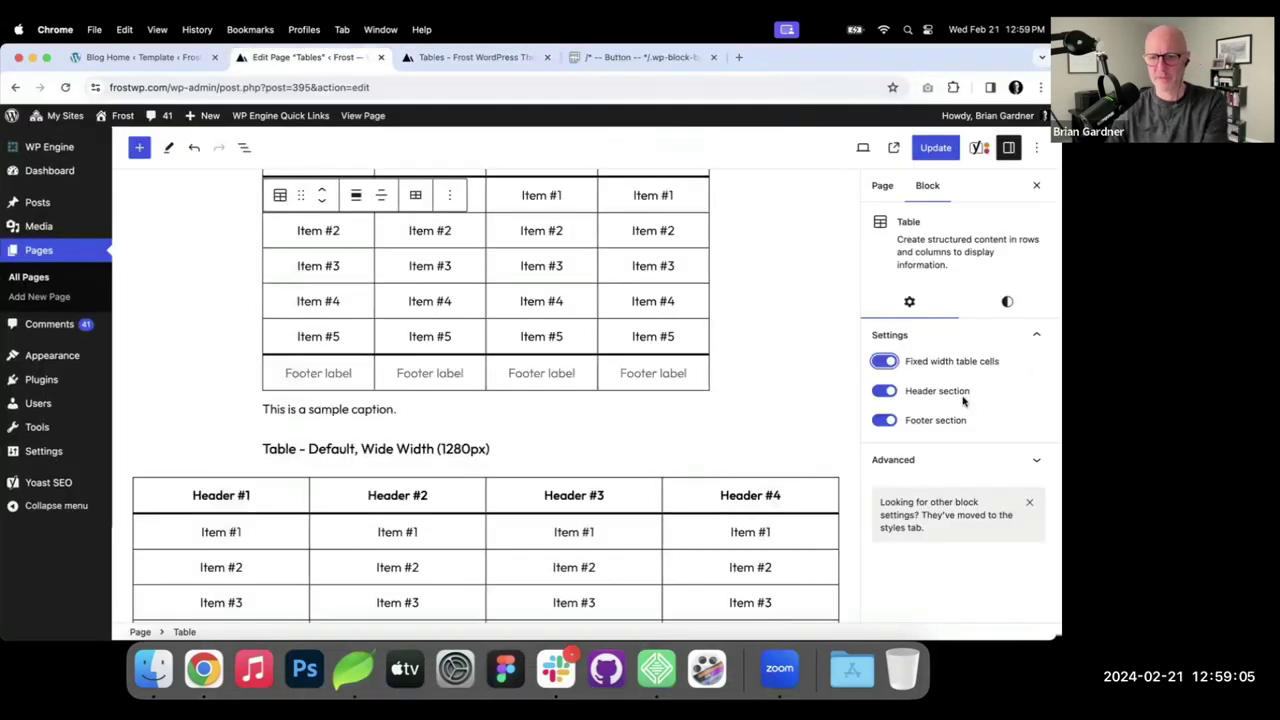
left_click(945, 393)
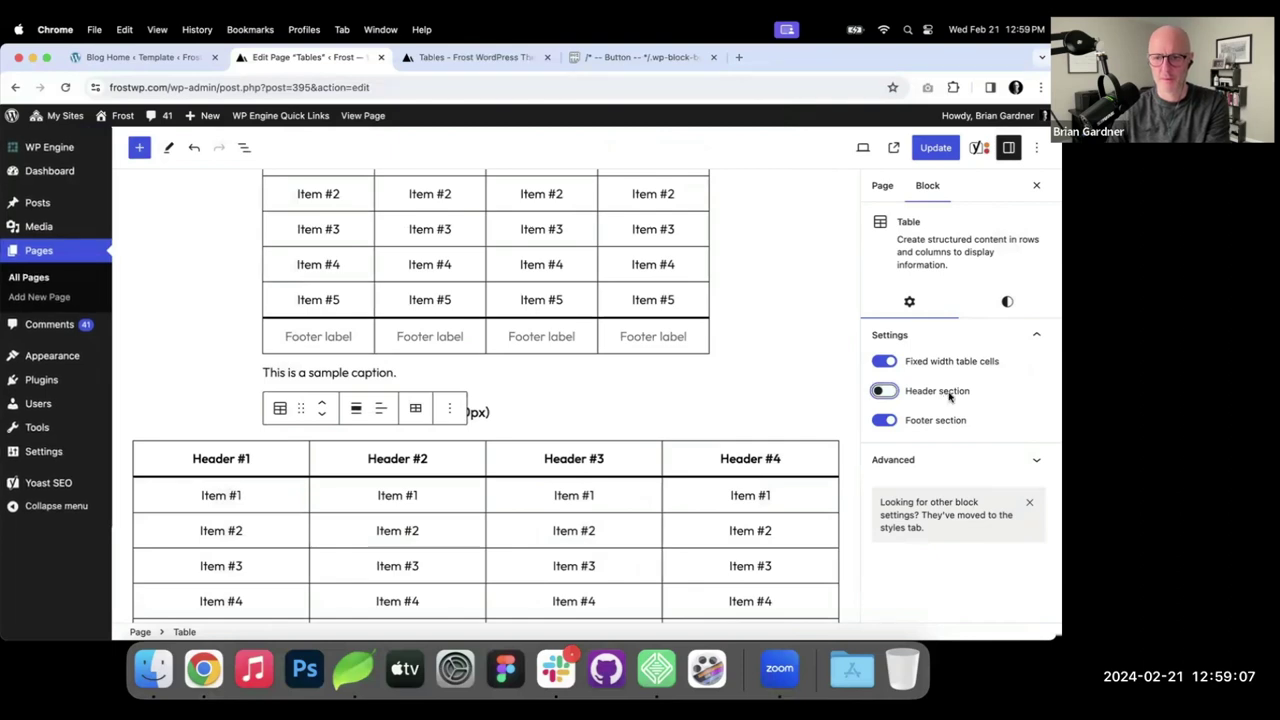
key("space")
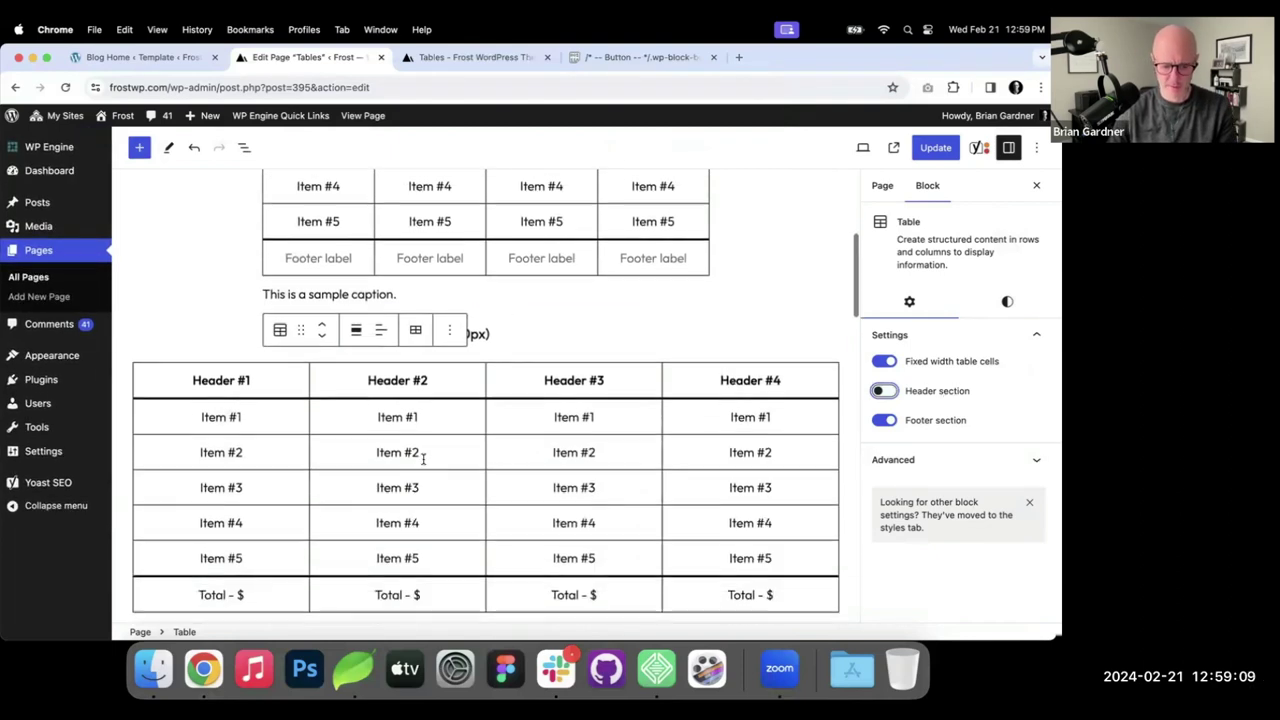
Undo all the recent settings changes to the first table and update the page.
key("super+z")
key("super+z")
key("super+z")
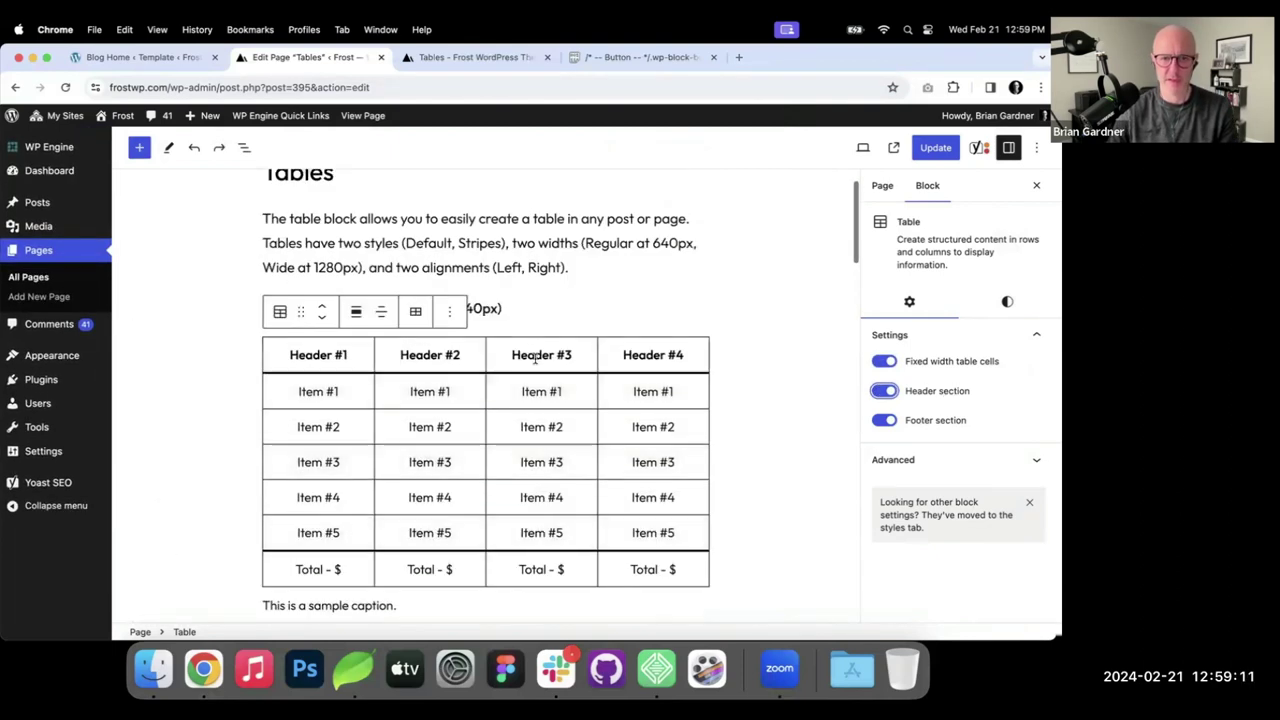
key("super+z")
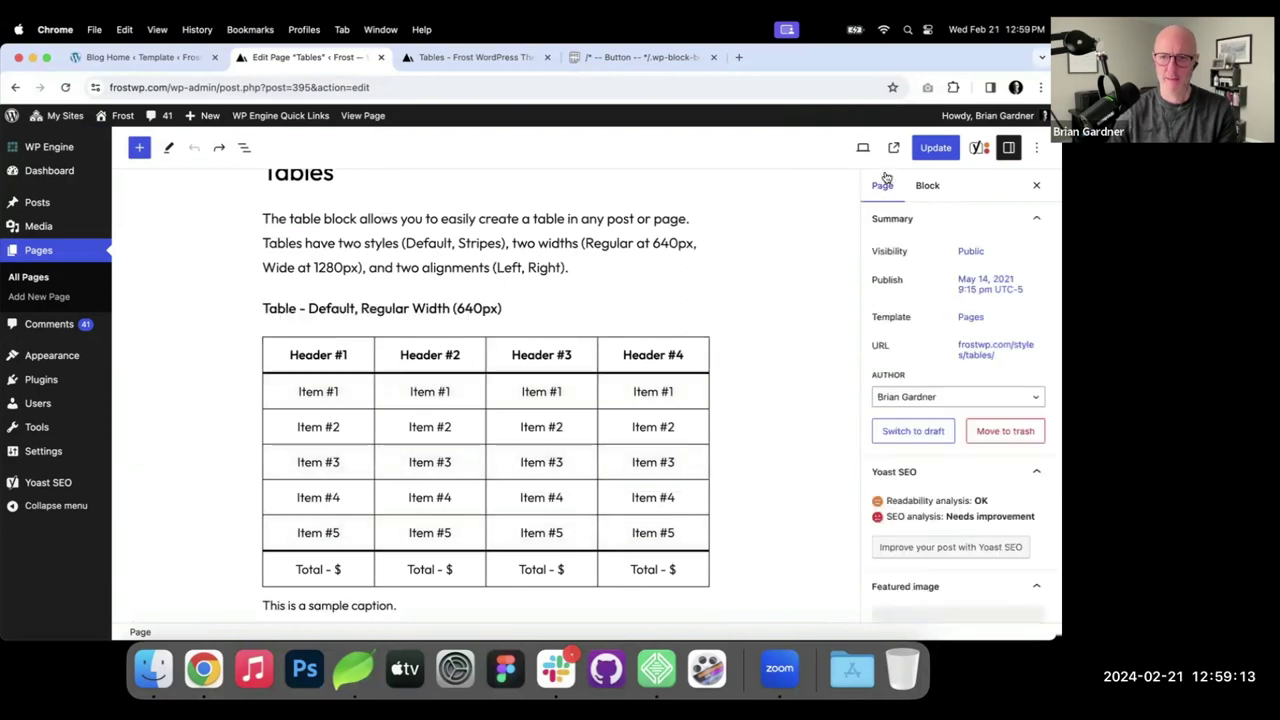
left_click(925, 155)
Reload the live Tables page and review the regular-width default table.
left_click(475, 57)
key("super+r")
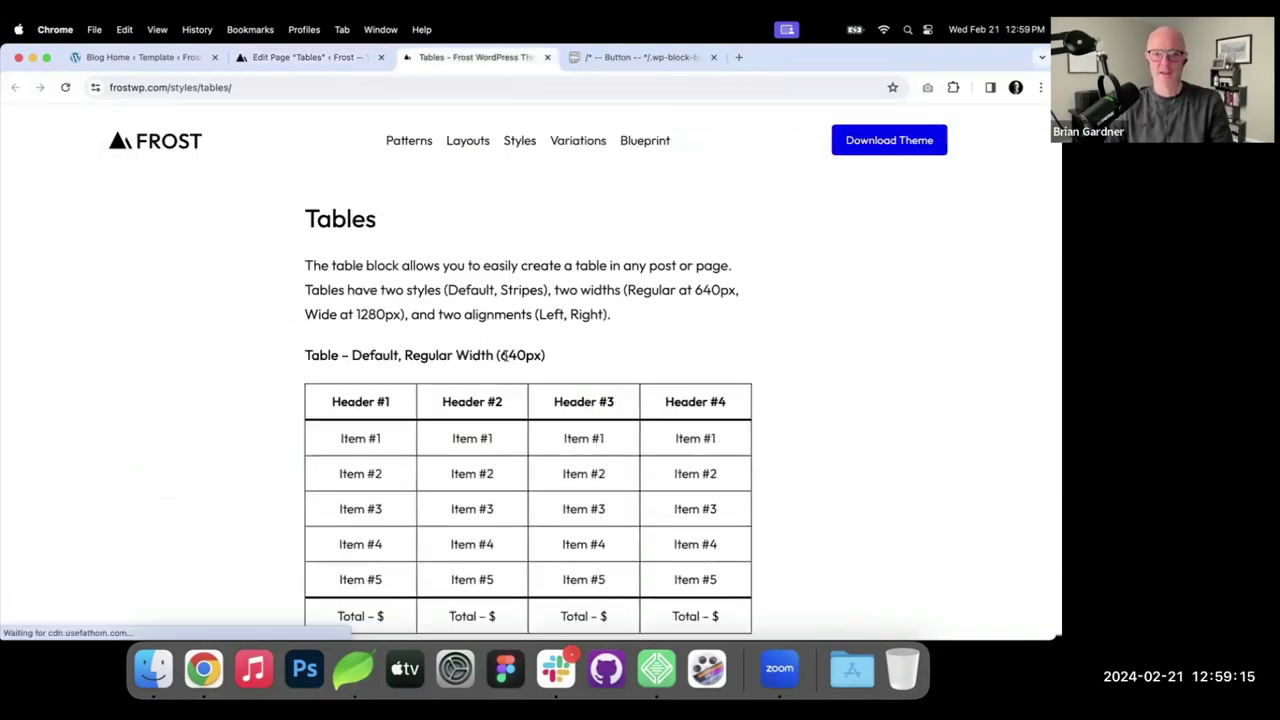
scroll(505, 355, "down", 3)
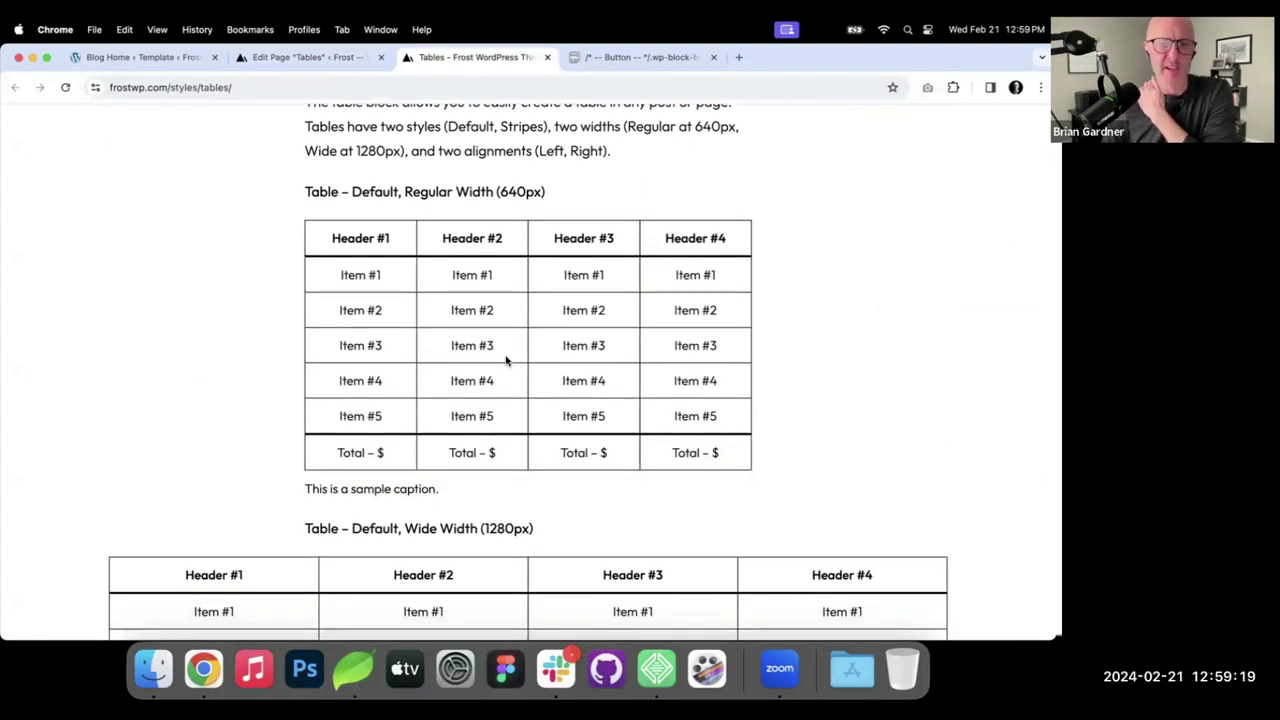
scroll(506, 360, "up", 1)
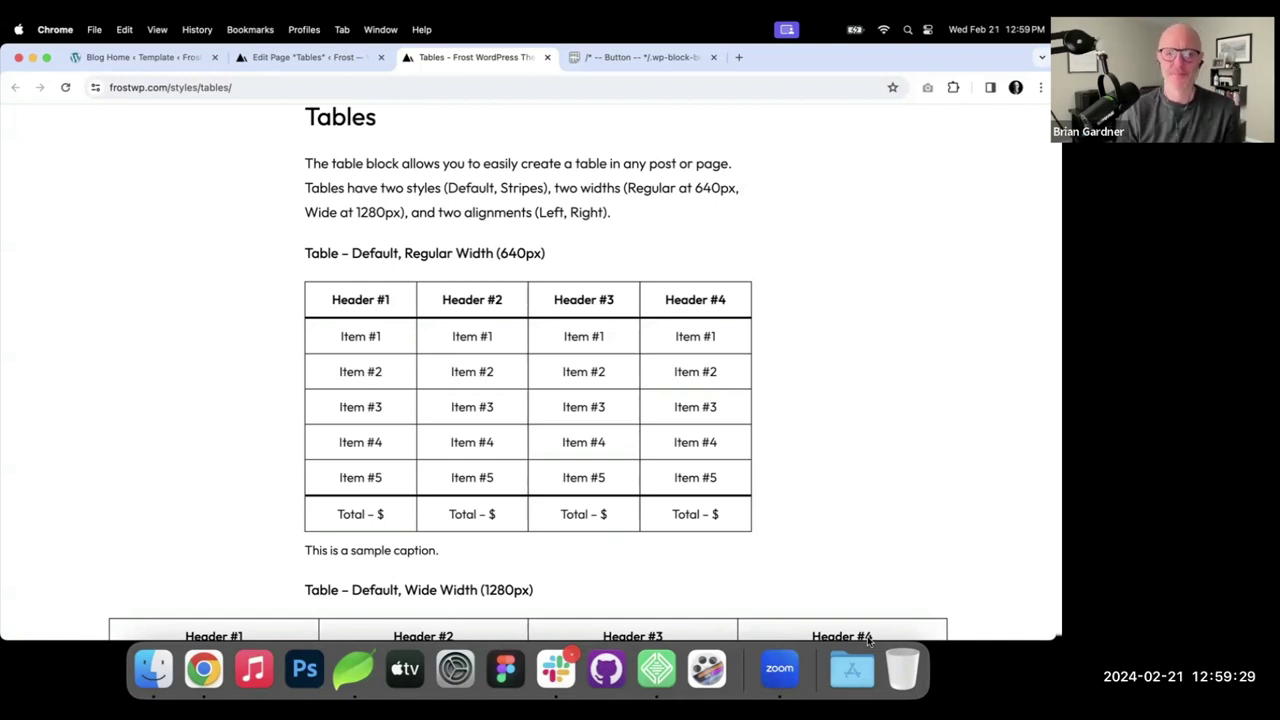
Open the presenter's Twitter profile in place of the live Tables page, and return to the Pastebin snippet with the outline button CSS.
left_click(600, 88)
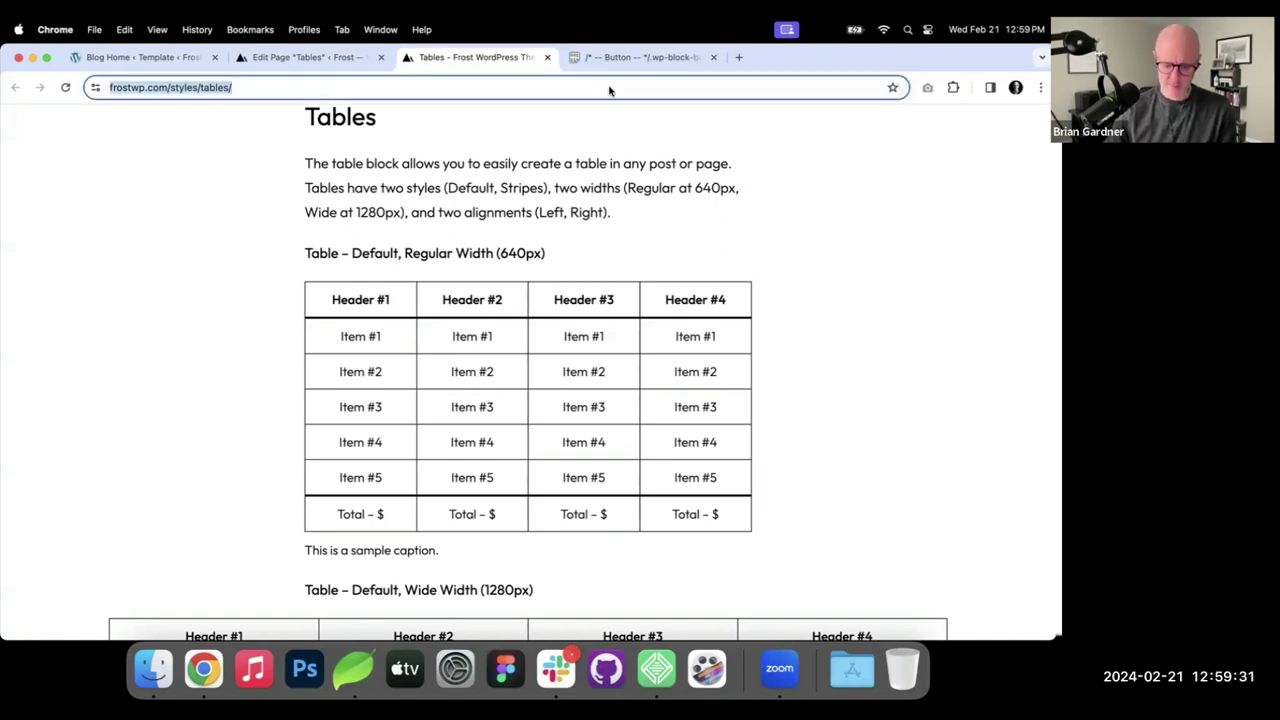
left_click(866, 208)
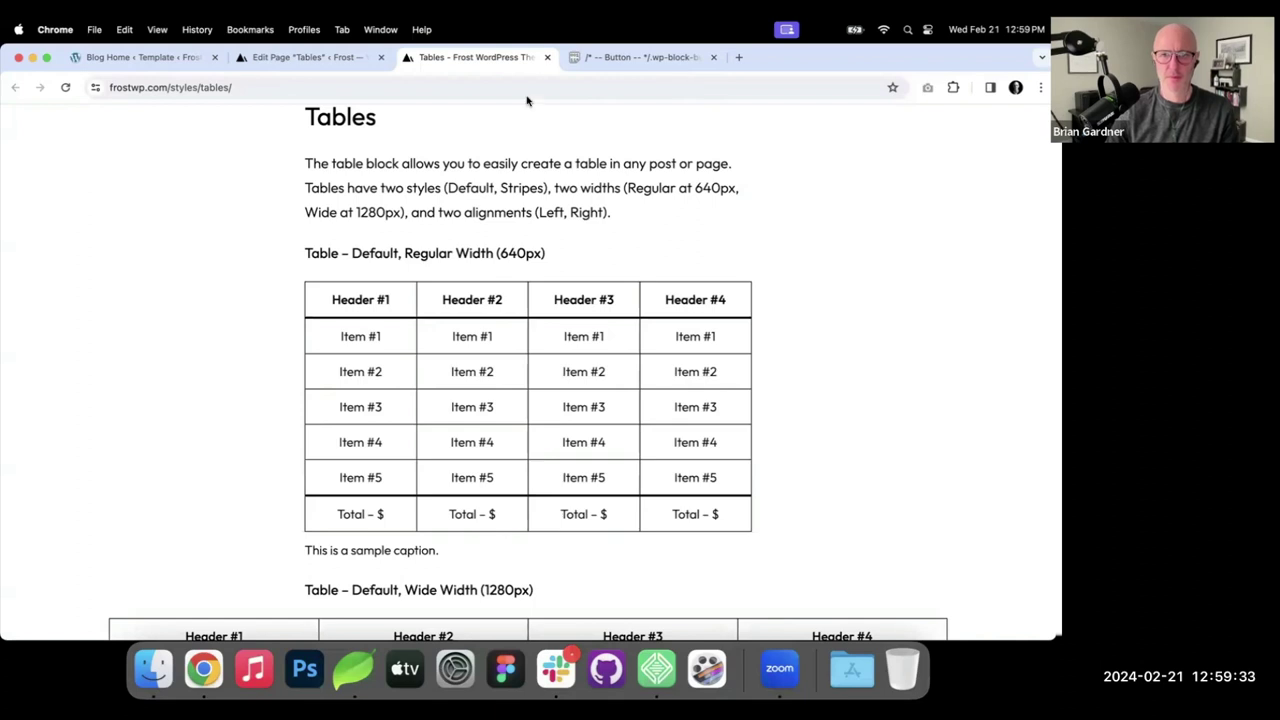
left_click(619, 84)
type("tw")
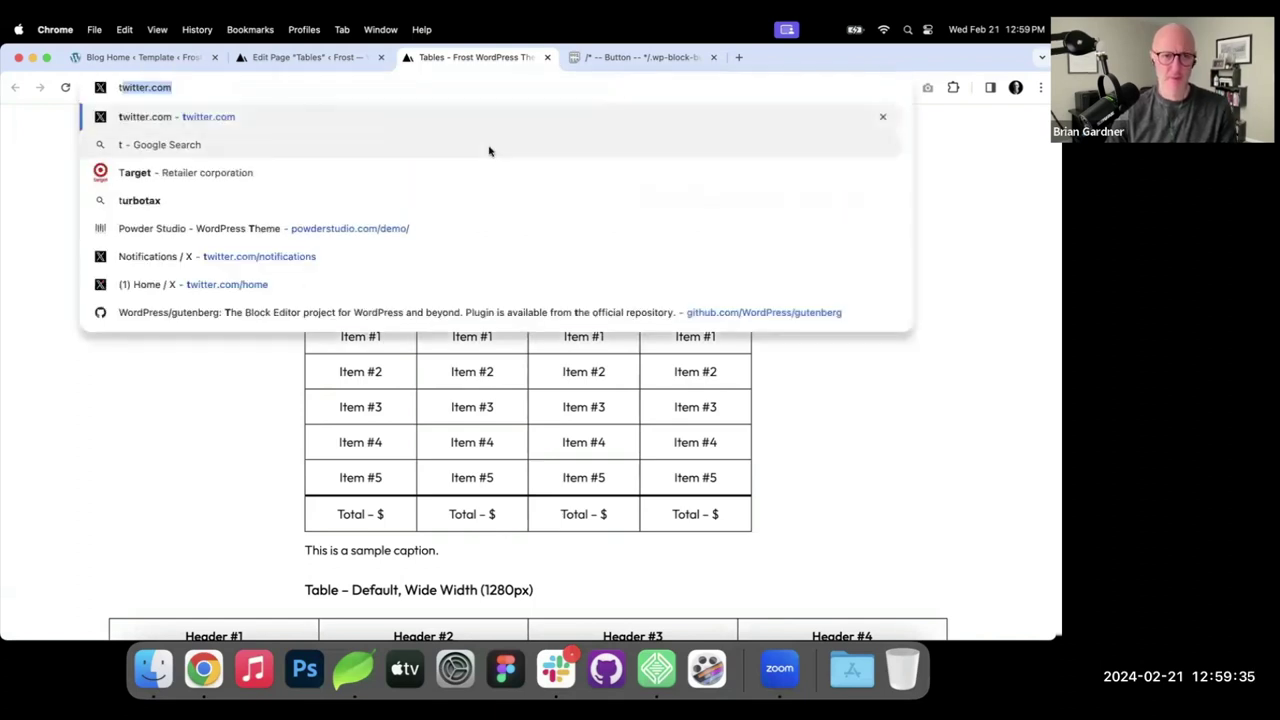
type("itter.com/b")
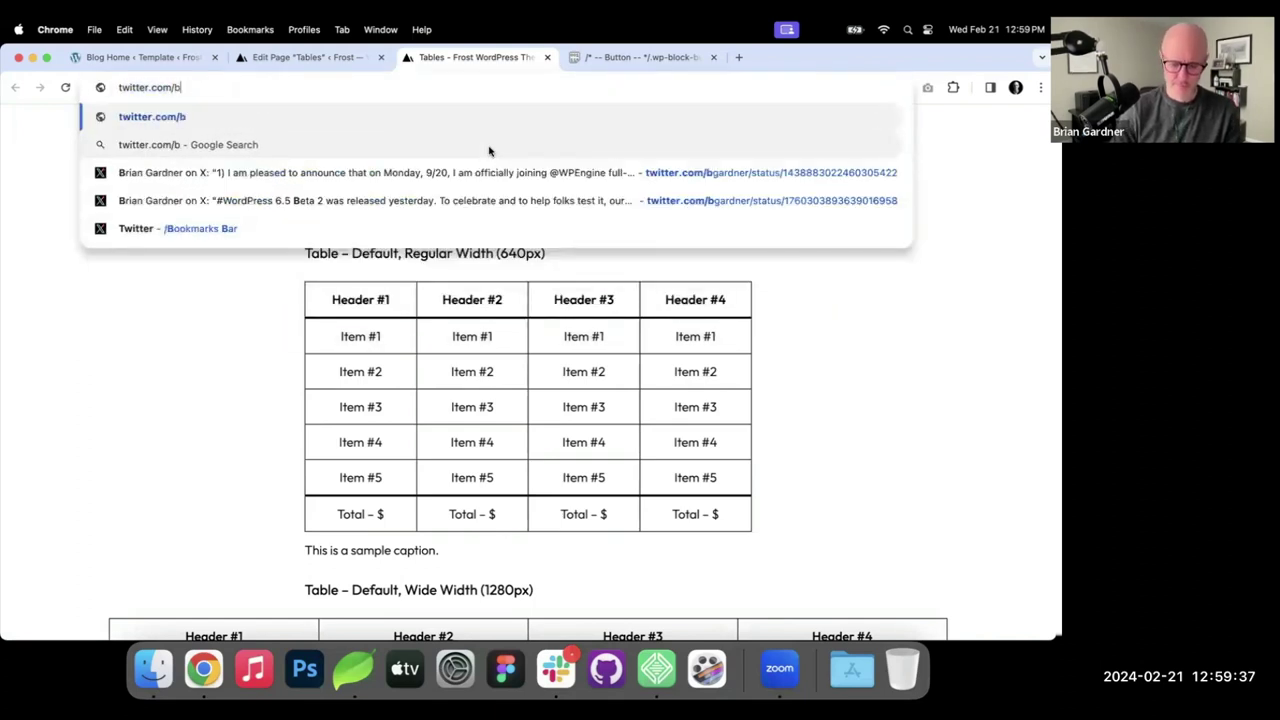
type("gardner")
key("Return")
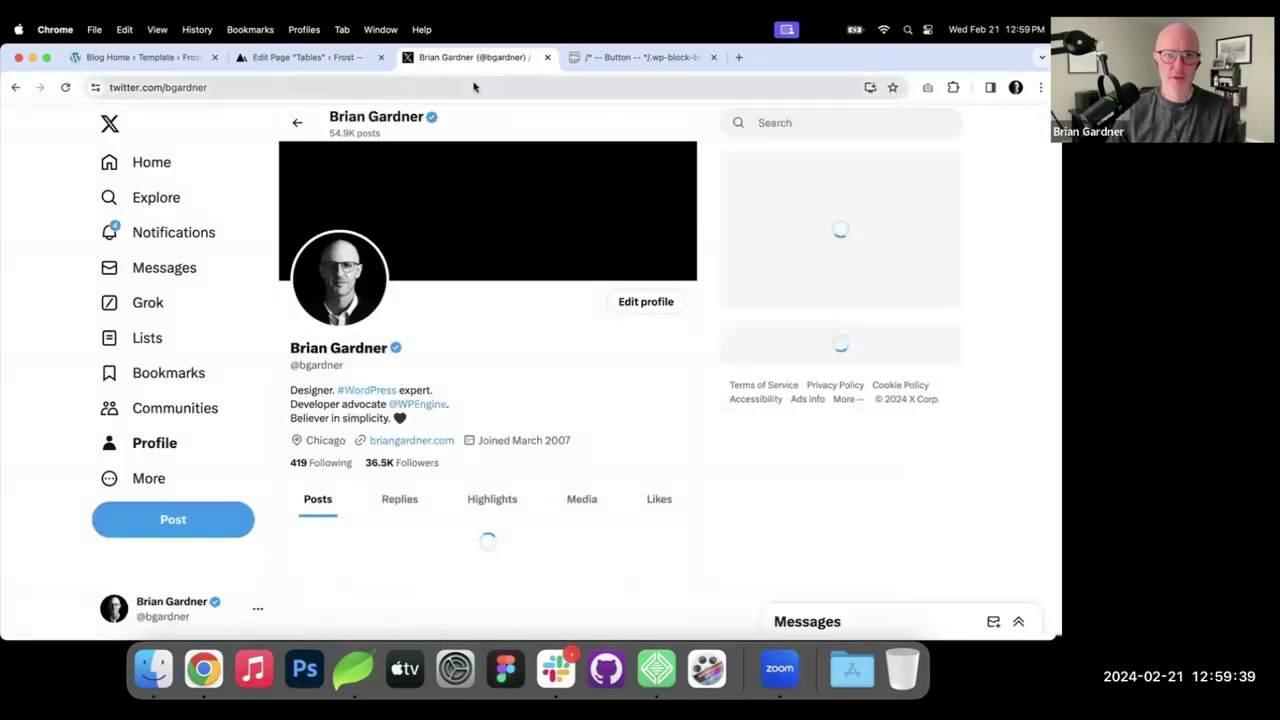
left_click(674, 62)
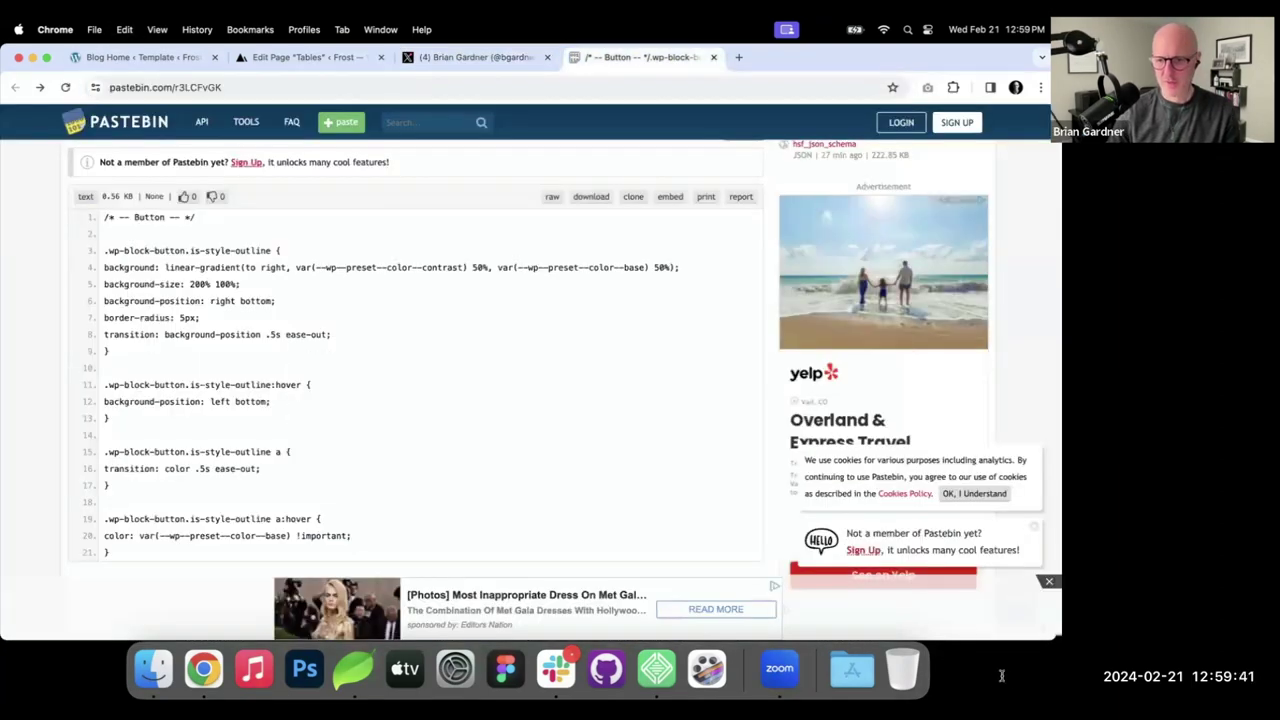